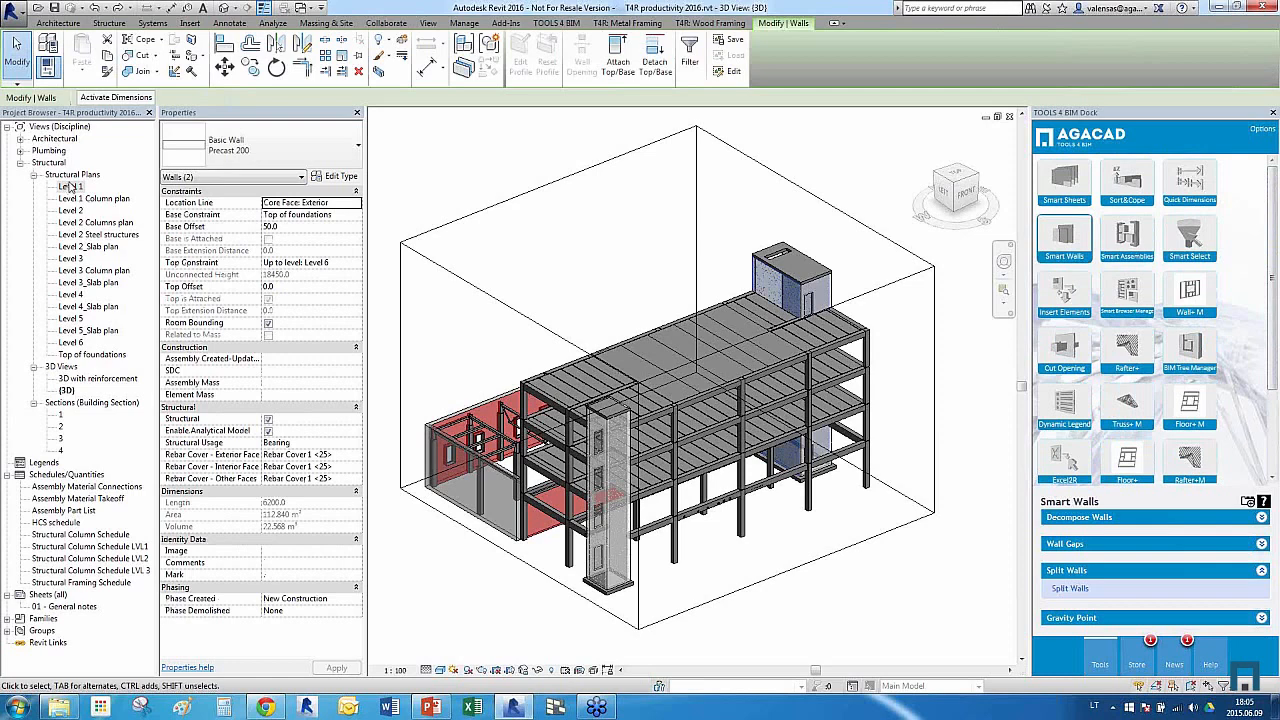
Decompose the Masonry+Insulation+Finish wall along grid 4 in the Level 1 structural plan into separate layer walls
double_click(70, 187)
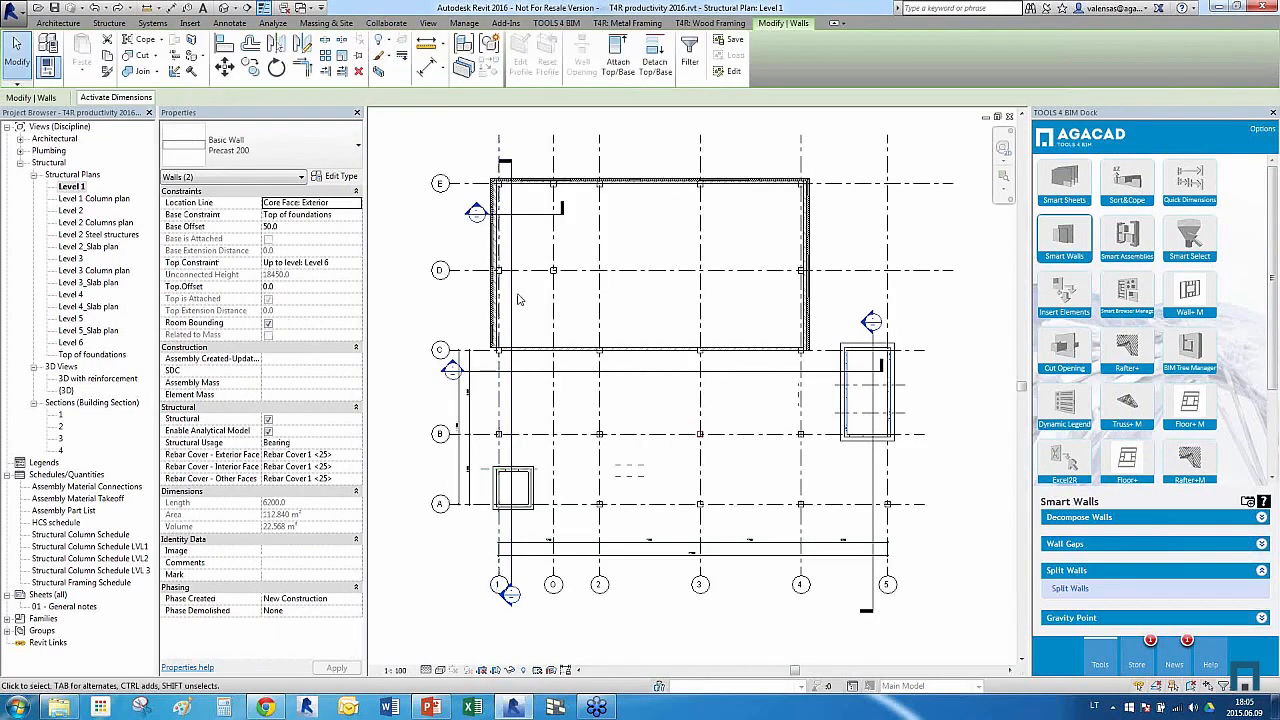
key(Escape)
scroll(838, 201, up, 3)
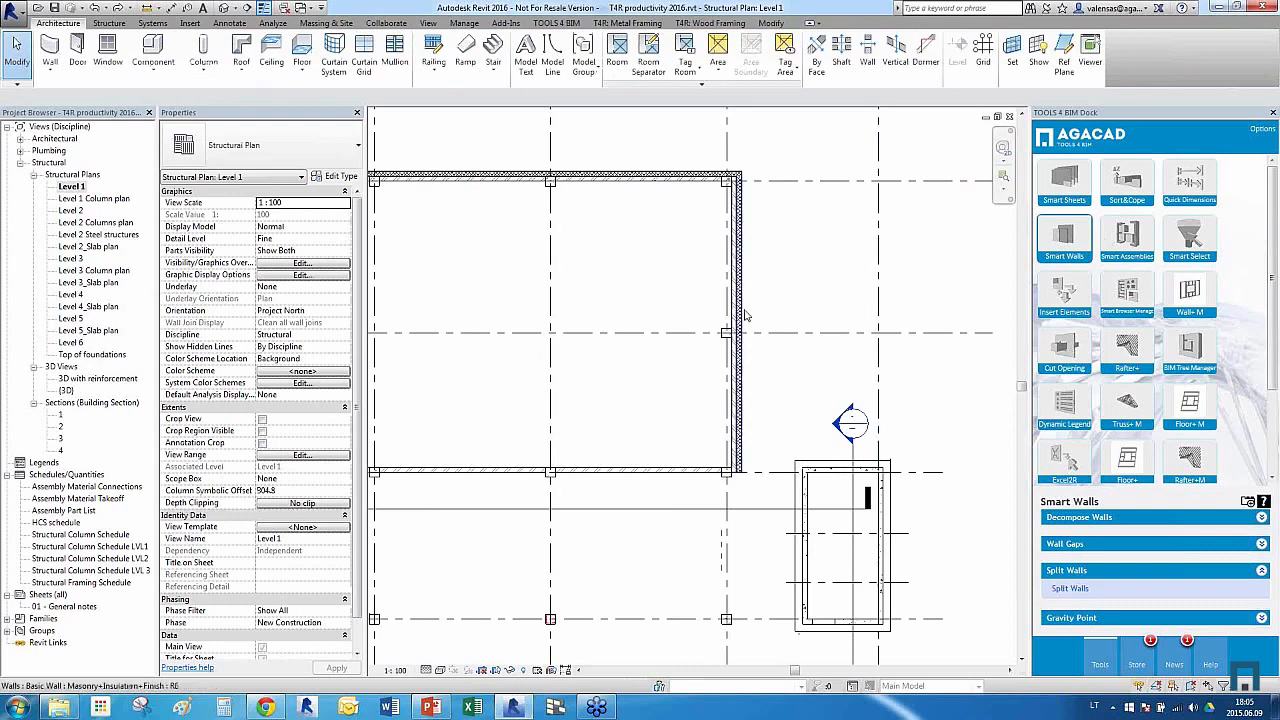
click(770, 335)
scroll(768, 355, up, 3)
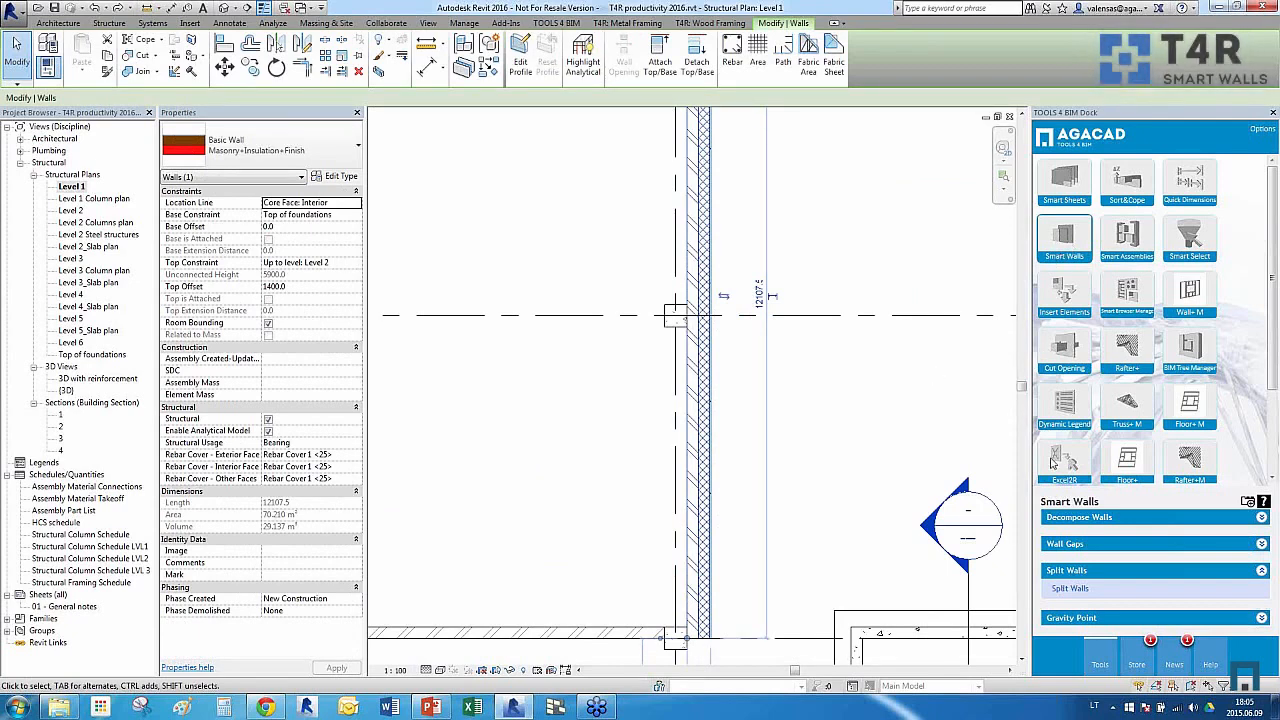
click(1139, 522)
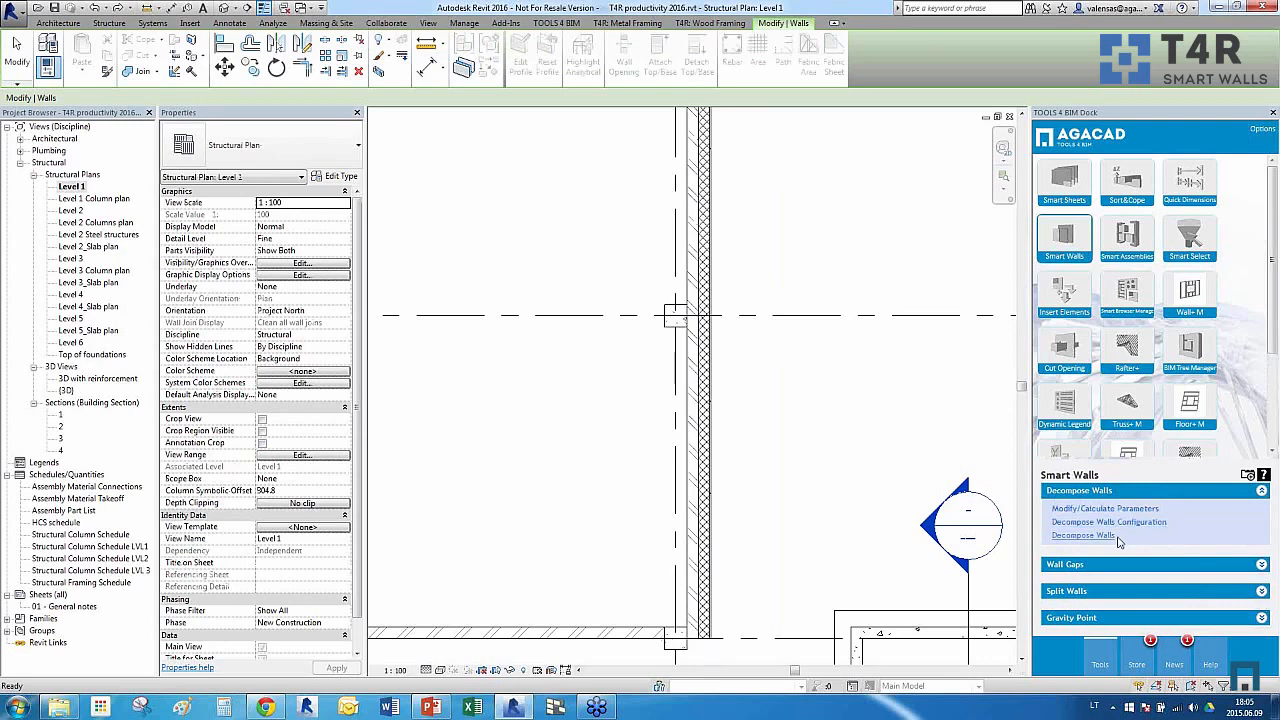
click(1083, 535)
click(758, 348)
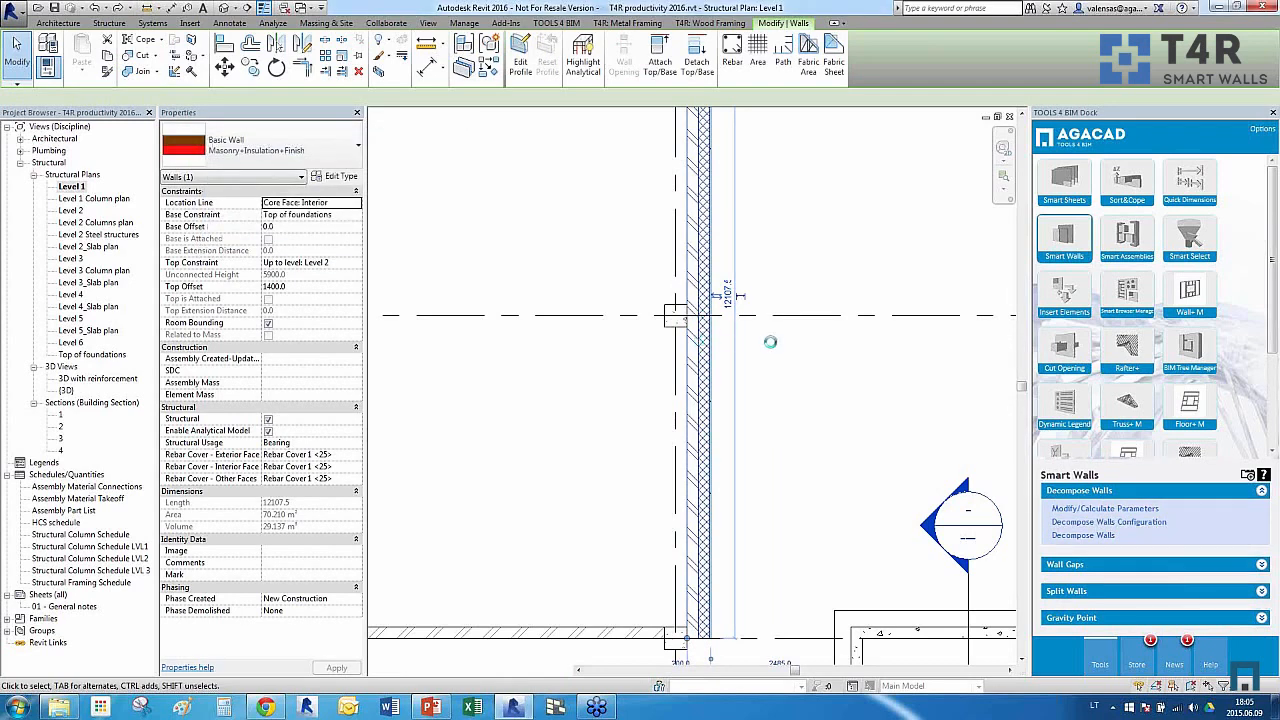
Examine the separate brick, EPS and plaster layer walls of the decomposed wall in the plan
scroll(670, 315, up, 3)
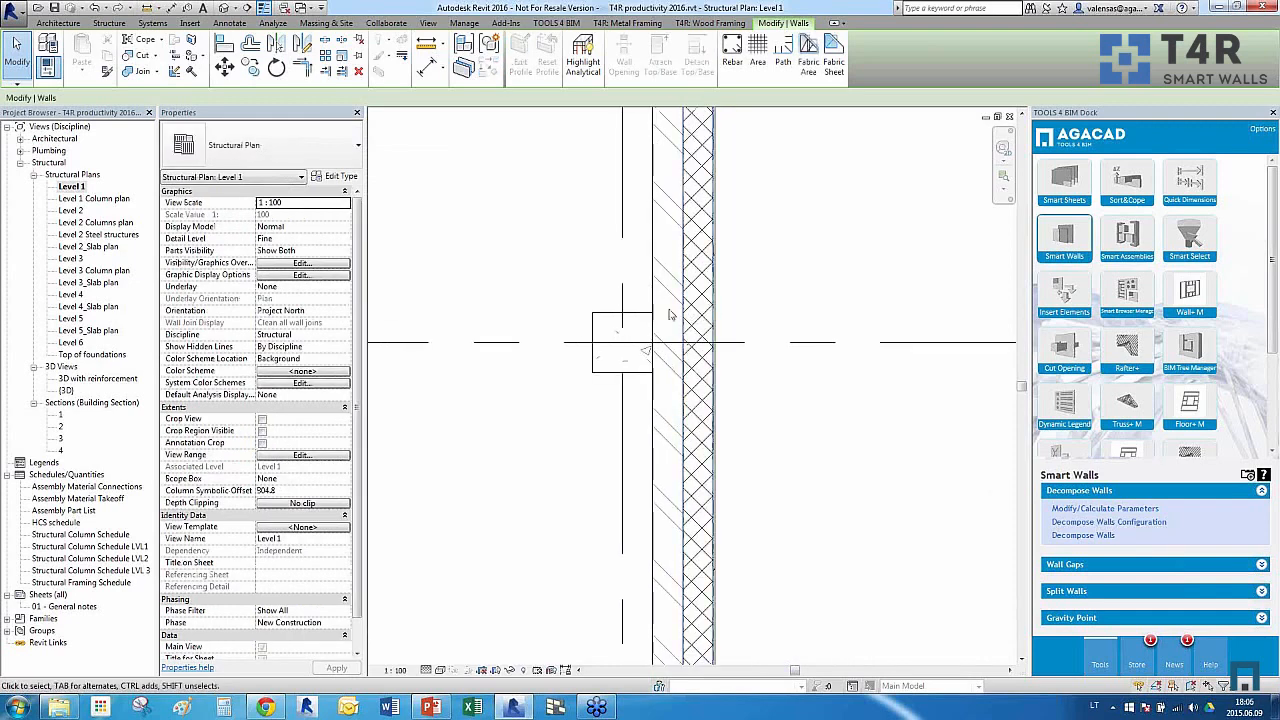
click(691, 286)
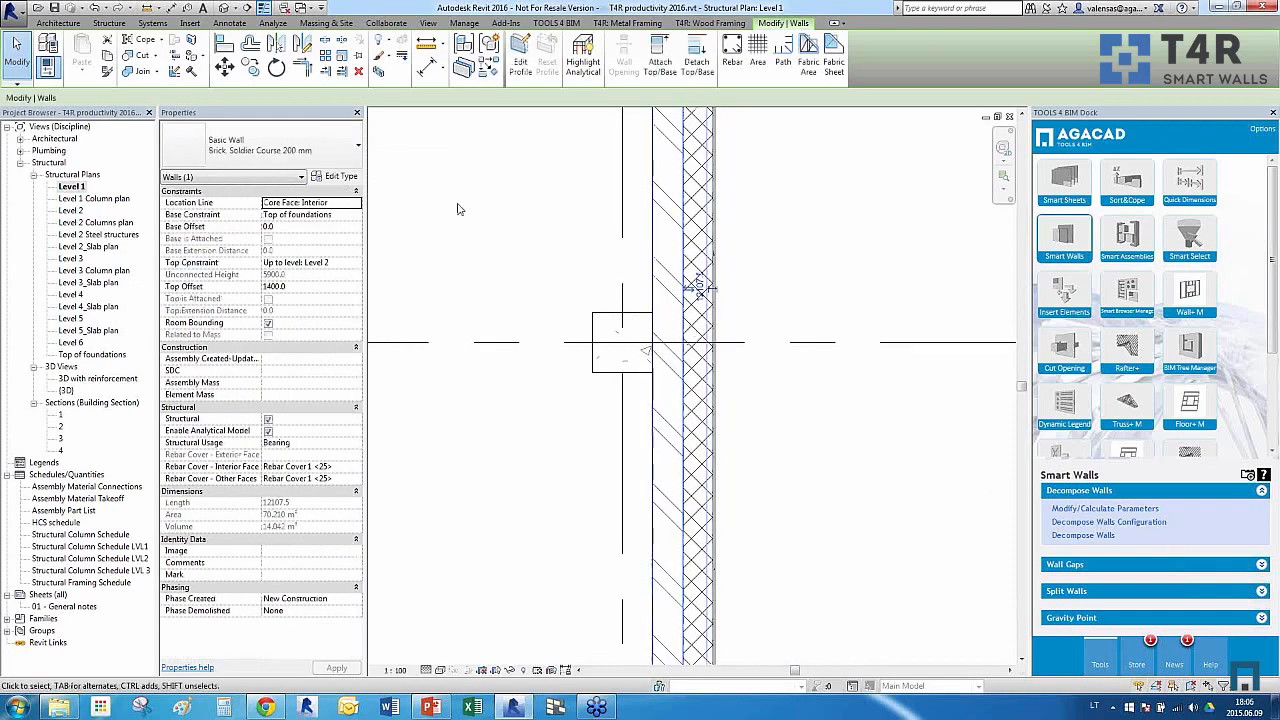
click(740, 303)
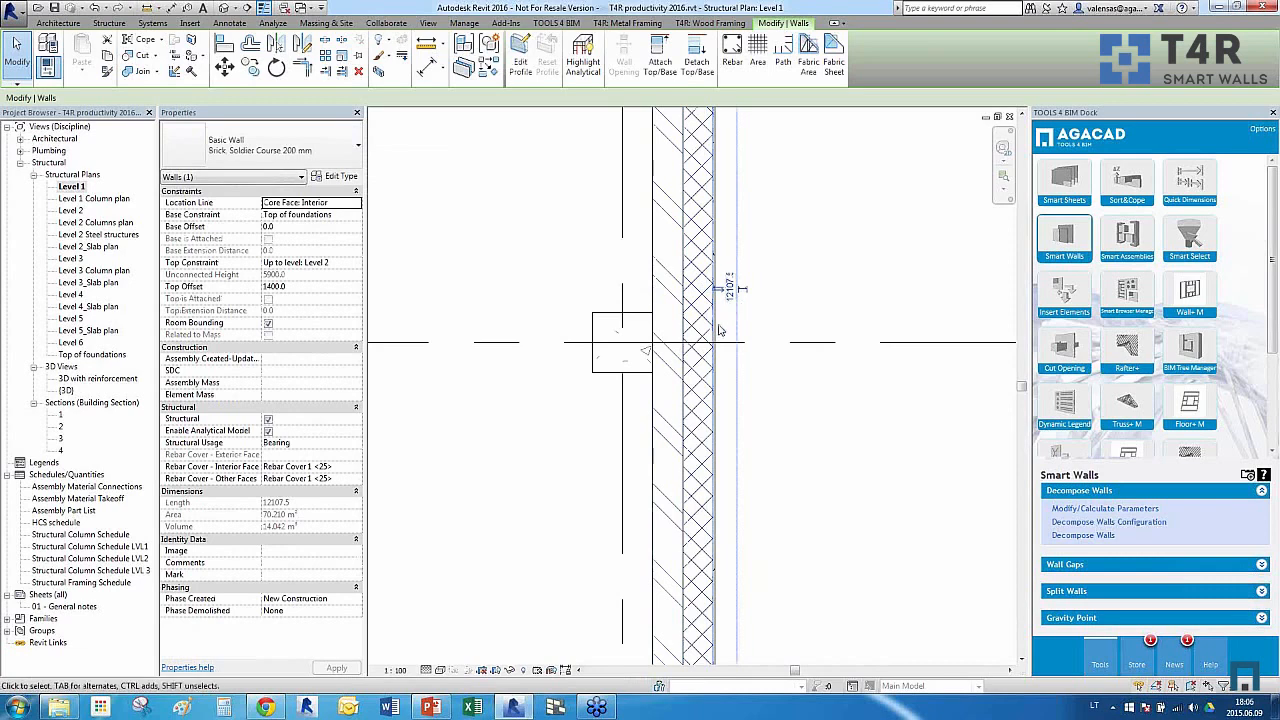
key(Escape)
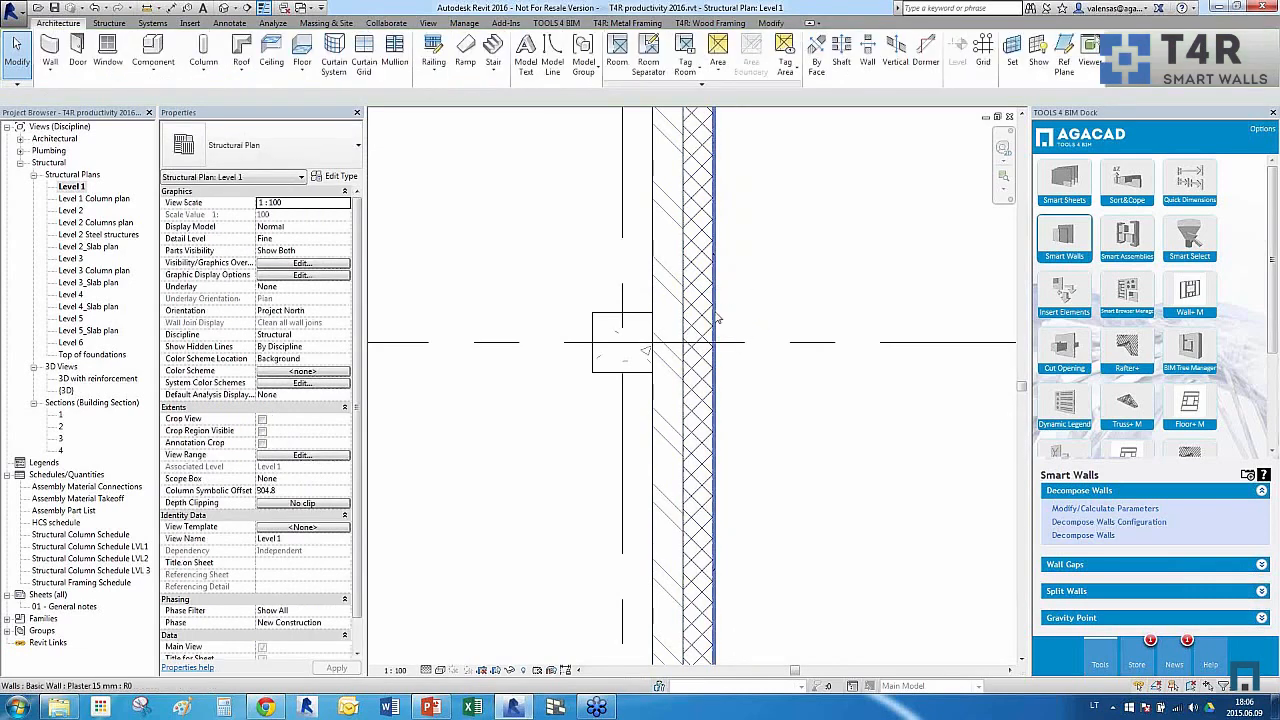
click(735, 288)
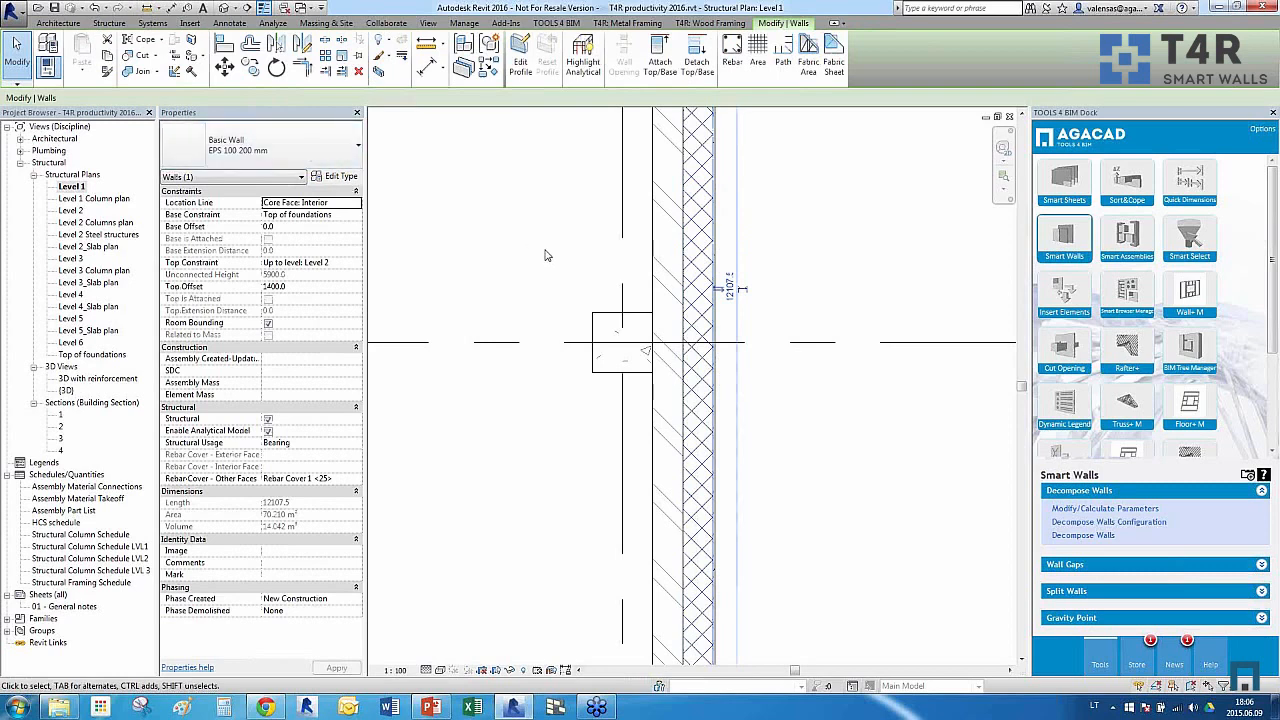
key(Escape)
scroll(730, 417, down, 3)
scroll(756, 408, down, 2)
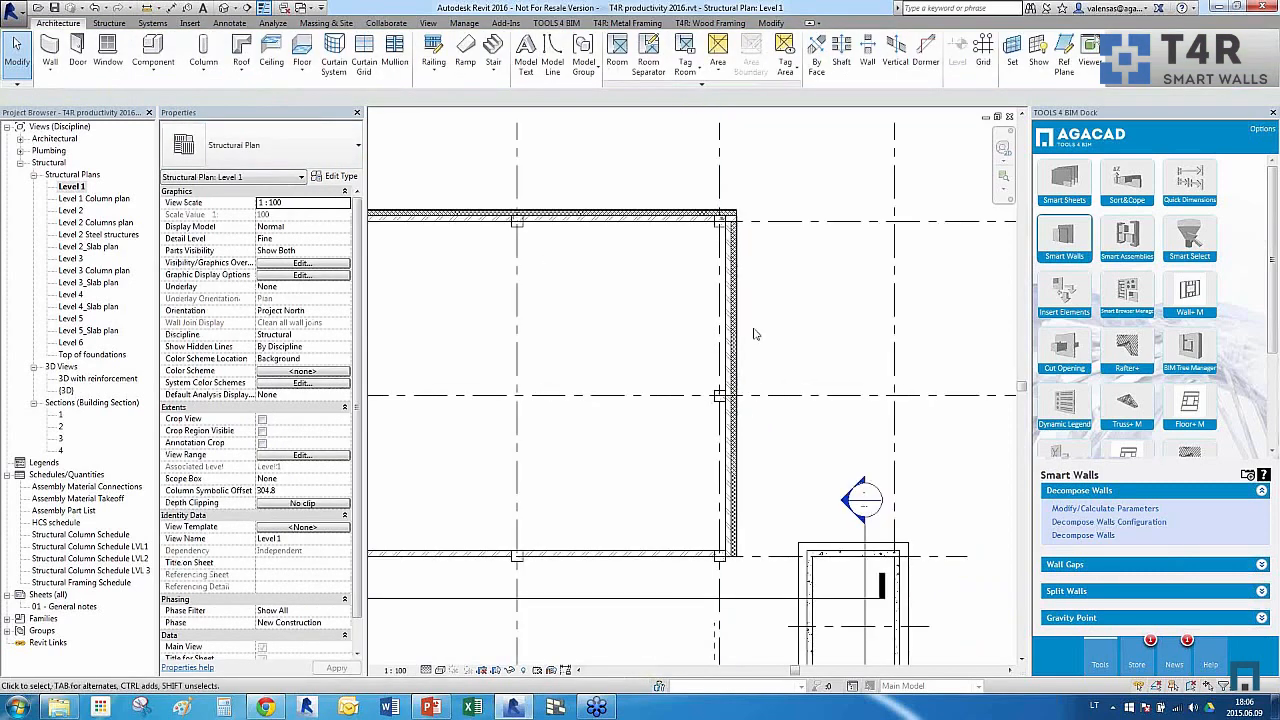
Decompose the long exterior wall with windows into separate layer walls in the 3D view
click(226, 8)
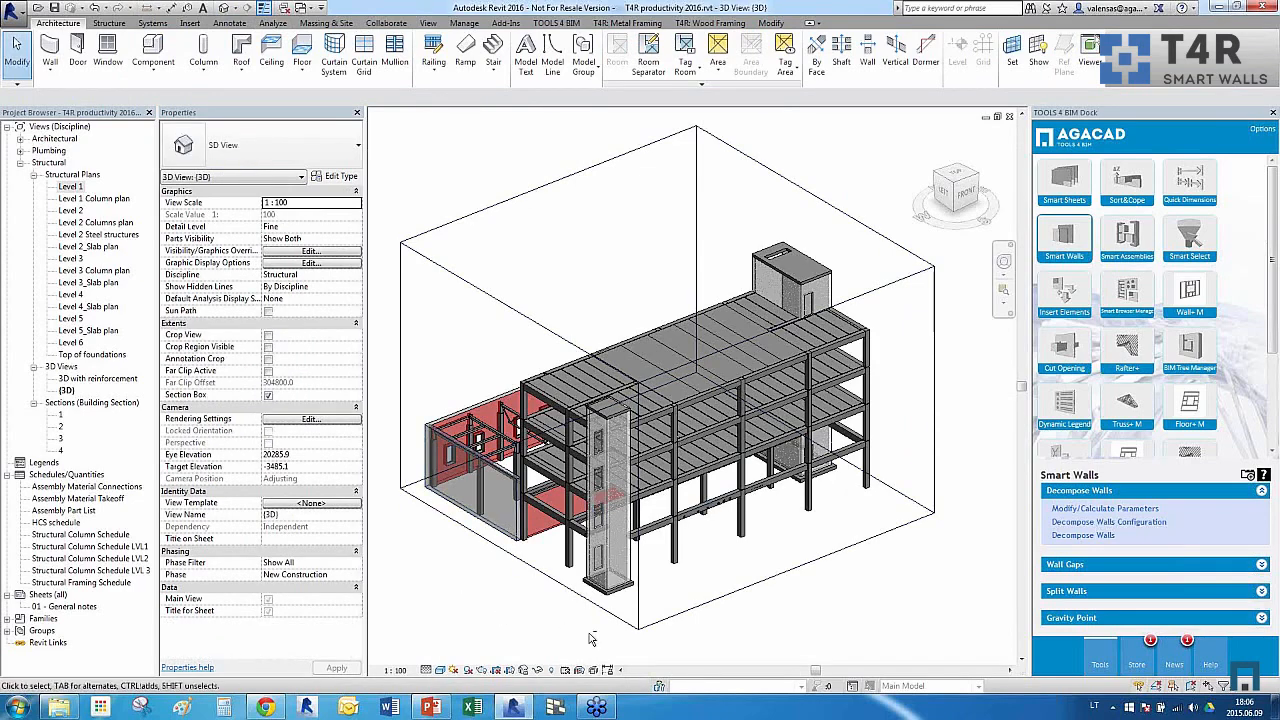
shift+middle_drag(600, 537, 860, 650)
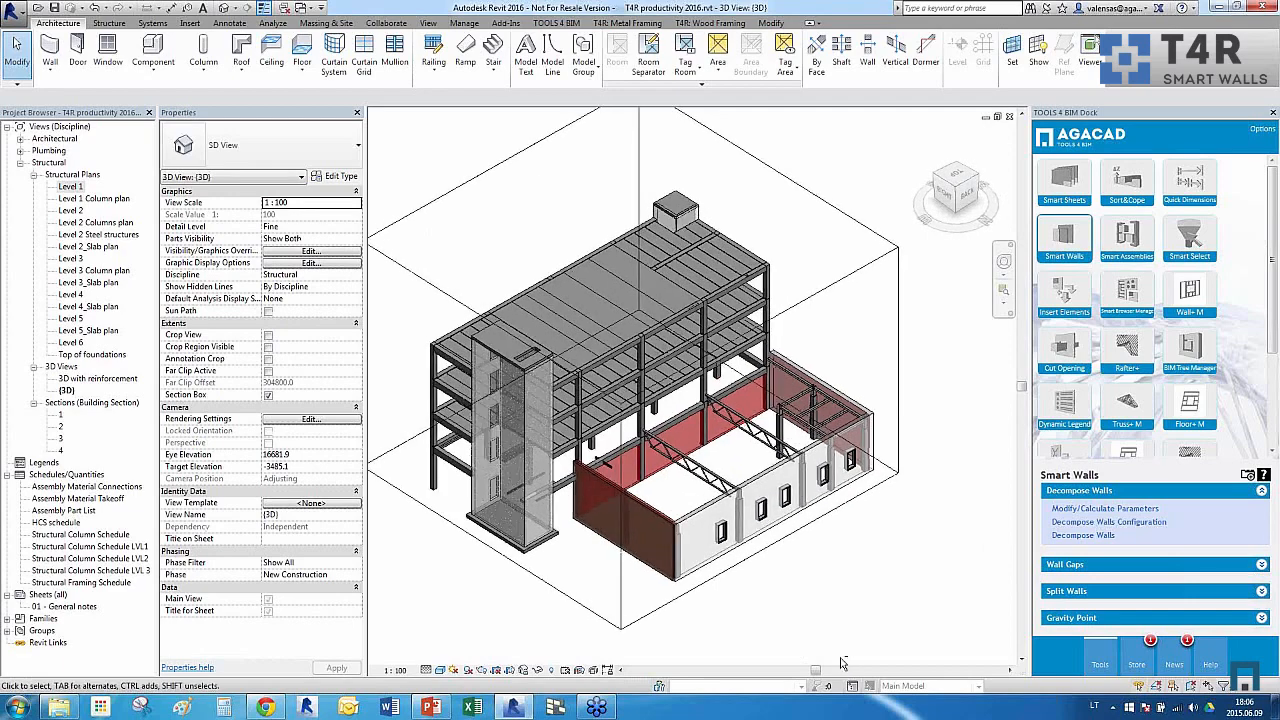
scroll(841, 663, up, 5)
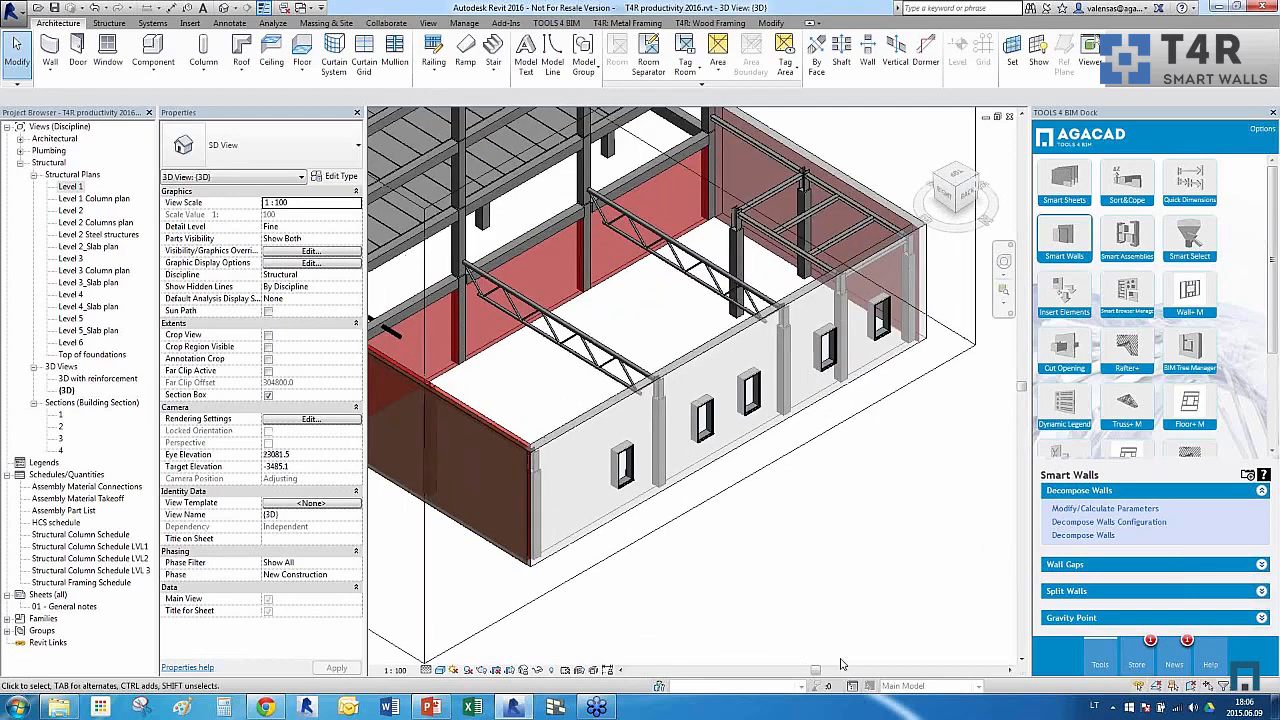
click(561, 434)
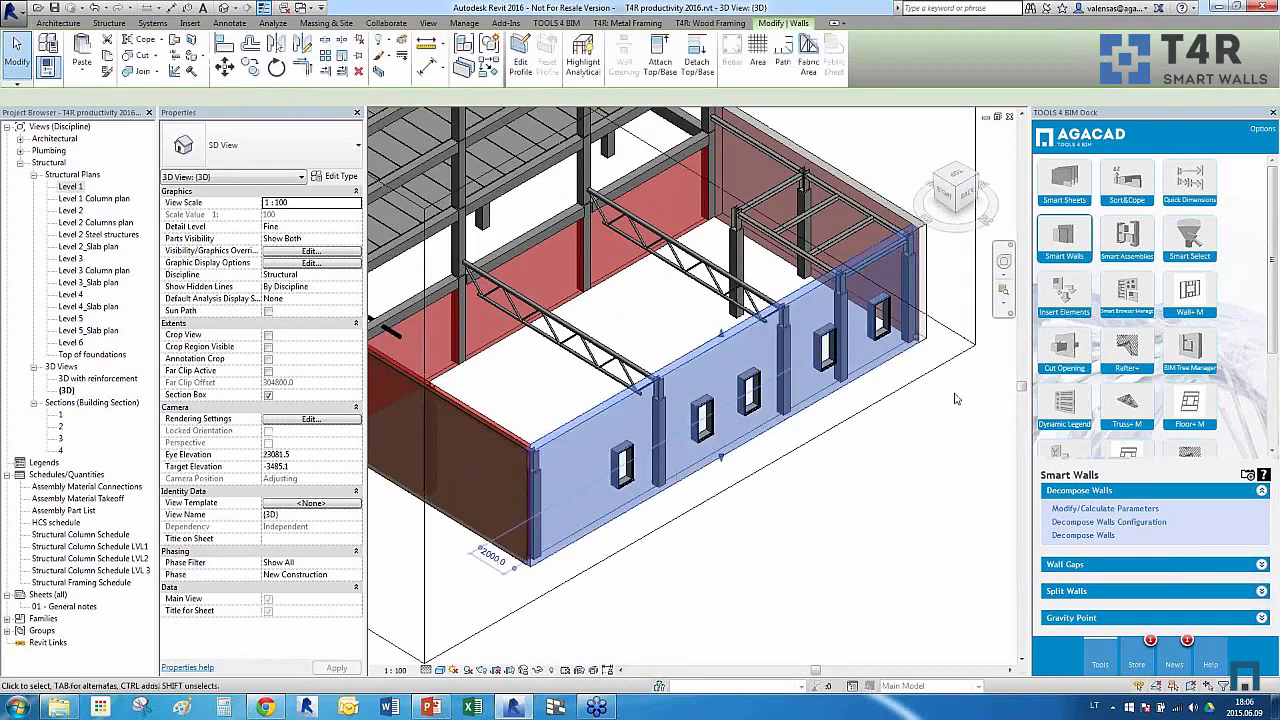
click(1095, 524)
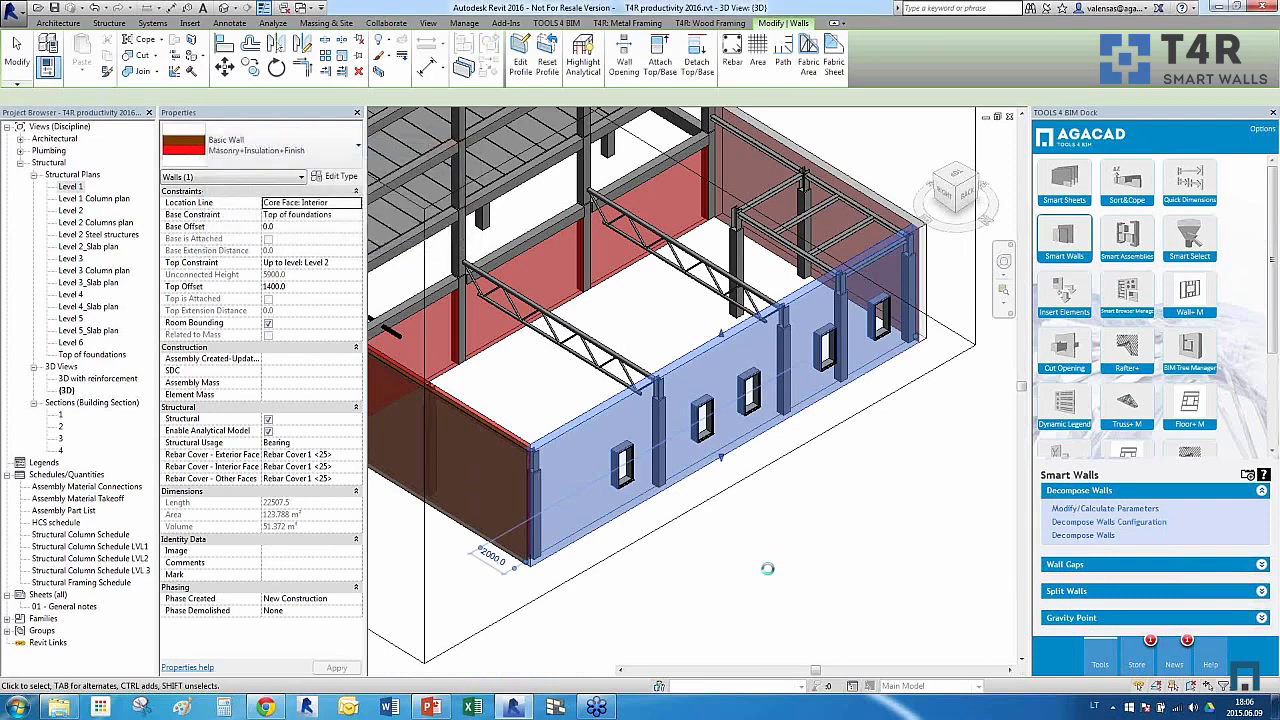
click(668, 559)
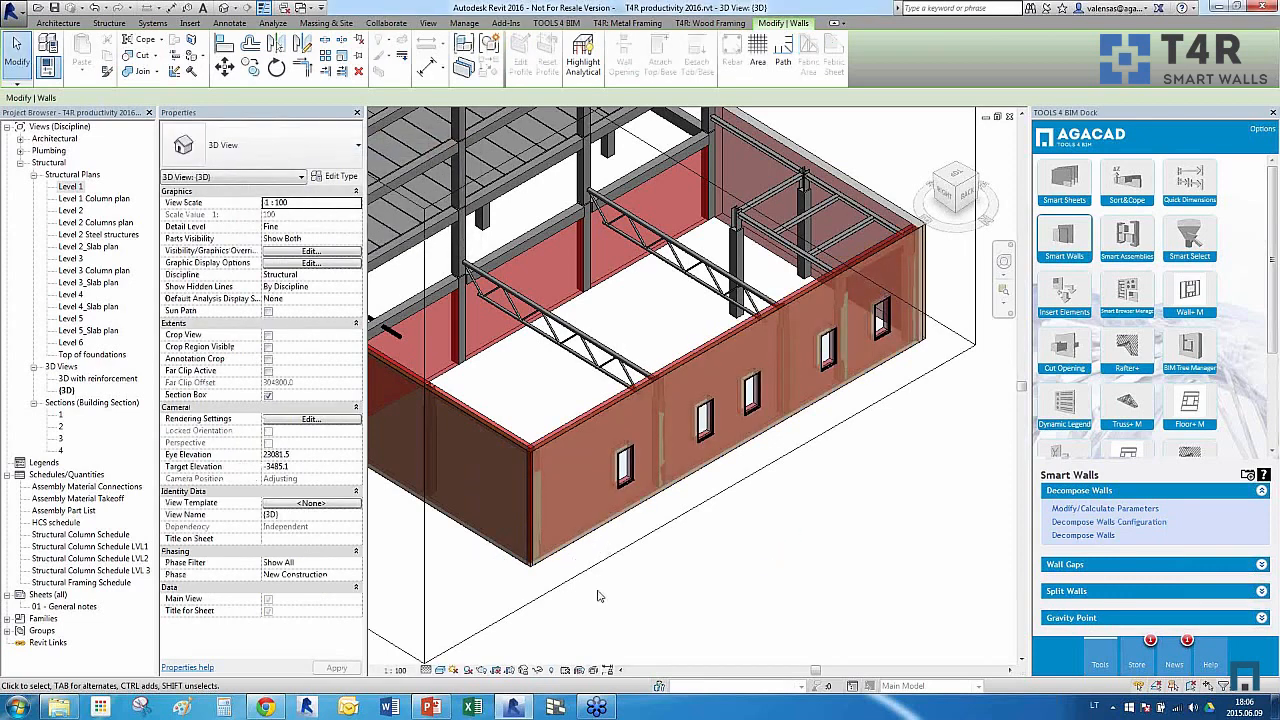
Move the window nearest the building corner along the decomposed wall, closer to the corner
scroll(590, 550, up, 3)
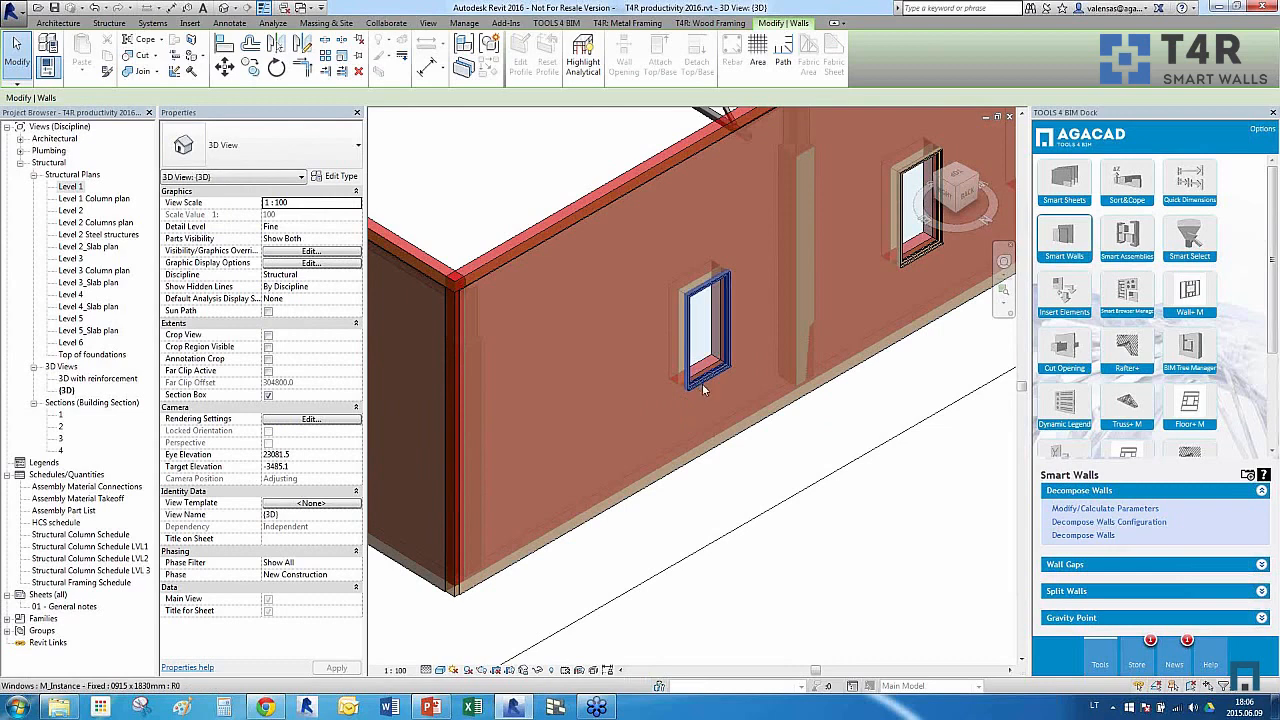
drag(704, 390, 664, 415)
click(737, 486)
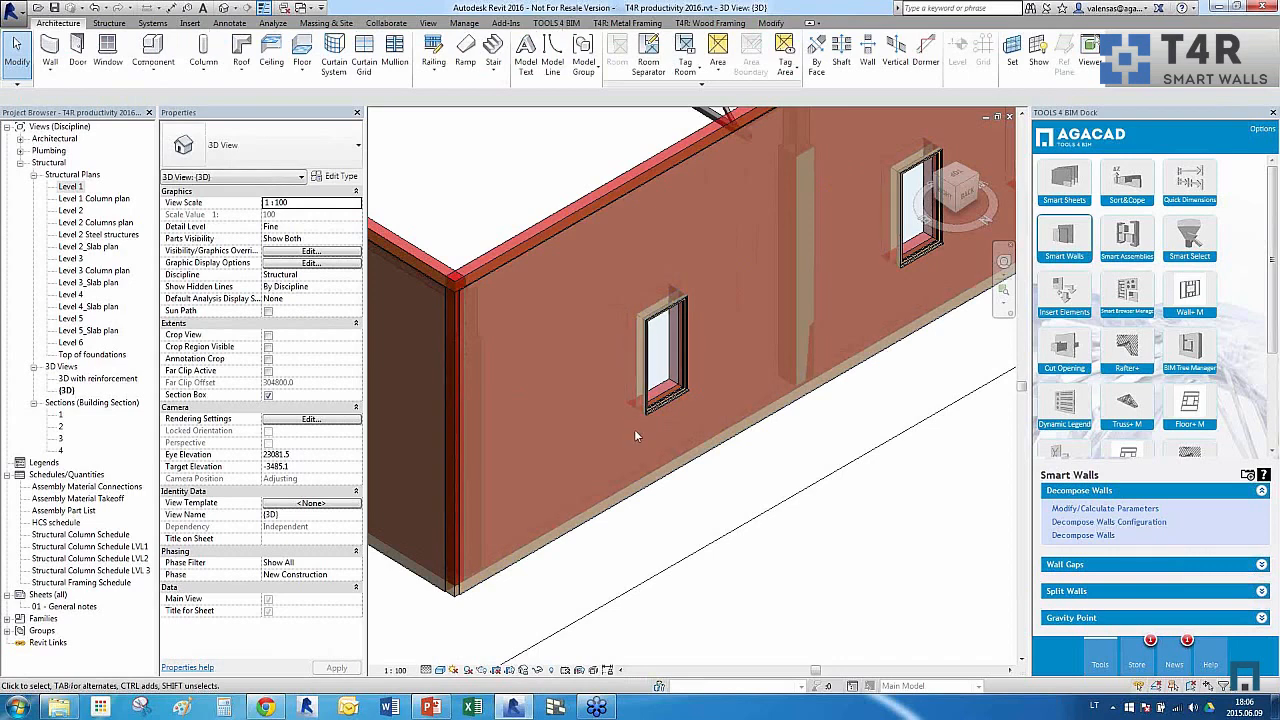
Delete the two outer layer walls of the decomposed windowed wall, leaving only its inner layer
click(556, 546)
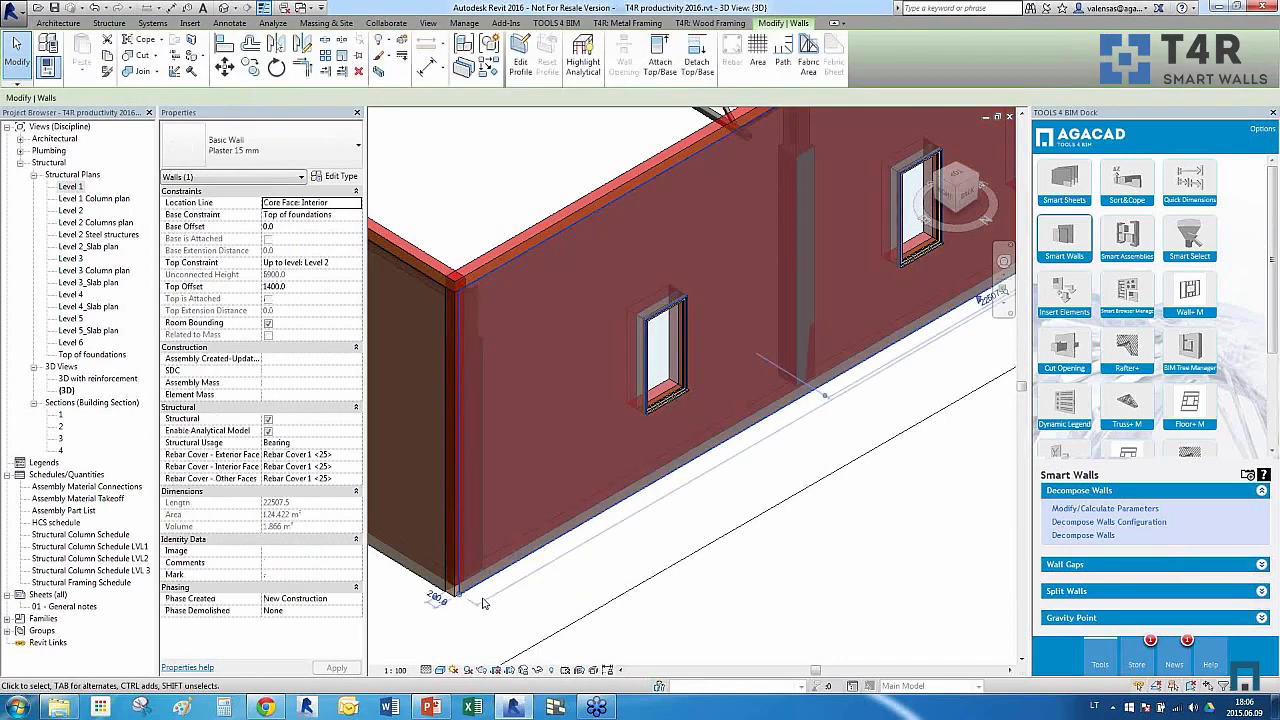
click(458, 640)
scroll(477, 580, up, 3)
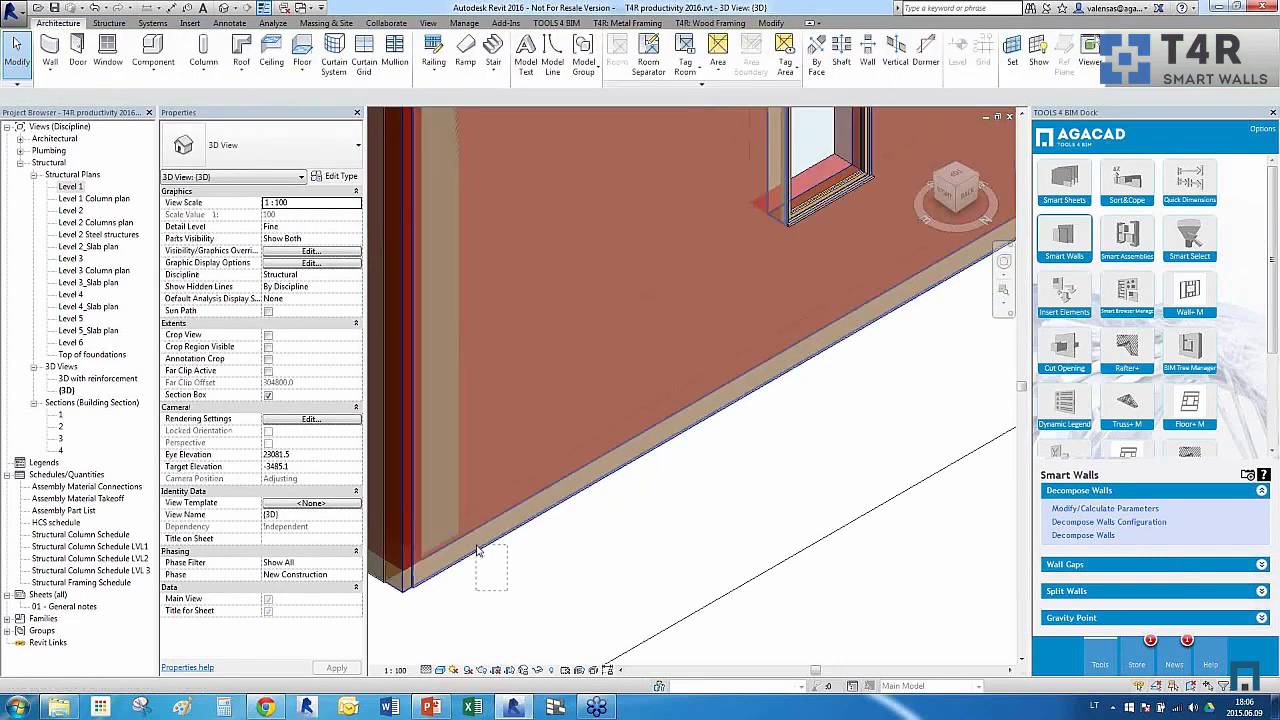
drag(477, 578, 474, 580)
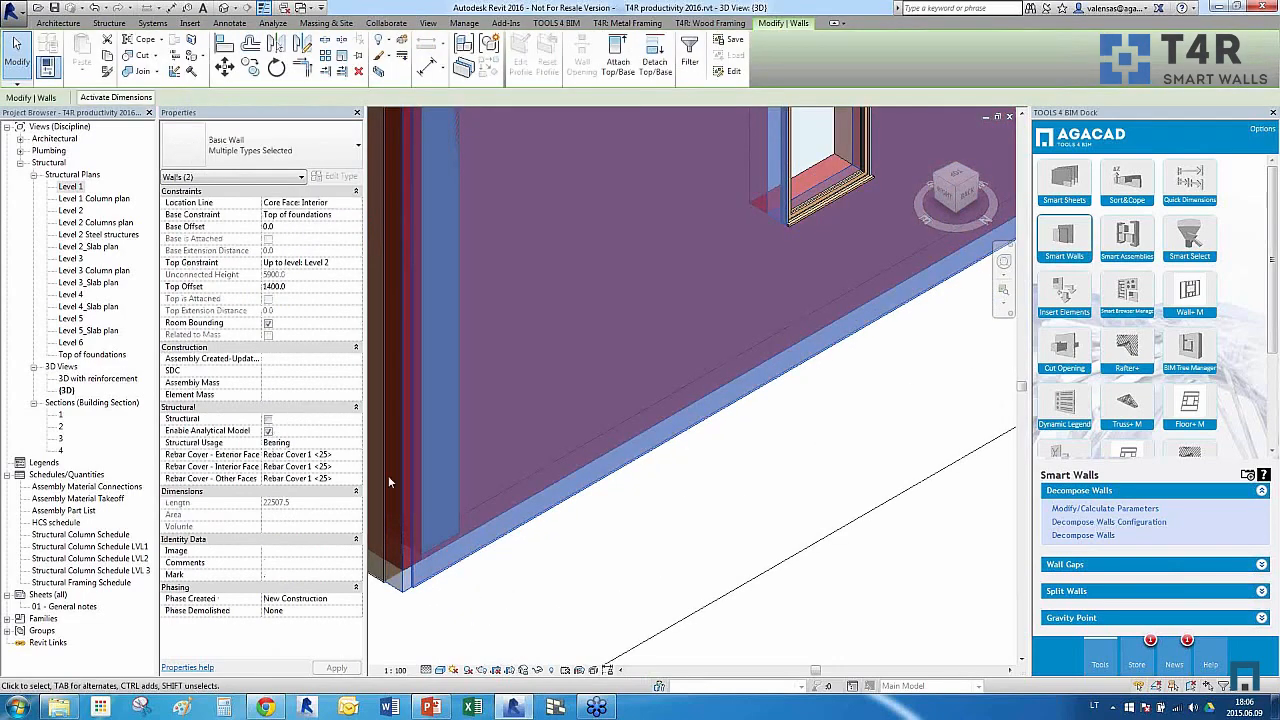
click(559, 556)
Hide the entire Windows category in the 3D view
scroll(540, 500, down, 4)
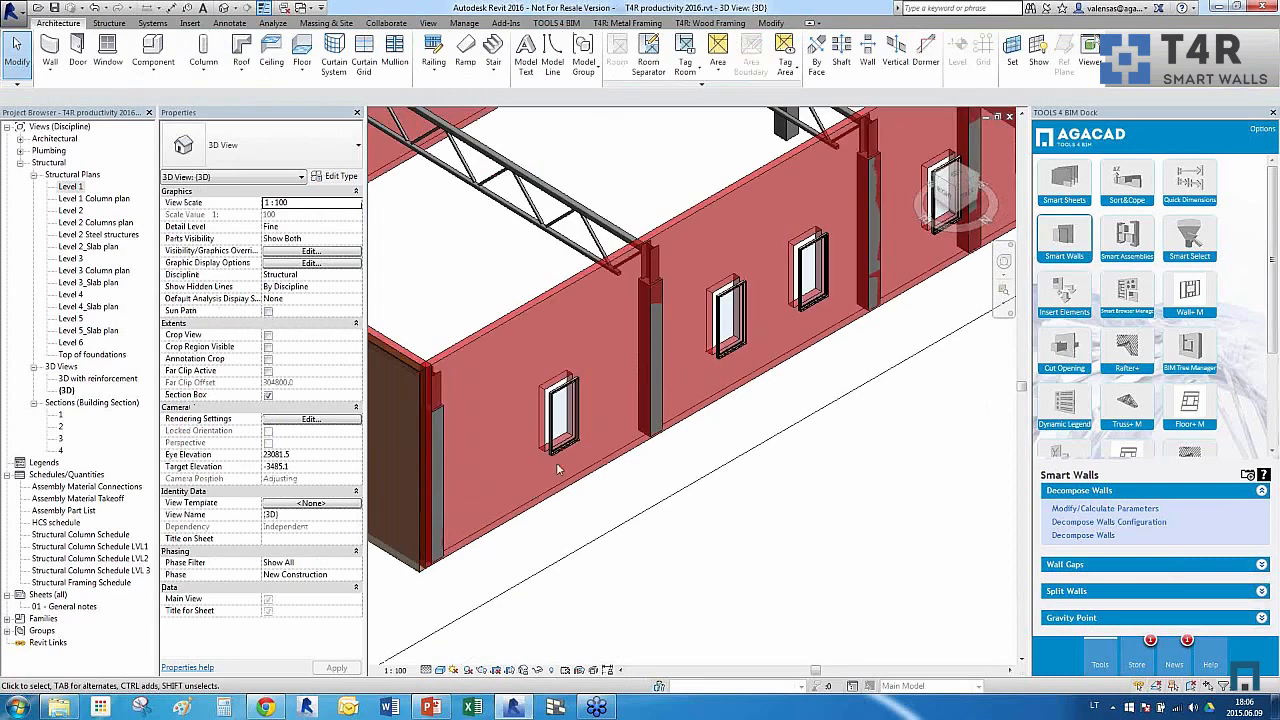
click(563, 412)
right_click(574, 450)
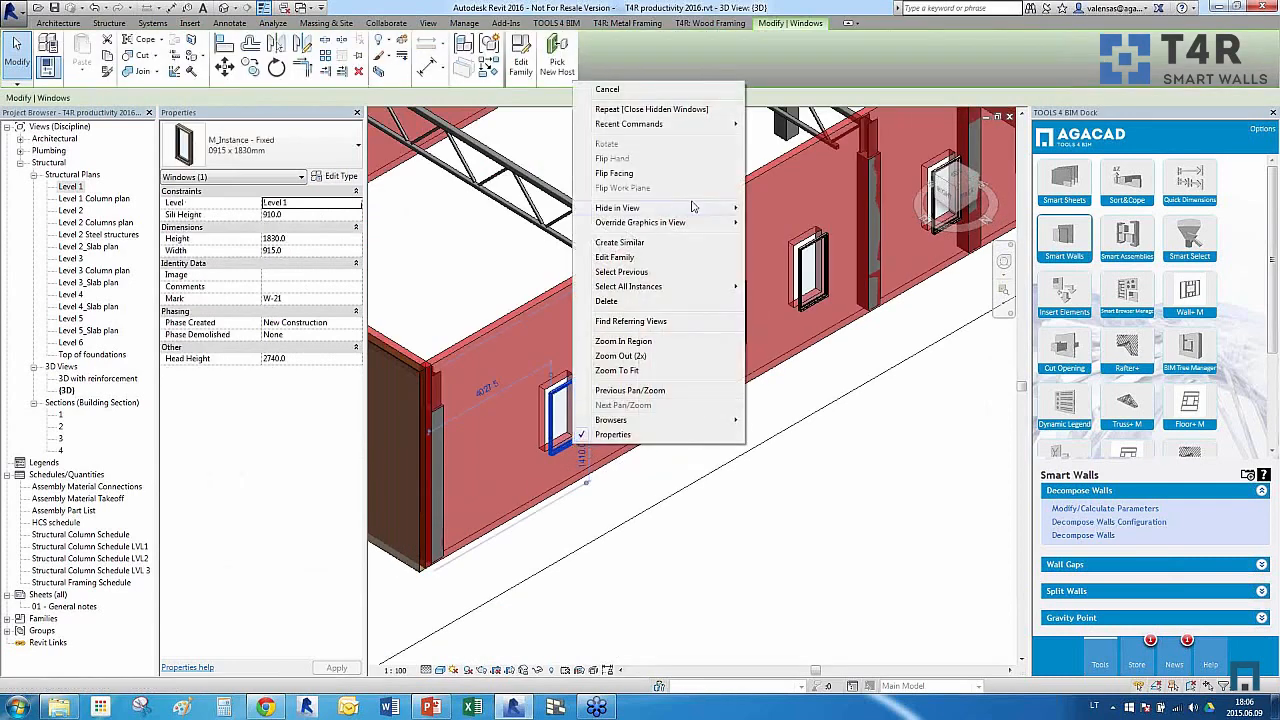
mouse_move(711, 207)
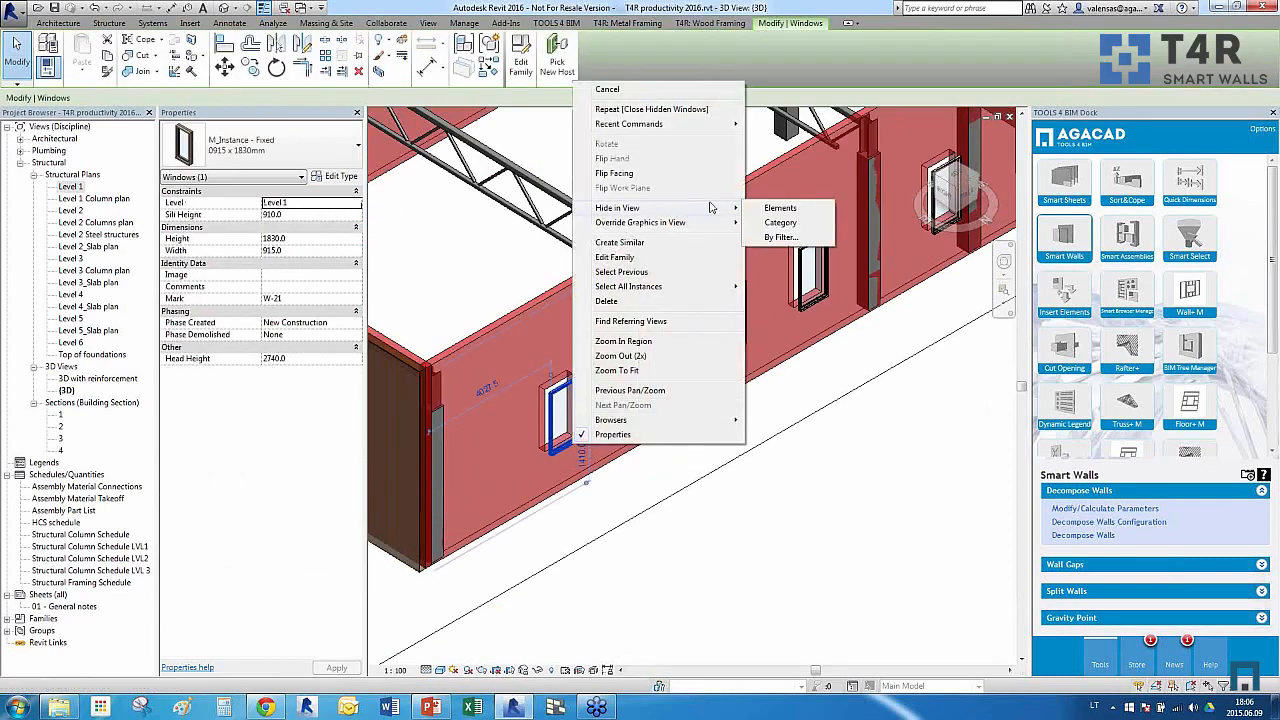
click(777, 222)
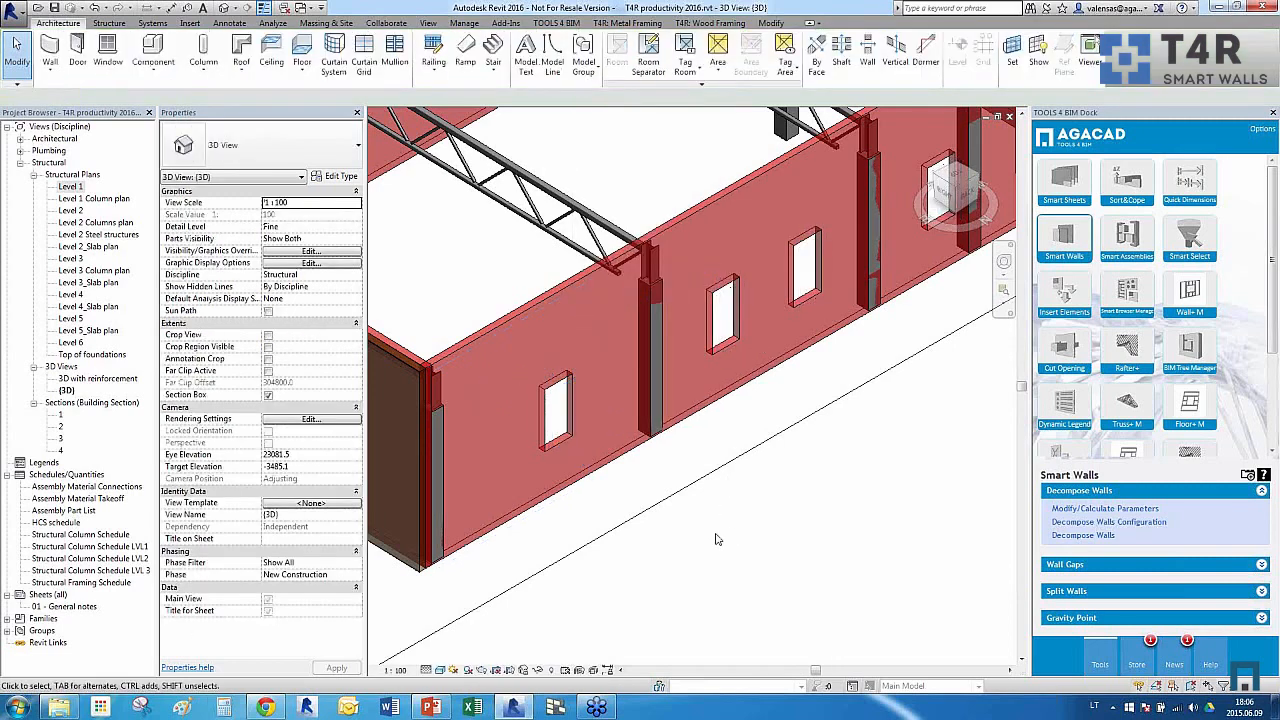
shift+middle_drag(719, 539, 864, 530)
scroll(864, 530, down, 1)
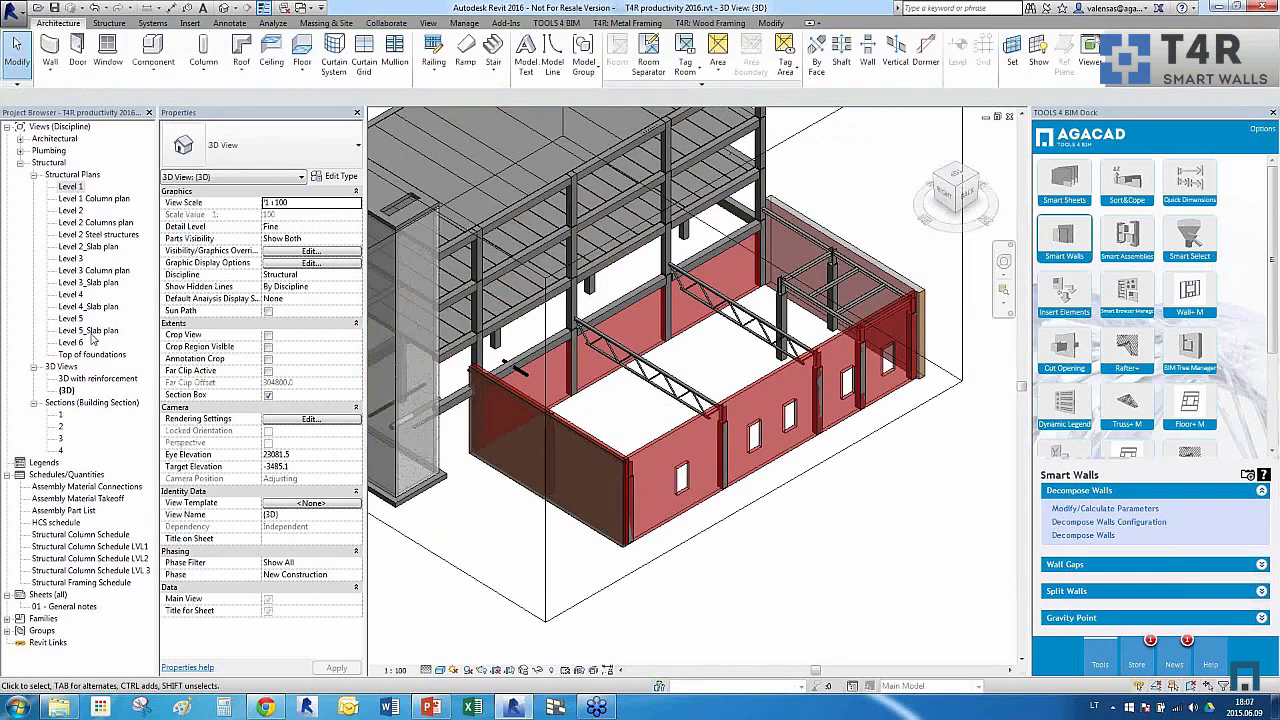
Disallow joins for the chain of Precast 200 walls around the shaft near grid 5 in the Level 1 plan
double_click(79, 187)
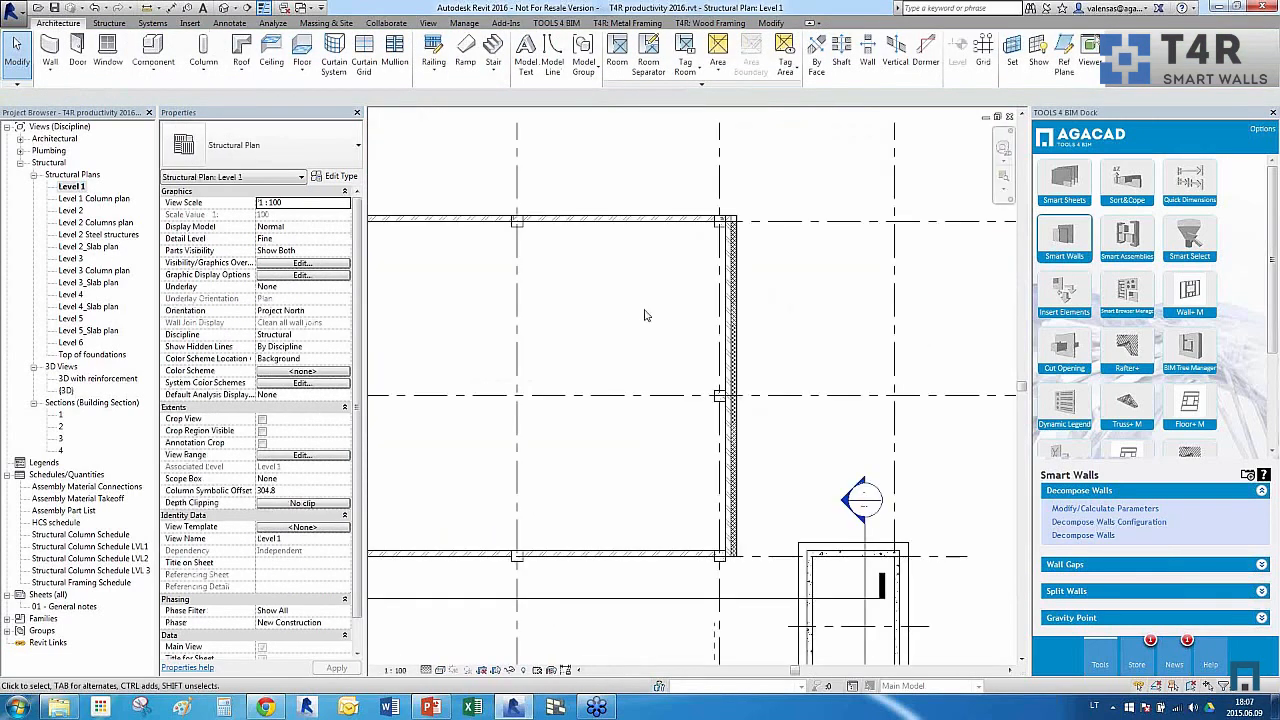
scroll(645, 316, down, 2)
scroll(815, 515, up, 3)
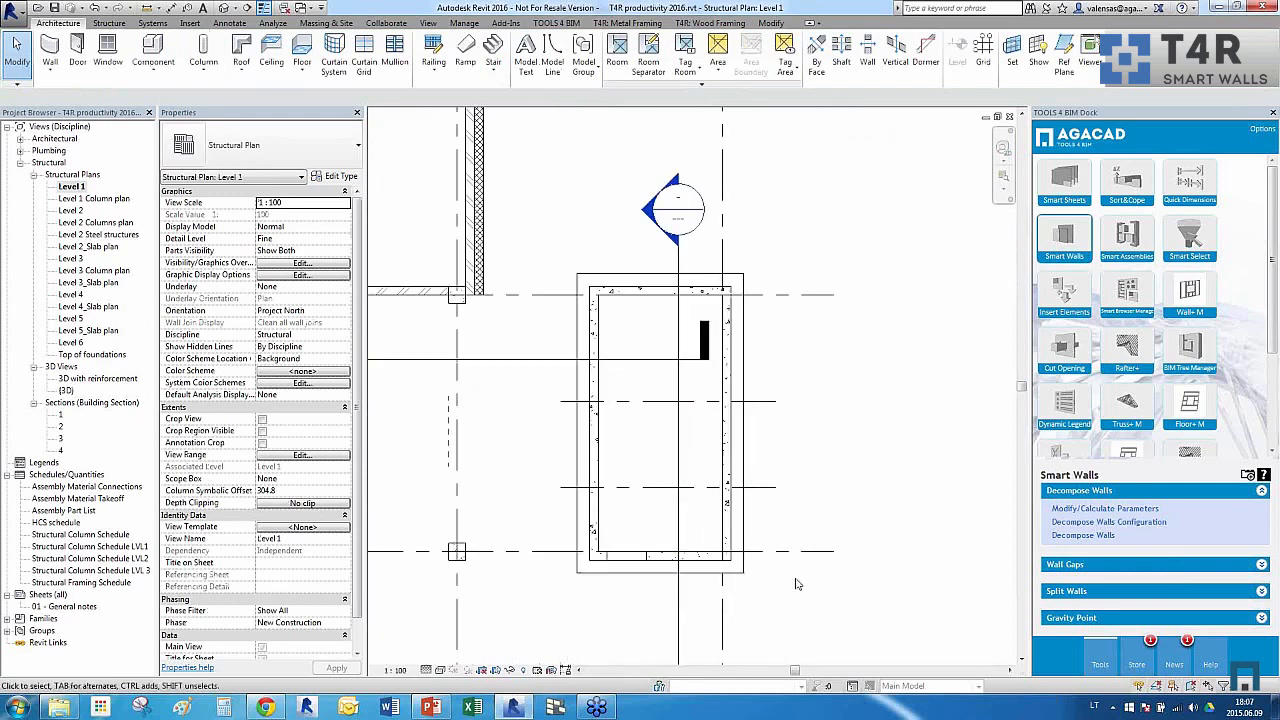
scroll(748, 456, up, 2)
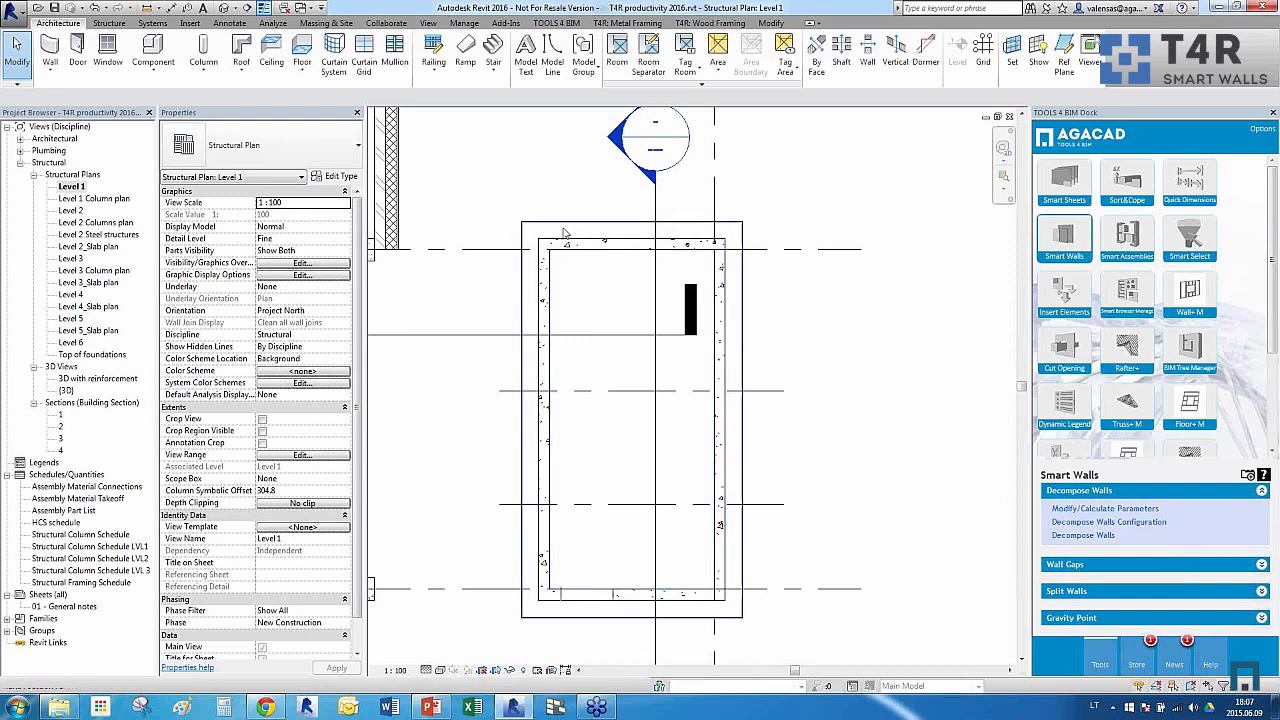
key(Tab)
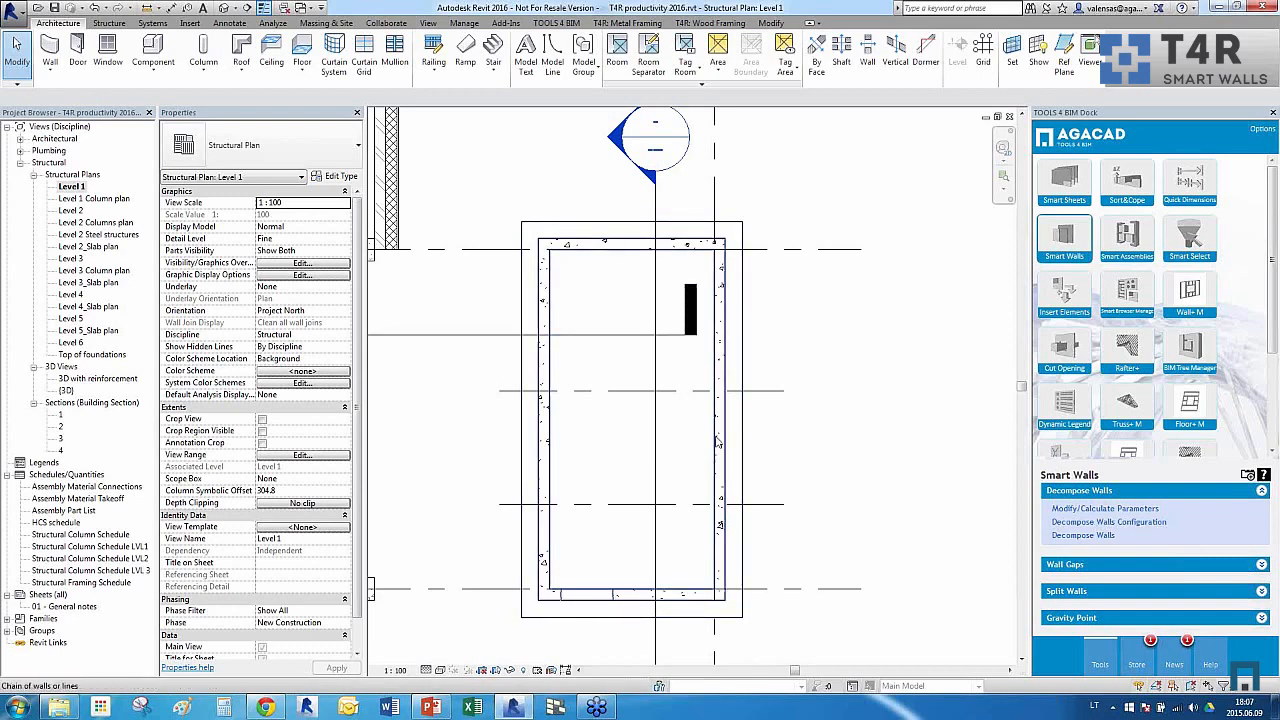
click(716, 441)
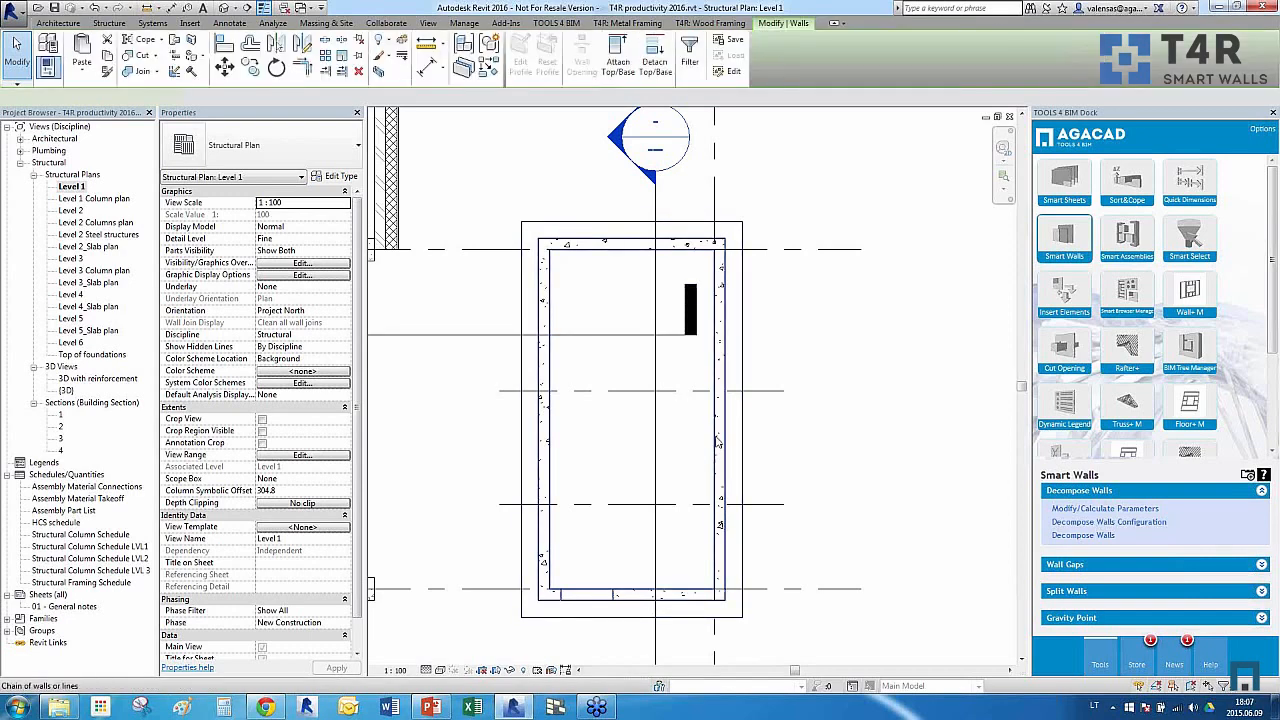
click(1080, 565)
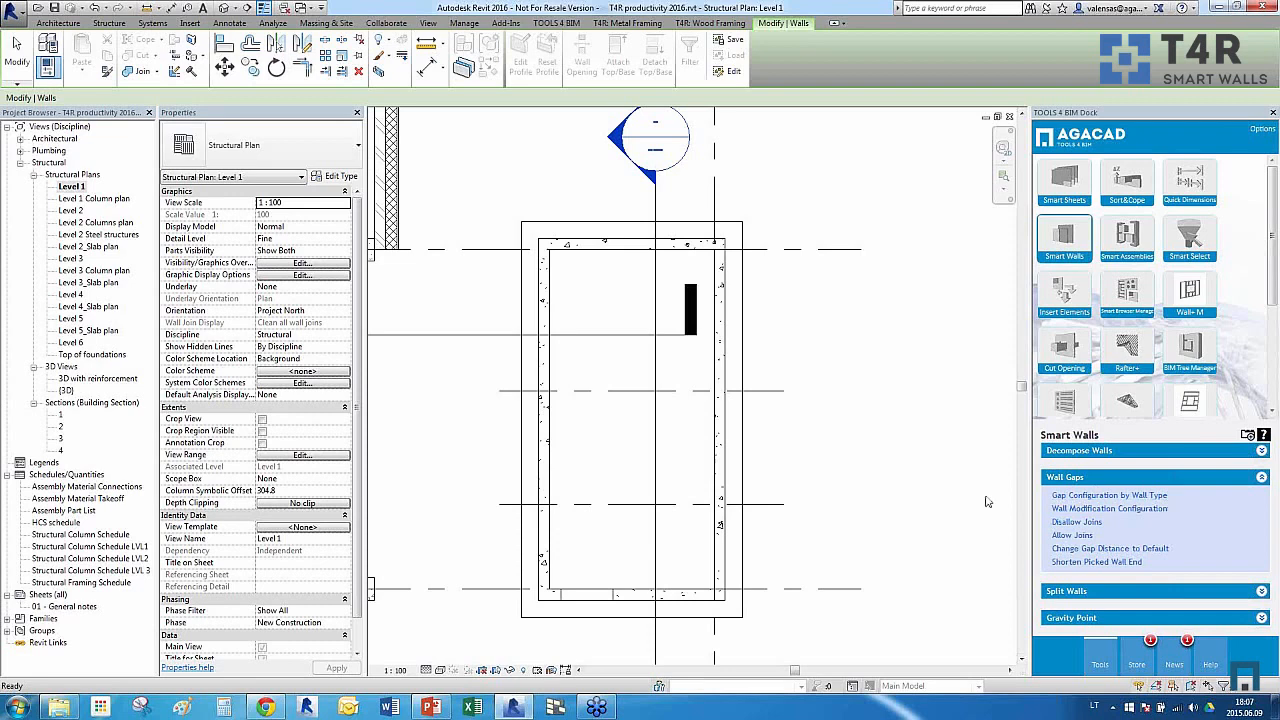
click(1062, 522)
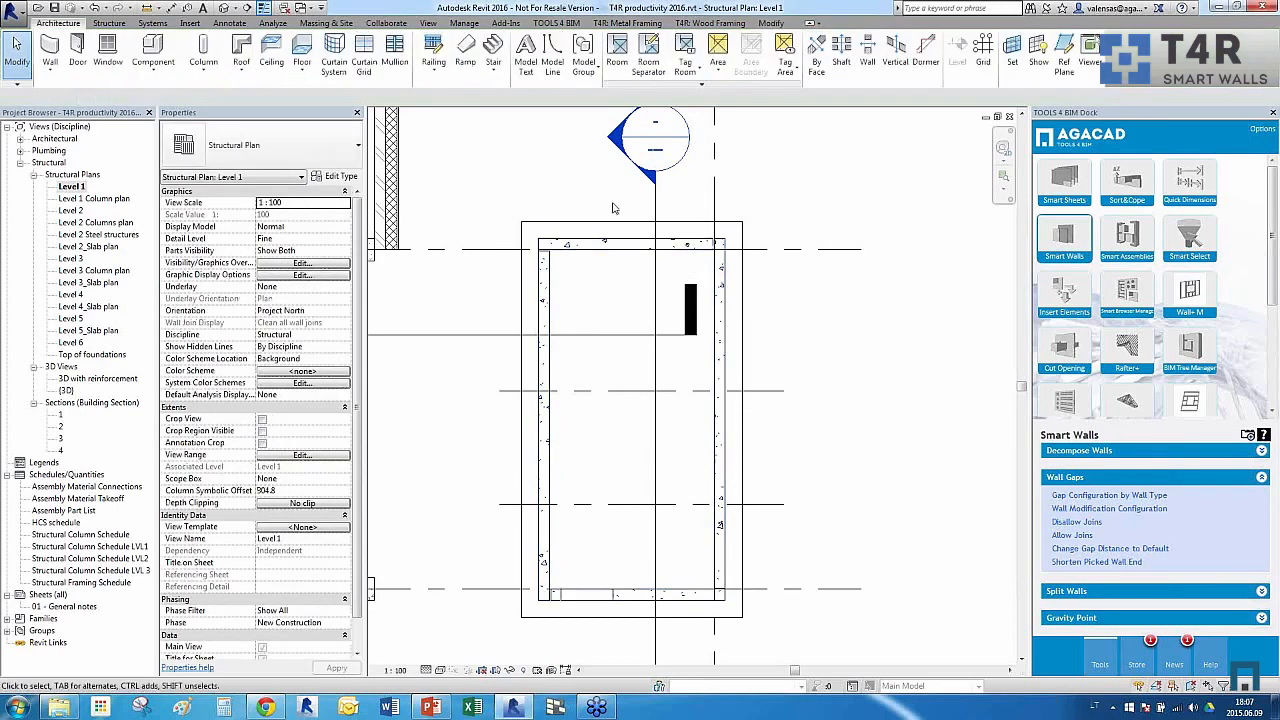
scroll(614, 208, up, 3)
click(463, 316)
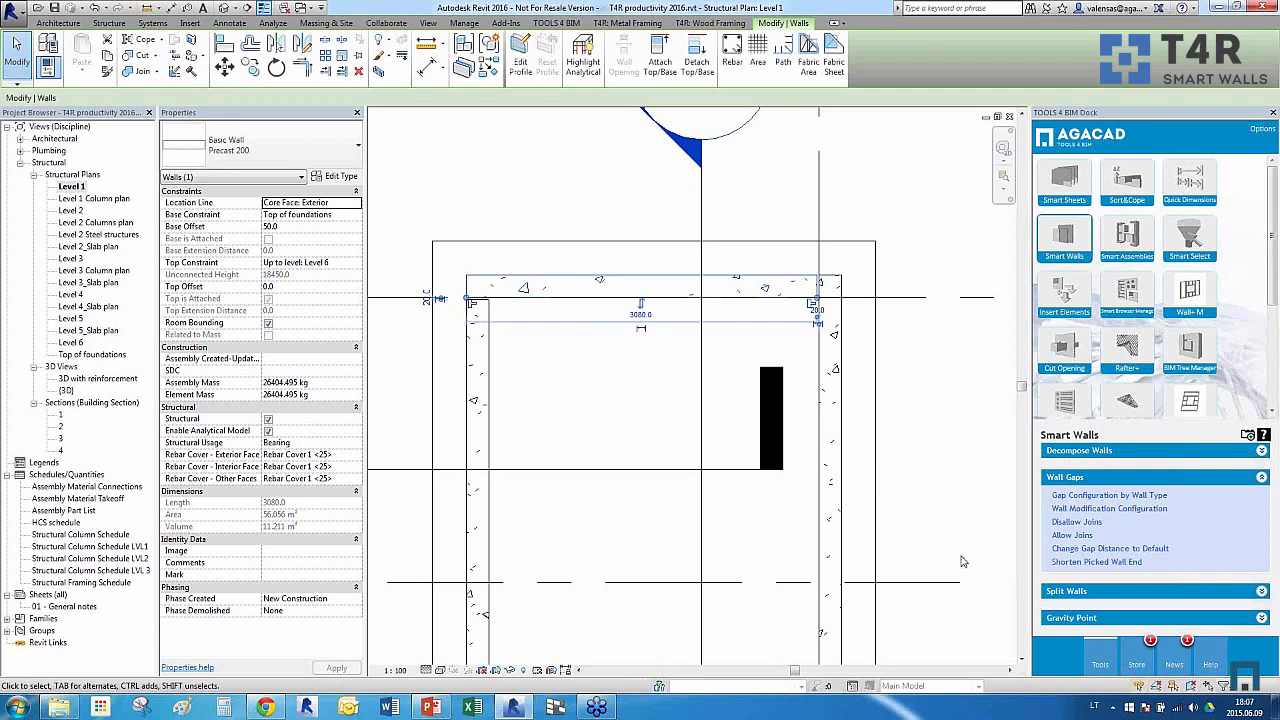
Shorten the picked end of the shaft's upper Precast 200 wall at its left corner using Smart Walls
click(1058, 564)
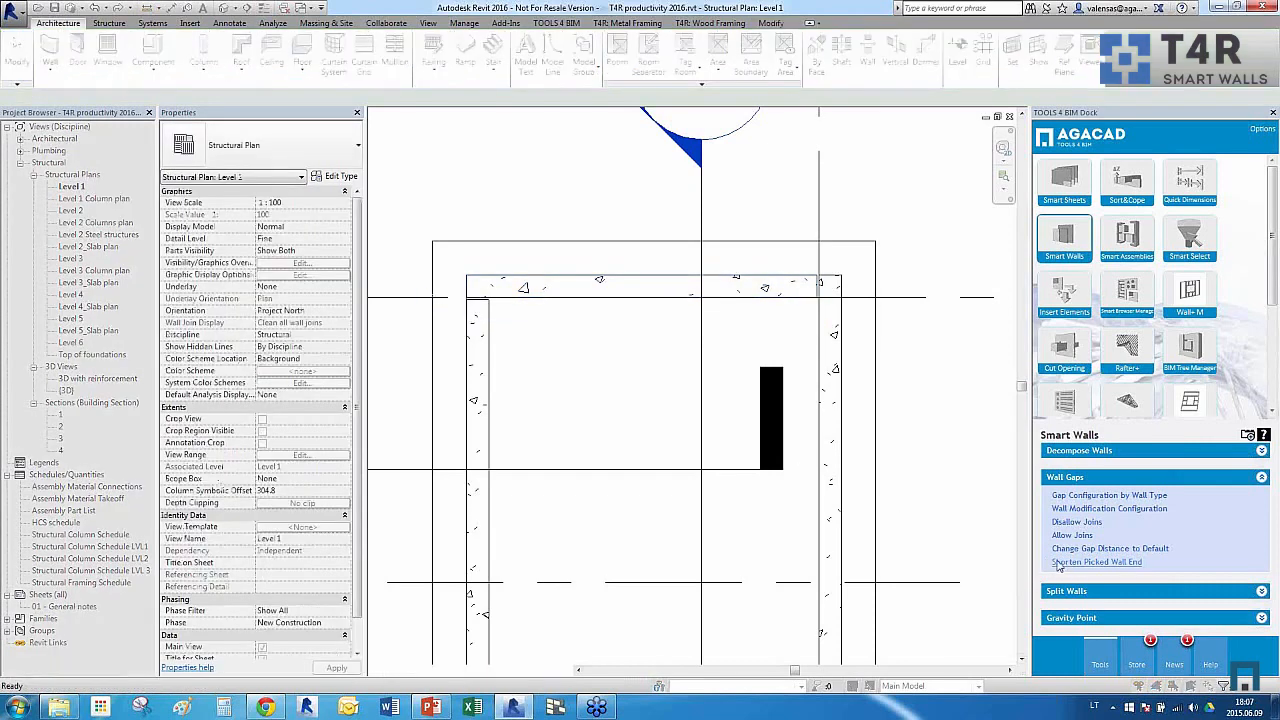
click(503, 303)
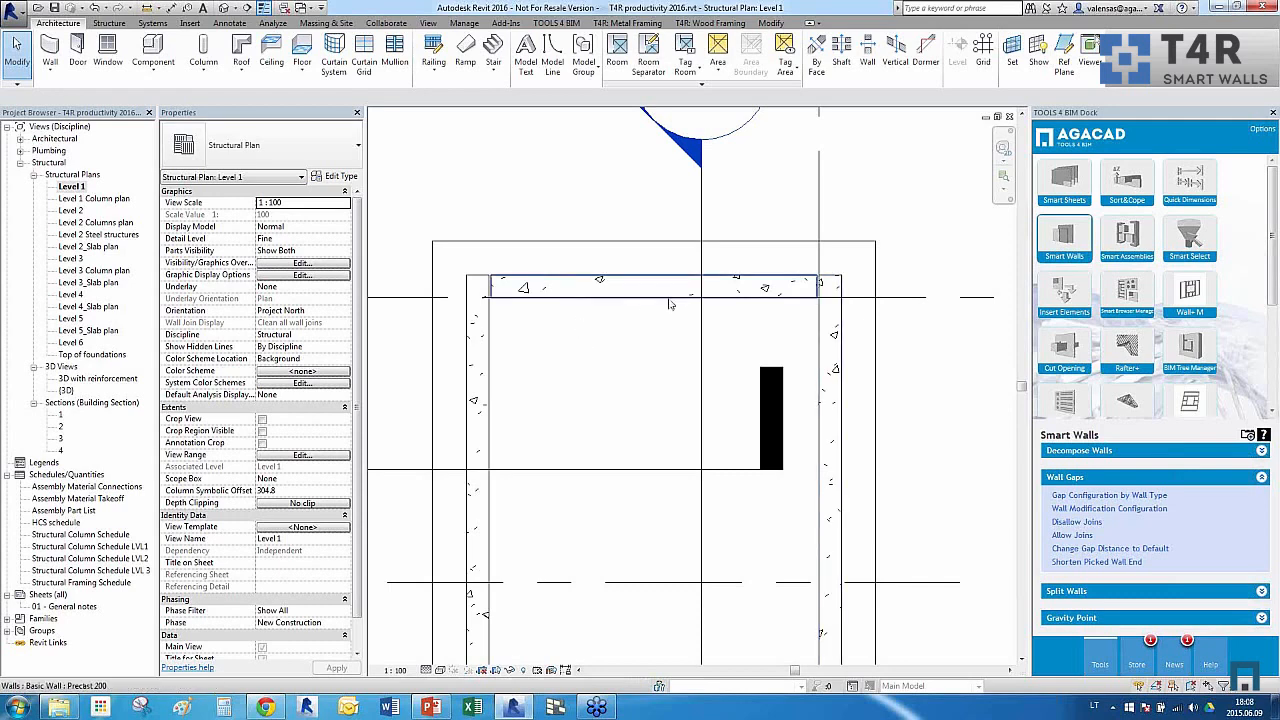
Split the two long Precast 200 side walls of the shaft at the two grid lines crossing them
scroll(640, 294, down, 2)
scroll(629, 376, down, 2)
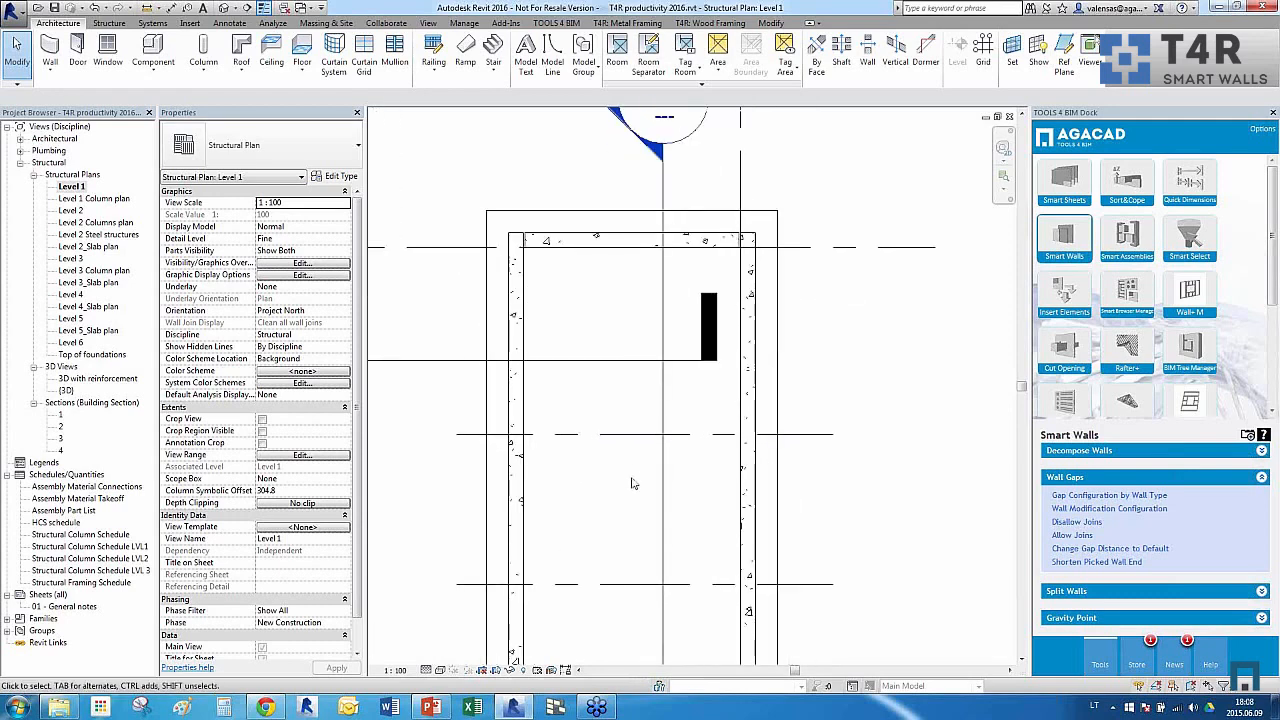
click(748, 490)
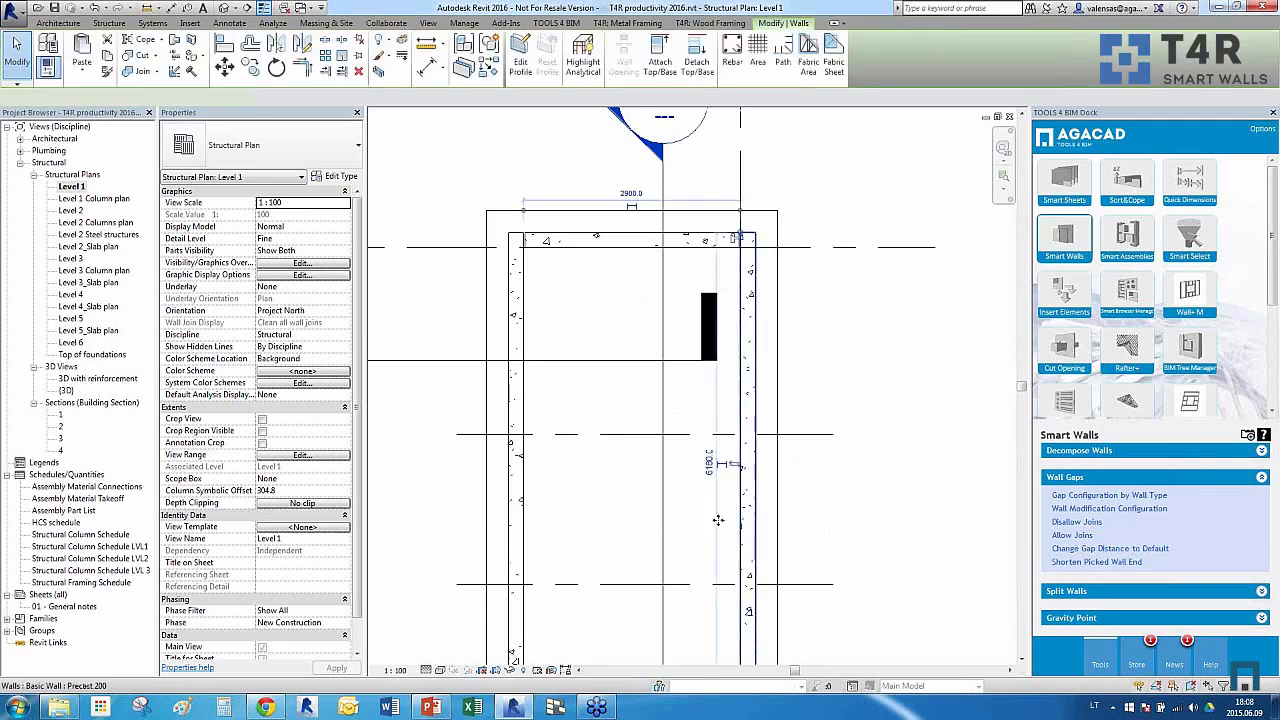
ctrl+click(520, 520)
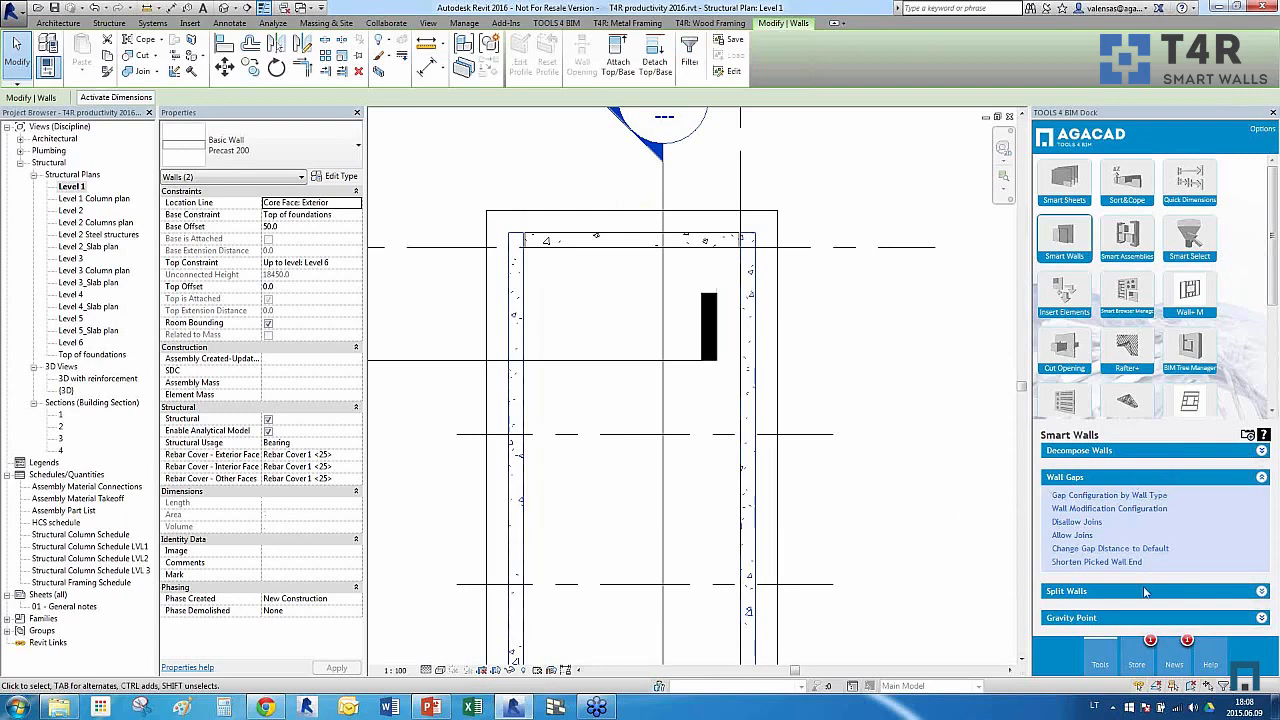
click(1095, 591)
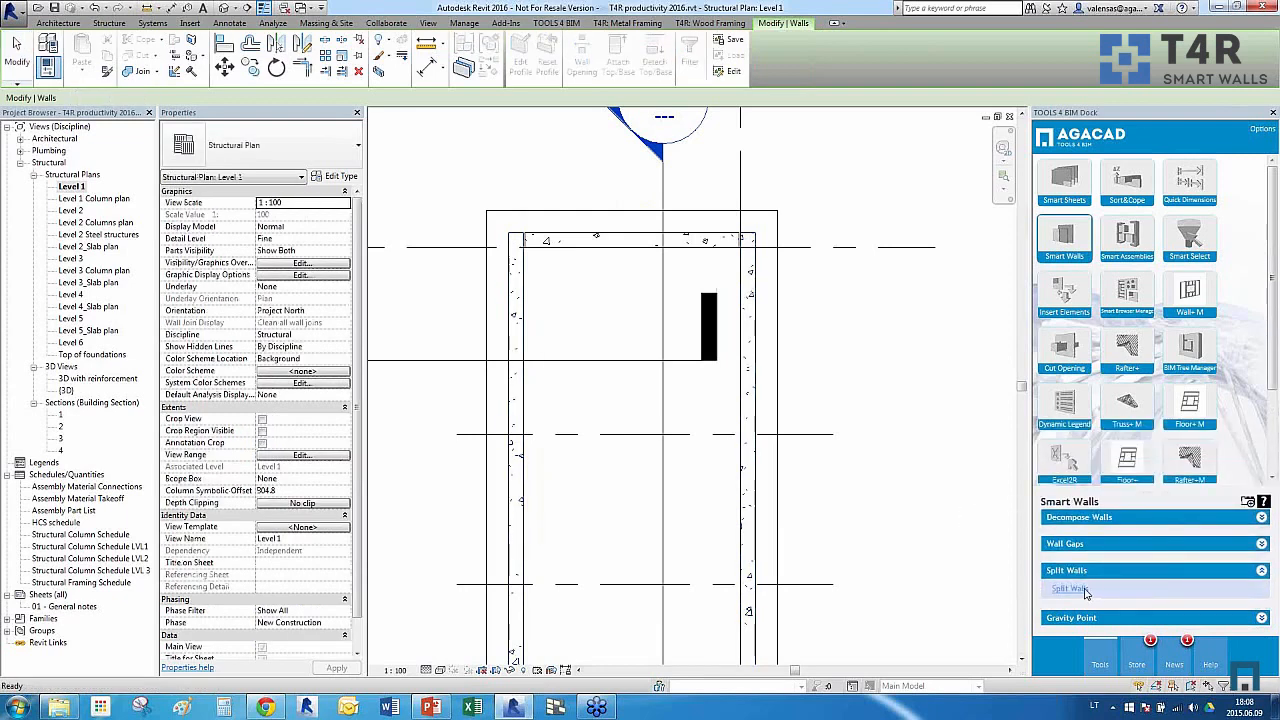
click(1085, 591)
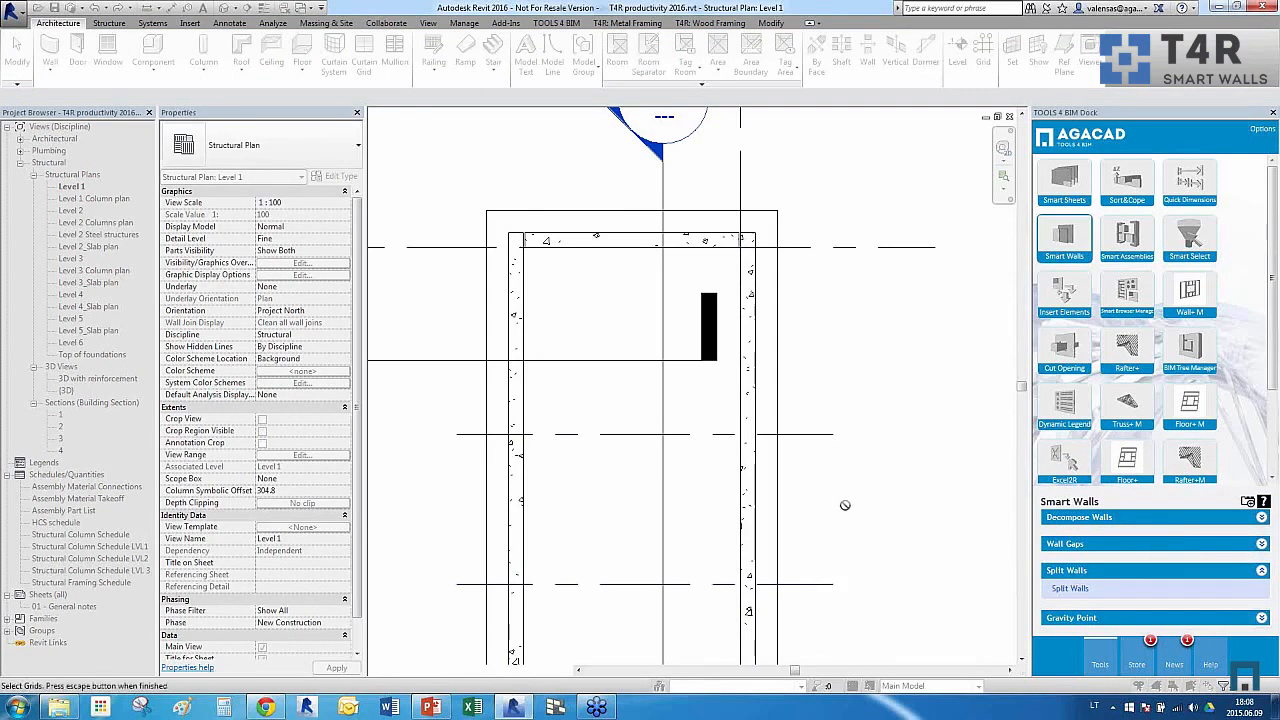
key(Escape)
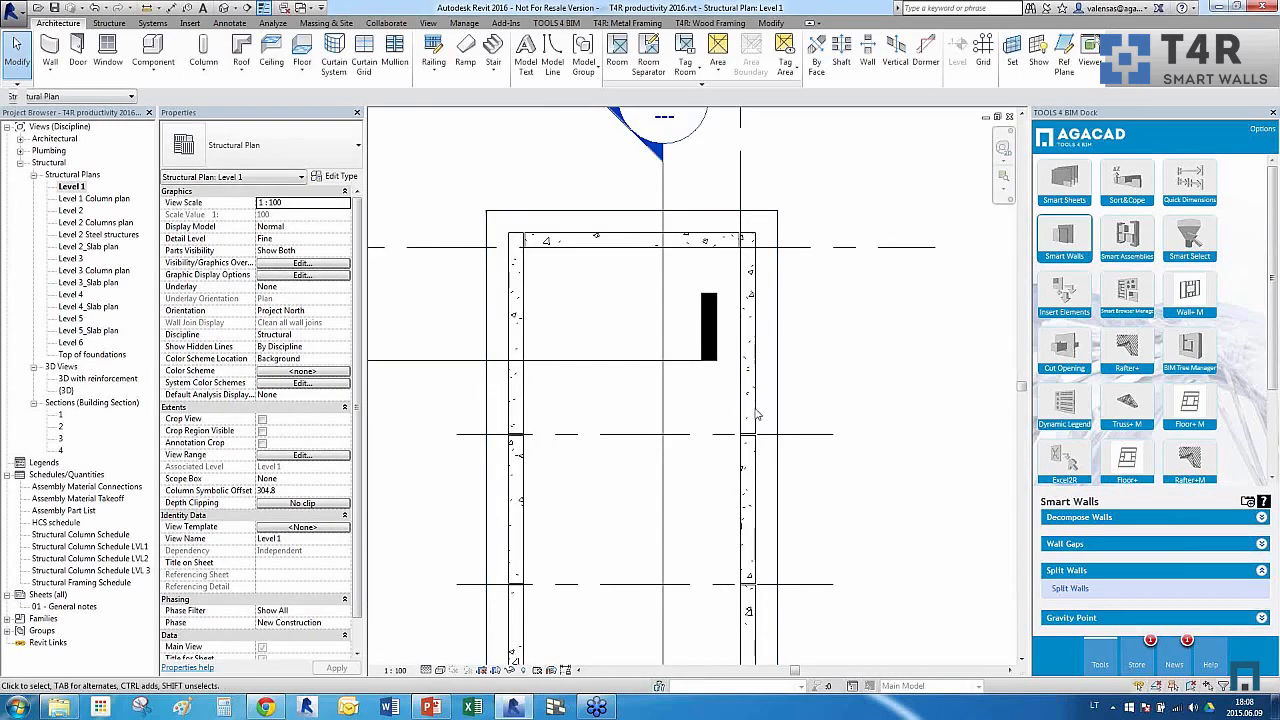
Inspect the split joints and individual wall segments along the shaft's long sides in the Level 1 plan
scroll(756, 428, up, 1)
scroll(758, 440, up, 2)
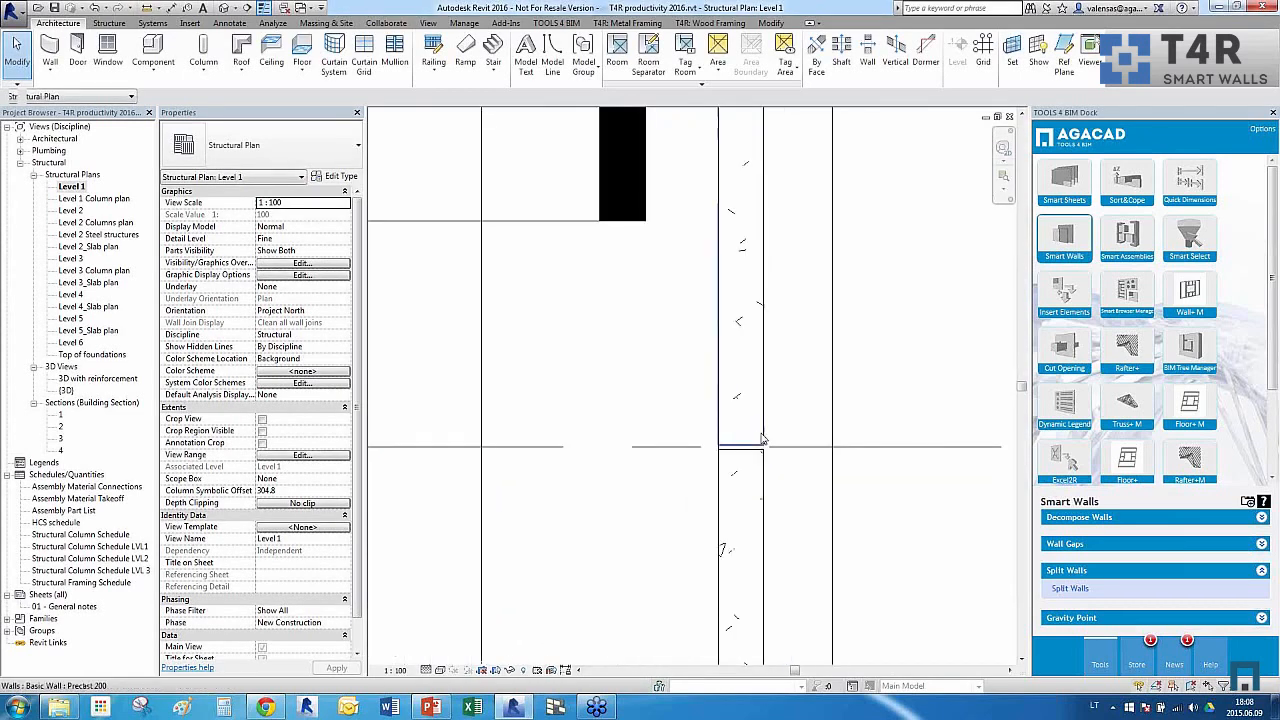
click(757, 400)
scroll(757, 388, down, 3)
click(748, 590)
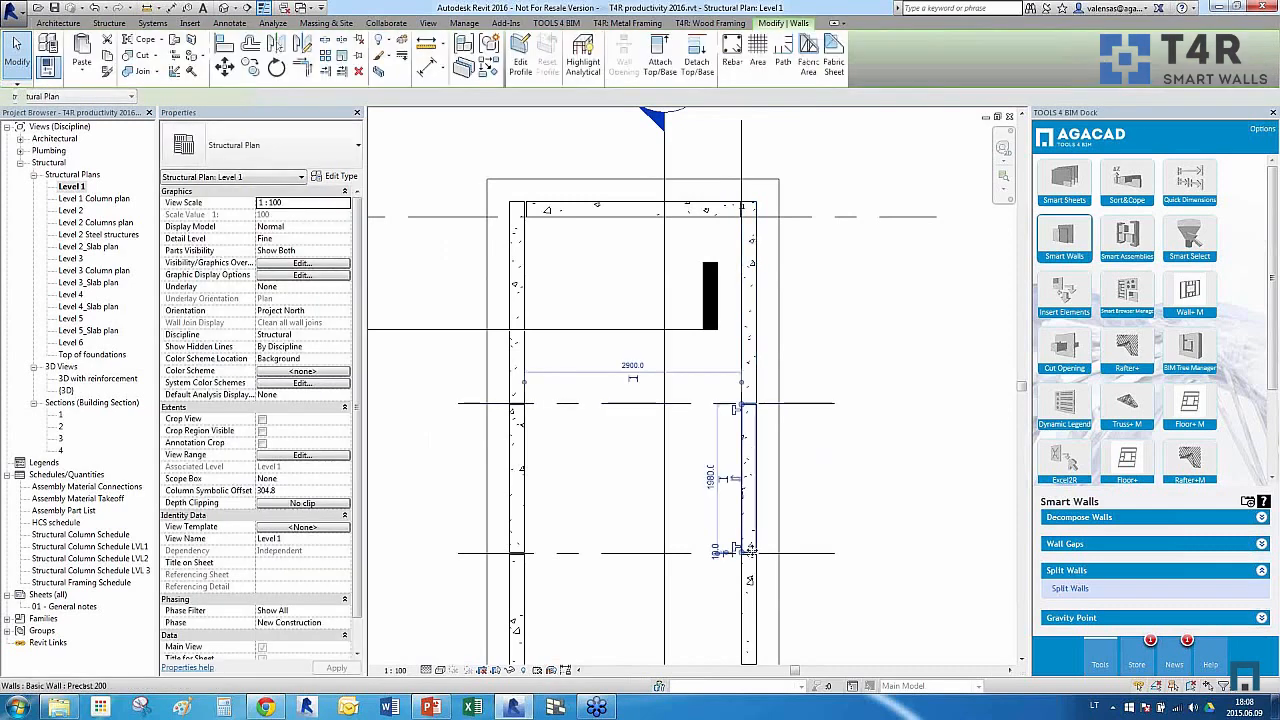
click(803, 500)
scroll(786, 412, down, 3)
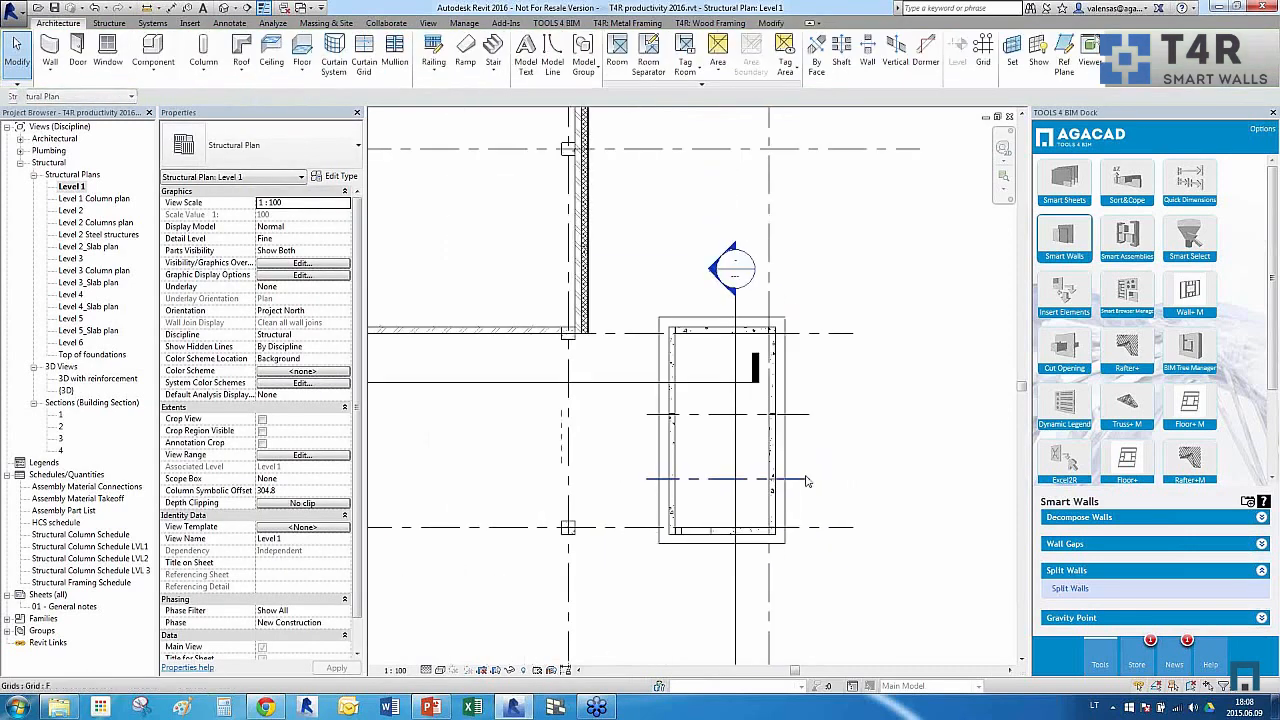
scroll(807, 480, up, 2)
scroll(799, 433, up, 1)
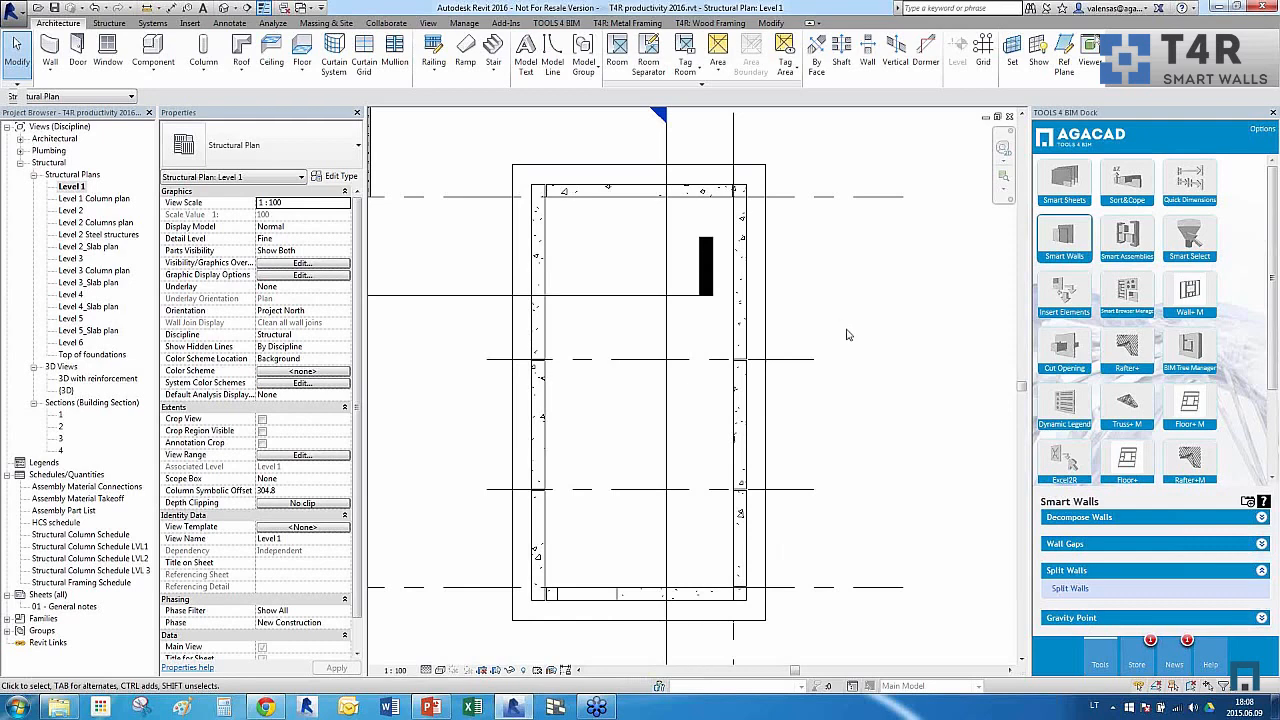
scroll(867, 421, down, 1)
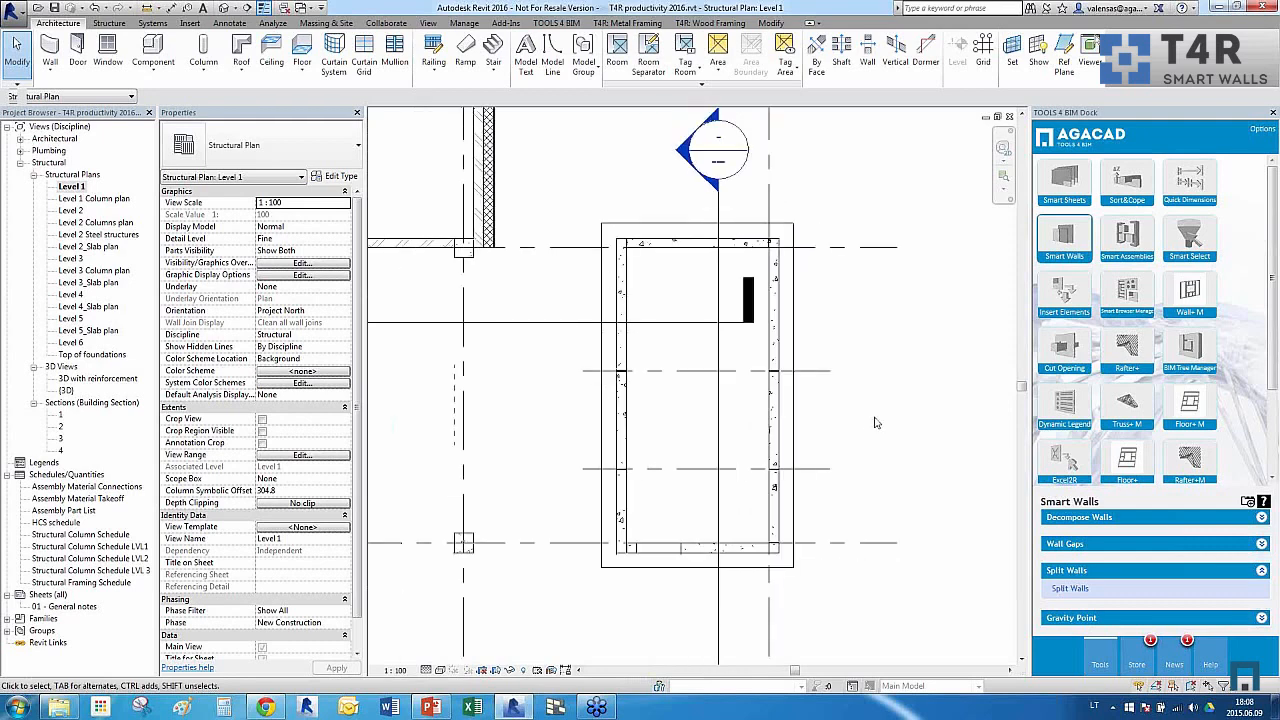
scroll(874, 423, down, 1)
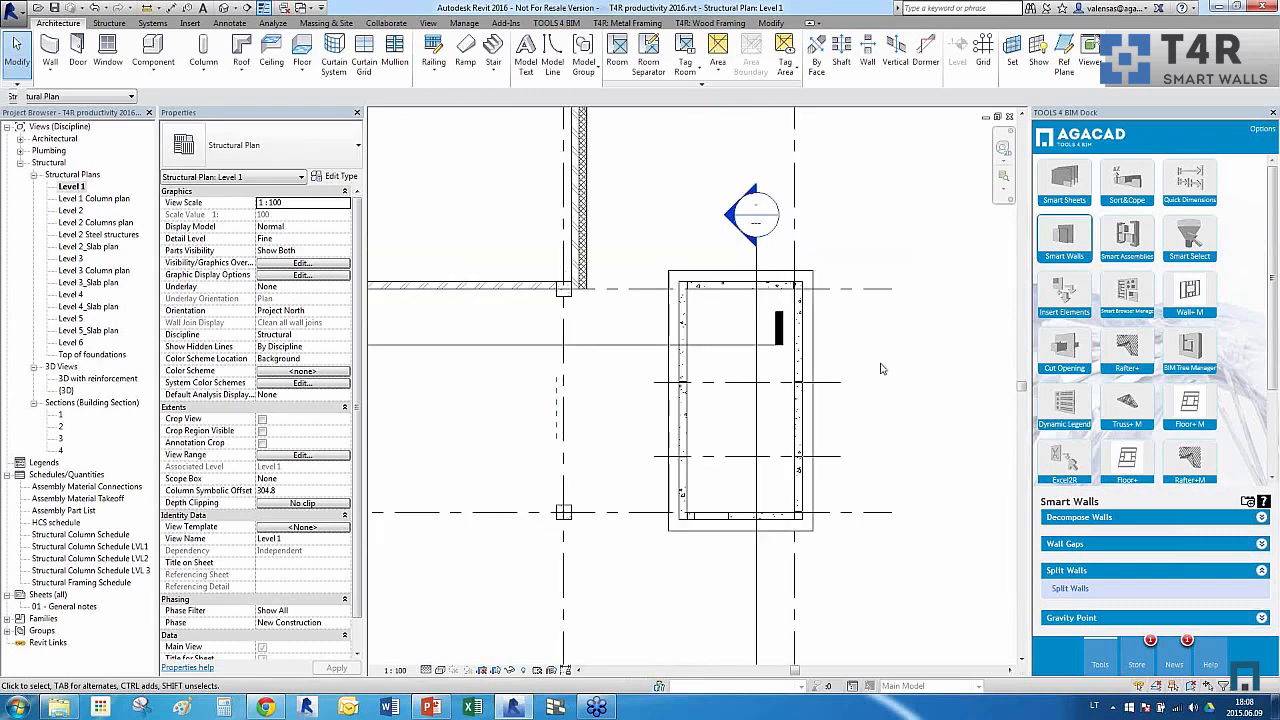
scroll(880, 369, down, 3)
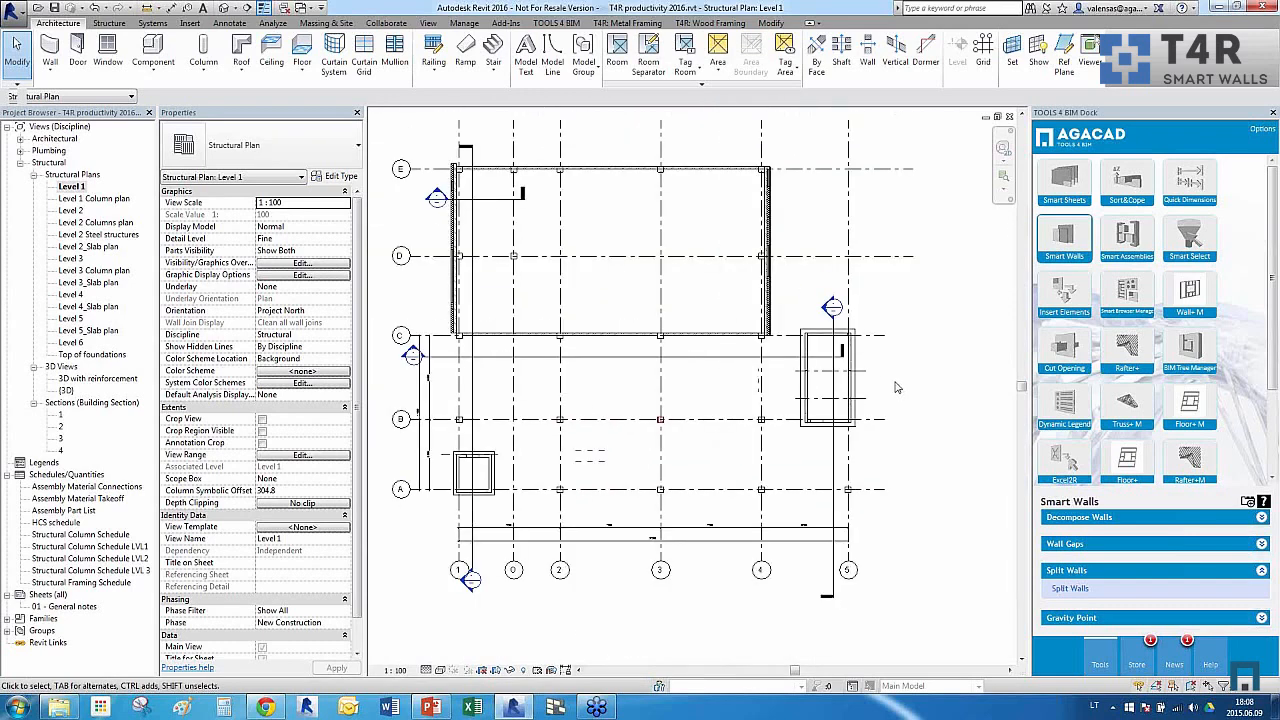
Insert a gravity center point for the shaft's lower Precast 200 wall, the one with the opening
click(1070, 618)
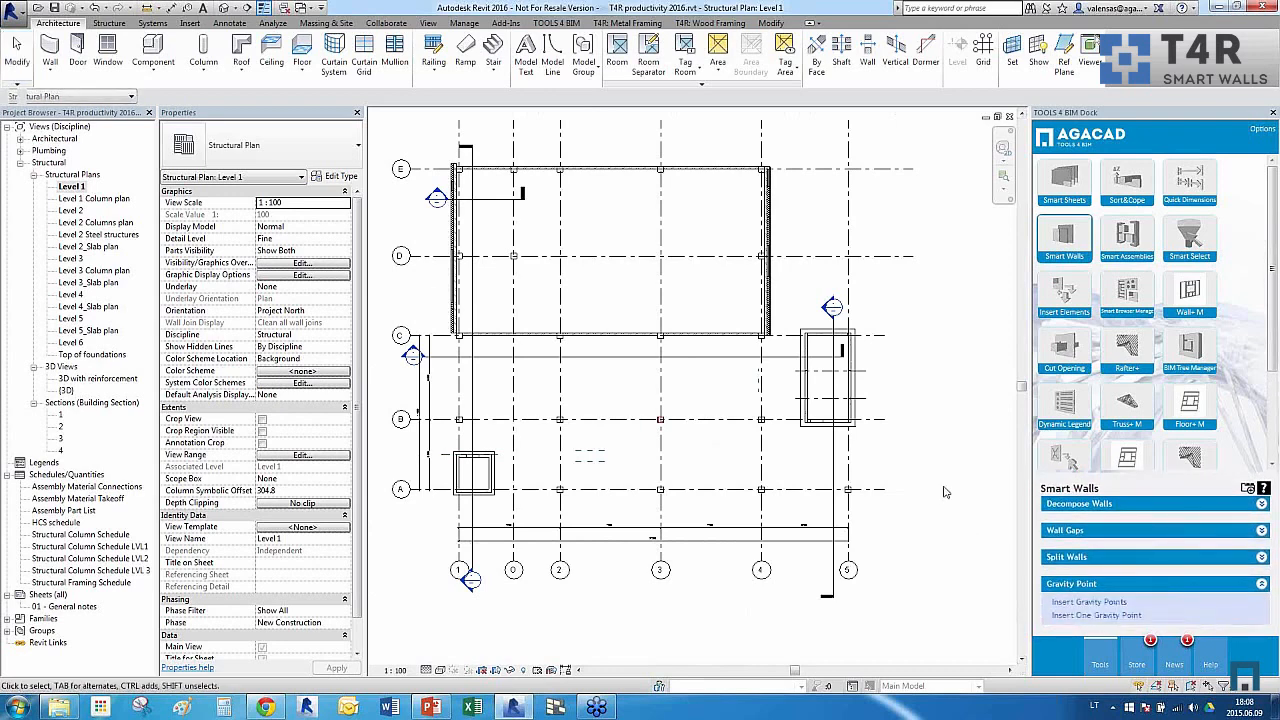
scroll(947, 460, up, 3)
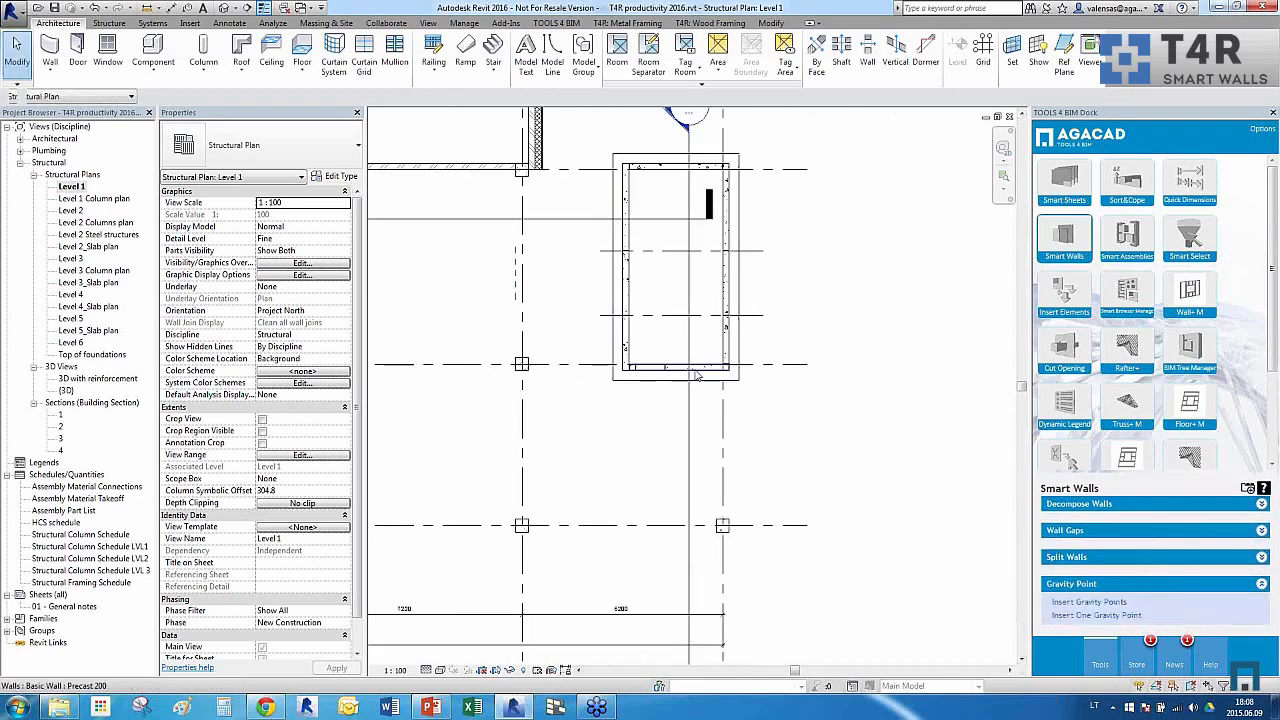
scroll(697, 374, up, 2)
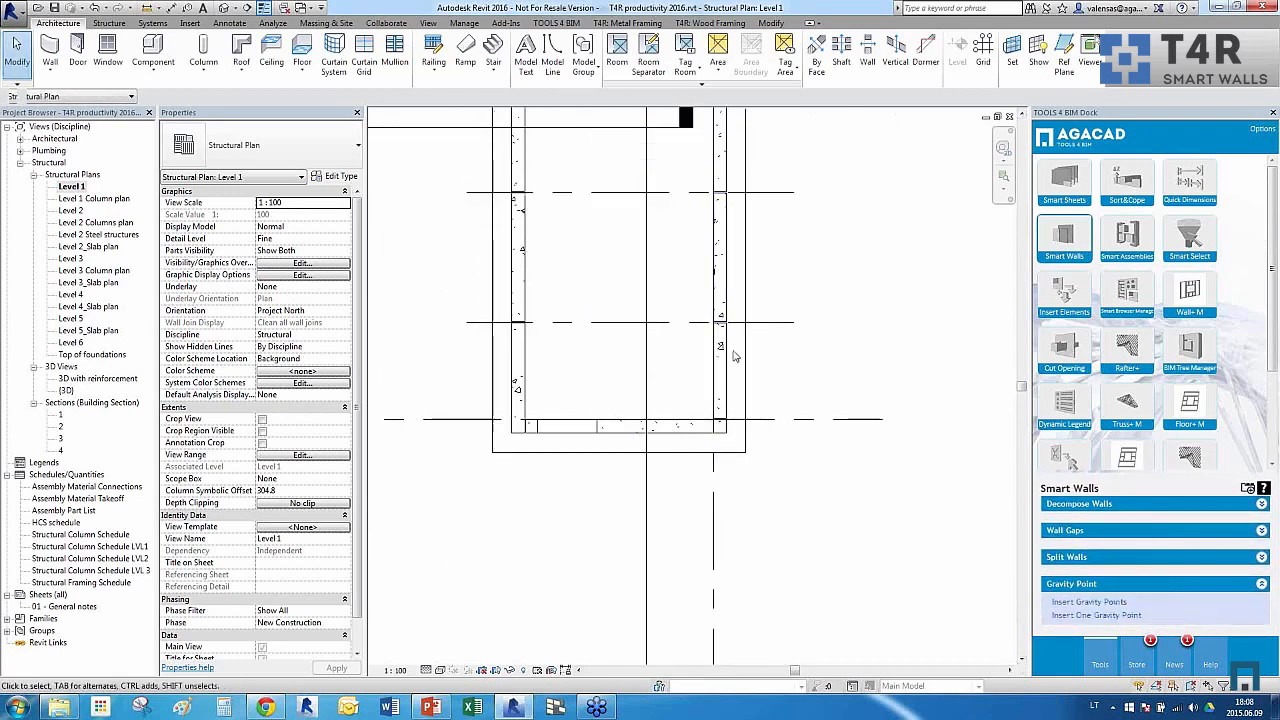
click(679, 428)
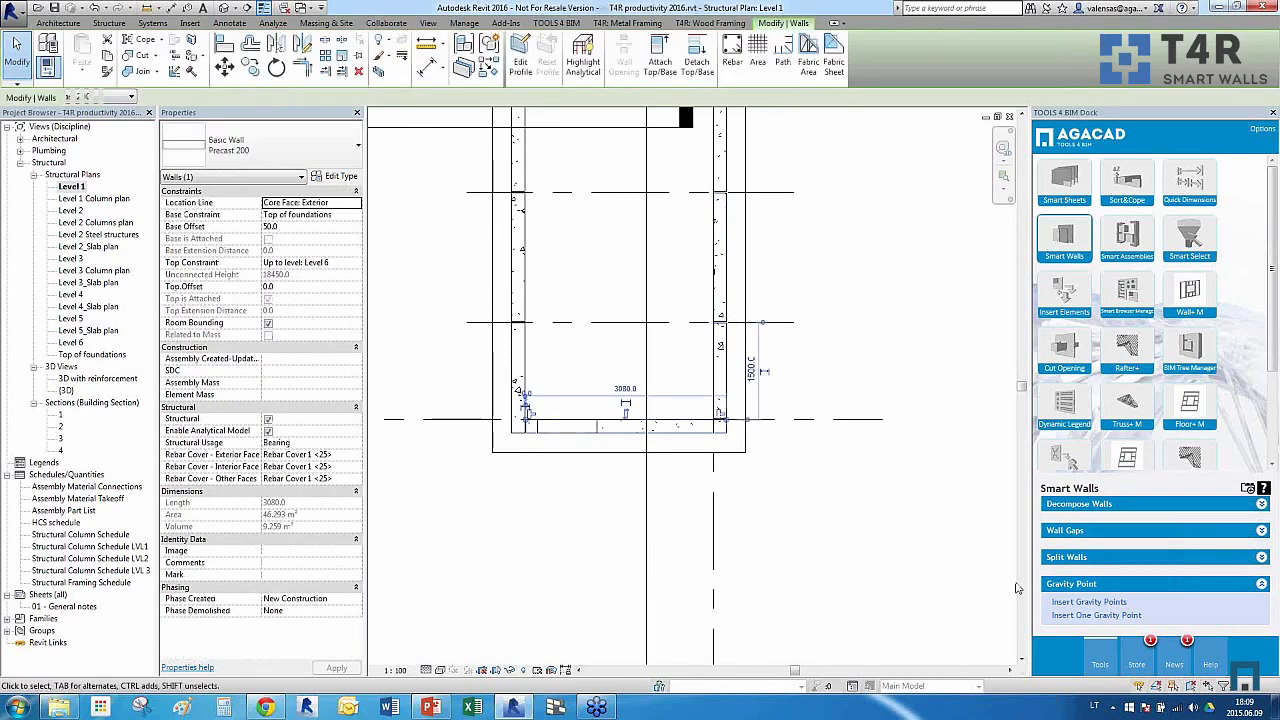
click(1058, 607)
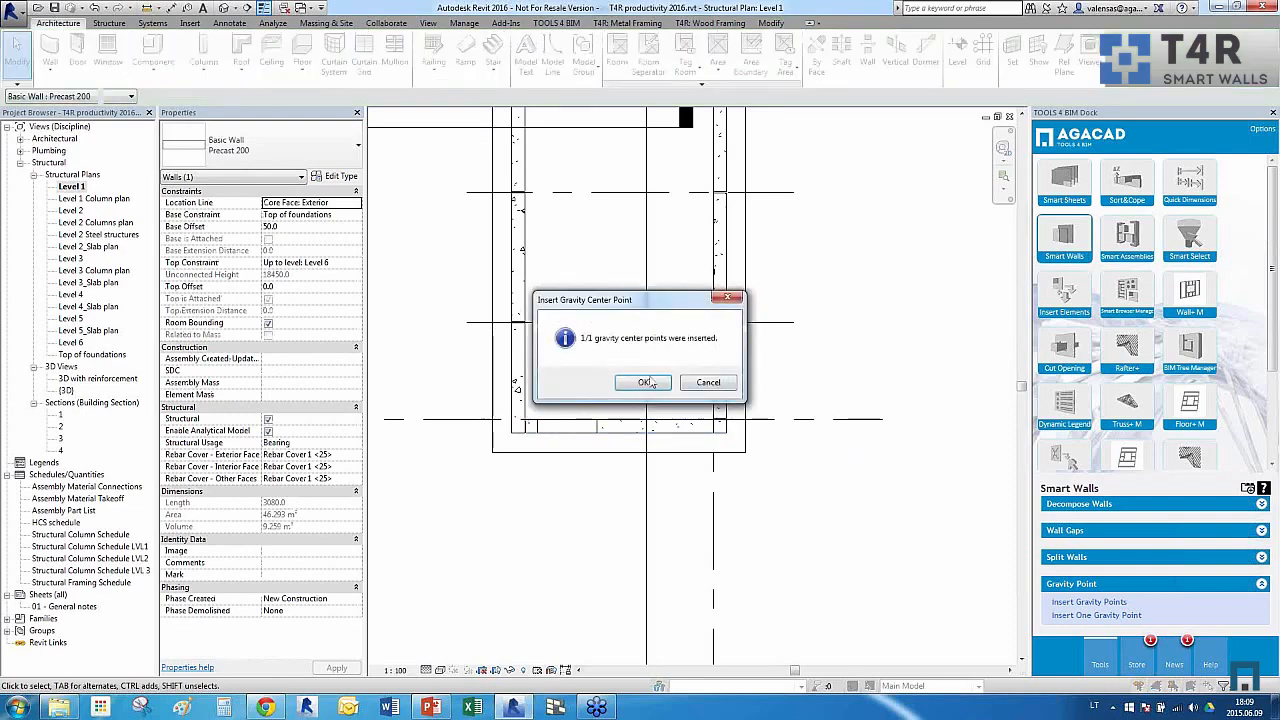
click(650, 383)
Open the {3D} view and examine the inserted gravity center point in the shaft wall
double_click(66, 391)
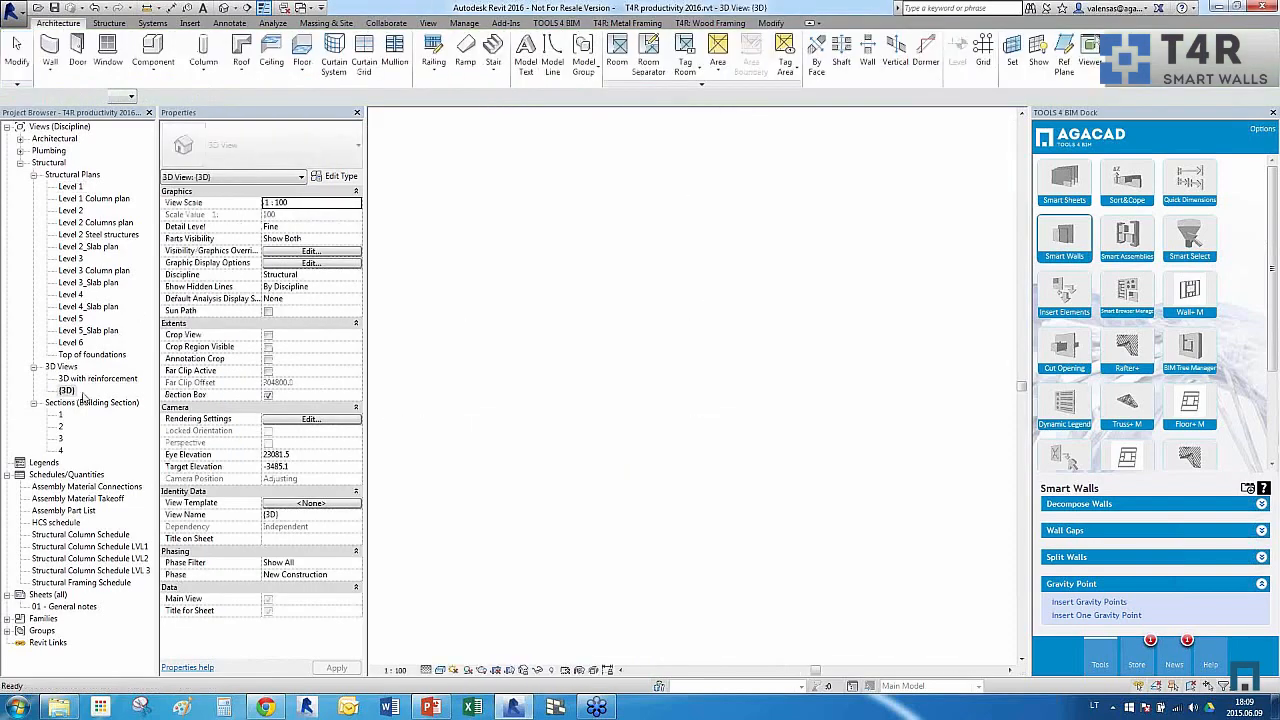
scroll(847, 477, down, 3)
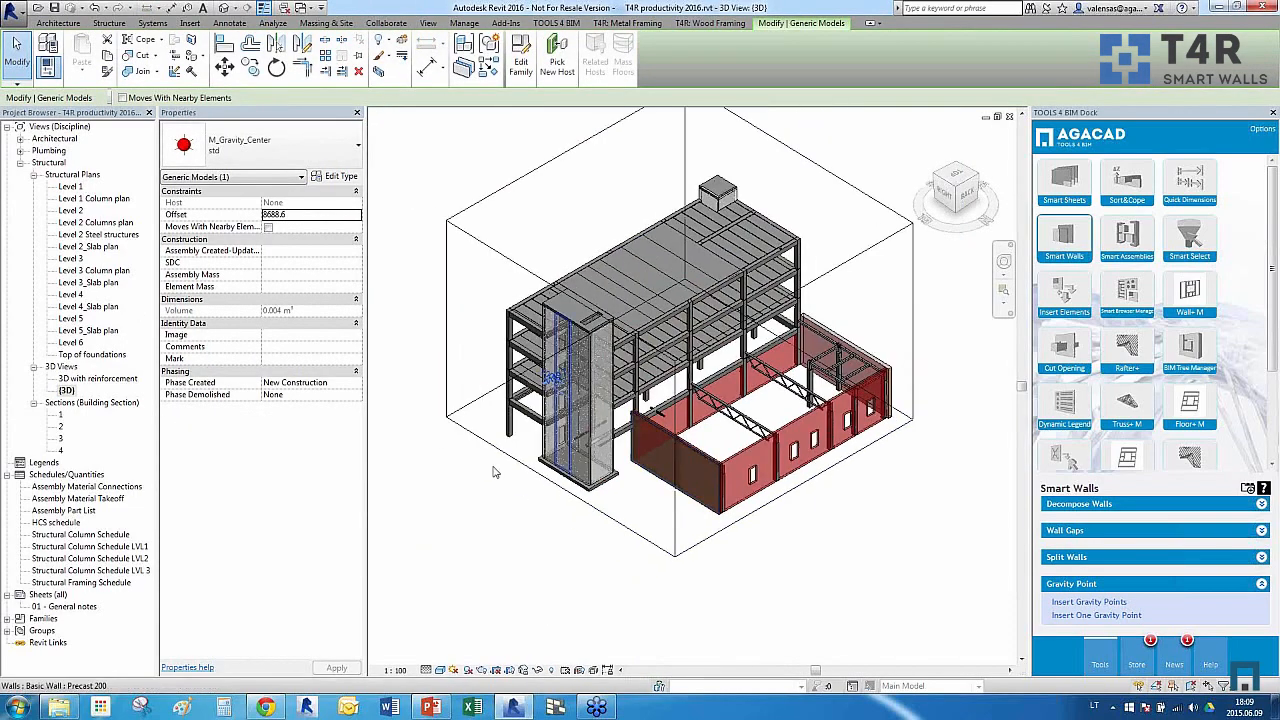
shift+middle_drag(660, 500, 700, 520)
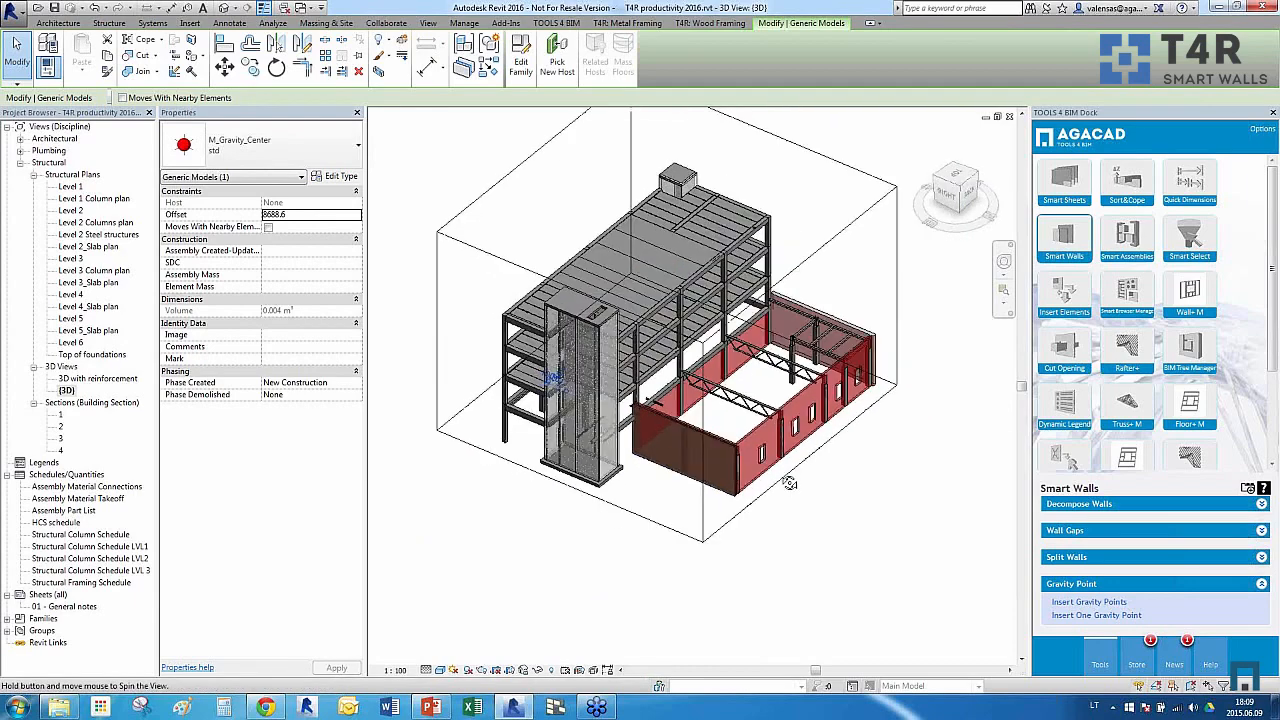
scroll(600, 420, up, 4)
shift+middle_drag(600, 420, 533, 400)
scroll(533, 400, up, 6)
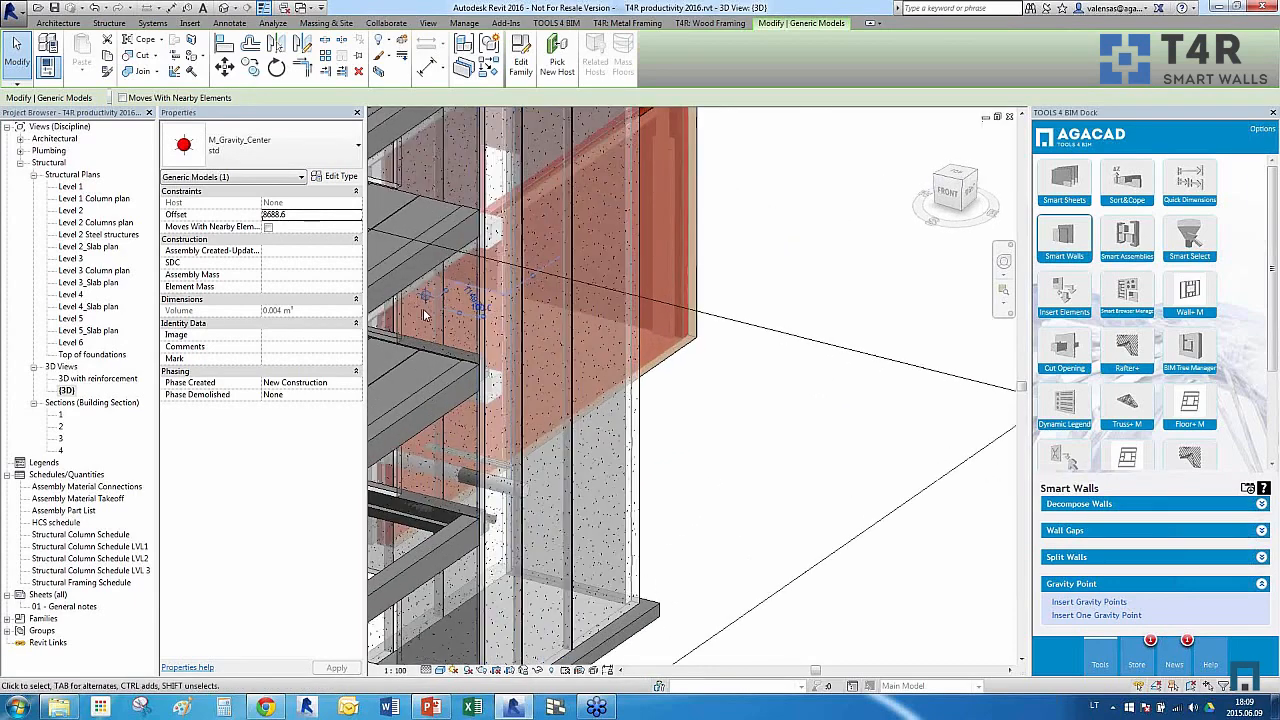
scroll(575, 378, down, 8)
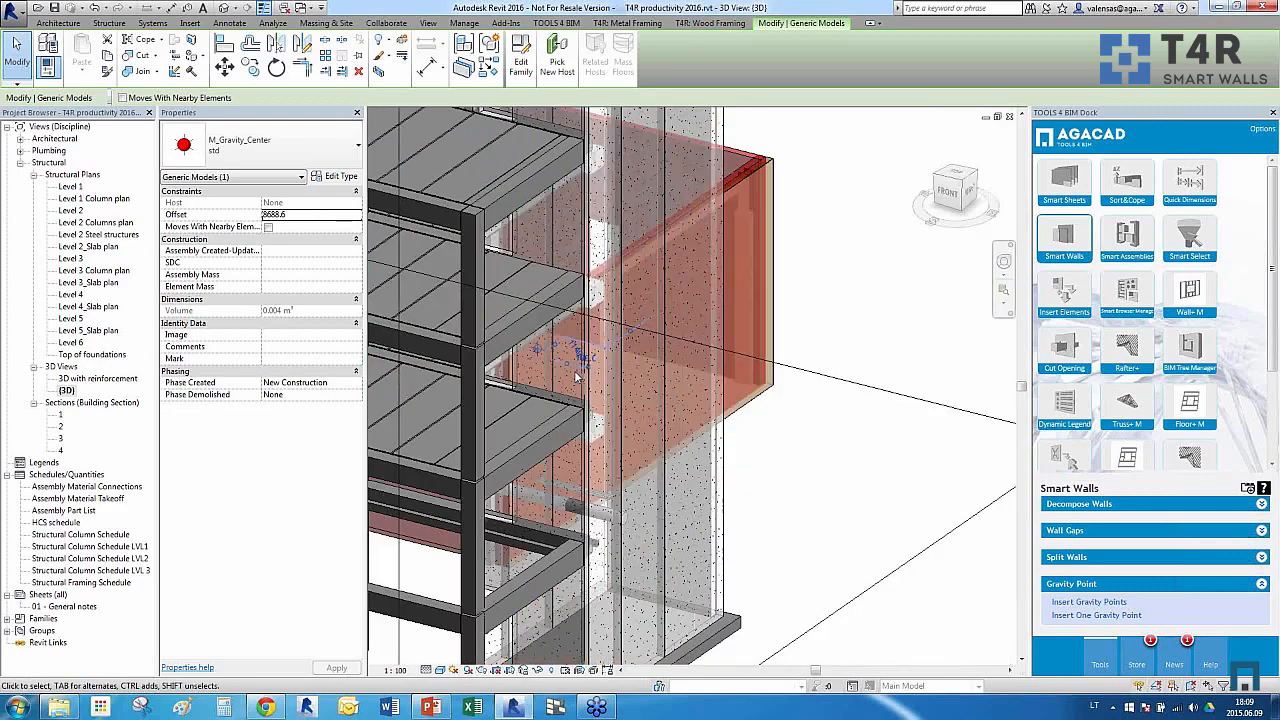
key(Escape)
scroll(570, 520, up, 2)
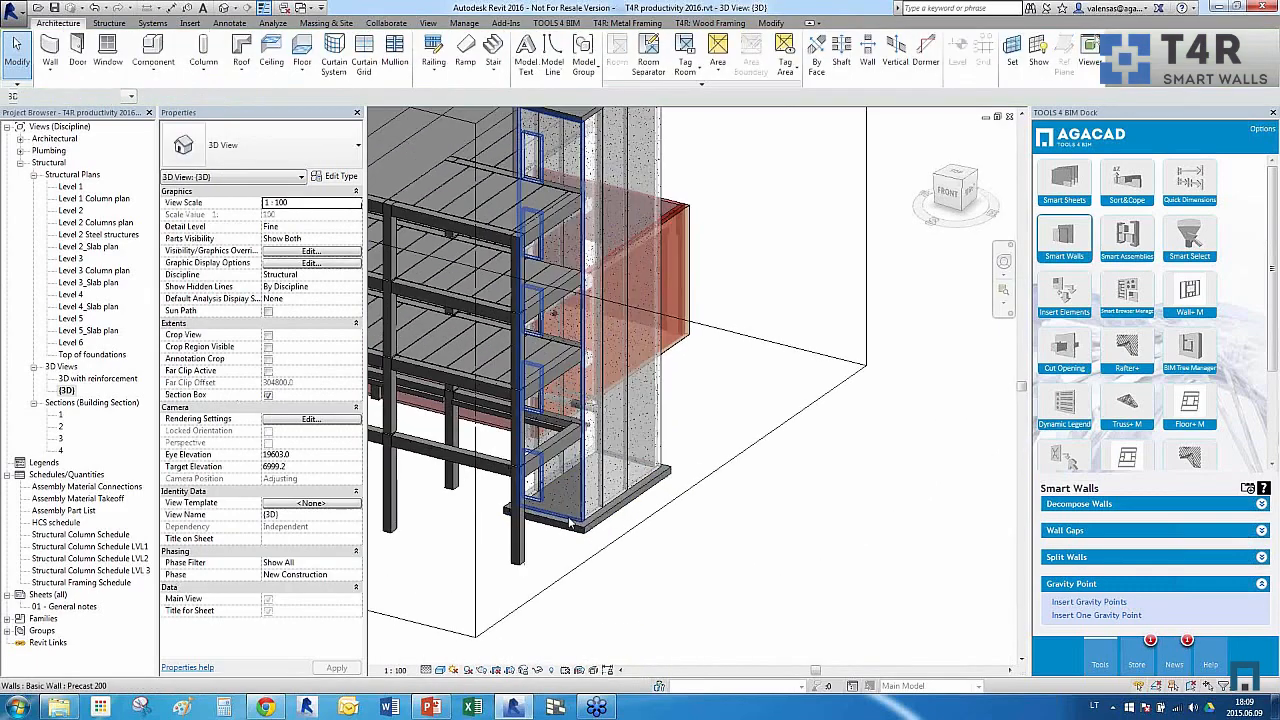
Check the separate precast wall segments of the shaft in 3D and review the whole building model
click(576, 507)
key(Escape)
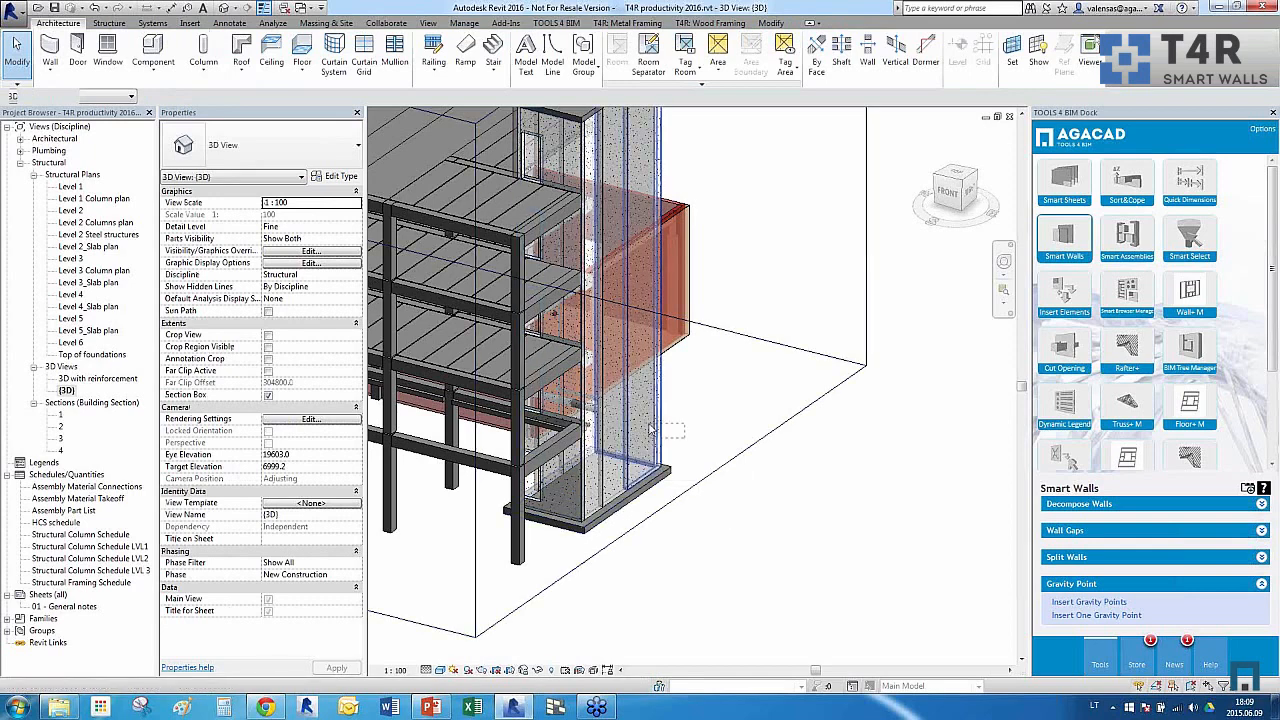
click(631, 459)
click(707, 424)
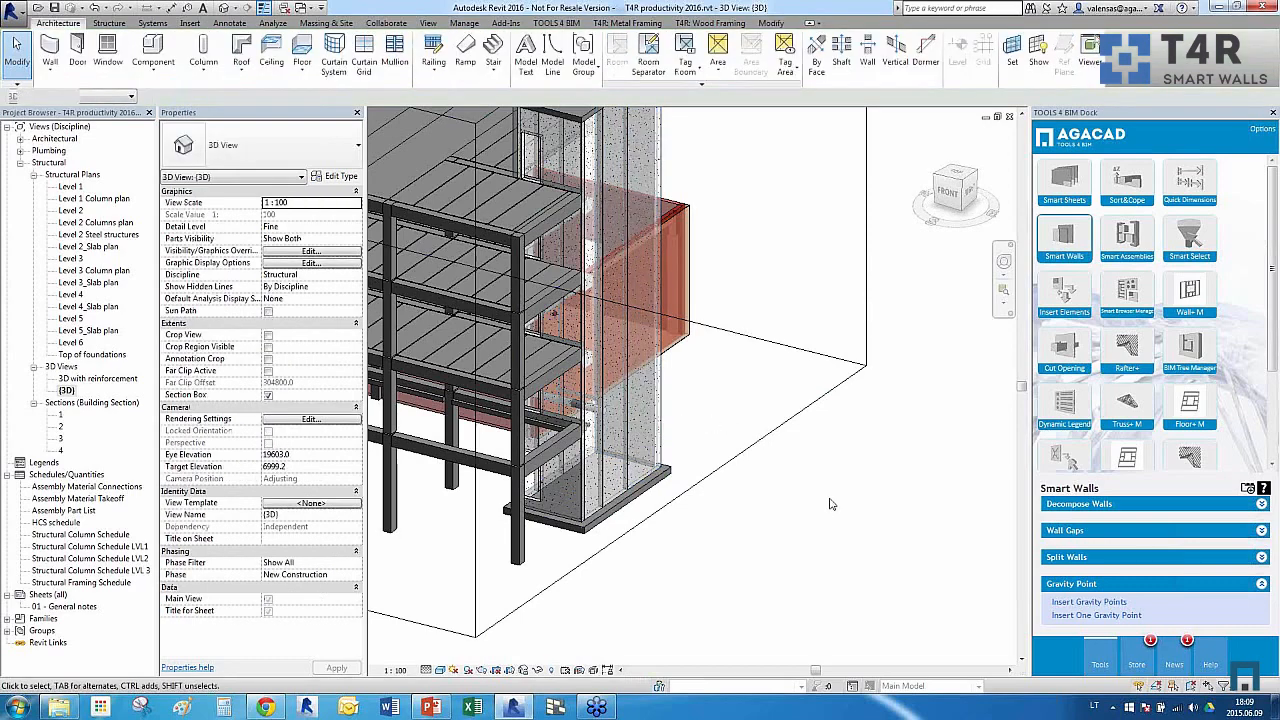
shift+middle_drag(830, 510, 829, 505)
shift+middle_drag(758, 538, 880, 478)
scroll(880, 478, down, 2)
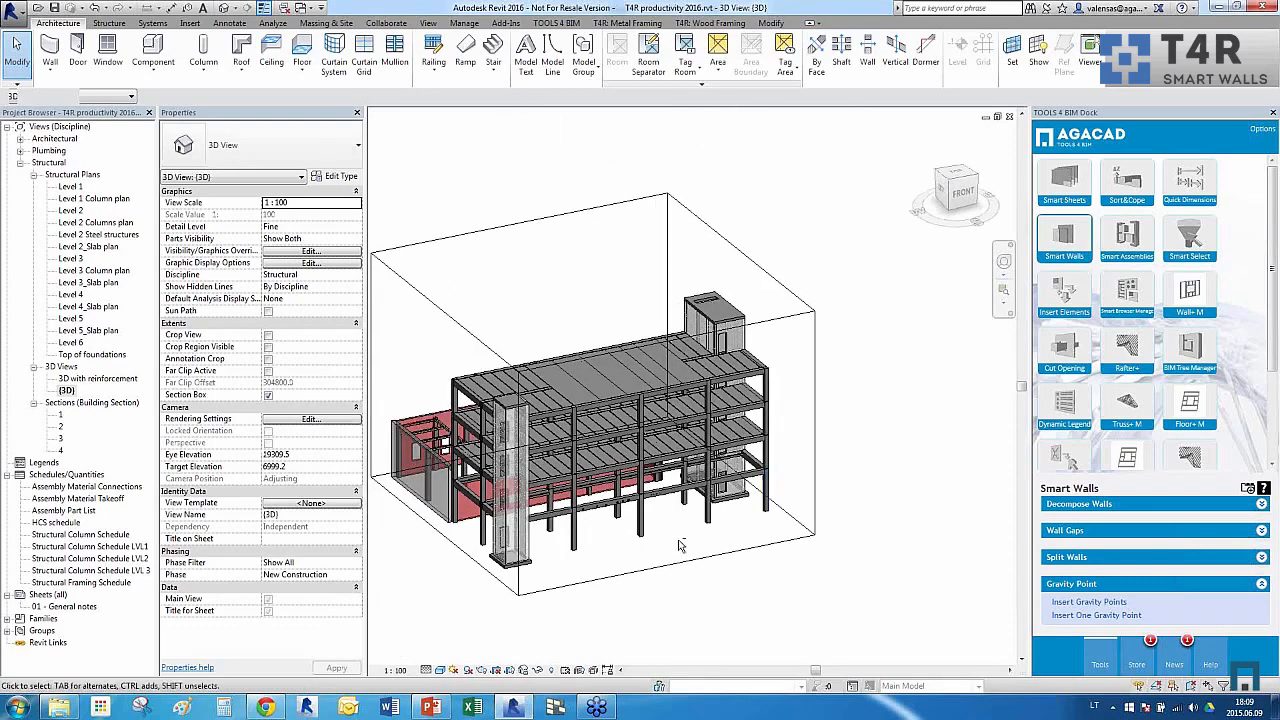
shift+middle_drag(688, 552, 688, 558)
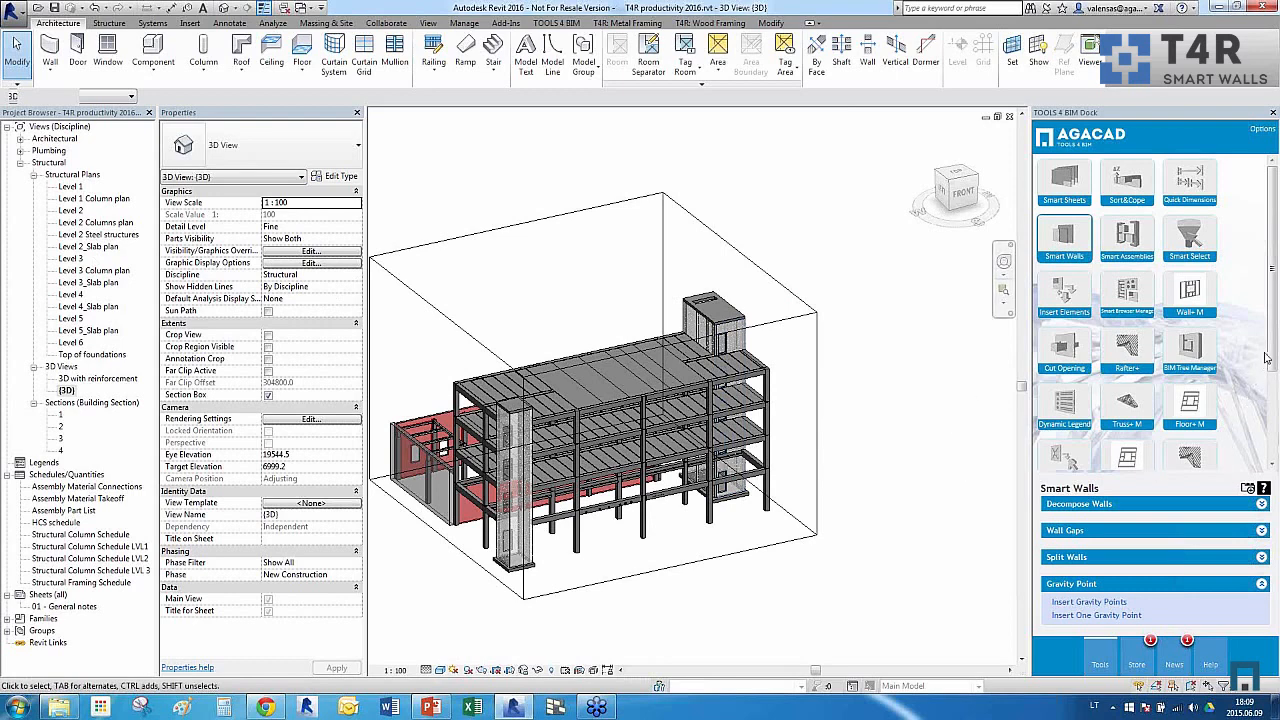
Open the Level 2 structural plan and start Insert/Update Floors in Smart Floors
scroll(1266, 358, down, 3)
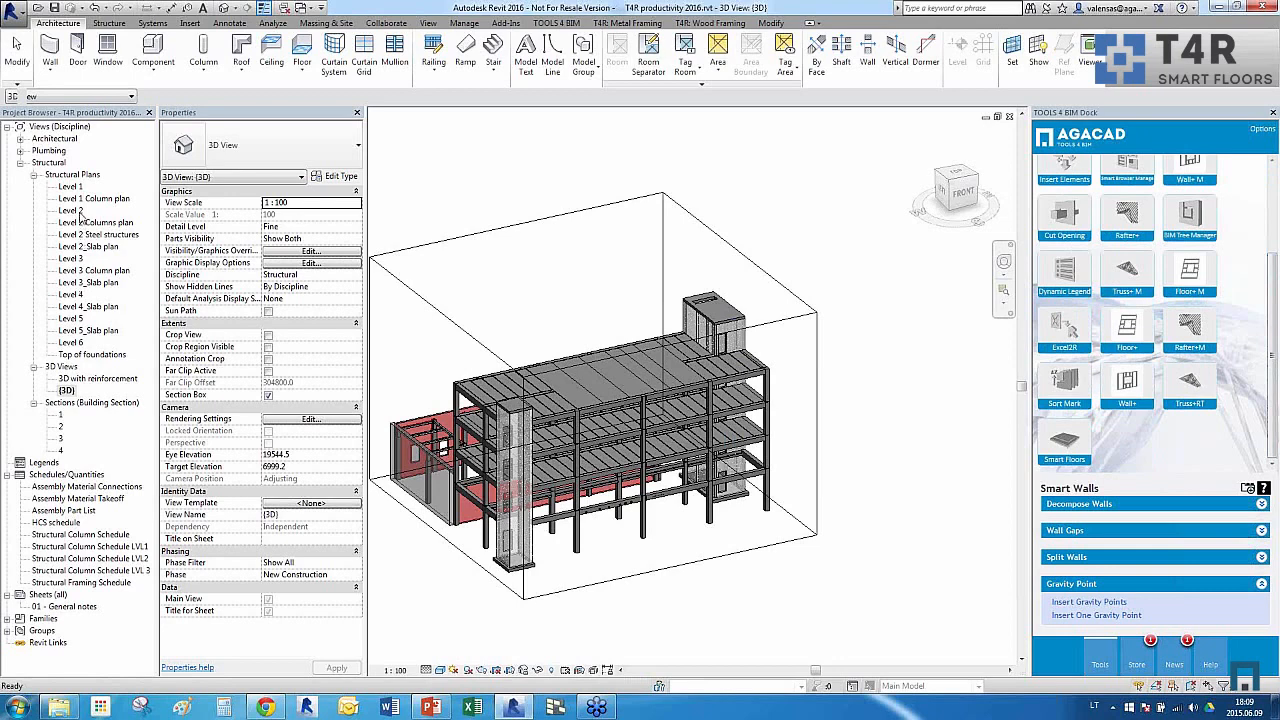
double_click(72, 211)
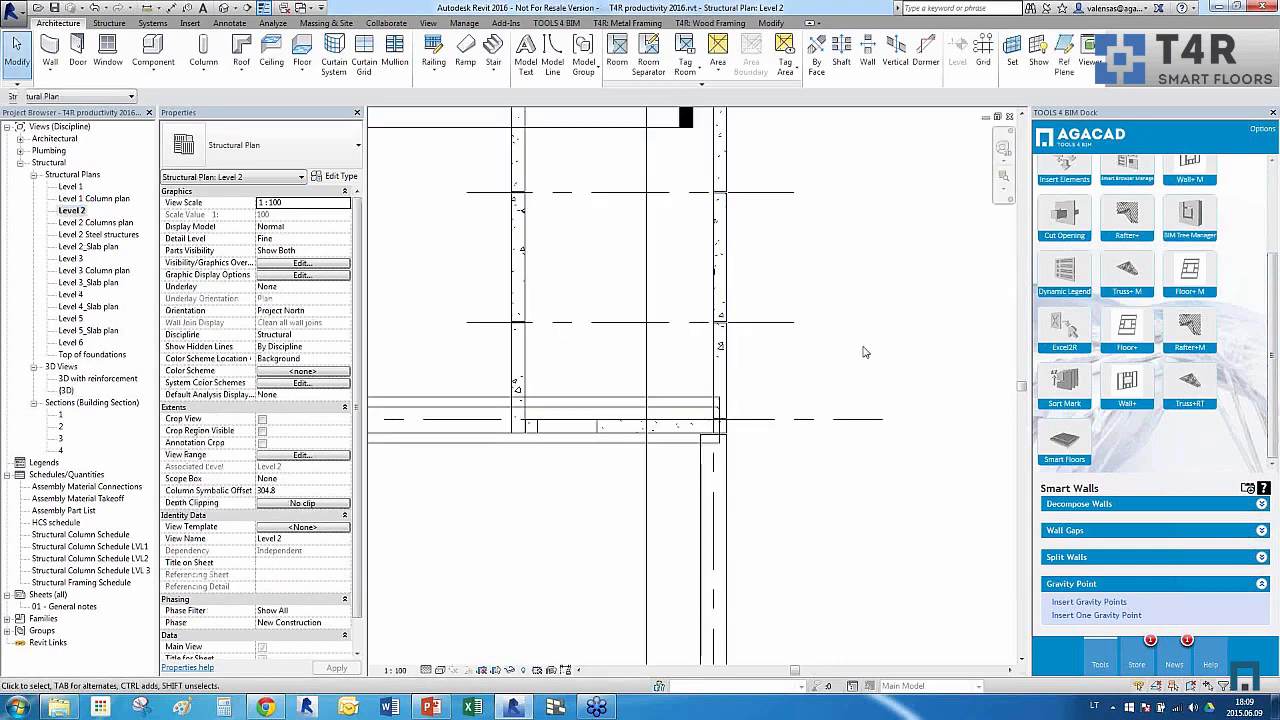
scroll(865, 352, down, 5)
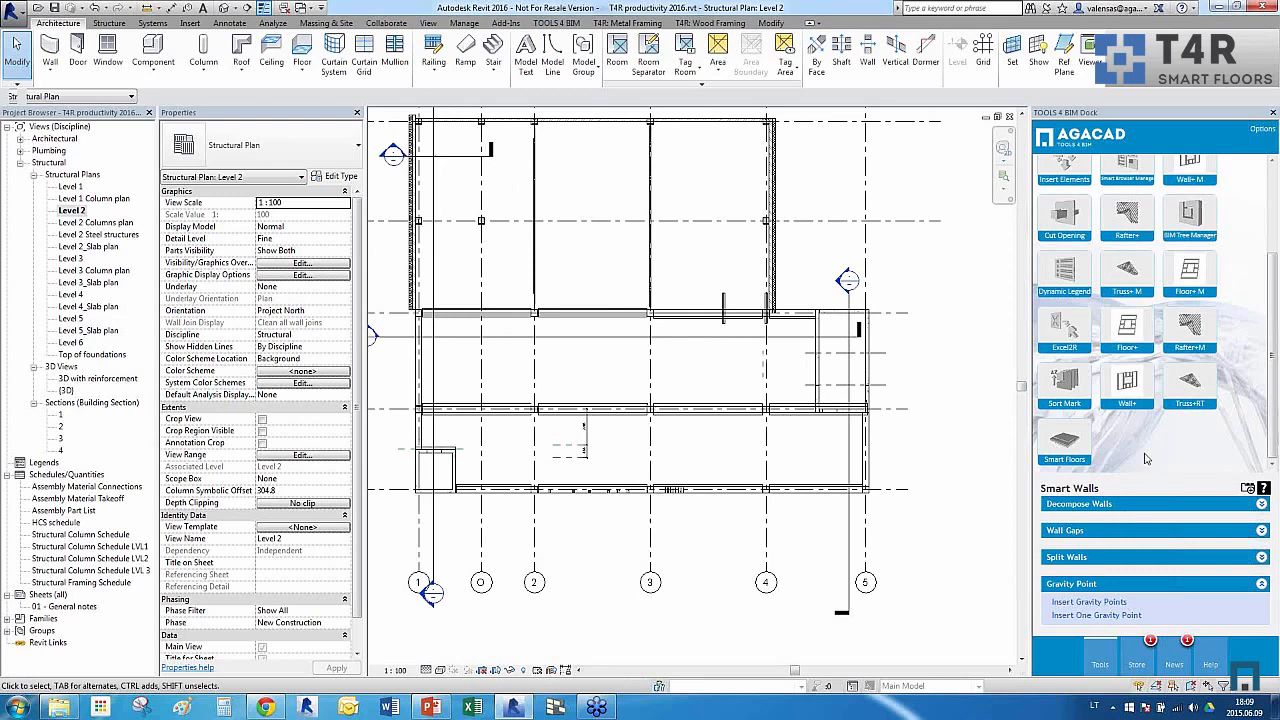
click(1084, 449)
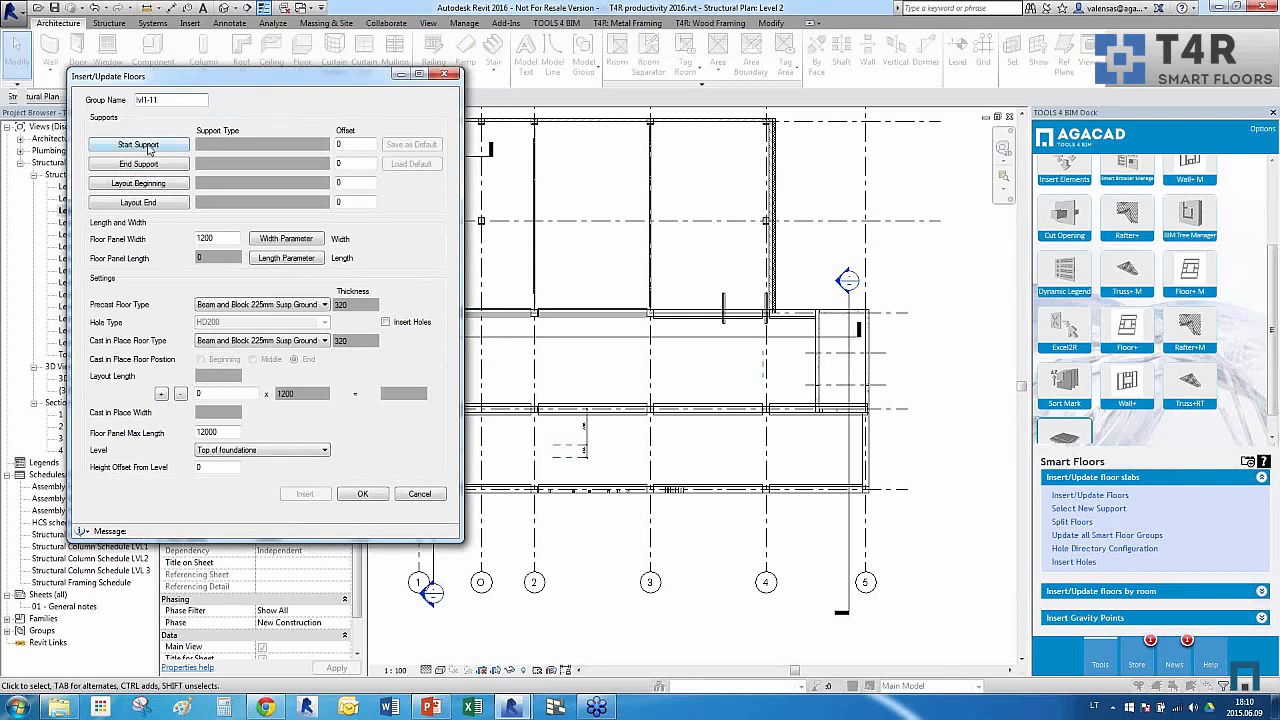
Assign the 400 LB 500 beam on grid C as start support and the 700 IT 500 beam on grid B as end support
click(148, 146)
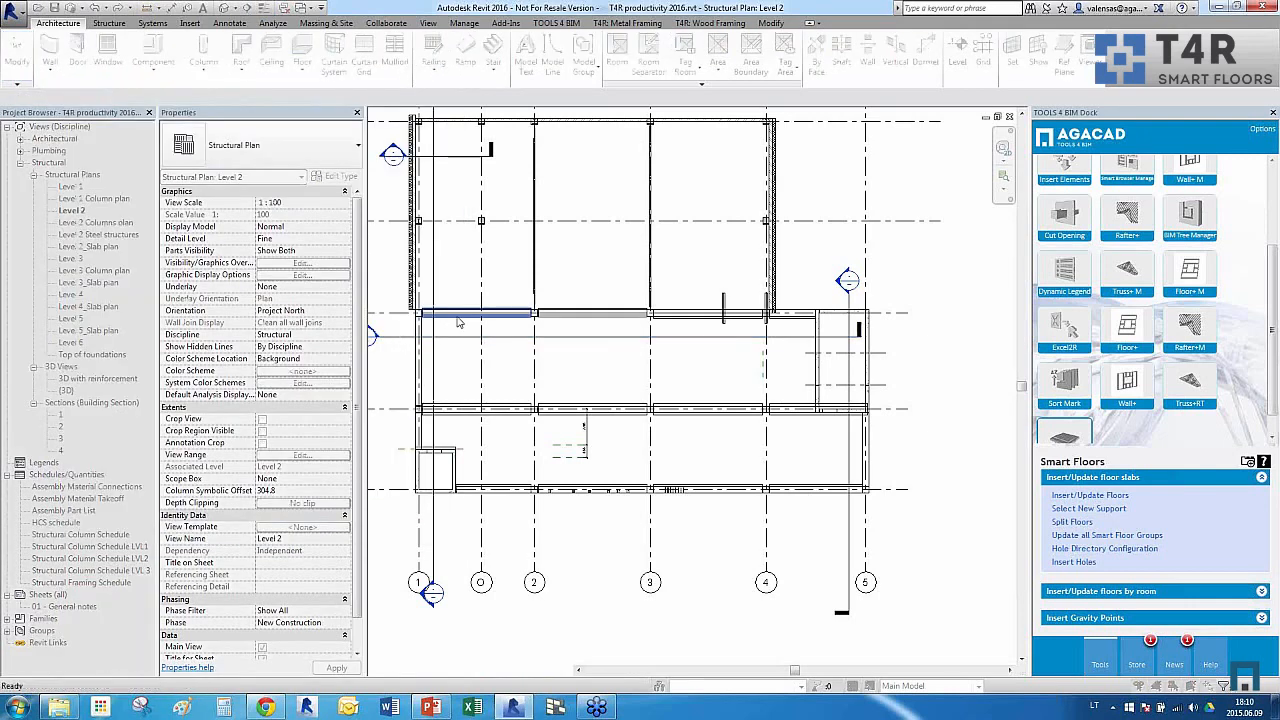
click(458, 322)
click(150, 163)
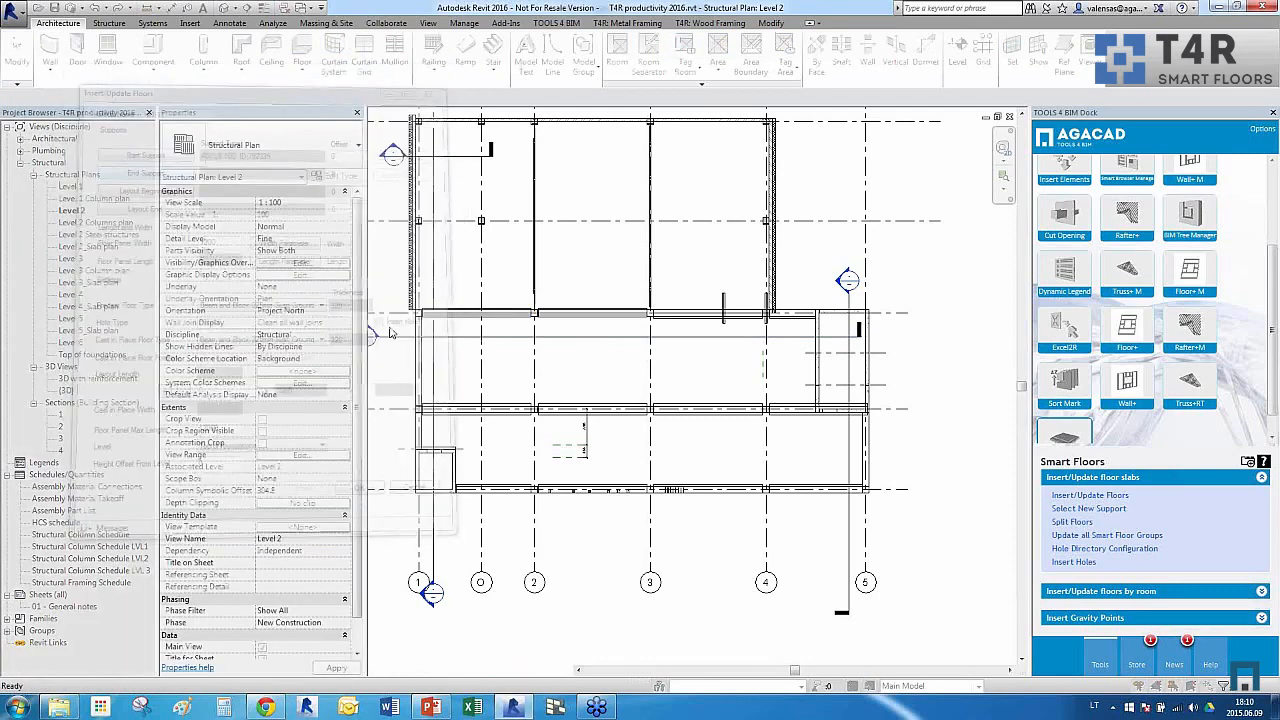
click(421, 308)
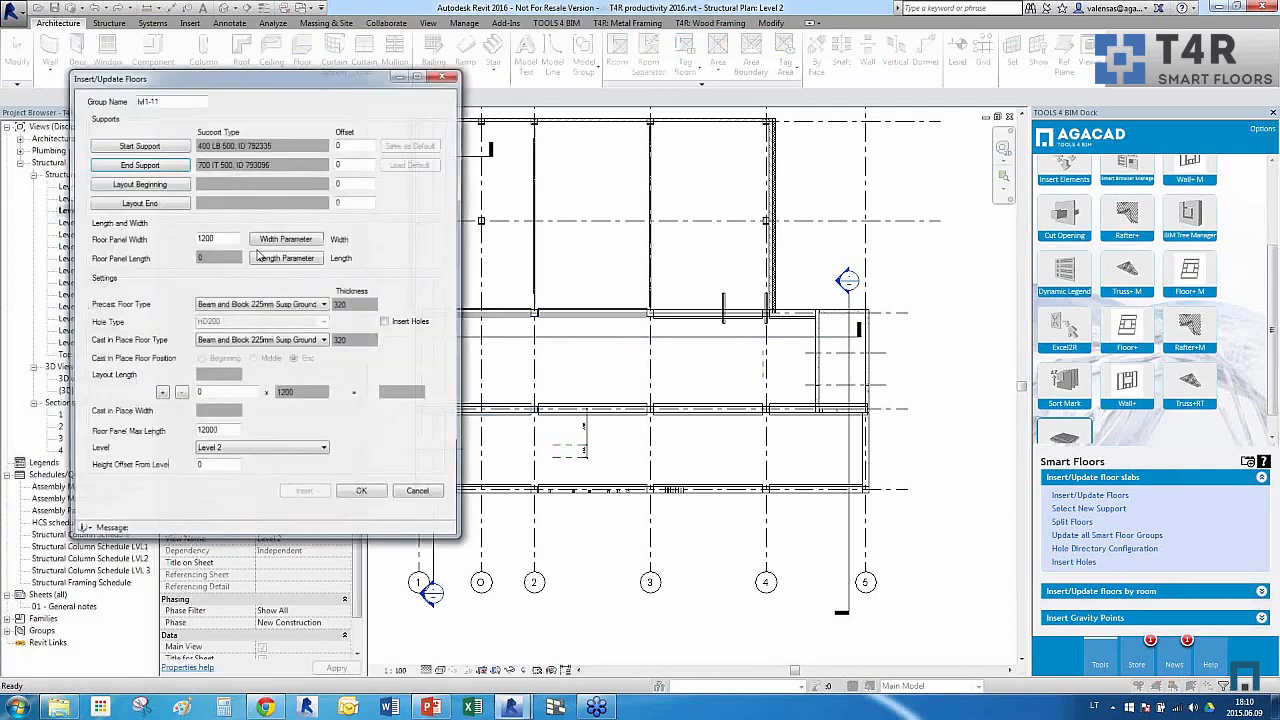
Set the shaft's Precast 200 wall between grids 4 and 5 as layout beginning and the 400 RB 600 beam on grid 1 as layout end
click(150, 186)
click(782, 386)
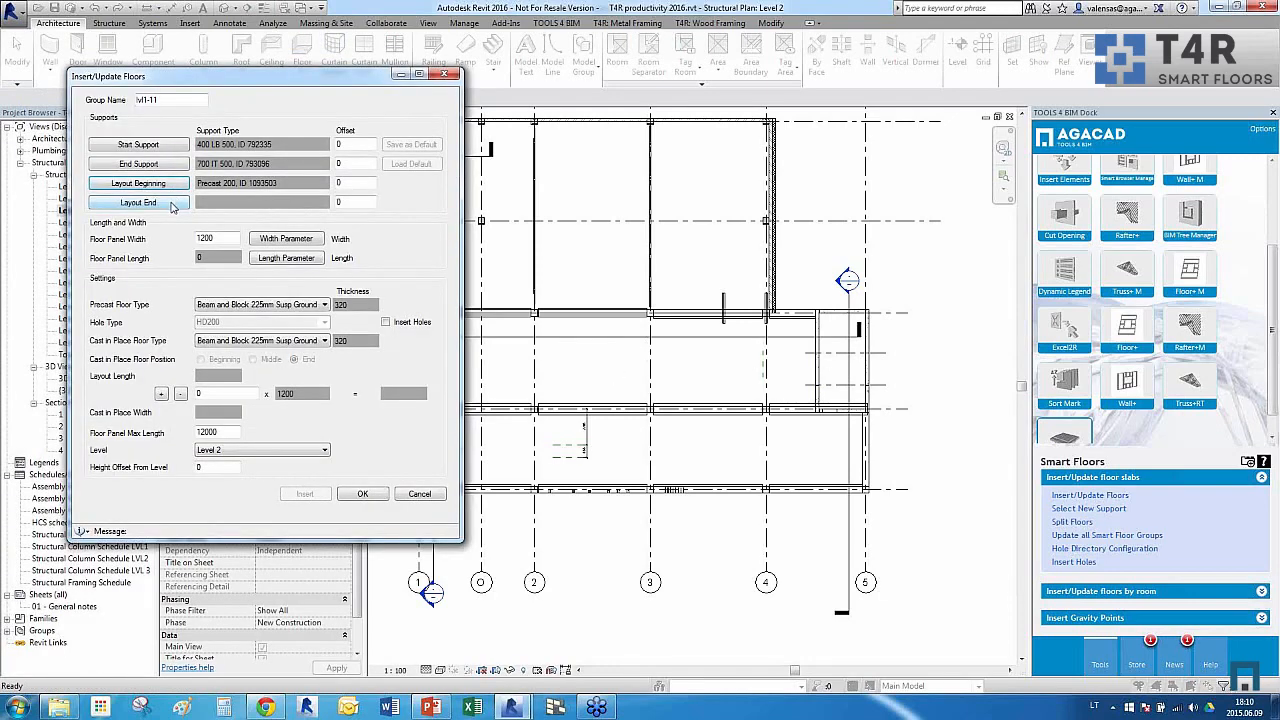
click(172, 205)
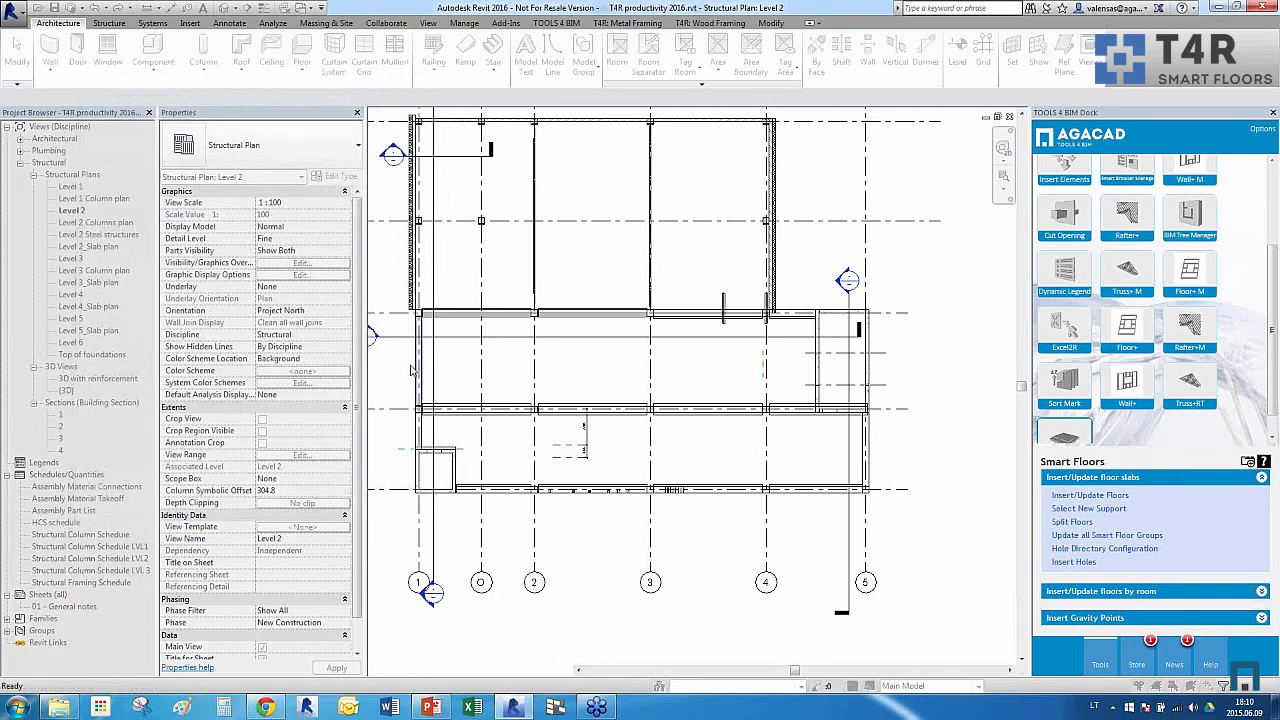
click(411, 370)
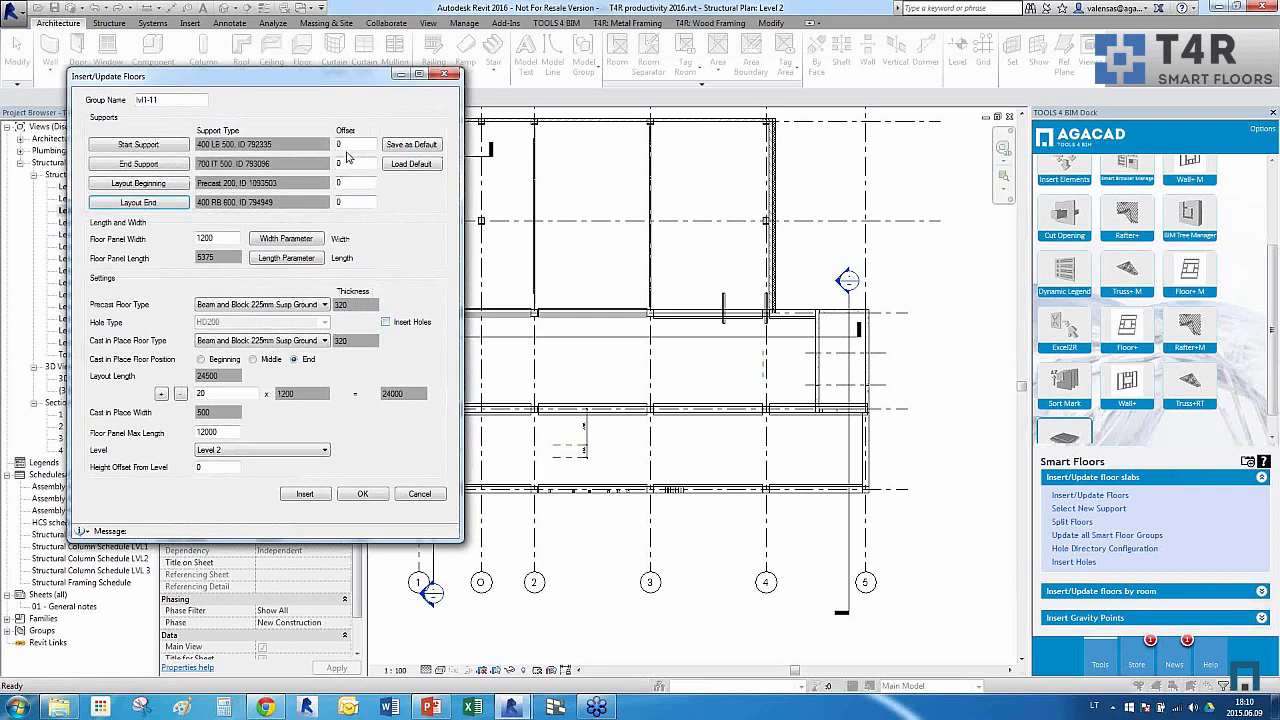
Set the start and end support offsets to 100 and choose HCS 265 as both precast and cast in place floor type
double_click(347, 147)
text(100)
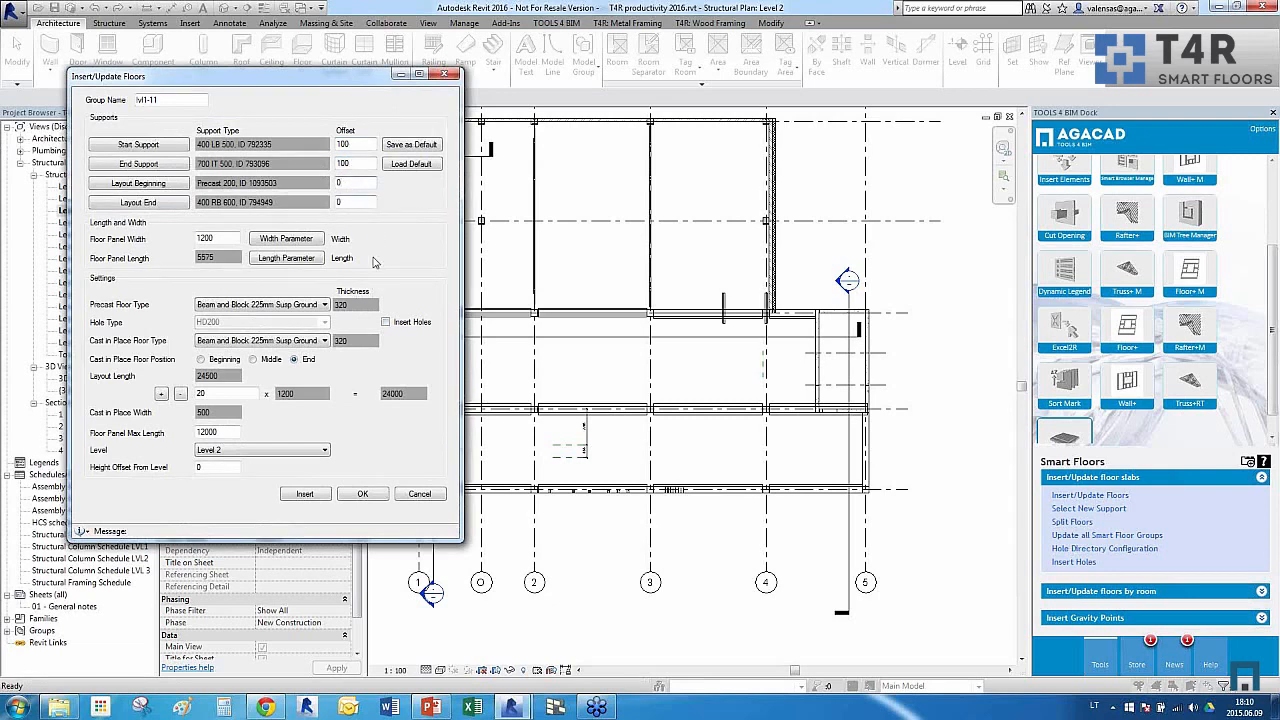
click(325, 307)
click(271, 342)
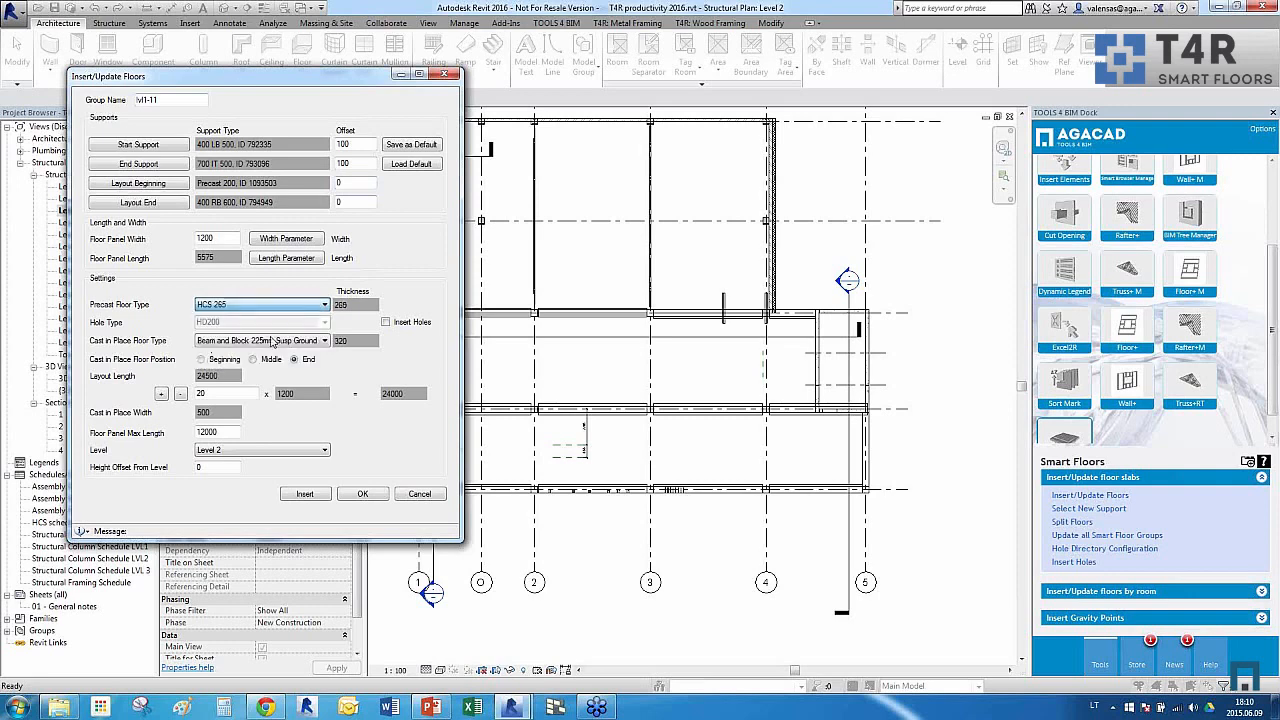
click(271, 342)
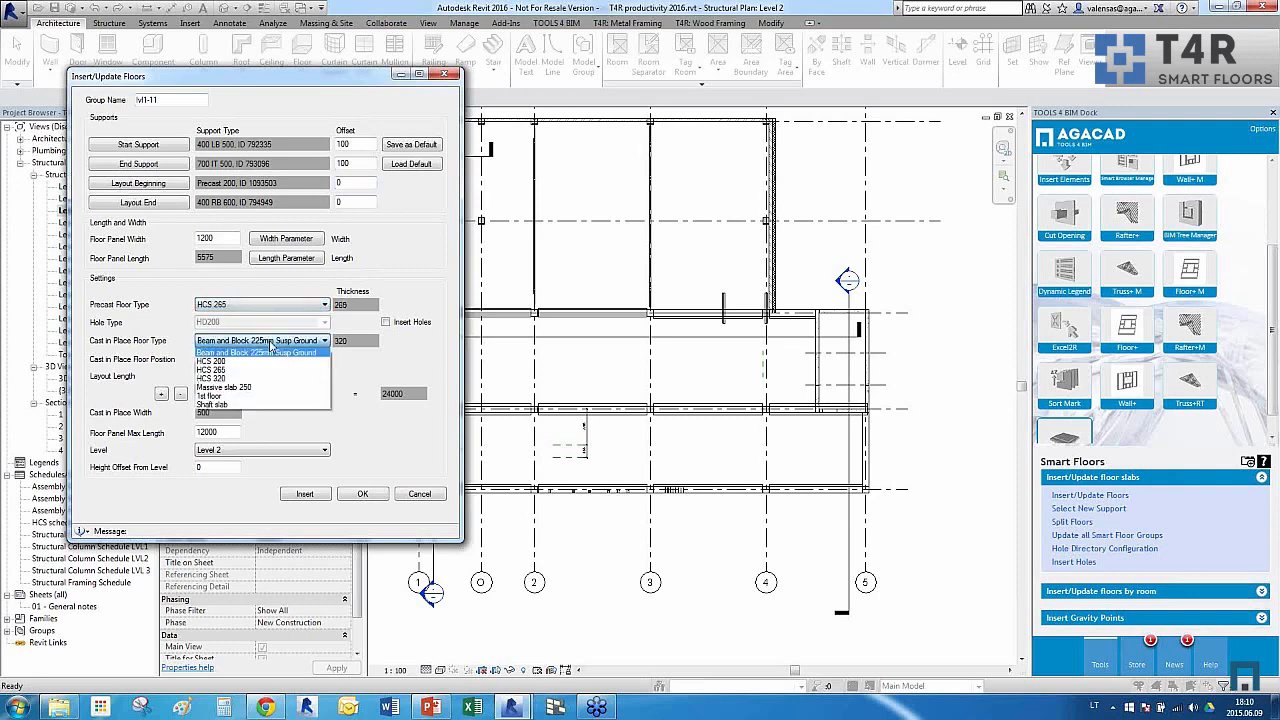
click(270, 369)
Enable hole insertion with hole type HD265 and insert the floor slab group between grids B and C
click(386, 322)
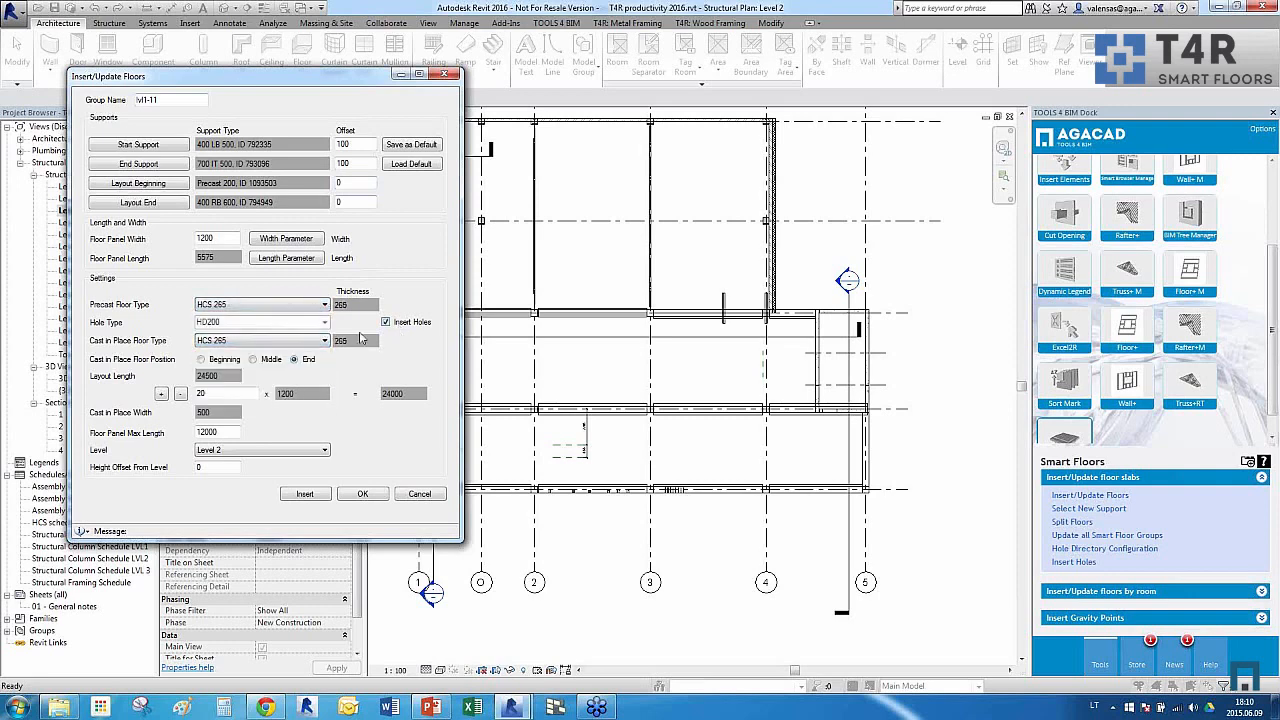
click(324, 322)
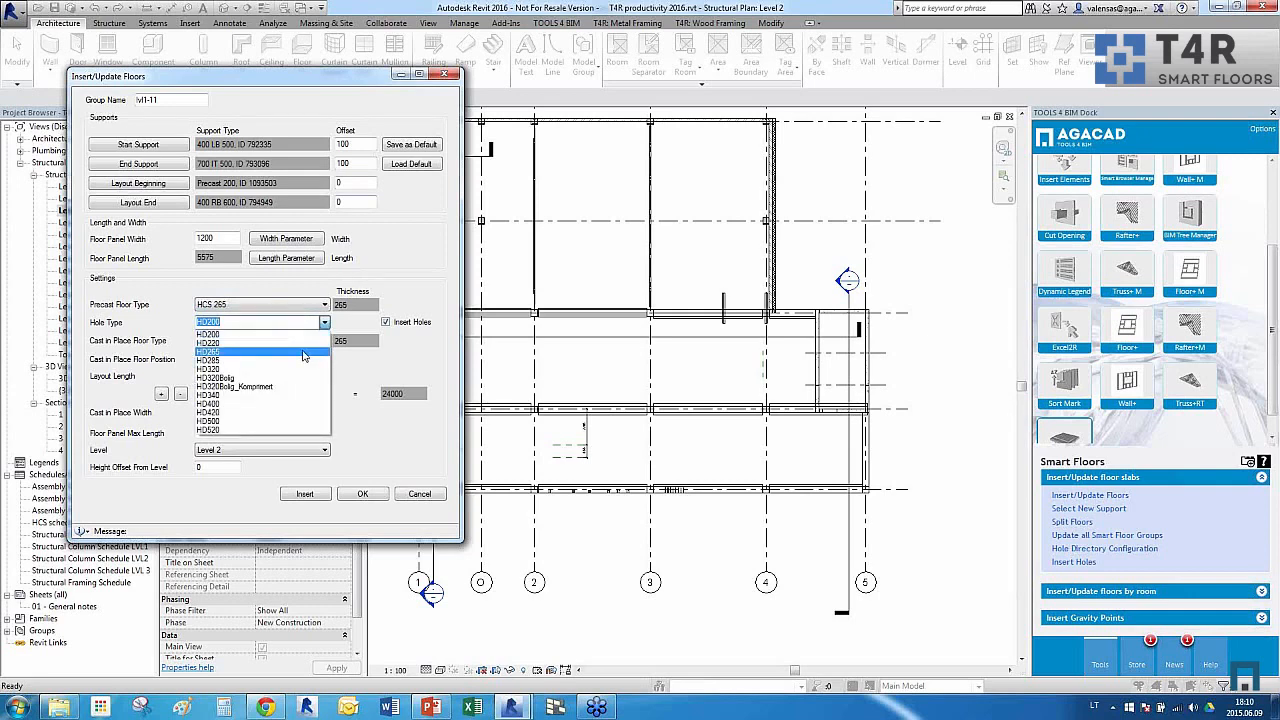
click(305, 353)
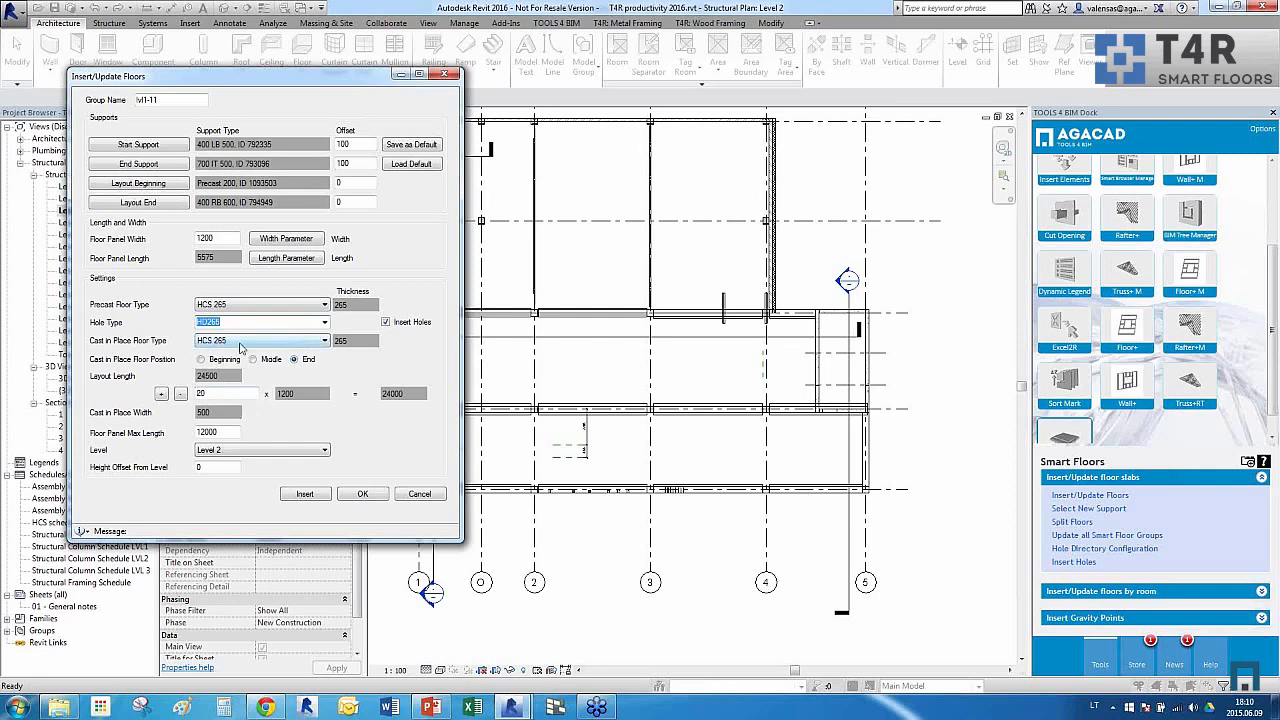
click(305, 494)
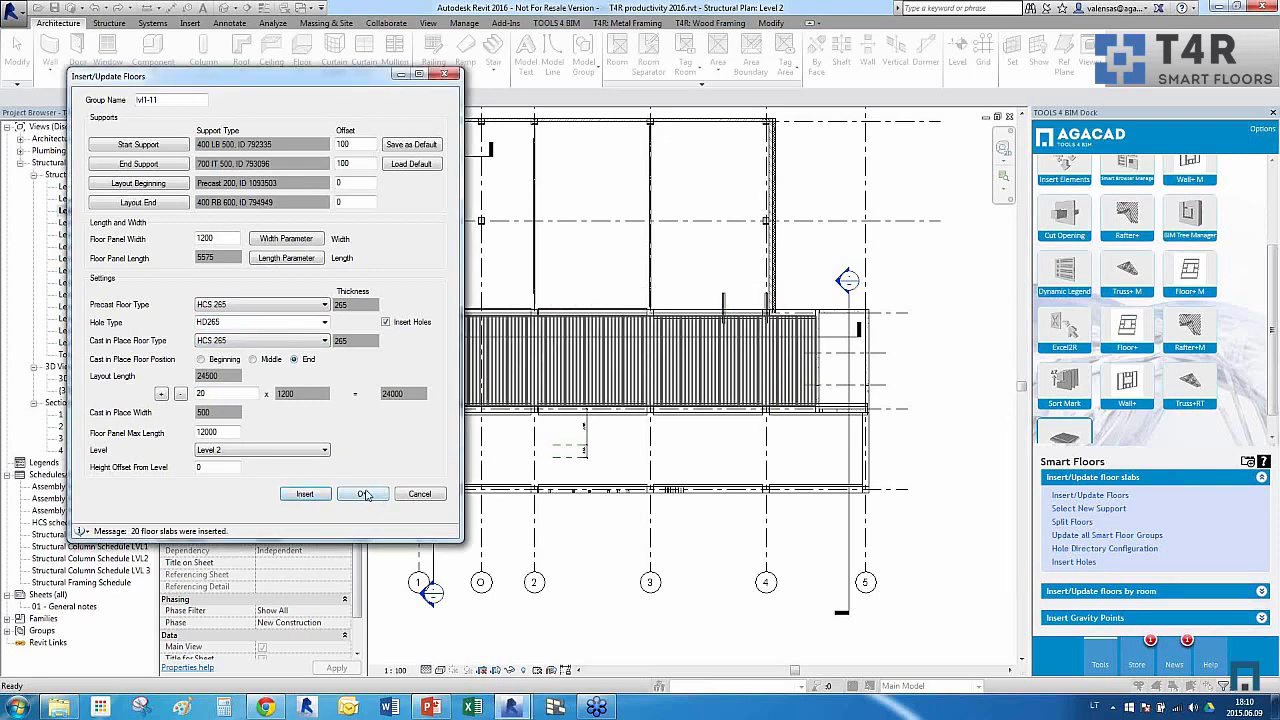
click(364, 494)
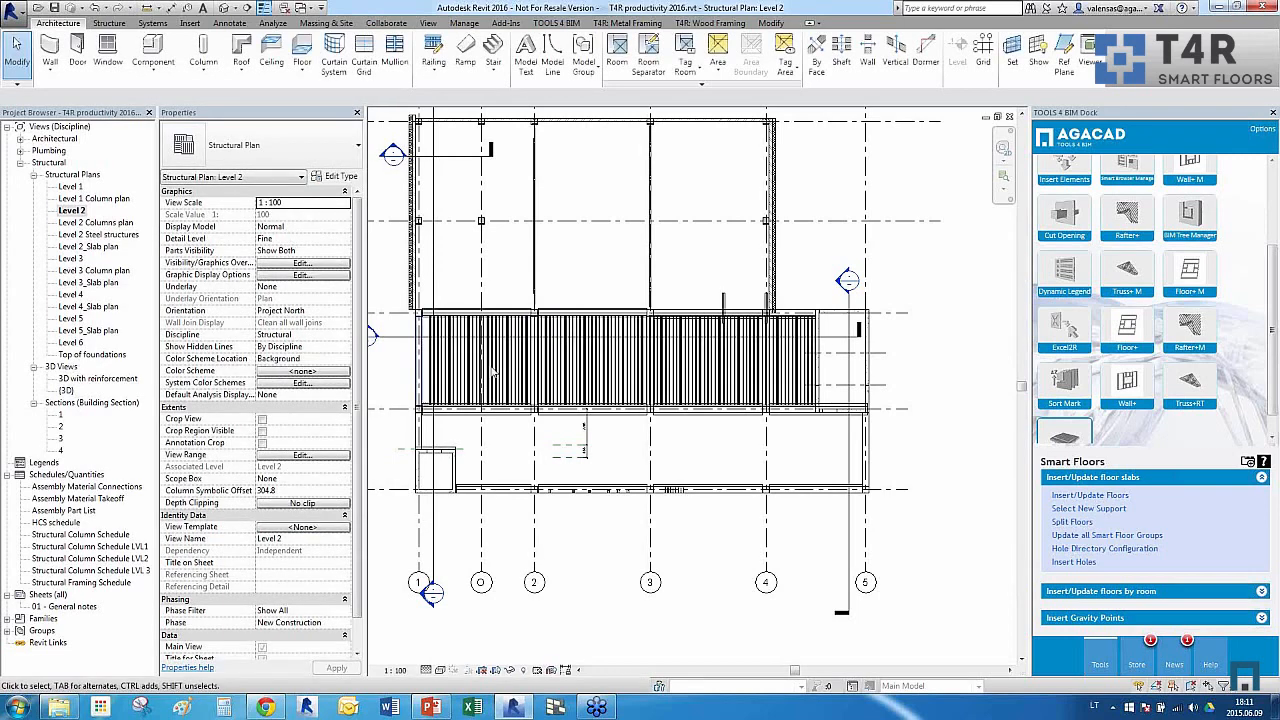
Inspect the inserted hollow core slabs and their holes in section 1 and return to the Level 2 plan
scroll(544, 390, down, 2)
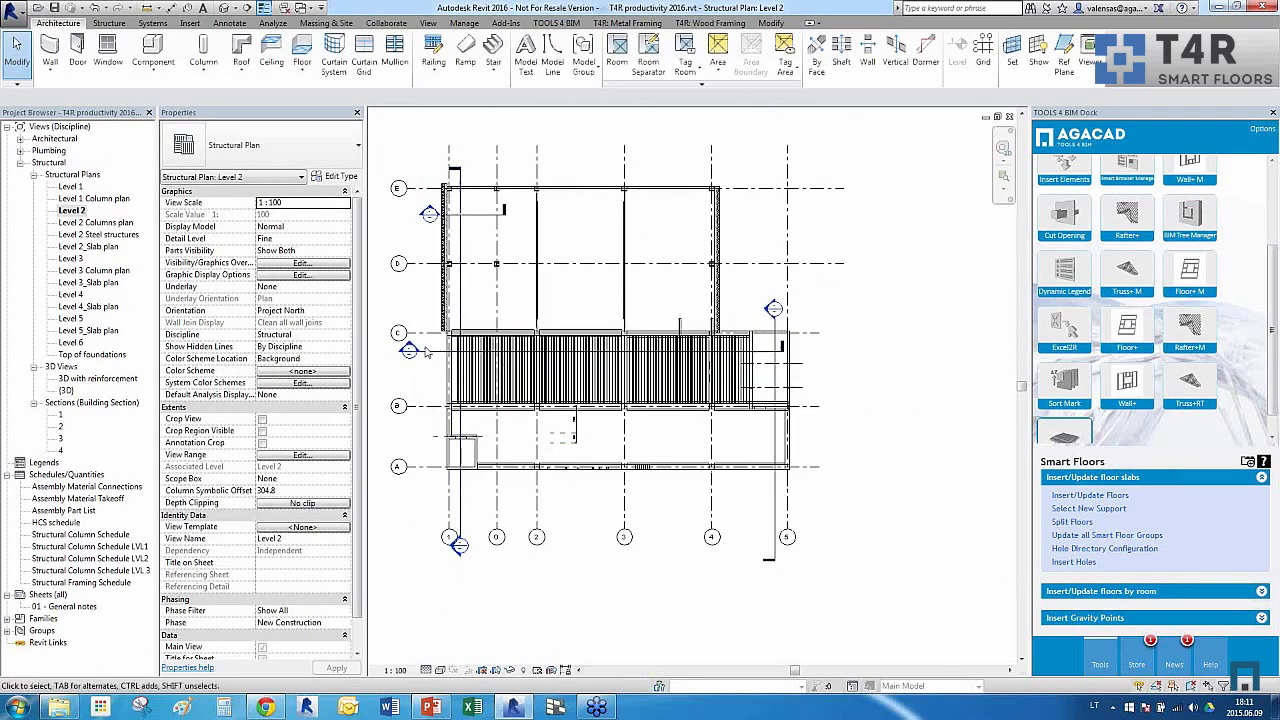
double_click(410, 350)
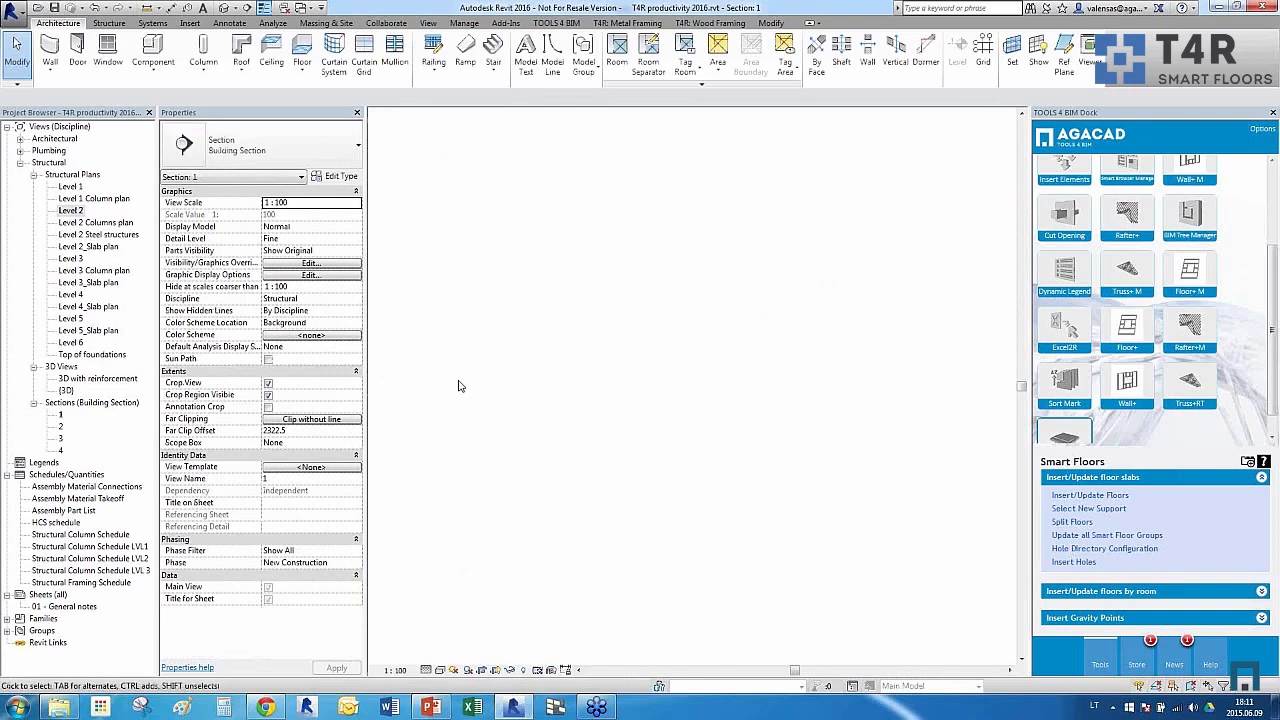
scroll(580, 375, up, 5)
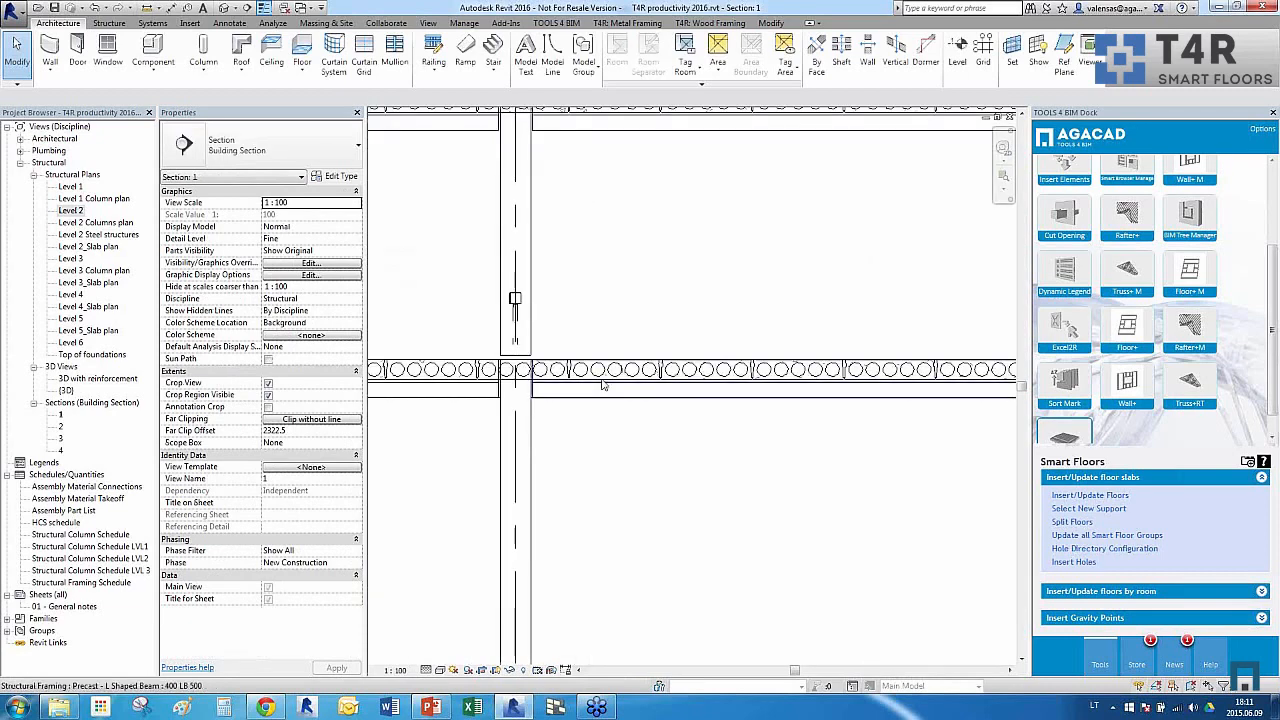
scroll(560, 372, down, 3)
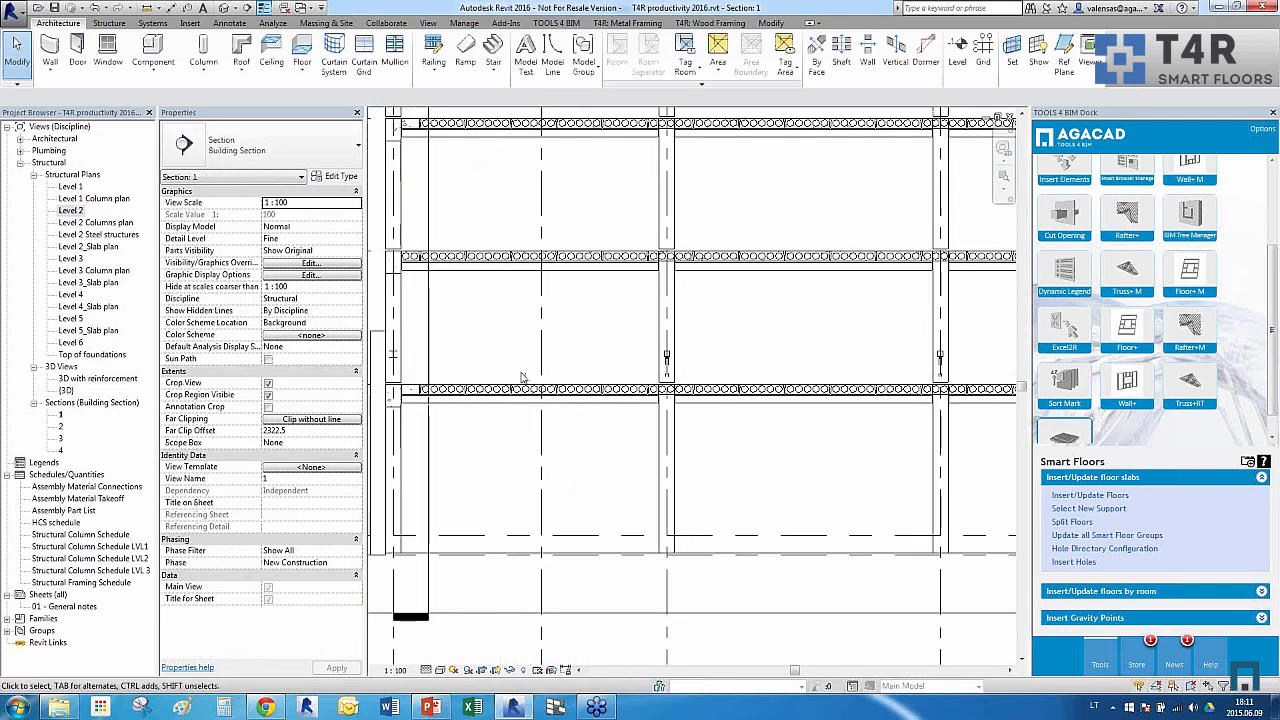
double_click(445, 400)
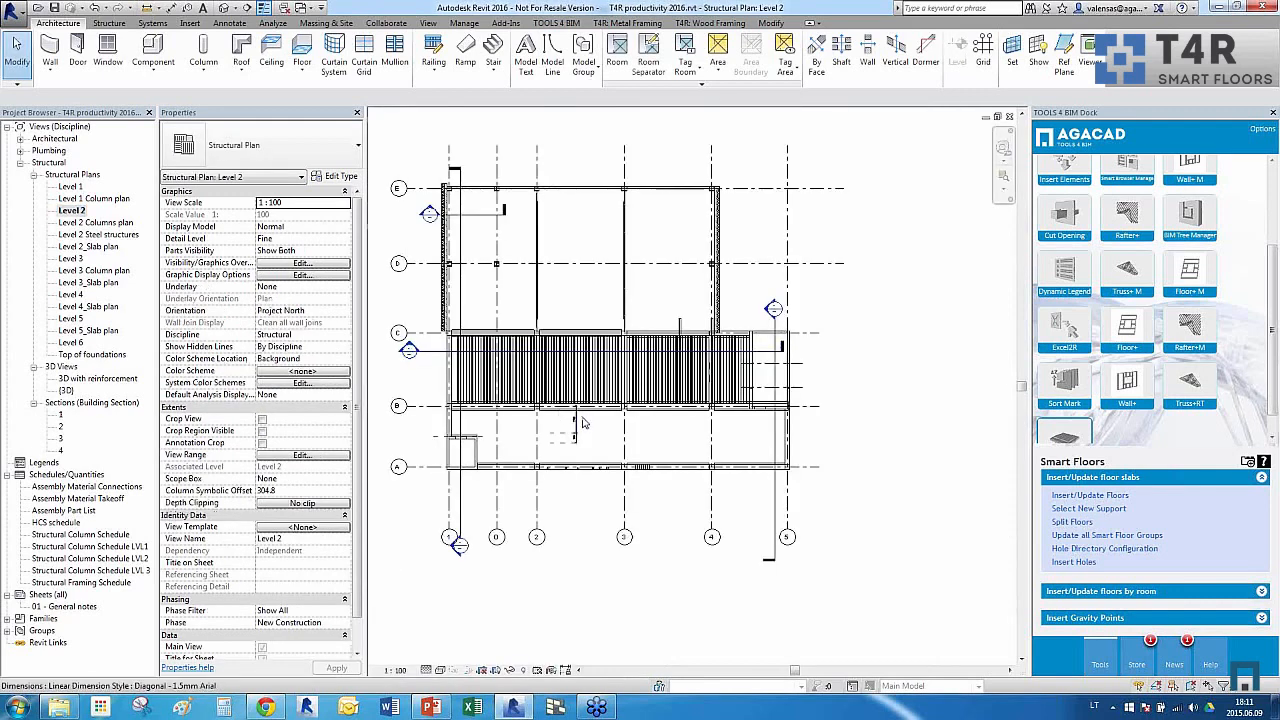
Update the slab group between grids B and C with the cast in place floor position set to Beginning
scroll(590, 437, up, 3)
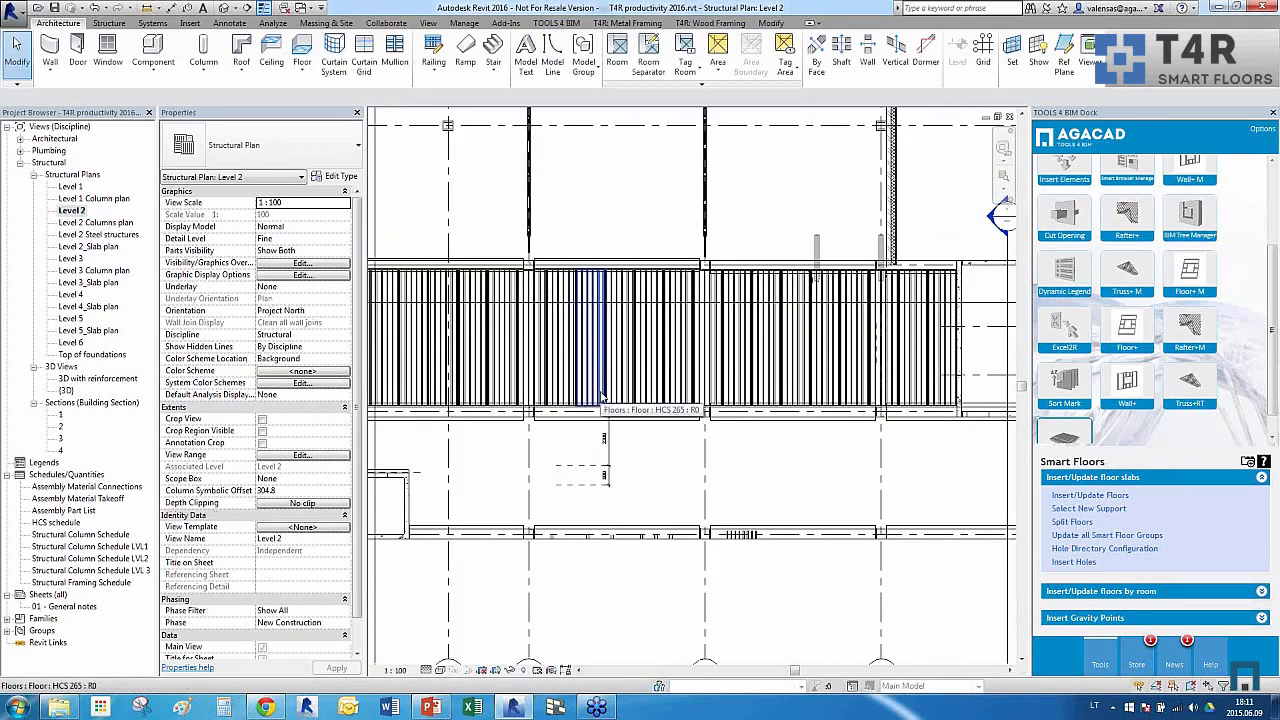
click(600, 397)
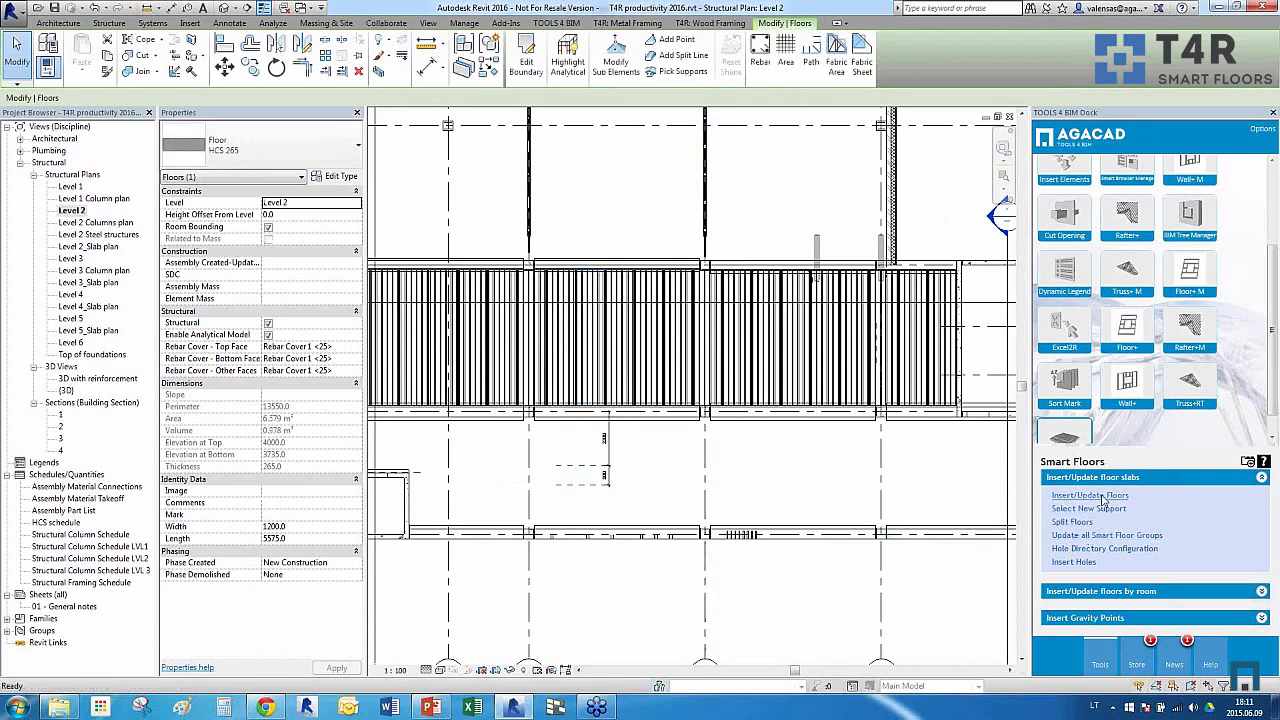
click(808, 453)
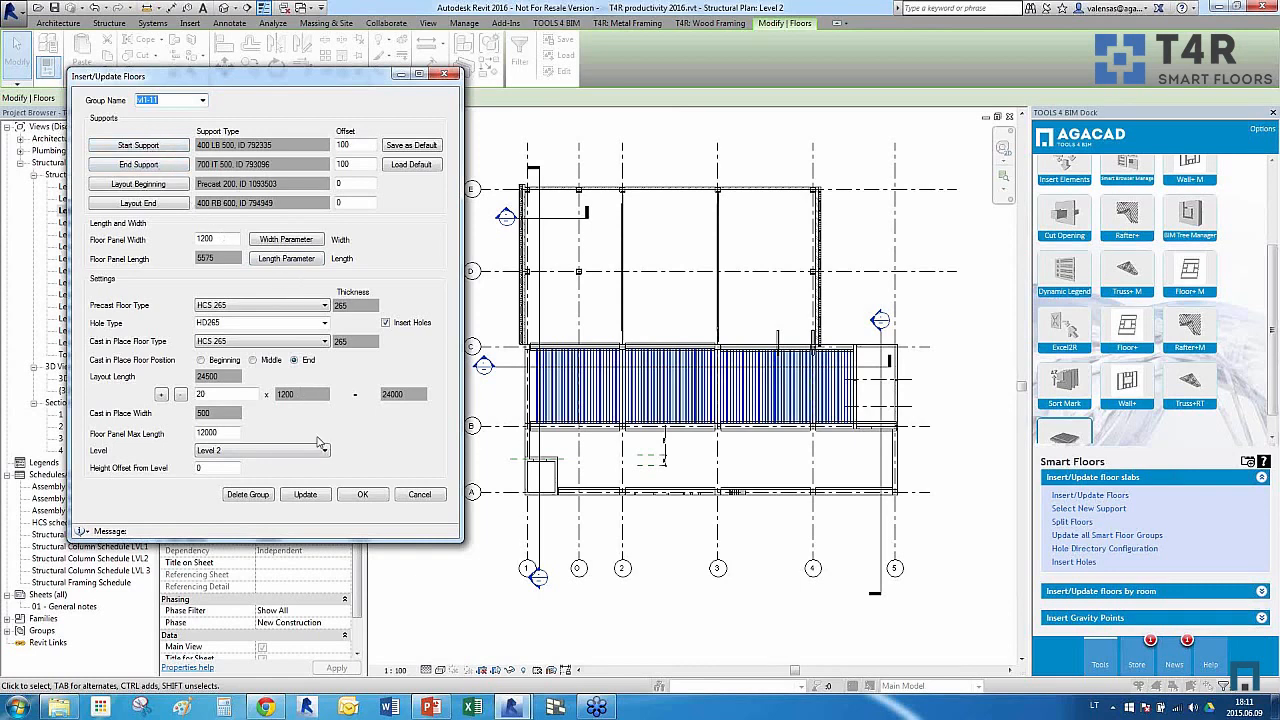
click(206, 361)
click(305, 495)
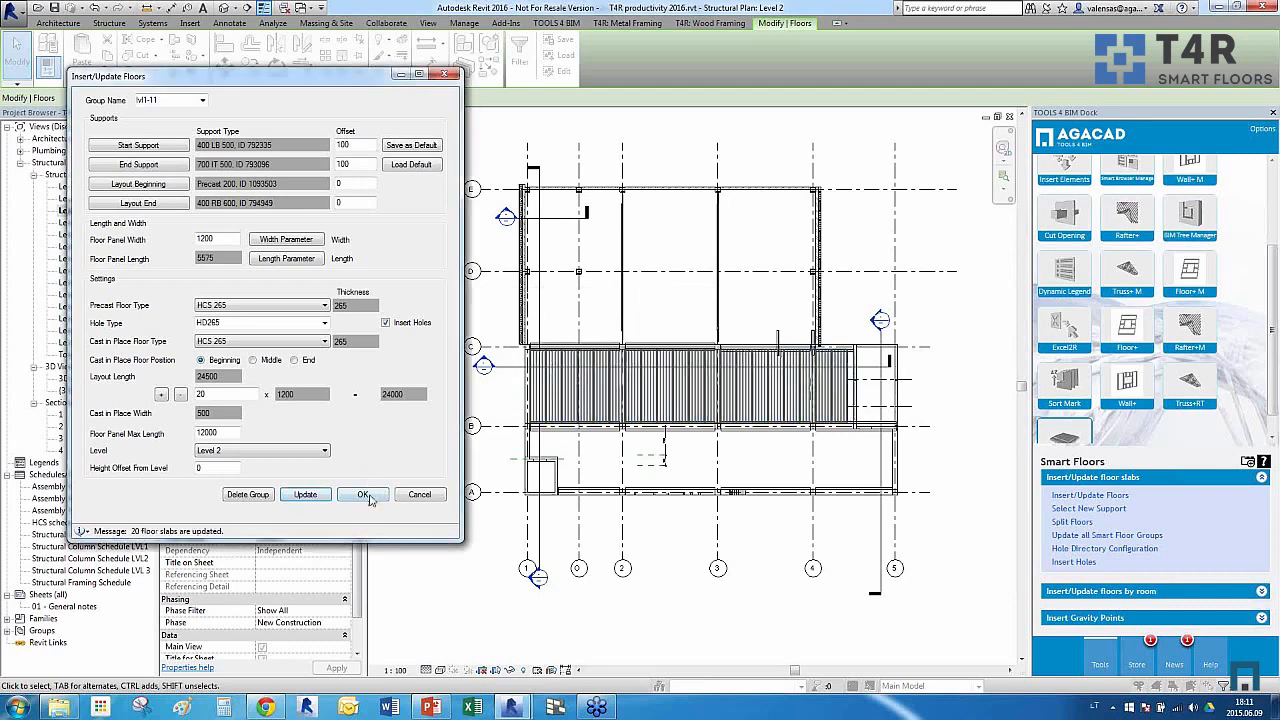
click(364, 495)
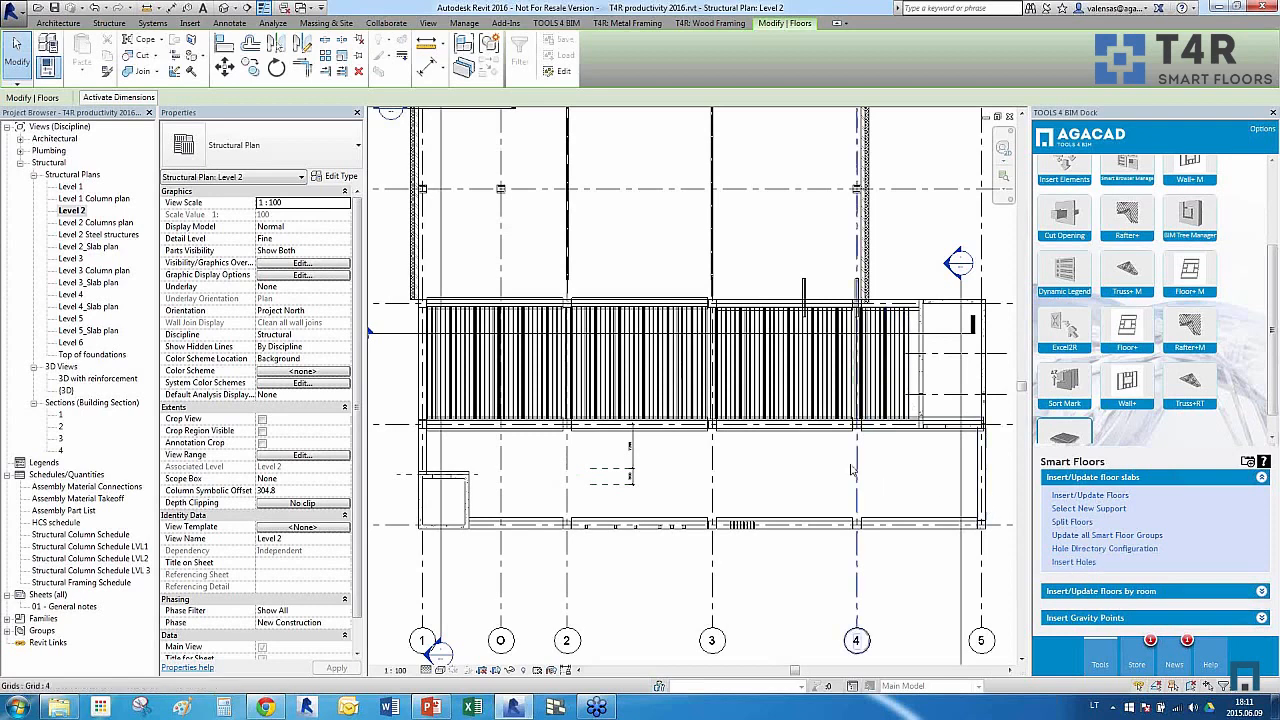
click(810, 489)
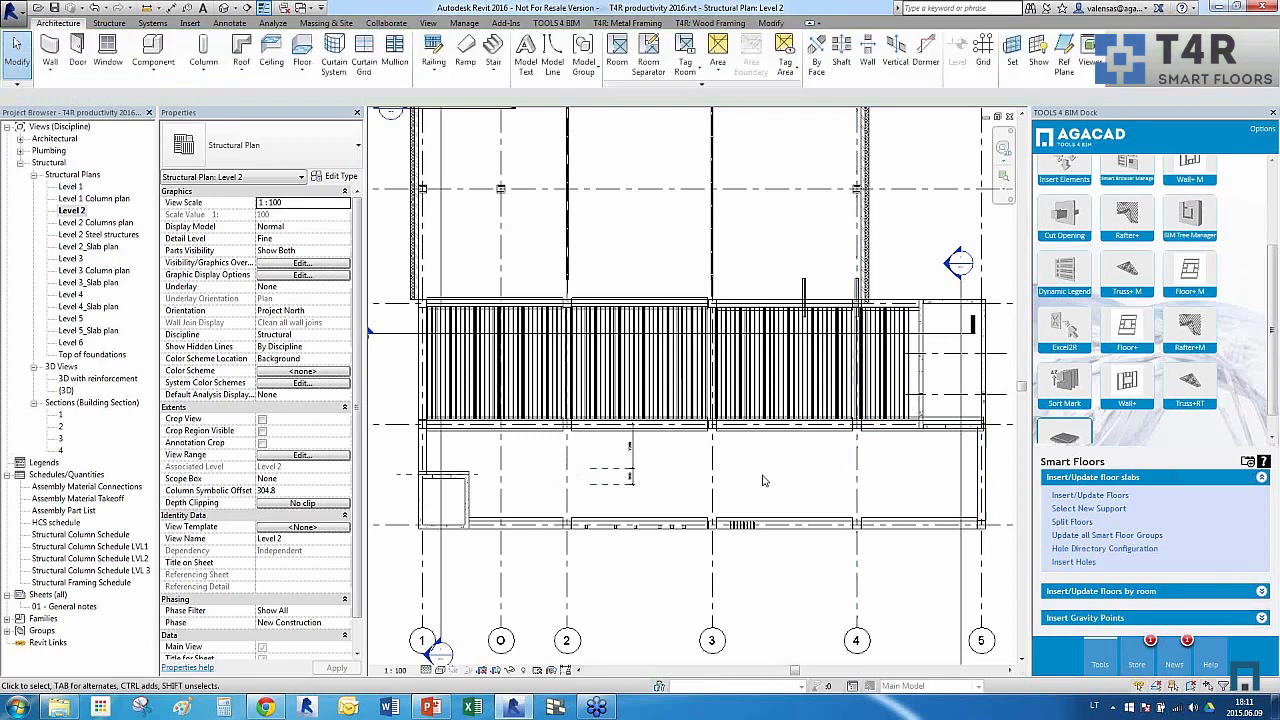
Show the Smart Floors commands for inserting gravity points
scroll(1240, 611, down, 1)
click(1240, 607)
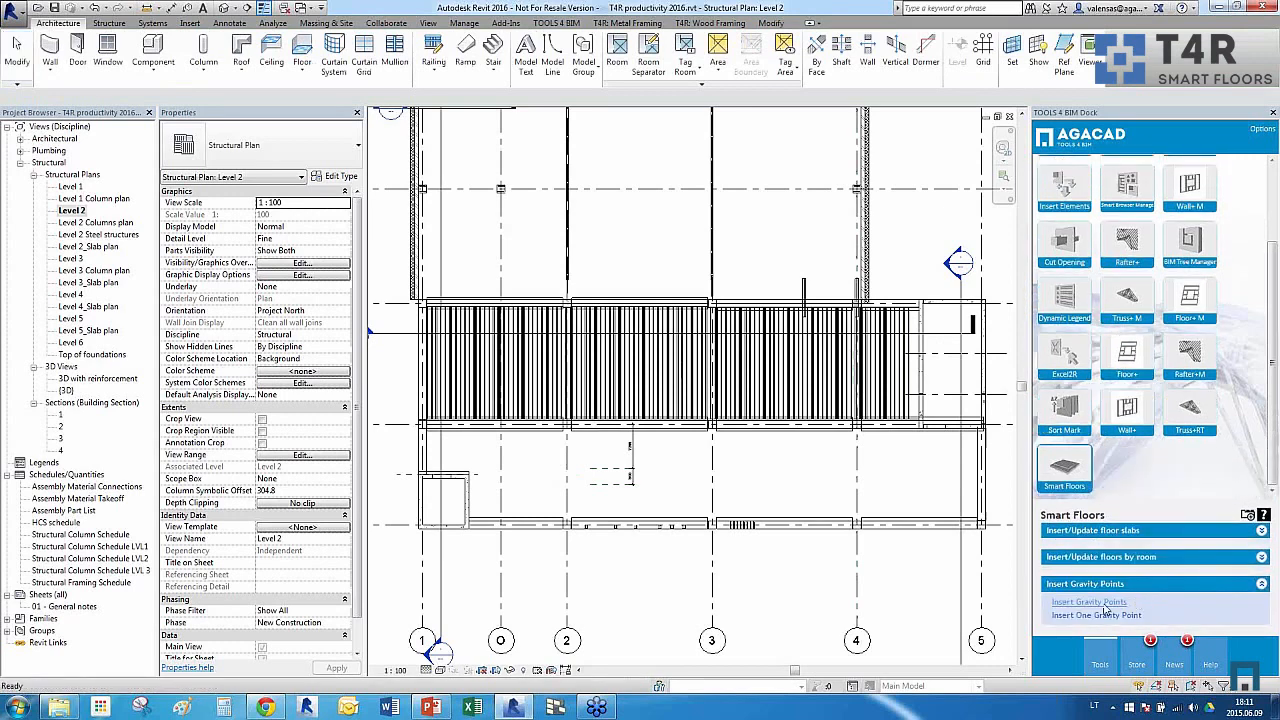
click(801, 488)
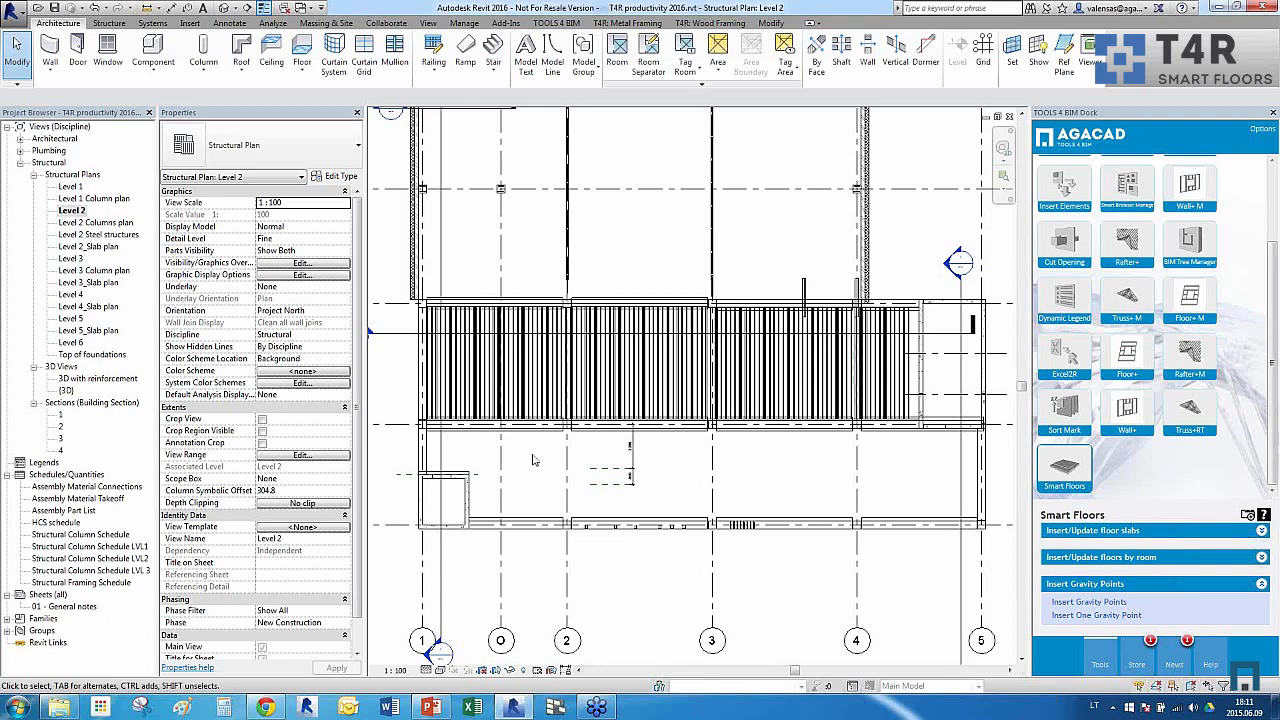
Open the {3D} view and examine the building from the back, focusing on the low annex with red walls
scroll(533, 460, down, 2)
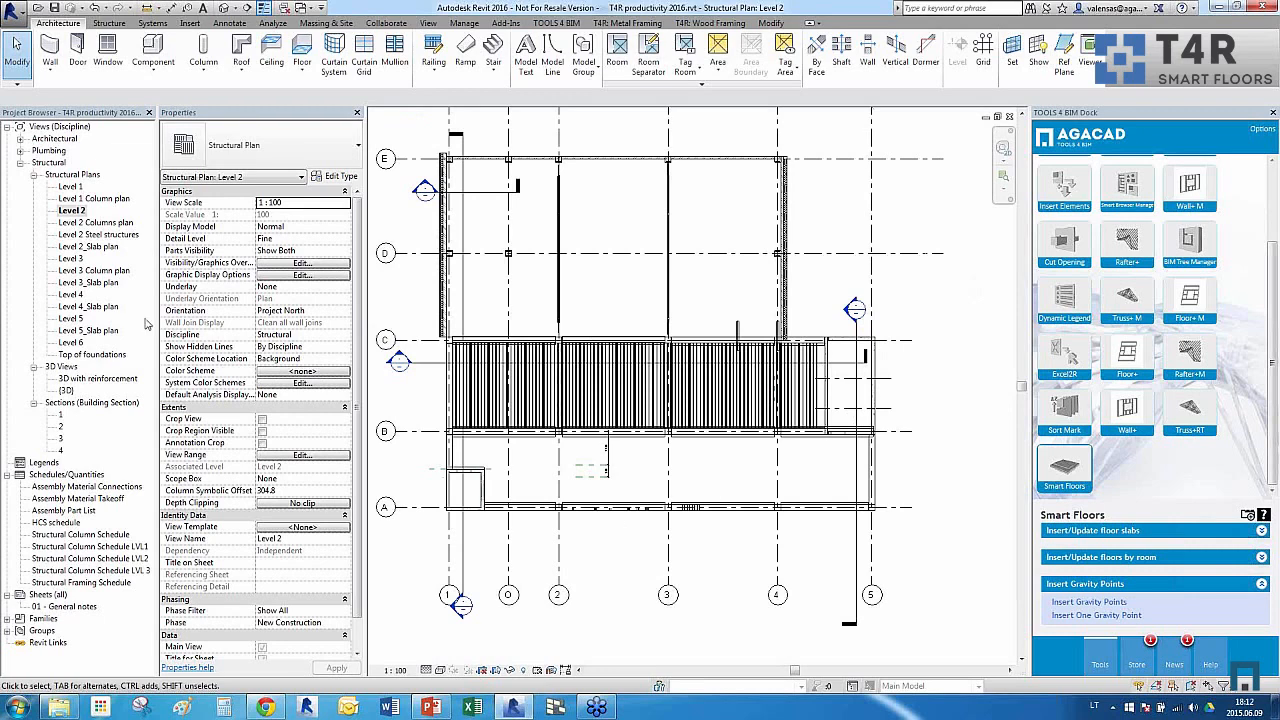
click(225, 8)
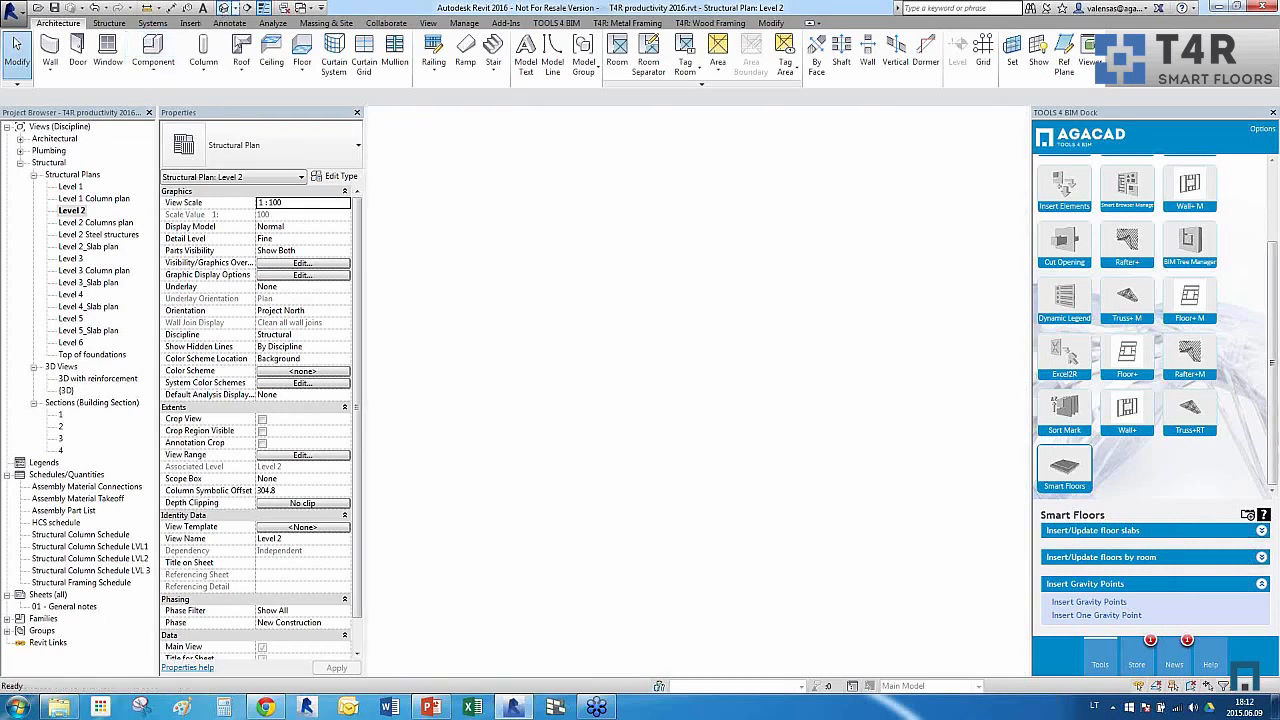
shift+middle_drag(420, 548, 740, 500)
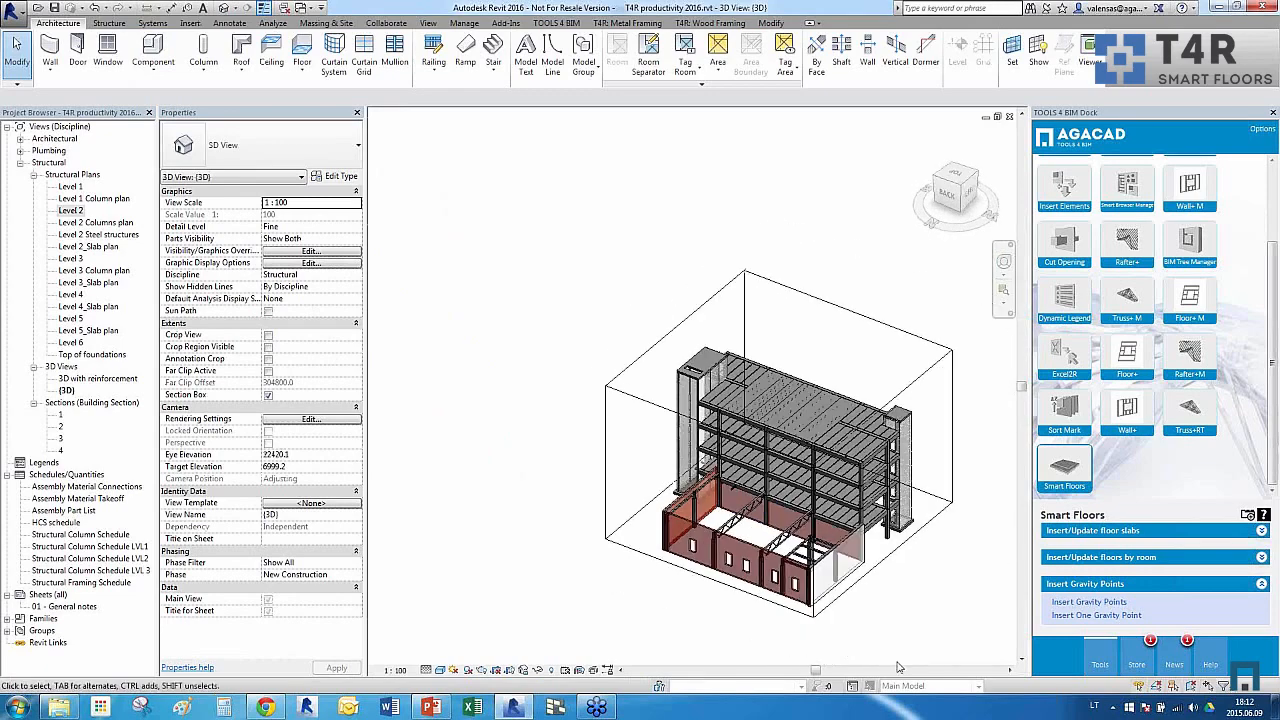
scroll(802, 563, up, 4)
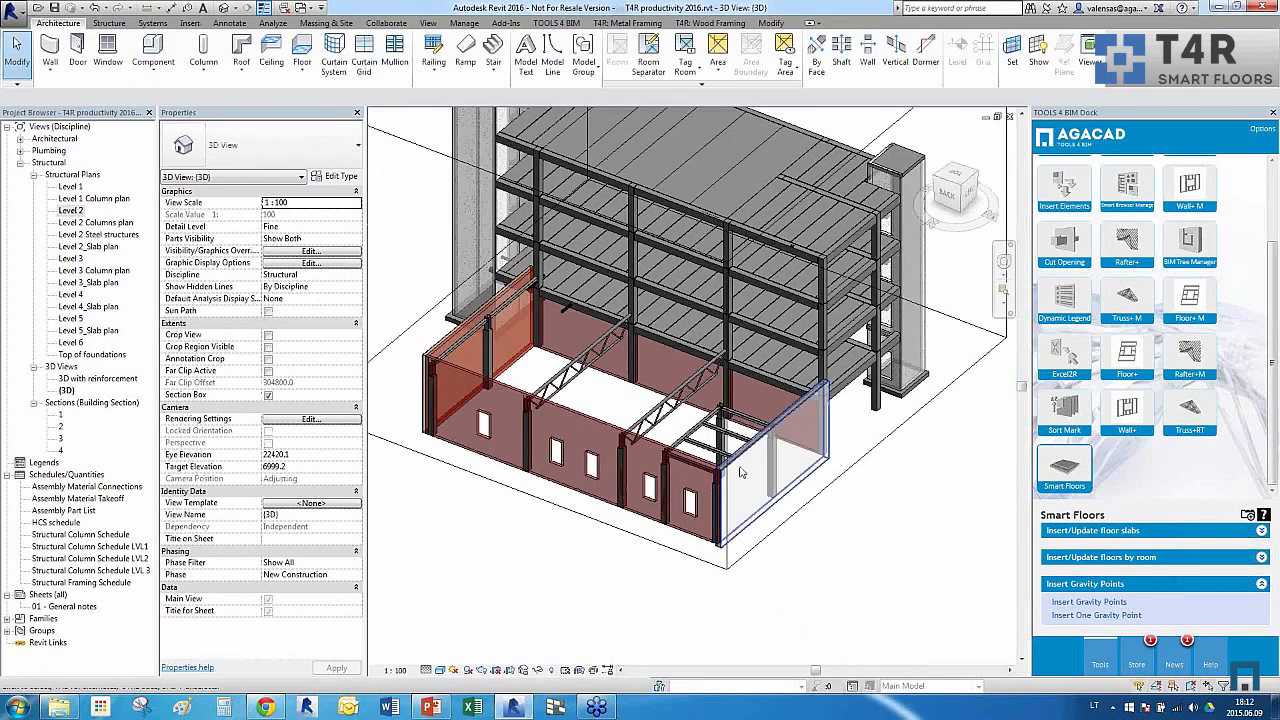
Examine the HE200A steel beams framing the corner bay of the red-walled annex
scroll(678, 447, up, 5)
click(678, 447)
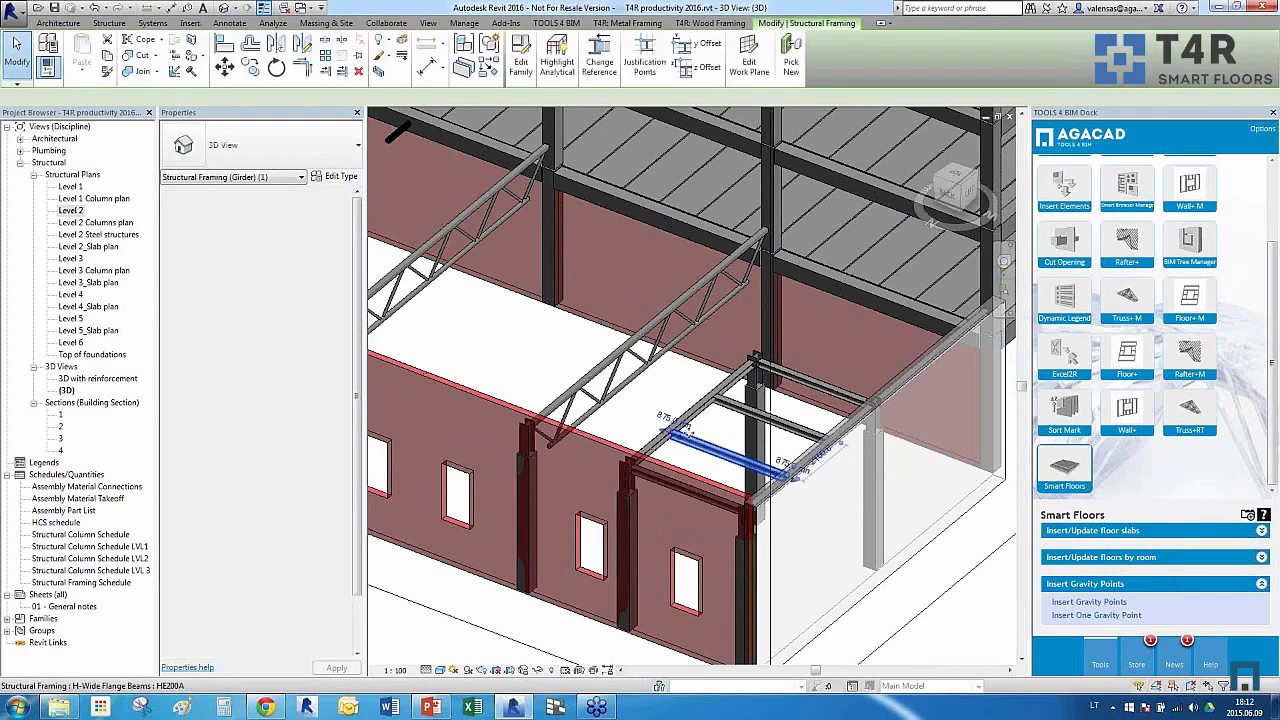
shift+middle_drag(678, 447, 915, 450)
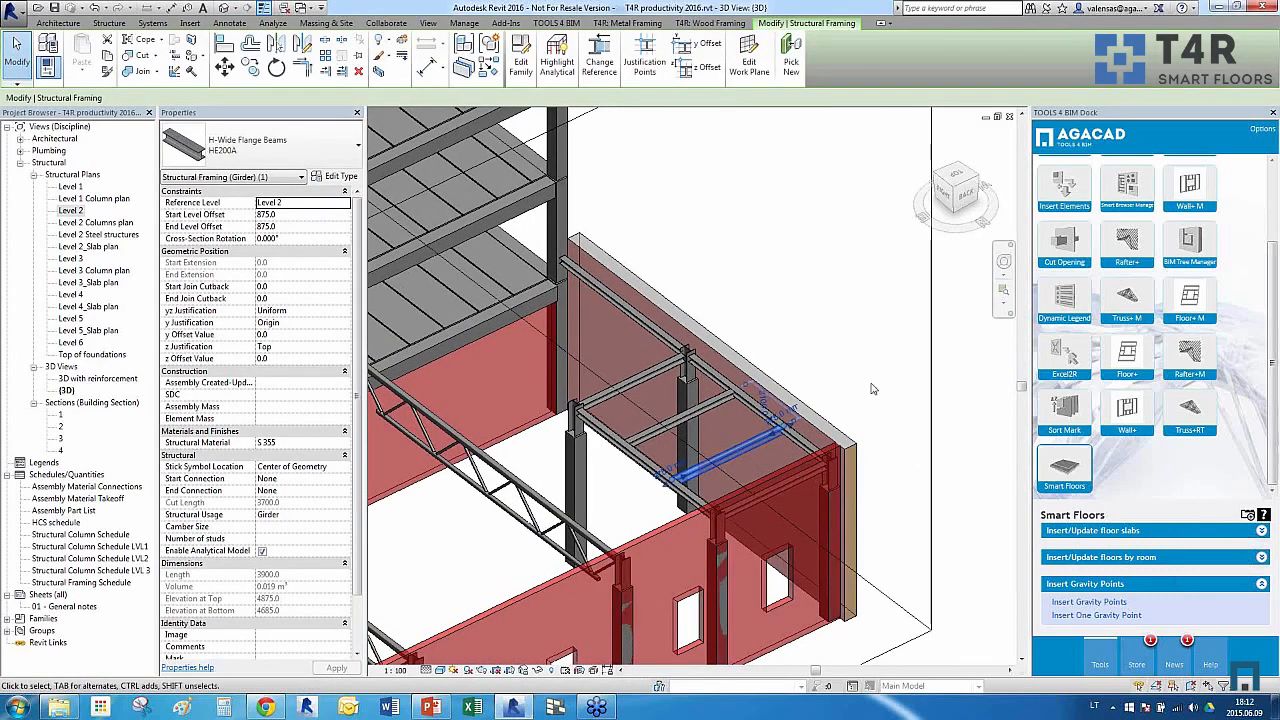
click(915, 450)
scroll(607, 481, up, 5)
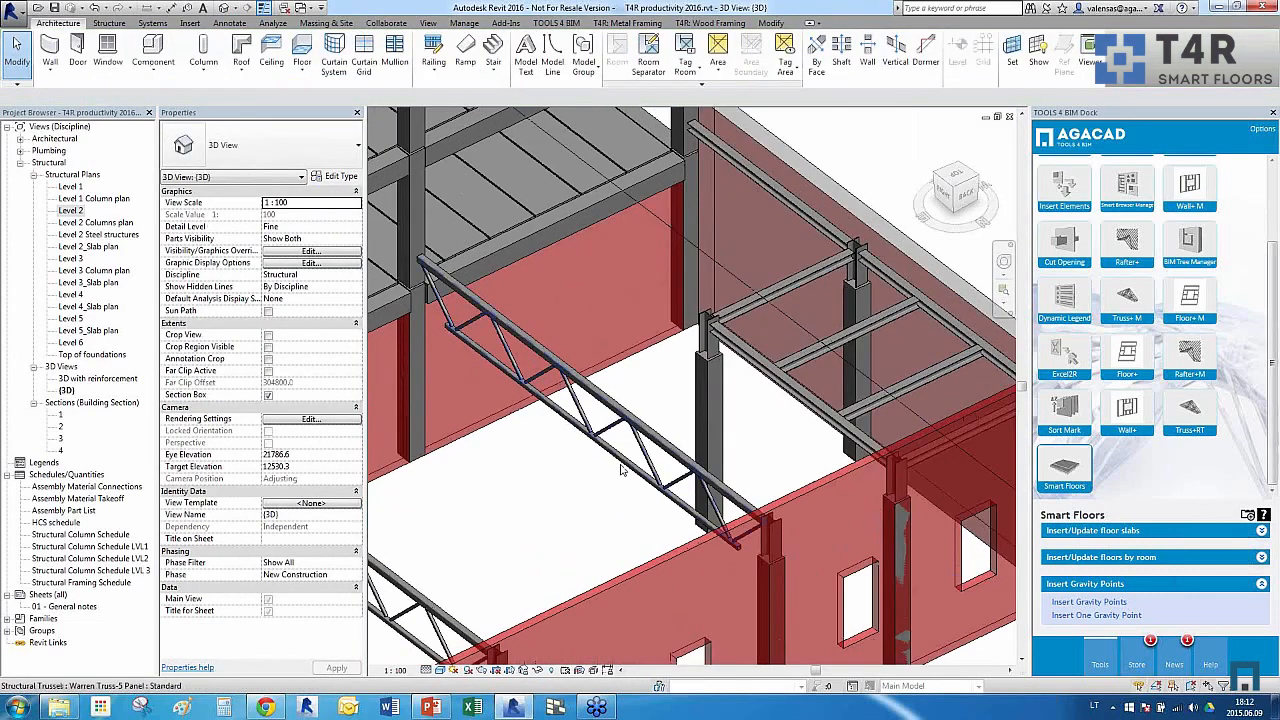
Examine the Warren truss beside the beam bay, focusing on how its web members meet the chords
click(621, 470)
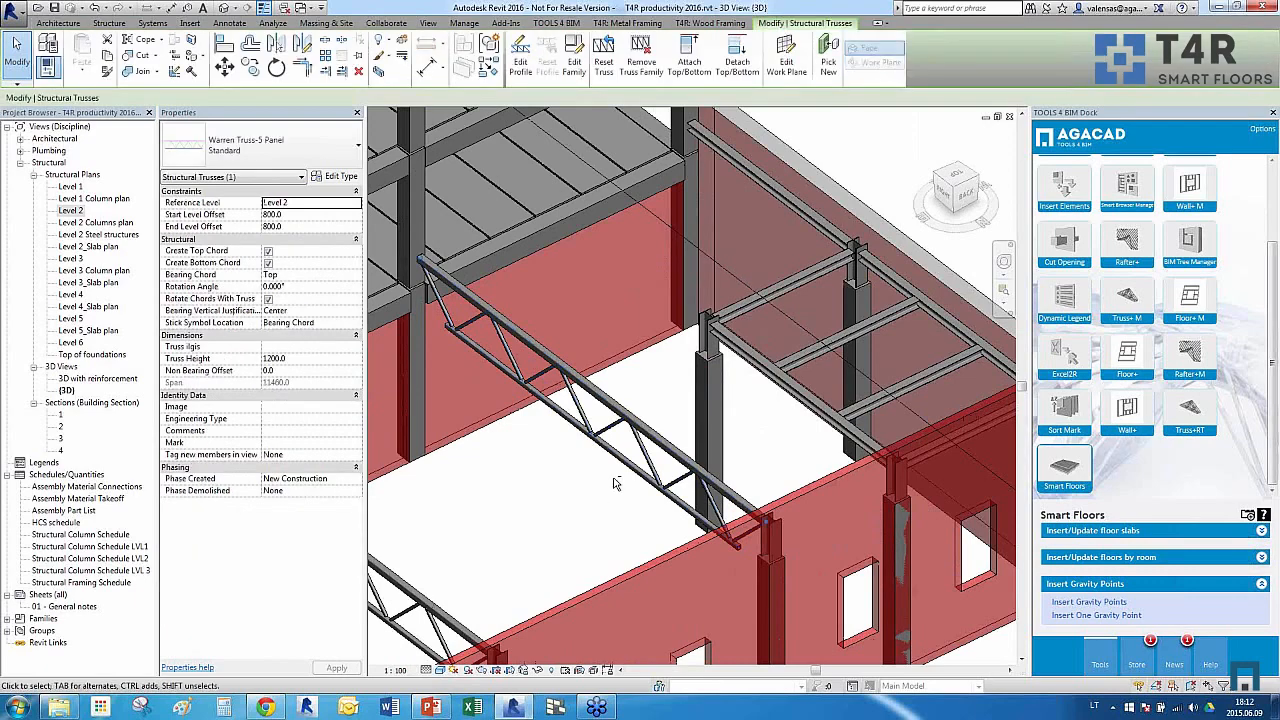
scroll(629, 481, up, 2)
click(629, 481)
scroll(588, 481, up, 4)
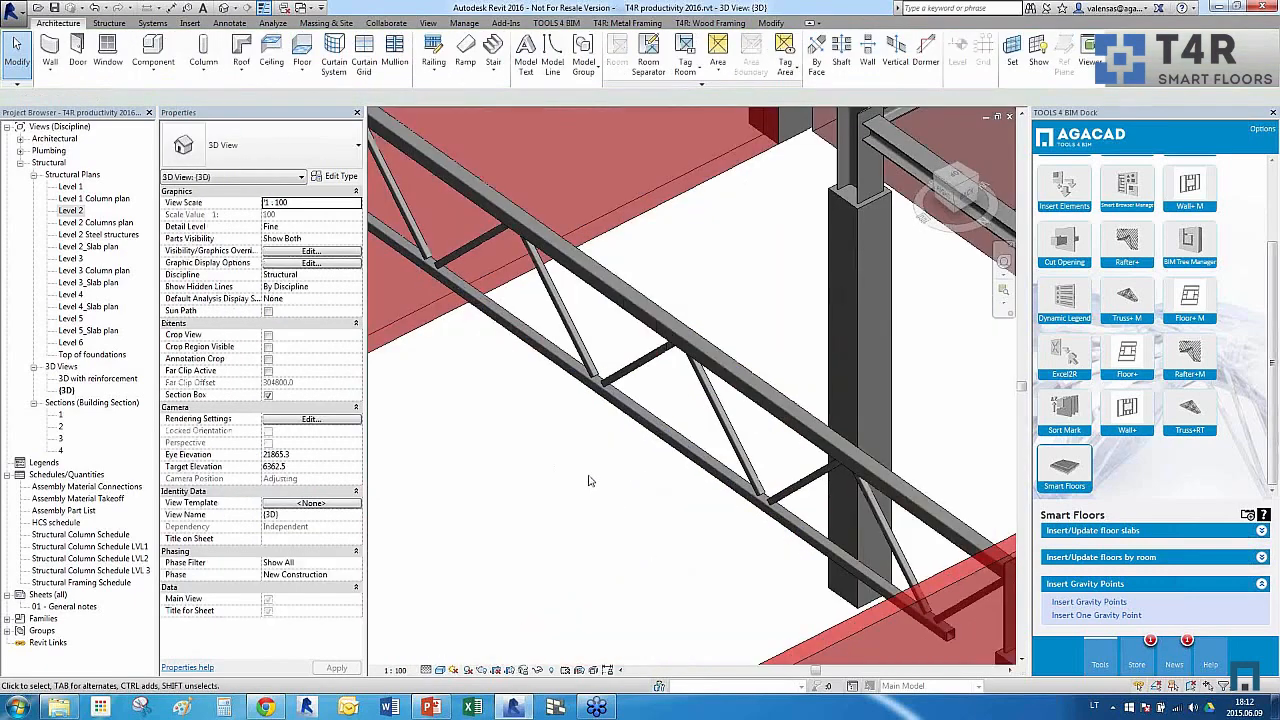
scroll(600, 455, down, 3)
scroll(620, 355, up, 4)
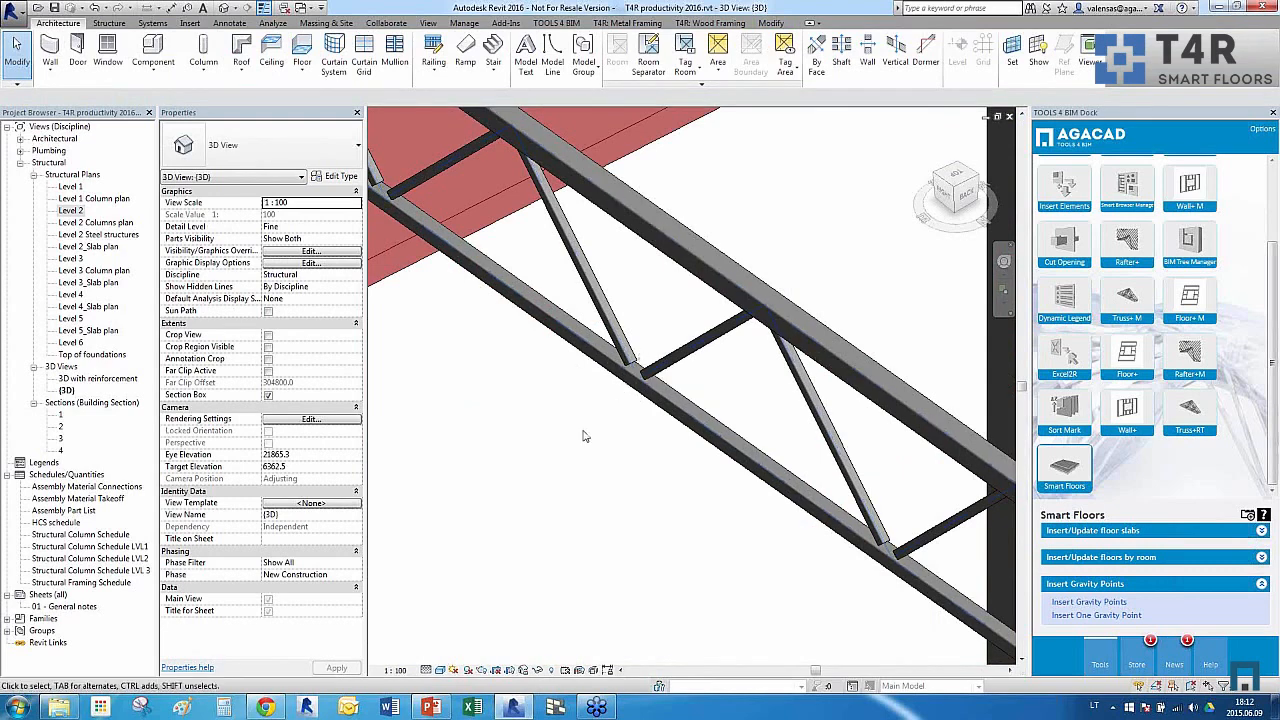
scroll(585, 435, down, 3)
scroll(588, 458, down, 1)
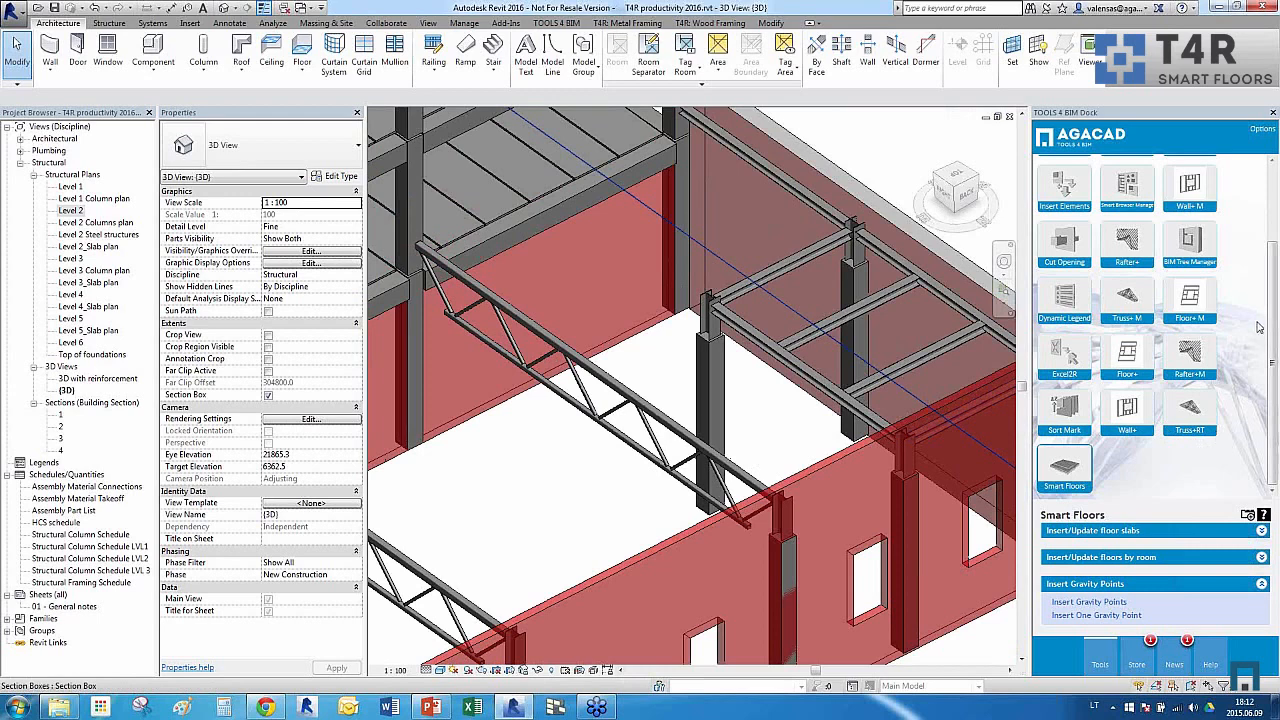
Use Sort&Cope to cope the elements of the Warren truss beside the beam bay with a coping distance of 1
drag(1273, 357, 1257, 271)
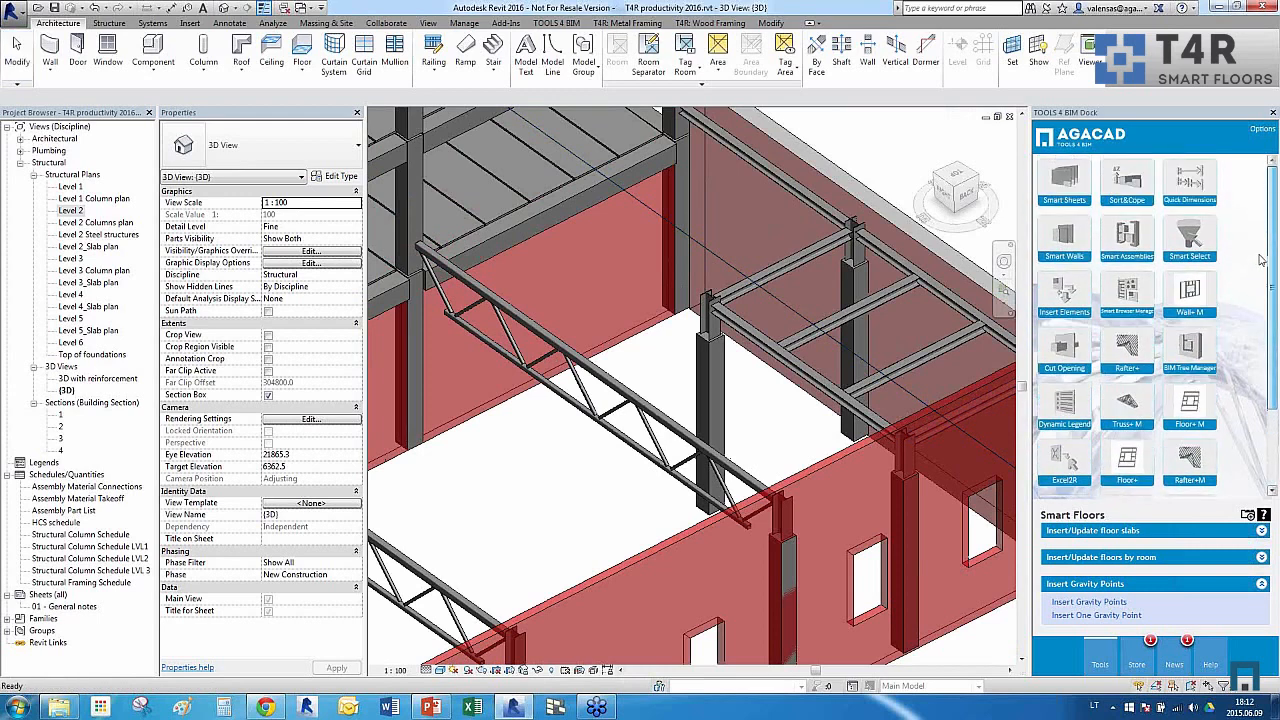
click(1145, 182)
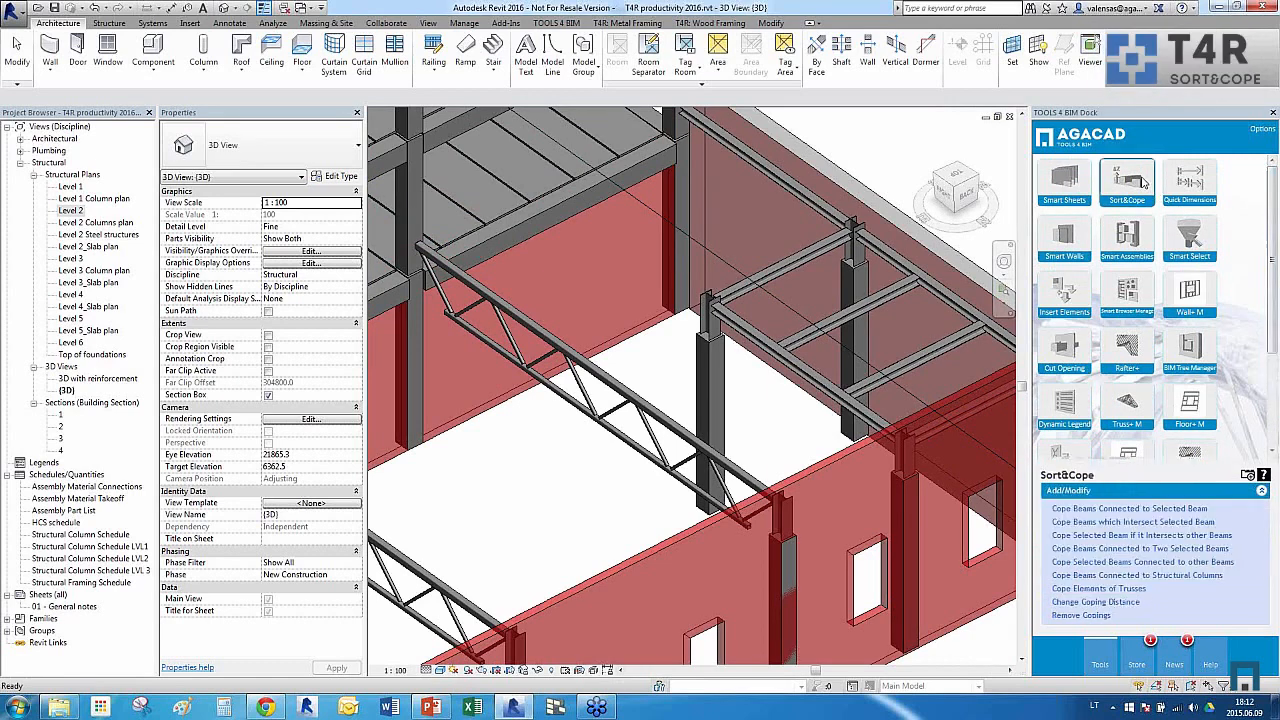
click(596, 432)
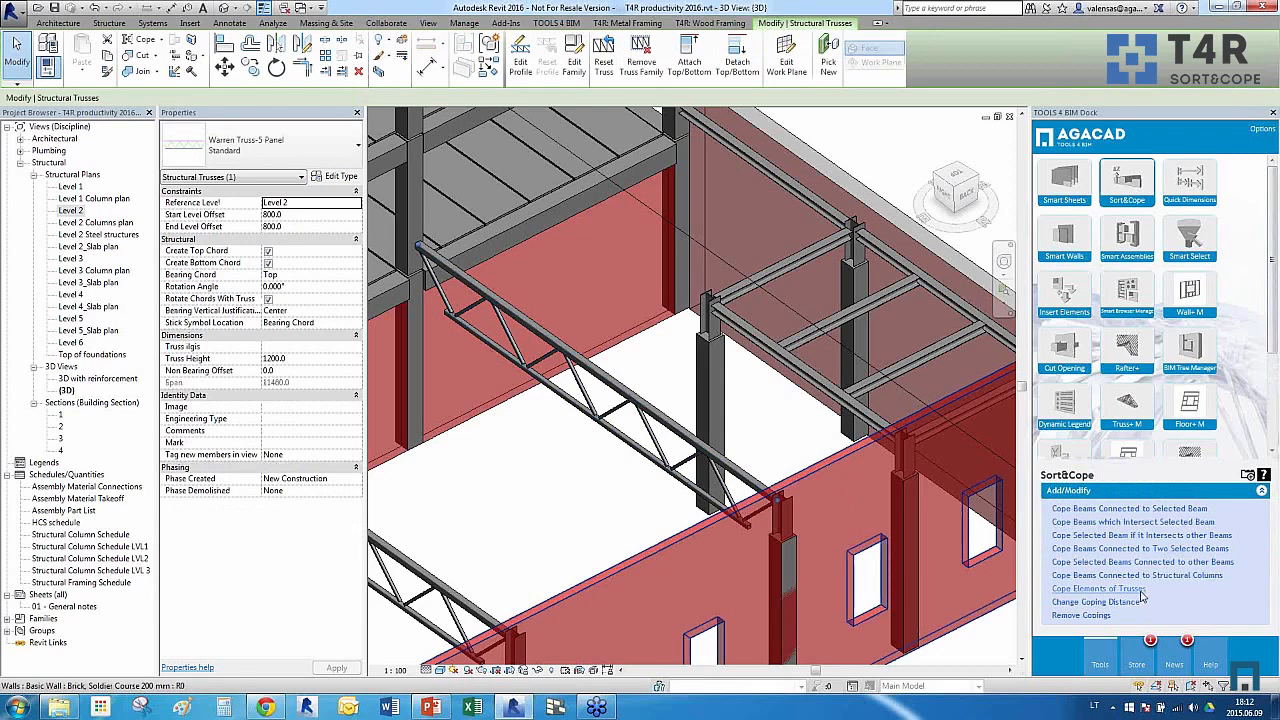
click(1140, 601)
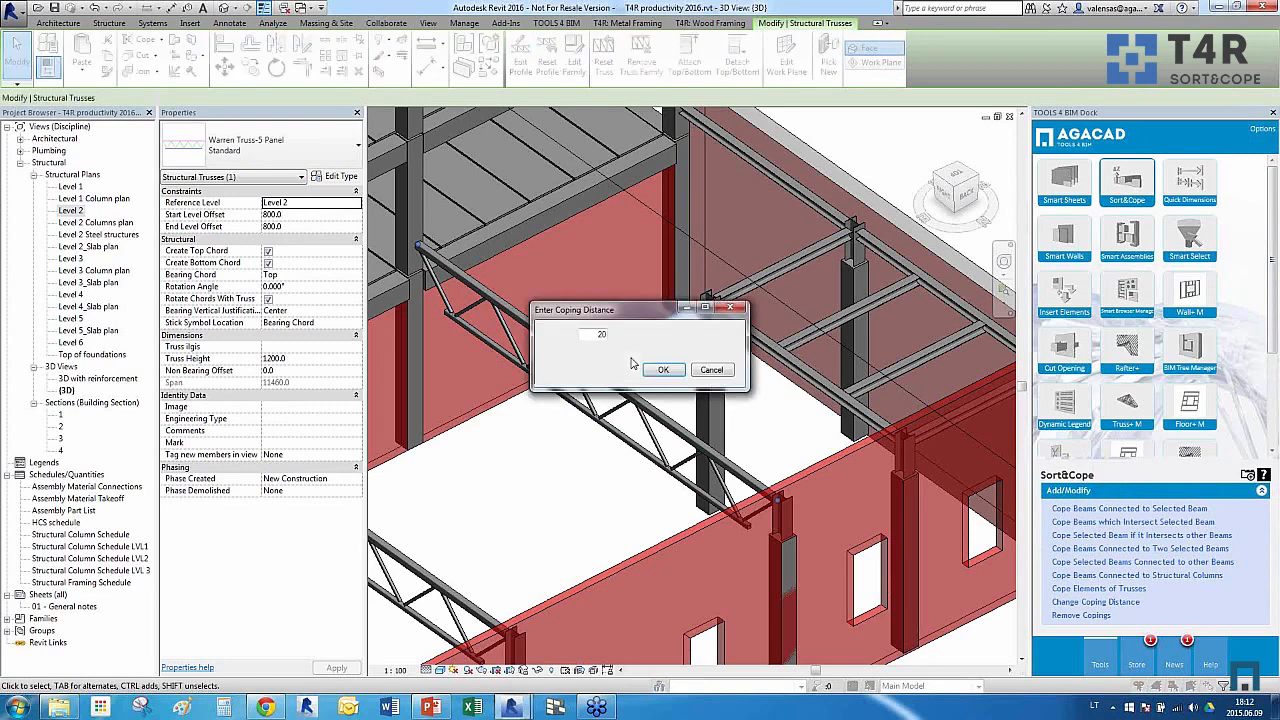
double_click(593, 333)
click(660, 371)
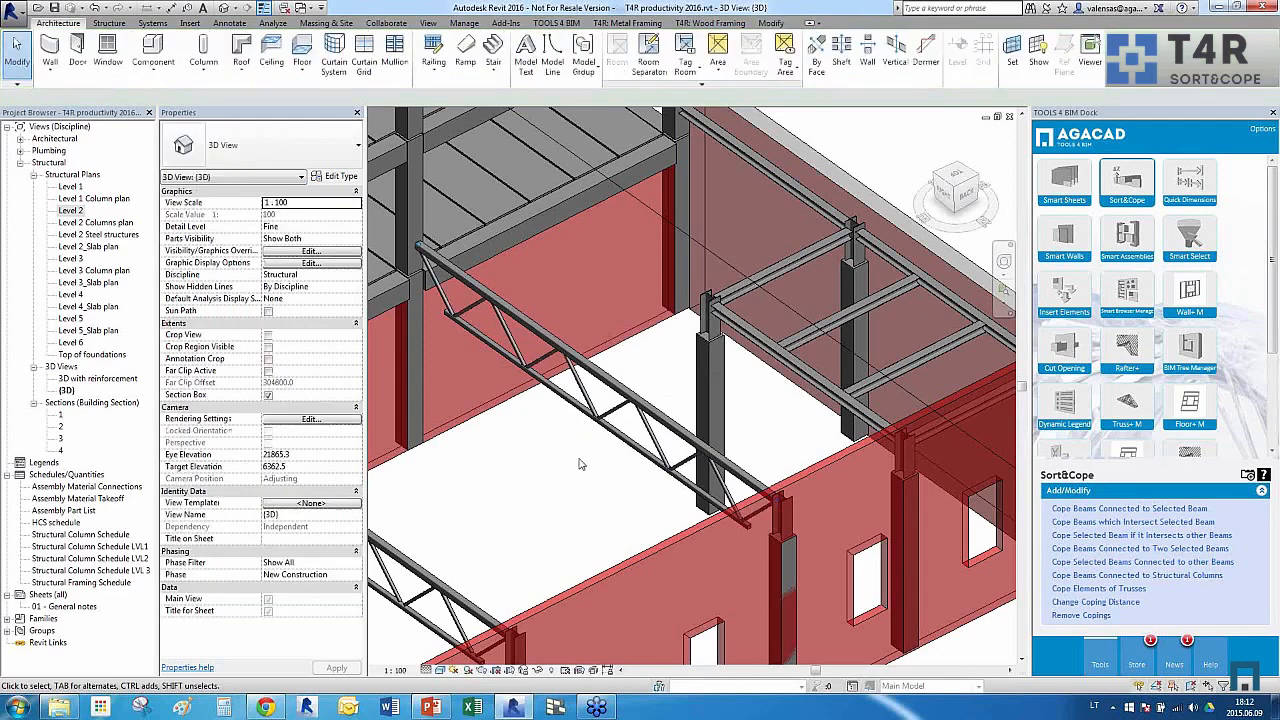
Inspect a coped joint between the truss's web members and its bottom chord
scroll(579, 464, up, 10)
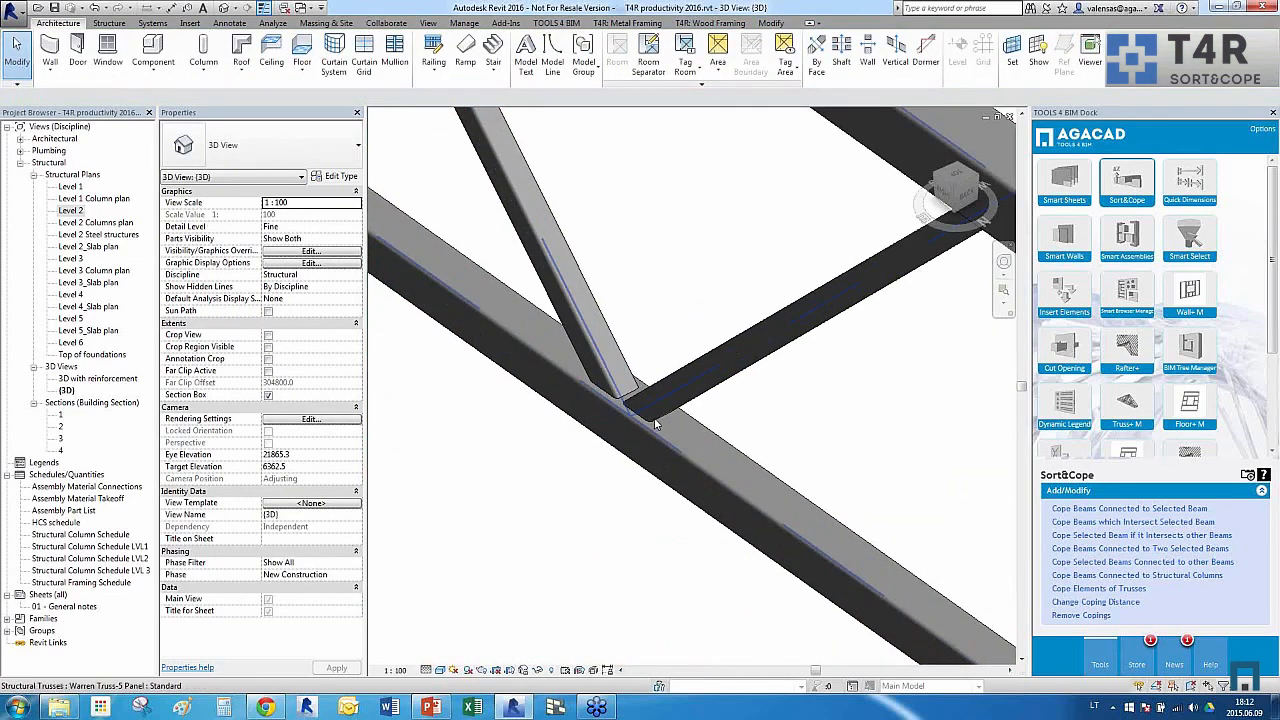
click(674, 433)
scroll(674, 434, down, 3)
shift+middle_drag(669, 491, 698, 477)
scroll(698, 477, down, 5)
key(Escape)
scroll(604, 473, up, 2)
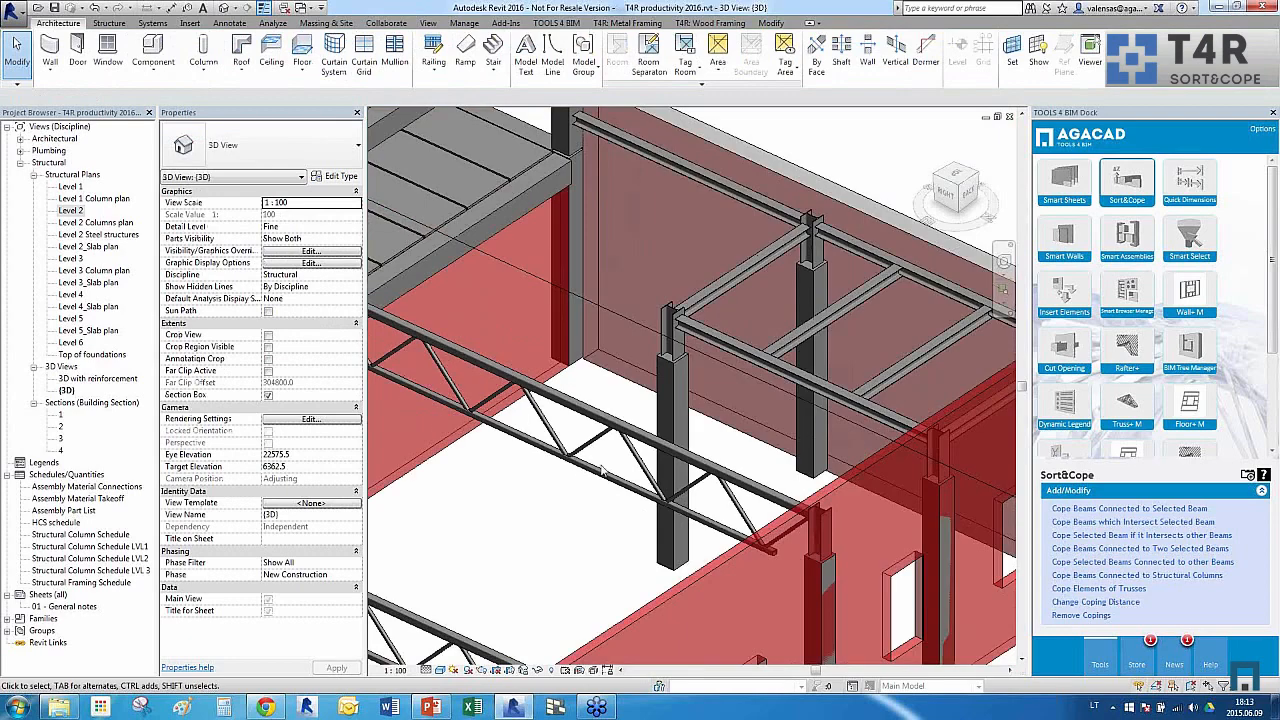
Cope the two perpendicular HE200A girders against their connected structural columns with a coping distance of 20 and check a column joint
scroll(806, 396, down, 3)
scroll(843, 404, up, 4)
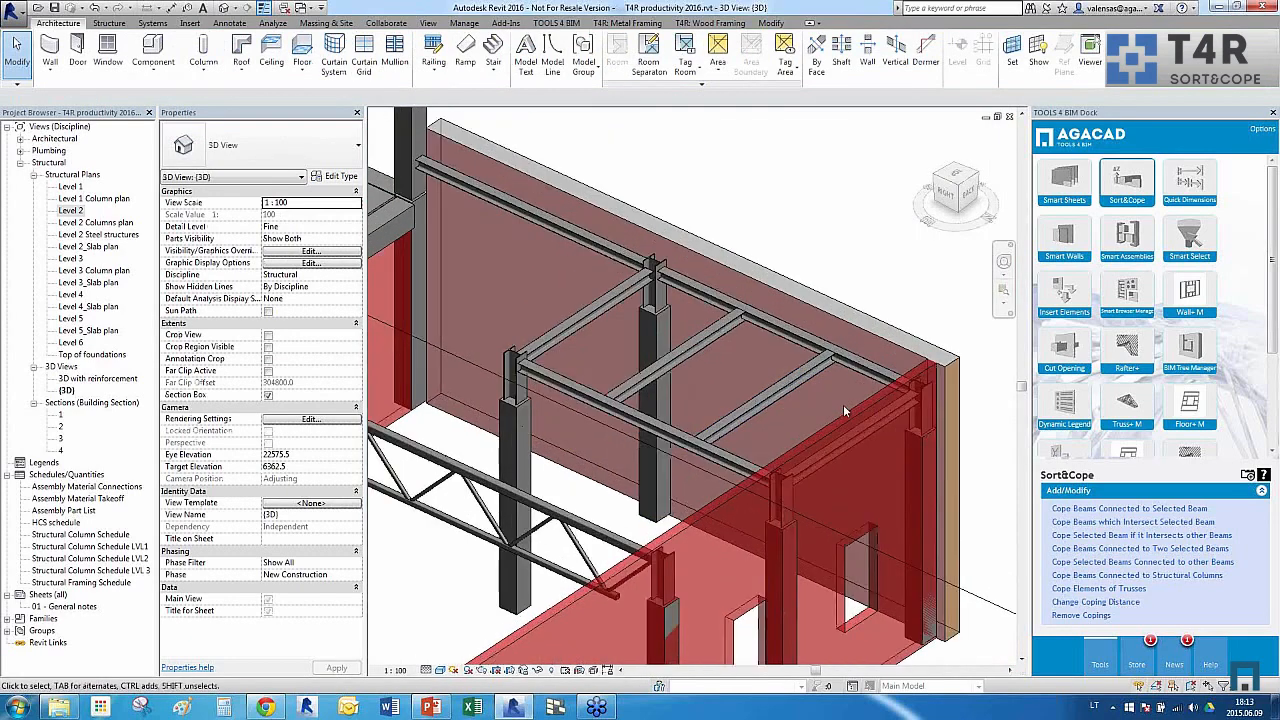
click(689, 450)
ctrl+click(518, 322)
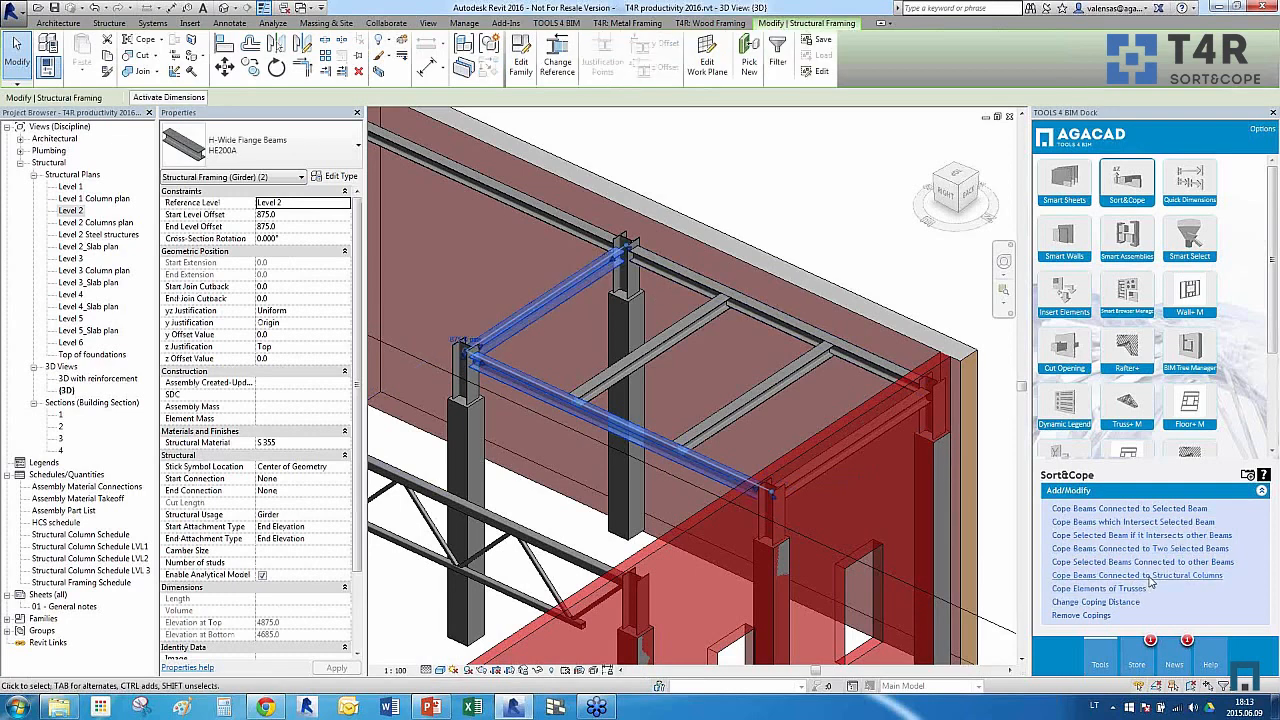
click(1149, 578)
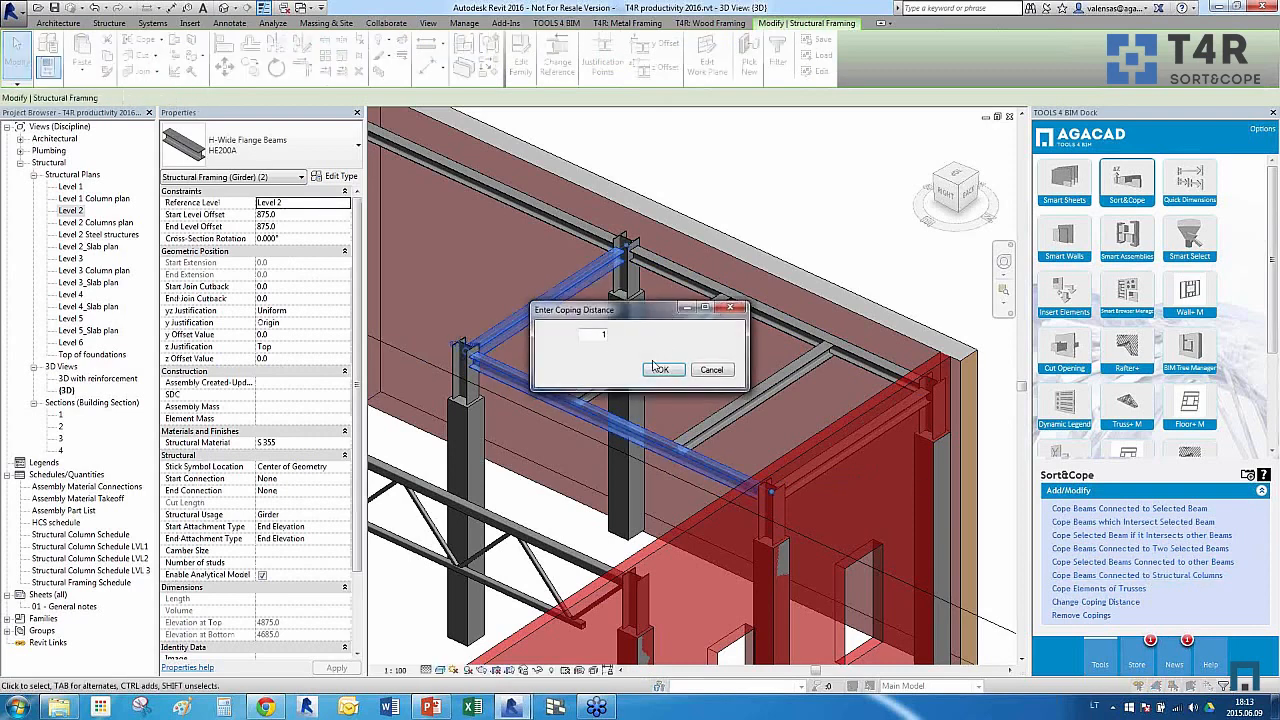
double_click(606, 337)
click(665, 371)
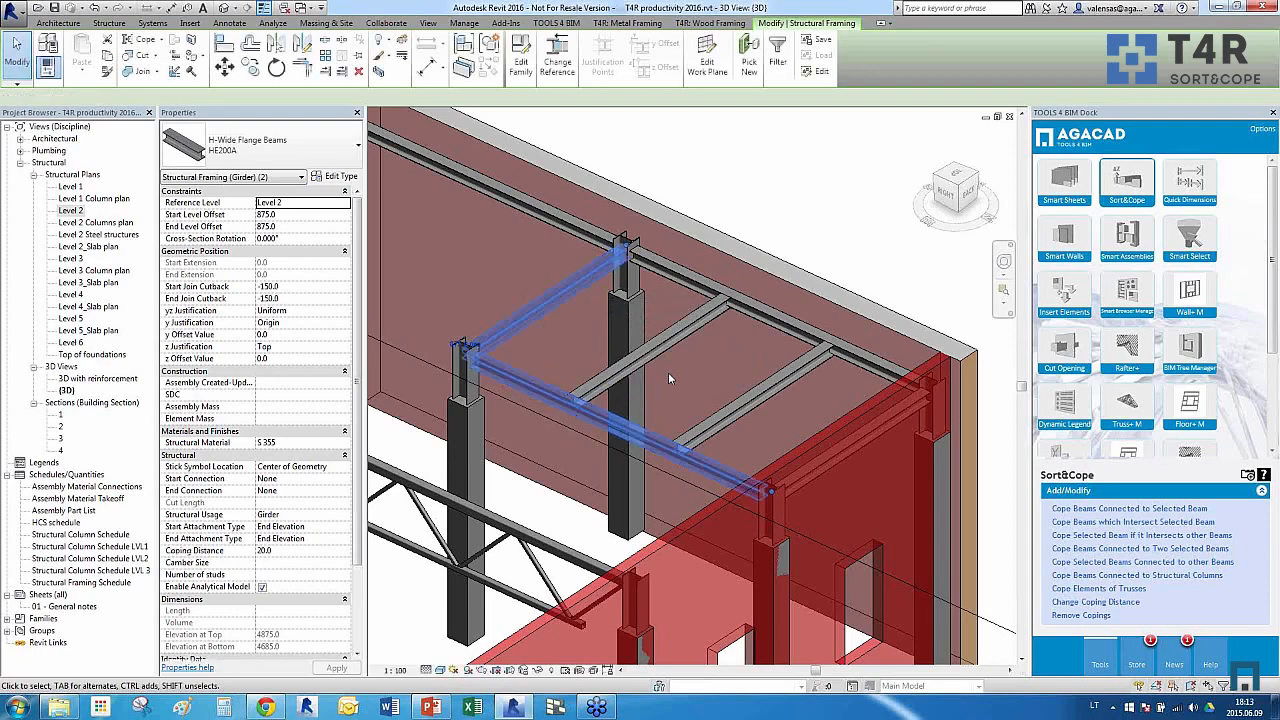
scroll(604, 257, up, 5)
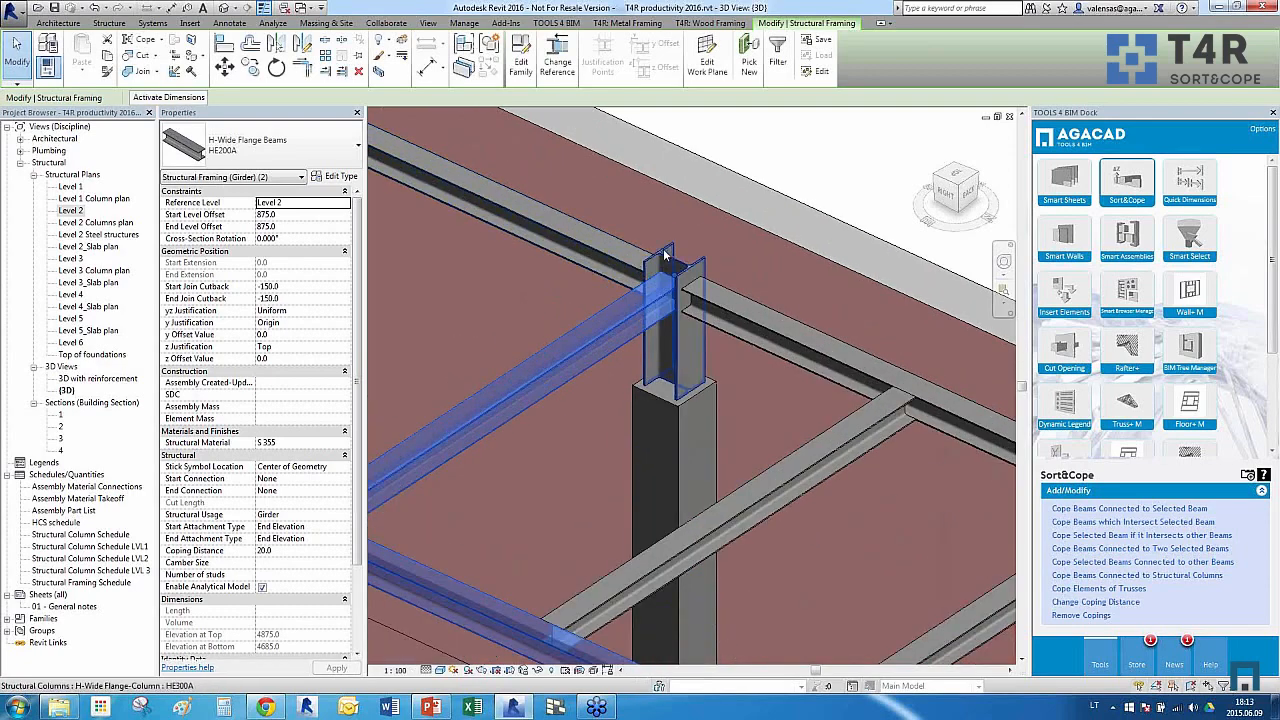
scroll(661, 264, down, 5)
scroll(705, 398, up, 1)
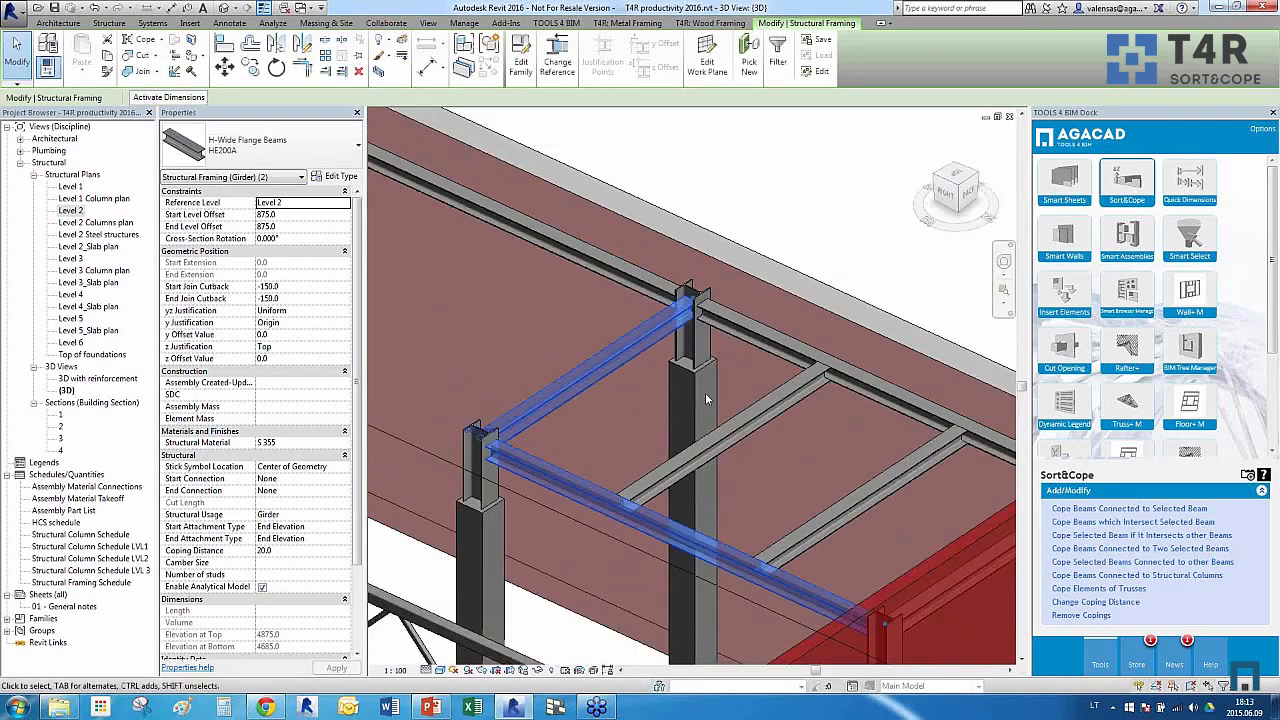
Cope the two parallel intermediate HE200A beams against the other beams they connect to with a coping distance of 20
click(703, 444)
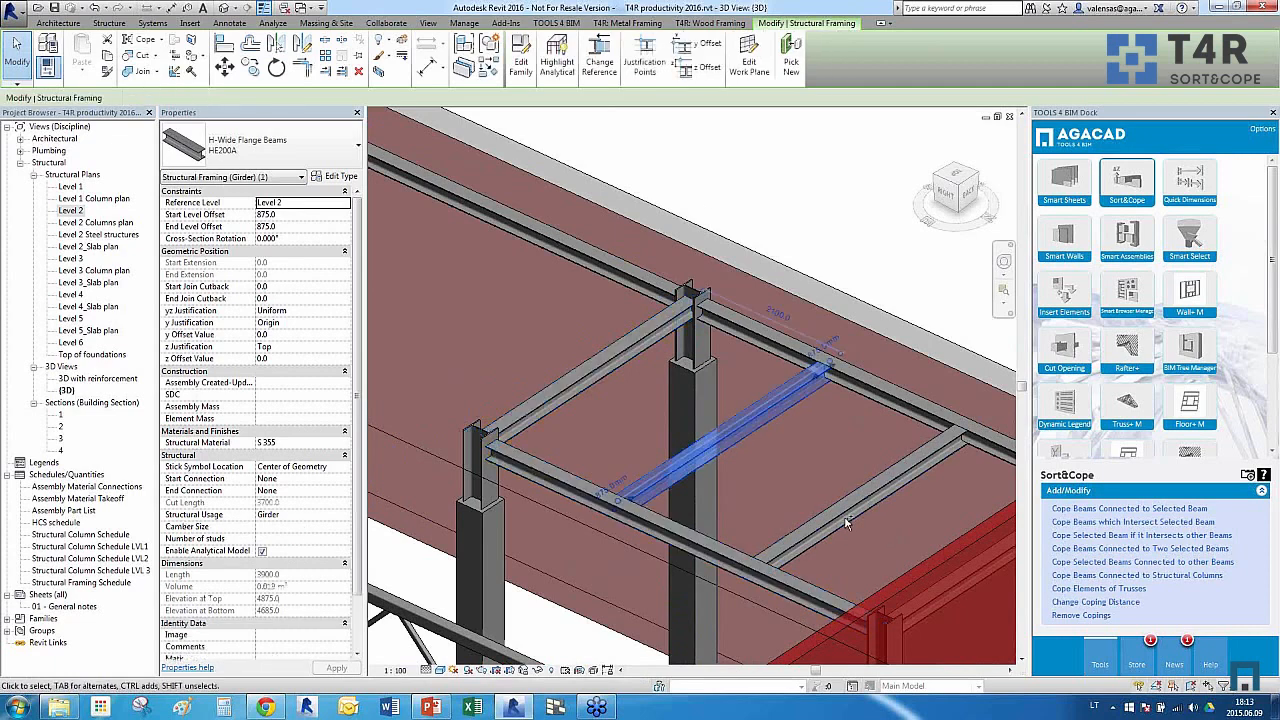
ctrl+click(843, 509)
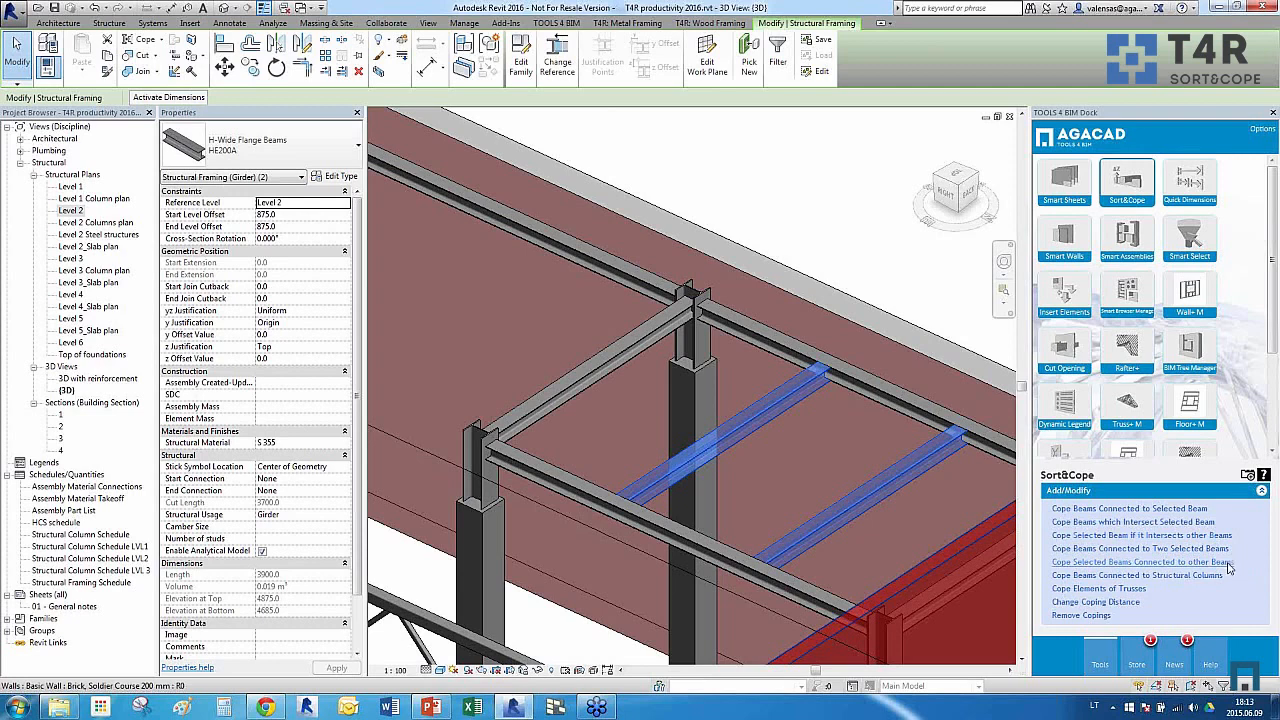
click(1227, 564)
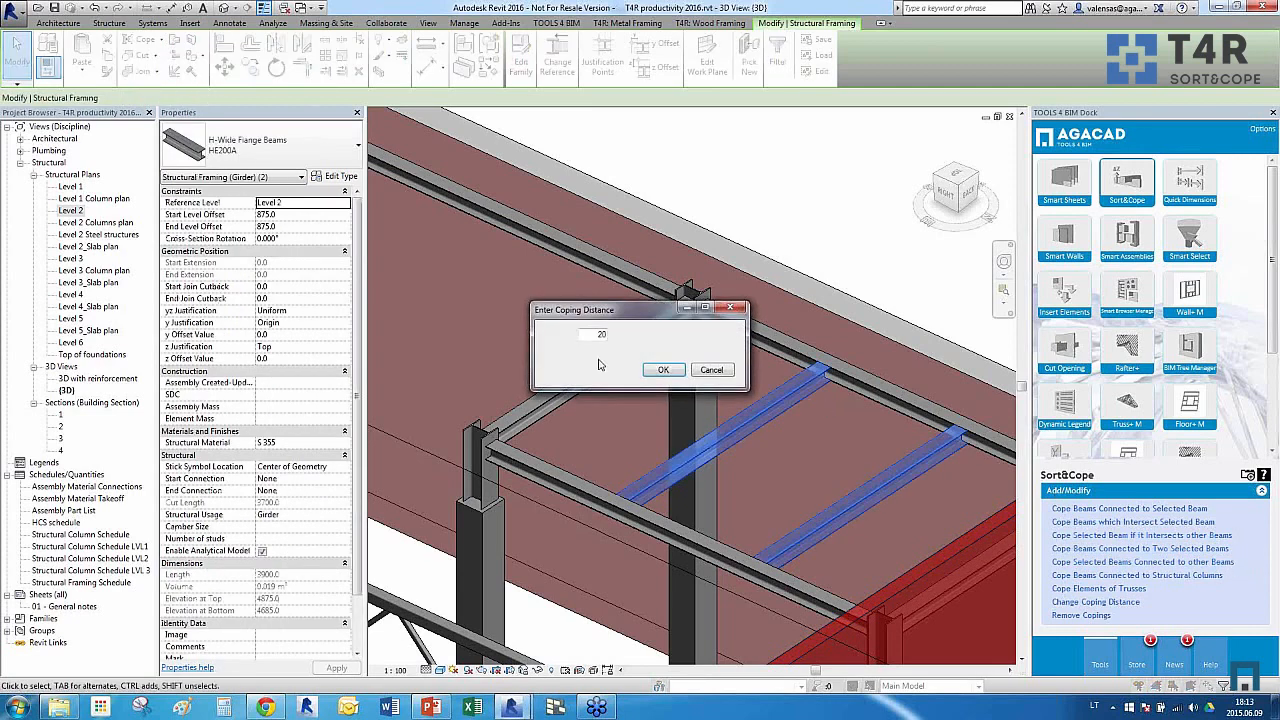
click(663, 370)
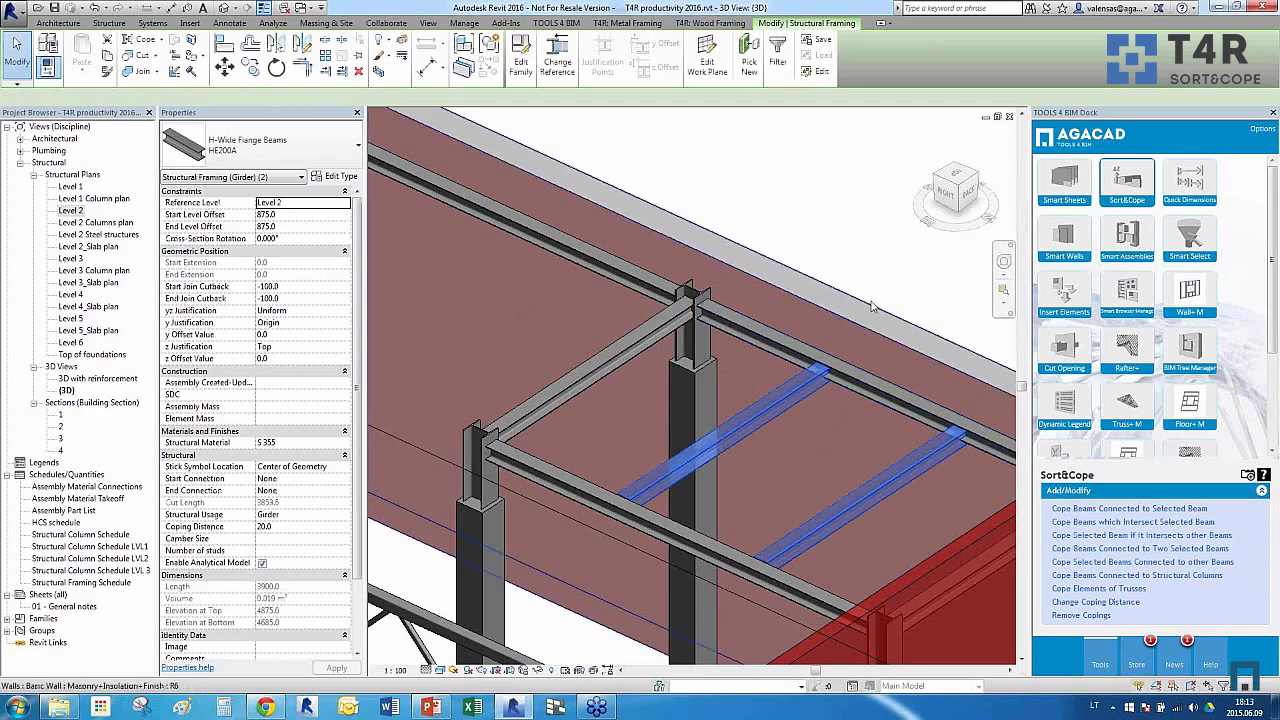
key(Escape)
Inspect the coped end of an intermediate beam where it meets the girder
scroll(815, 385, up, 4)
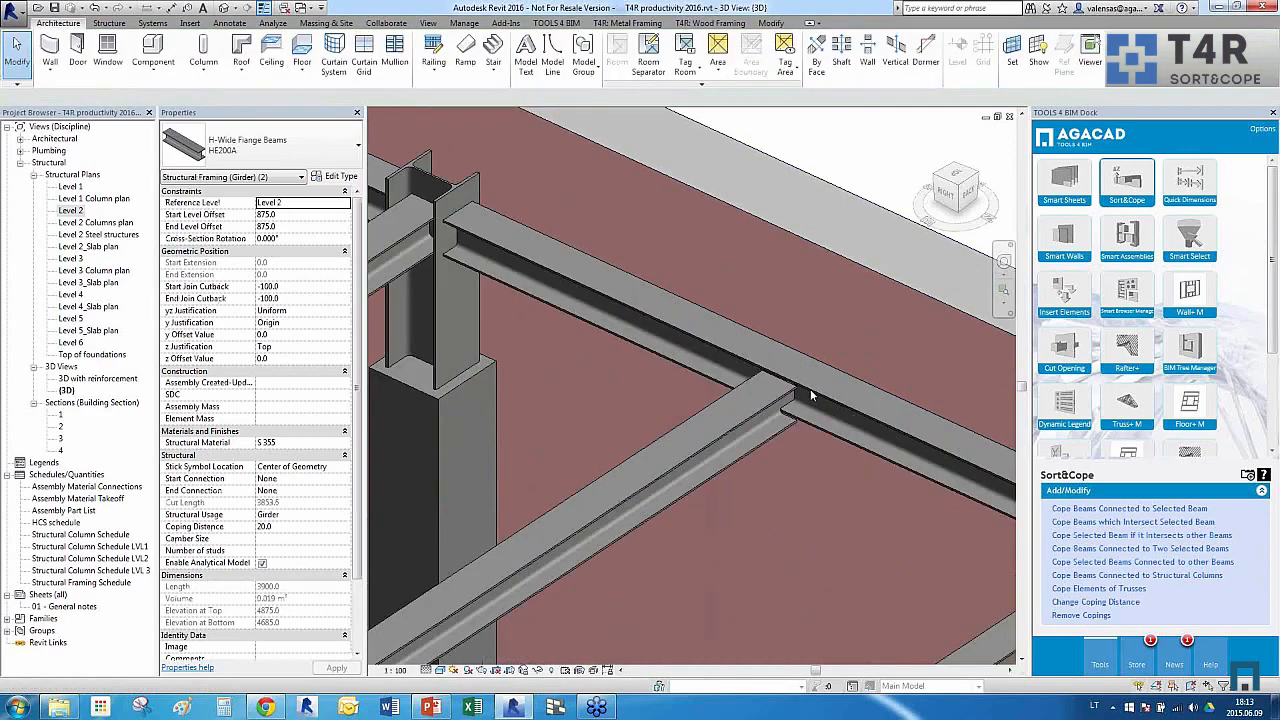
click(775, 436)
mouse_move(799, 460)
shift+middle_down()
mouse_move(770, 392)
mouse_move(824, 460)
shift+middle_up()
key(Escape)
scroll(824, 460, down, 5)
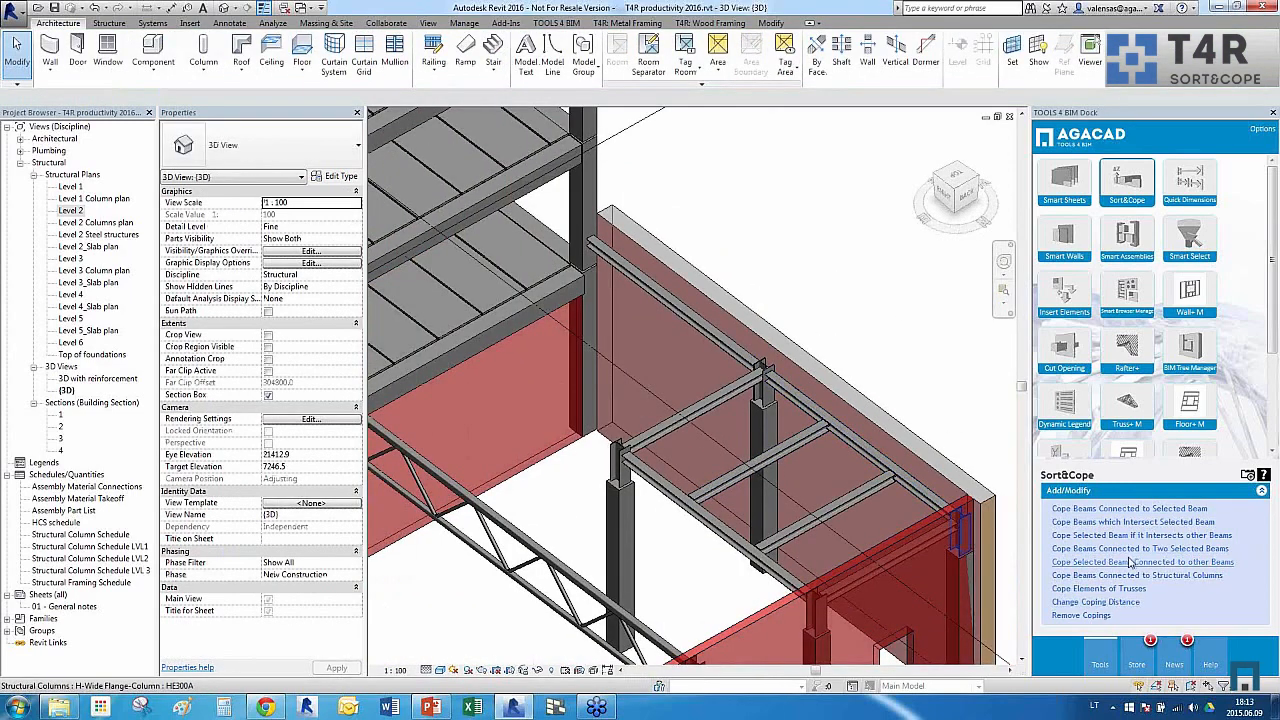
Review the annex steelwork and the whole building, ending at the columns on the front side
scroll(840, 421, down, 3)
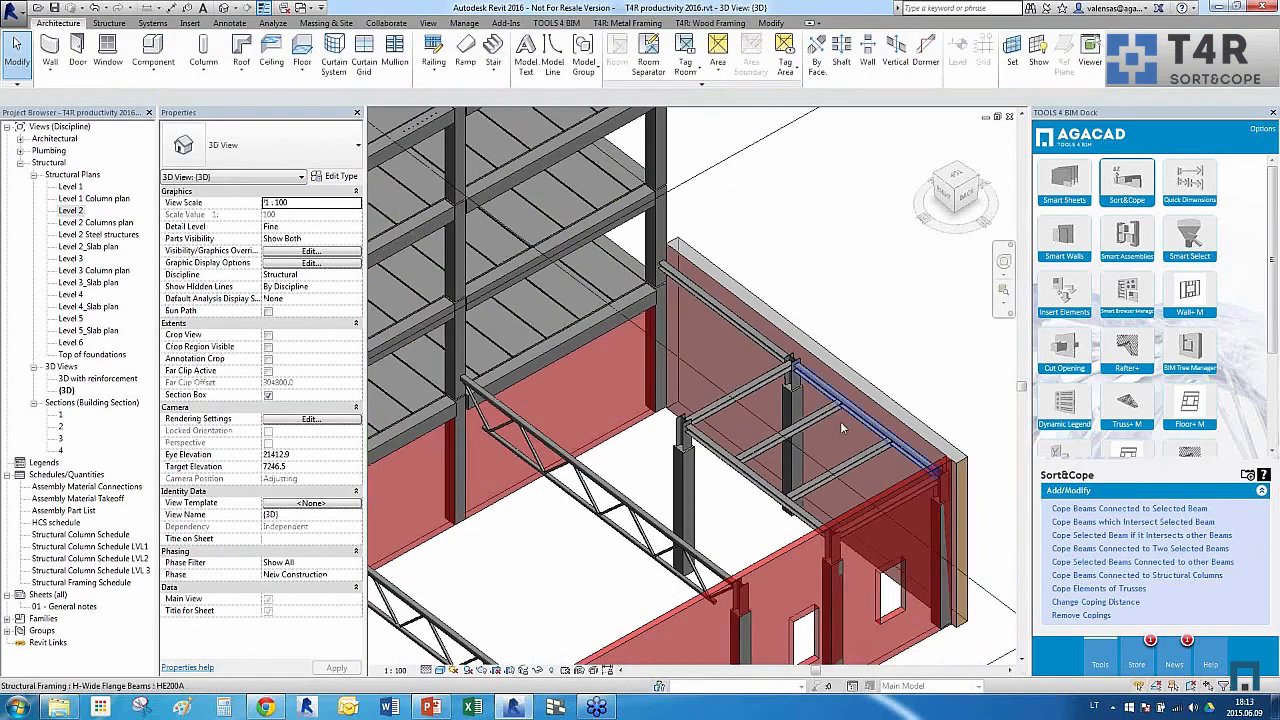
shift+middle_drag(840, 421, 855, 425)
scroll(855, 425, up, 3)
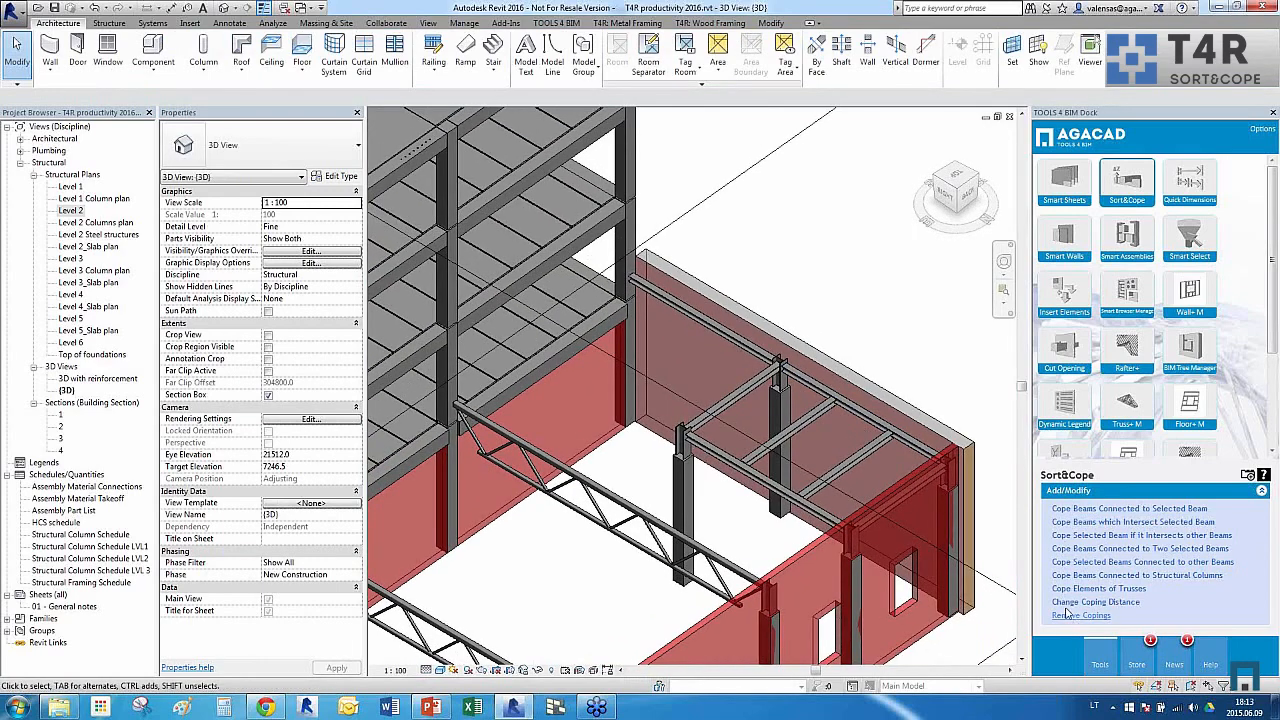
scroll(895, 375, down, 2)
scroll(895, 375, down, 2)
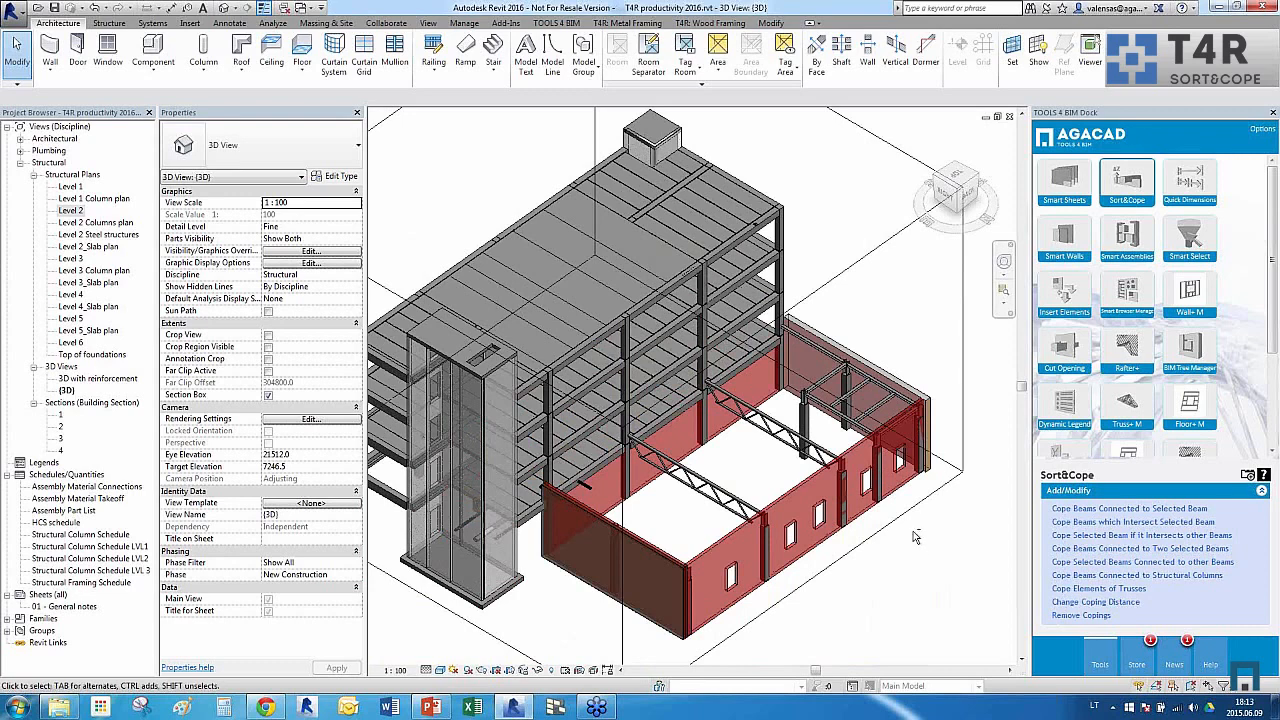
shift+middle_drag(913, 537, 923, 530)
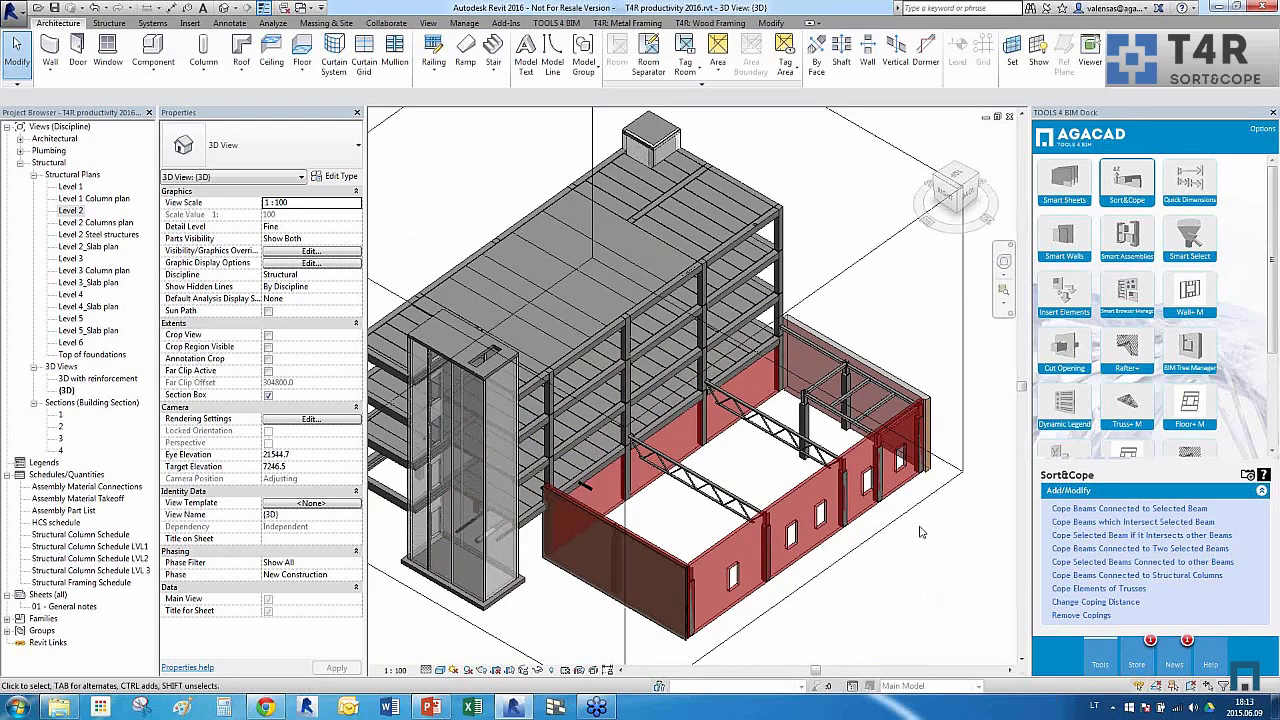
shift+middle_drag(921, 532, 854, 504)
scroll(847, 510, up, 3)
scroll(757, 516, down, 2)
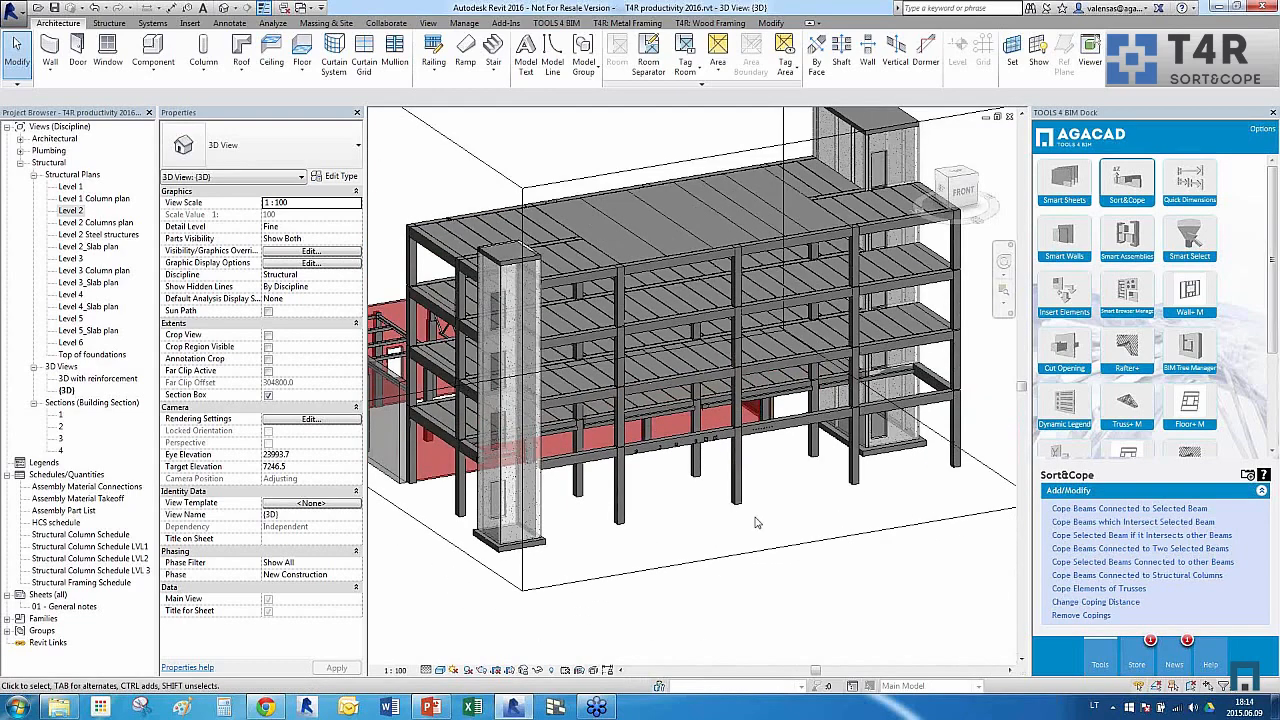
Insert the Pile Cap-4 Pile 2000 x 2000 x 900mm foundation by related objects under the four selected front columns, at elevation -50
drag(757, 516, 570, 480)
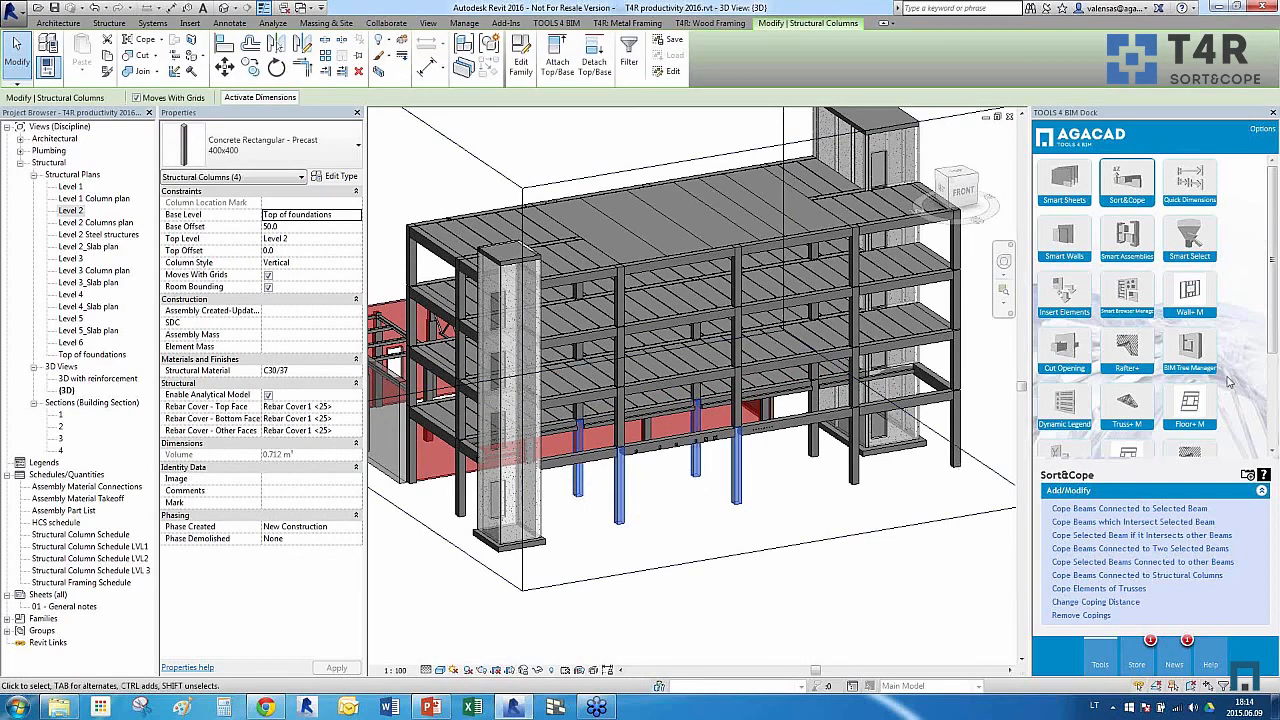
click(1063, 292)
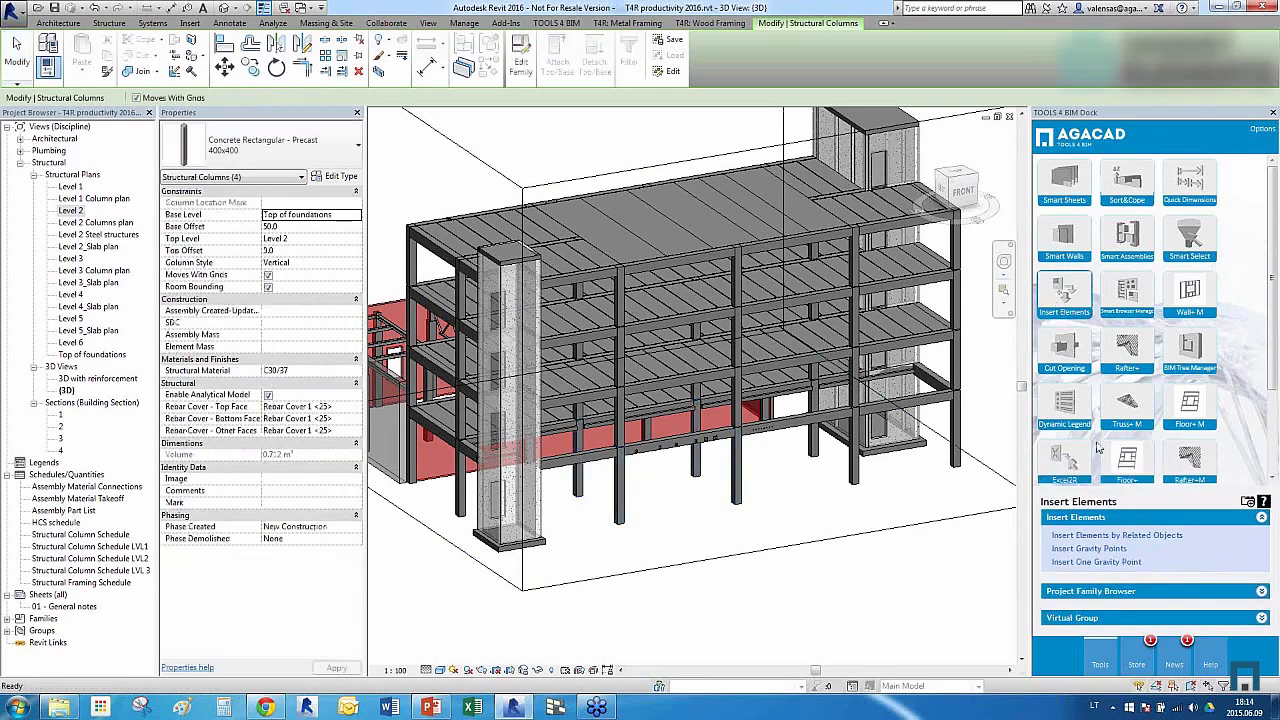
click(1138, 541)
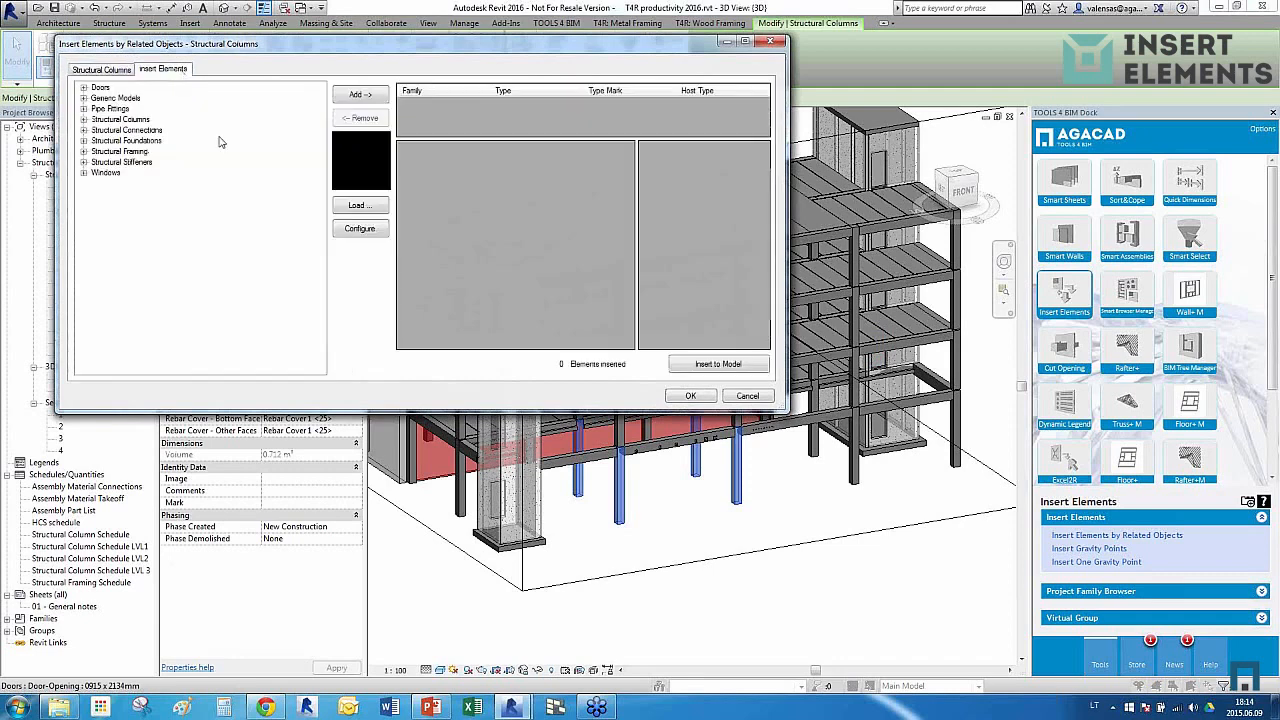
click(165, 70)
double_click(126, 140)
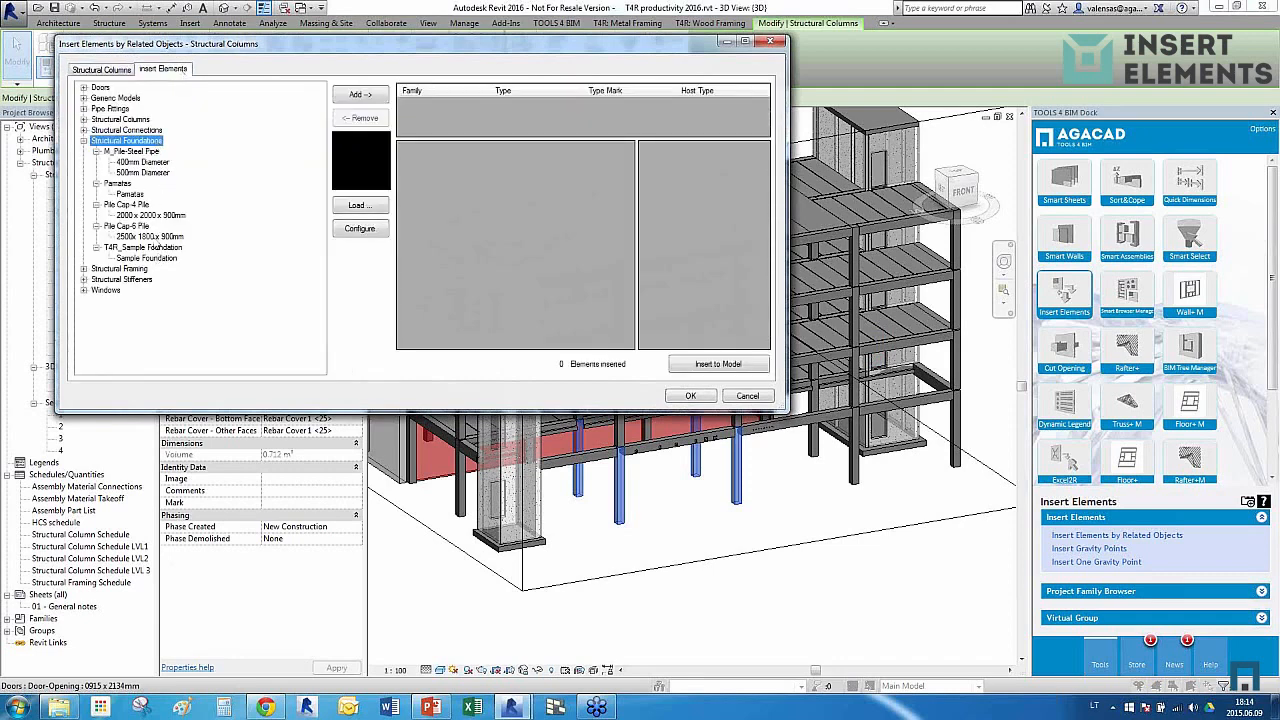
click(151, 216)
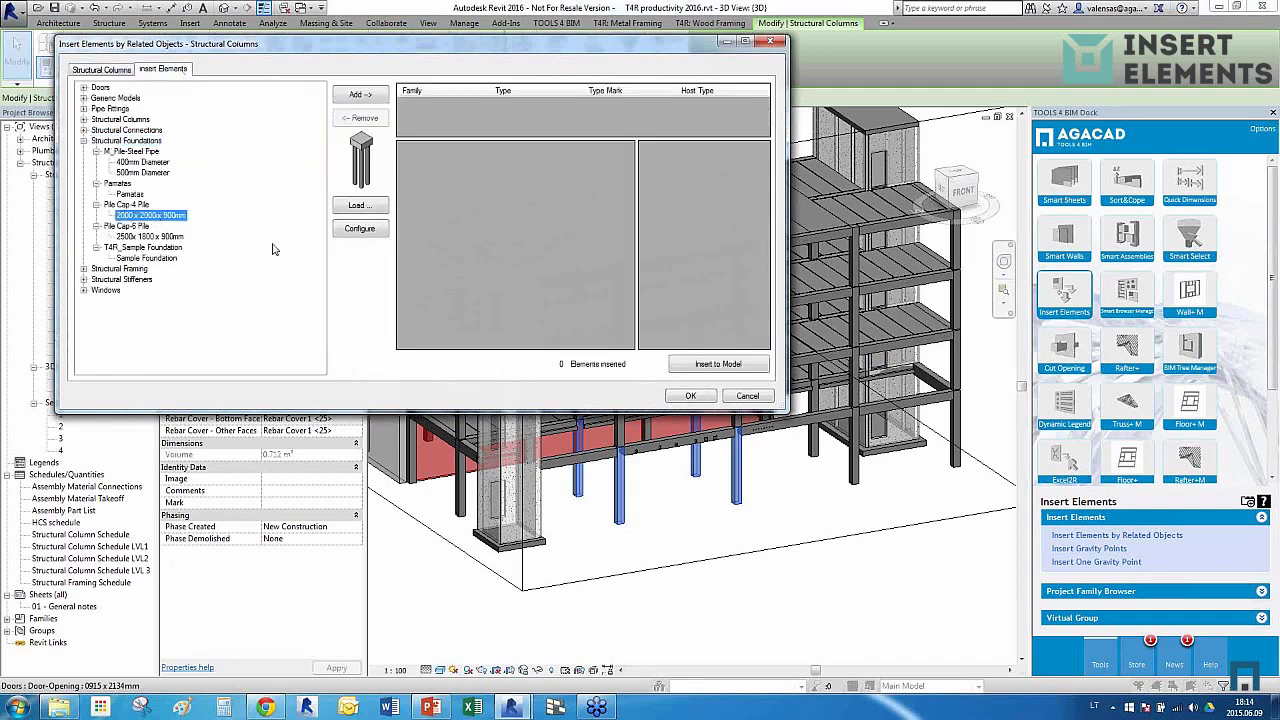
click(357, 96)
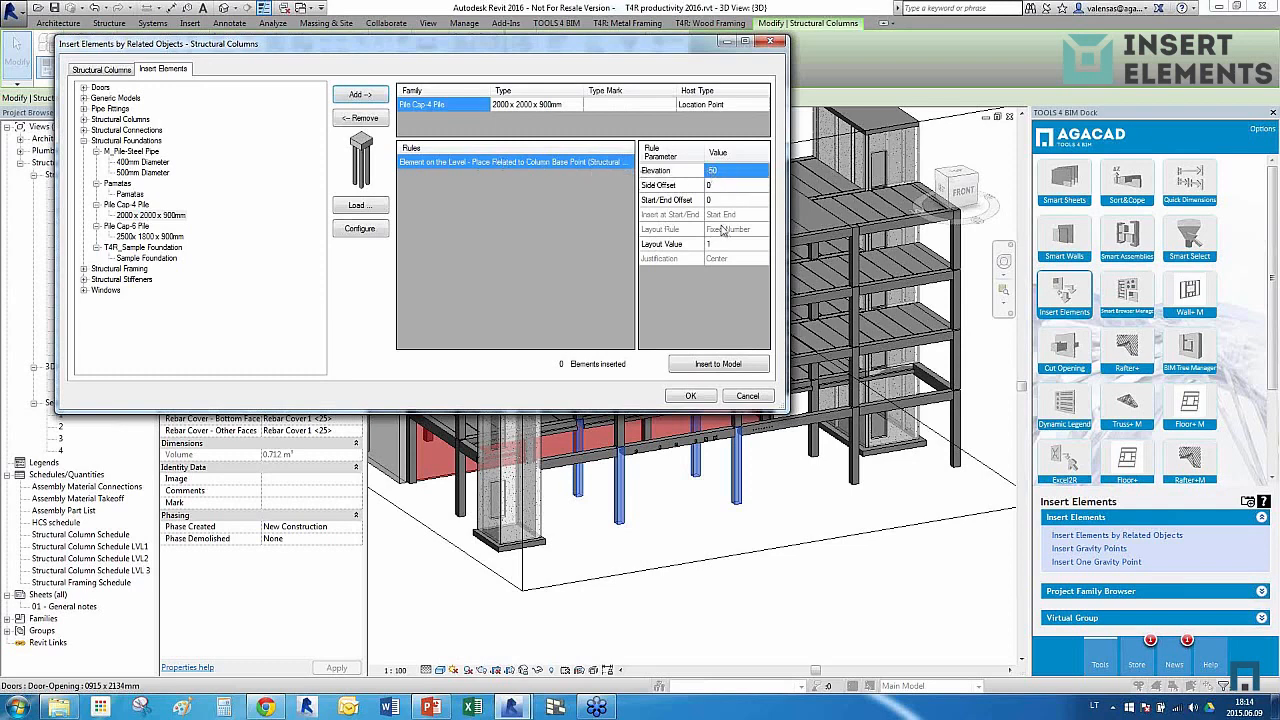
click(704, 366)
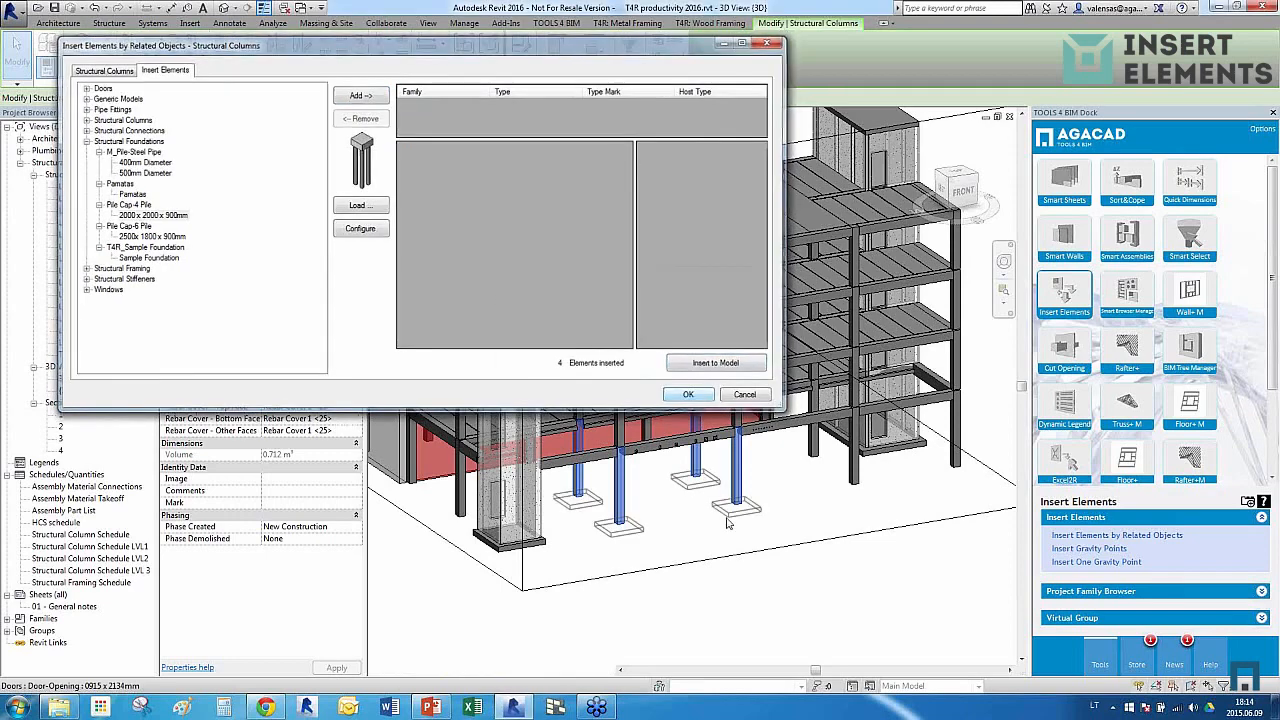
Extend the 3D view's section box downward to include the piles beneath the new pile caps
click(724, 557)
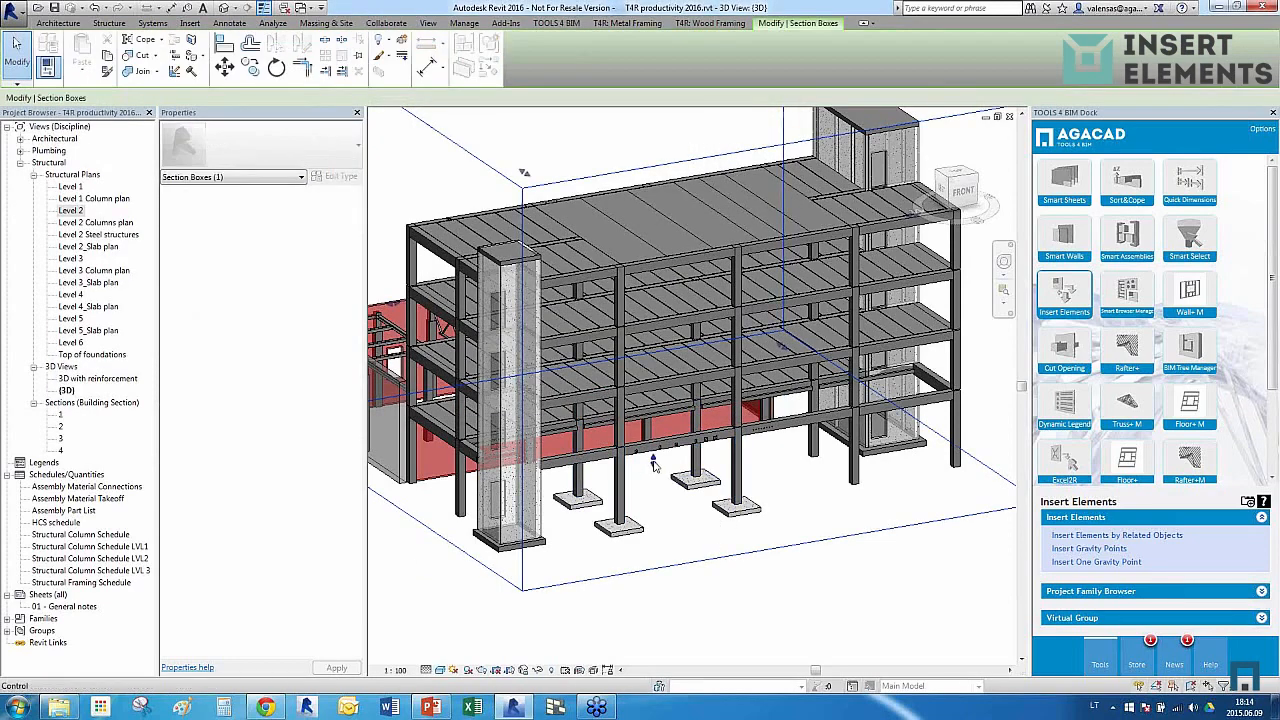
click(800, 555)
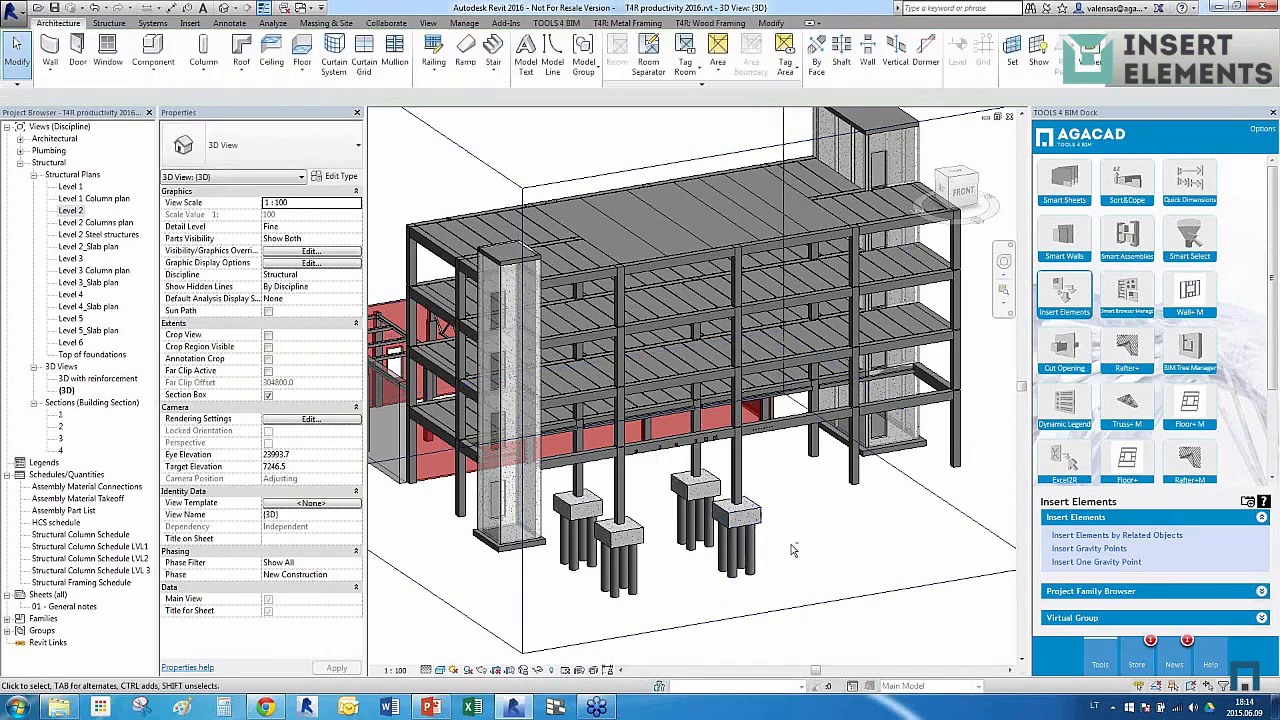
shift+middle_drag(800, 555, 780, 470)
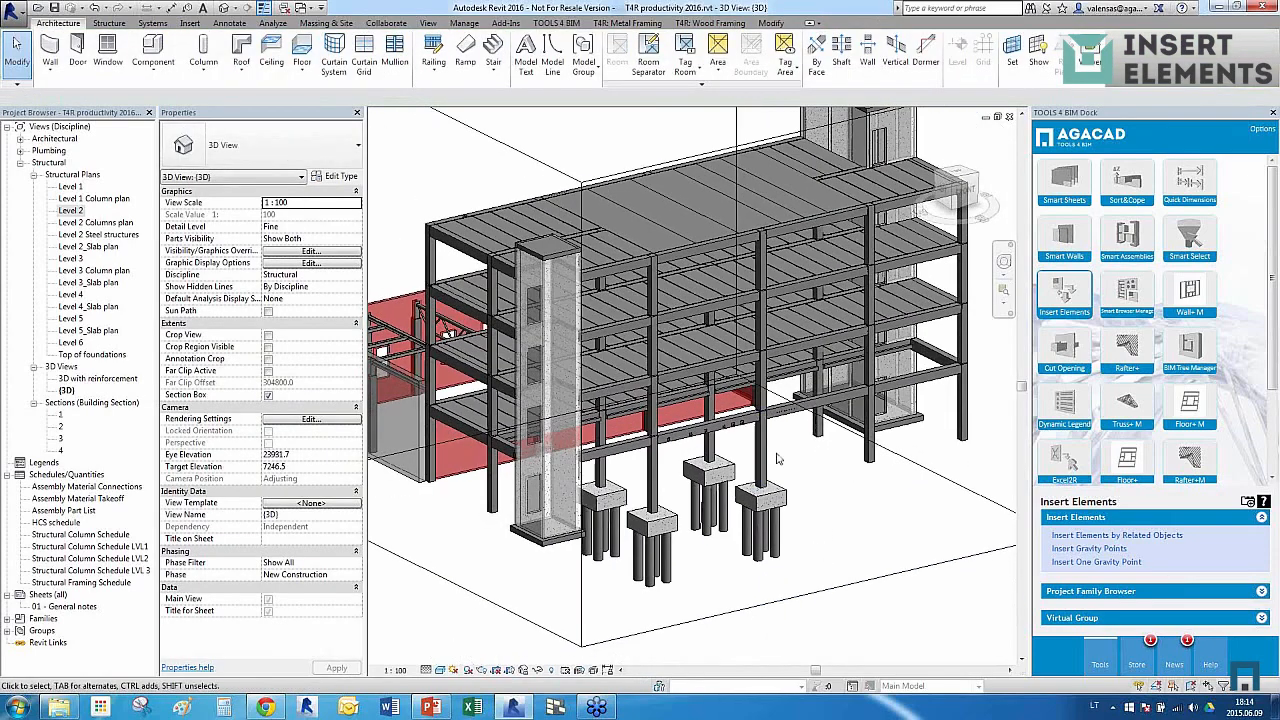
Select all instances of the 400x400 precast rectangular column that are visible in the view
click(760, 465)
right_click(759, 463)
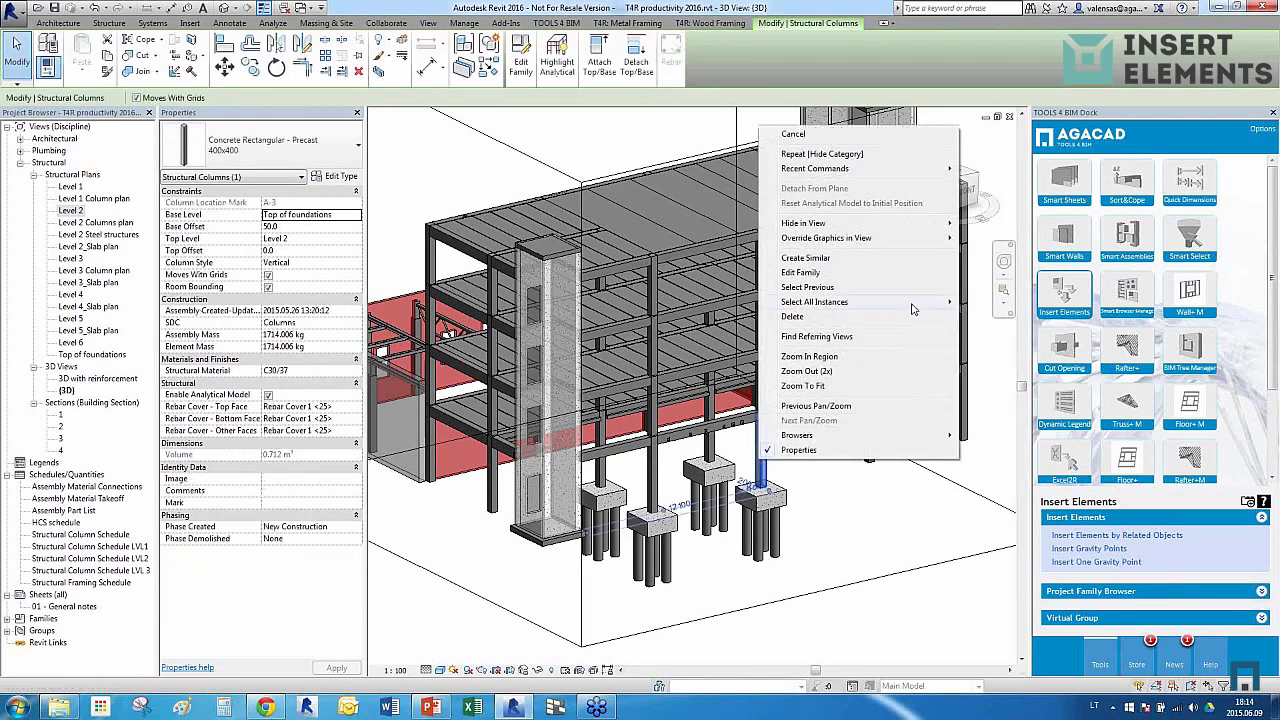
mouse_move(910, 308)
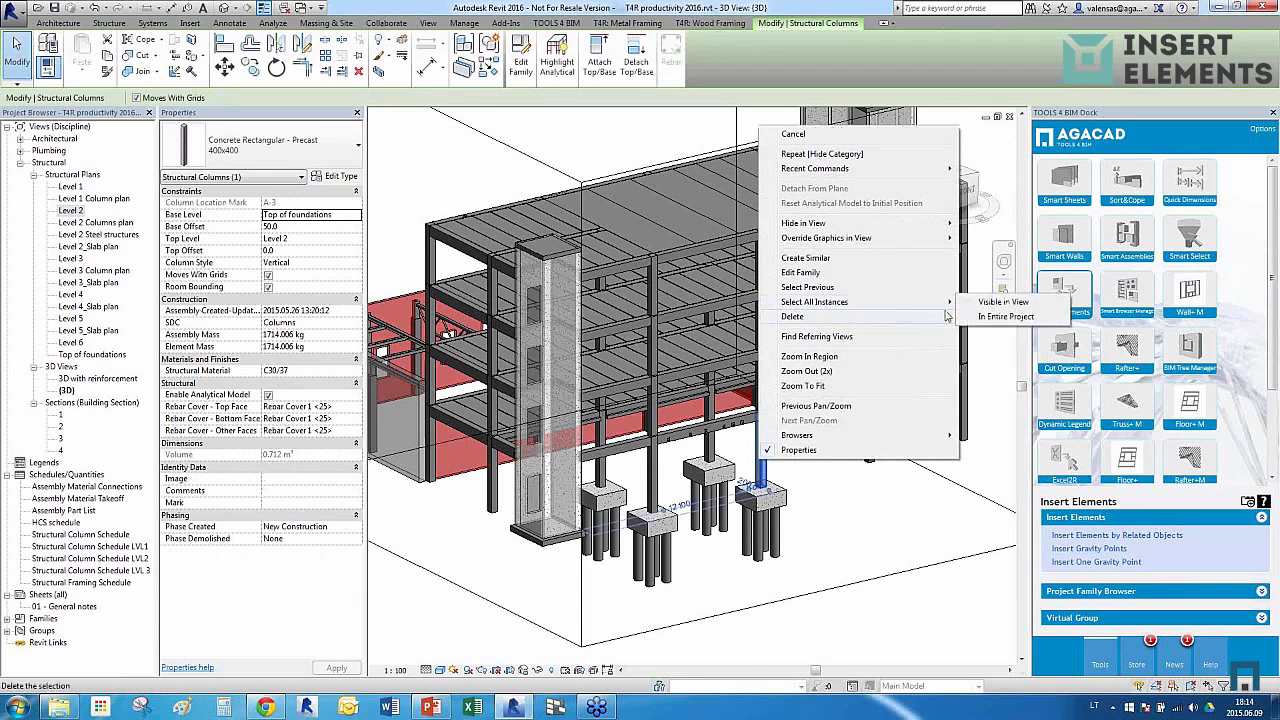
click(972, 306)
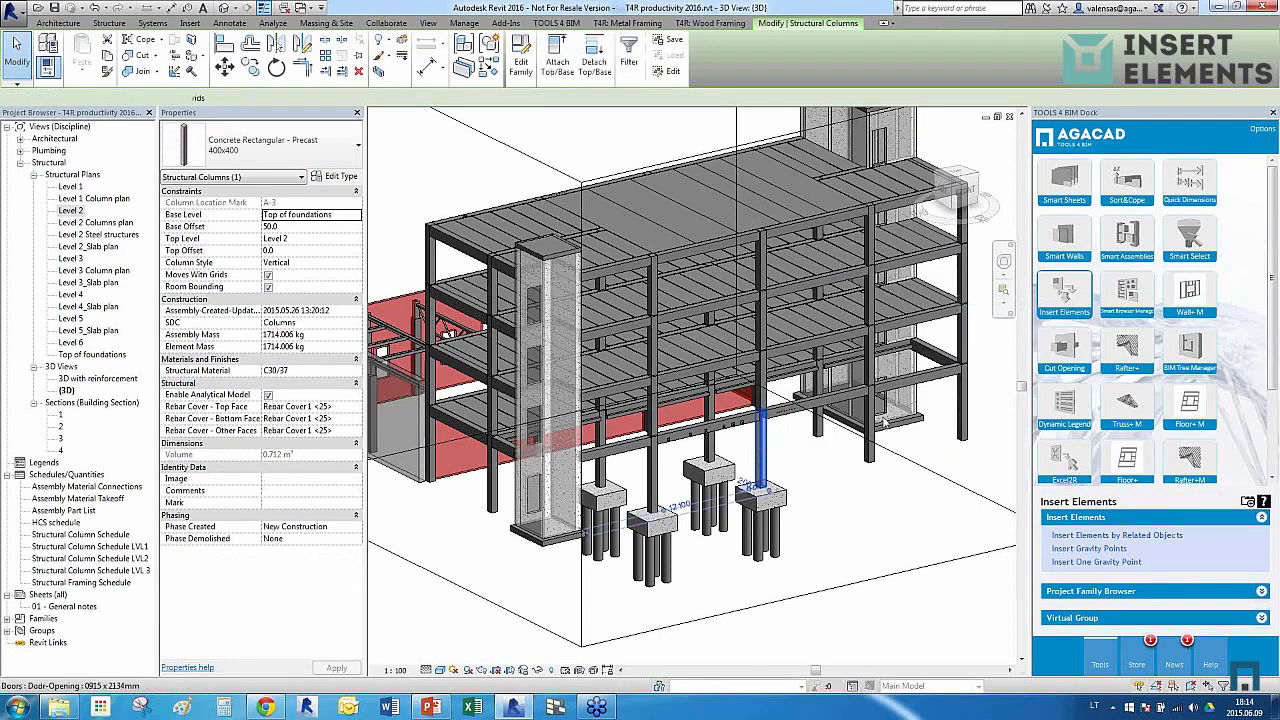
Insert the Peikko HPKM column set, type Set HPKM20, by related objects on the bottom faces of the selected columns
click(1091, 537)
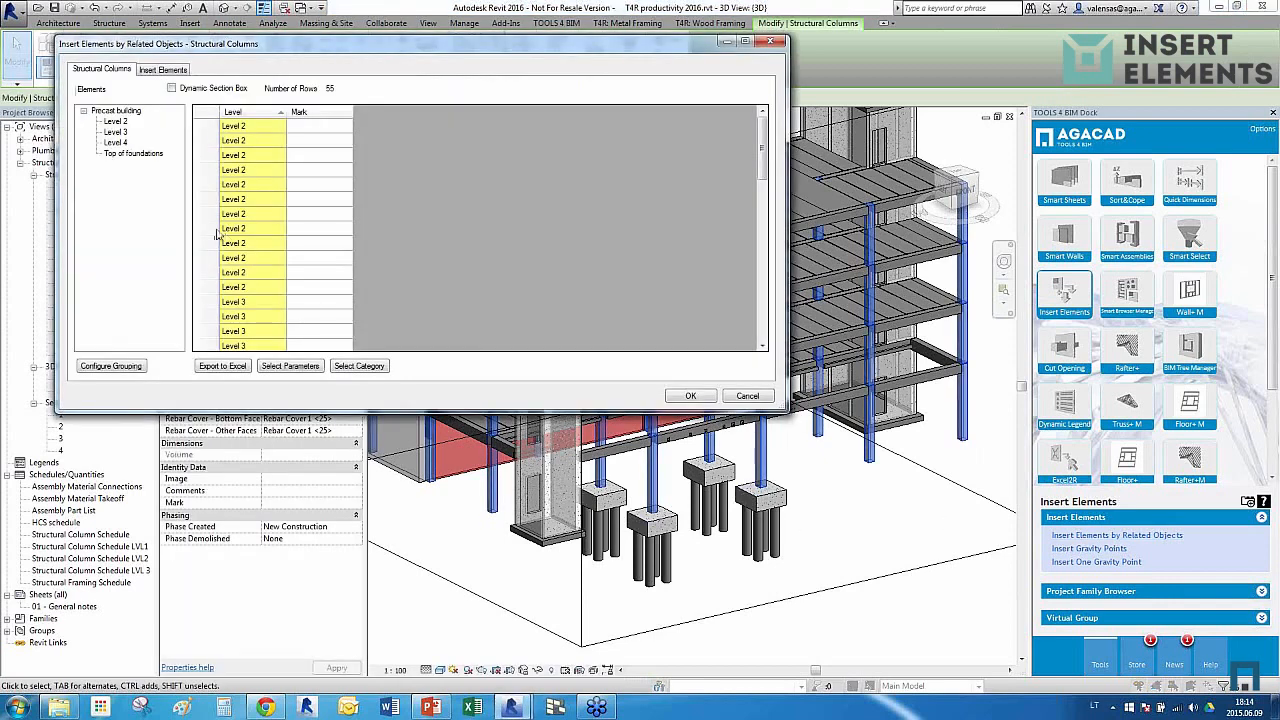
click(172, 70)
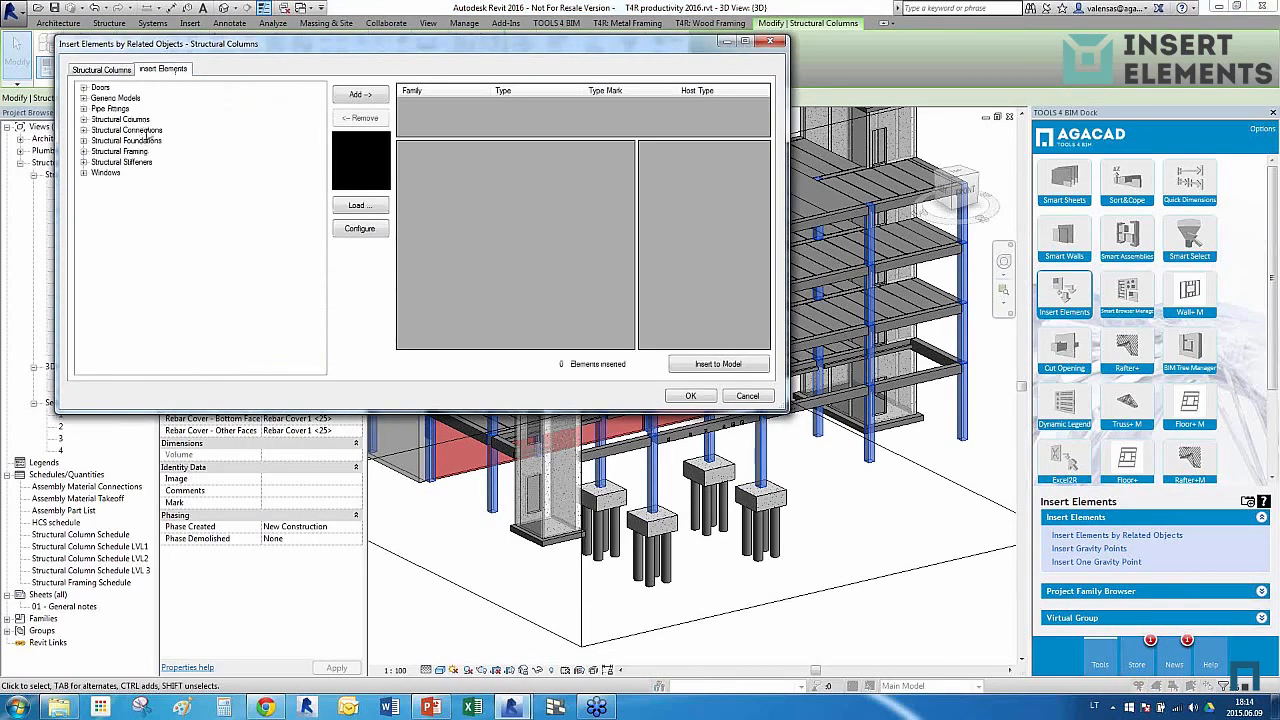
double_click(148, 133)
scroll(184, 239, down, 5)
click(156, 184)
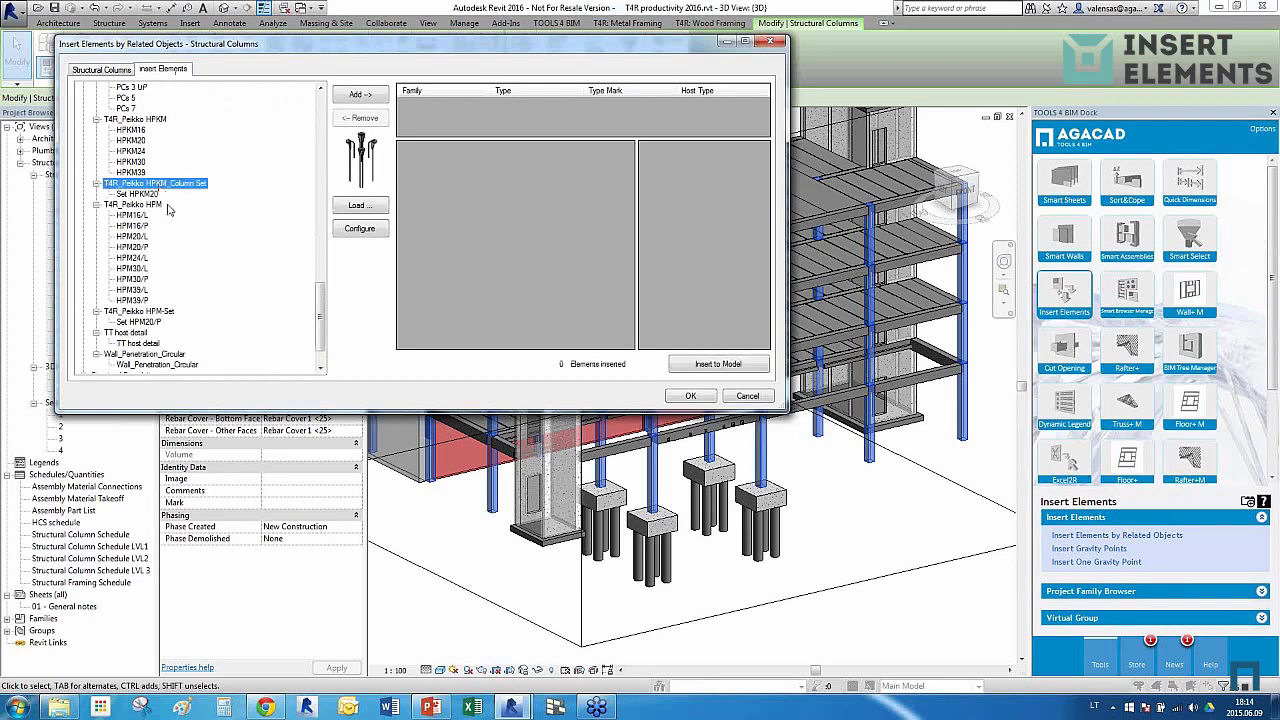
click(150, 194)
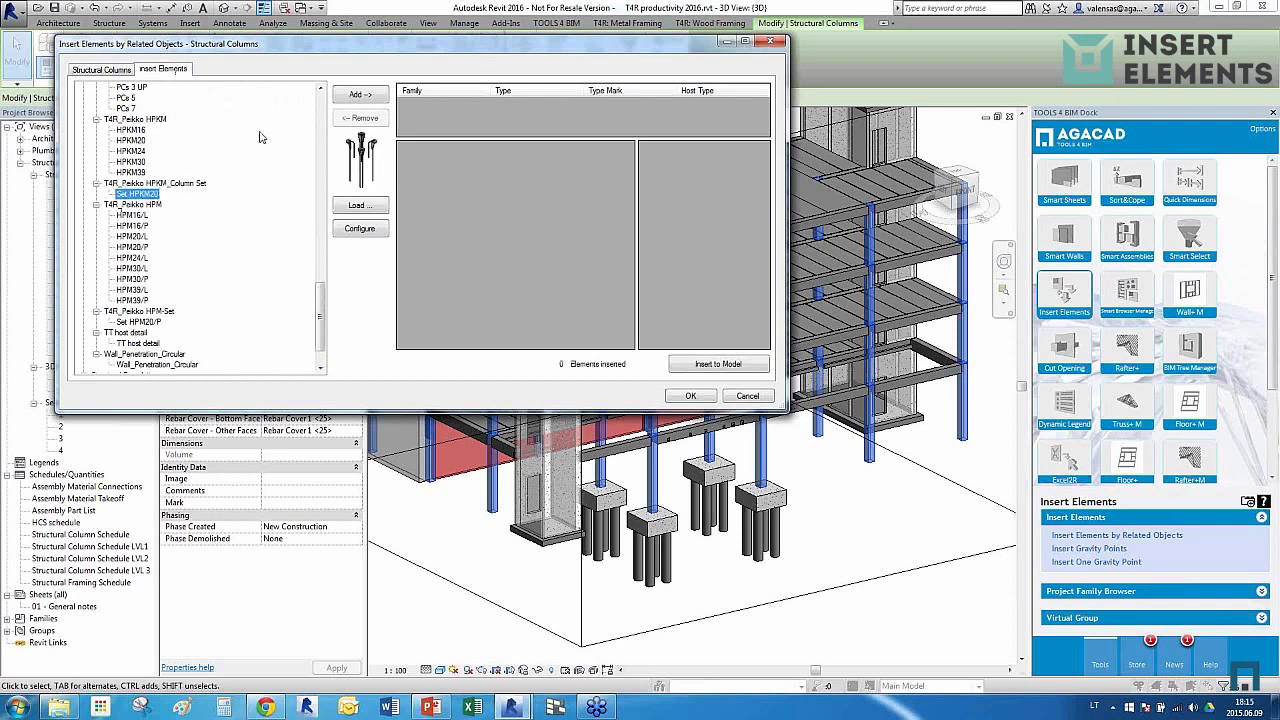
click(366, 95)
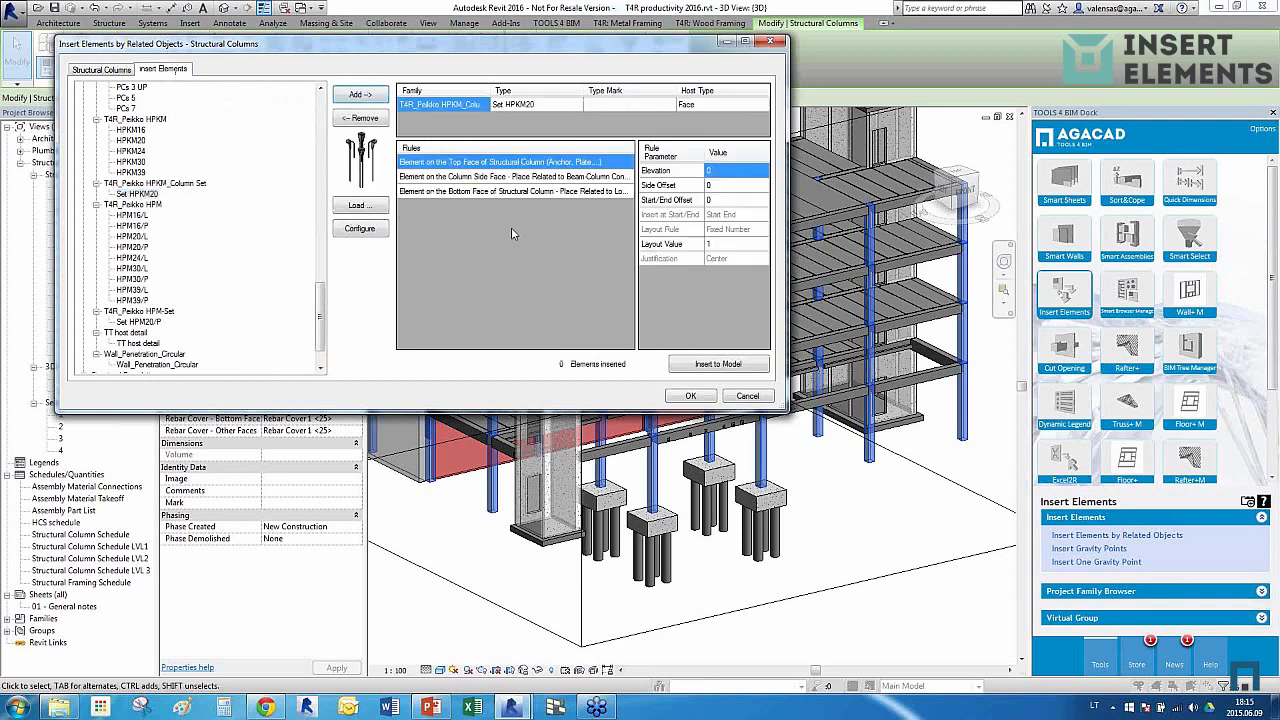
click(437, 212)
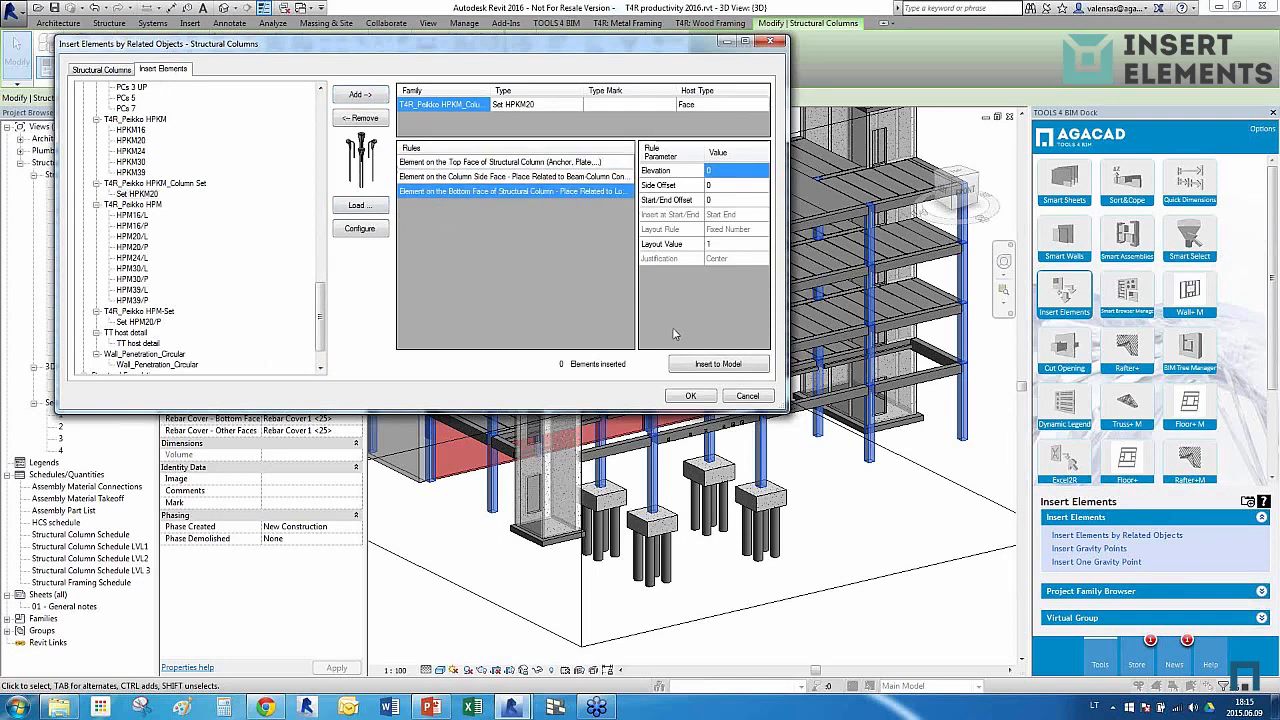
click(716, 365)
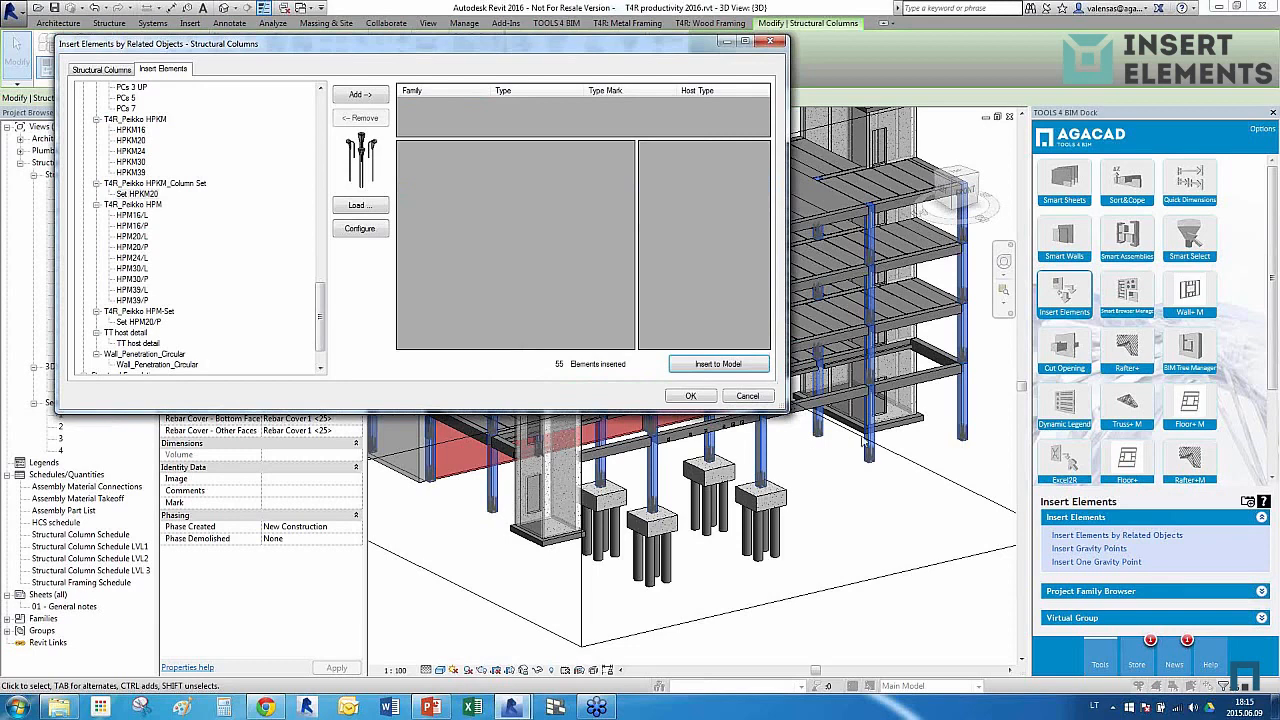
Insert the Peikko HPM set, type Set HPM20/P, on the top faces of the selected columns and finish the insertion
click(140, 322)
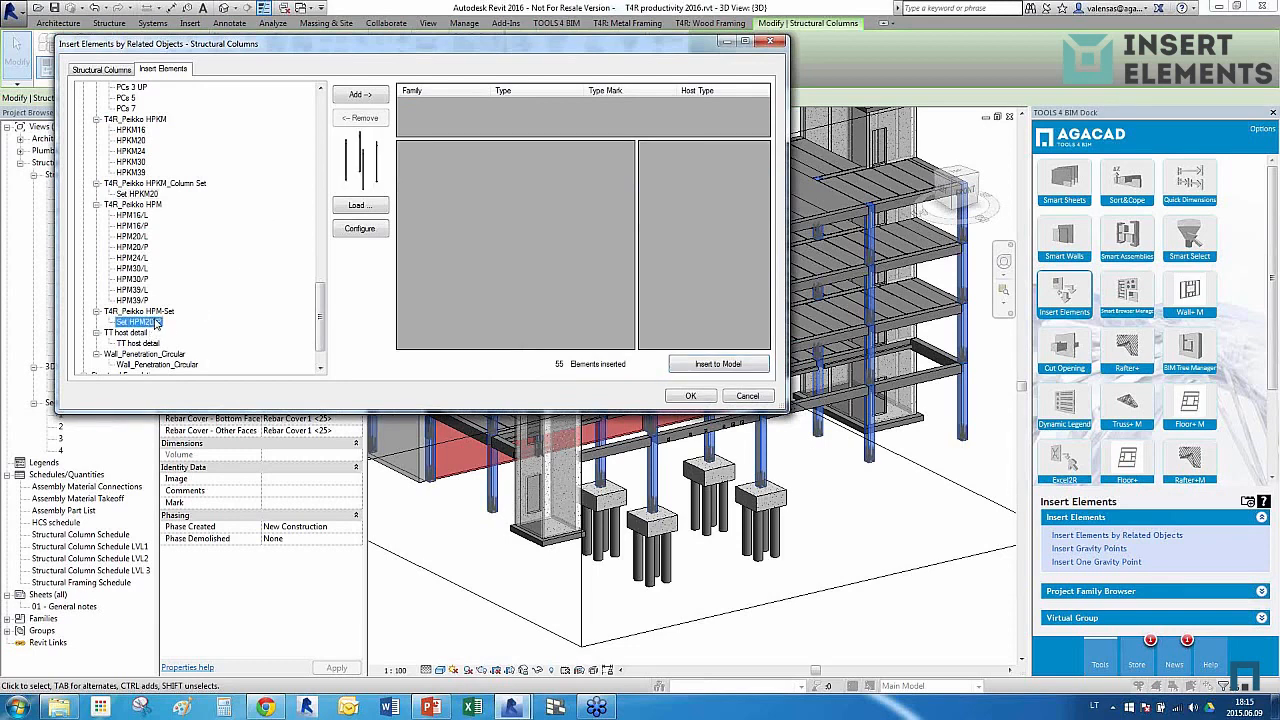
click(362, 96)
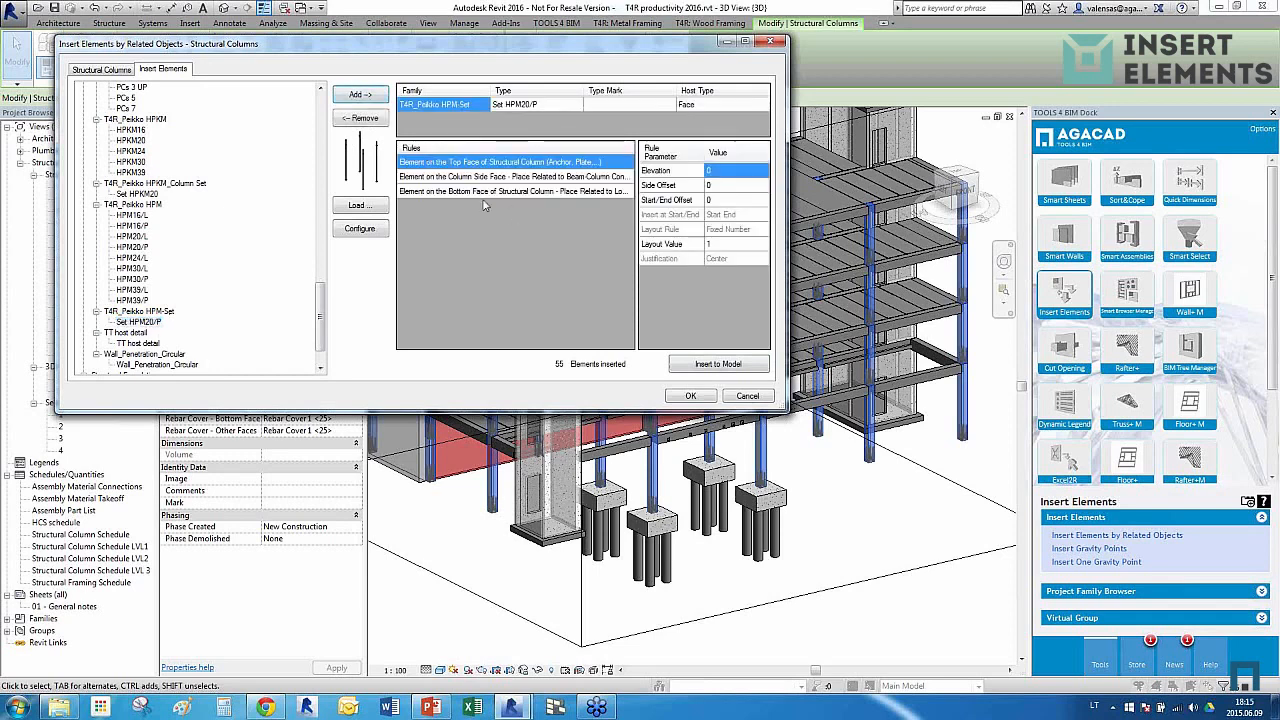
click(718, 365)
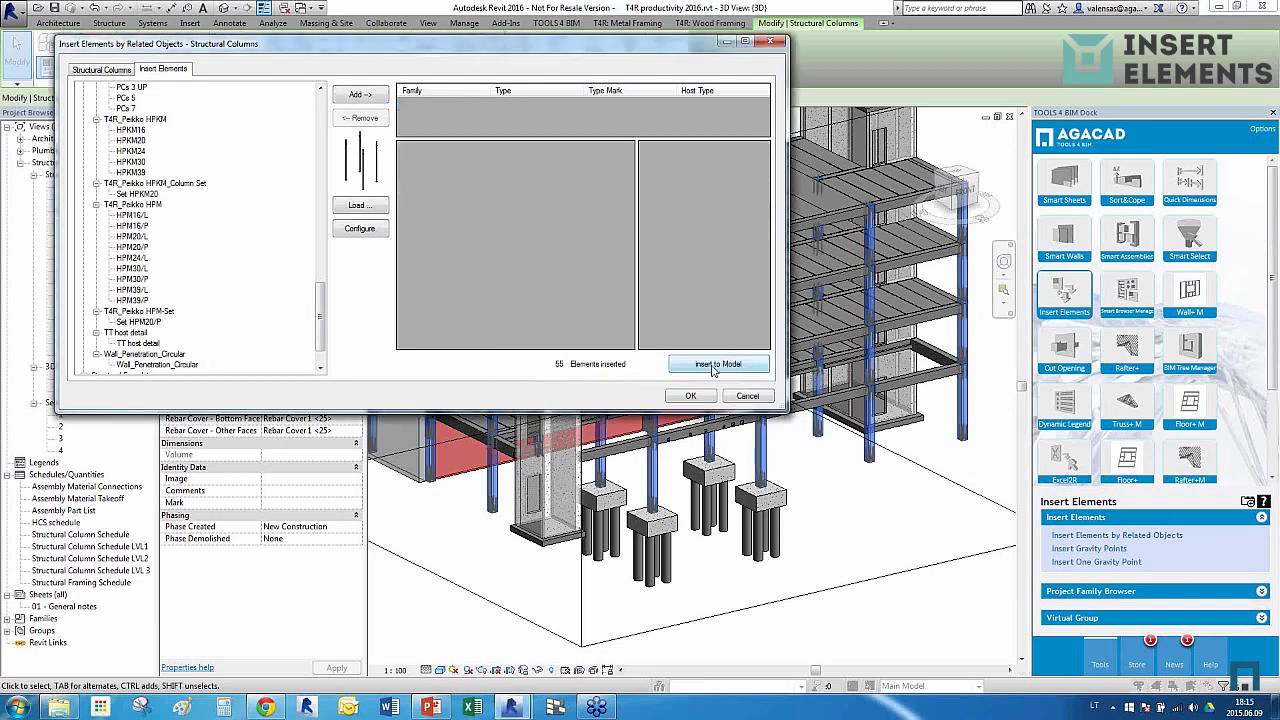
click(692, 397)
key(Escape)
Display the 3D view in the Wireframe visual style around the front columns and pile caps
scroll(815, 467, up, 3)
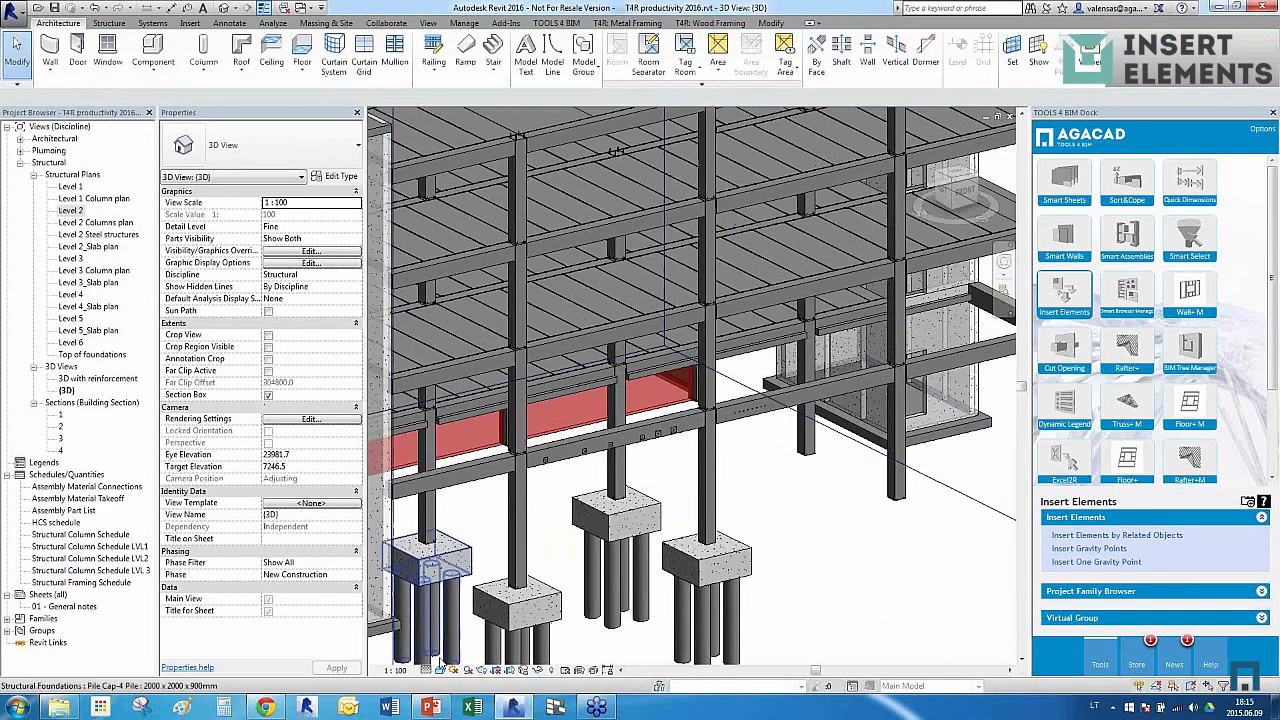
click(441, 670)
click(457, 590)
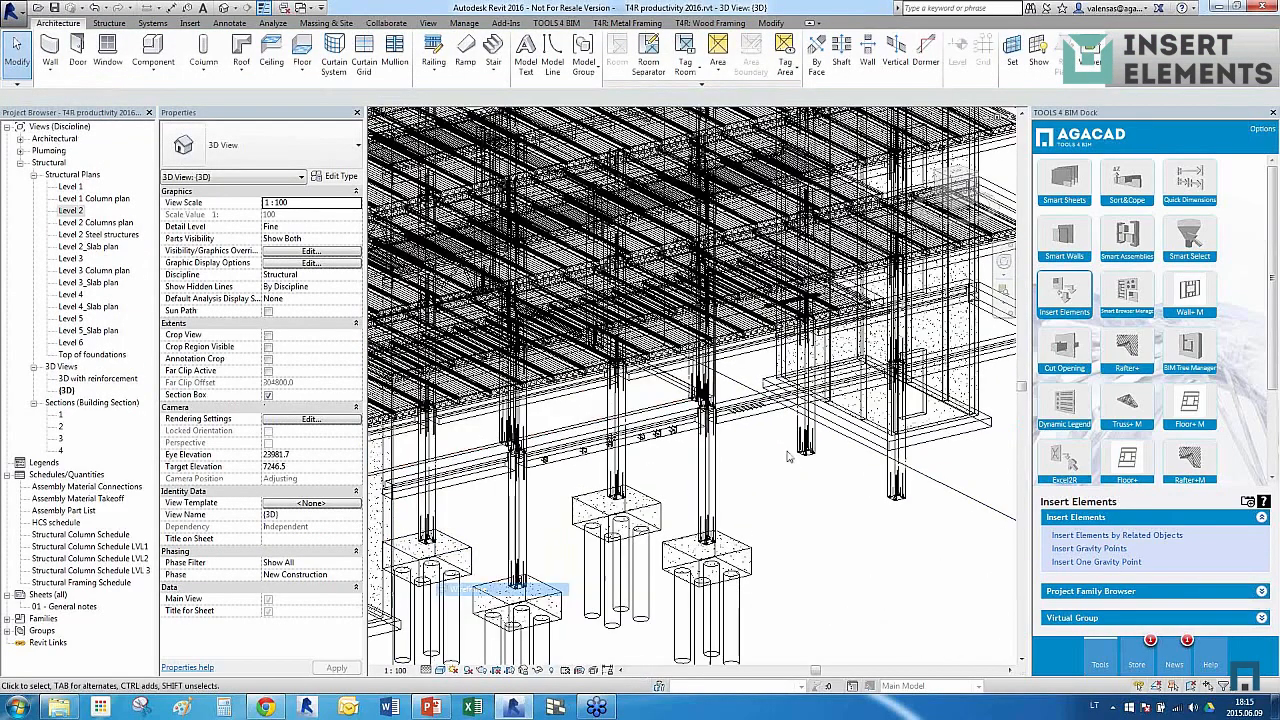
Examine the inserted column shoes and anchor bolts at the joint between a lower and an upper front column
scroll(712, 436, up, 2)
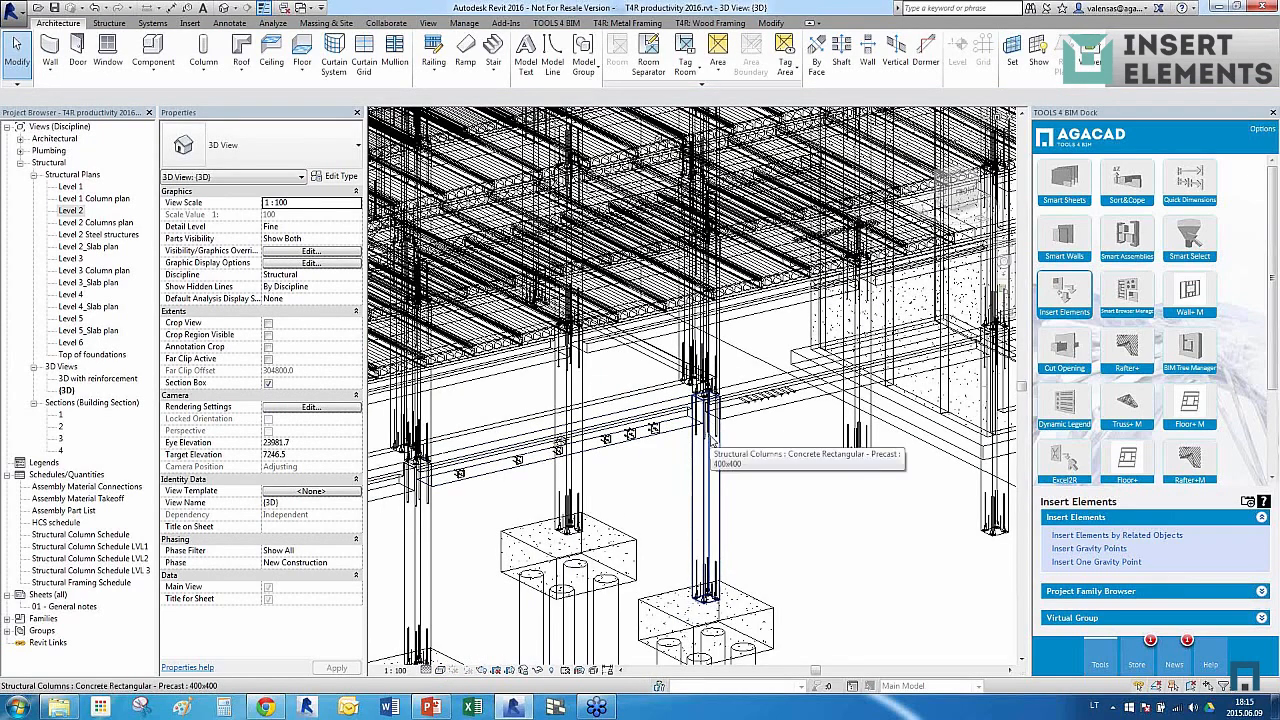
scroll(710, 430, up, 2)
click(714, 388)
scroll(714, 345, up, 4)
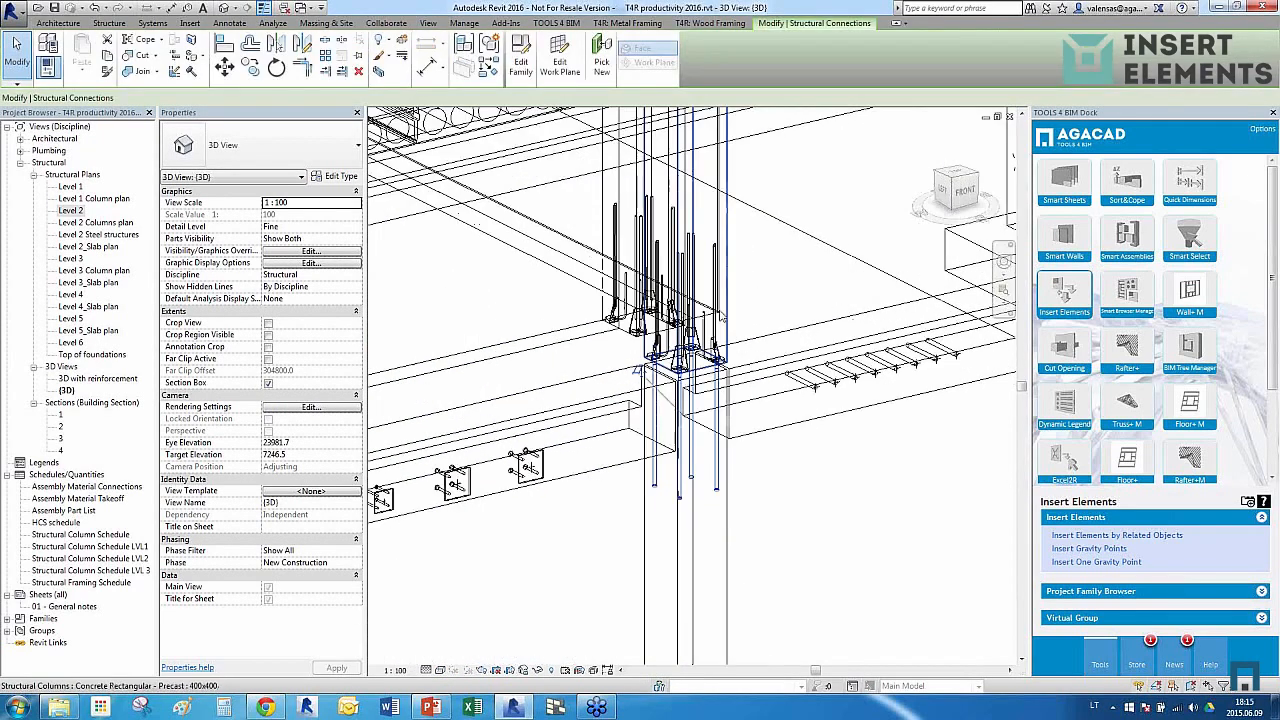
click(716, 344)
scroll(637, 413, down, 1)
key(Escape)
scroll(797, 457, down, 6)
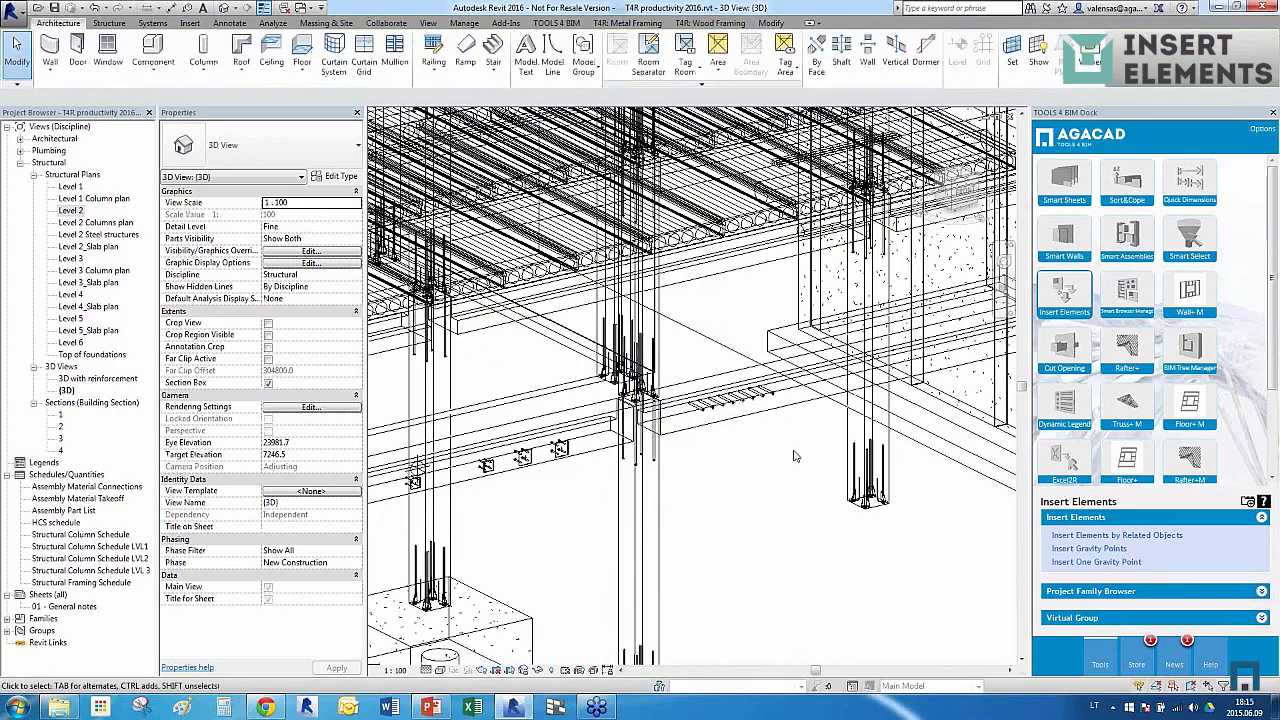
Review the connections throughout the building and set the 3D view's visual style to Shaded
shift+middle_drag(797, 457, 705, 405)
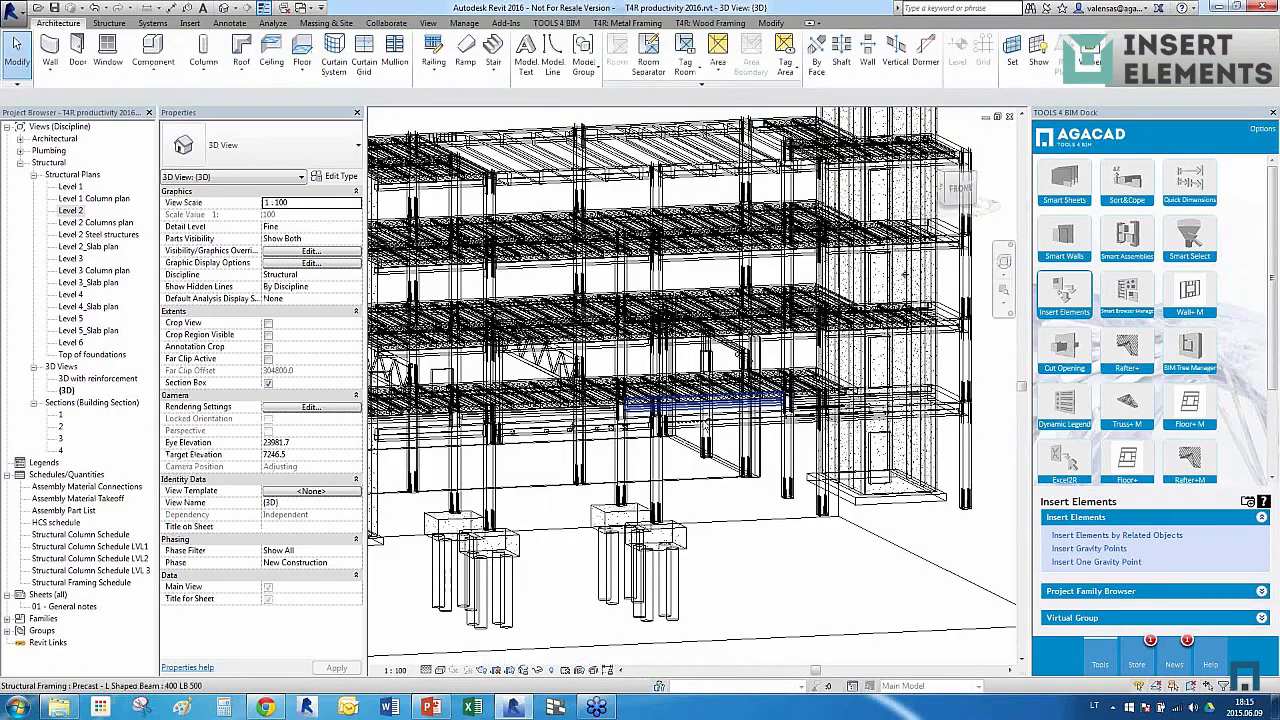
shift+middle_drag(640, 445, 600, 528)
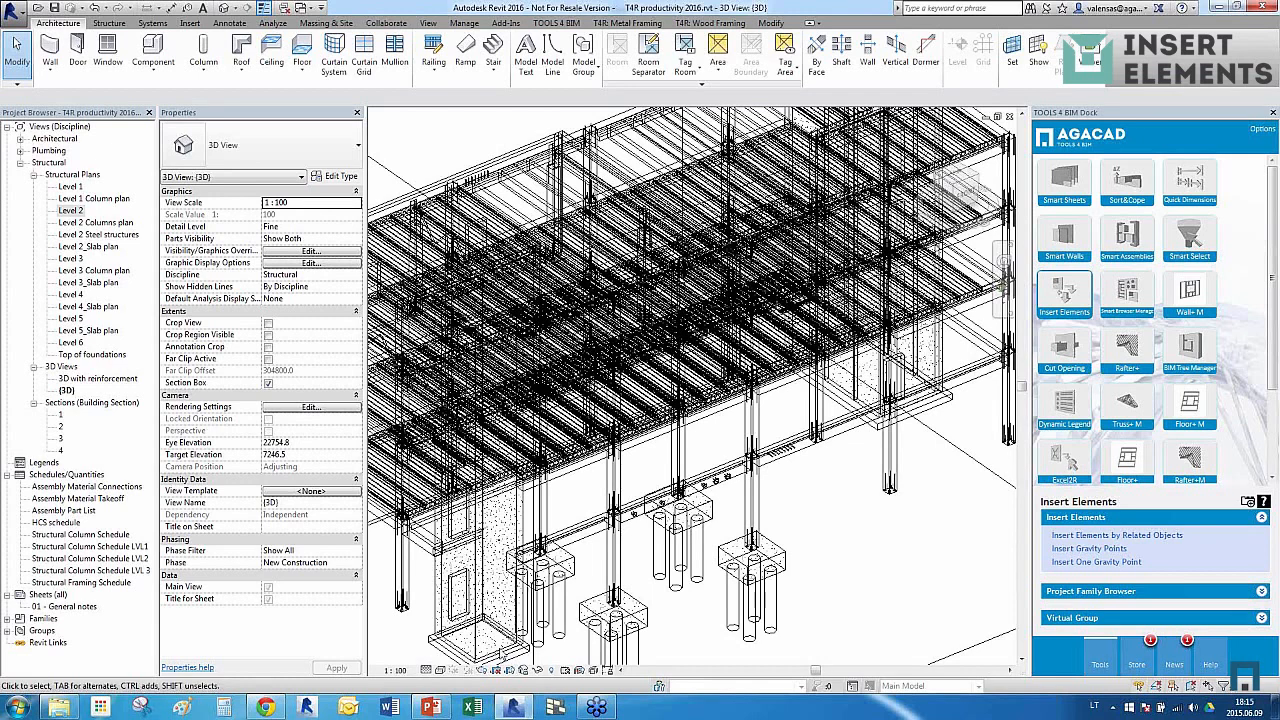
click(441, 670)
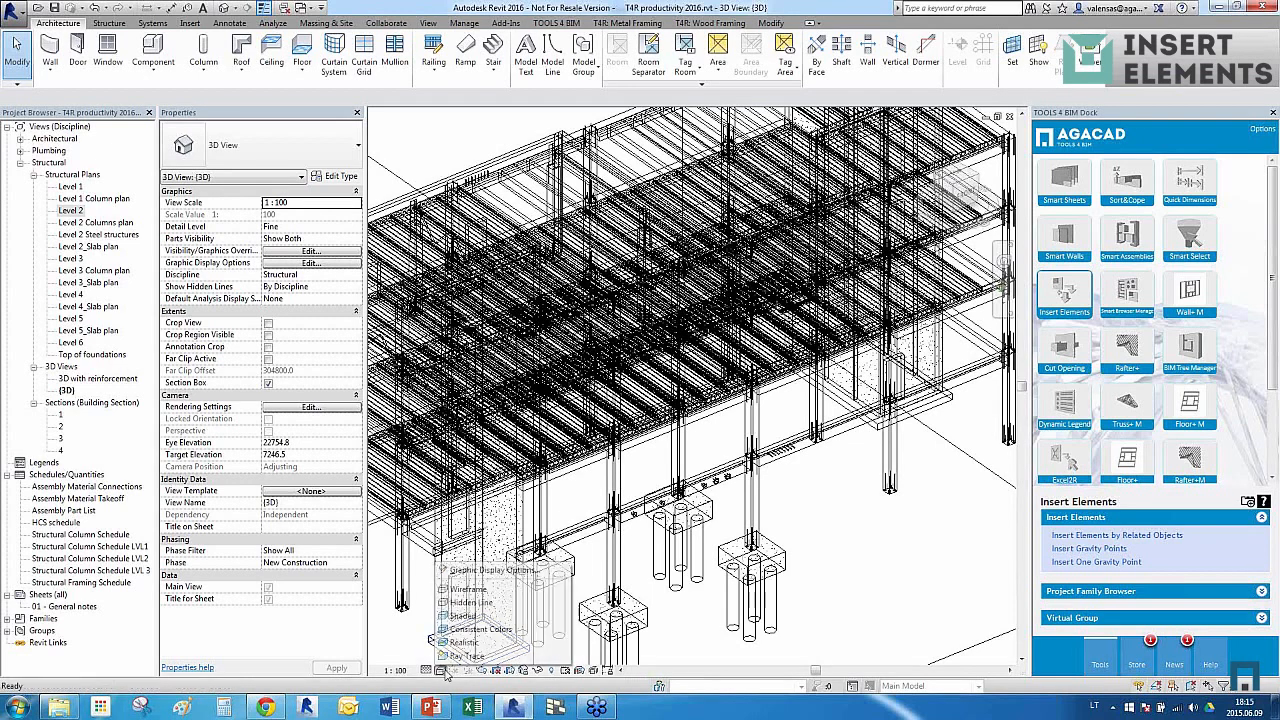
click(457, 616)
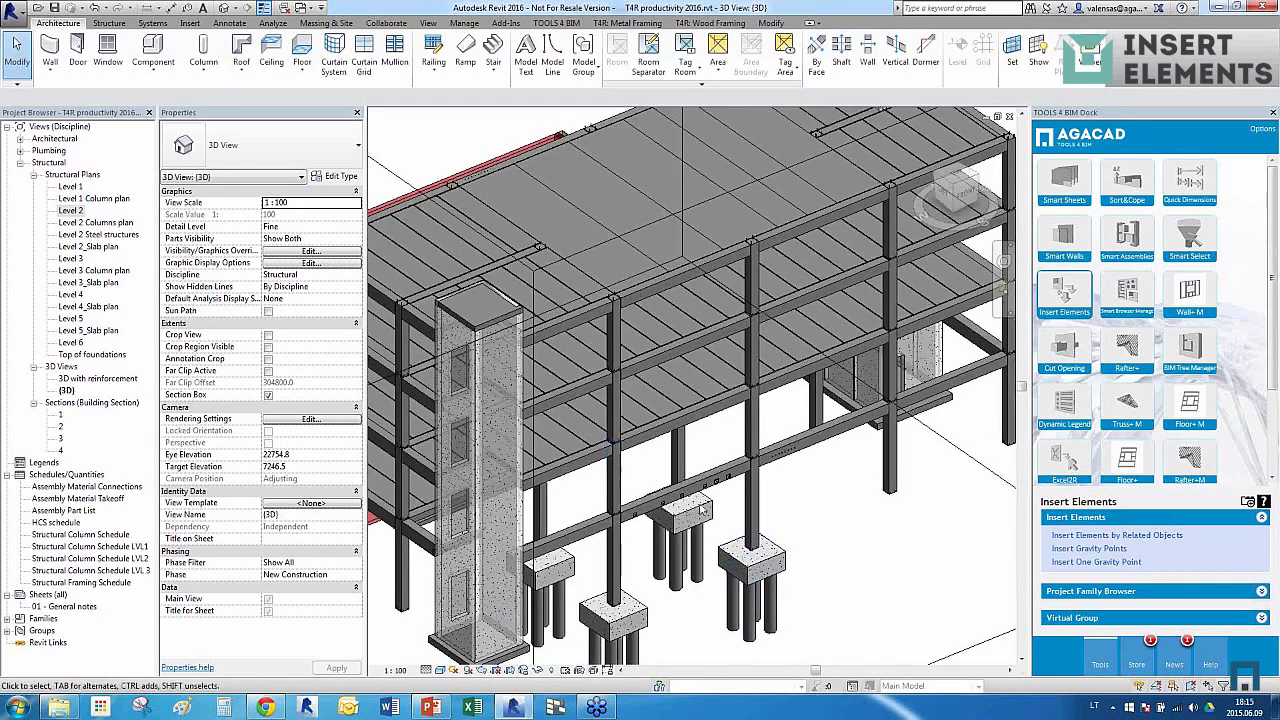
Select two adjacent precast double tees on the Level 5 roof and start inserting elements by related objects
scroll(633, 377, down, 5)
scroll(633, 377, up, 6)
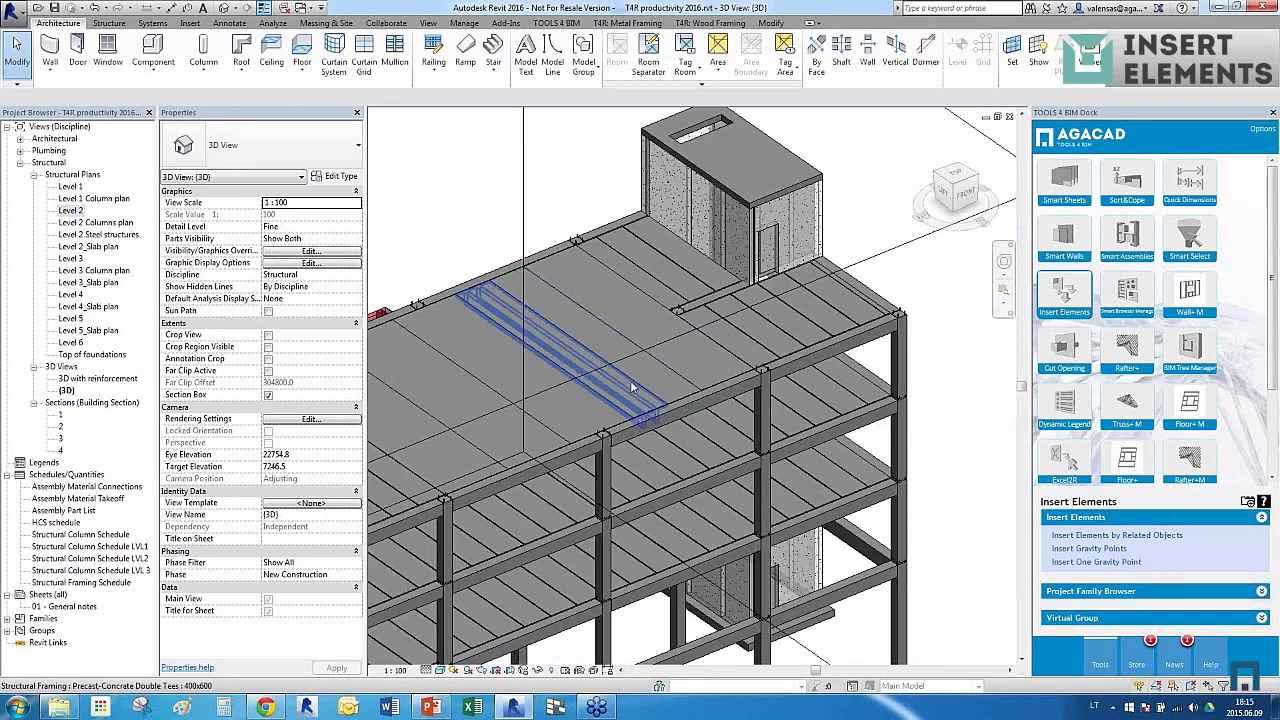
click(630, 380)
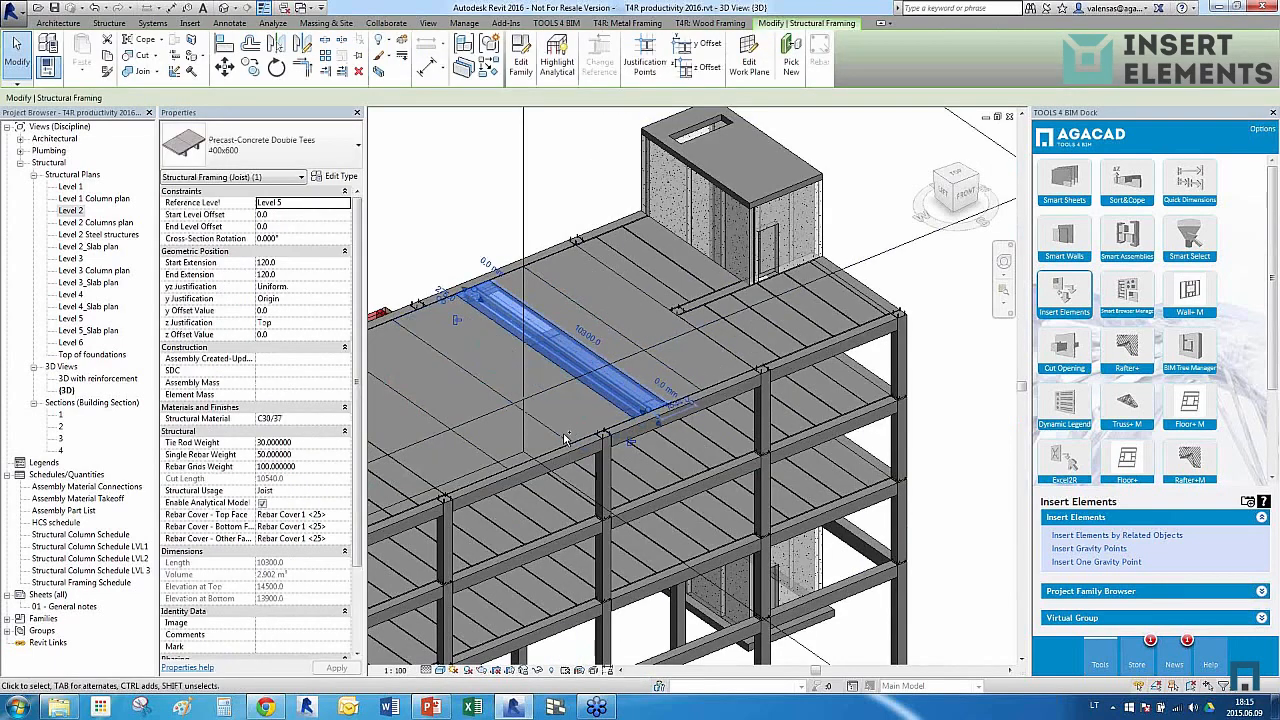
ctrl+click(488, 370)
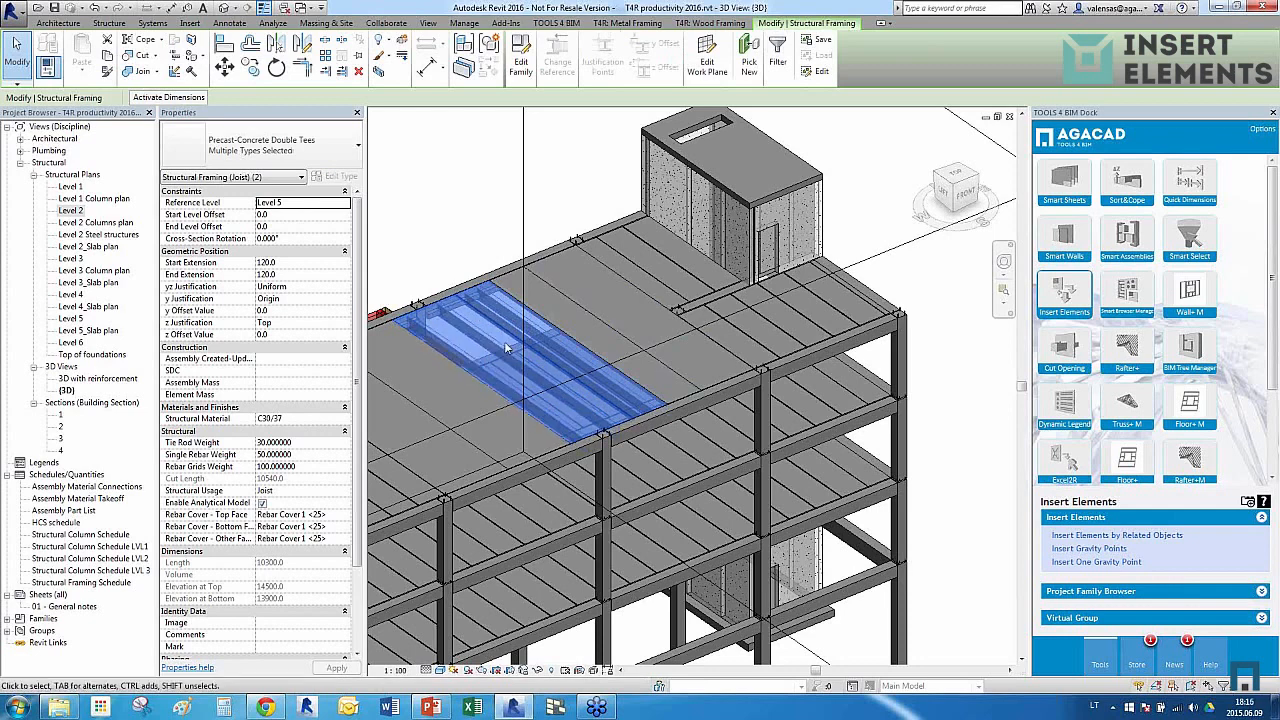
click(1102, 537)
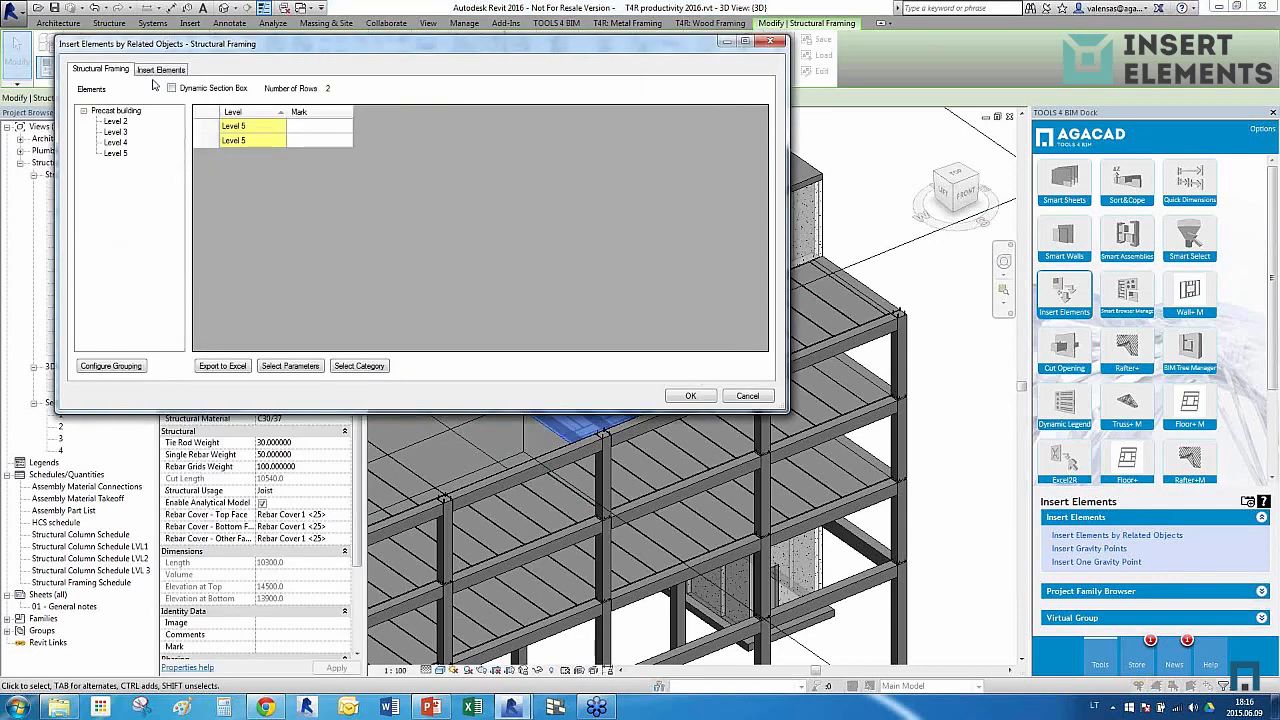
Add the structural connection 2xTT details, type 2xTT details, to the elements for insertion
click(162, 69)
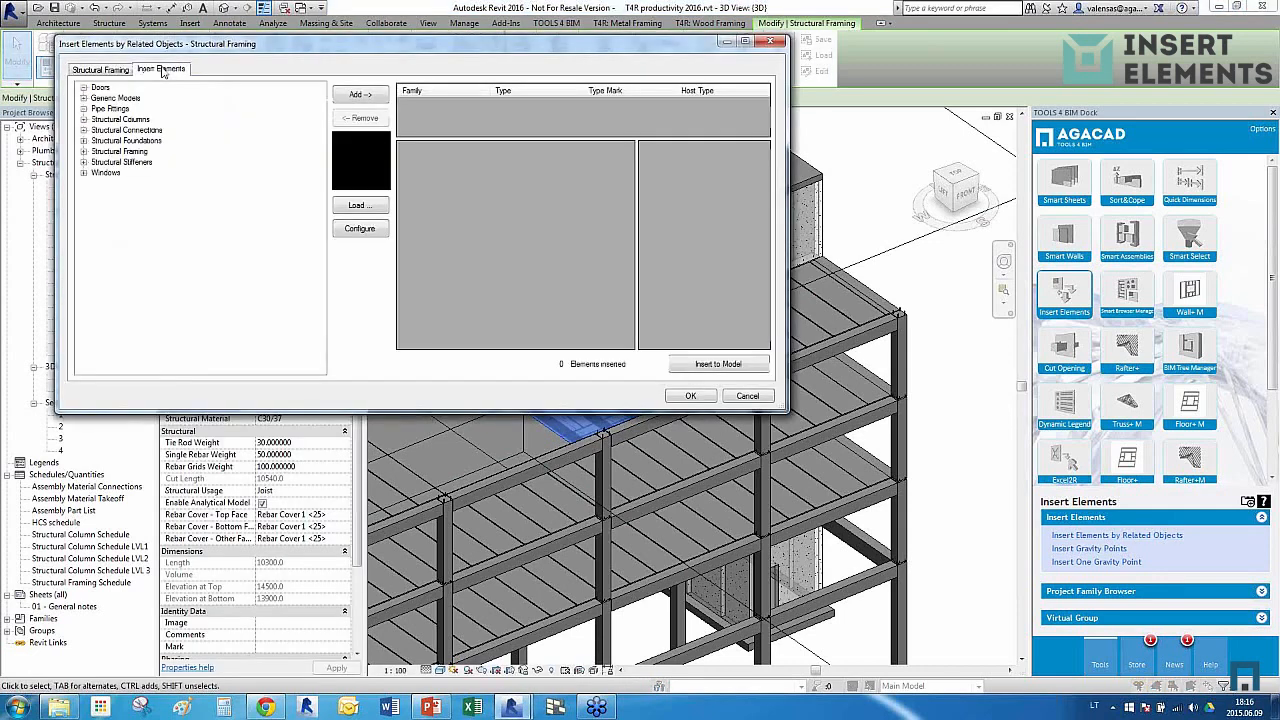
double_click(146, 150)
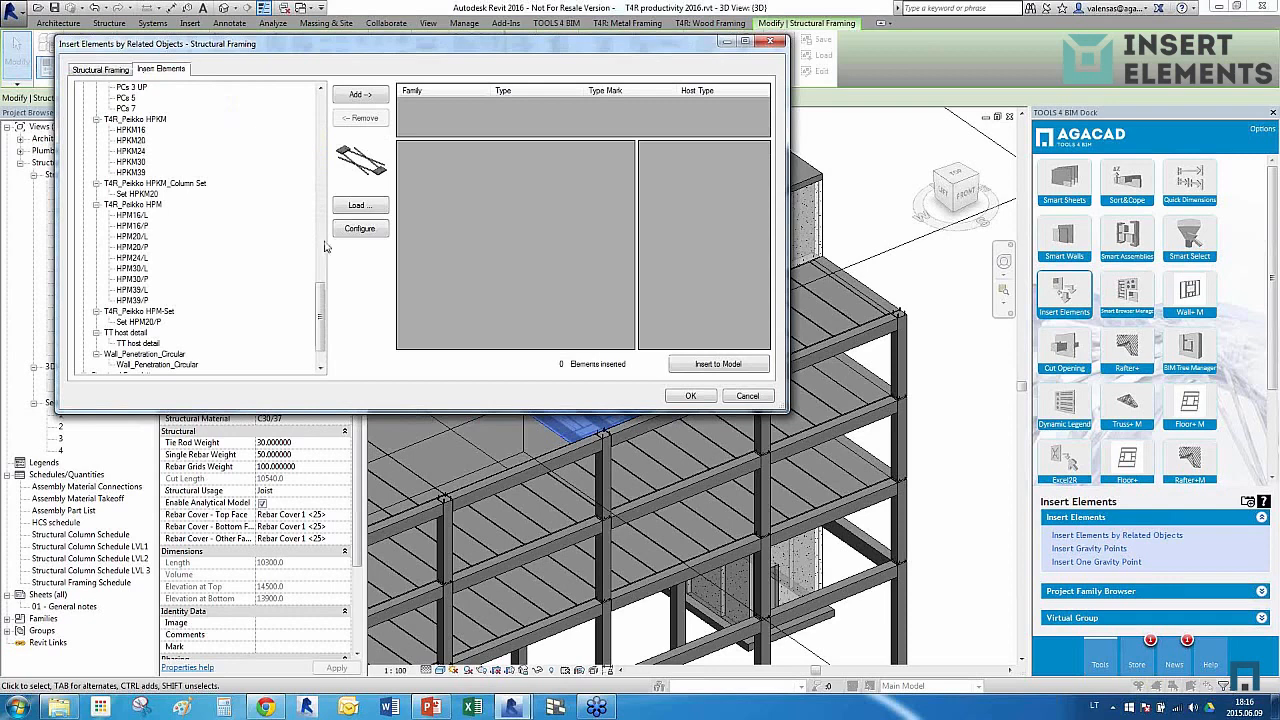
drag(321, 316, 335, 117)
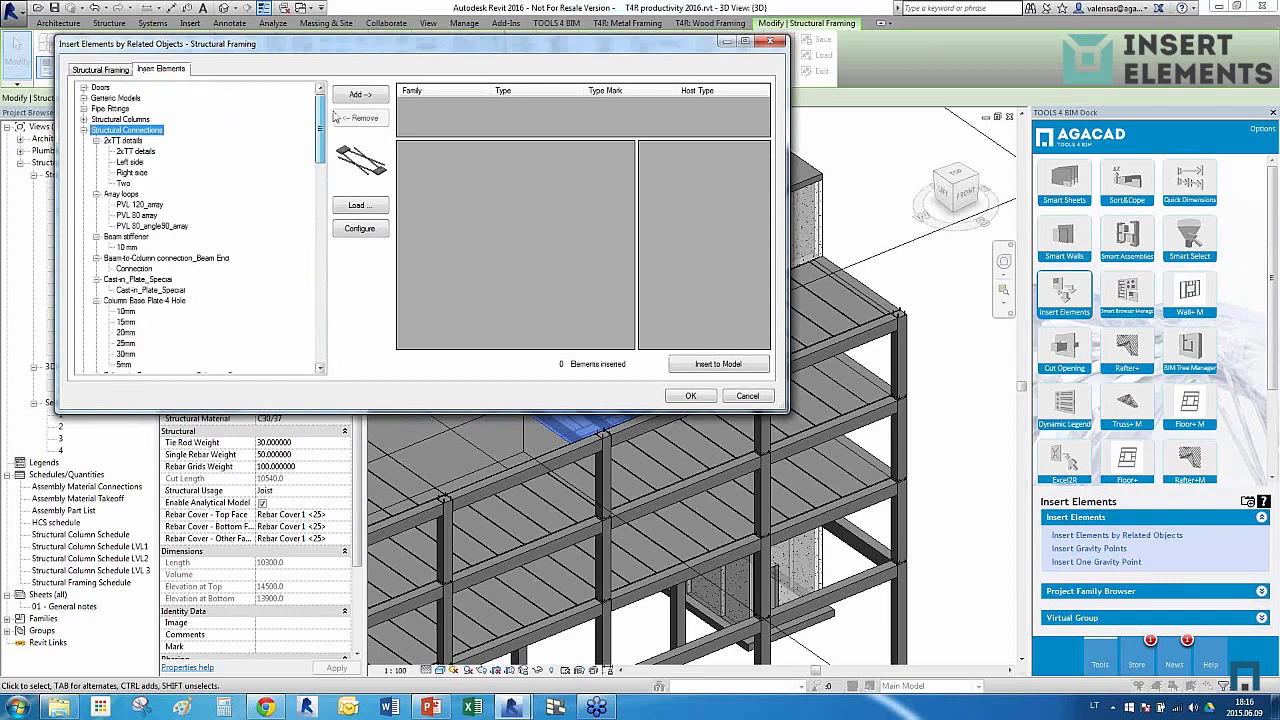
click(138, 151)
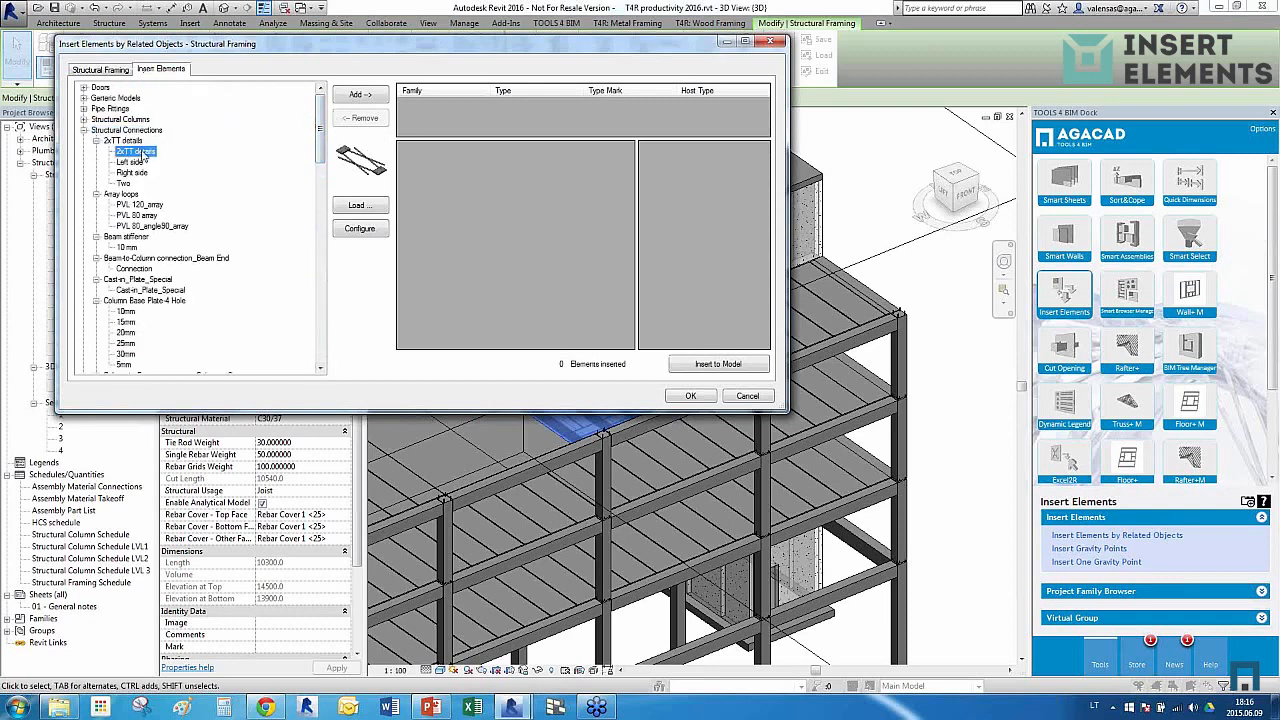
click(357, 96)
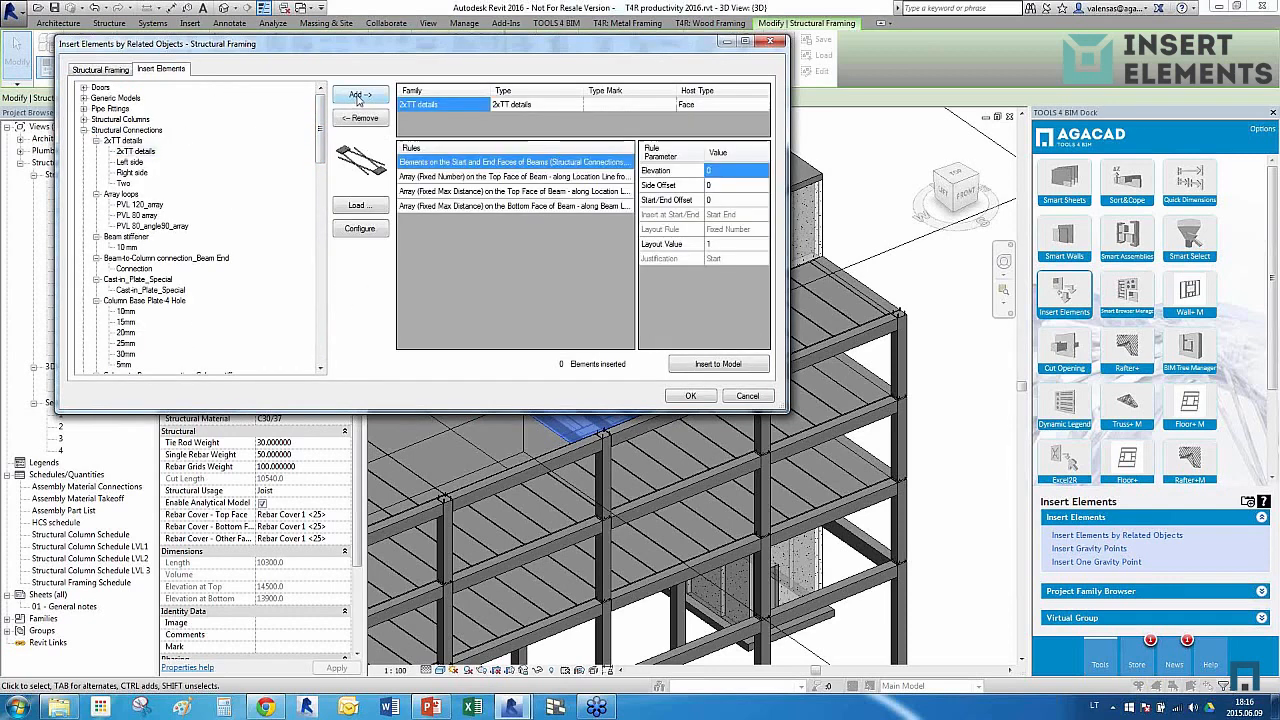
Insert the 2xTT details with the fixed-number array rule on the beams' top faces, start/end offset 200 and layout value 10
click(480, 177)
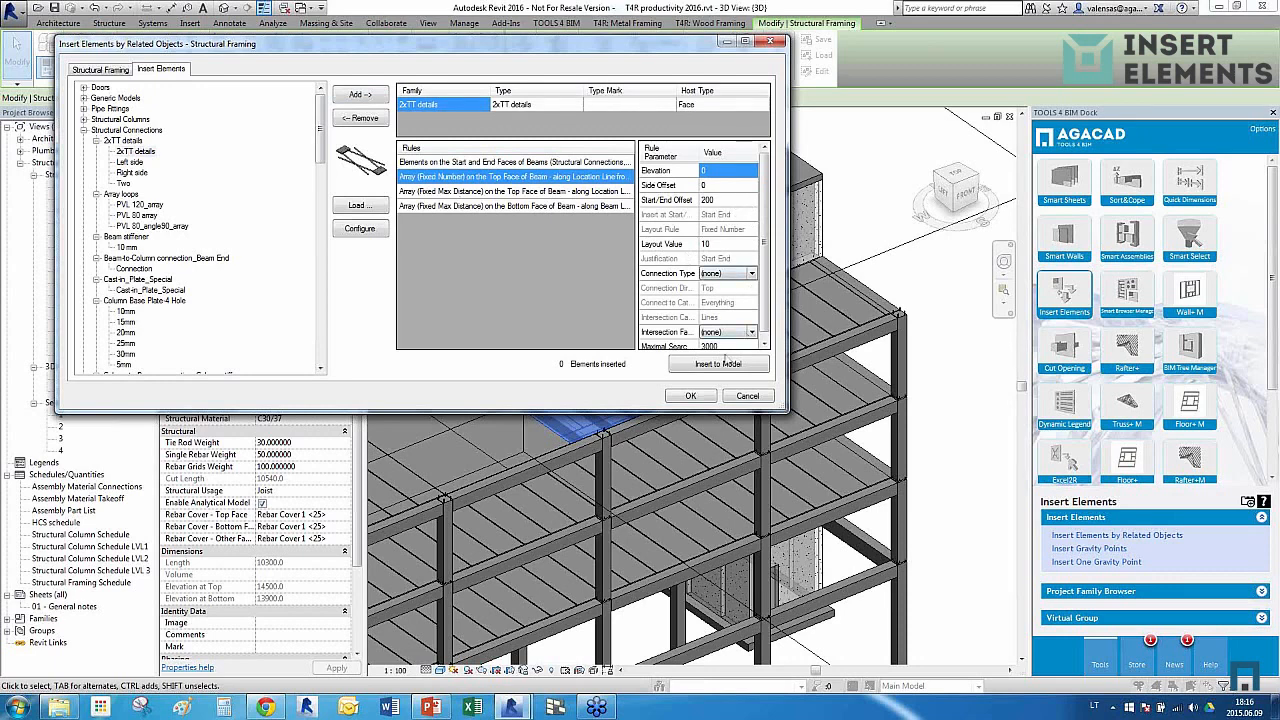
click(716, 365)
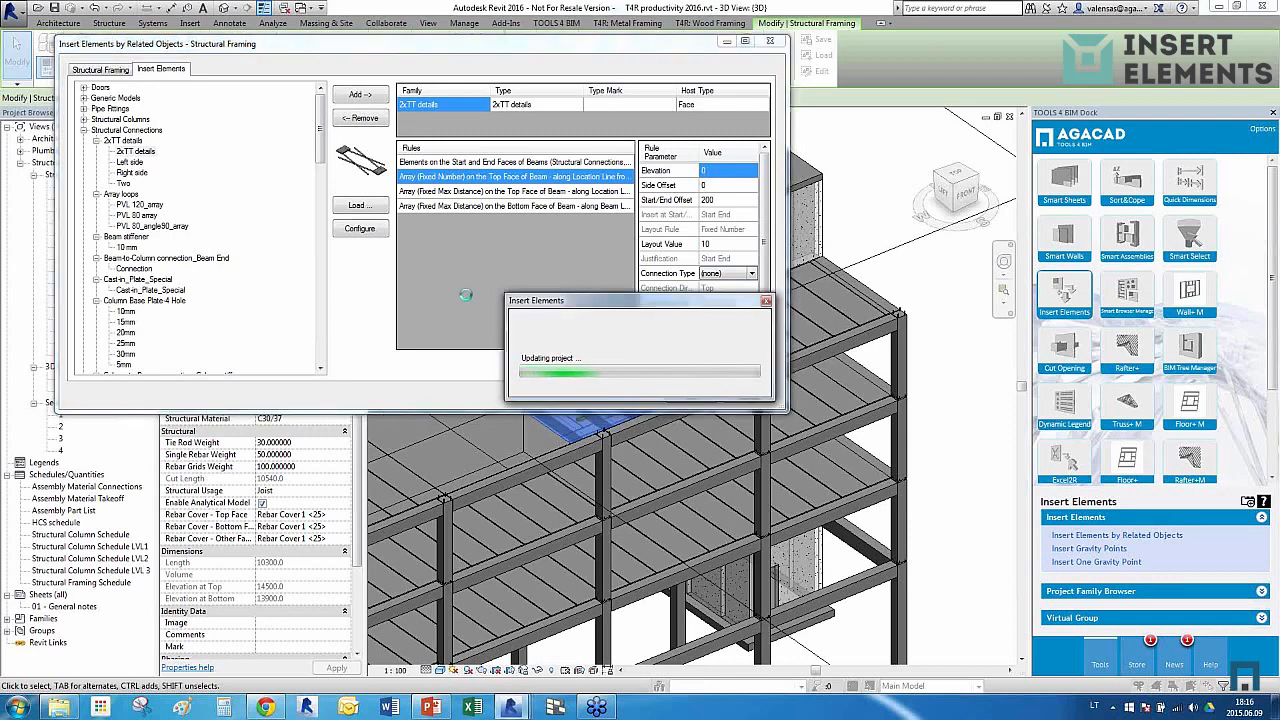
click(690, 396)
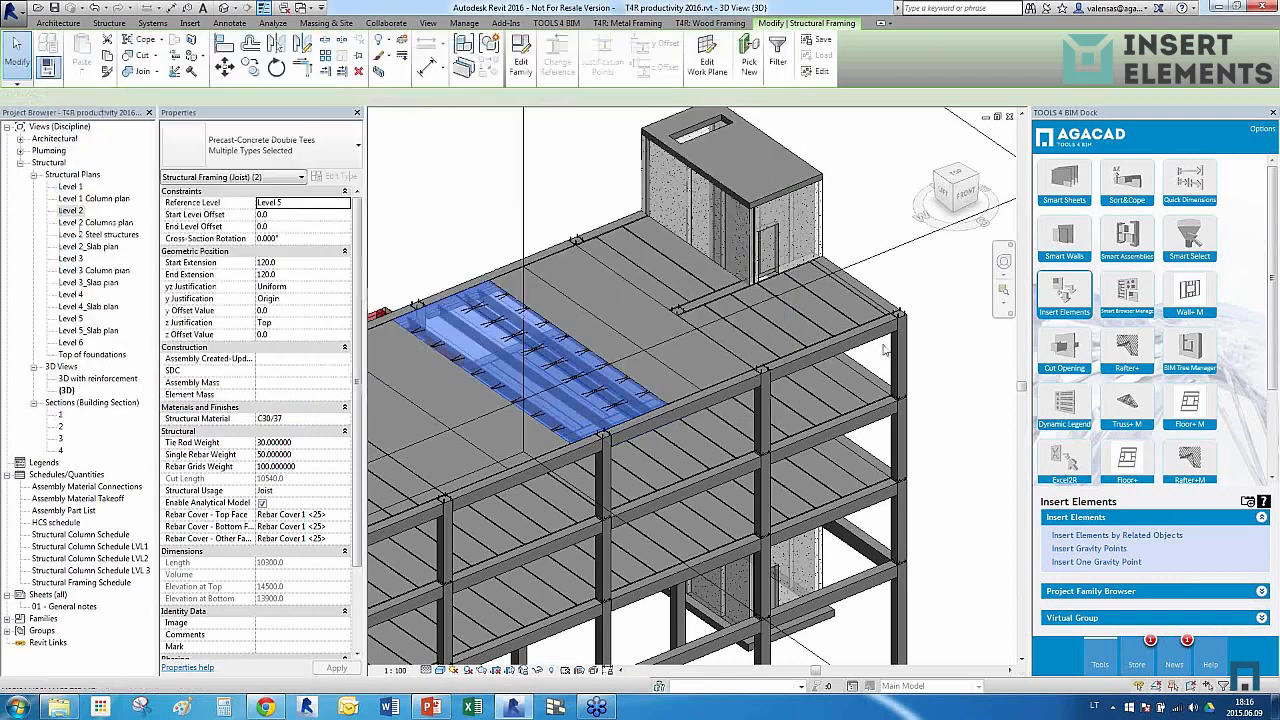
key(Escape)
Examine the inserted 2xTT details along the double-tee joints and the column connections above the pile caps
scroll(430, 338, up, 2)
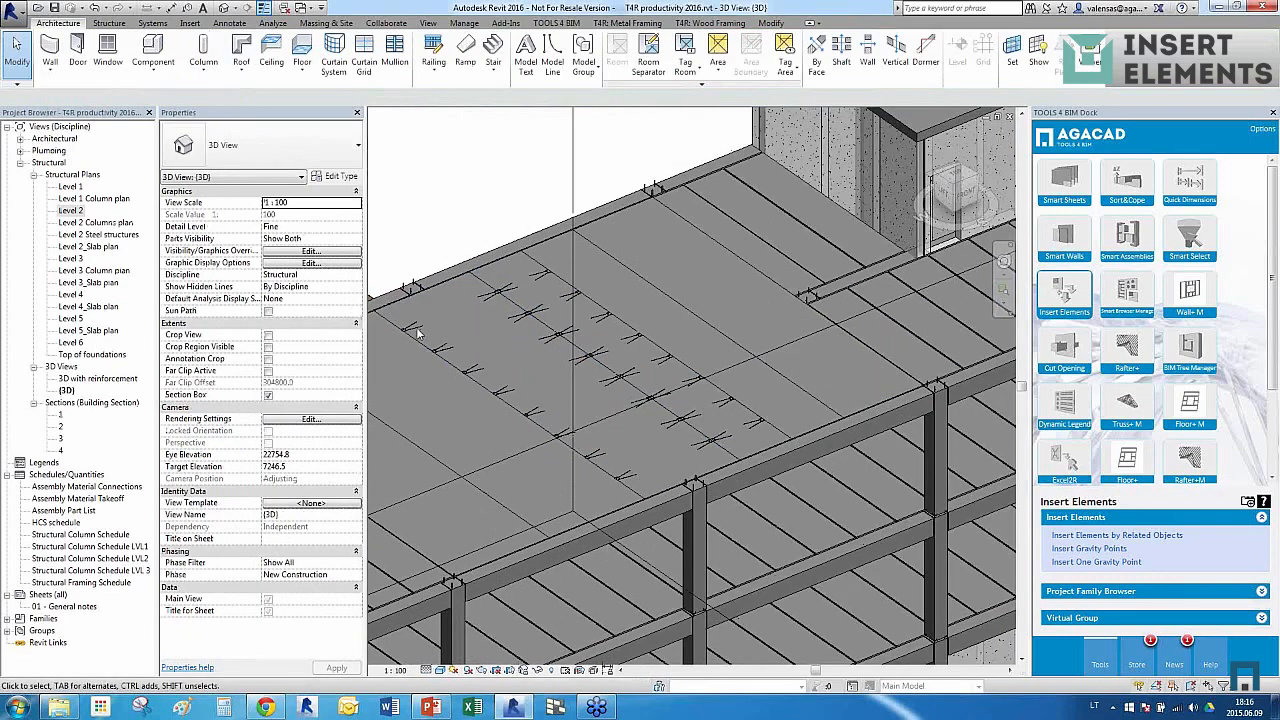
click(406, 336)
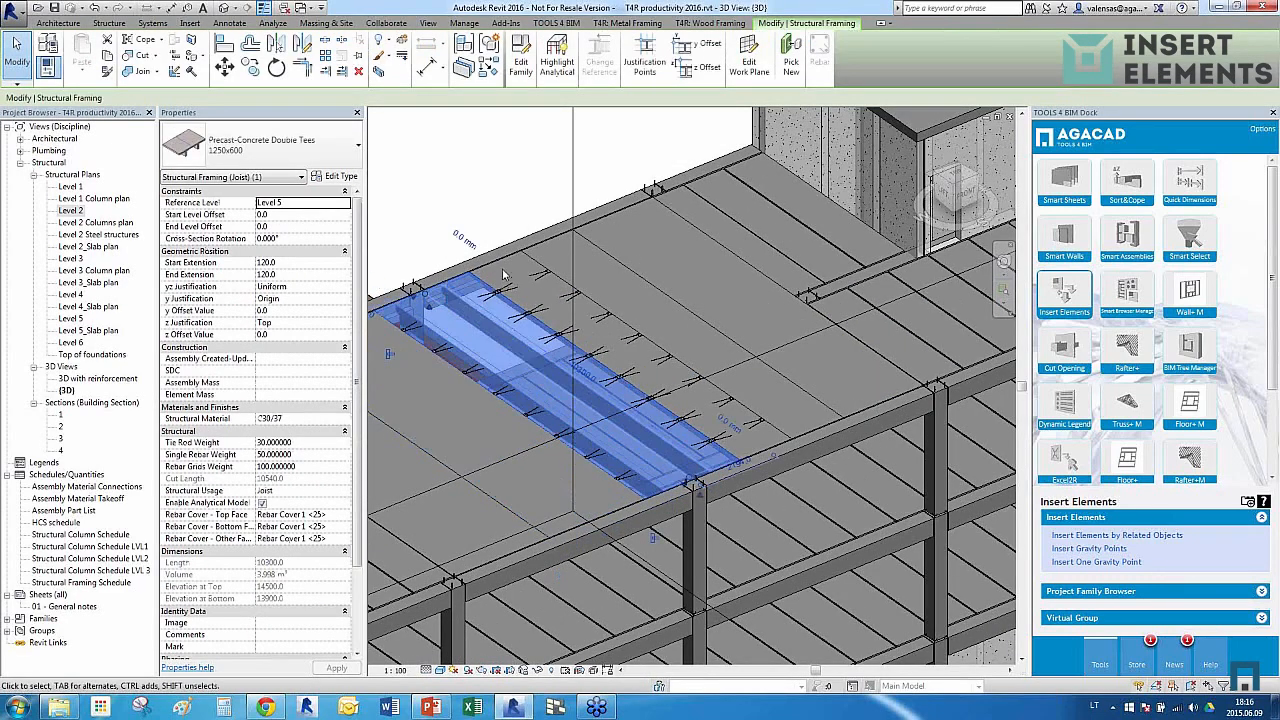
click(540, 275)
key(Escape)
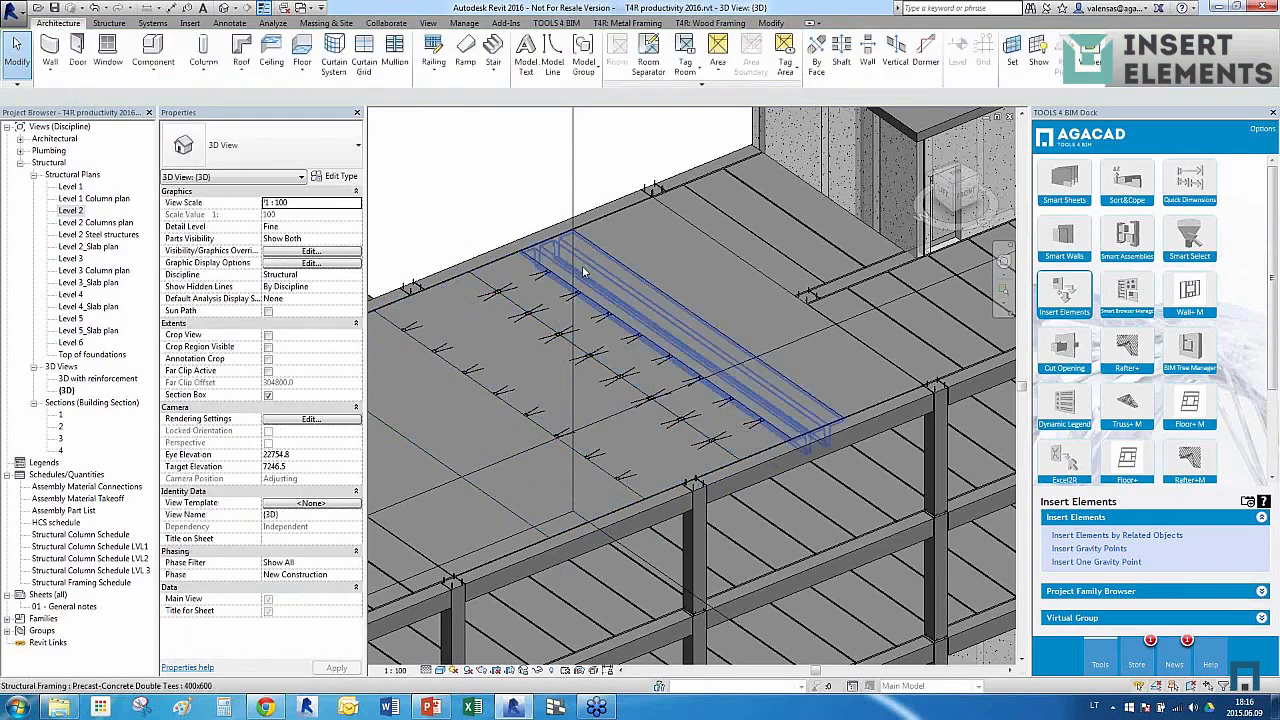
scroll(672, 370, down, 3)
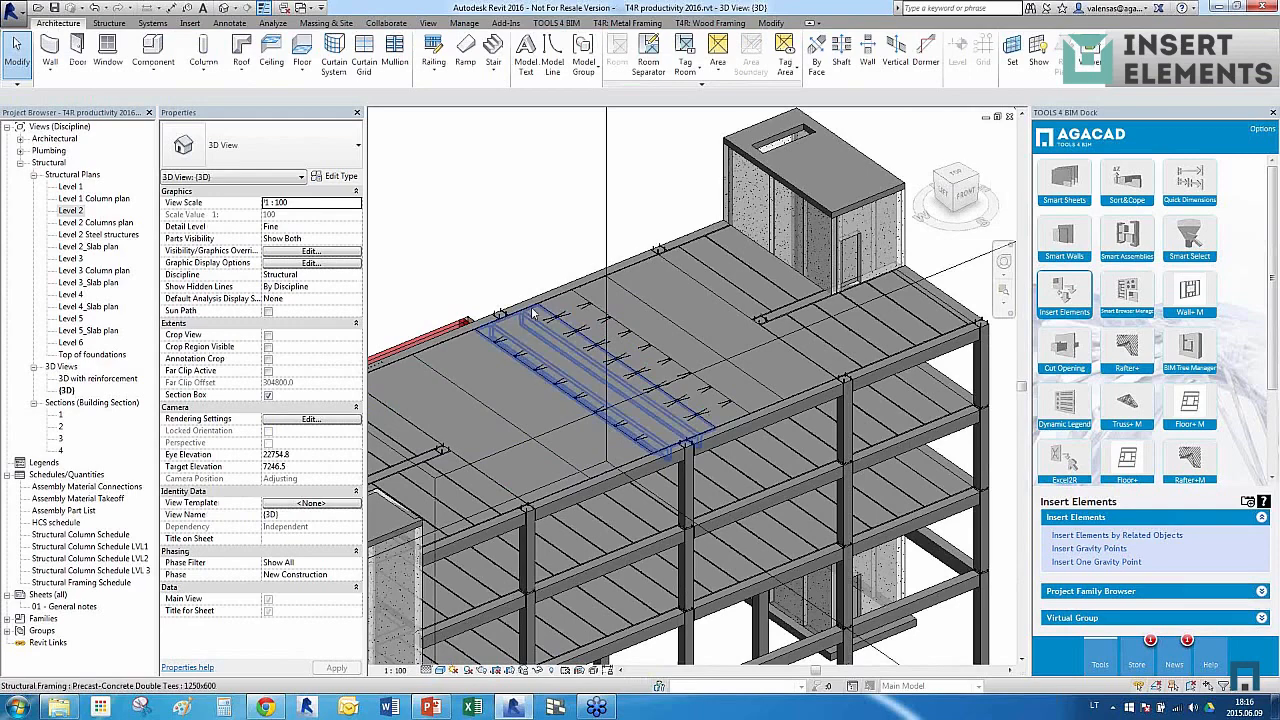
scroll(672, 252, down, 5)
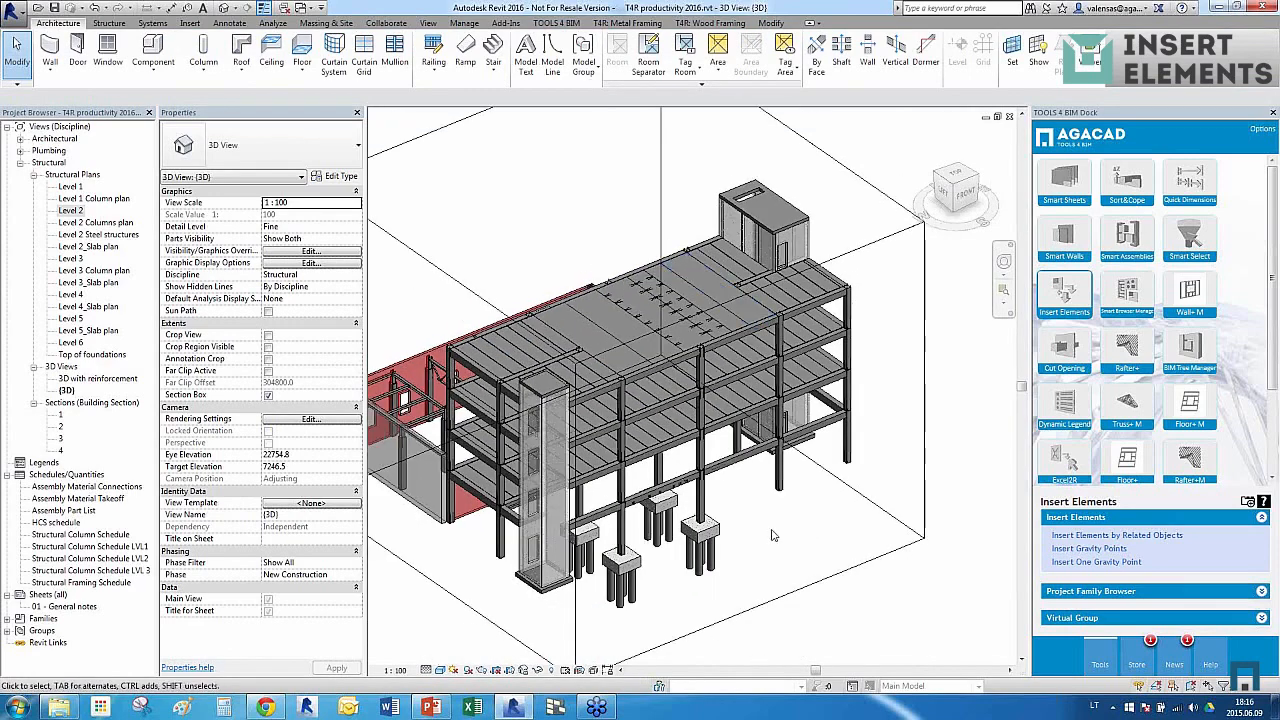
scroll(665, 530, up, 5)
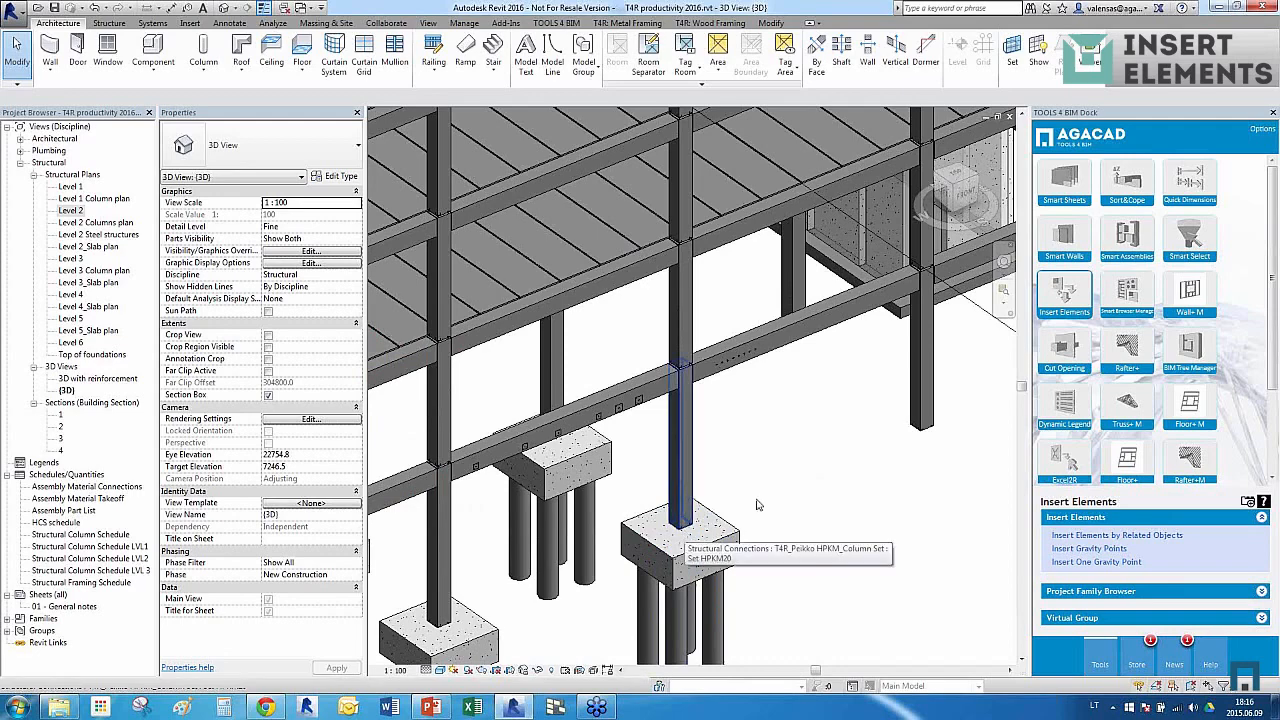
scroll(838, 510, down, 5)
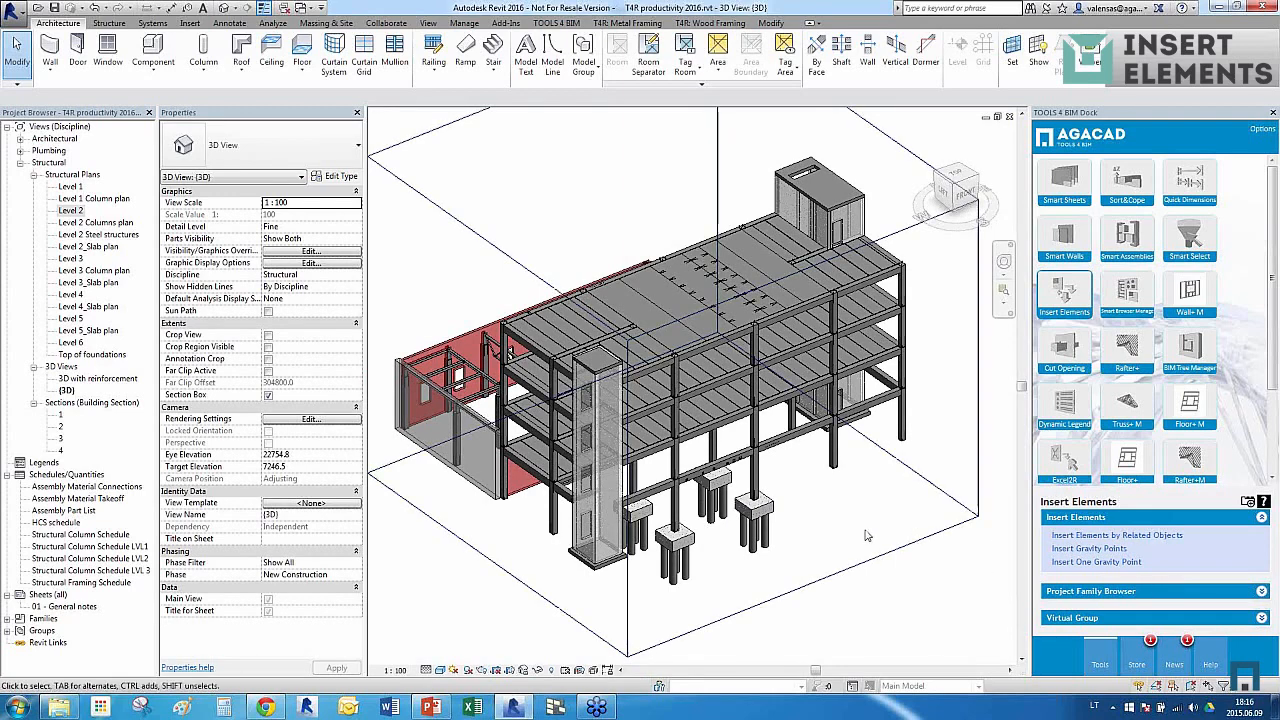
shift+middle_drag(846, 540, 842, 517)
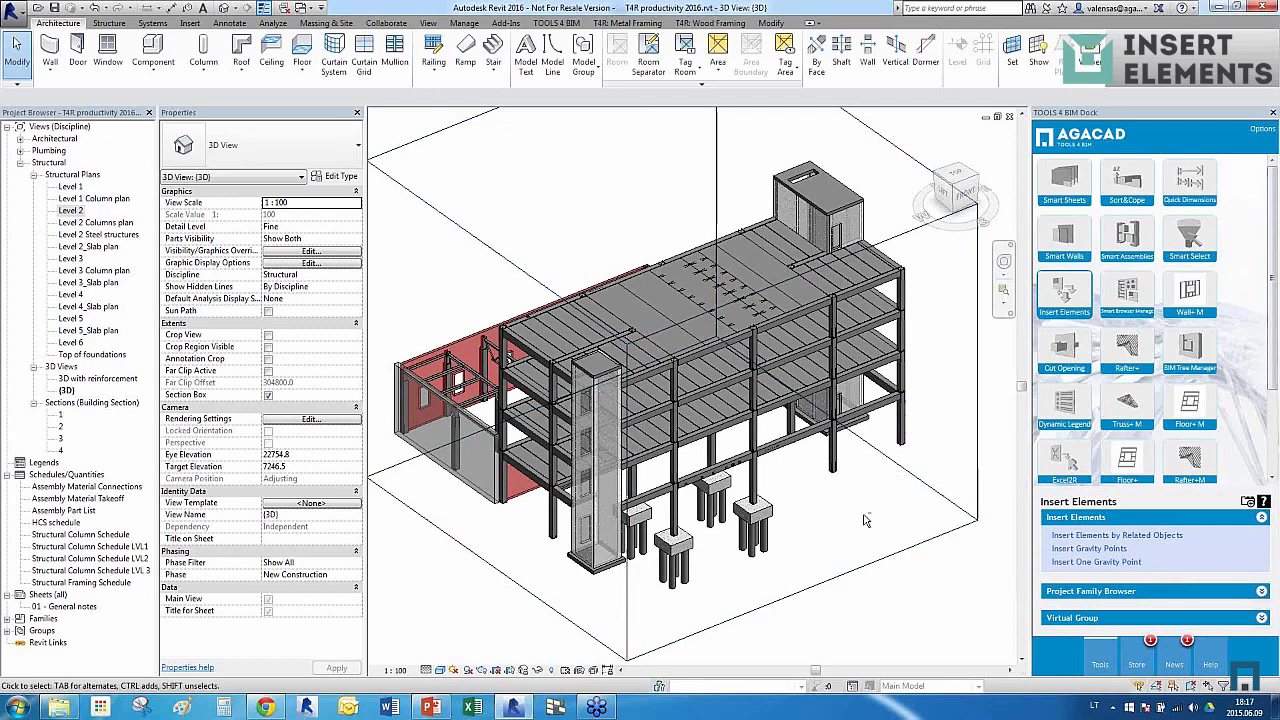
Examine the oval duct and the other services passing through the precast core walls at the building's base
shift+middle_drag(870, 512, 785, 445)
scroll(773, 452, up, 3)
scroll(774, 450, up, 3)
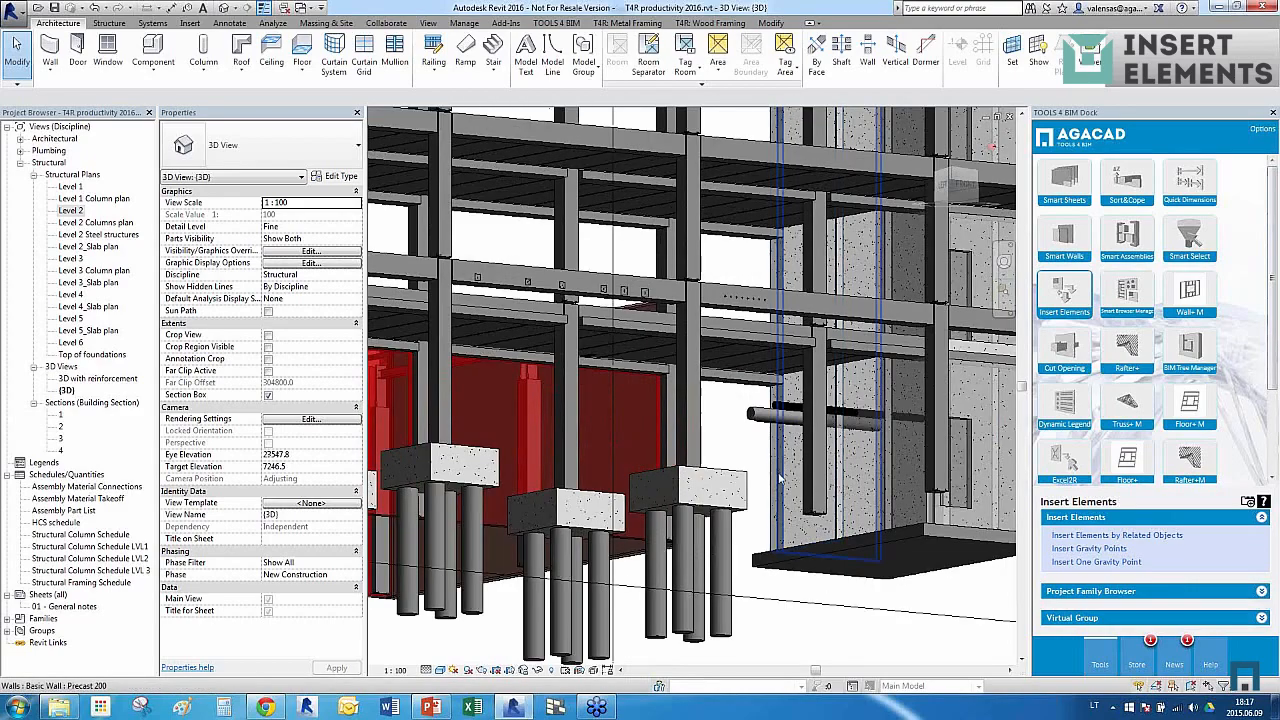
click(771, 489)
shift+middle_drag(771, 489, 870, 407)
scroll(870, 407, up, 2)
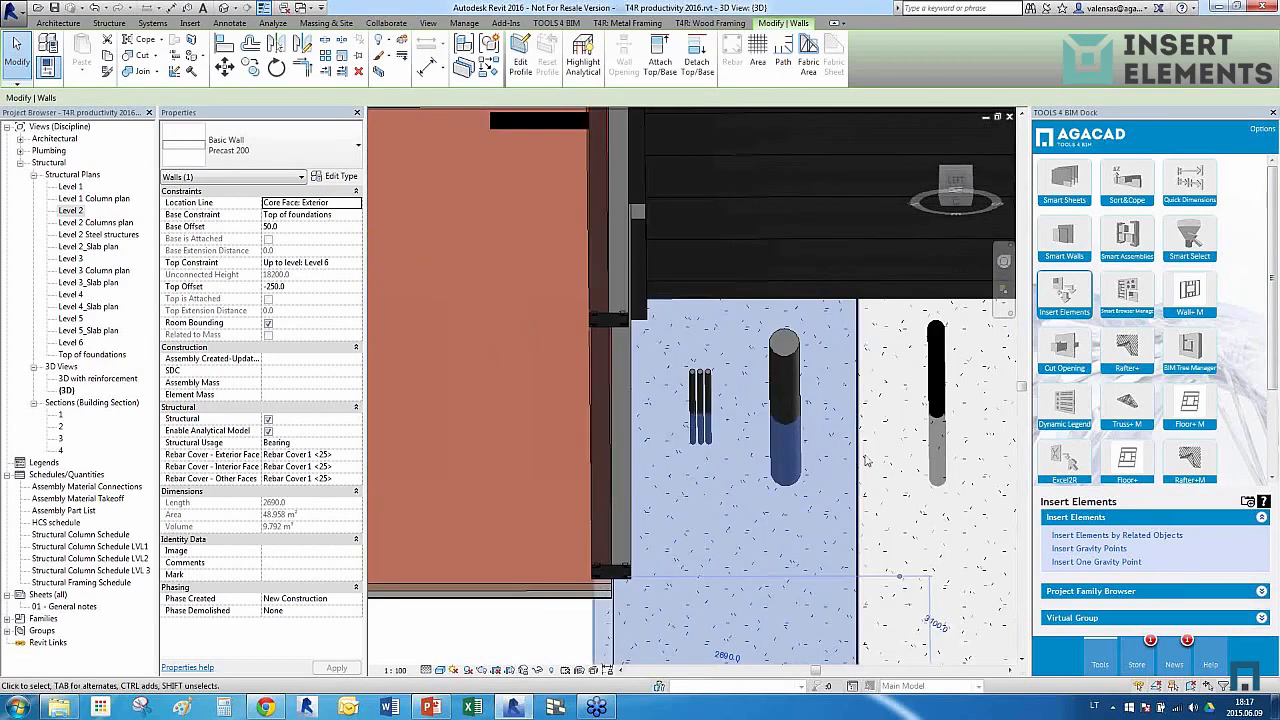
click(797, 357)
scroll(785, 395, down, 2)
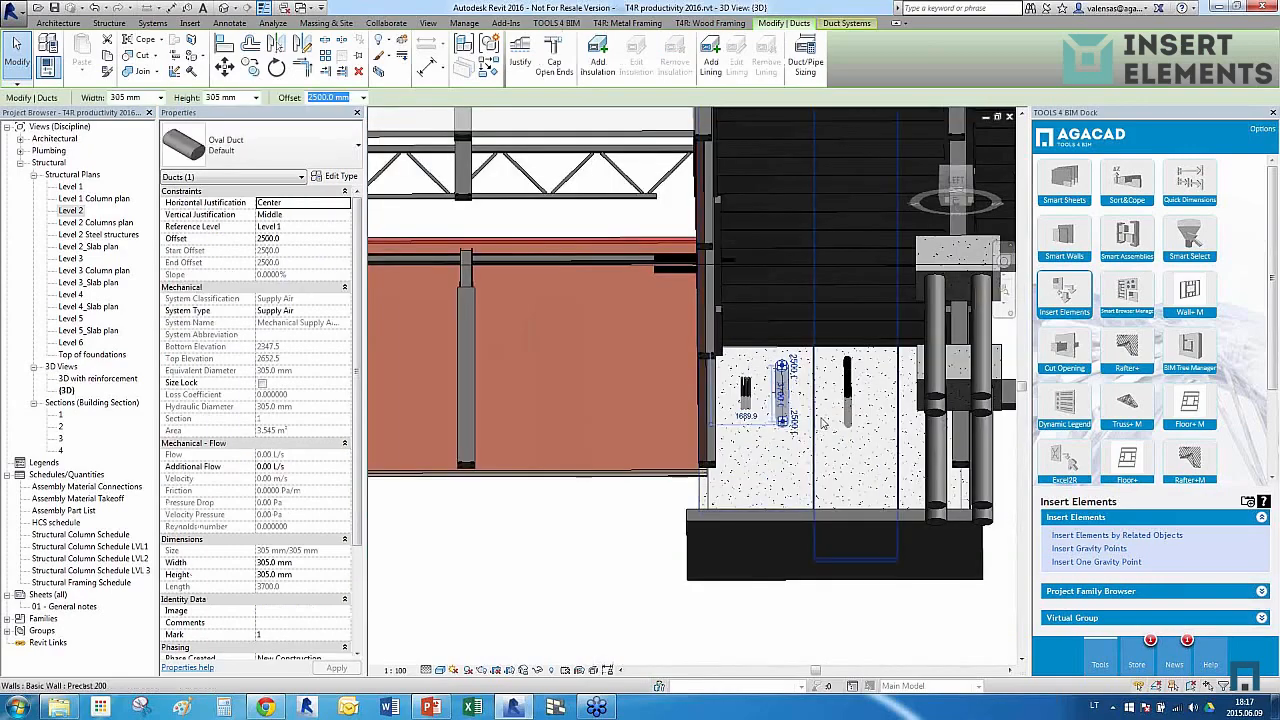
click(765, 591)
mouse_move(765, 591)
shift+middle_down()
mouse_move(594, 554)
mouse_move(533, 640)
mouse_move(762, 566)
shift+middle_up()
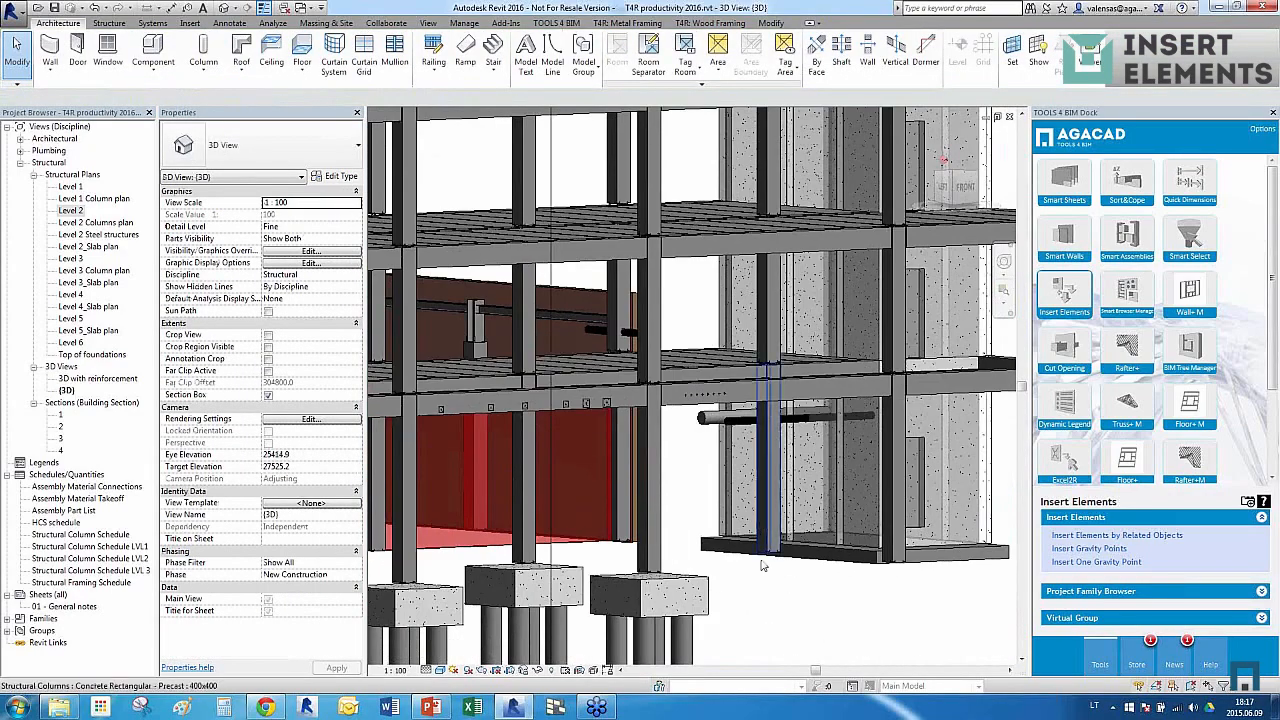
scroll(790, 408, up, 3)
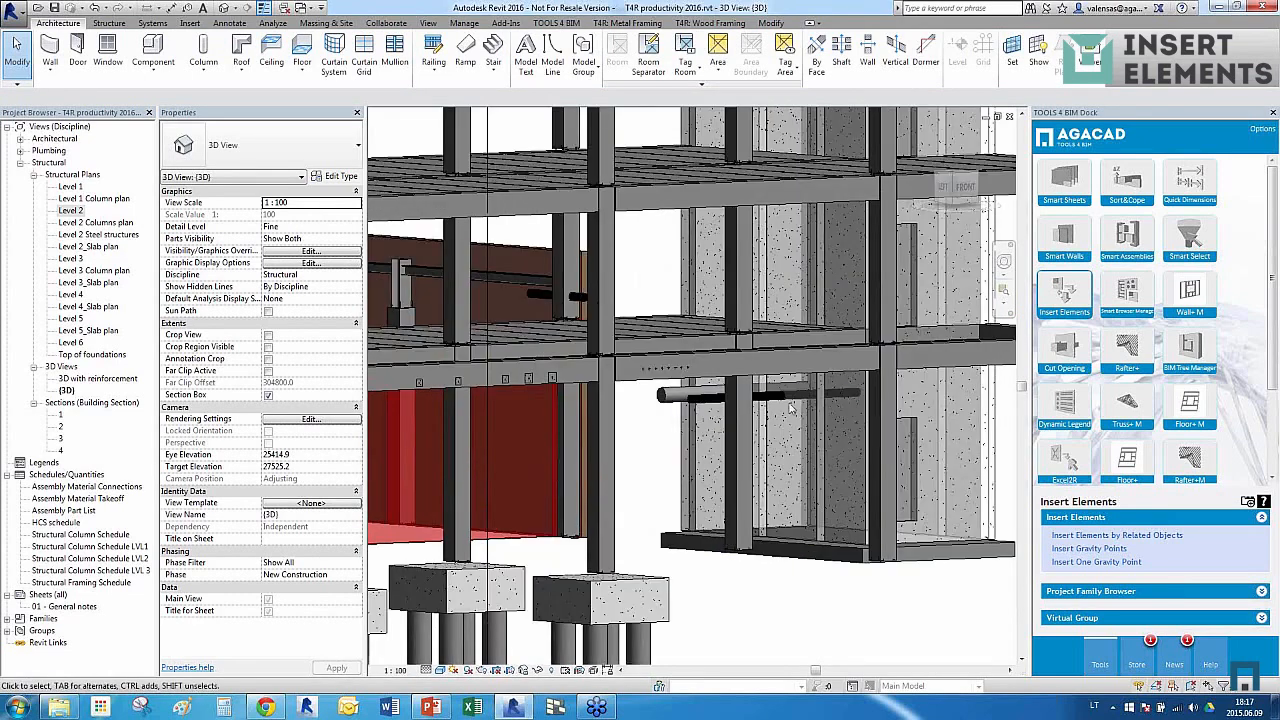
scroll(790, 400, down, 2)
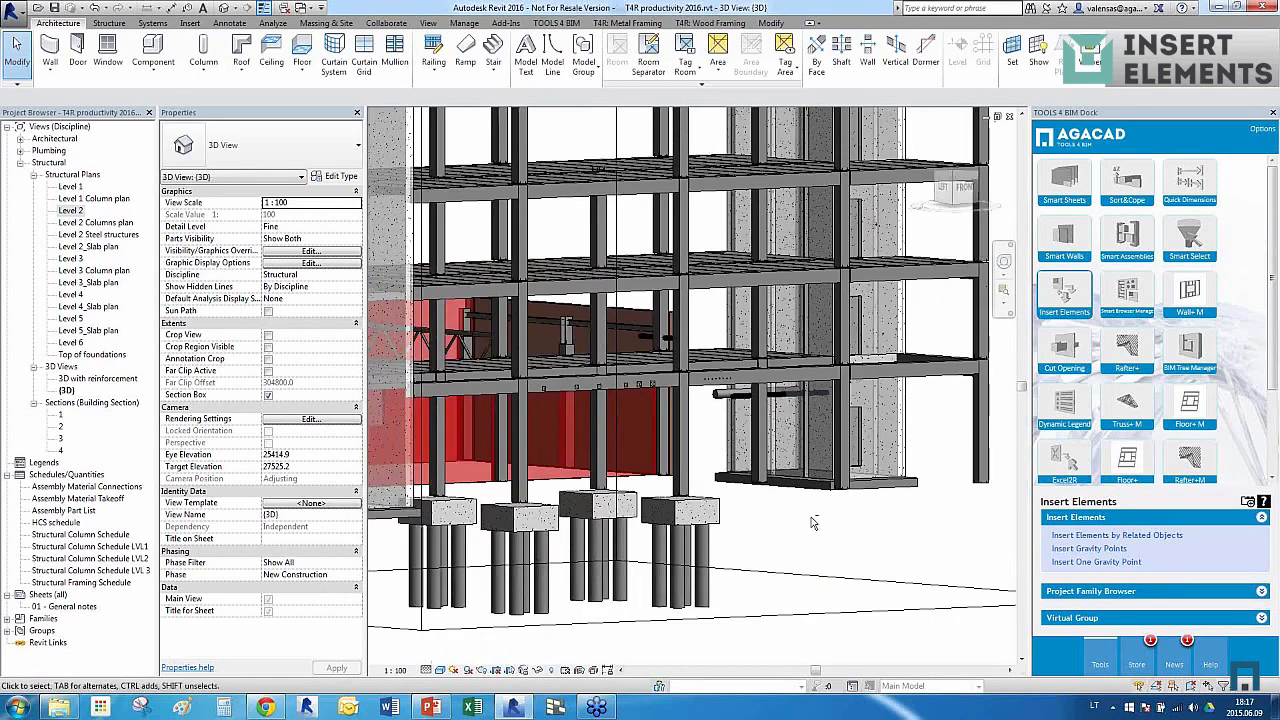
shift+middle_drag(813, 522, 818, 544)
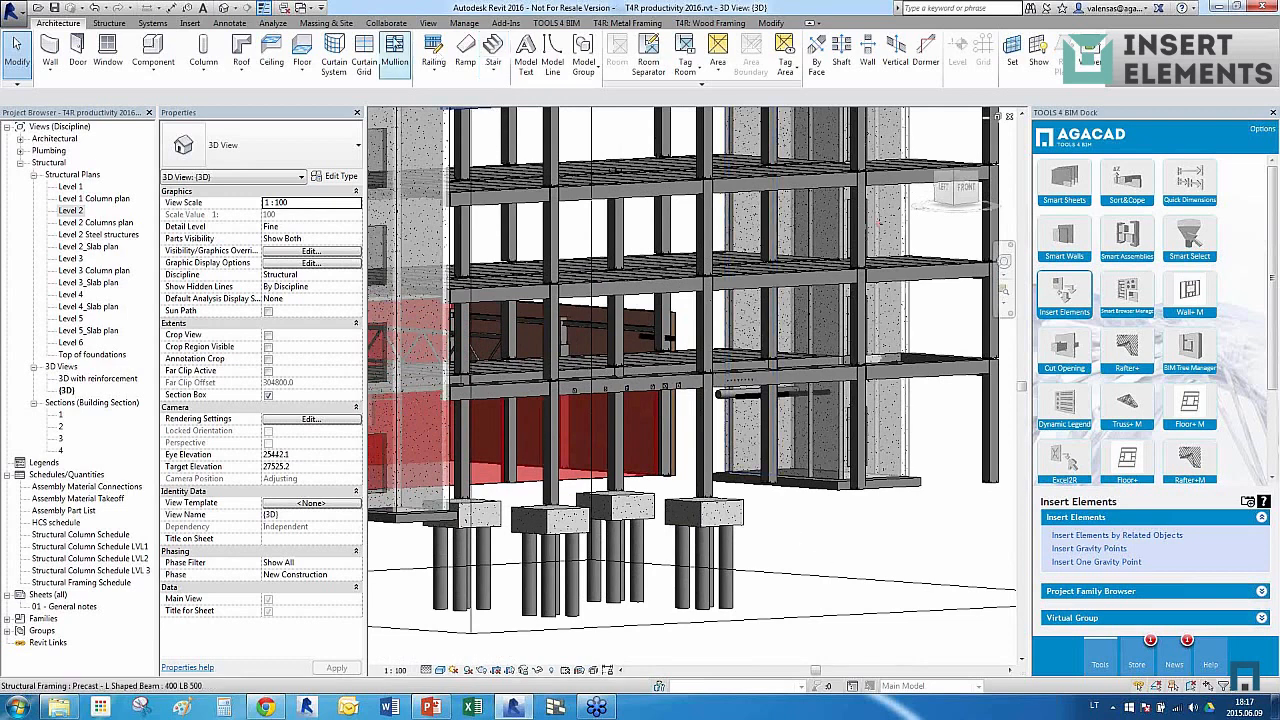
Start an interference check and include conduits, ducts and pipes of the current project in the first category set
click(397, 26)
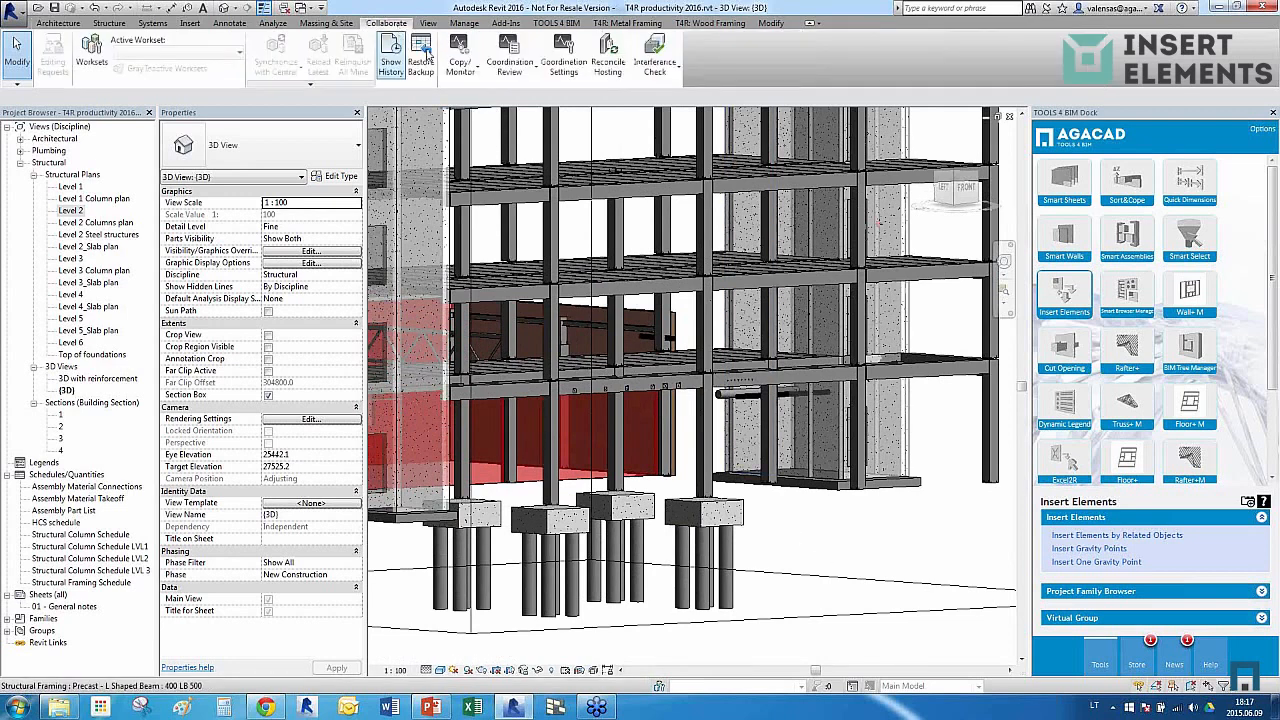
click(655, 73)
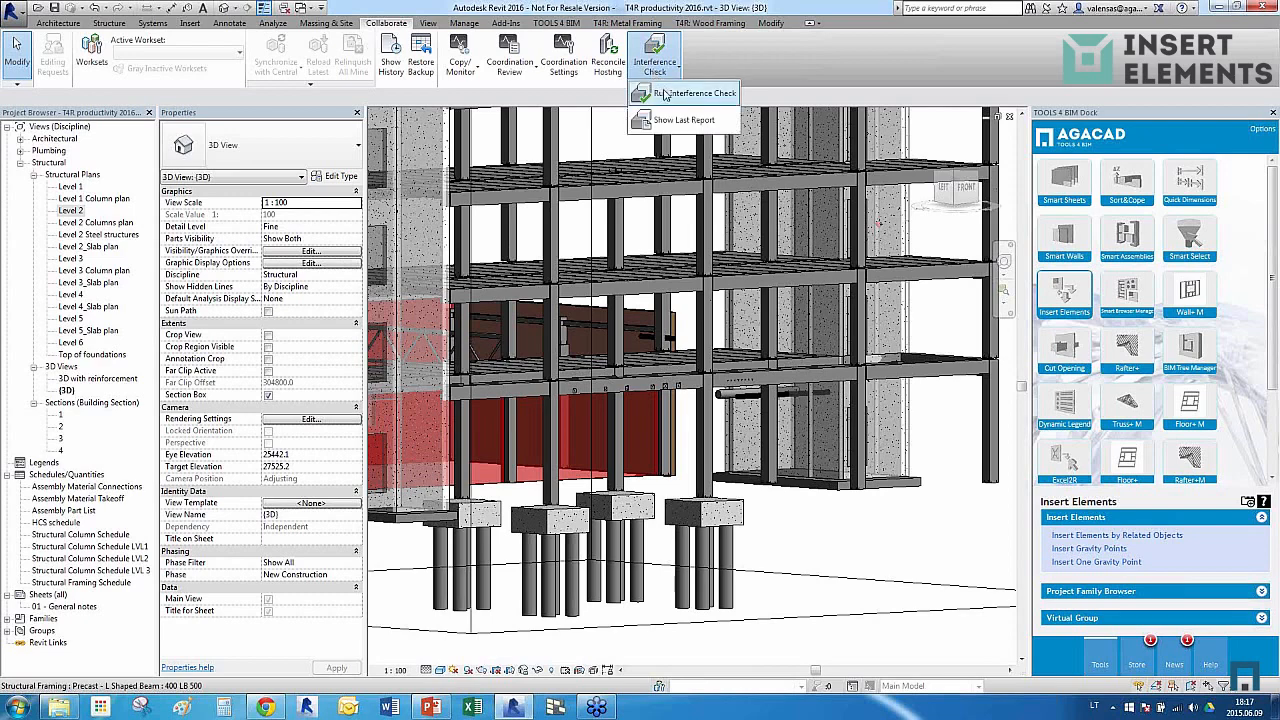
click(680, 92)
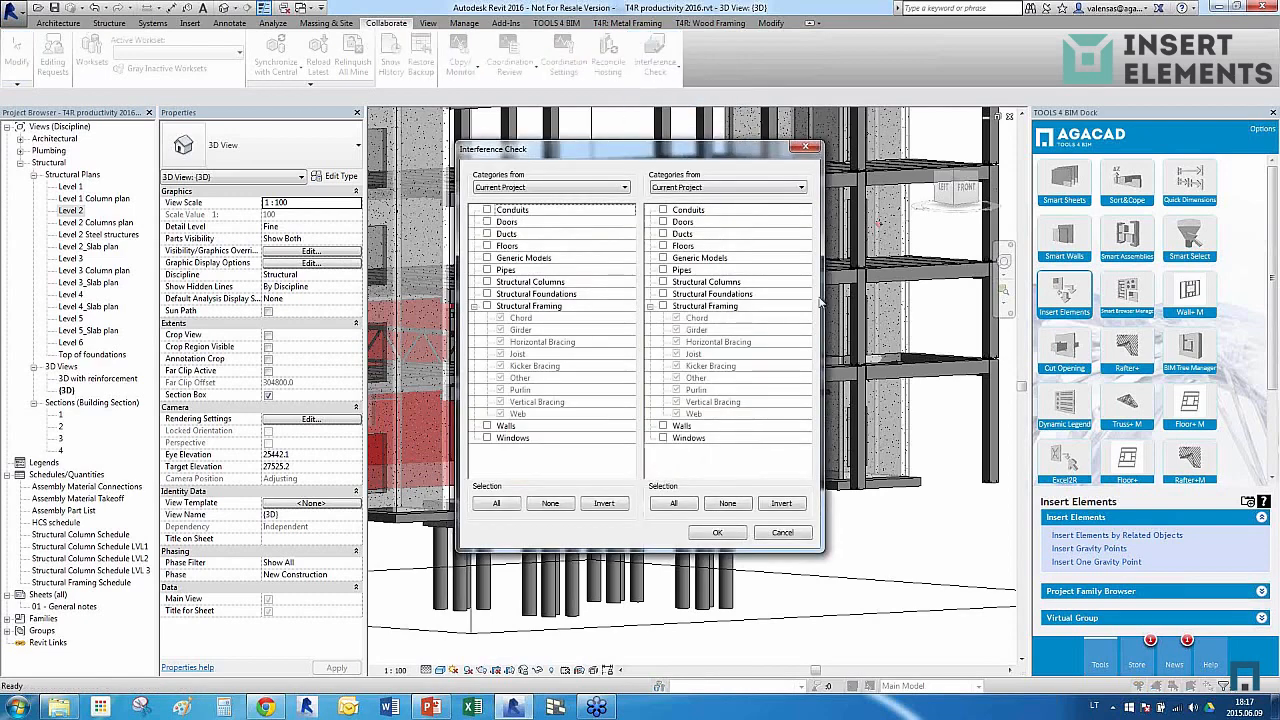
click(487, 233)
click(487, 210)
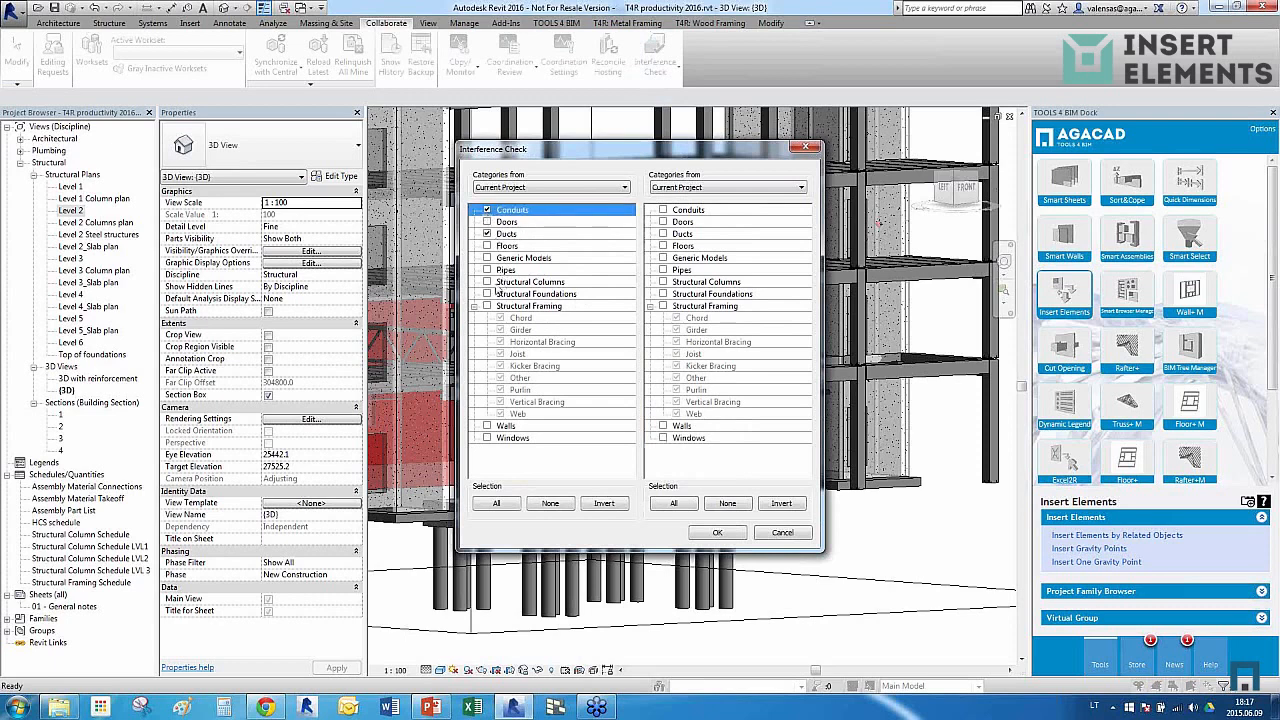
click(487, 270)
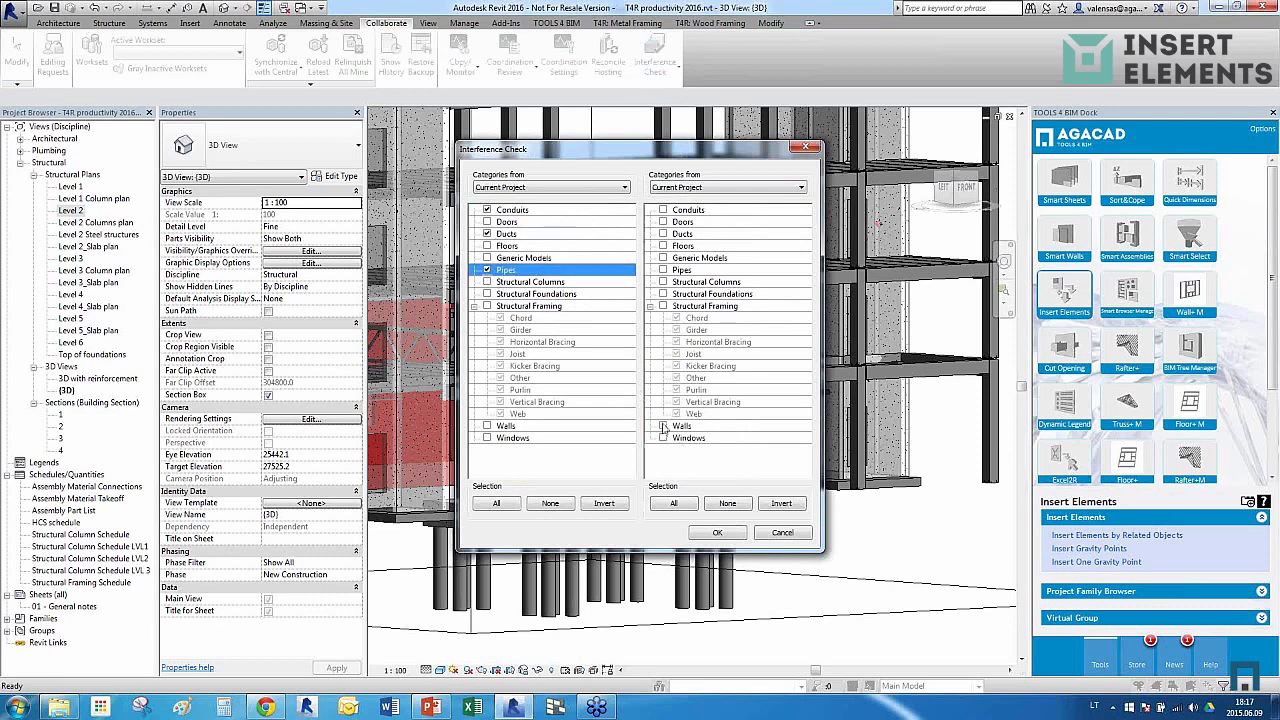
Include walls, structural columns, structural framing and floors in the second category set and run the interference check
click(663, 426)
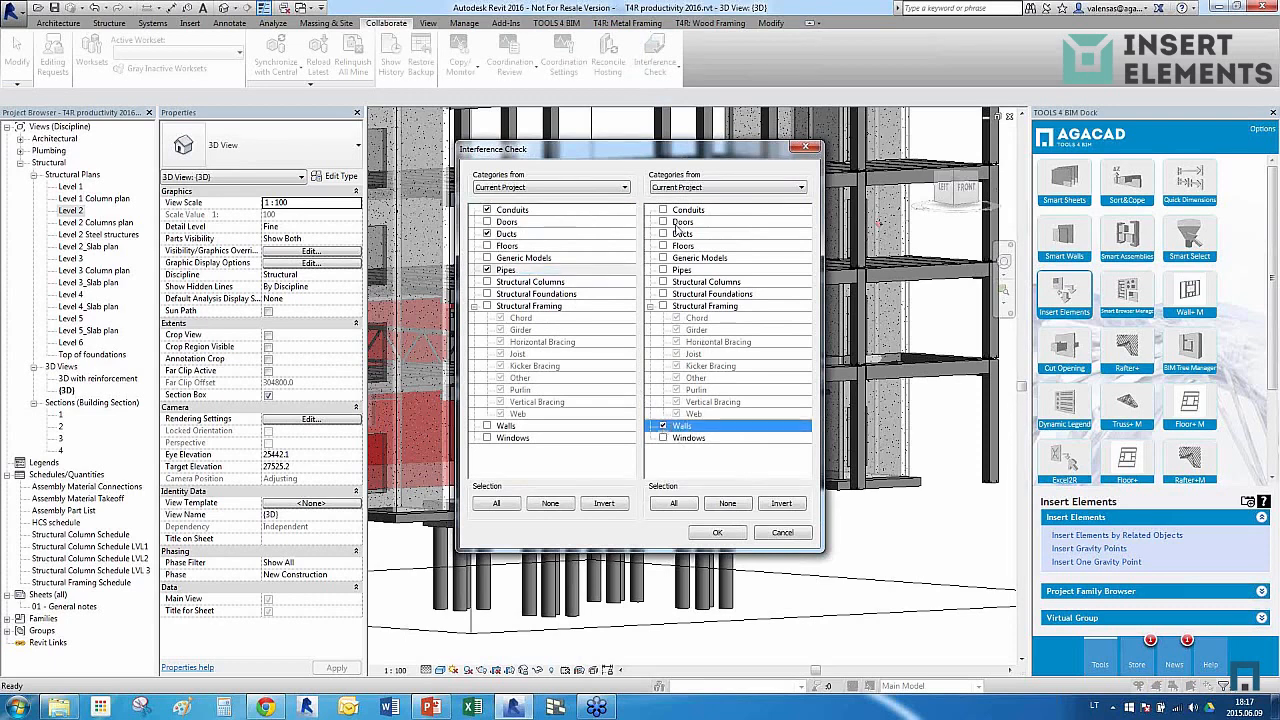
click(663, 282)
click(663, 306)
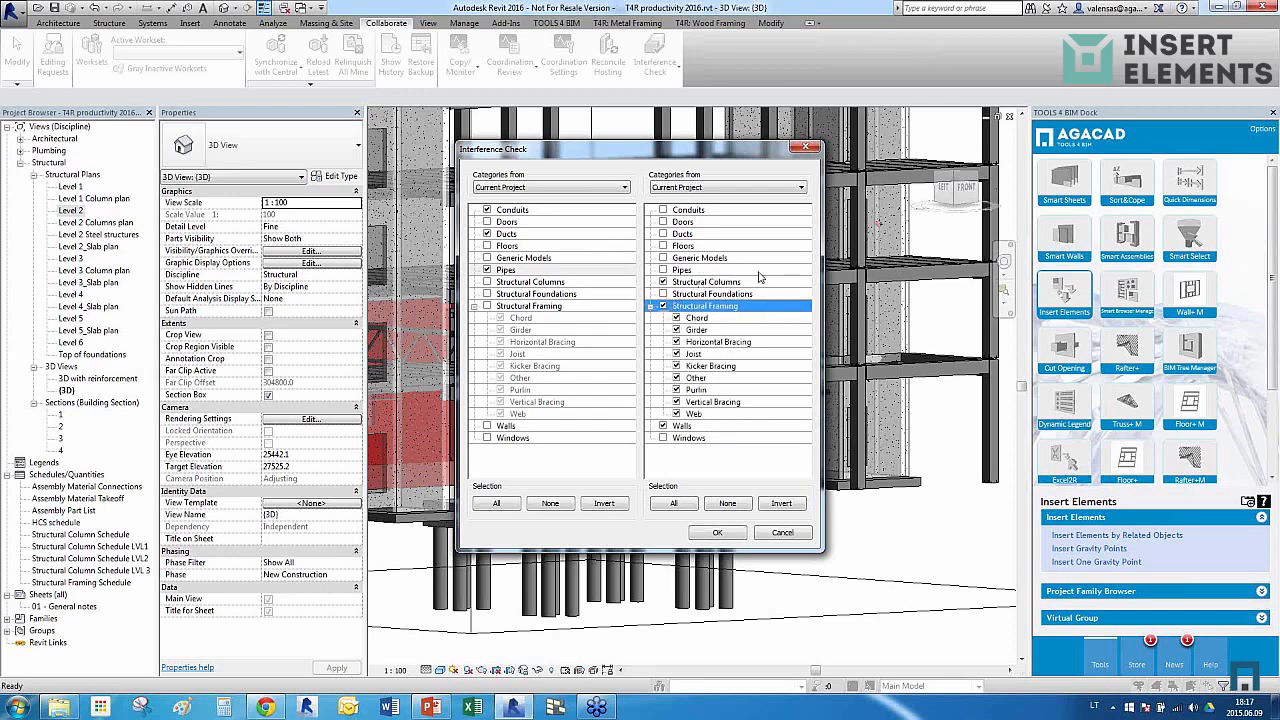
click(663, 246)
click(710, 532)
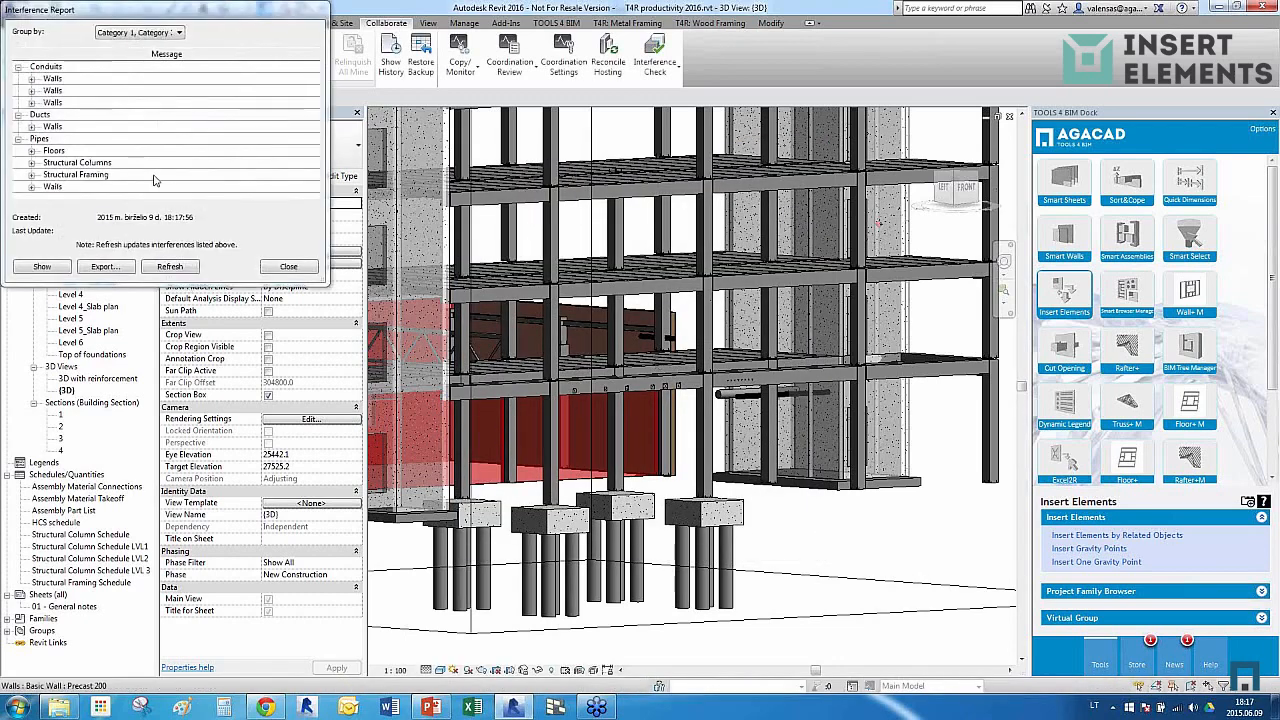
Export the interference report to the Desktop as the HTML file T4R productivity 2016 and close the report
click(106, 268)
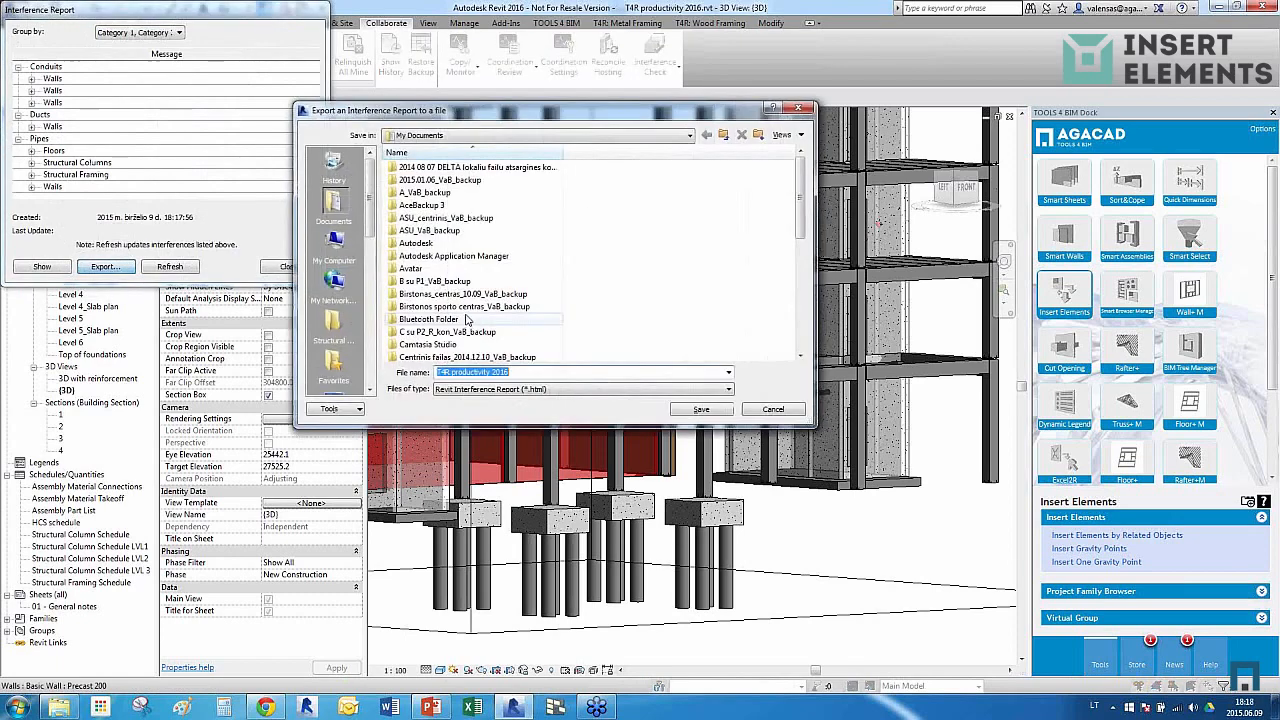
scroll(340, 245, down, 5)
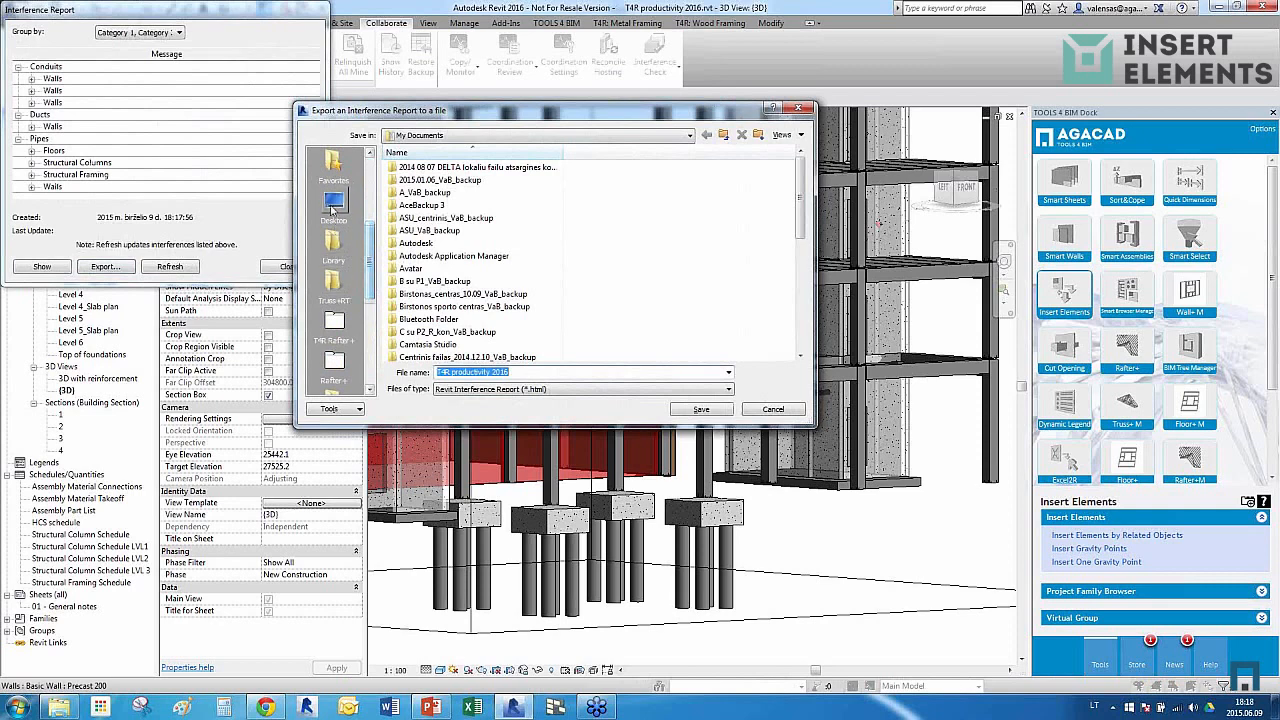
click(334, 205)
click(692, 410)
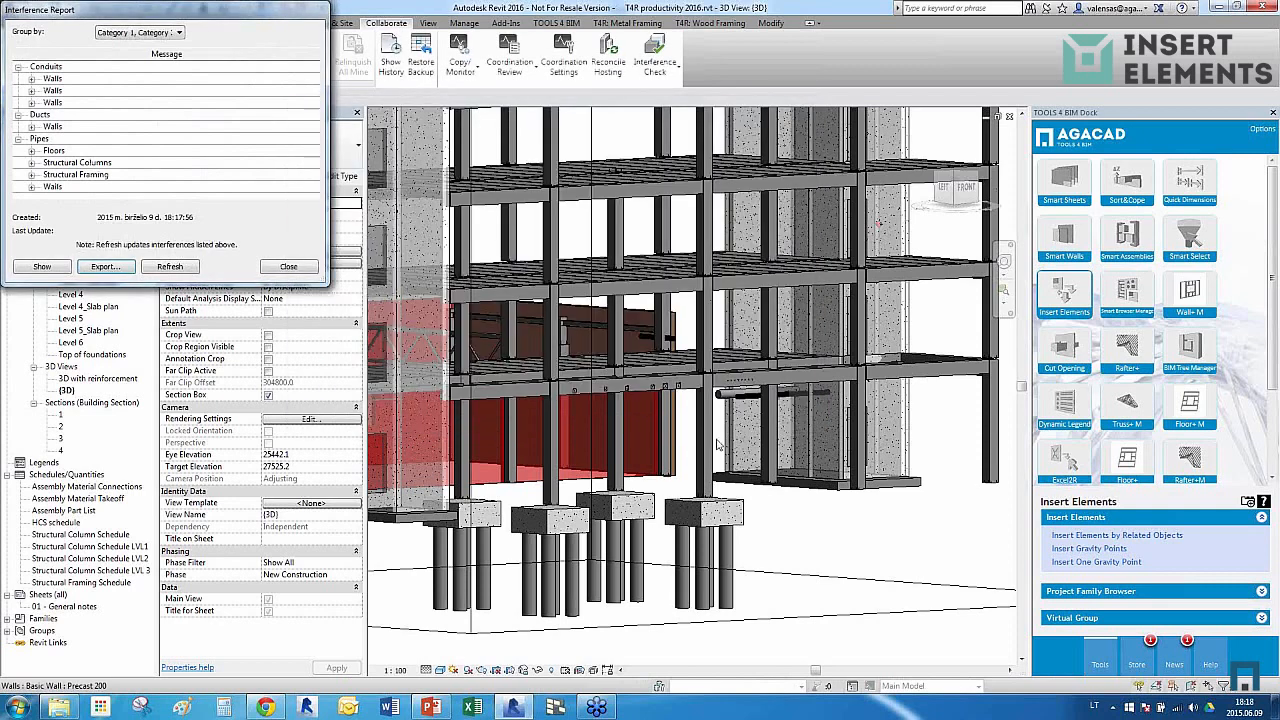
click(289, 267)
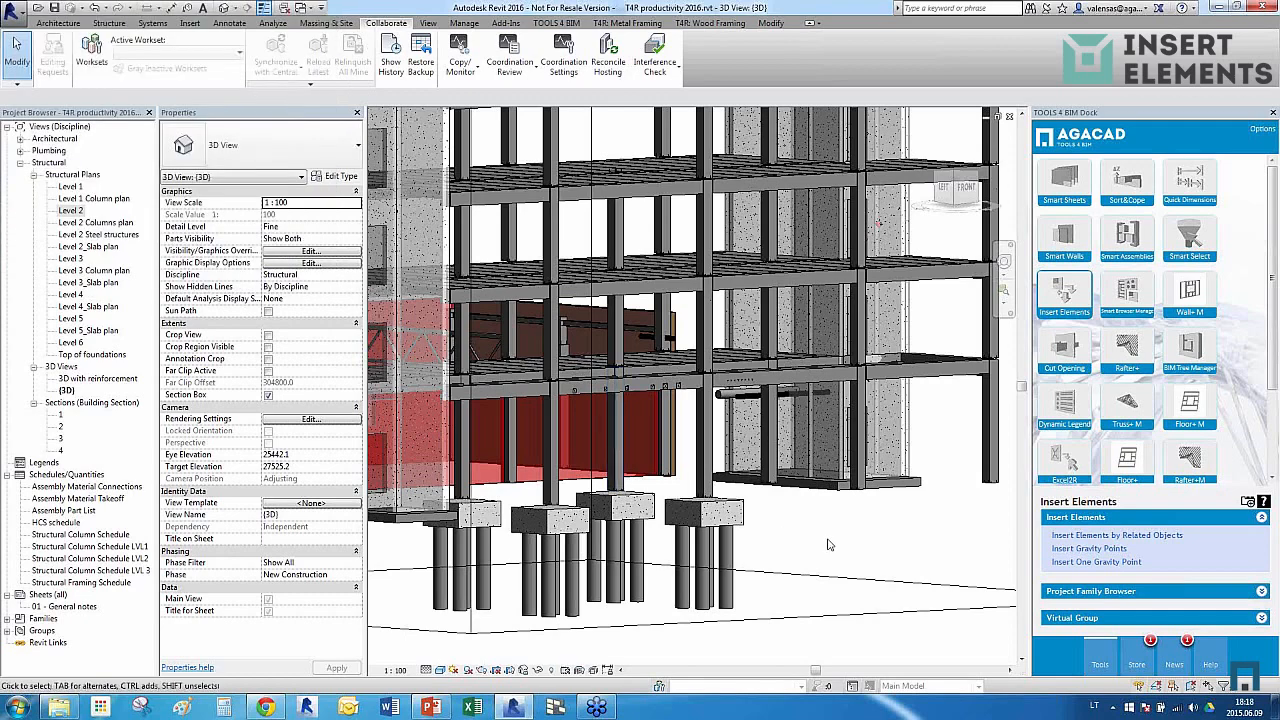
Review the Cut Opening configuration for auto join, interference check and minimal opening size, and close it without saving
shift+middle_drag(805, 512, 797, 531)
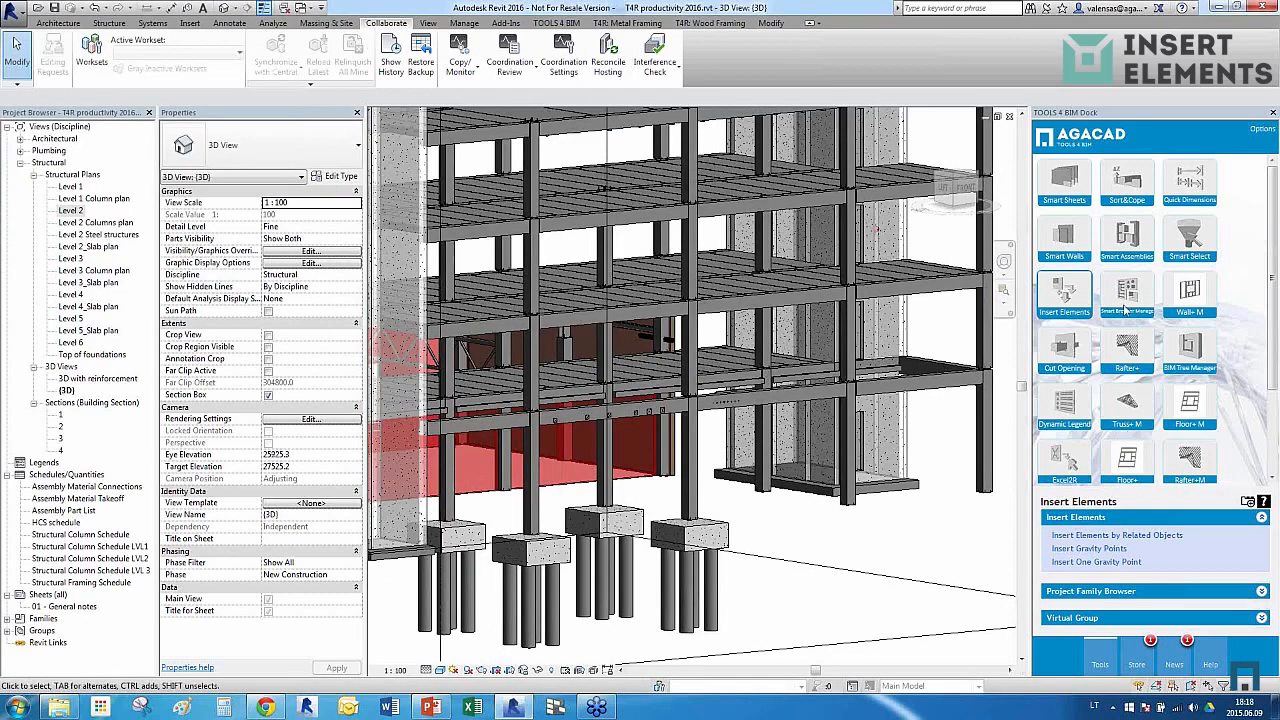
click(1076, 363)
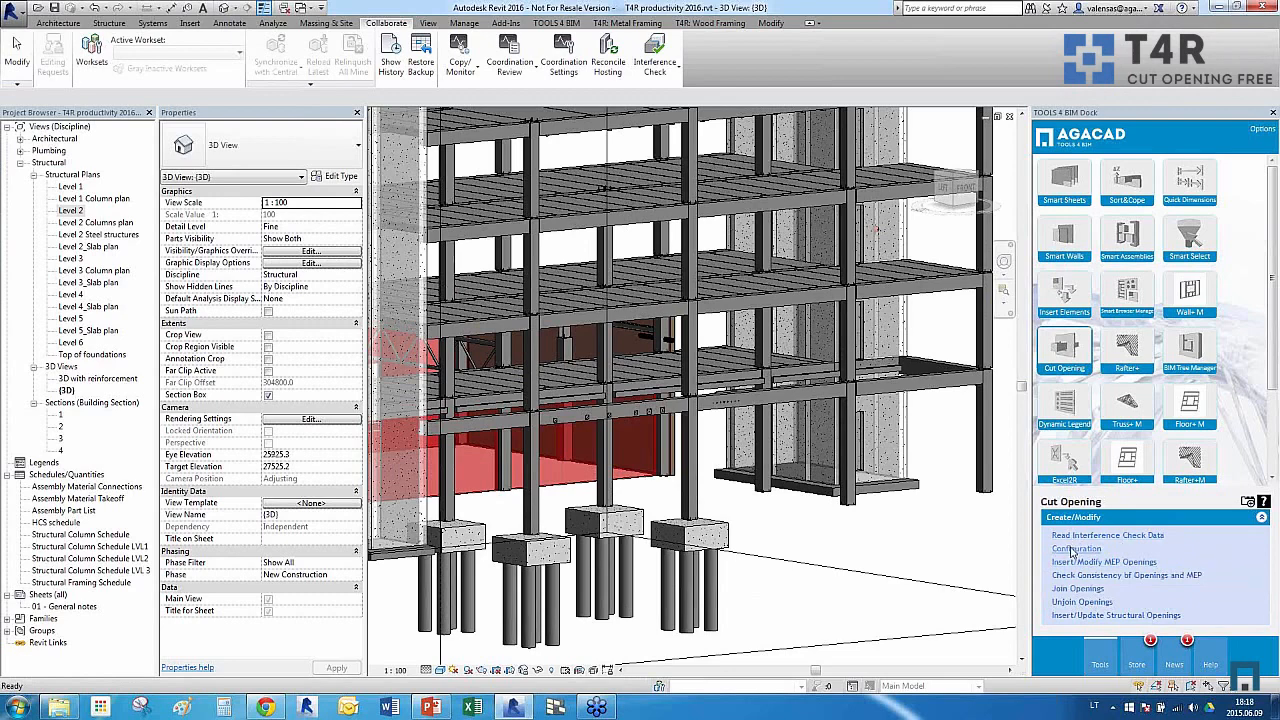
click(670, 383)
click(874, 516)
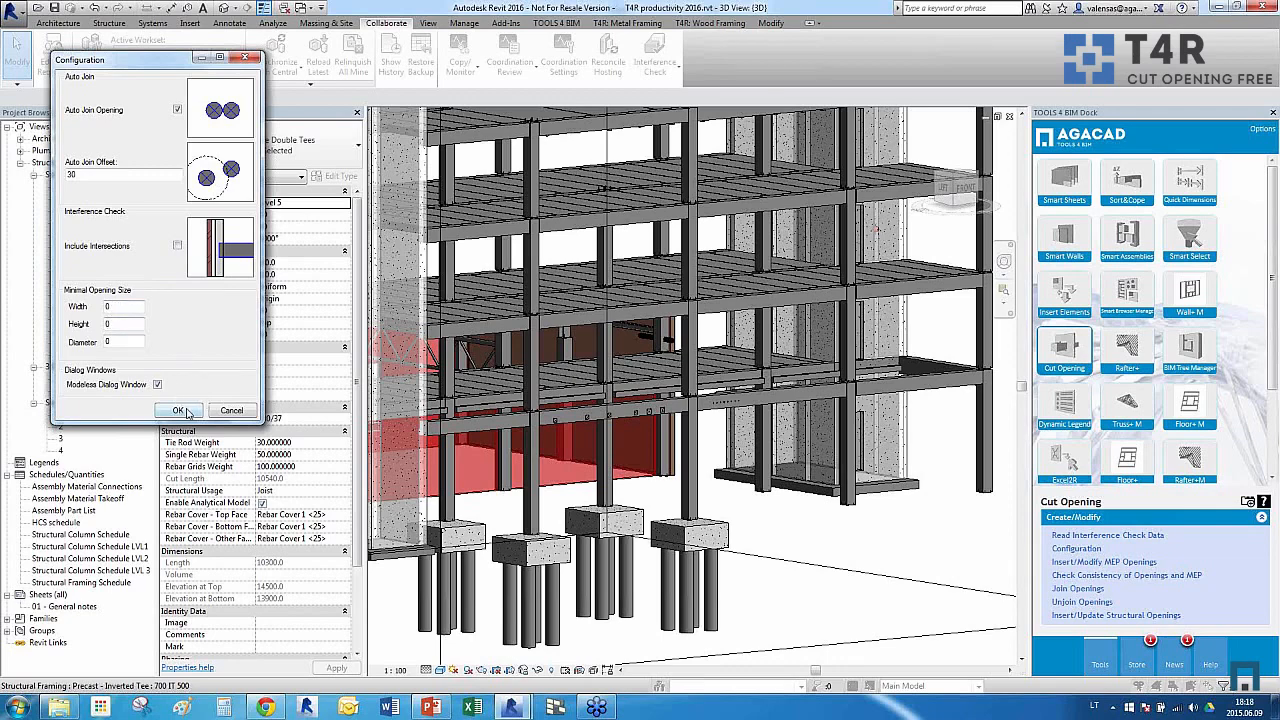
click(229, 412)
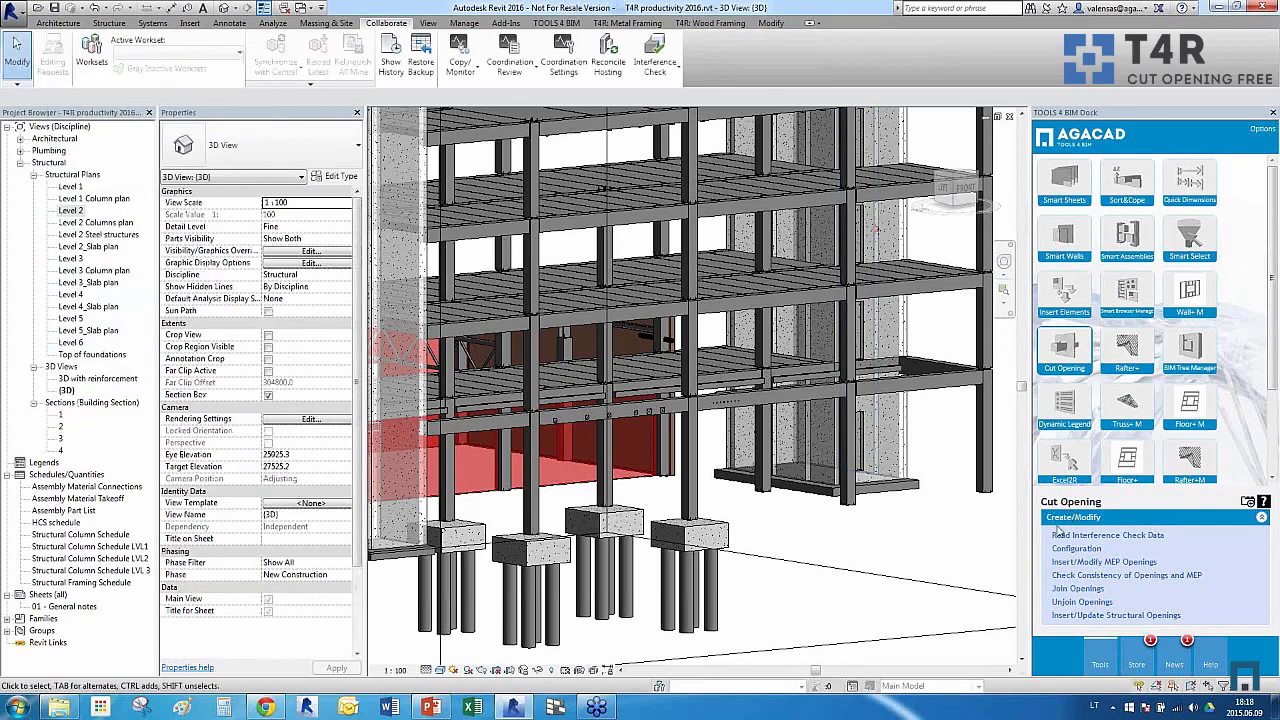
Start reading interference check data for Cut Opening and browse to the Desktop for the exported HTML report
click(1058, 537)
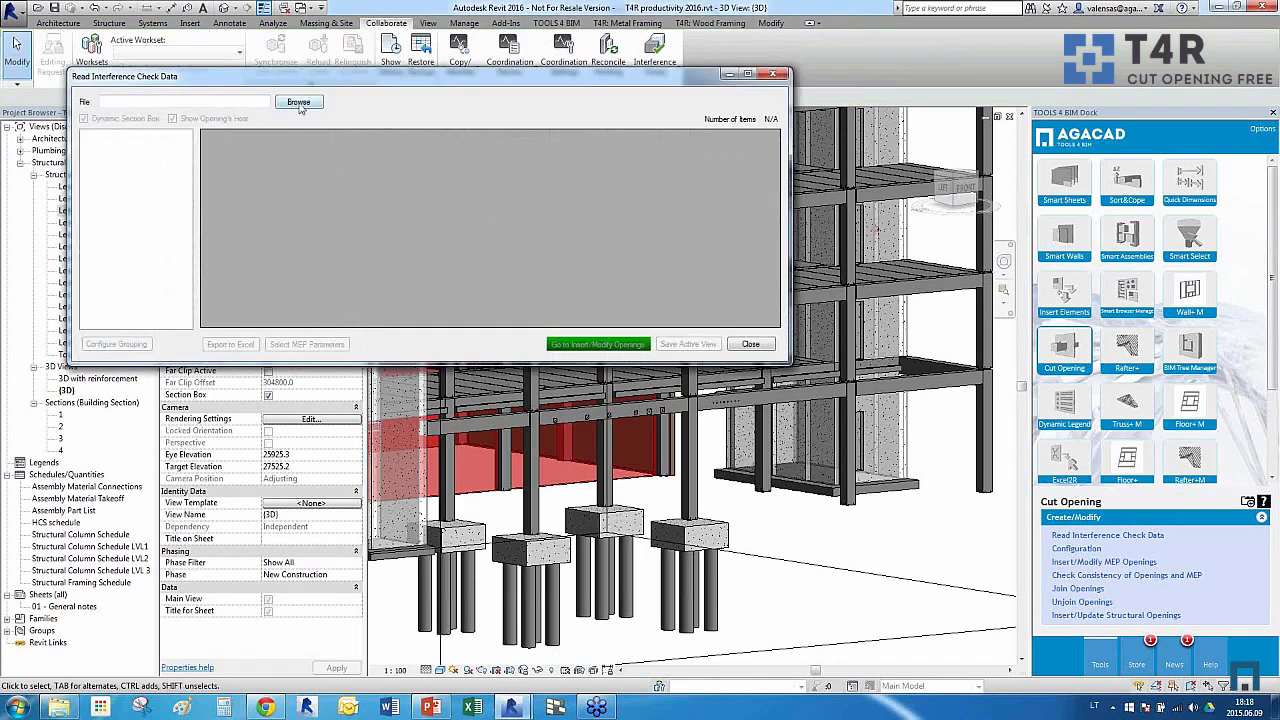
click(299, 103)
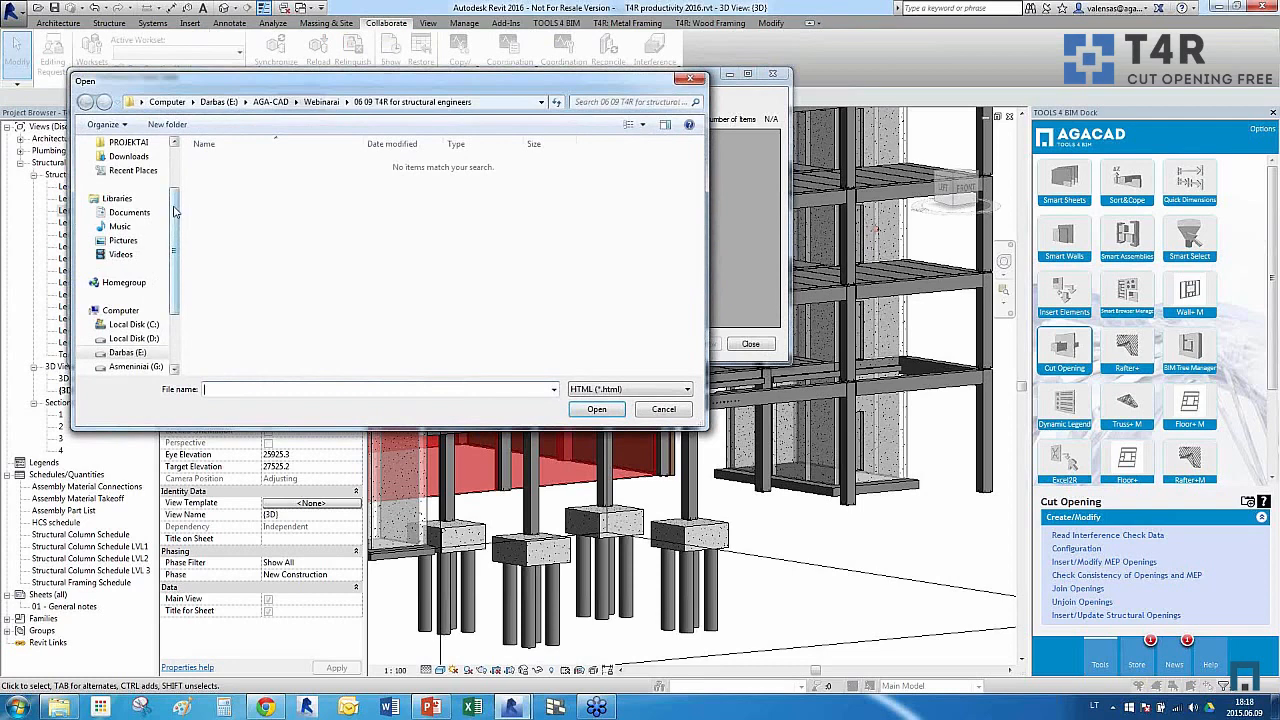
drag(171, 206, 171, 166)
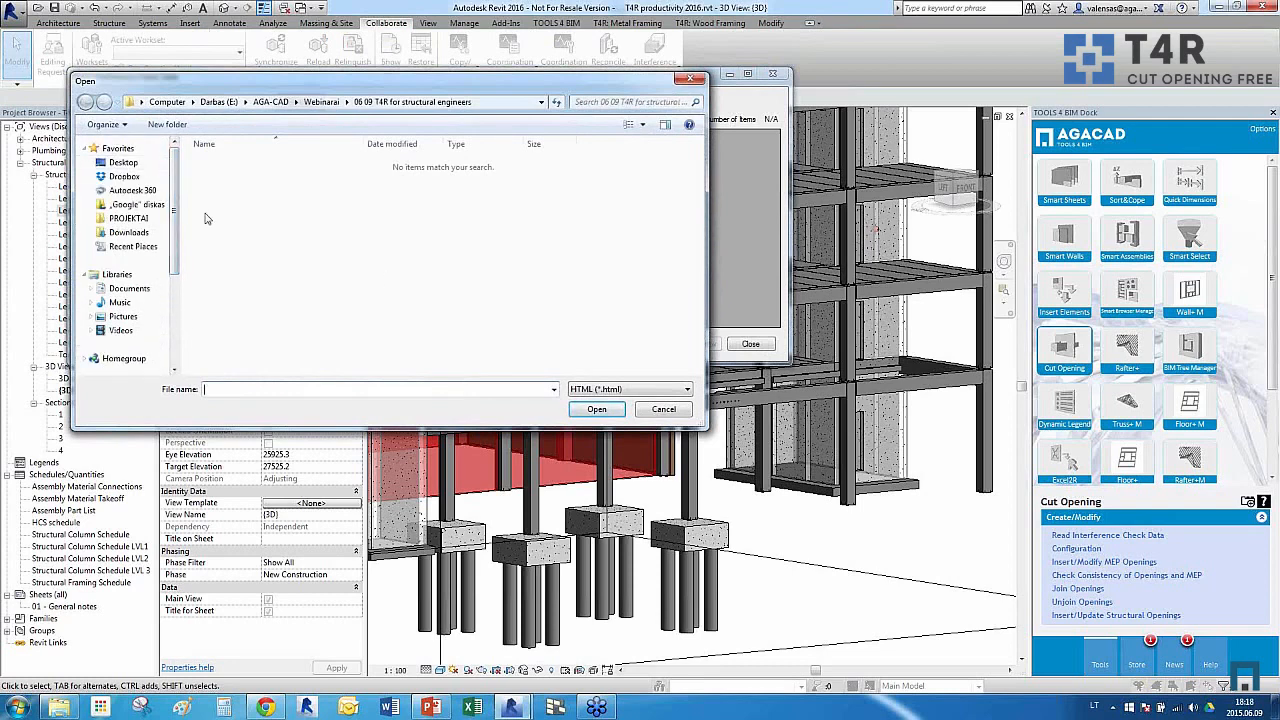
click(122, 162)
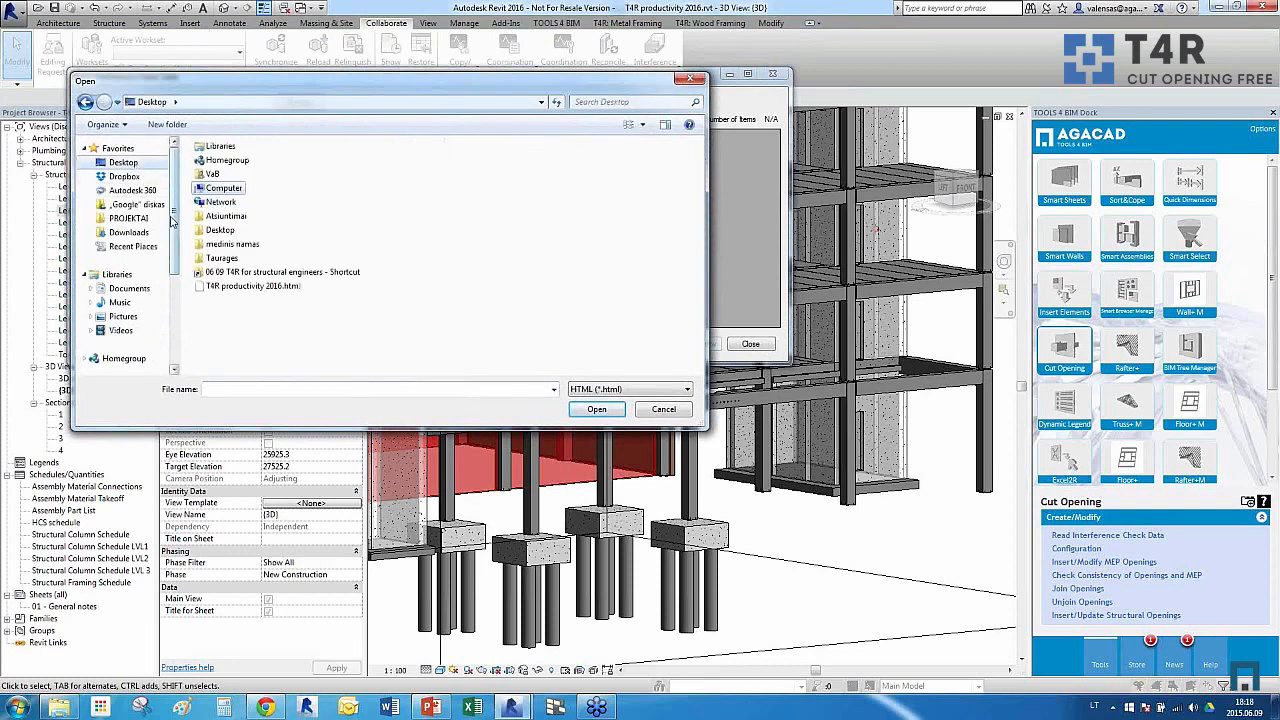
Load the interference report T4R productivity 2016.html from the Desktop and review its removed elements report
click(227, 287)
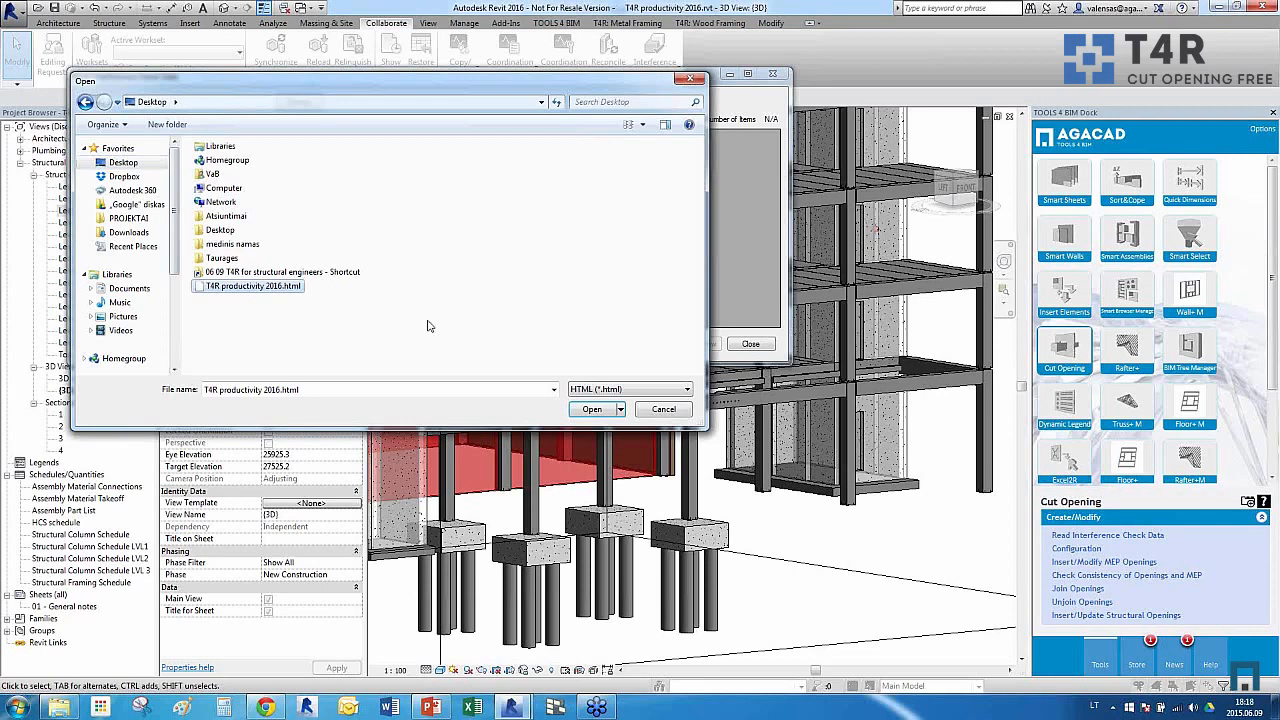
click(592, 410)
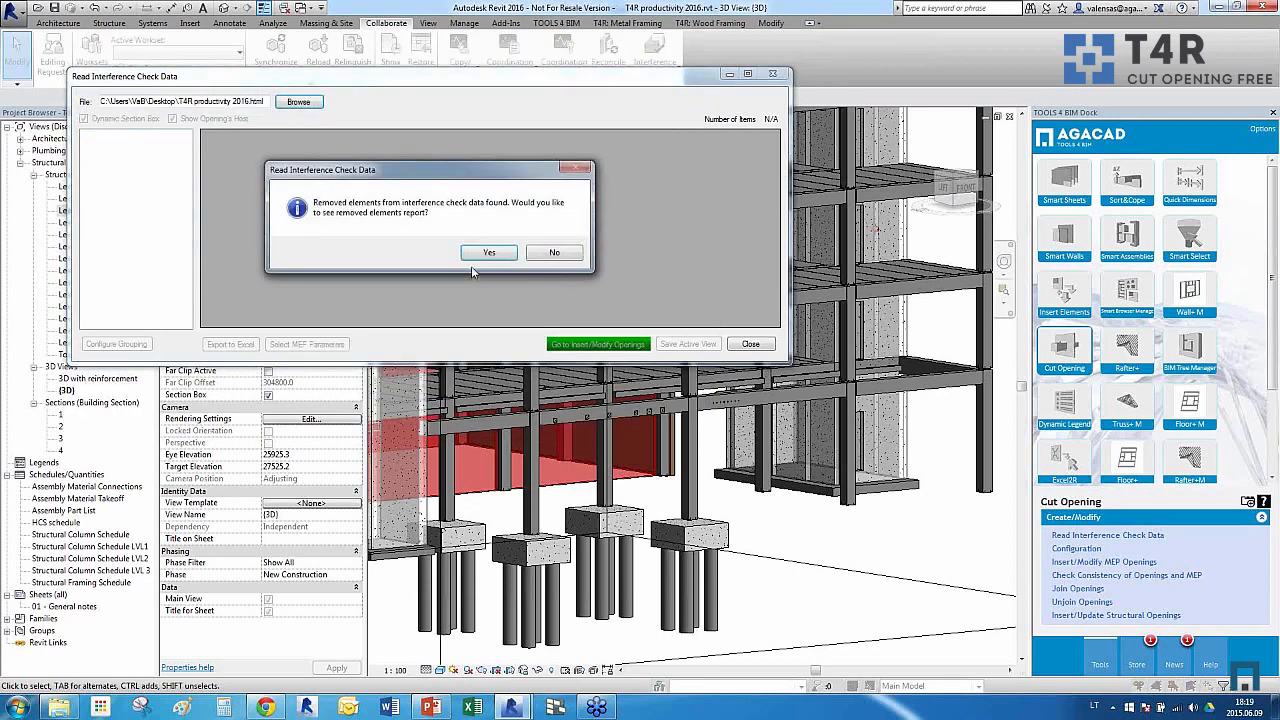
click(484, 251)
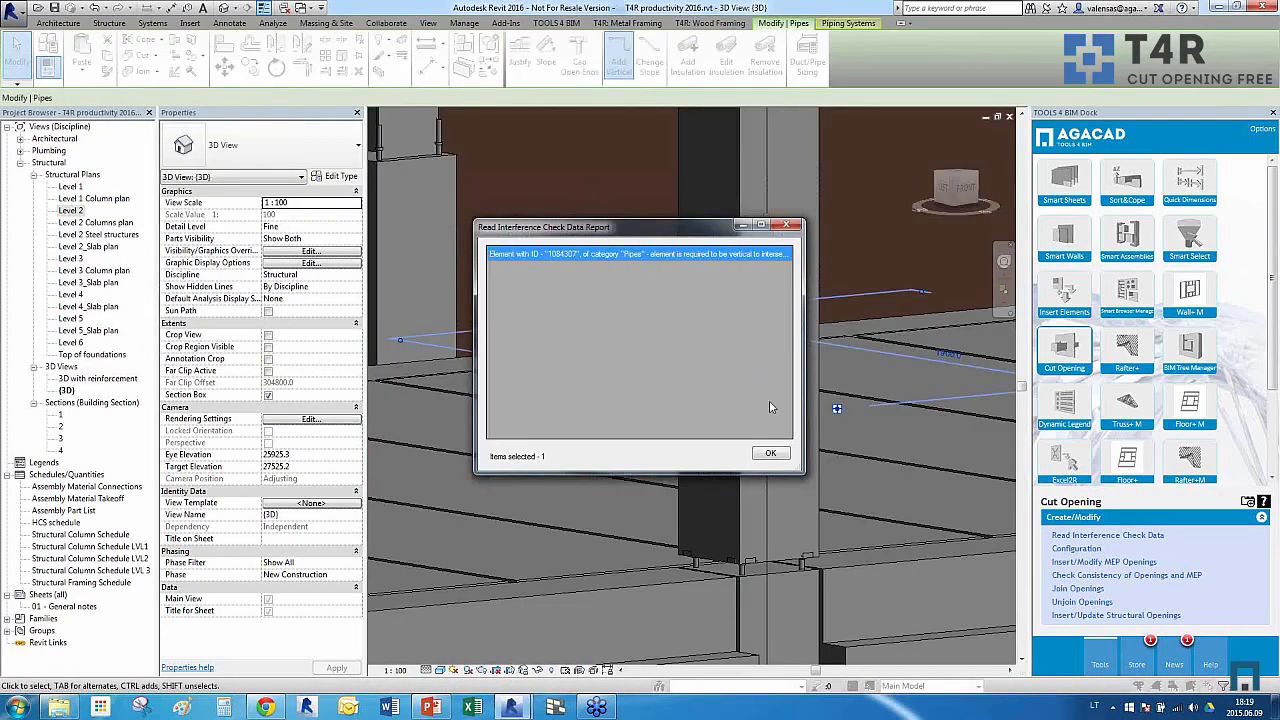
click(770, 453)
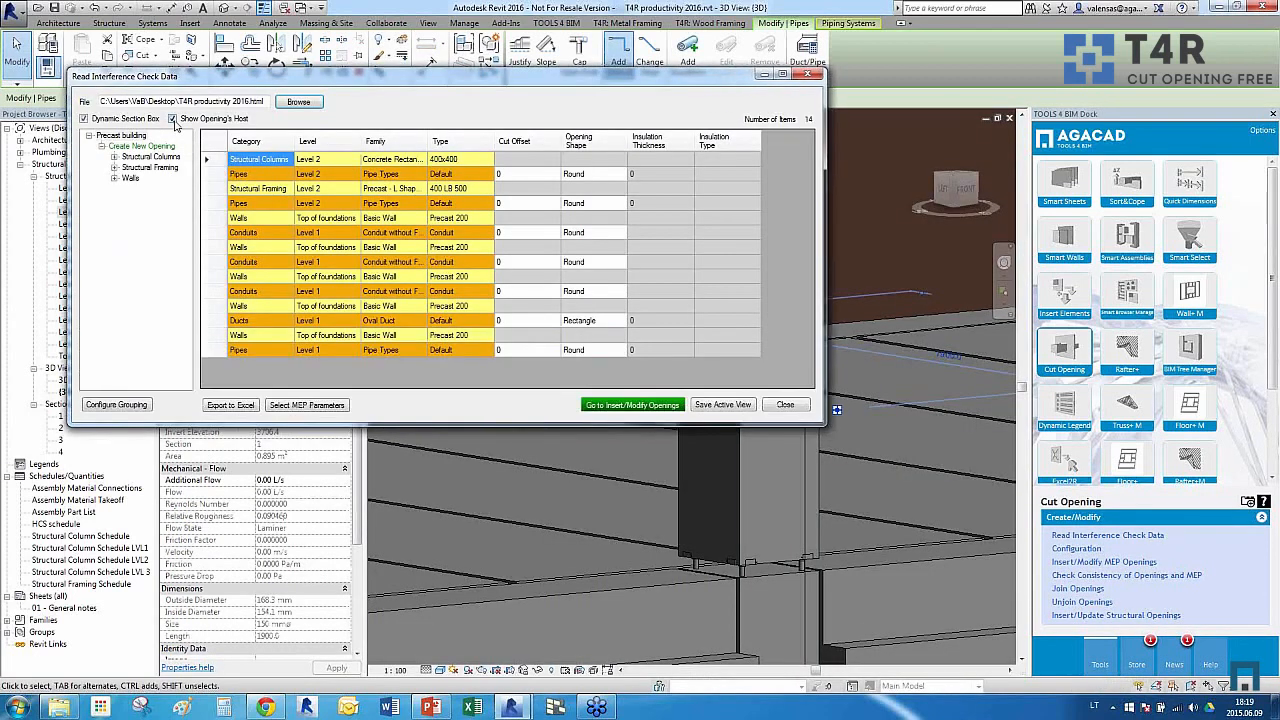
Hide the opening hosts in the clash list and inspect the second Level 2 pipe and the middle conduit in the model
click(173, 119)
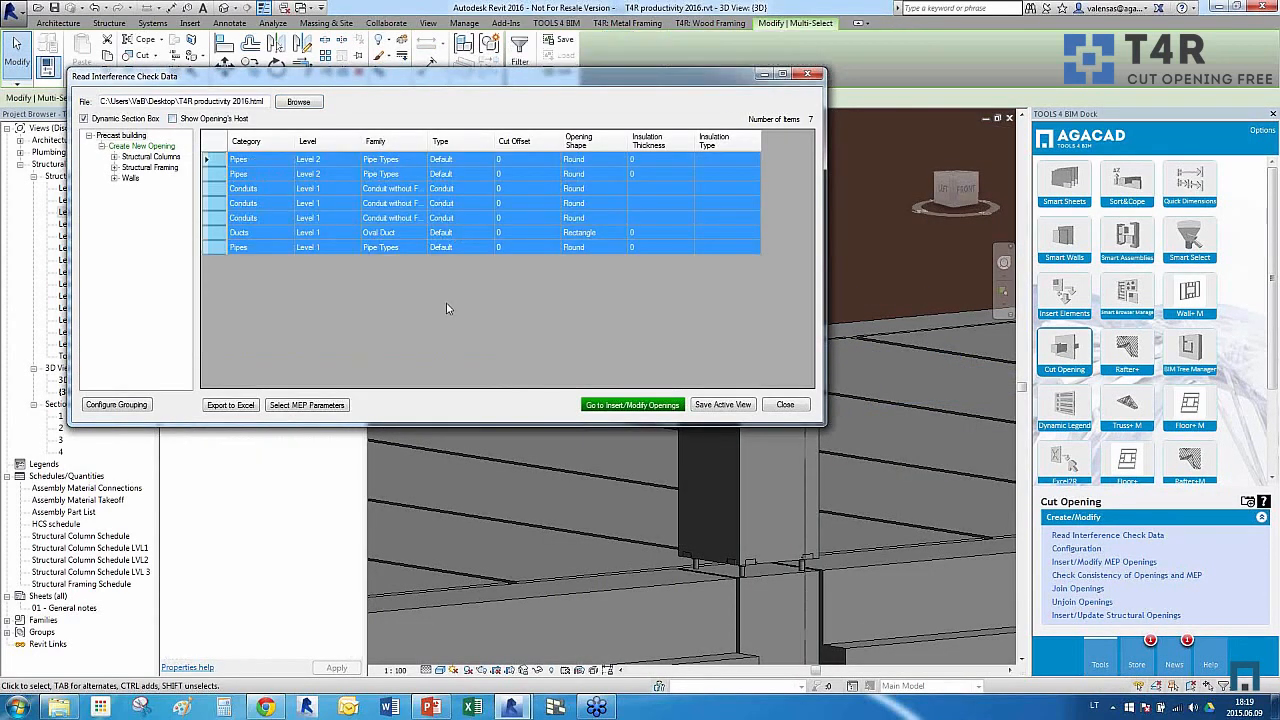
click(240, 174)
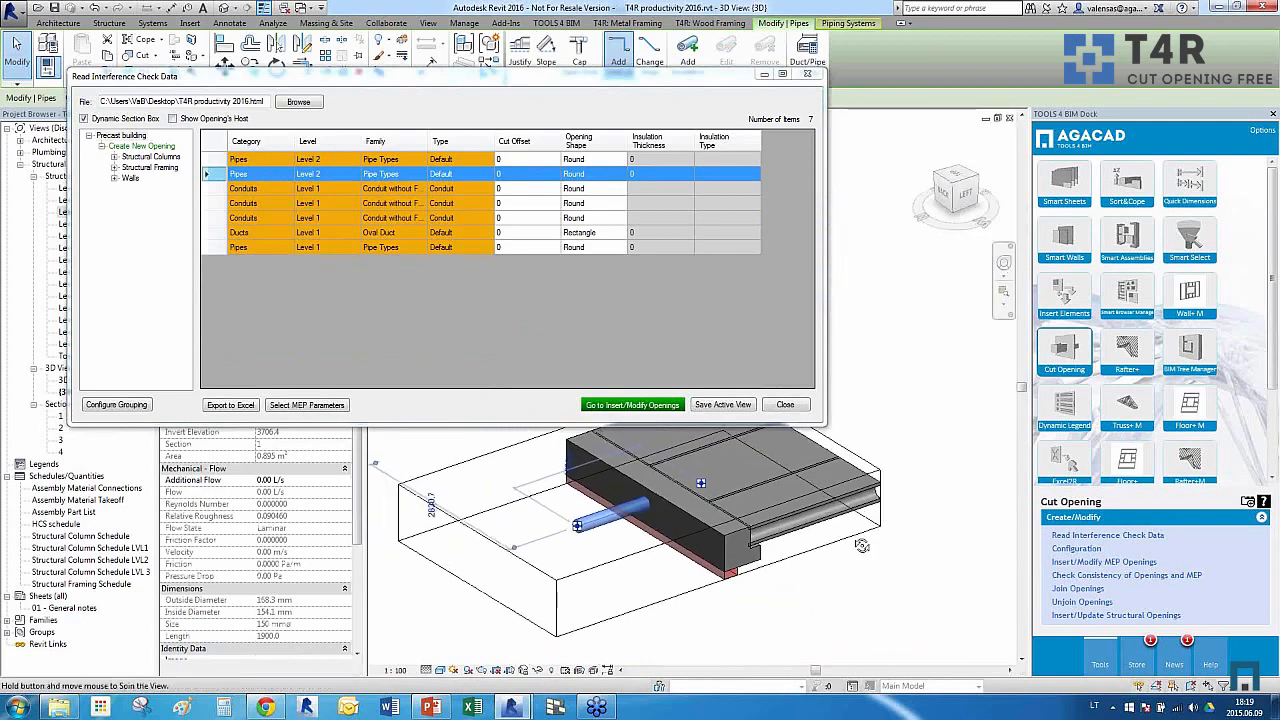
click(215, 203)
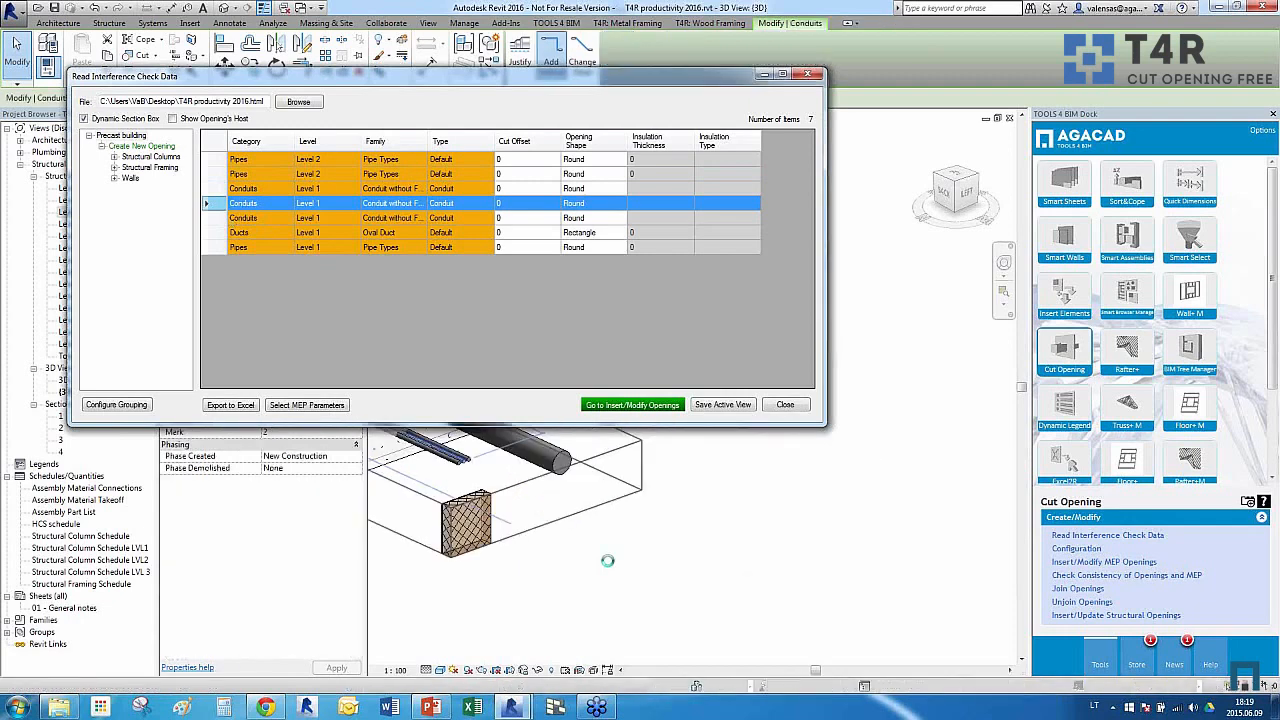
click(632, 592)
scroll(646, 618, down, 3)
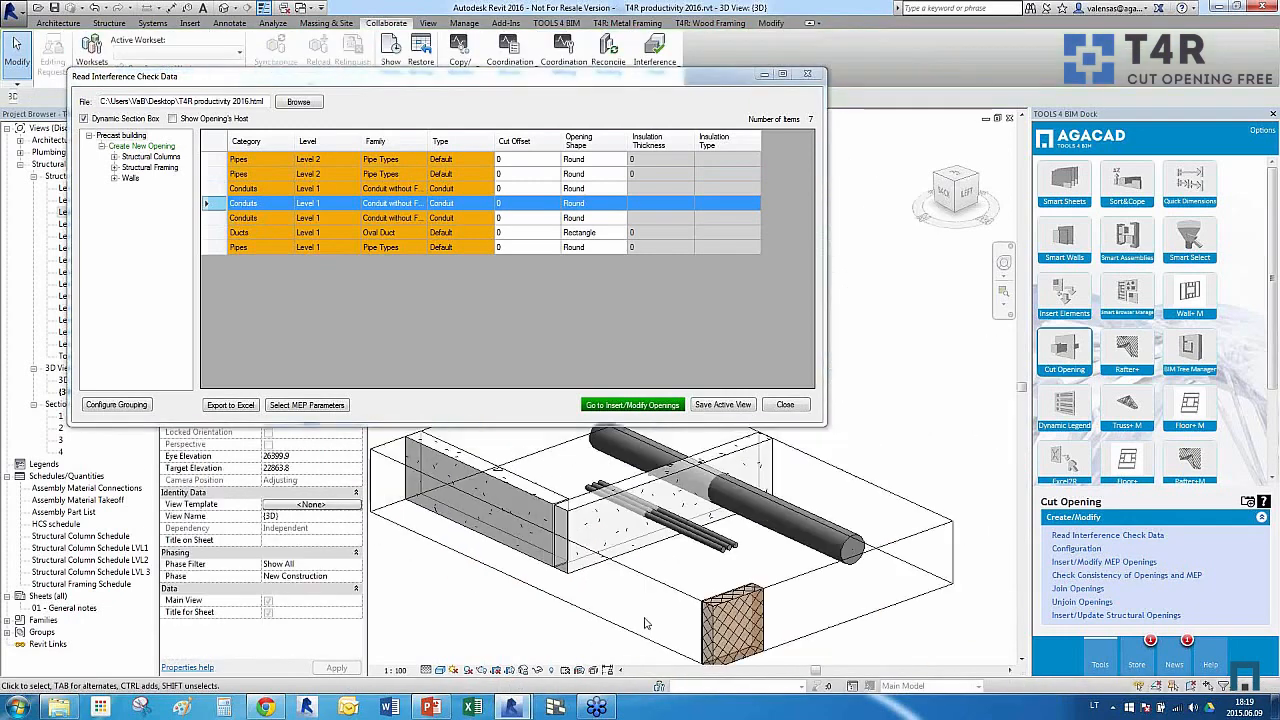
scroll(757, 503, up, 1)
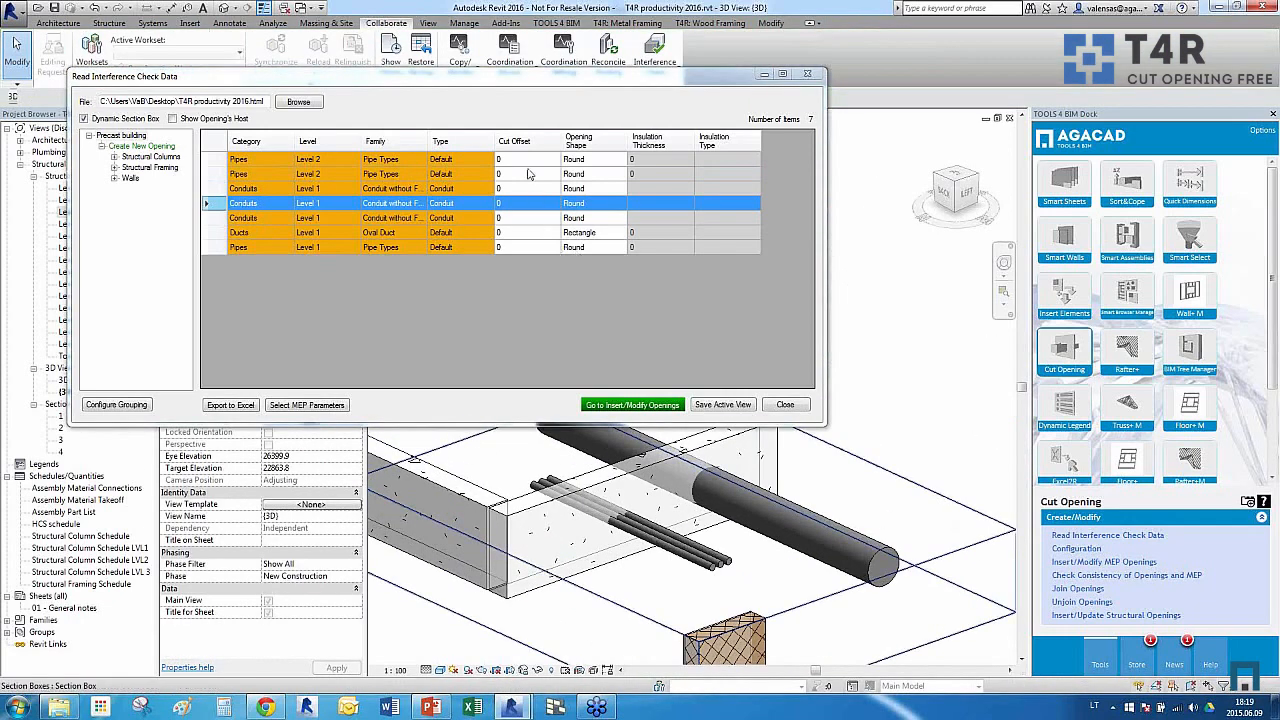
Set the cut offset to 20 for the first six items, from the Level 2 pipes through the duct
drag(527, 162, 522, 240)
right_click(523, 234)
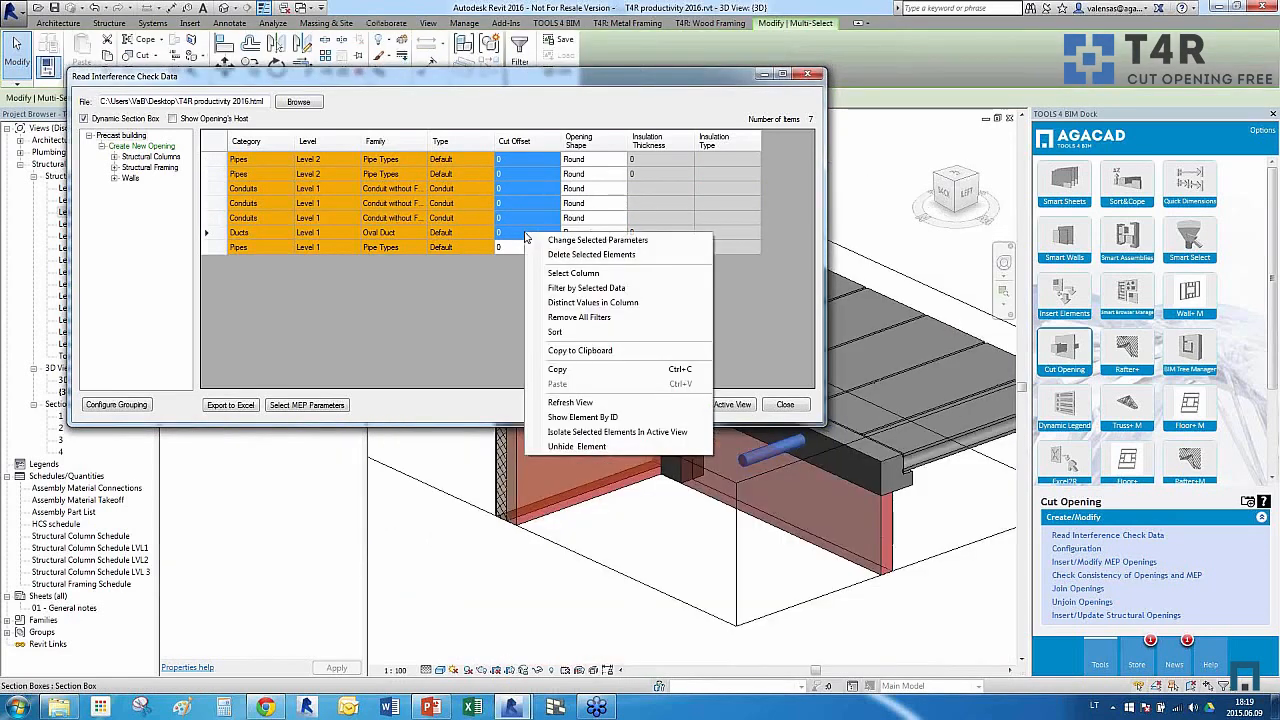
click(544, 241)
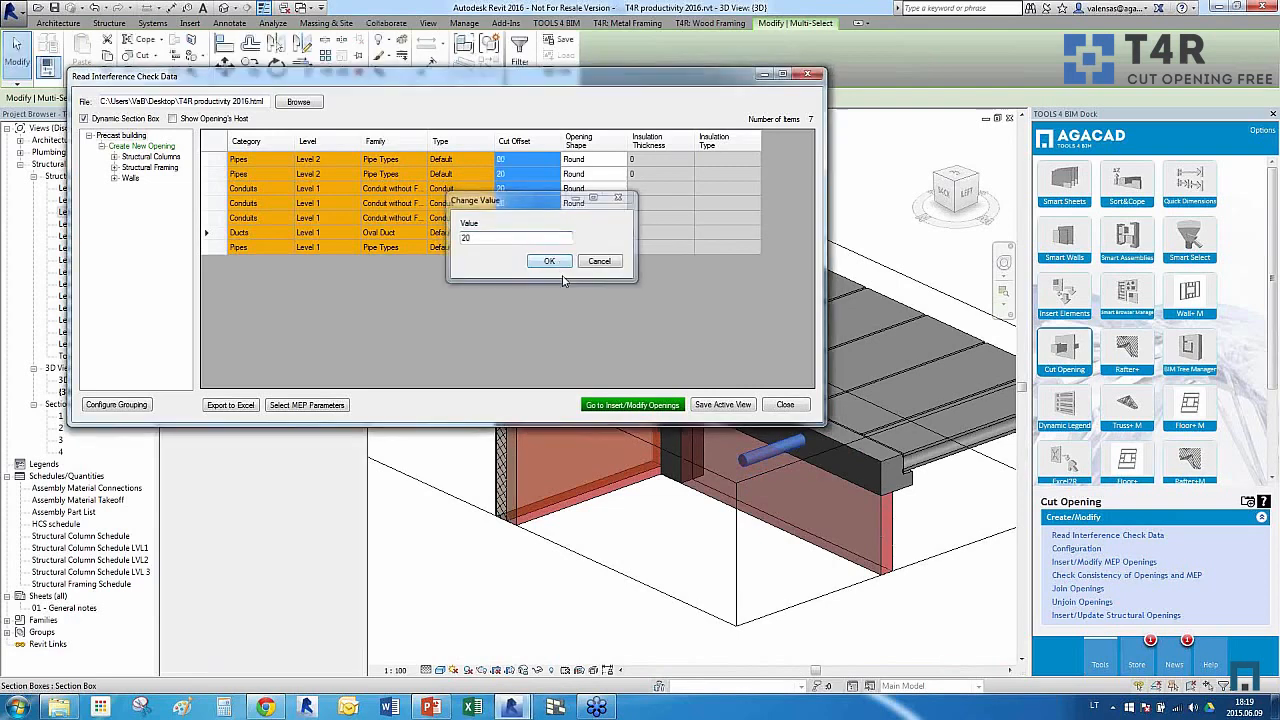
click(560, 261)
Set the cut offset of the Level 1 pipe in the last row to 50
click(535, 248)
right_click(555, 255)
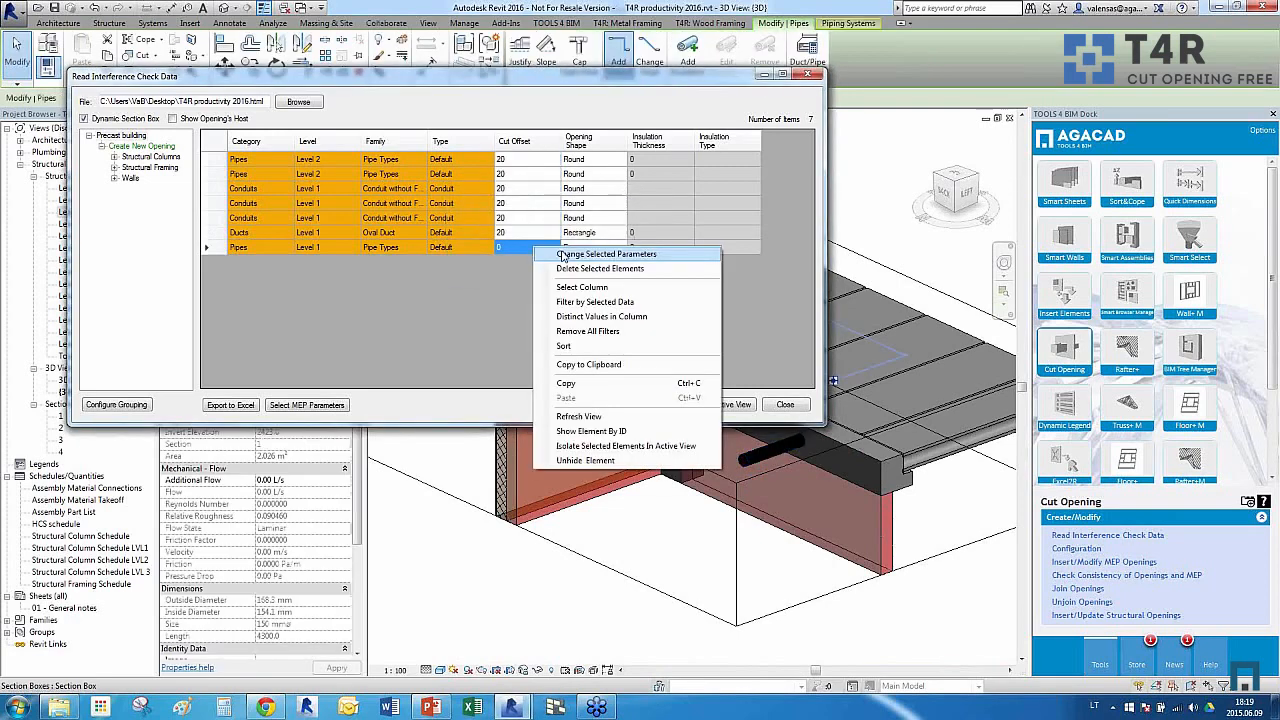
click(562, 251)
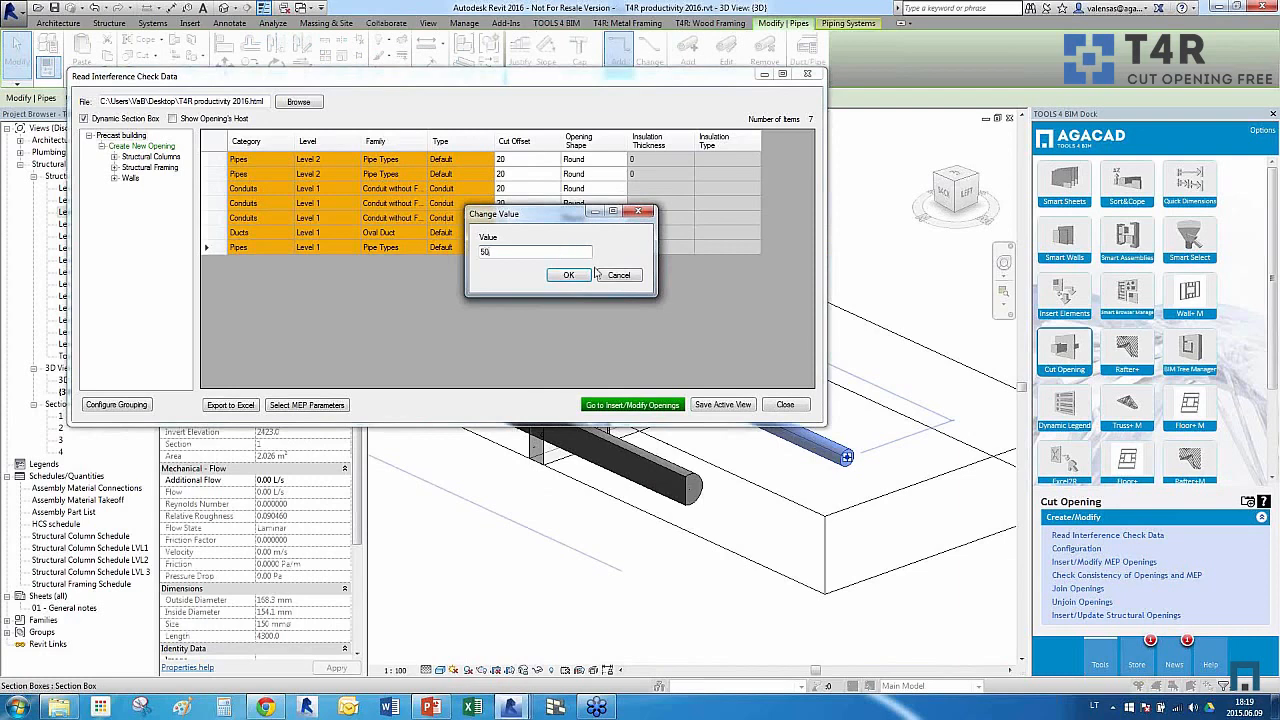
click(567, 275)
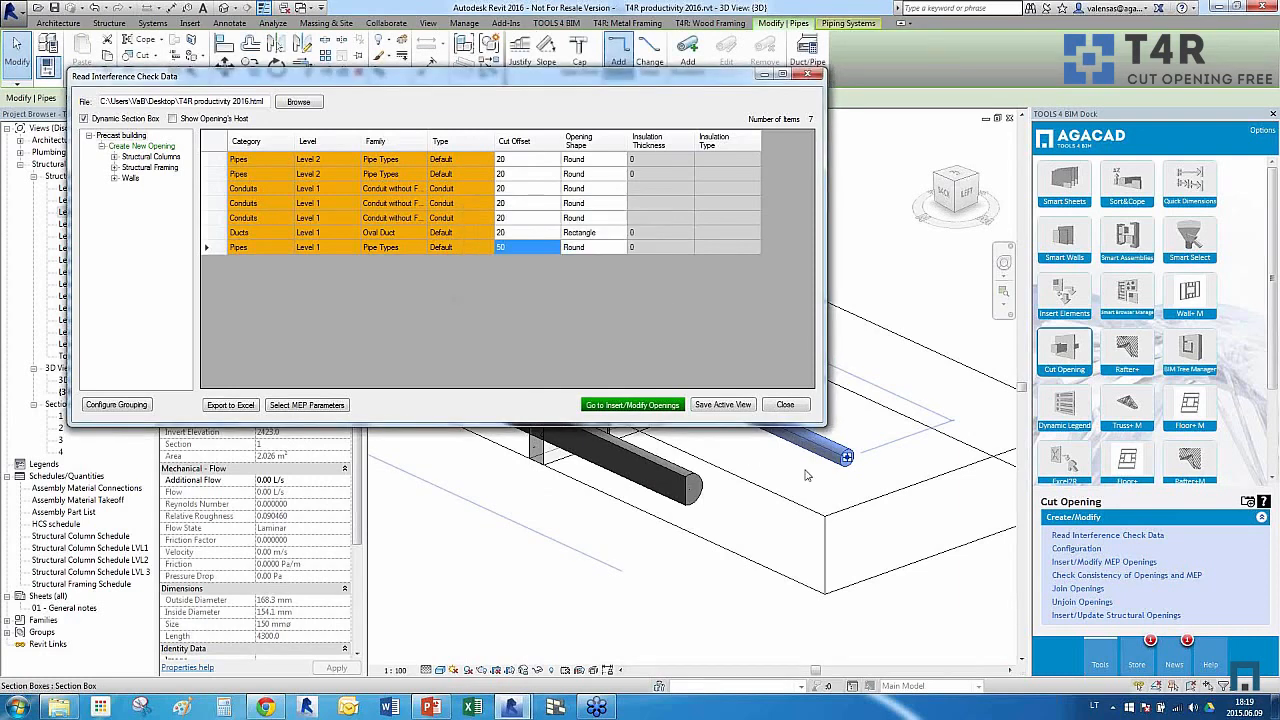
Change the opening shape of the first Level 2 pipe to Rectangle
click(610, 162)
right_click(610, 162)
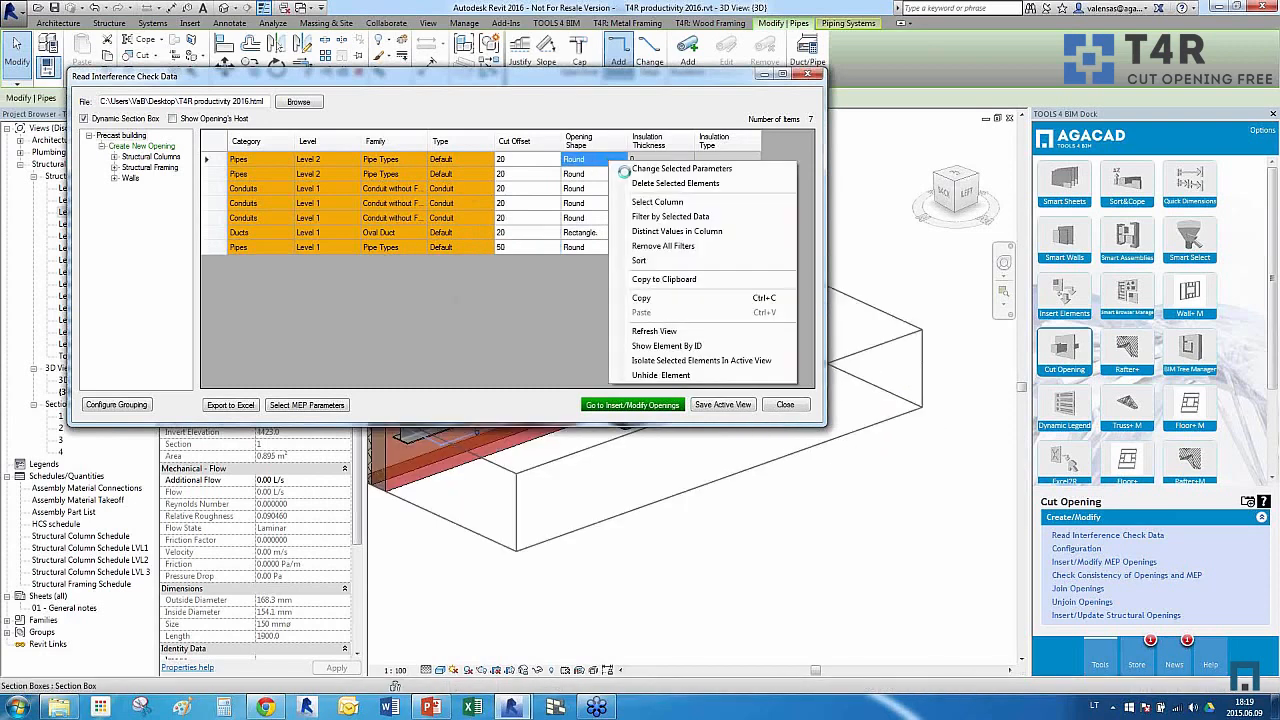
click(637, 170)
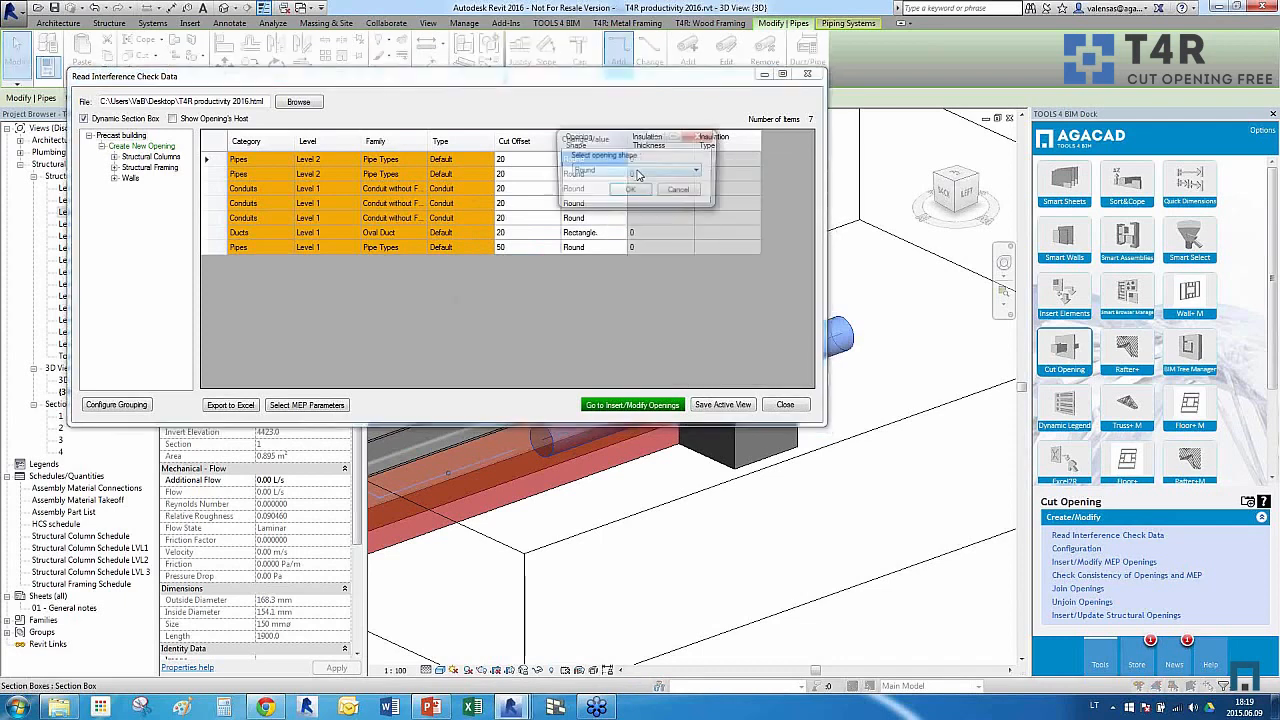
click(638, 172)
click(638, 199)
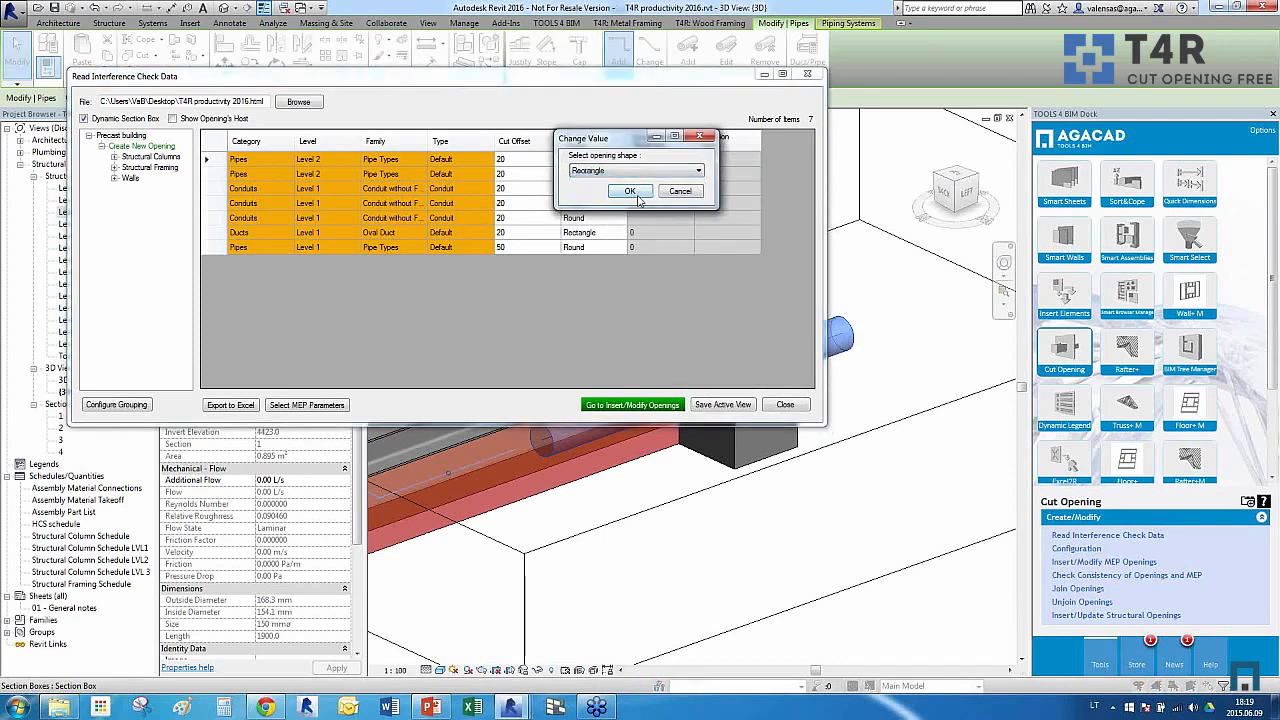
click(636, 195)
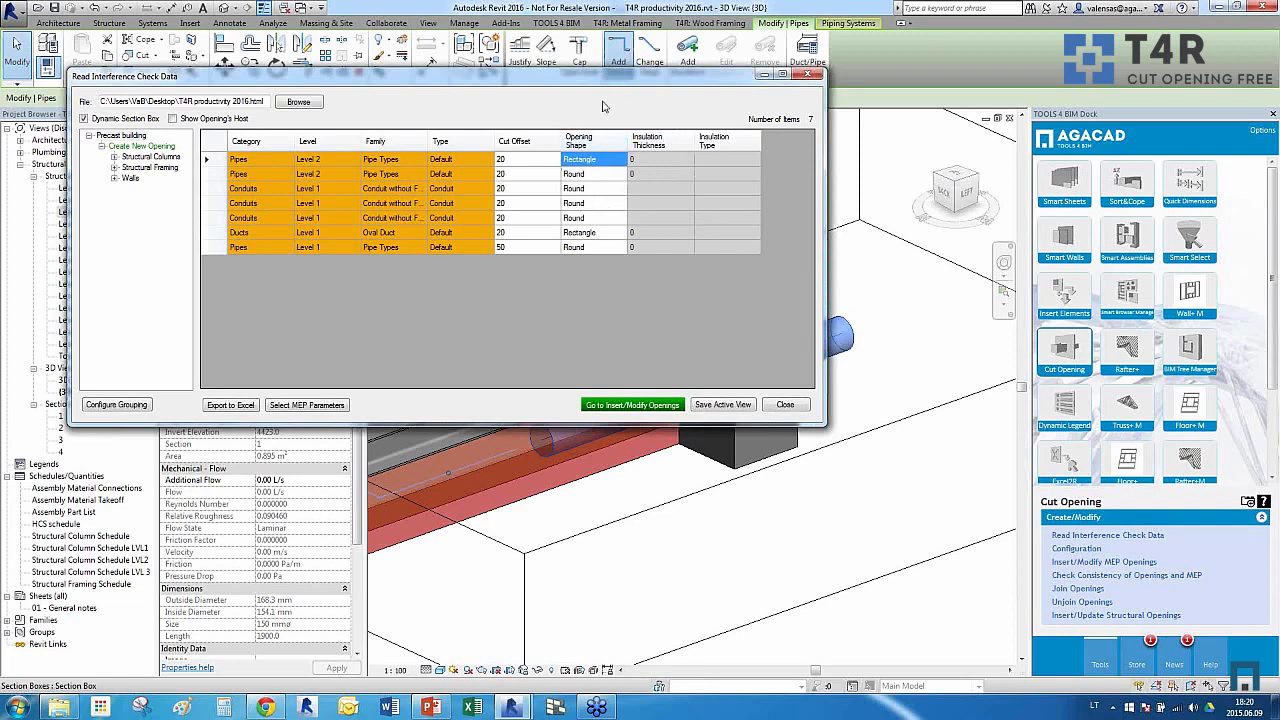
Proceed to inserting MEP openings and generate the openings for all listed clashes
drag(603, 107, 493, 155)
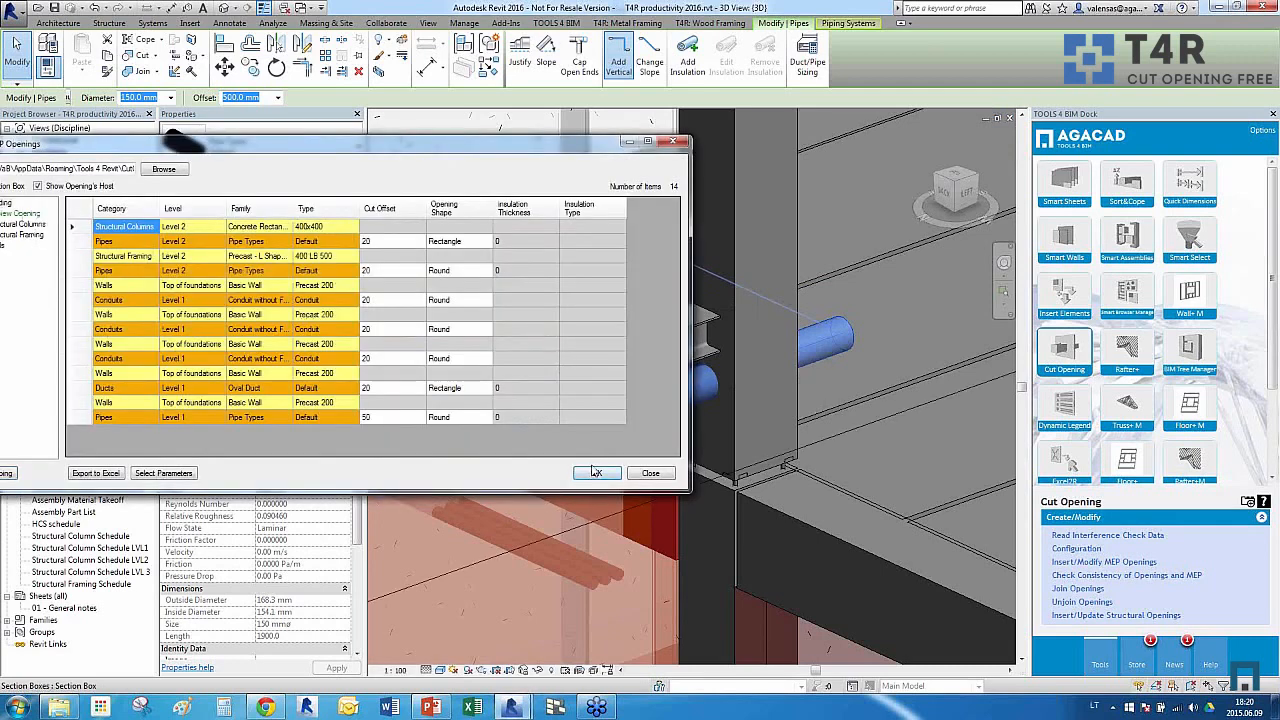
click(596, 473)
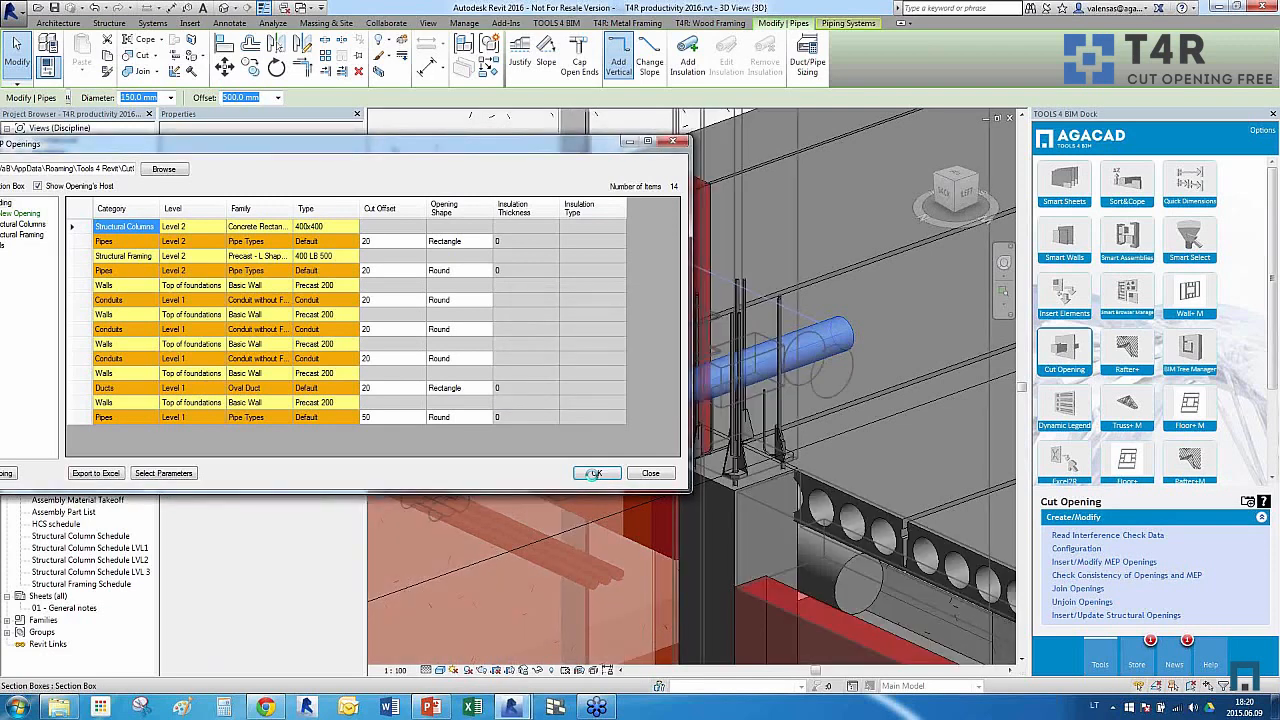
click(595, 473)
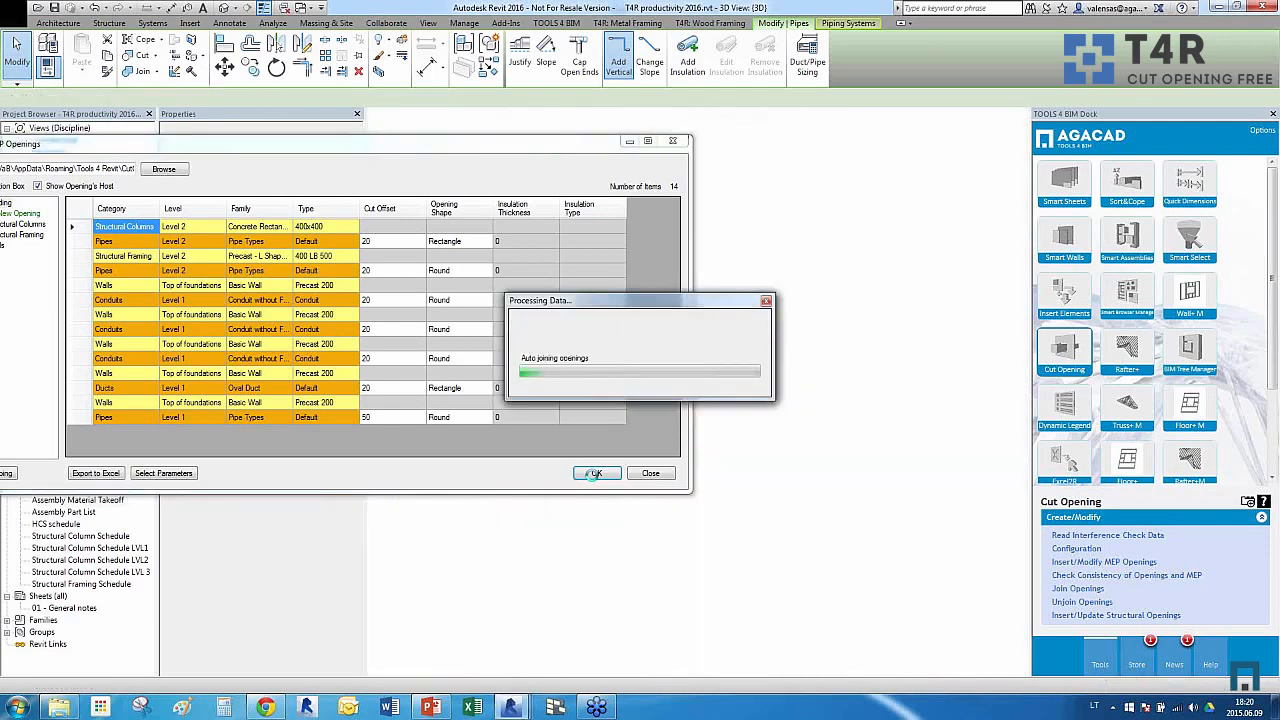
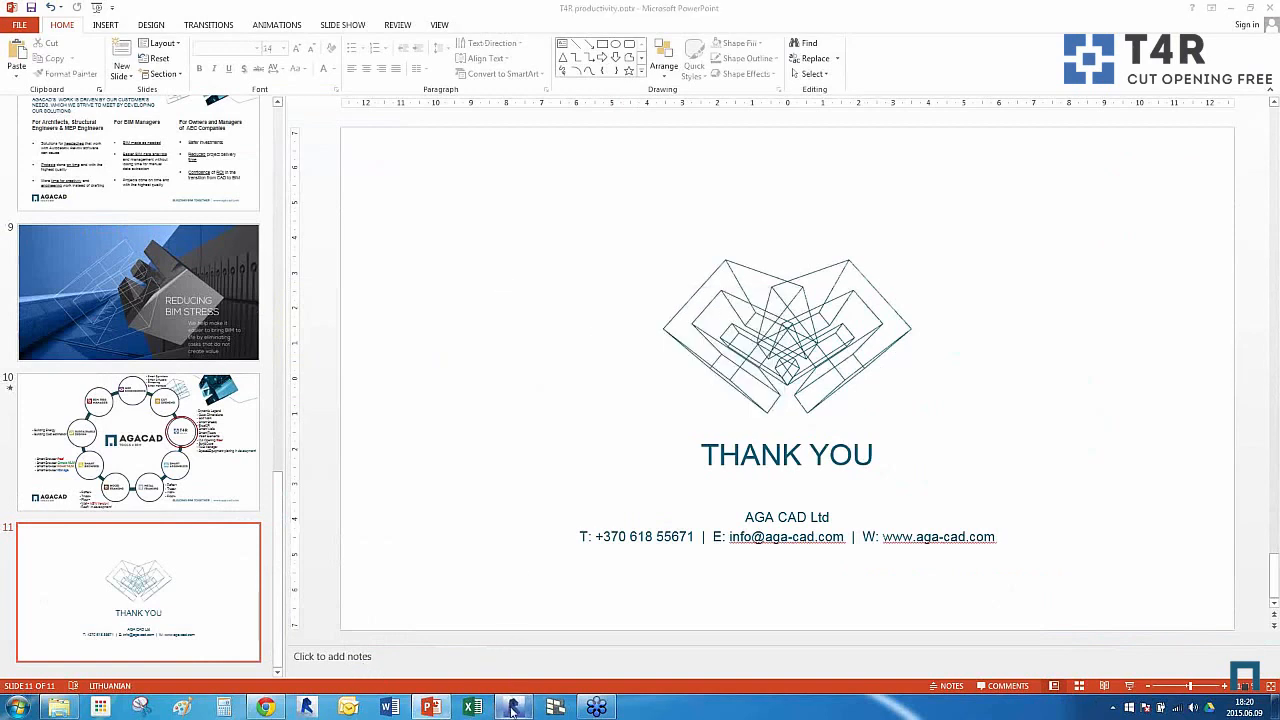
Switch from PowerPoint back to the Revit model and clear the pipe selection
key(alt+Tab)
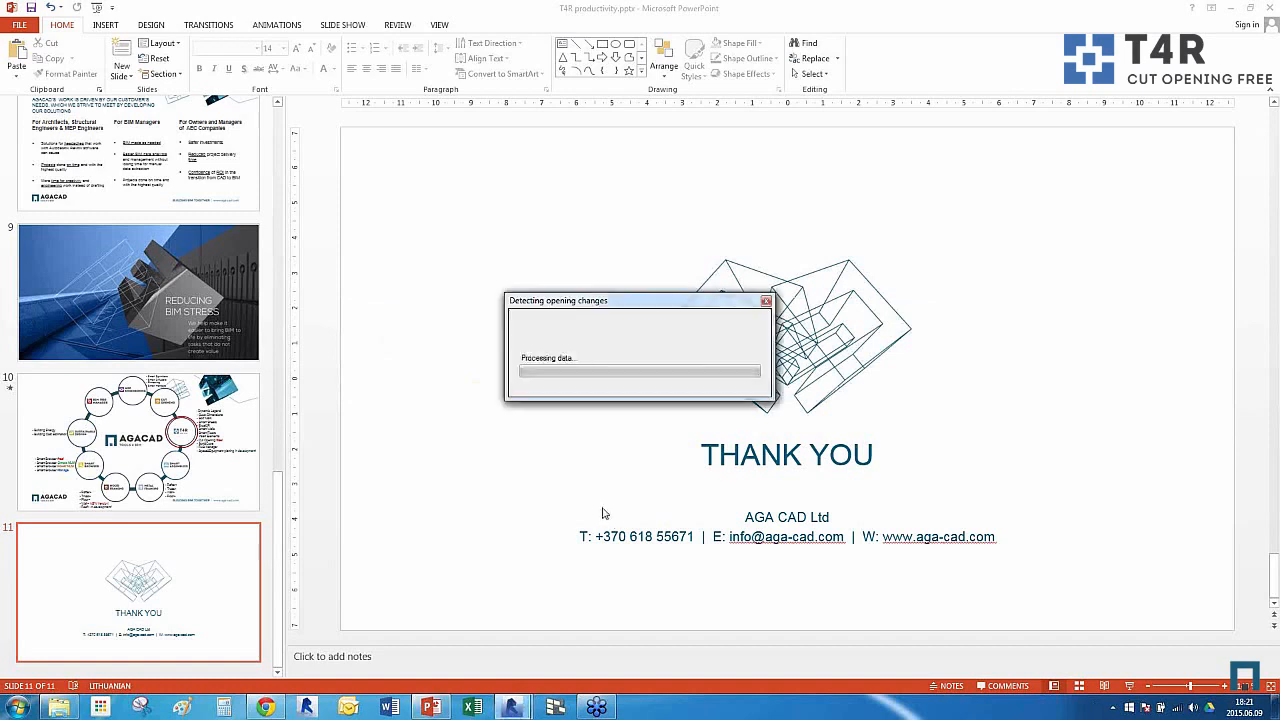
click(675, 384)
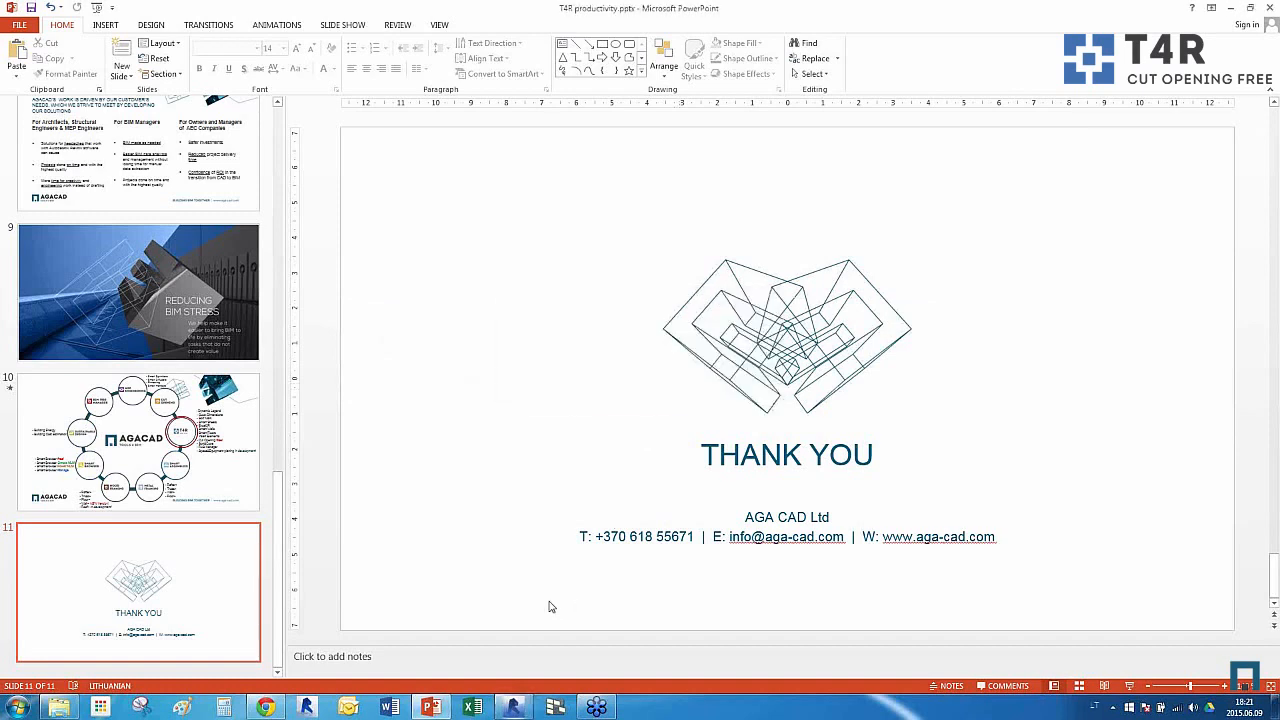
click(513, 707)
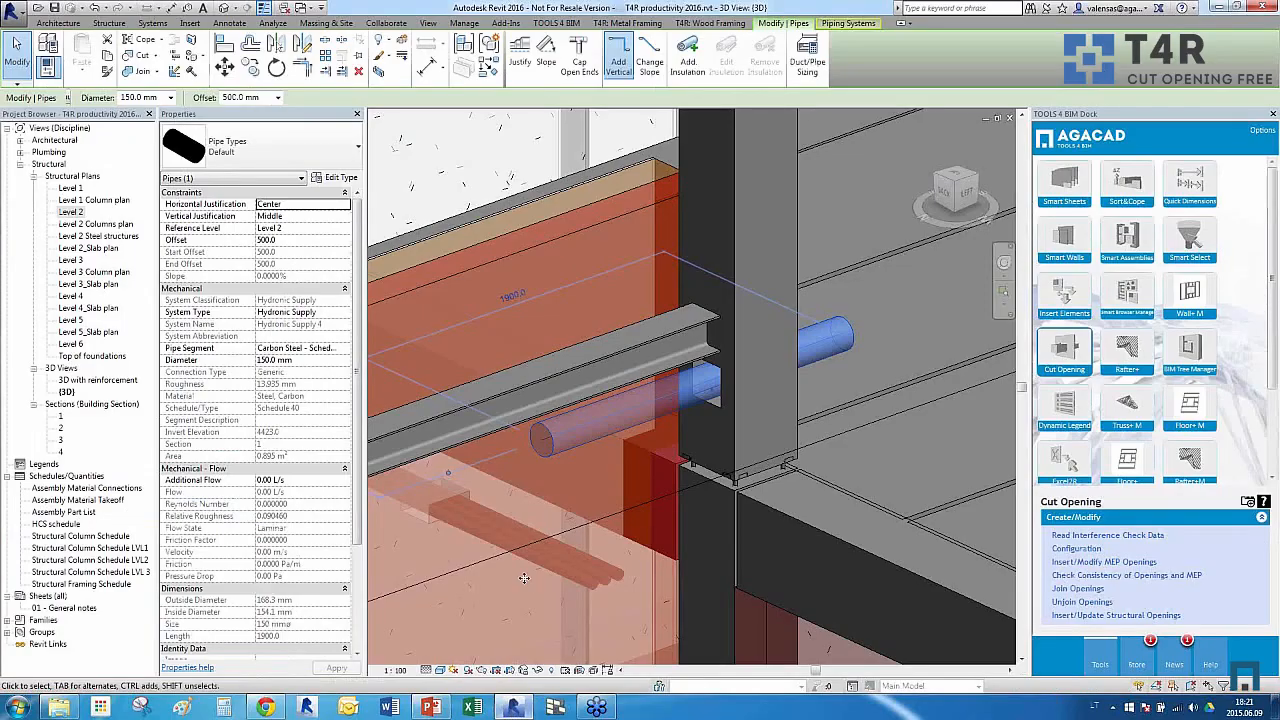
key(Escape)
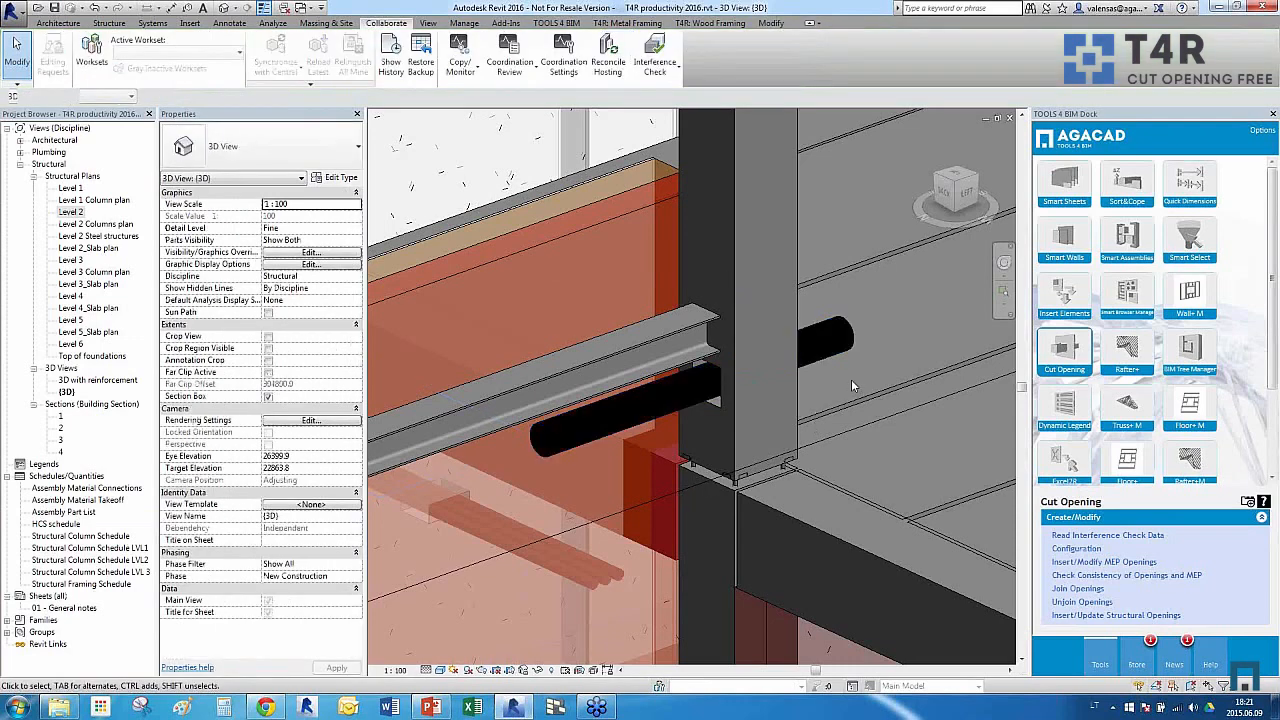
Examine the rectangular face opening where the pipe crosses the column and the pipe penetration in the nearby beam
scroll(720, 402, up, 2)
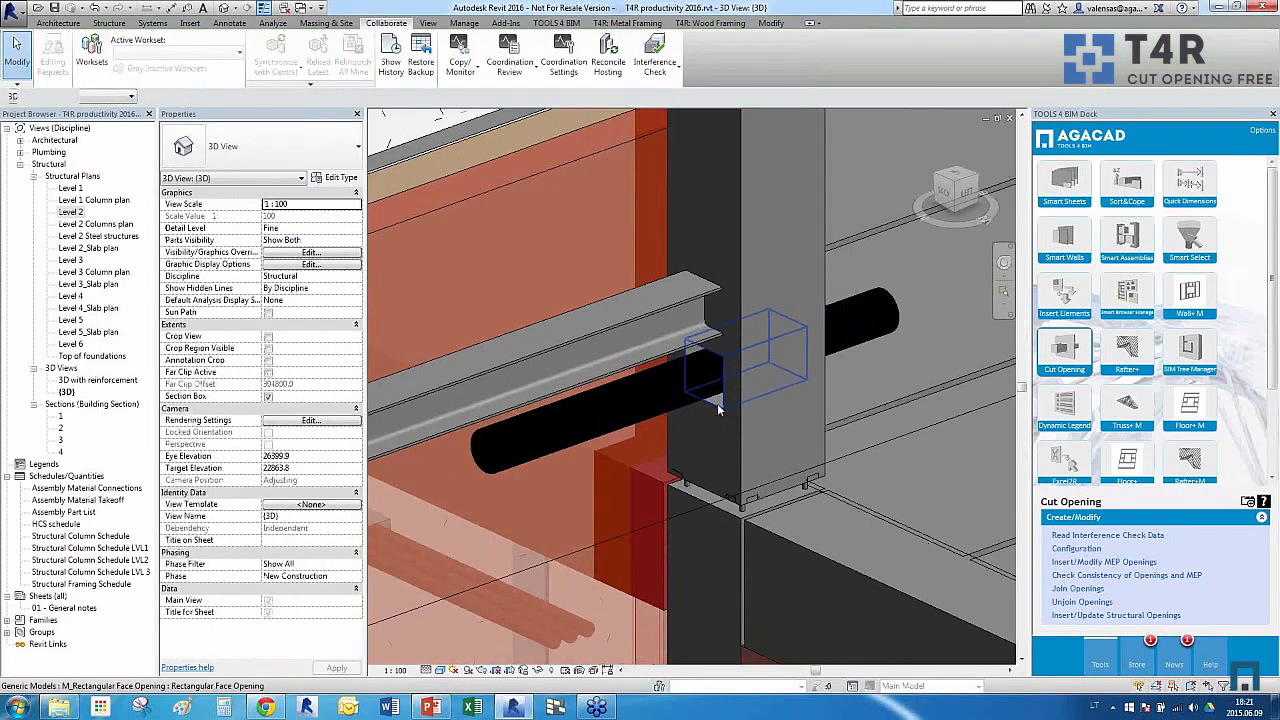
click(717, 403)
key(Delete)
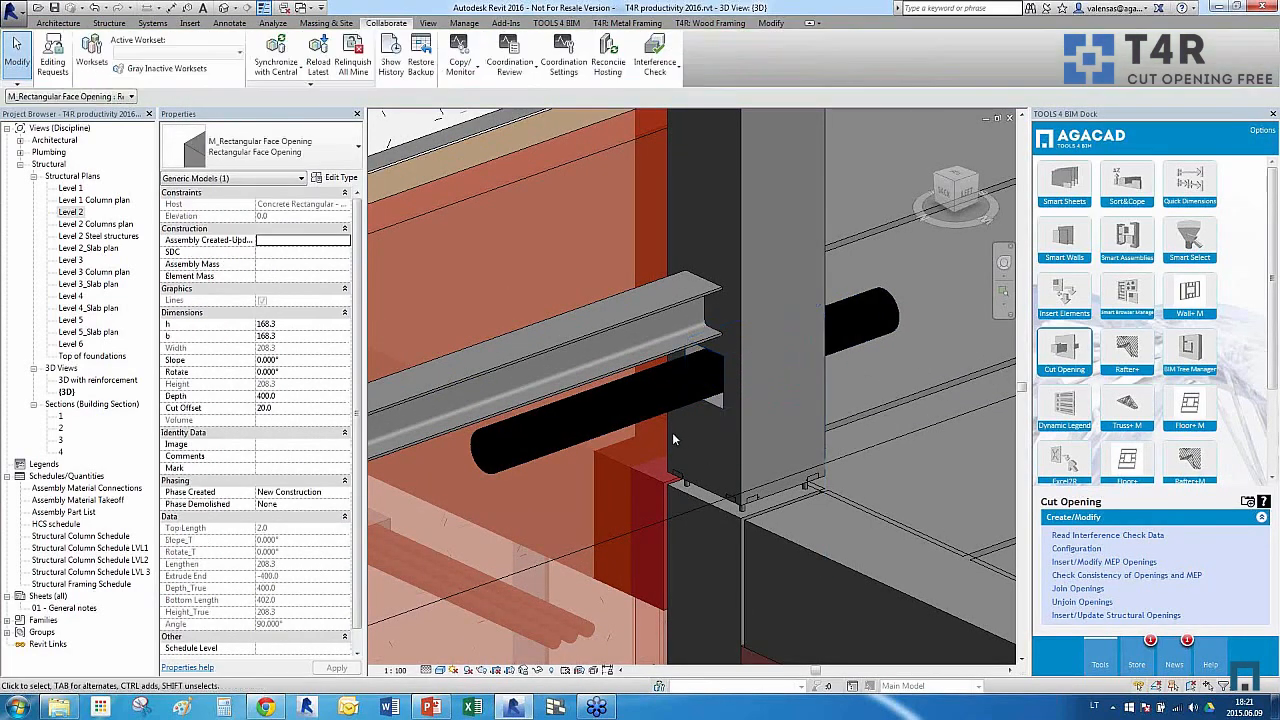
scroll(630, 368, down, 5)
scroll(867, 509, up, 4)
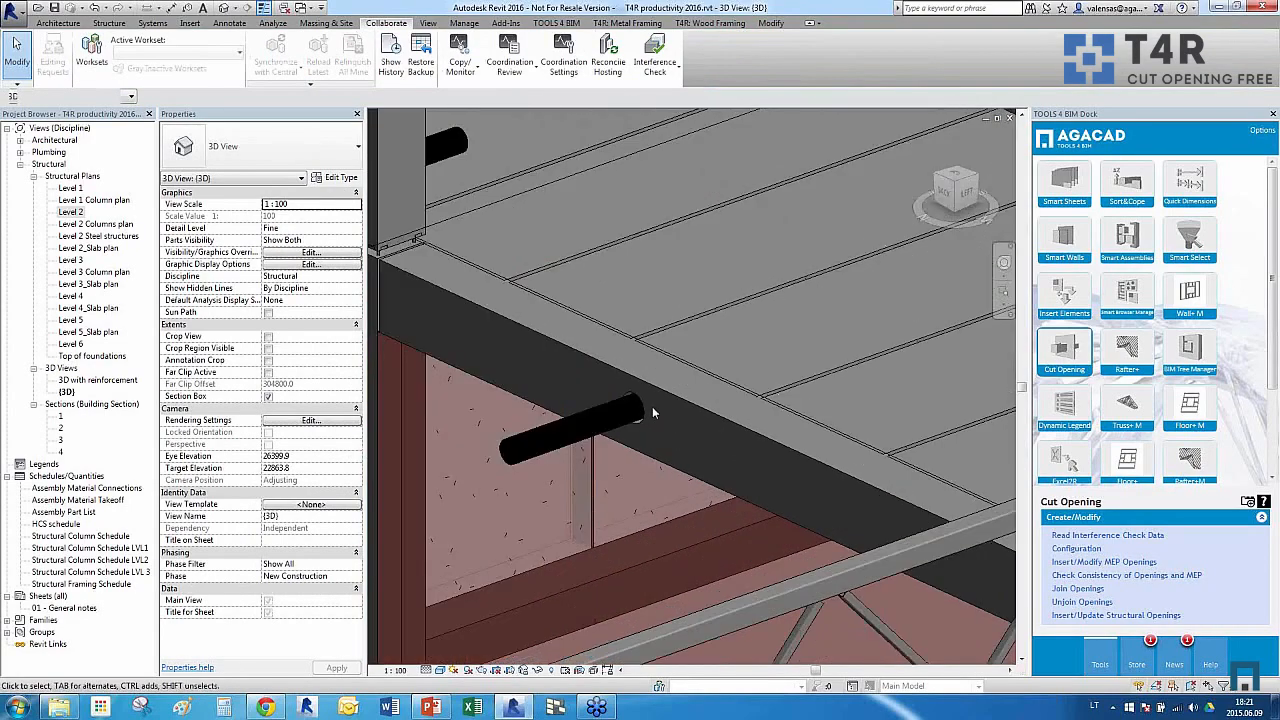
scroll(630, 370, down, 5)
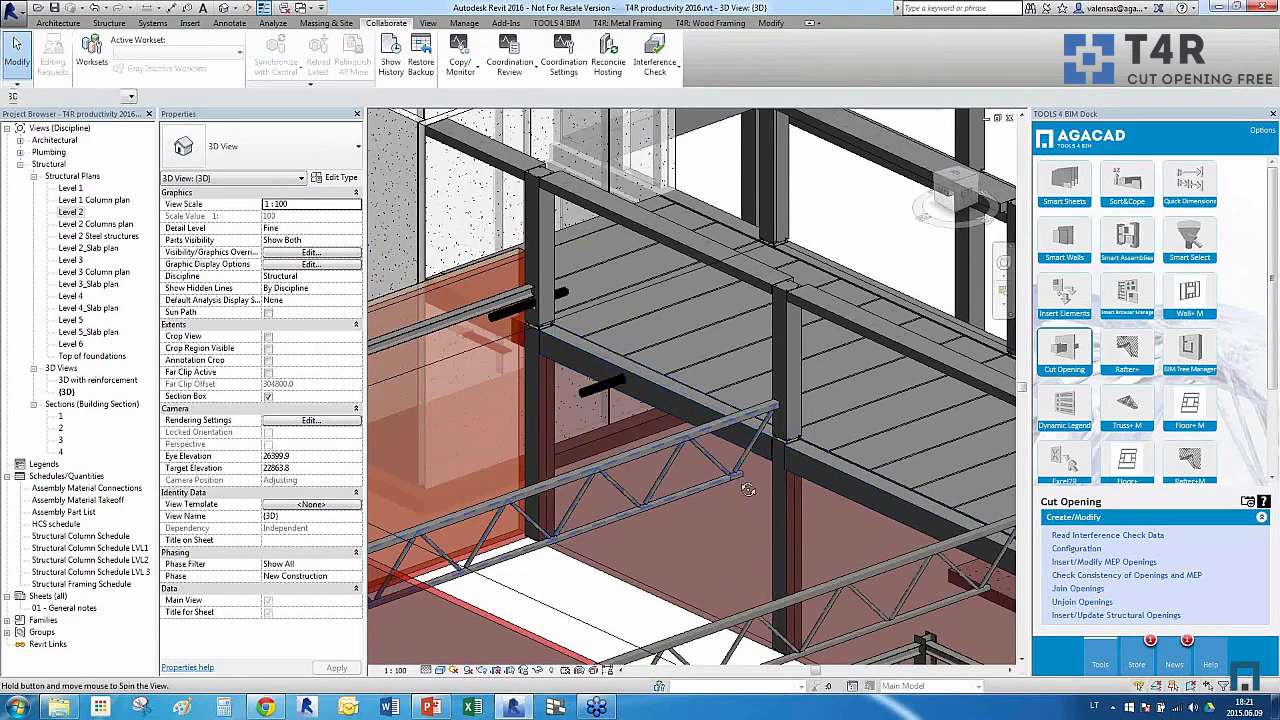
Examine the conduit, duct and pipe openings in the precast wall, including the round opening's properties, and look over the whole building
shift+middle_drag(735, 480, 704, 443)
scroll(704, 443, up, 5)
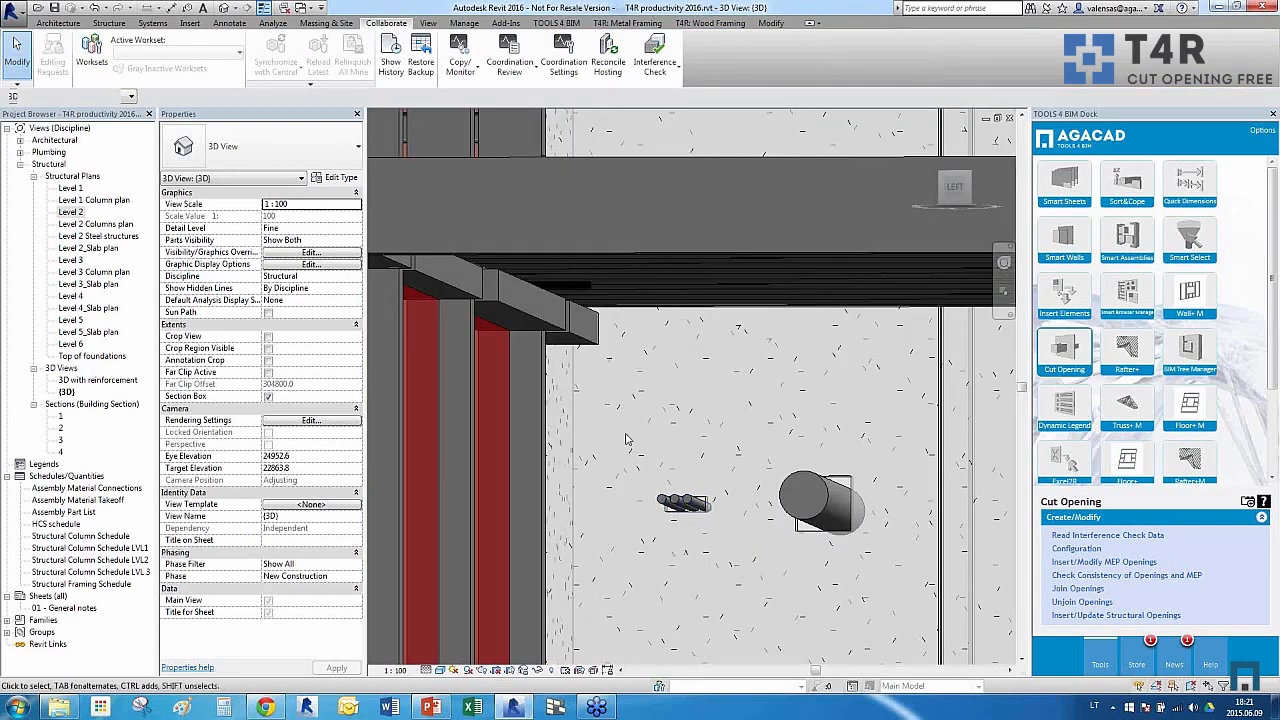
scroll(676, 465, down, 2)
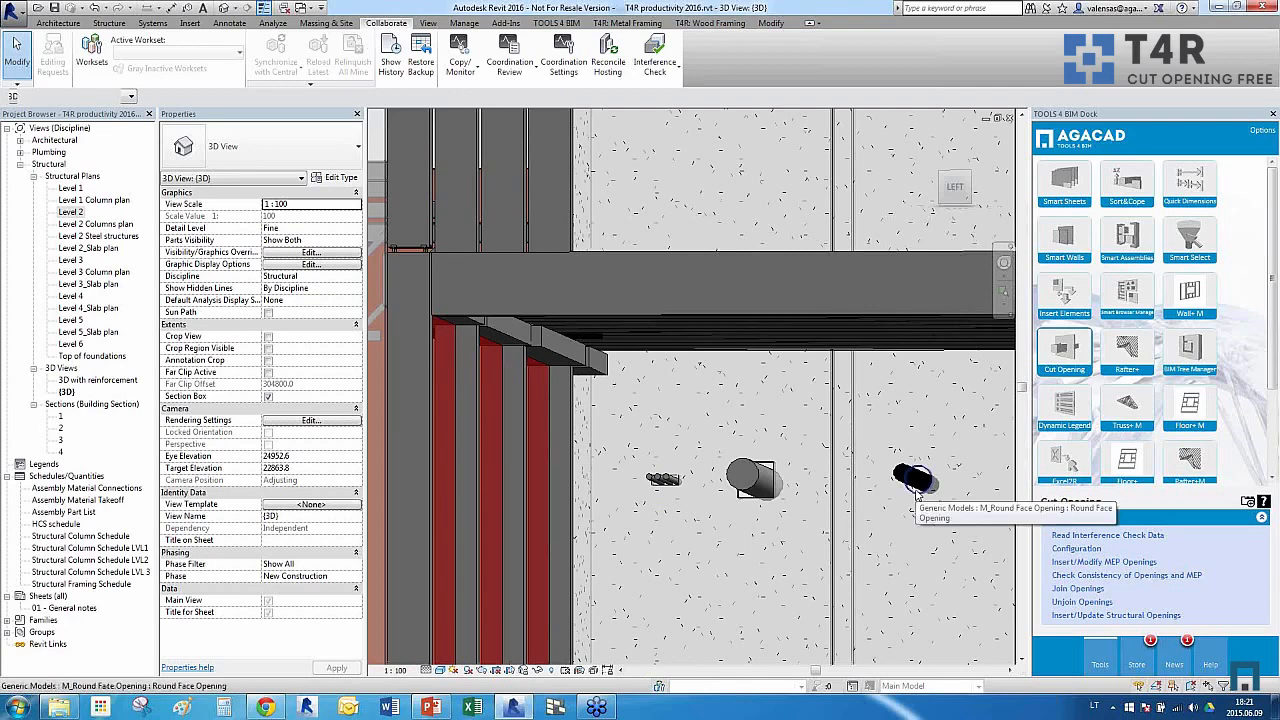
click(926, 484)
scroll(936, 487, up, 3)
scroll(784, 449, down, 7)
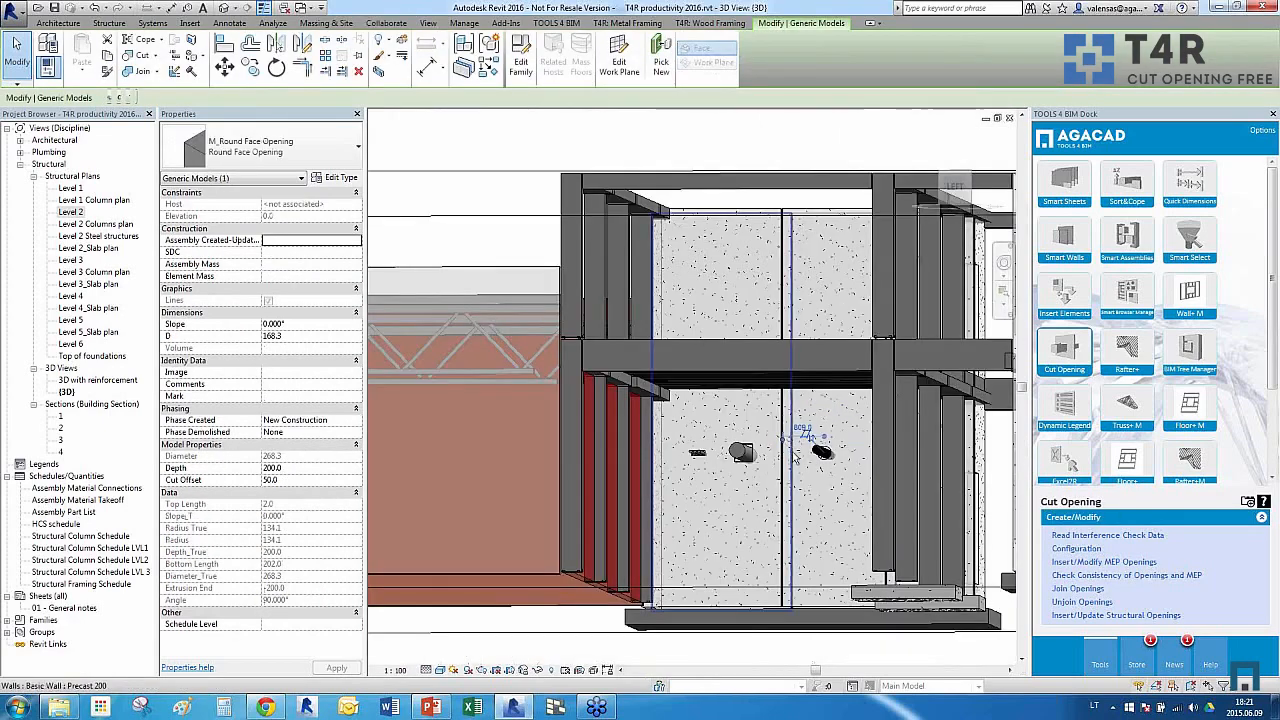
shift+middle_drag(808, 480, 801, 453)
scroll(636, 445, down, 4)
key(Escape)
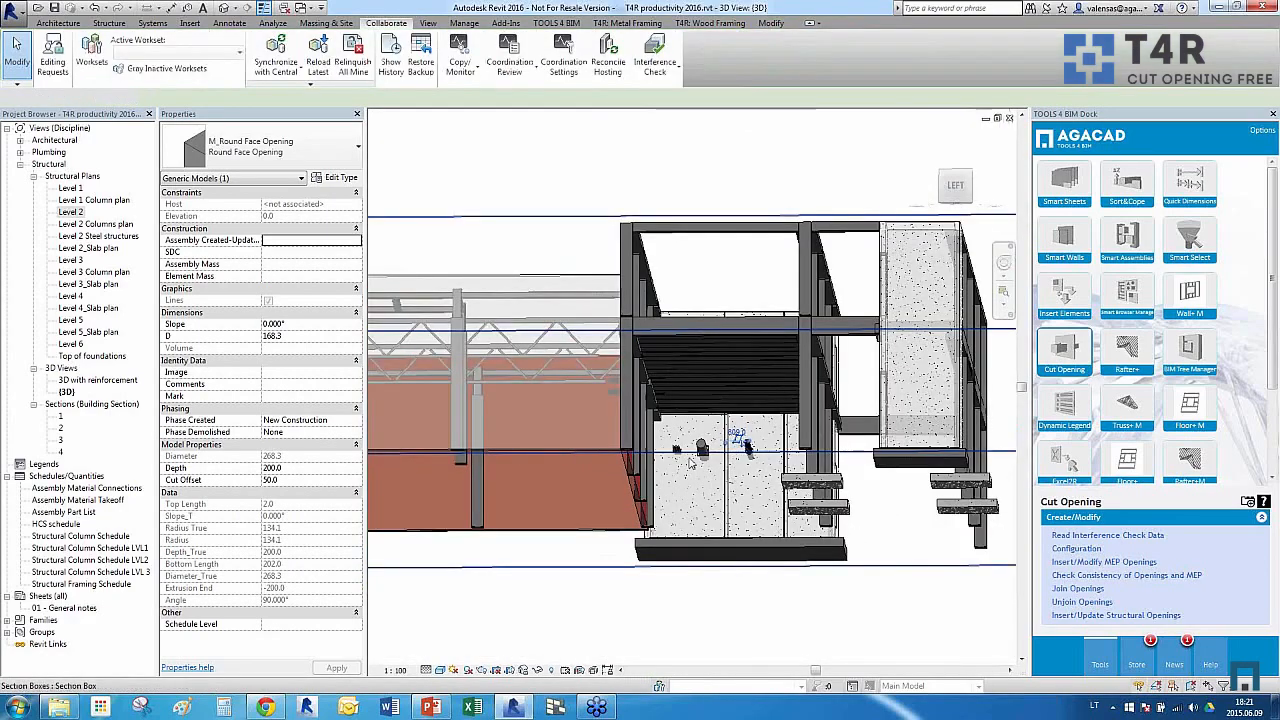
shift+middle_drag(706, 495, 745, 572)
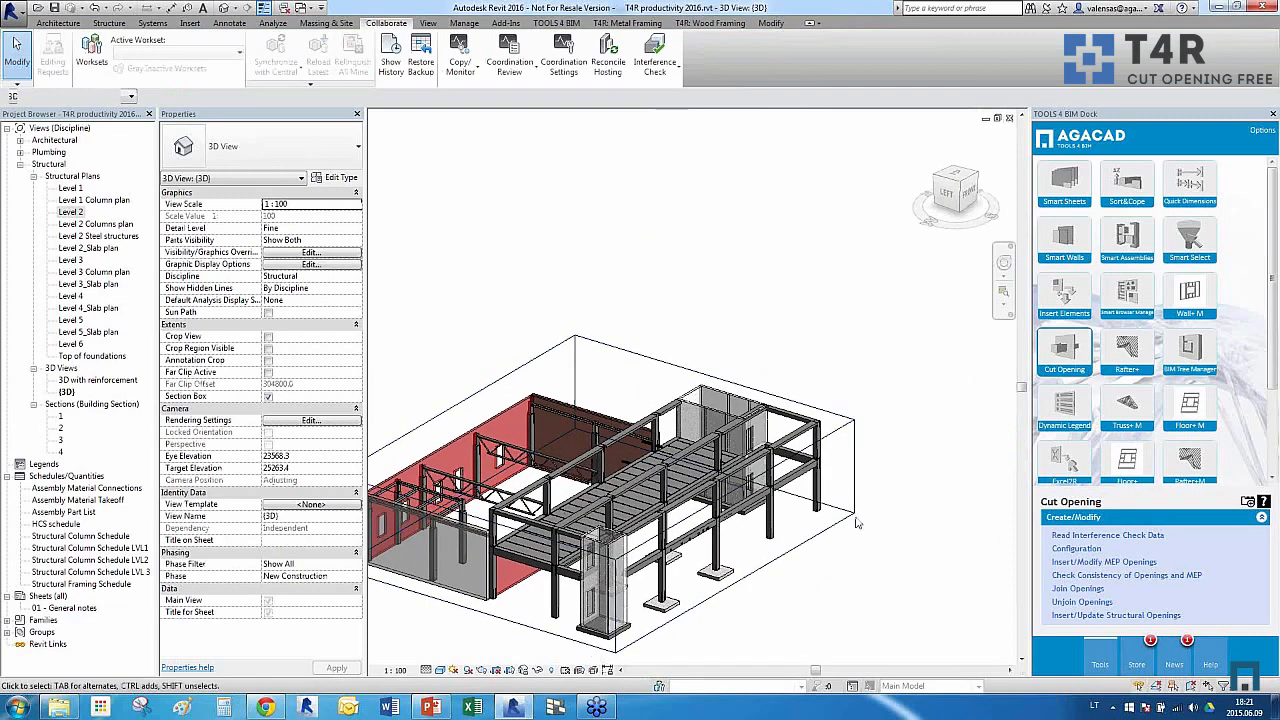
Open the Level 1 Column plan, clear the selection and examine the tags of the precast columns
scroll(746, 585, up, 2)
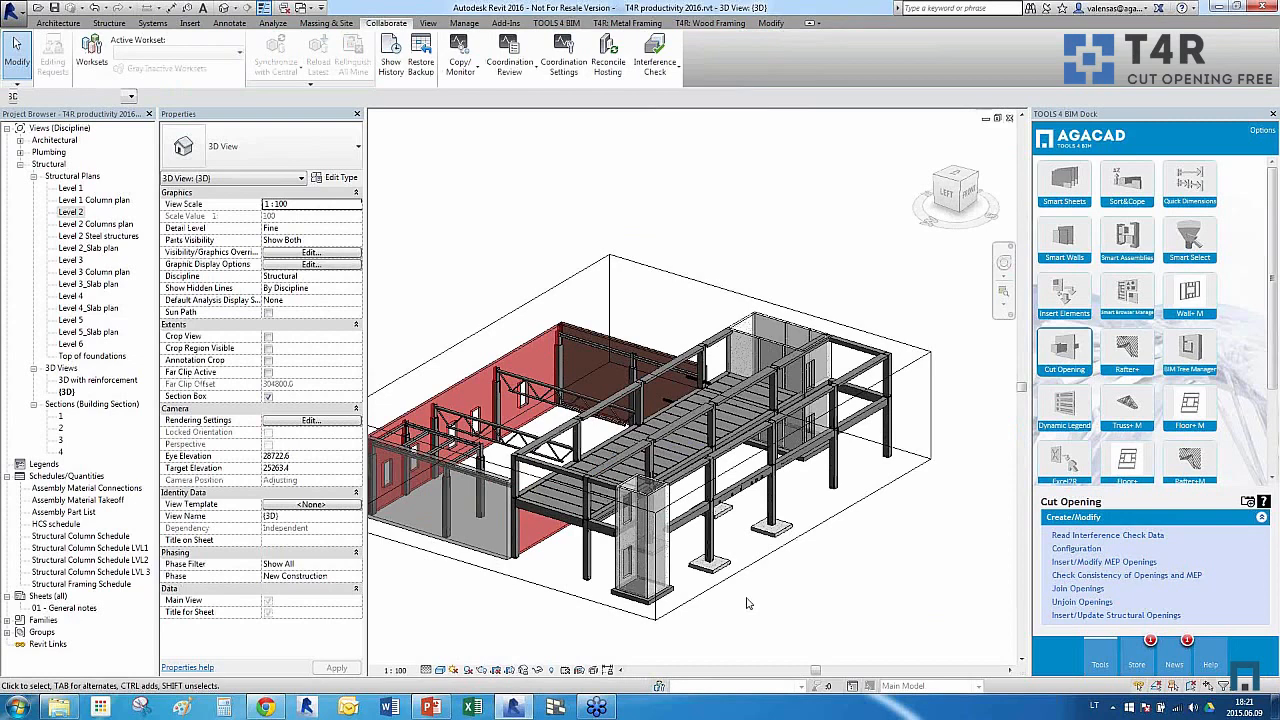
scroll(901, 545, down, 1)
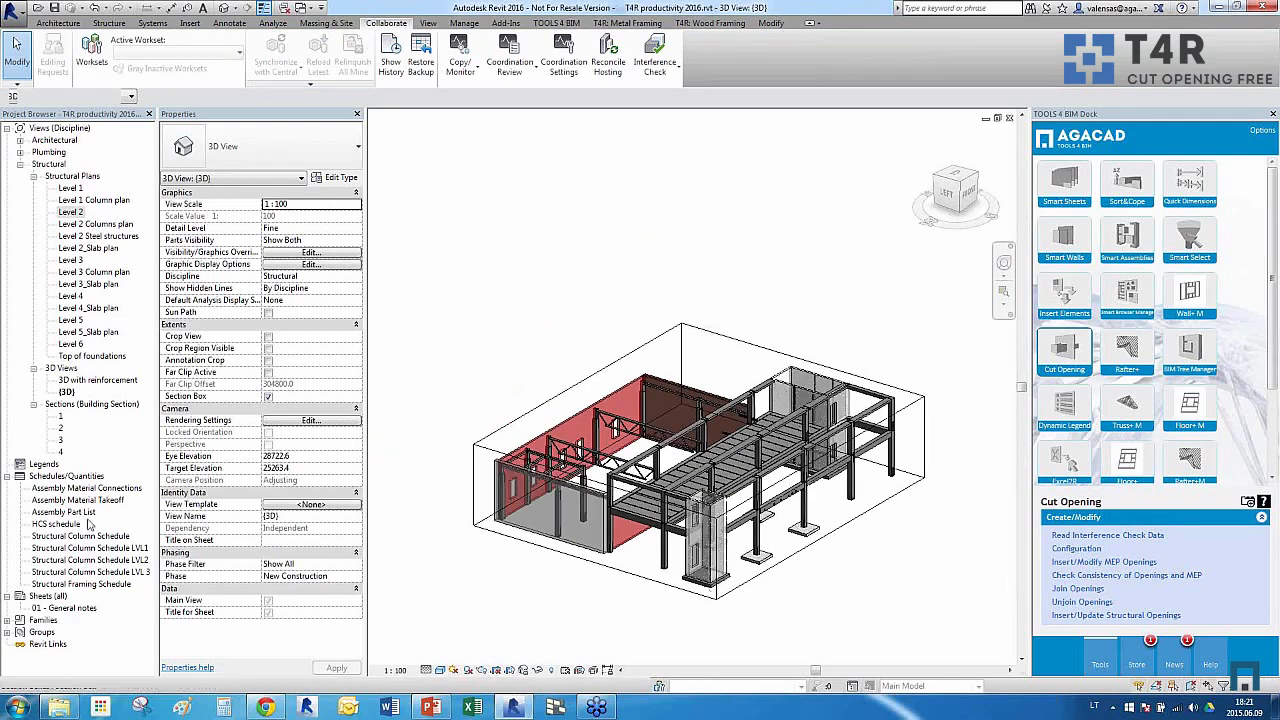
double_click(86, 203)
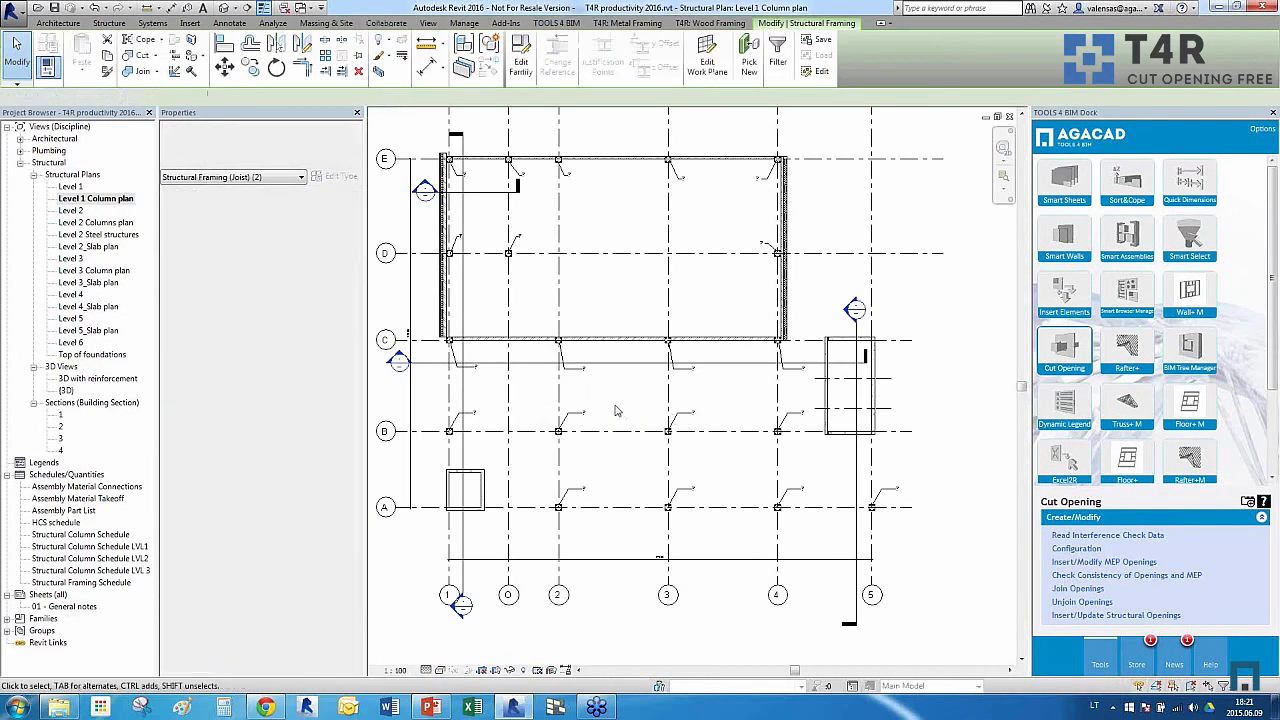
click(616, 410)
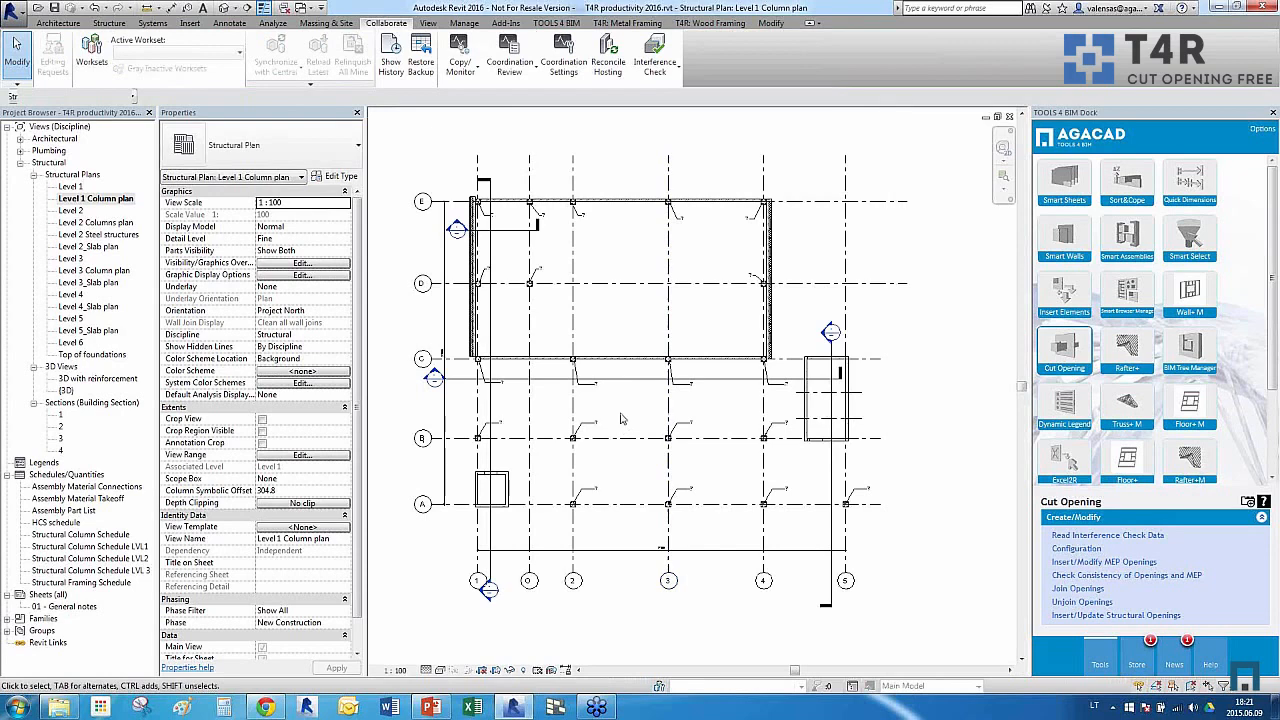
scroll(618, 440, up, 4)
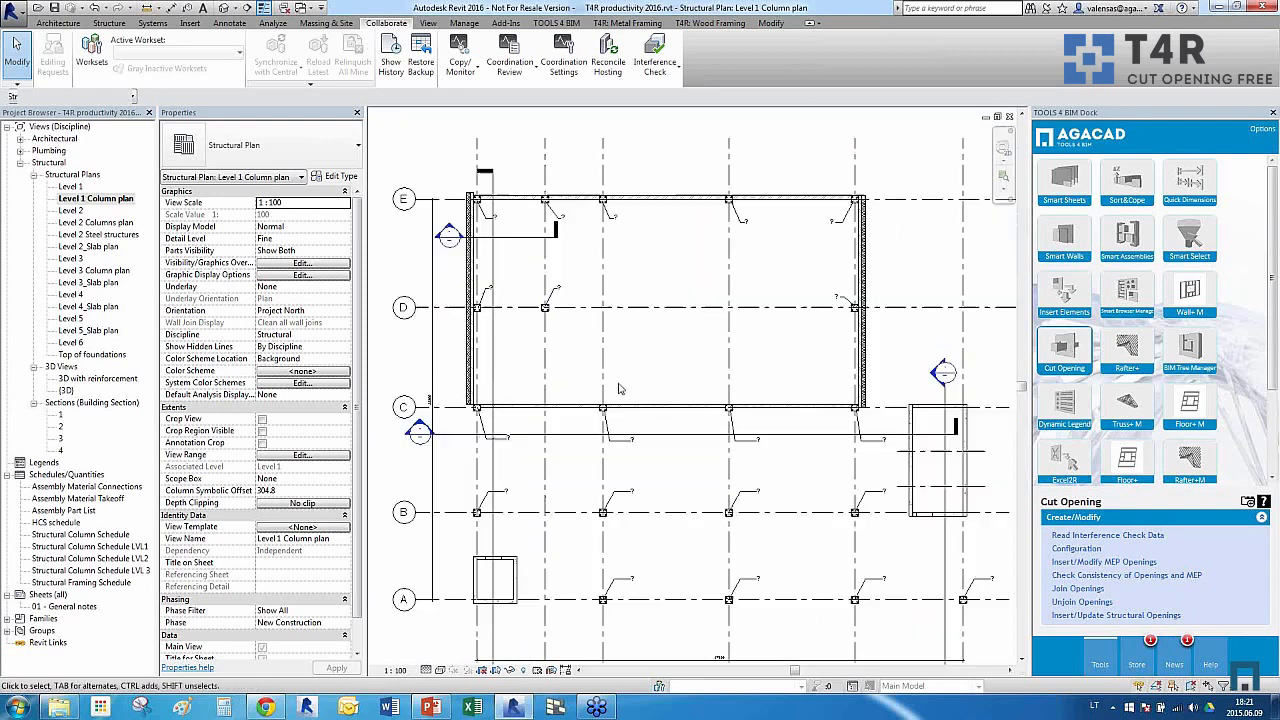
scroll(588, 560, up, 3)
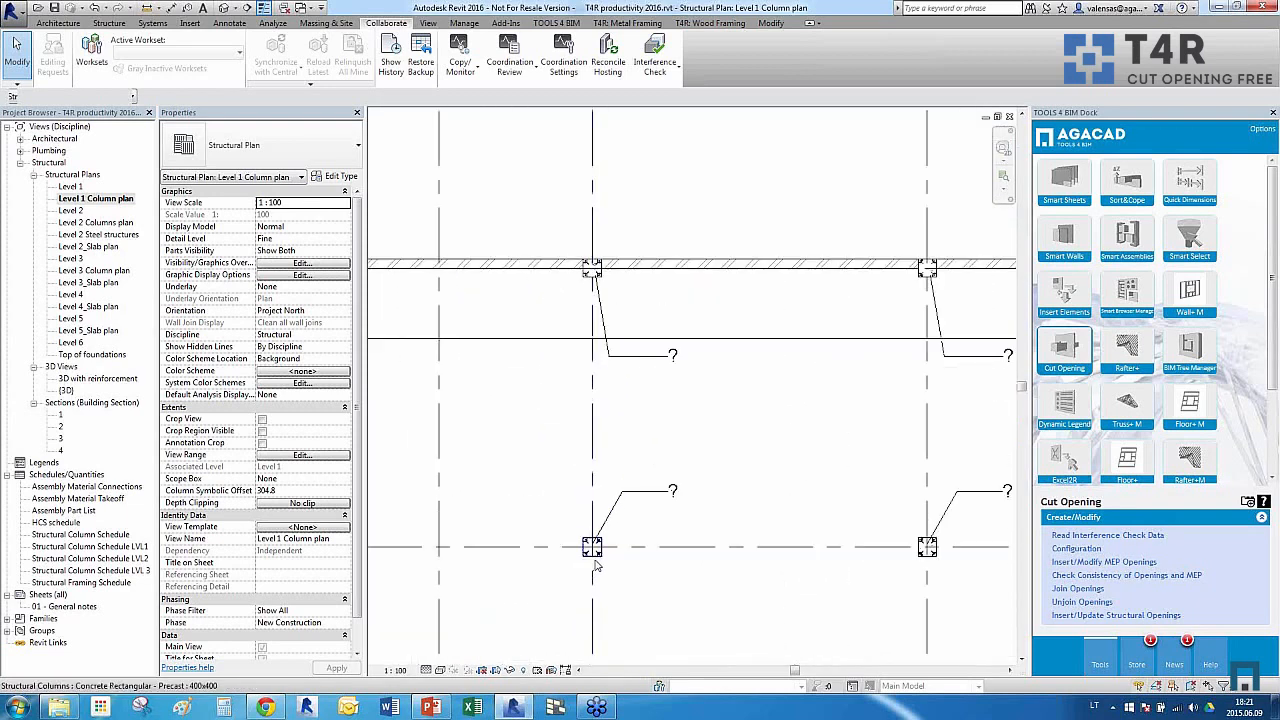
scroll(677, 512, down, 5)
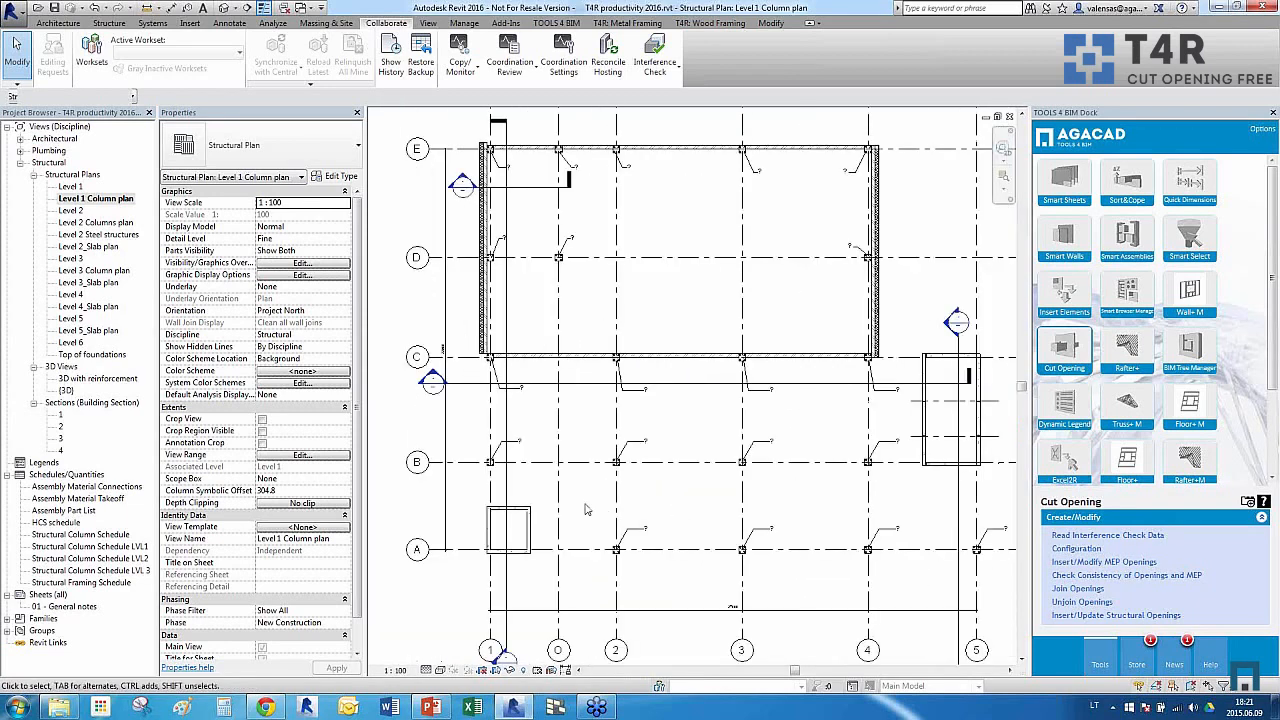
scroll(587, 510, down, 2)
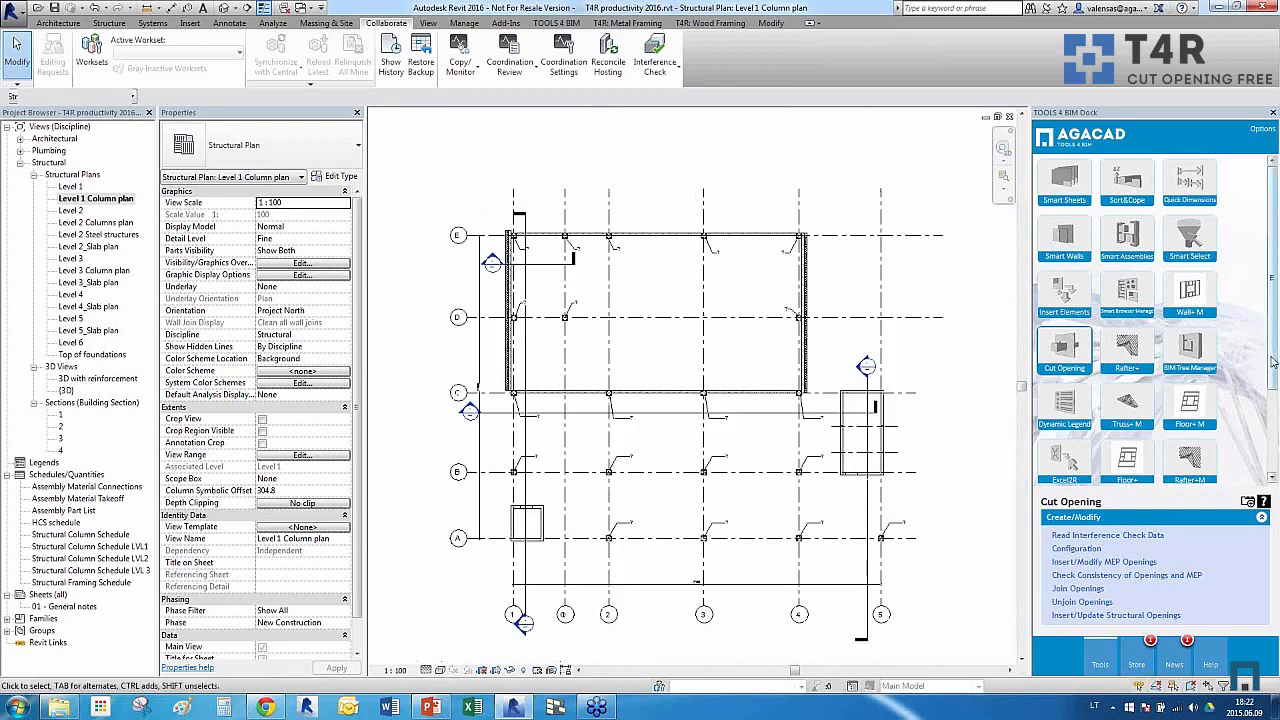
Start Sort Mark element numbering for the Structural Columns category, writing the calculated values to the Mark parameter
drag(1272, 360, 1272, 447)
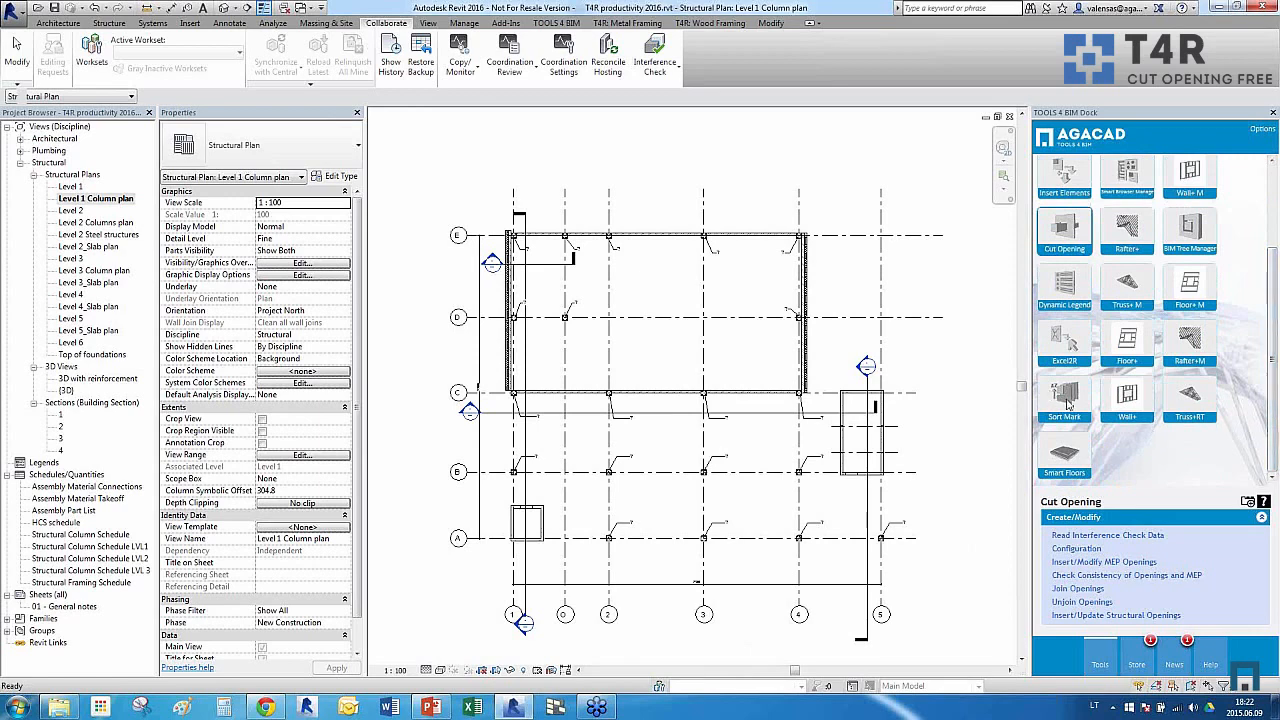
click(1066, 400)
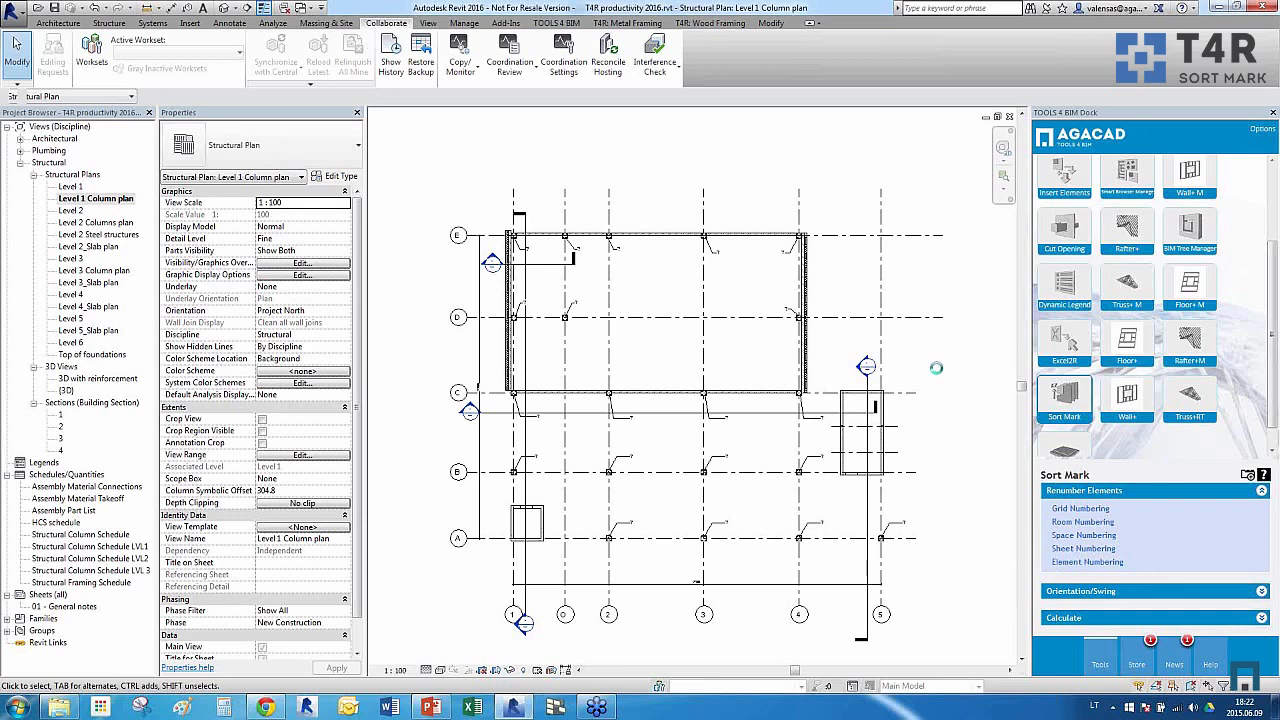
drag(1018, 340, 1018, 455)
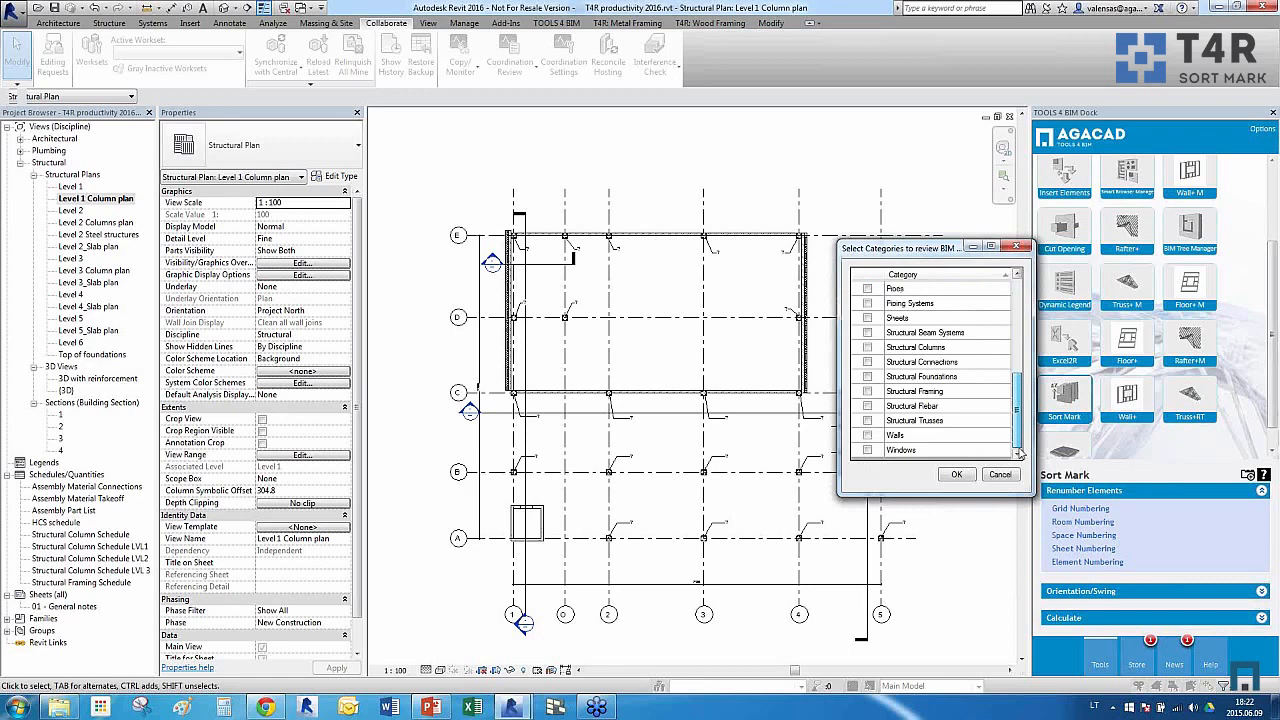
click(868, 347)
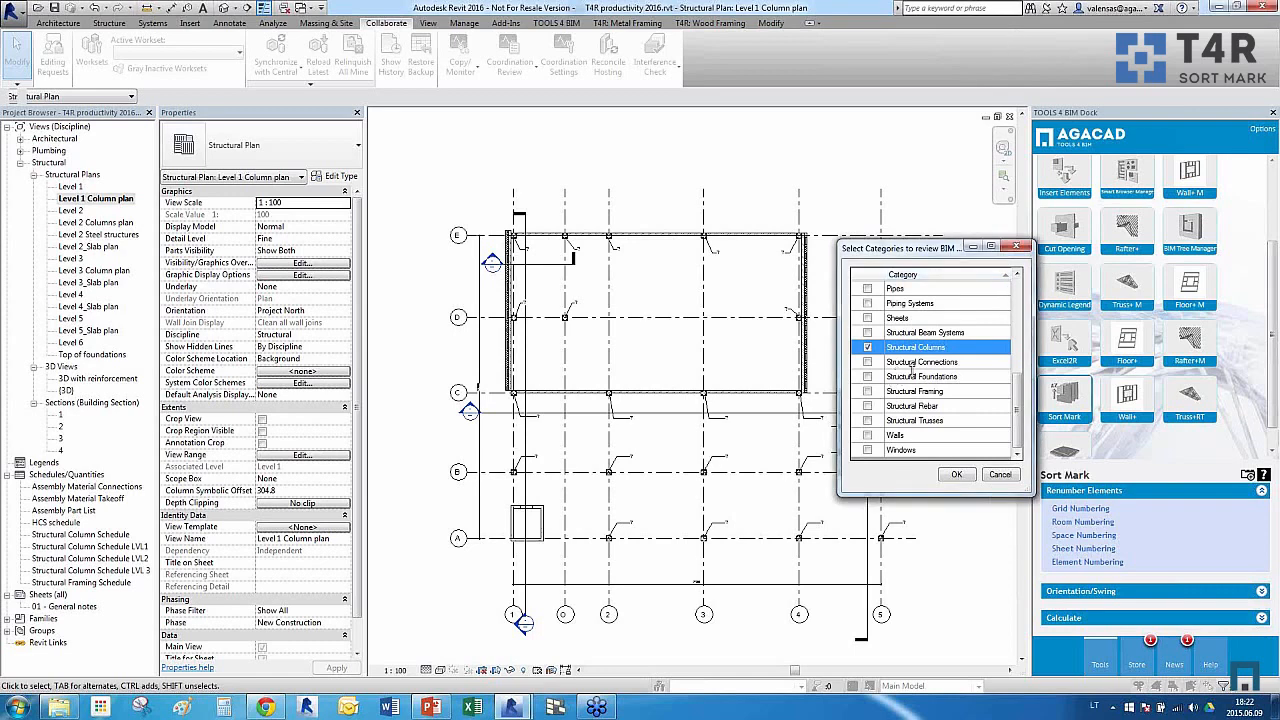
click(955, 475)
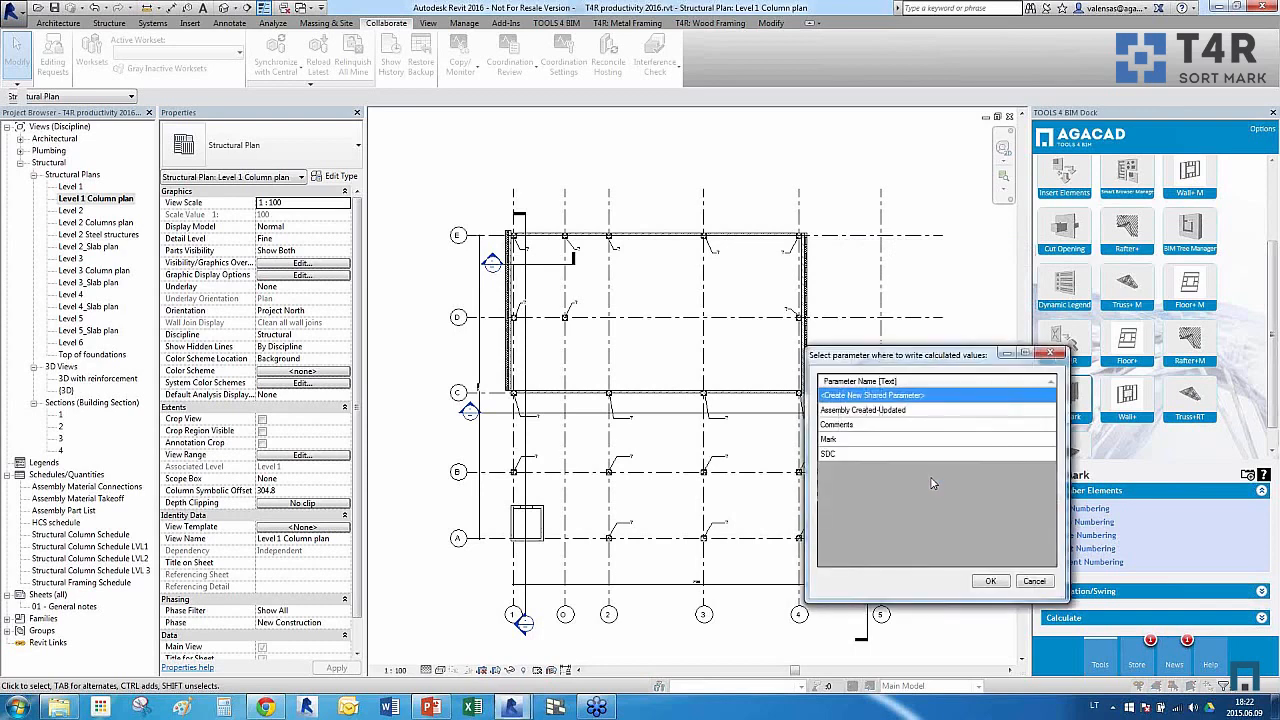
click(882, 440)
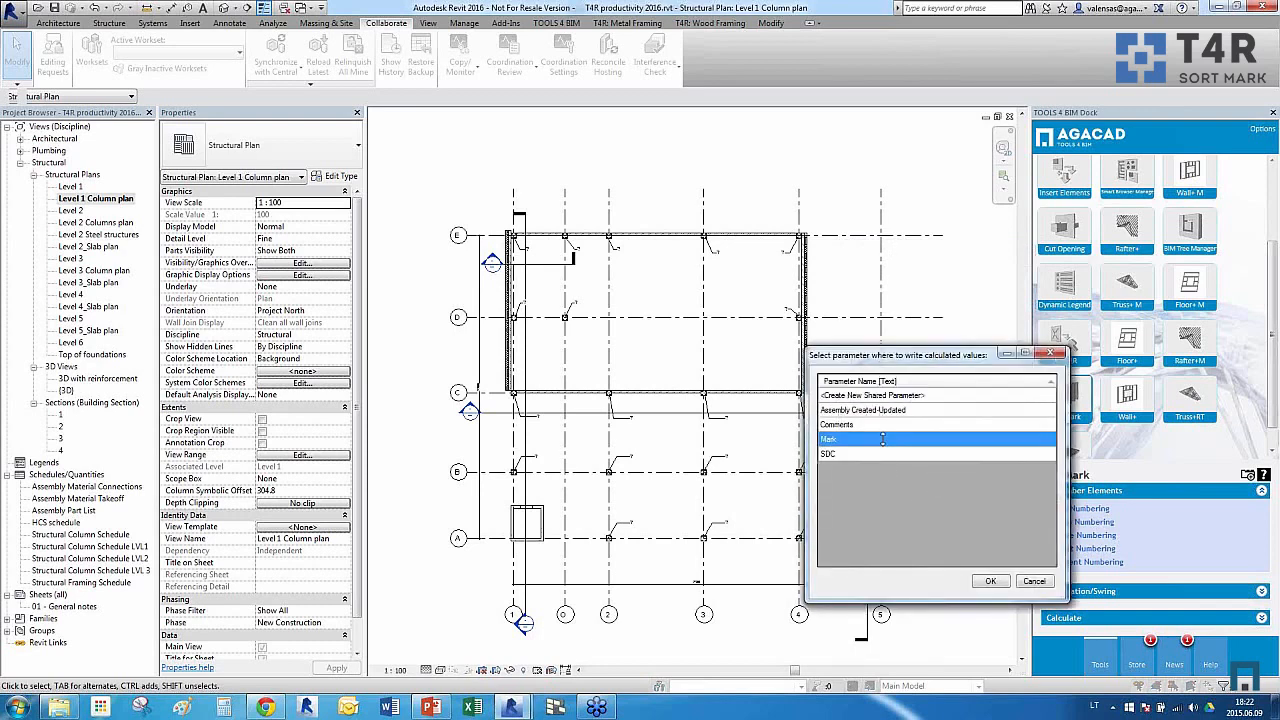
click(987, 582)
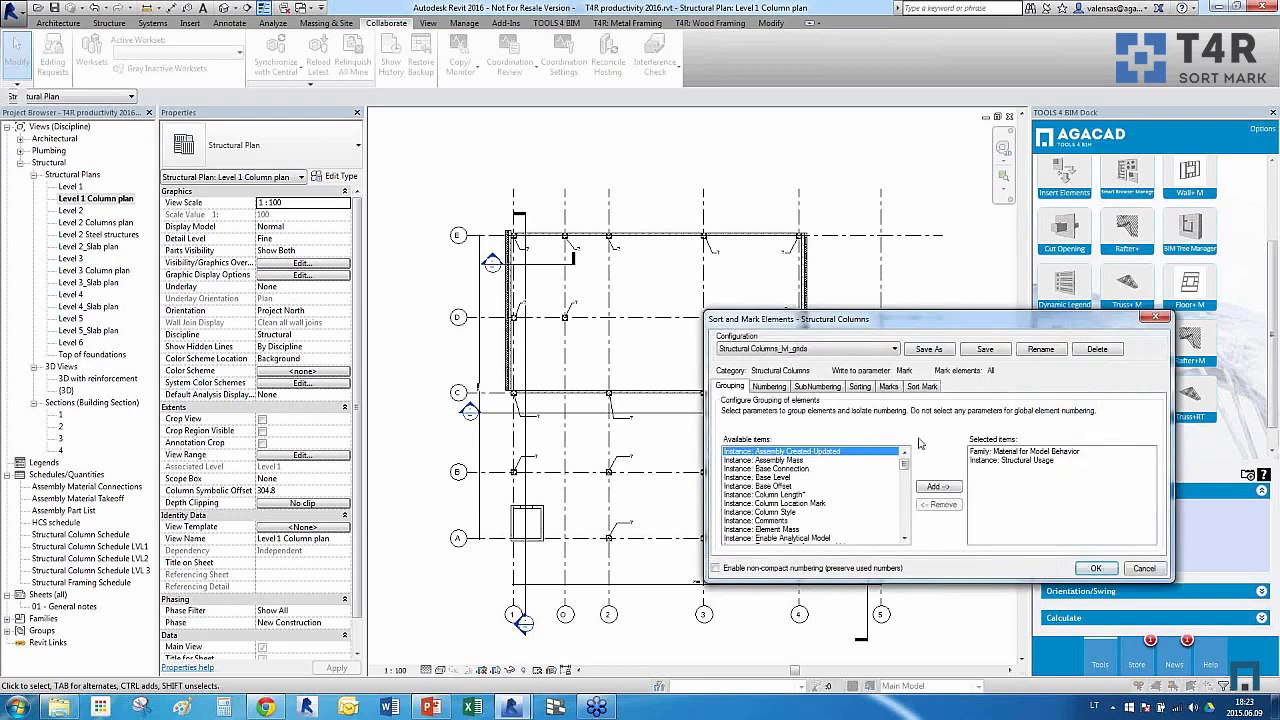
Review the Structural Columns_lvl_grids configuration's grouping, numbering, subnumbering and sorting settings, and its marks for material and structural usage
click(852, 352)
click(842, 360)
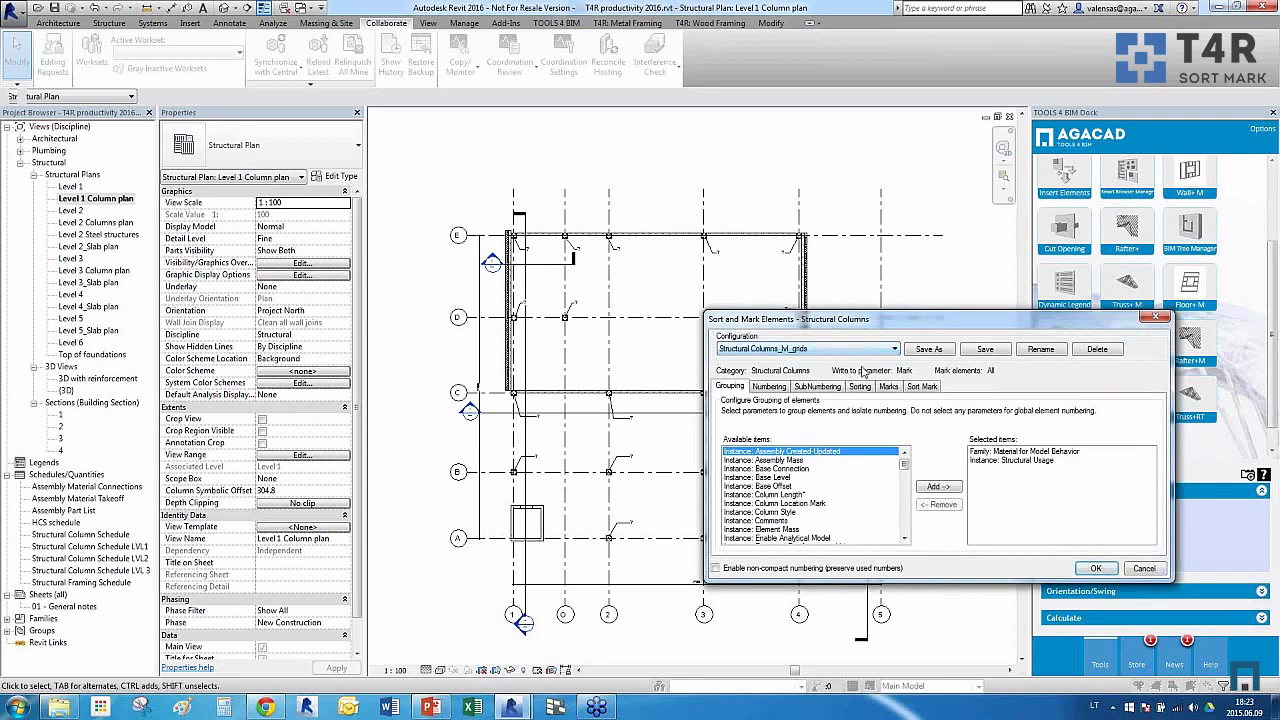
click(812, 387)
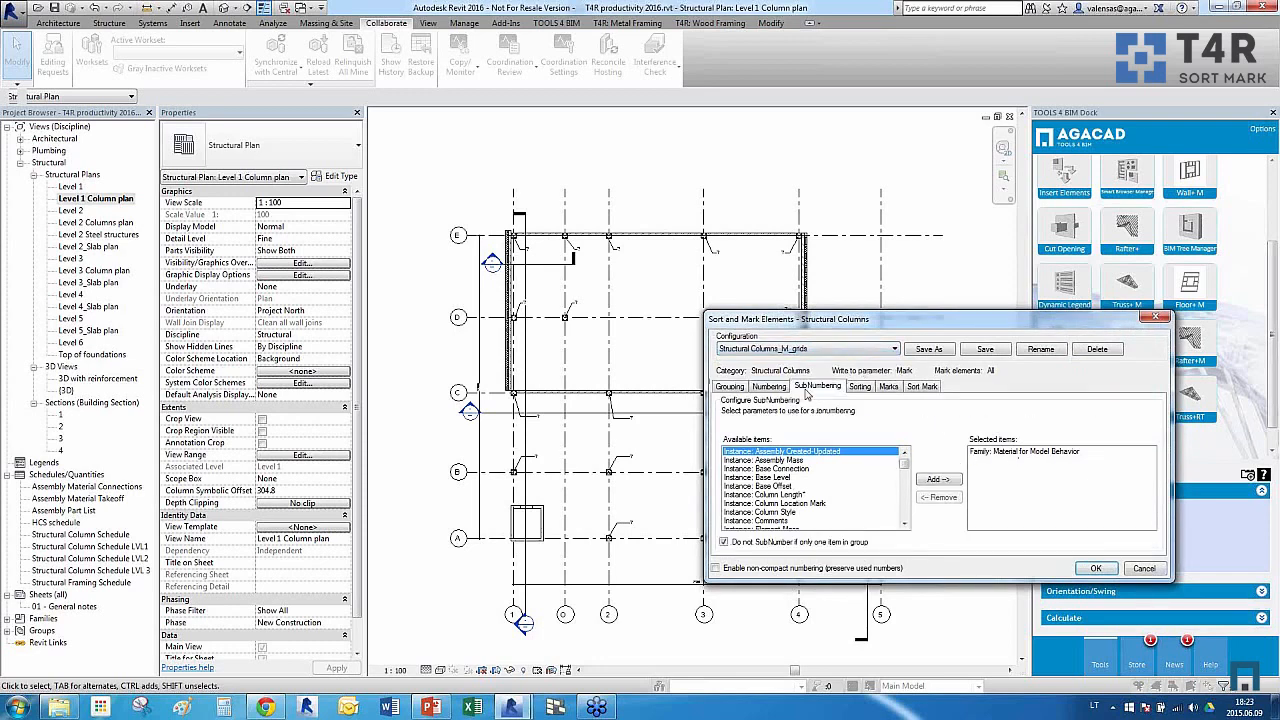
click(742, 387)
click(770, 387)
click(812, 388)
click(881, 390)
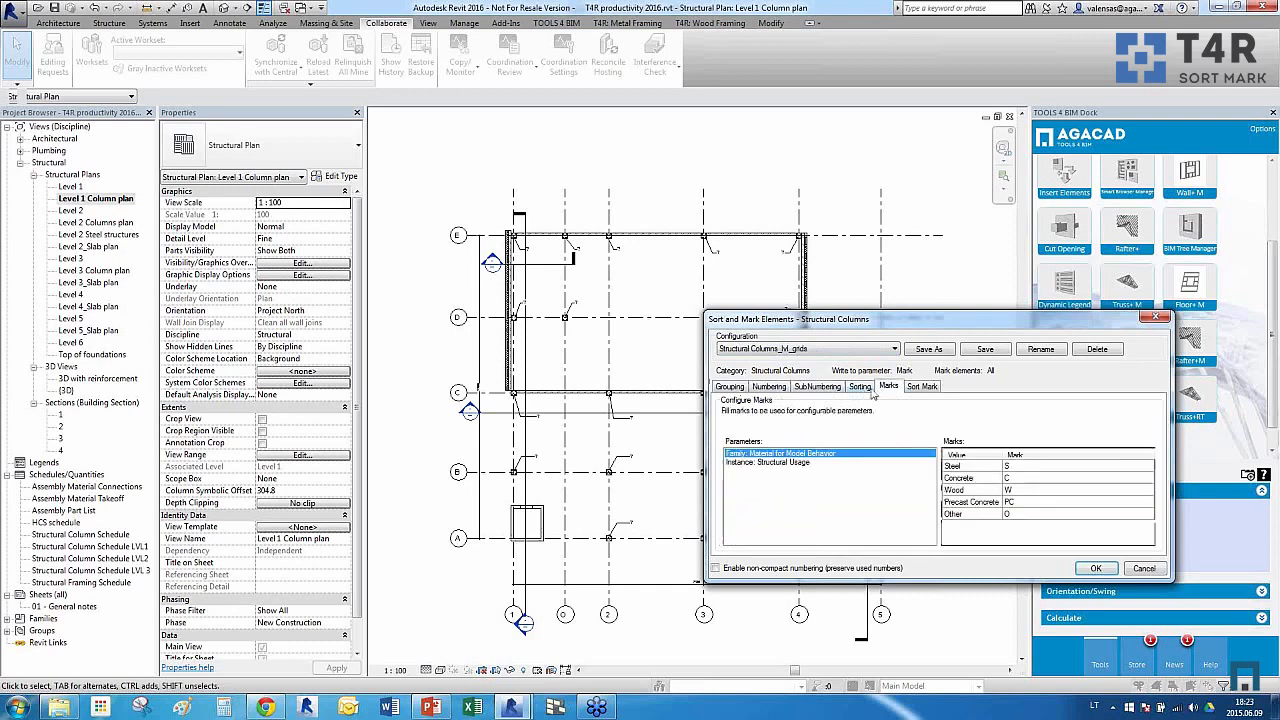
click(867, 390)
click(889, 388)
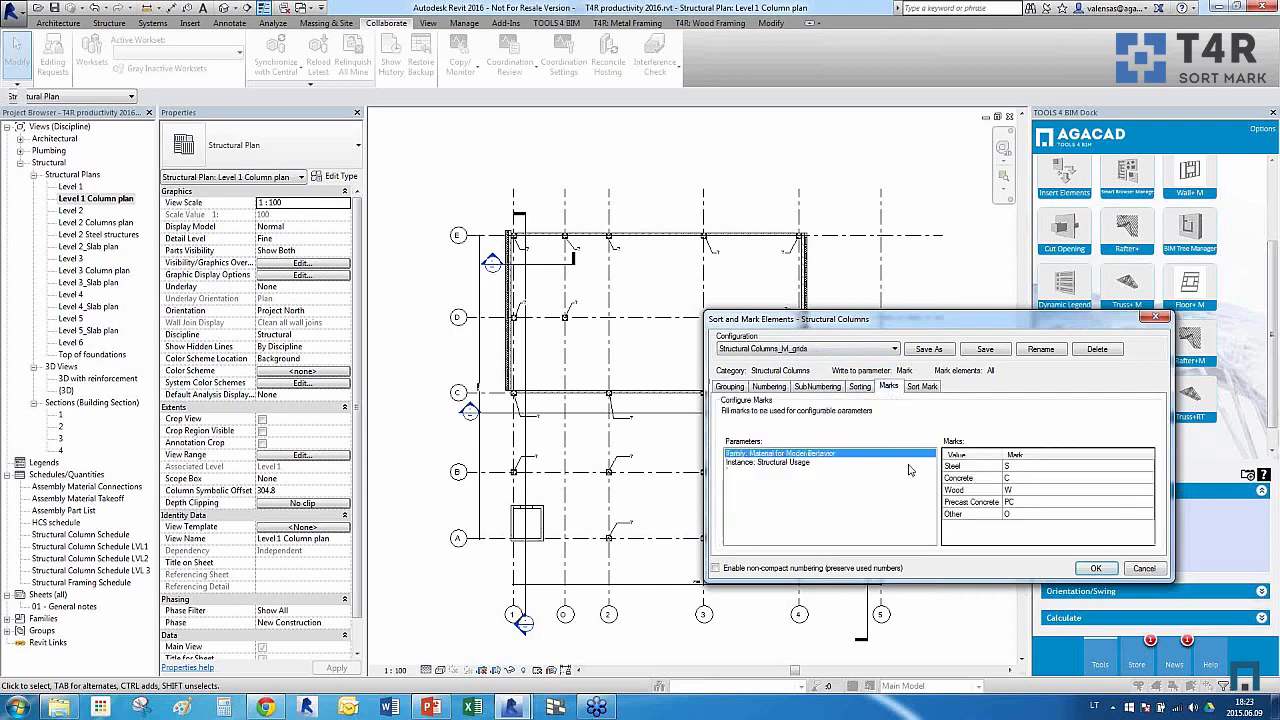
click(841, 463)
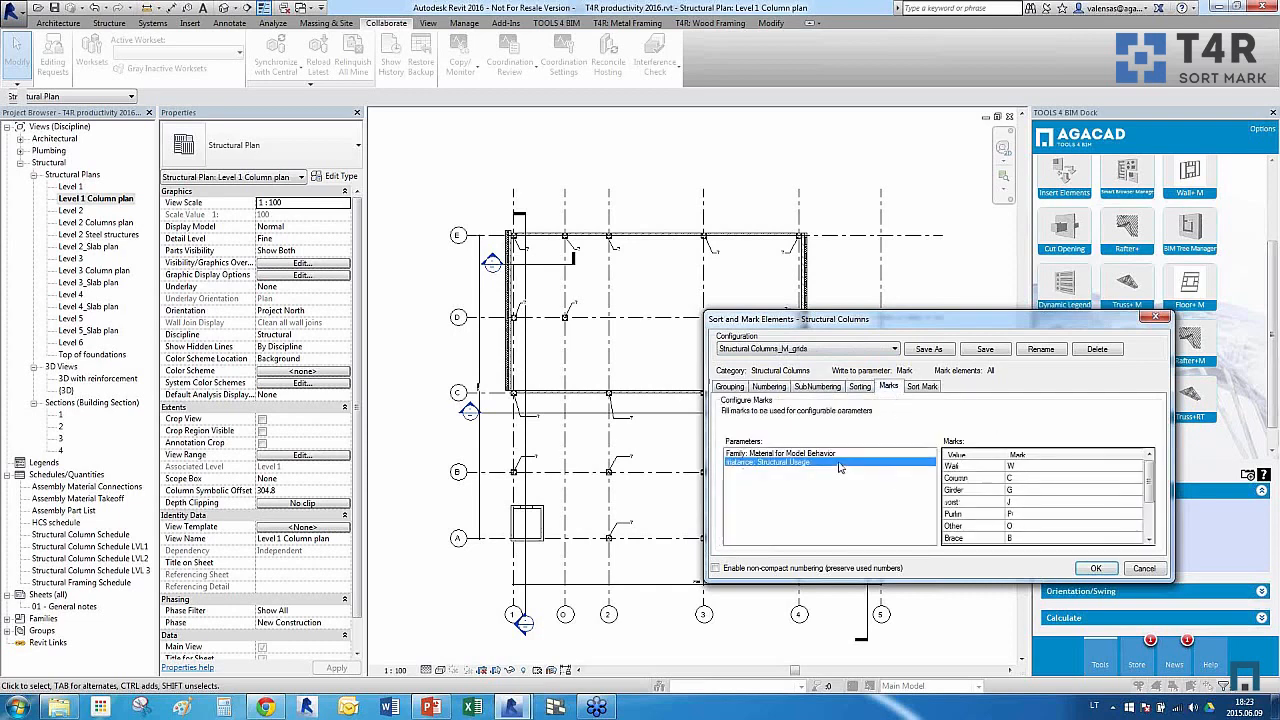
click(849, 455)
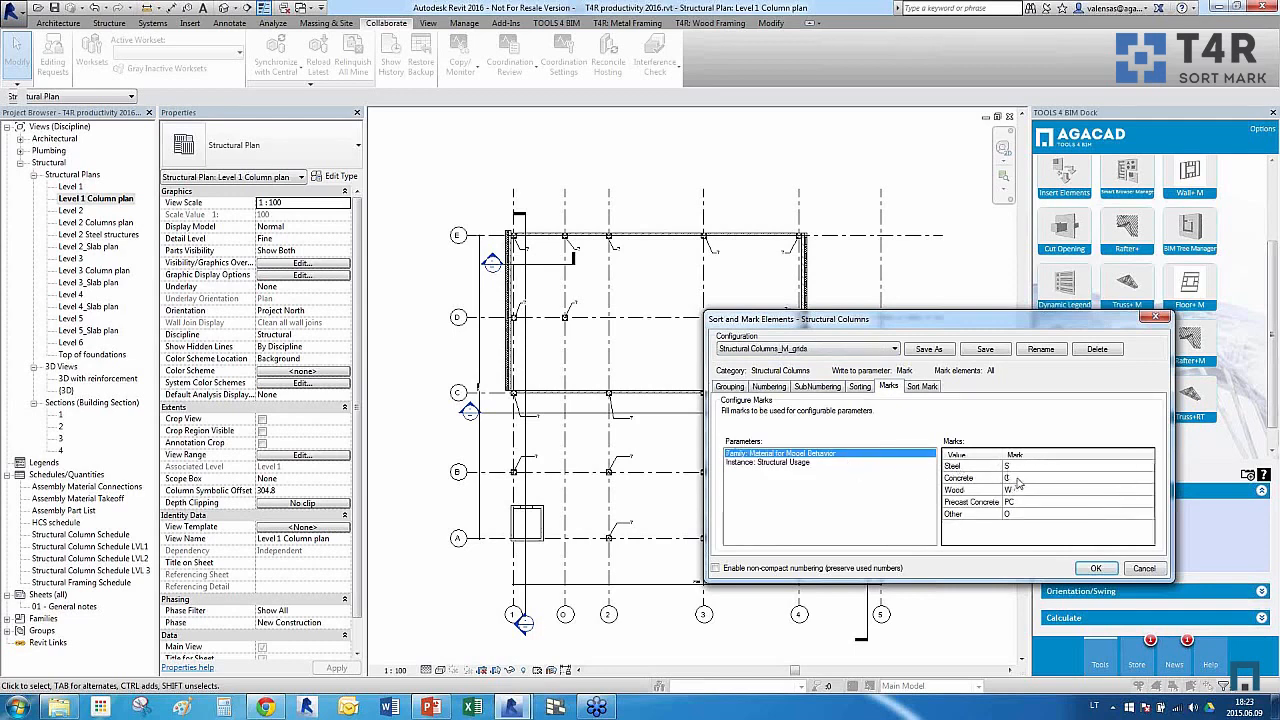
click(845, 464)
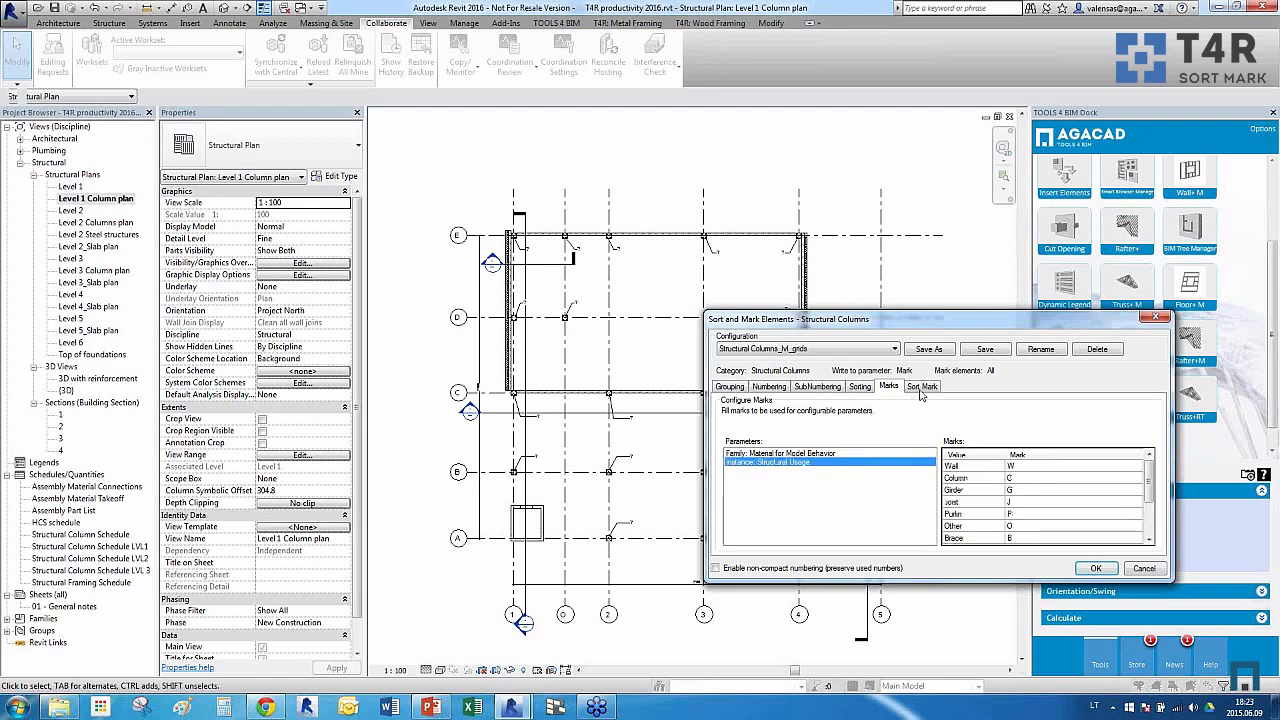
Check how the sort mark value is composed and run the numbering on all structural columns
click(921, 390)
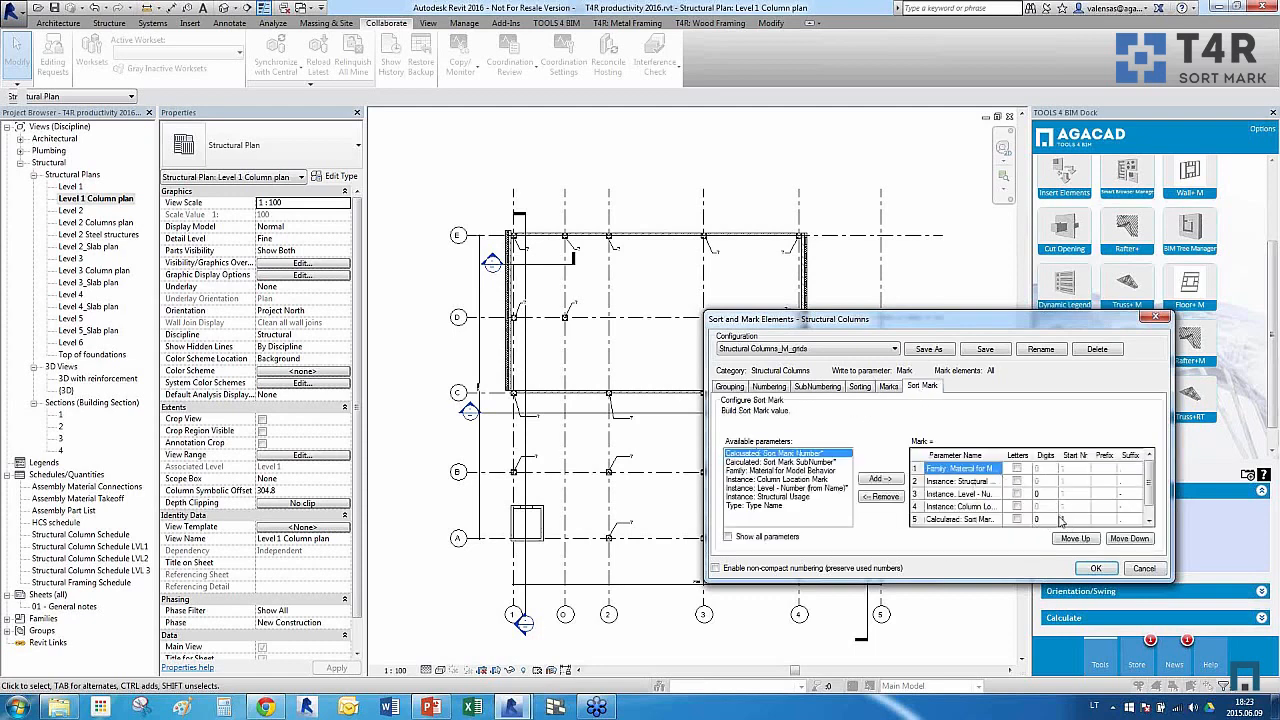
click(1094, 568)
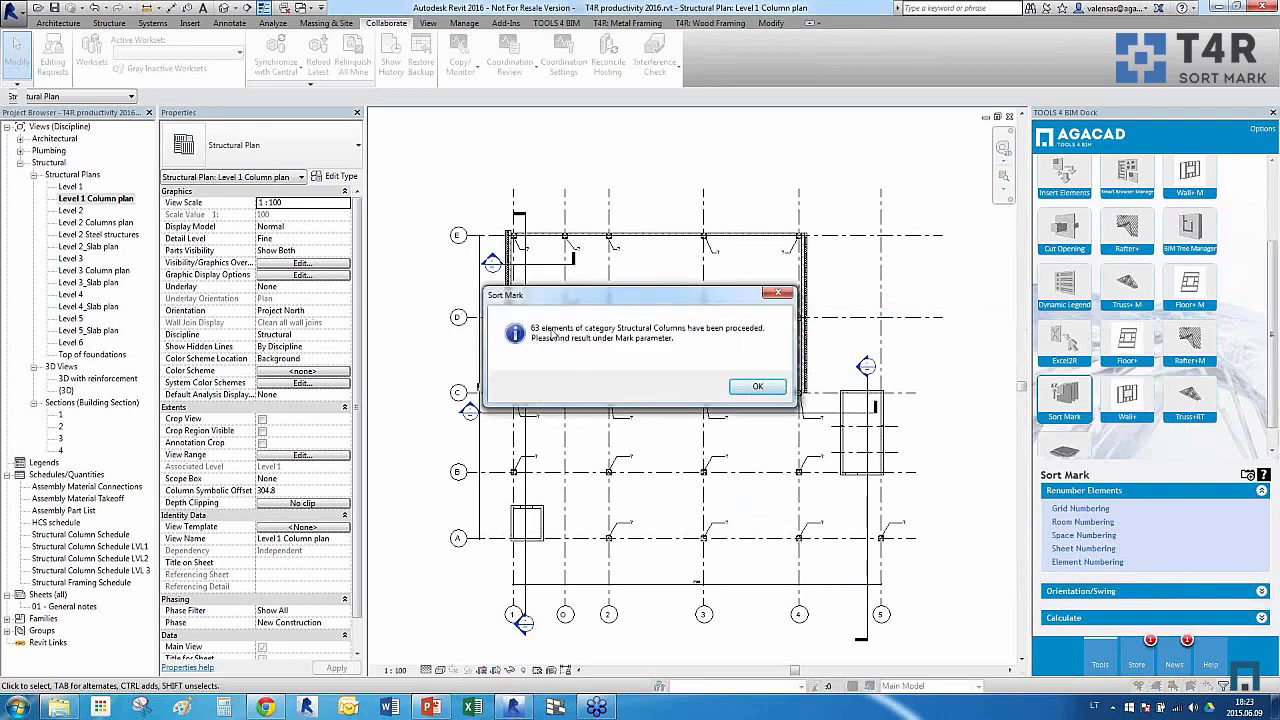
click(757, 386)
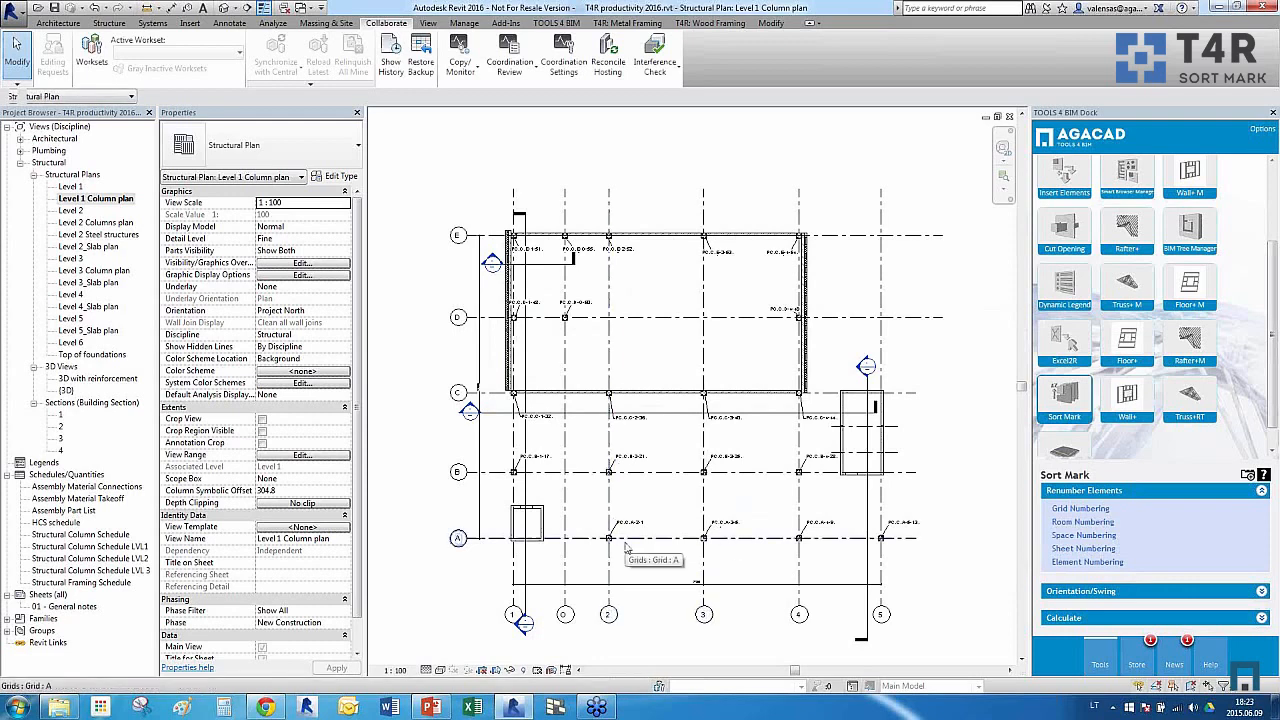
Examine the generated column marks along the grid lines on the Level 1 Column plan
scroll(611, 472, up, 5)
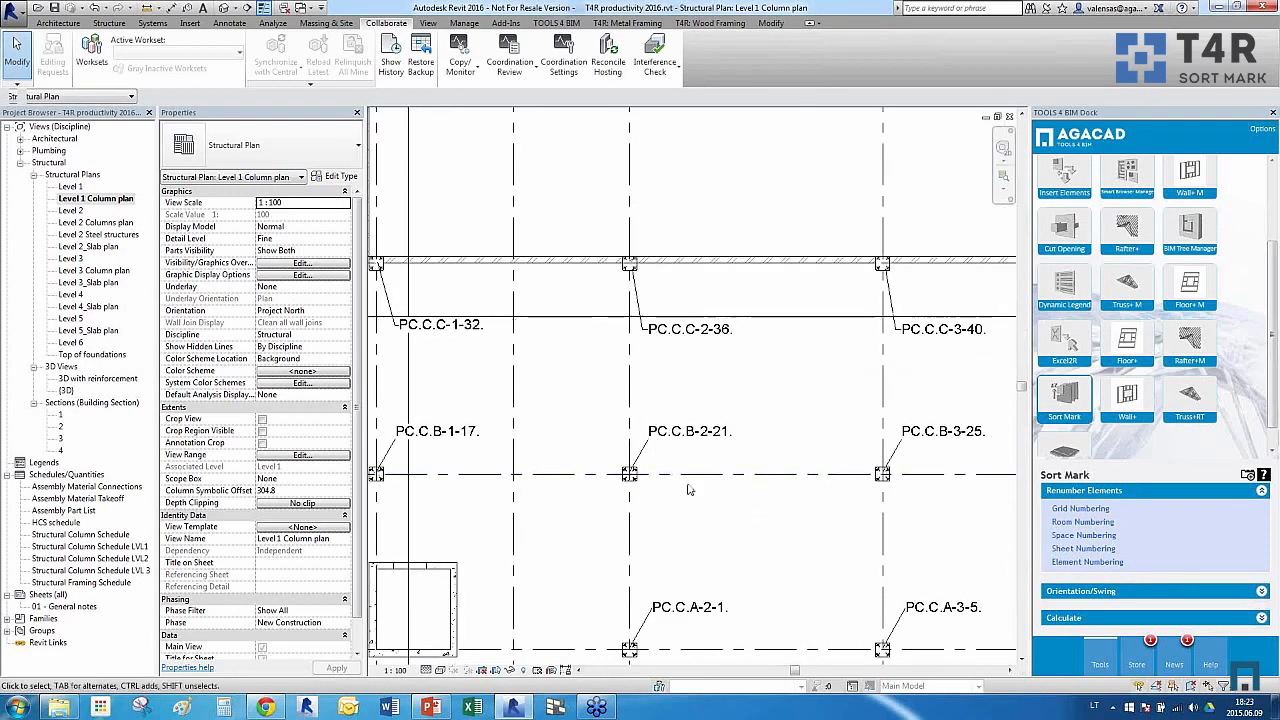
scroll(658, 431, down, 2)
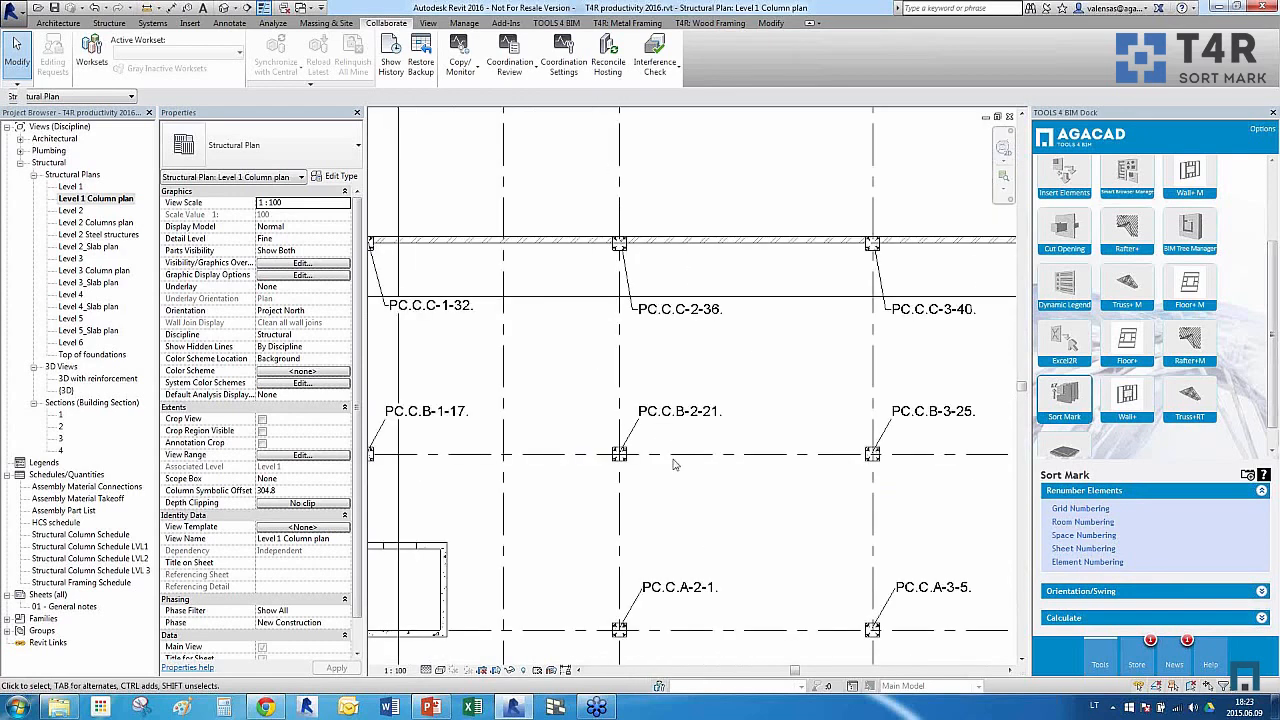
scroll(673, 426, up, 1)
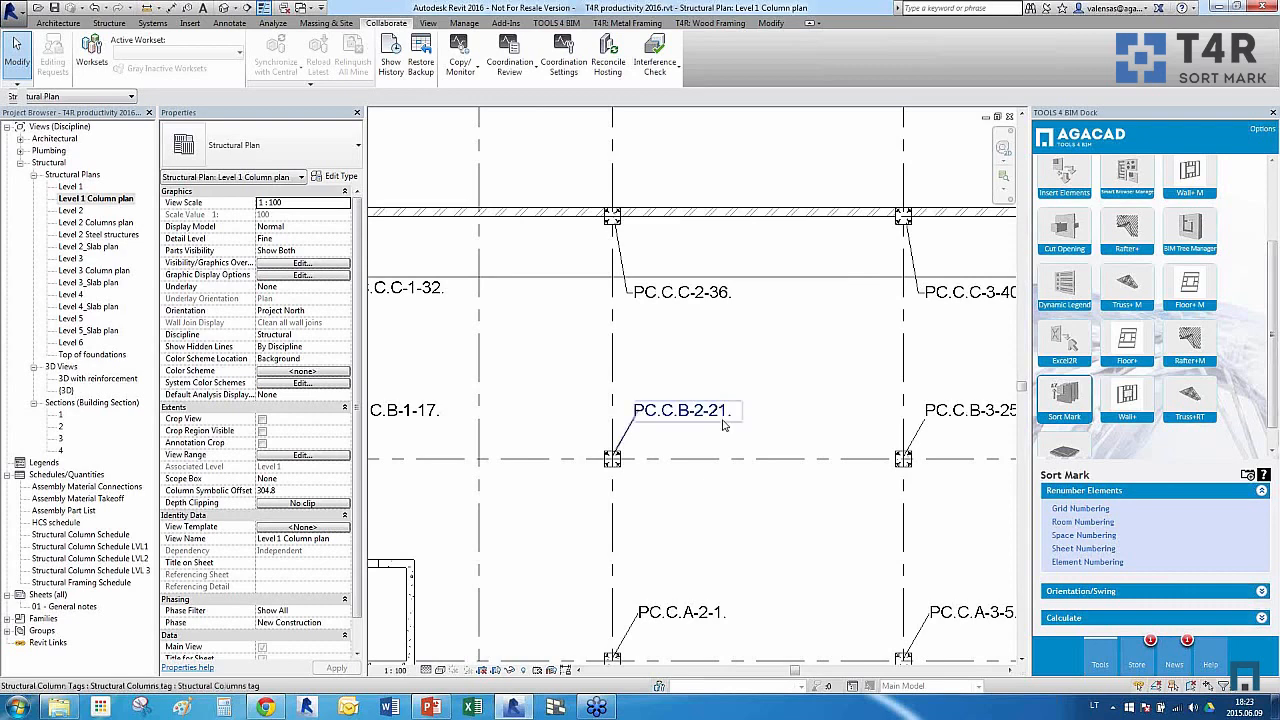
scroll(749, 409, down, 2)
scroll(758, 415, down, 2)
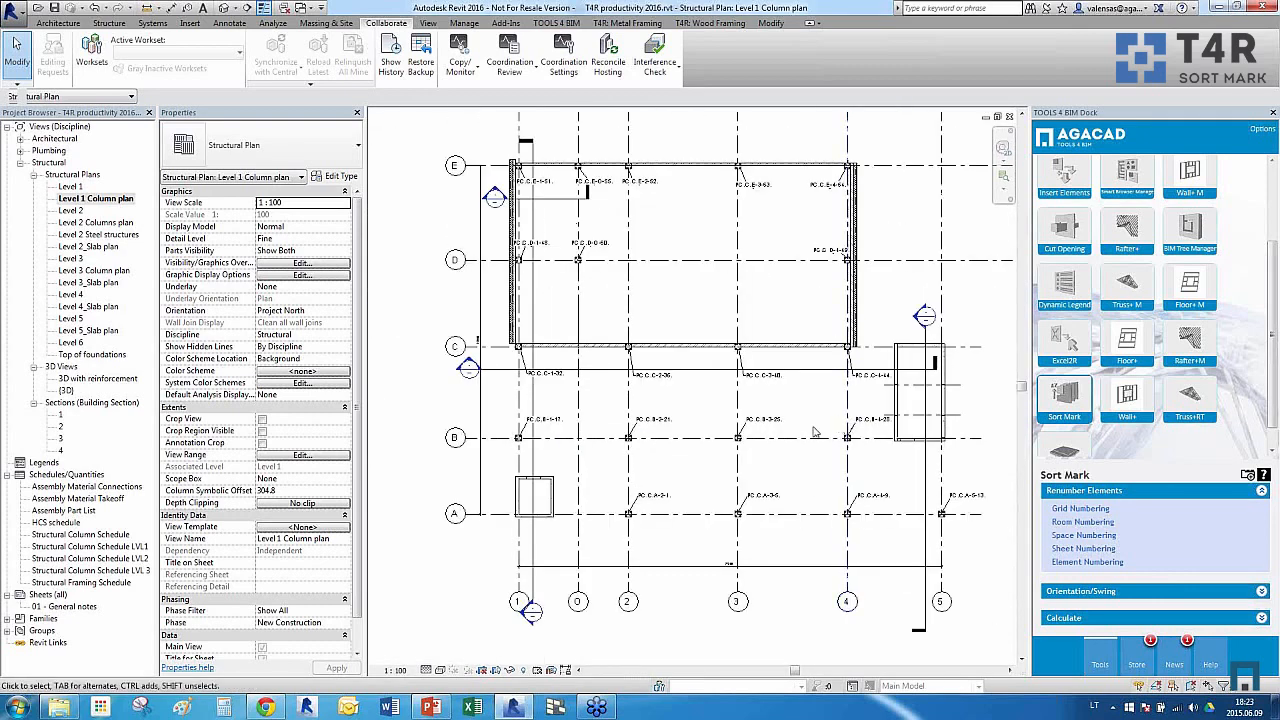
Open the Level 2 Columns plan and examine the marks of the steel and precast columns
click(113, 224)
double_click(113, 224)
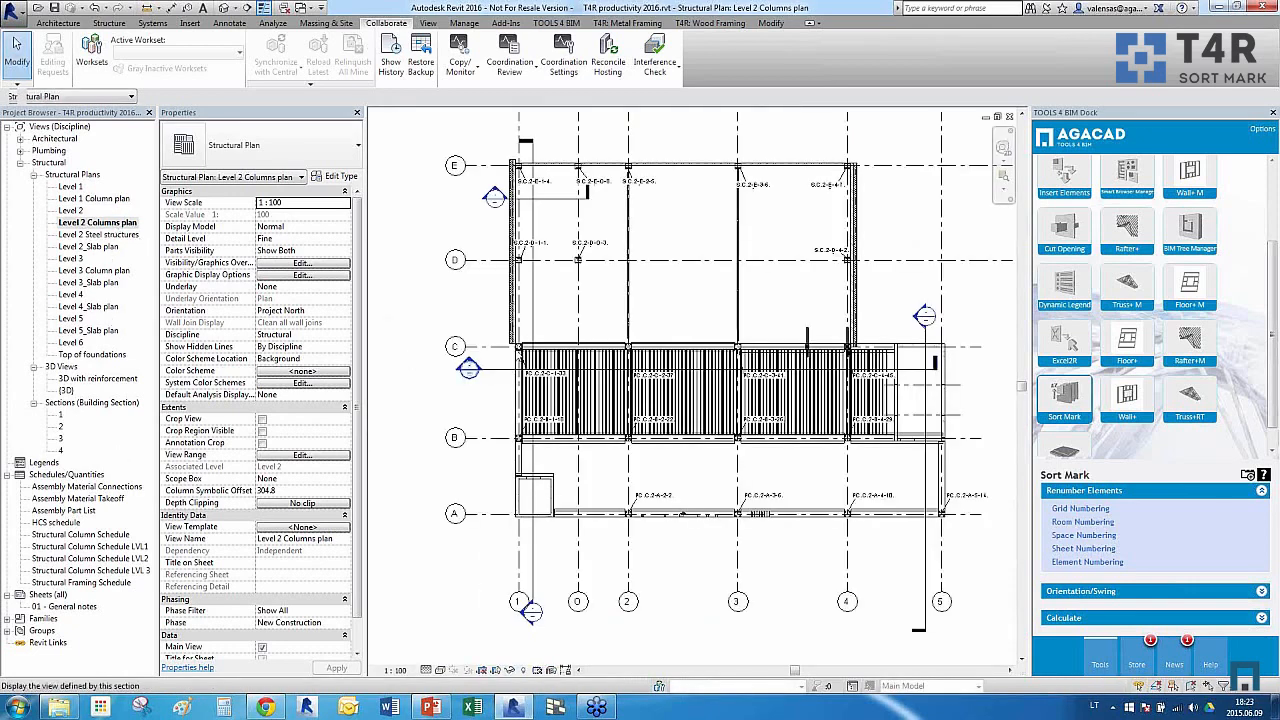
scroll(588, 305, up, 4)
scroll(559, 270, up, 3)
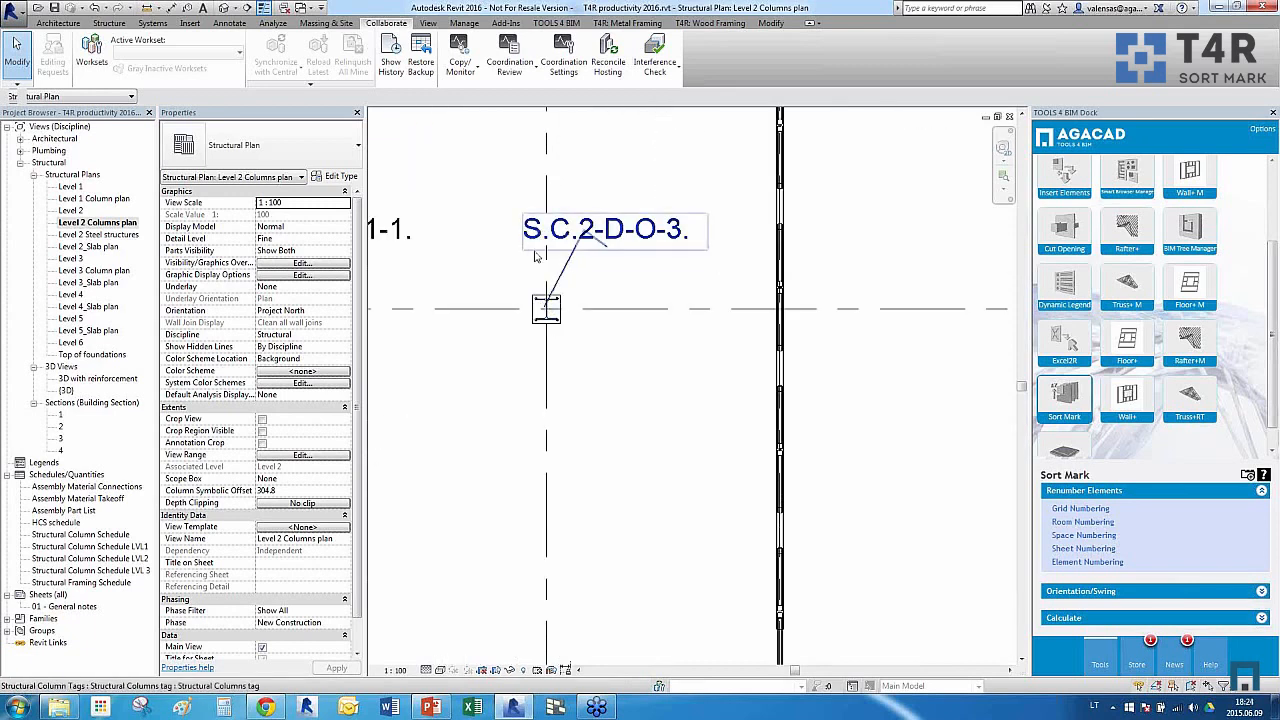
scroll(535, 258, down, 5)
scroll(535, 263, down, 3)
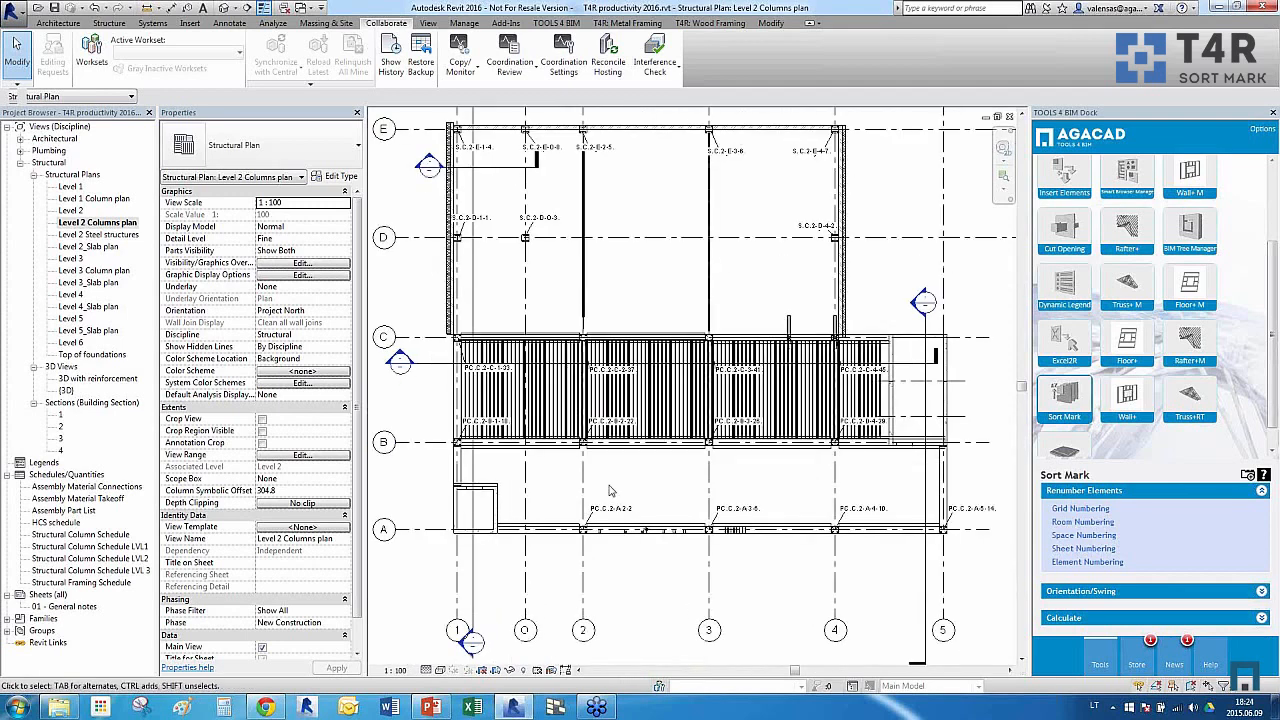
scroll(610, 488, up, 3)
scroll(592, 410, up, 3)
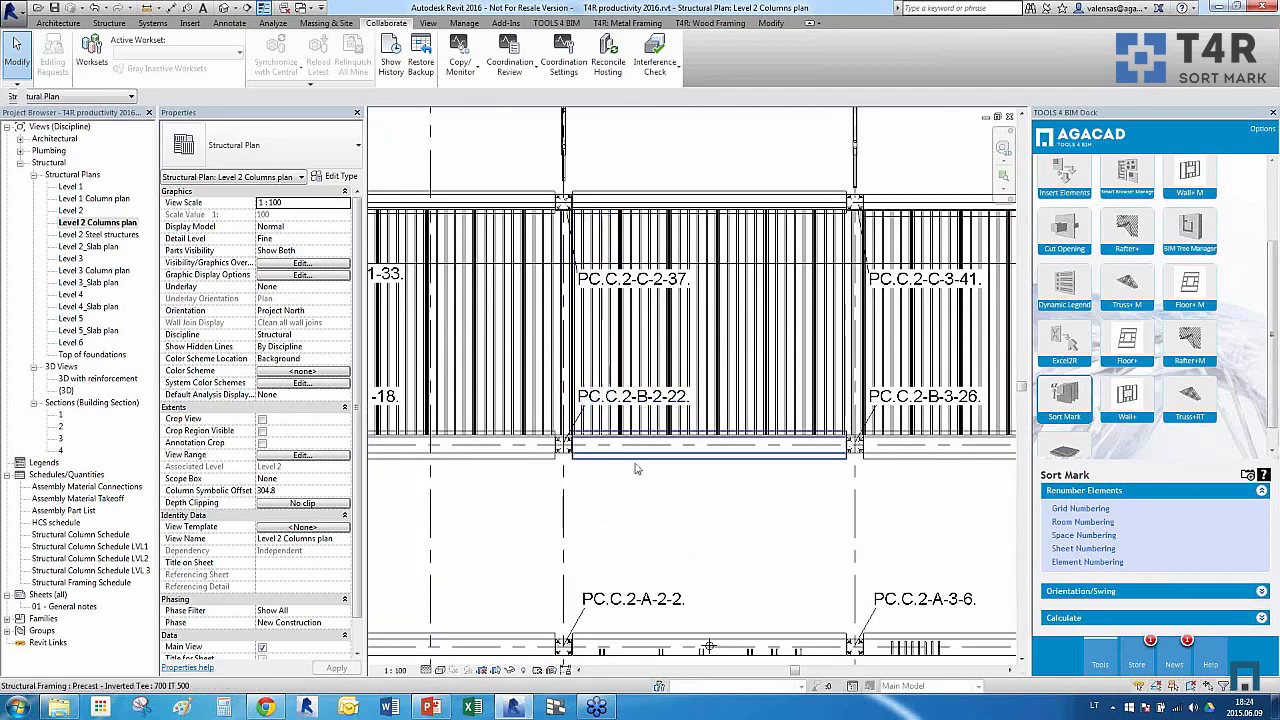
scroll(650, 495, down, 3)
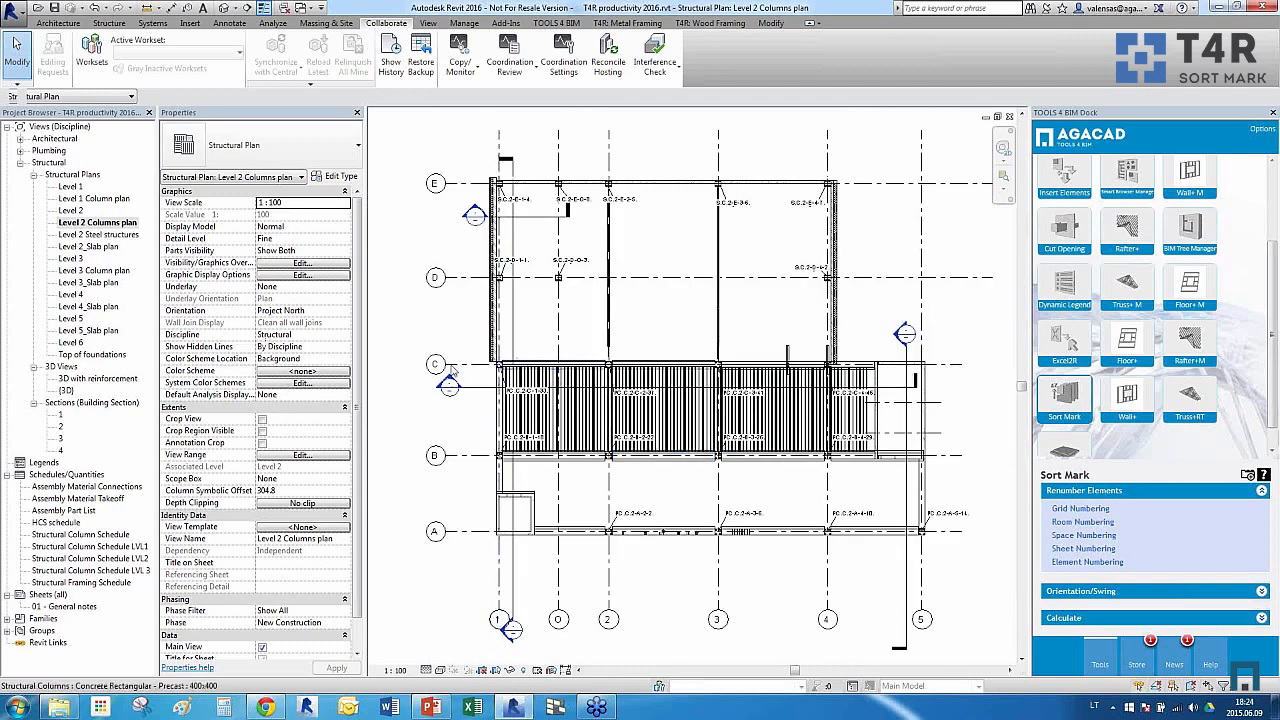
Open the Level 3_Slab plan
click(88, 247)
double_click(92, 283)
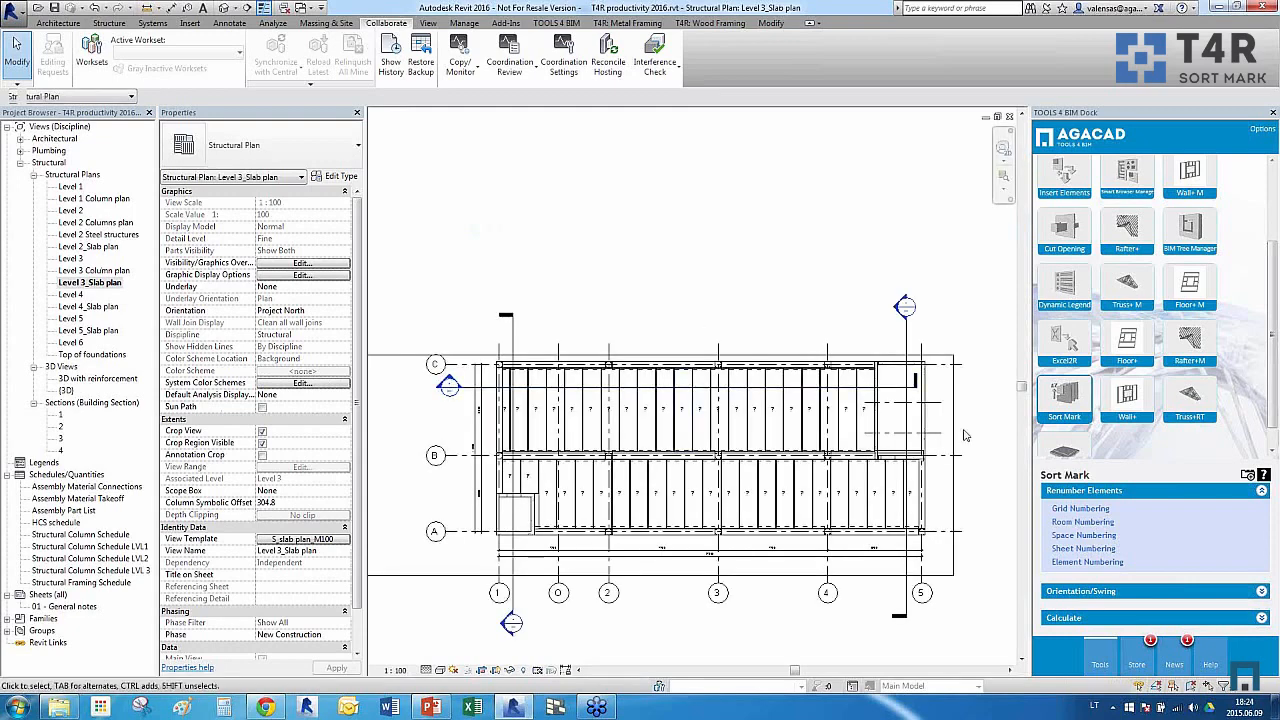
Set up element numbering for the Floors category with Mark as the parameter that receives the calculated values
click(1095, 563)
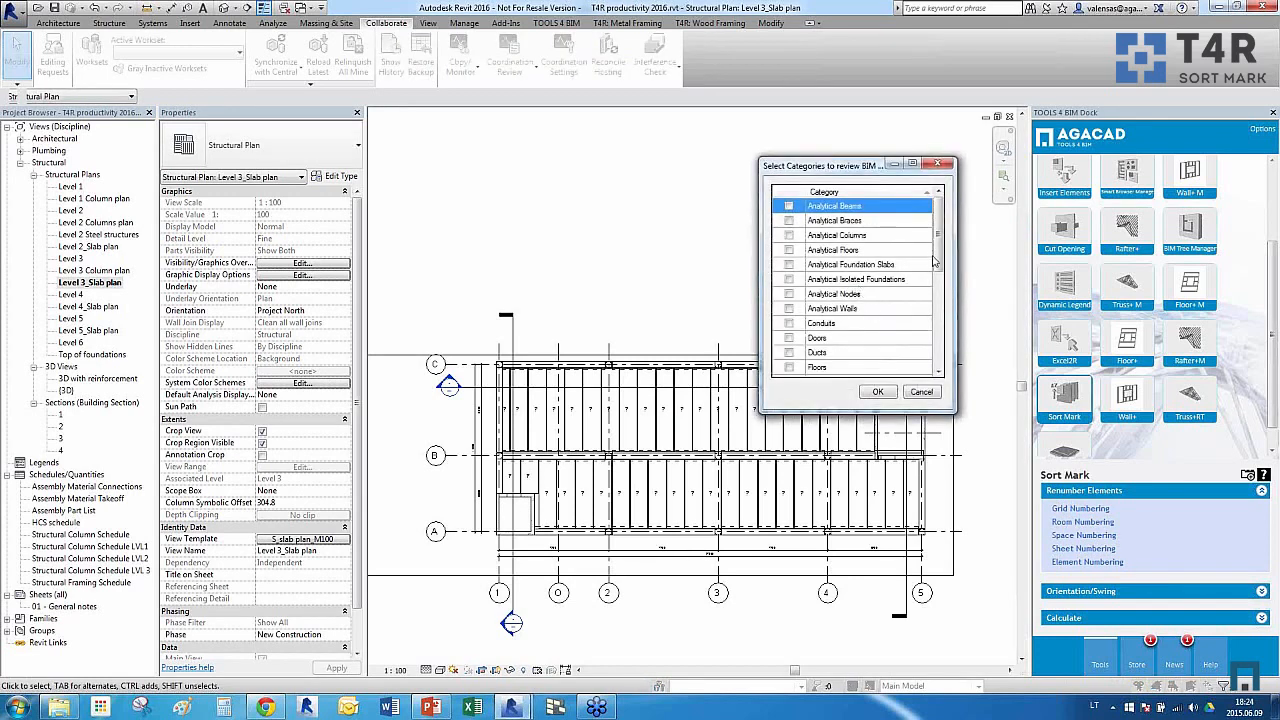
scroll(849, 255, down, 4)
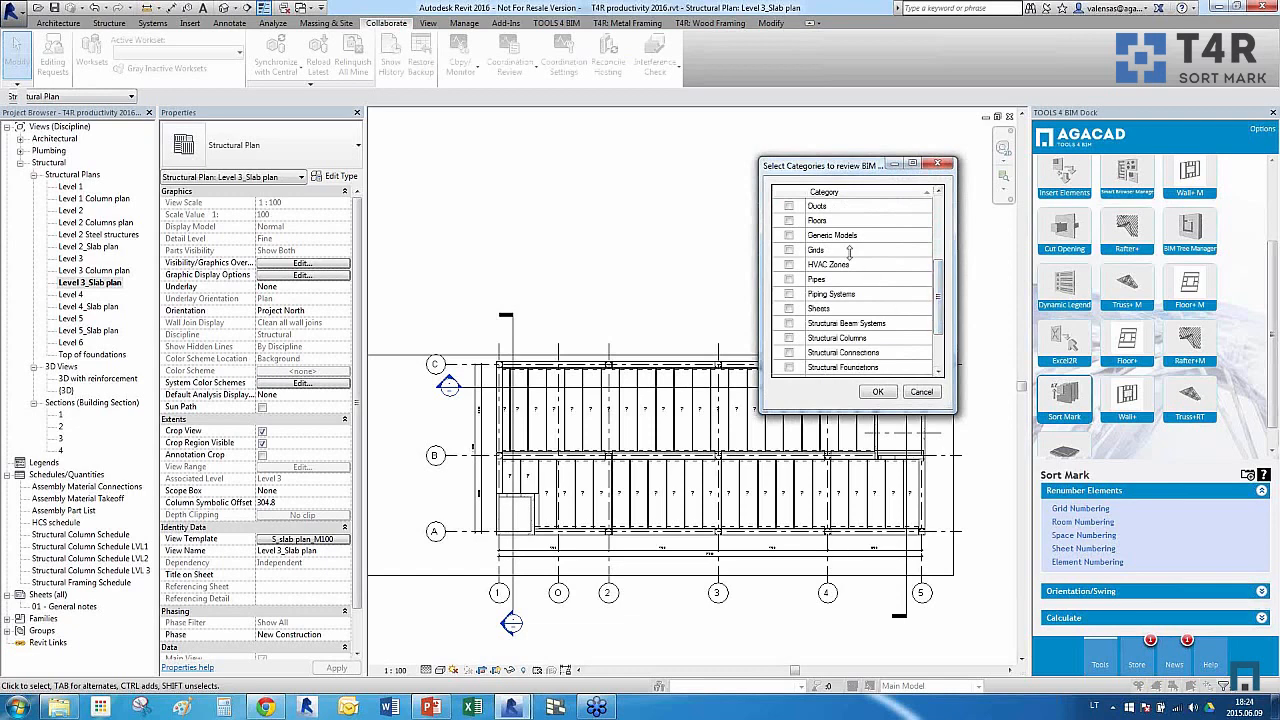
click(789, 220)
click(882, 392)
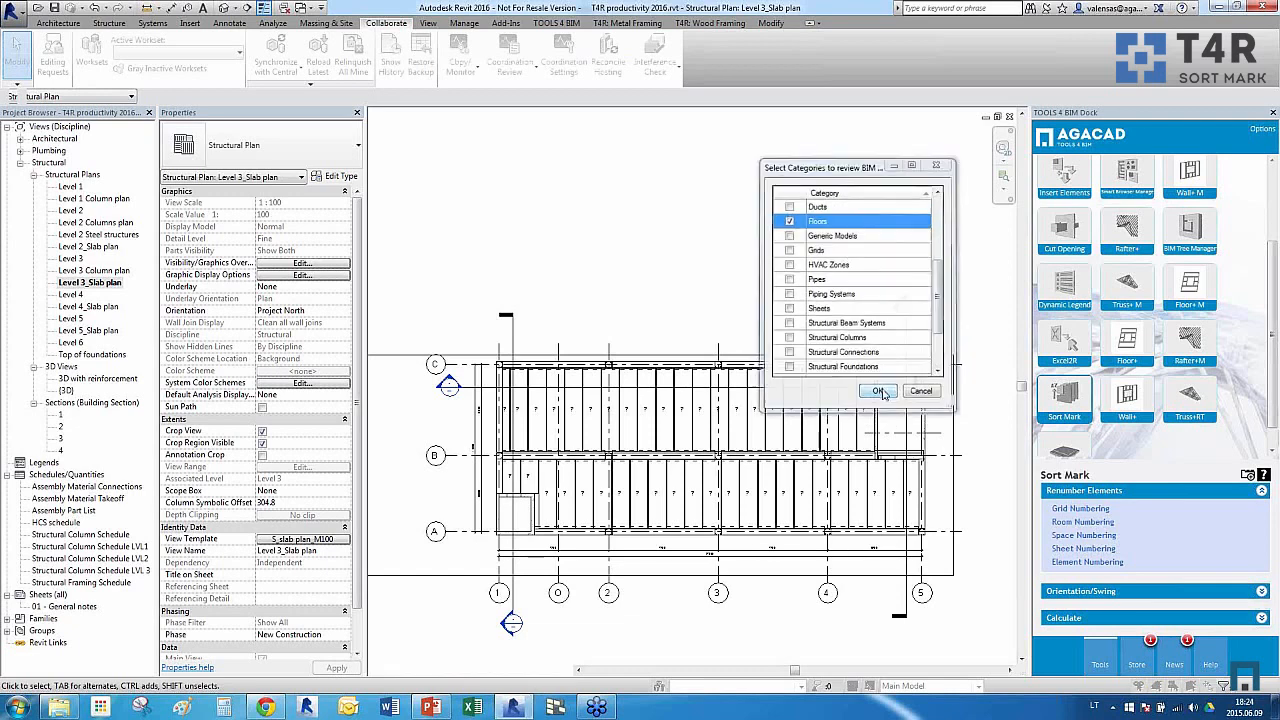
click(822, 354)
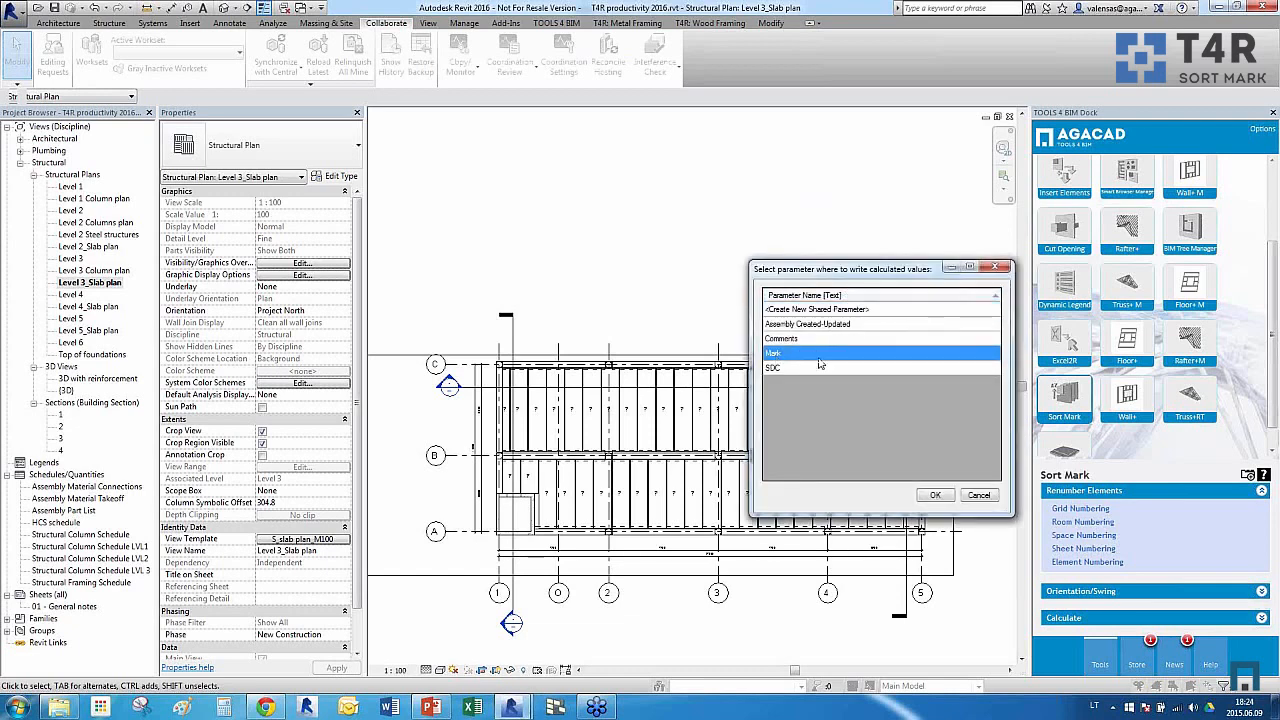
click(935, 495)
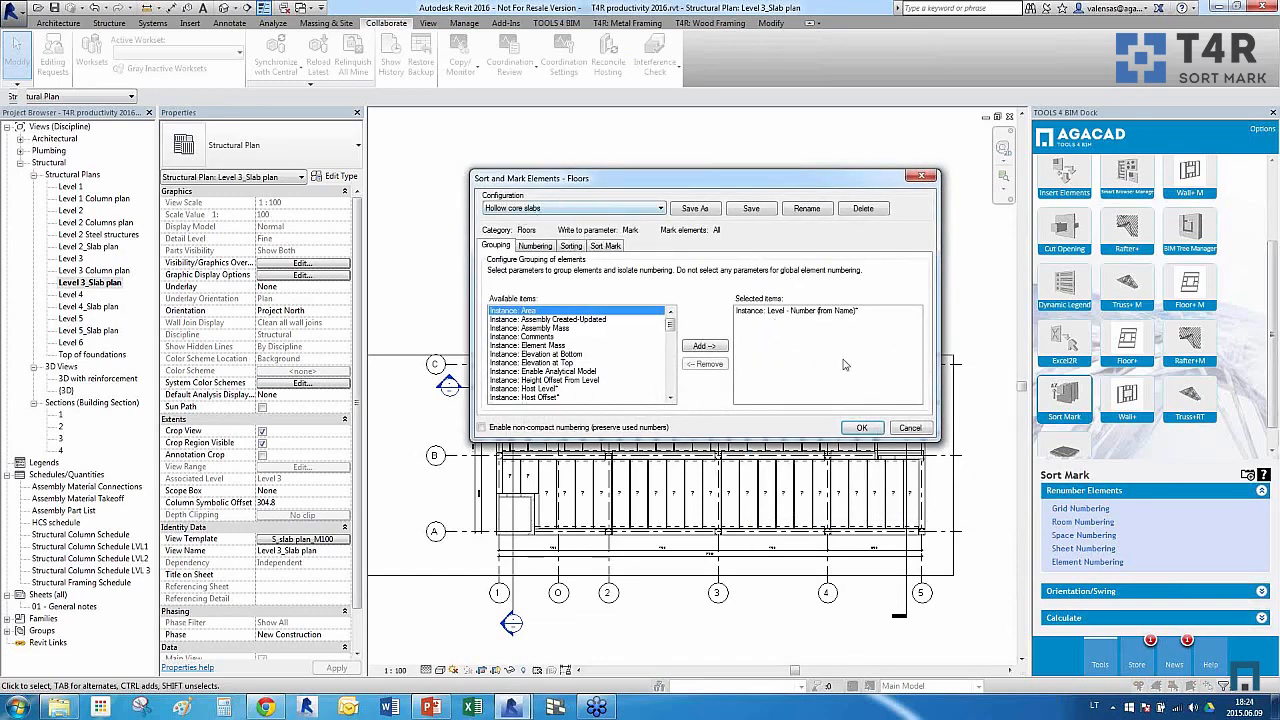
Run the numbering with the Hollow core slabs configuration and check the slab marks on the Level 3_Slab plan
click(861, 428)
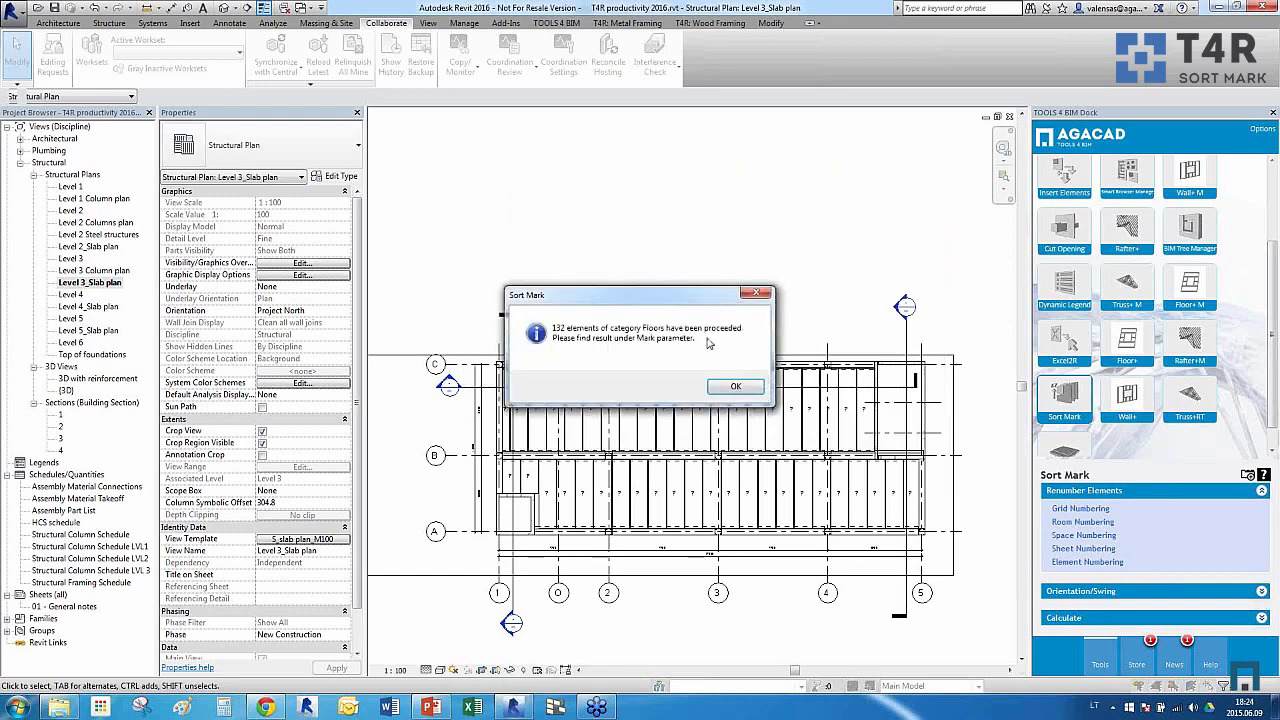
click(735, 386)
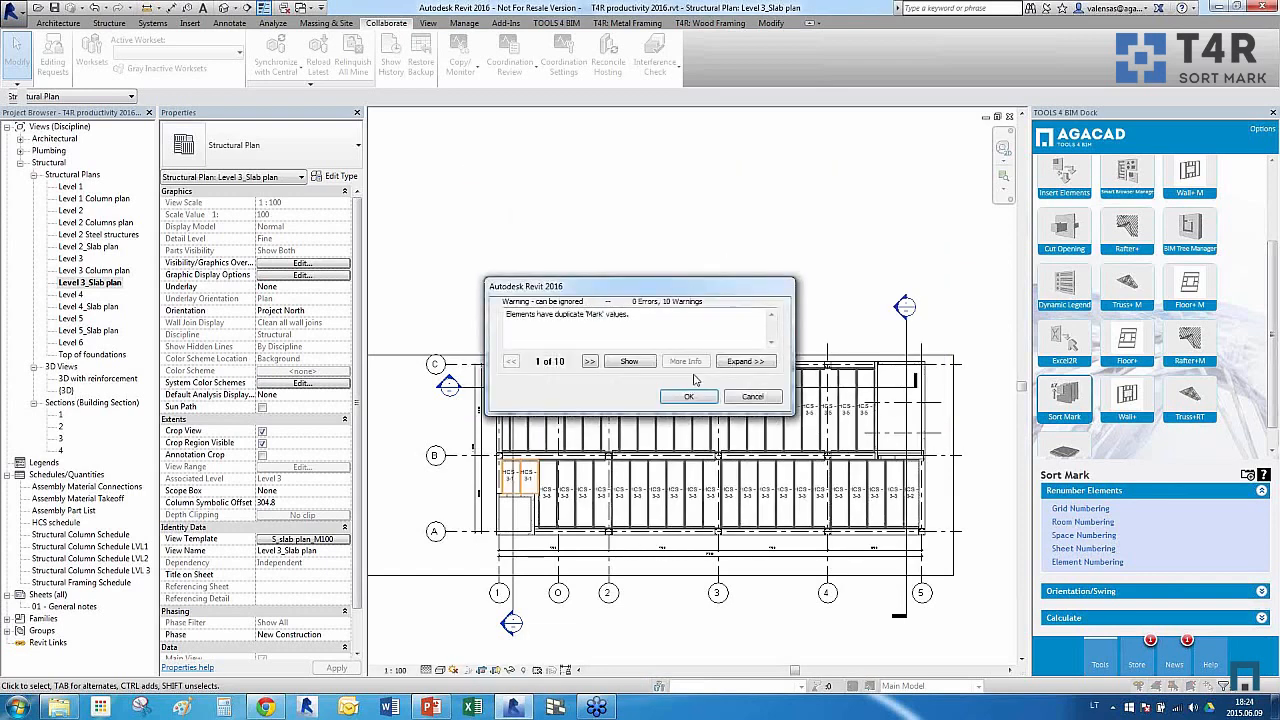
click(688, 396)
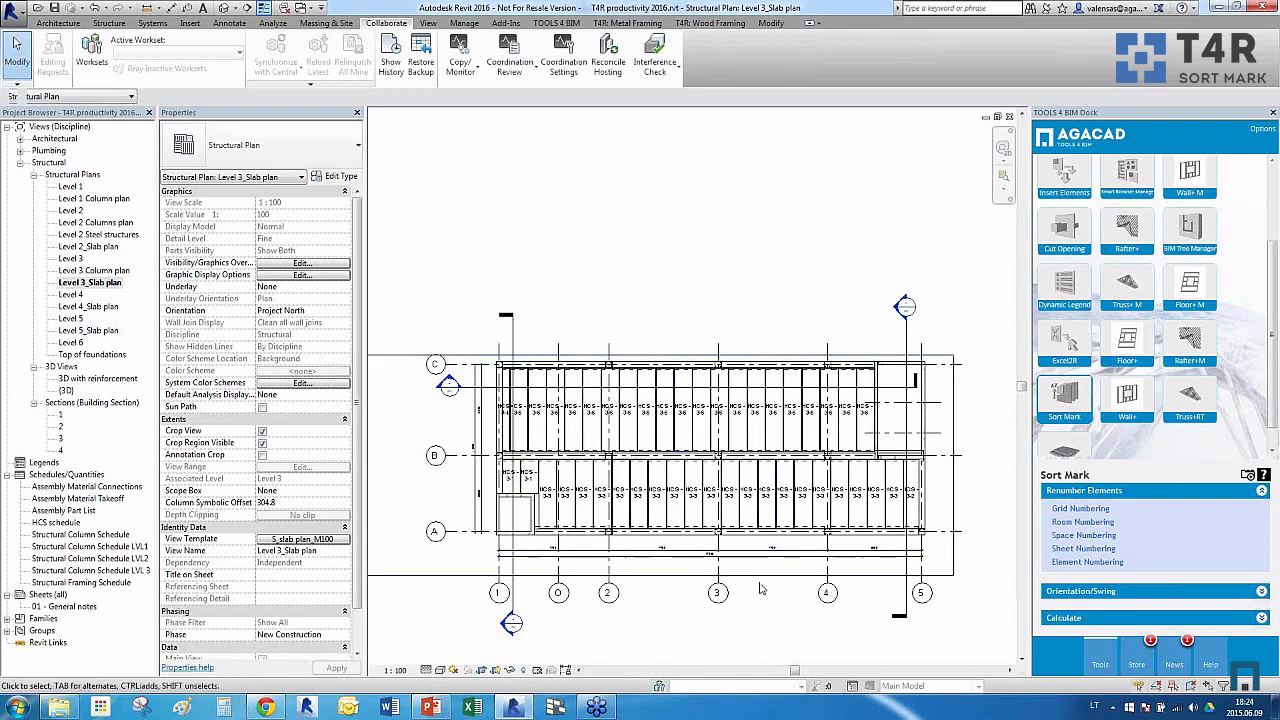
scroll(767, 610, up, 1)
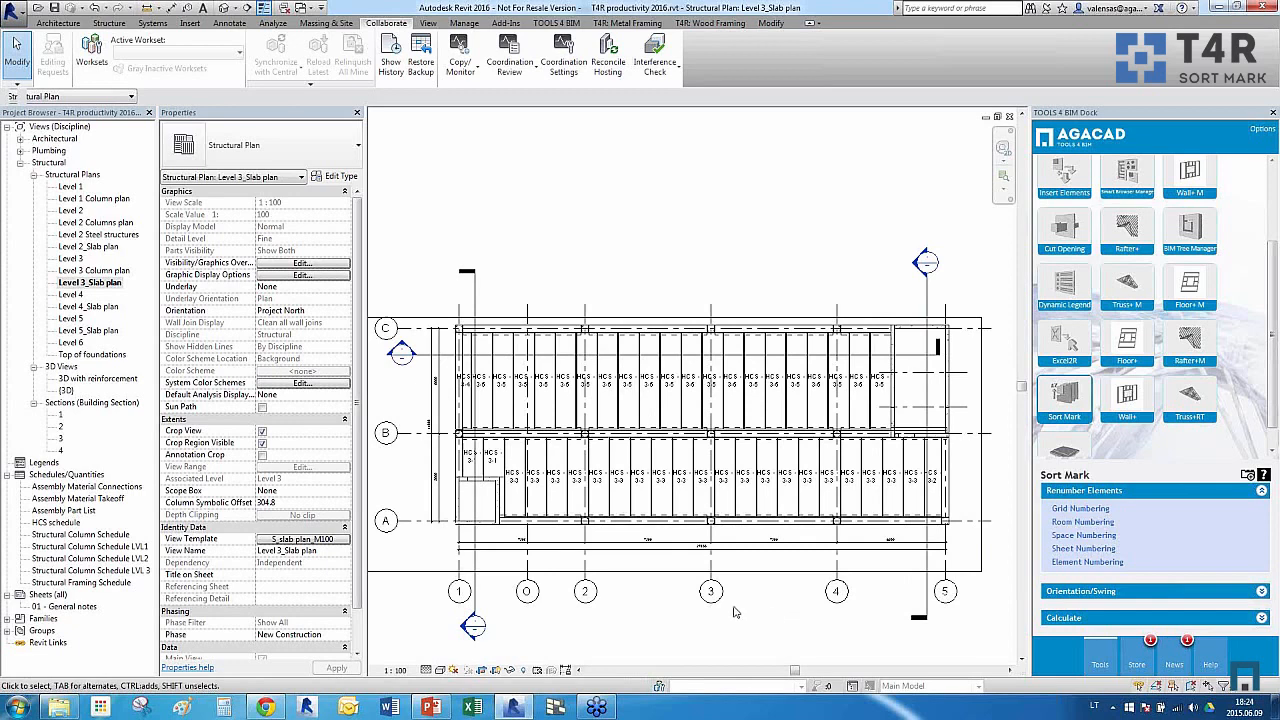
scroll(566, 515, up, 4)
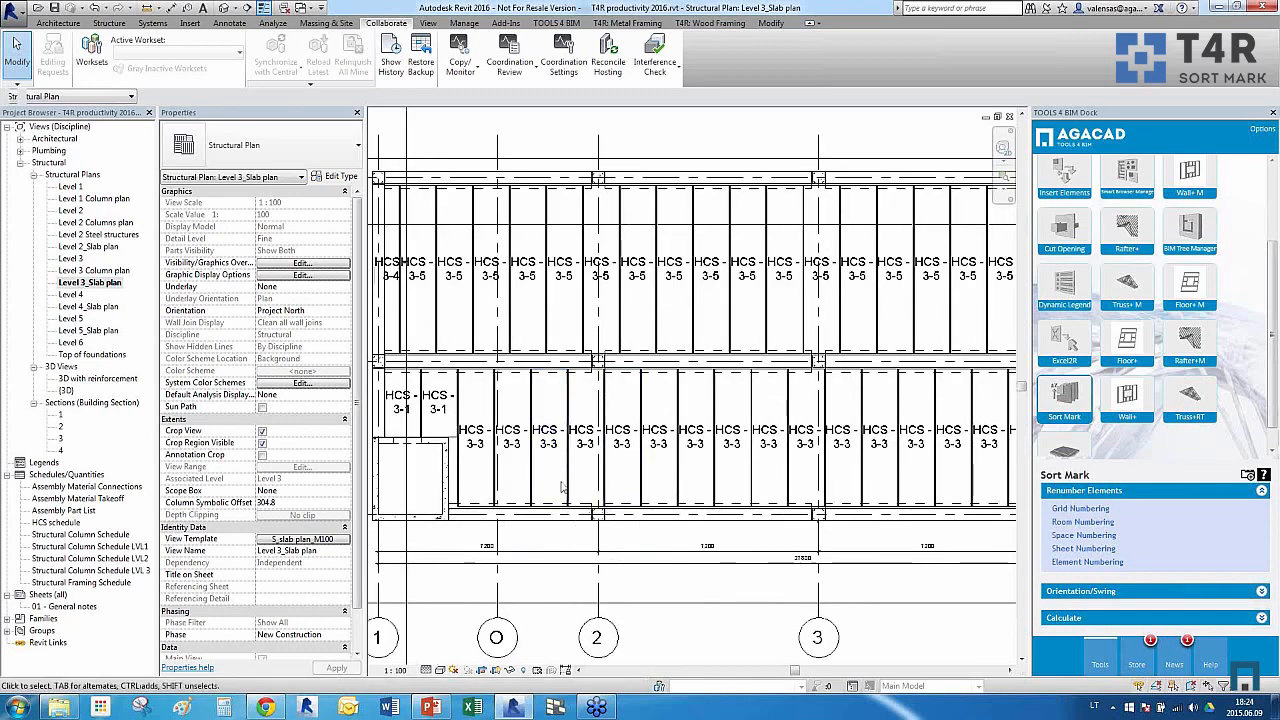
scroll(722, 404, down, 5)
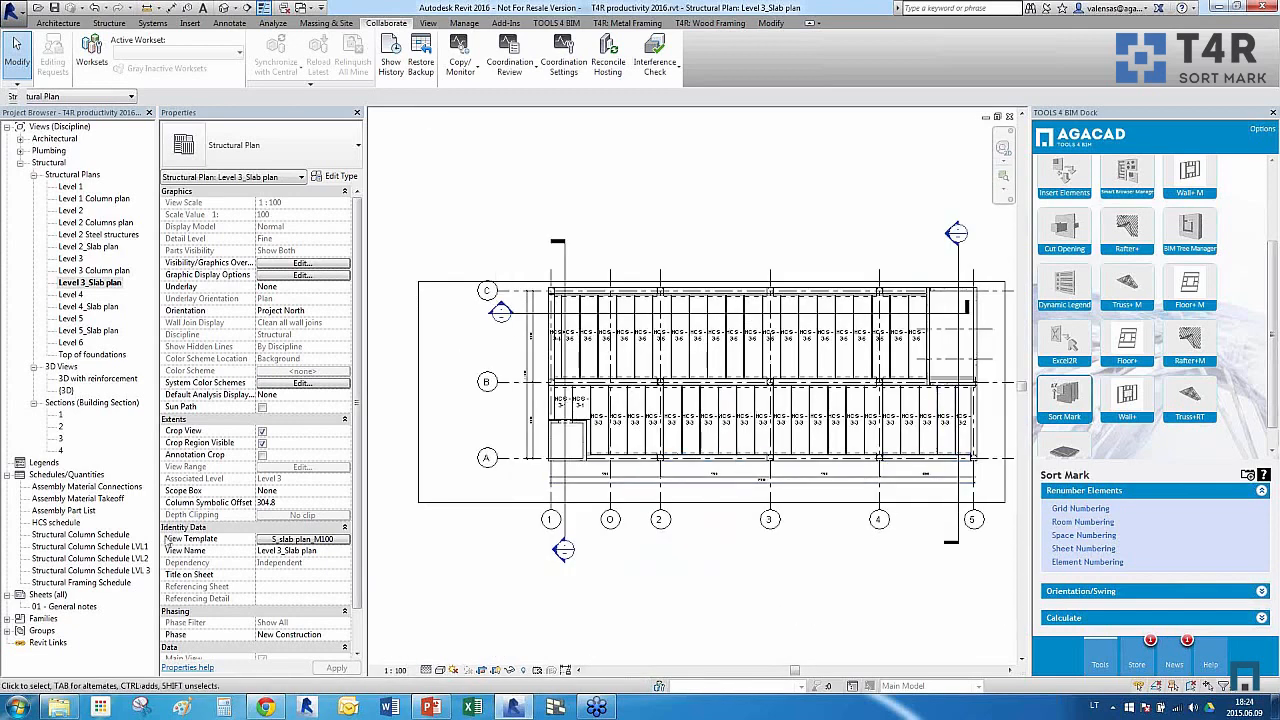
middle_drag(860, 553, 800, 543)
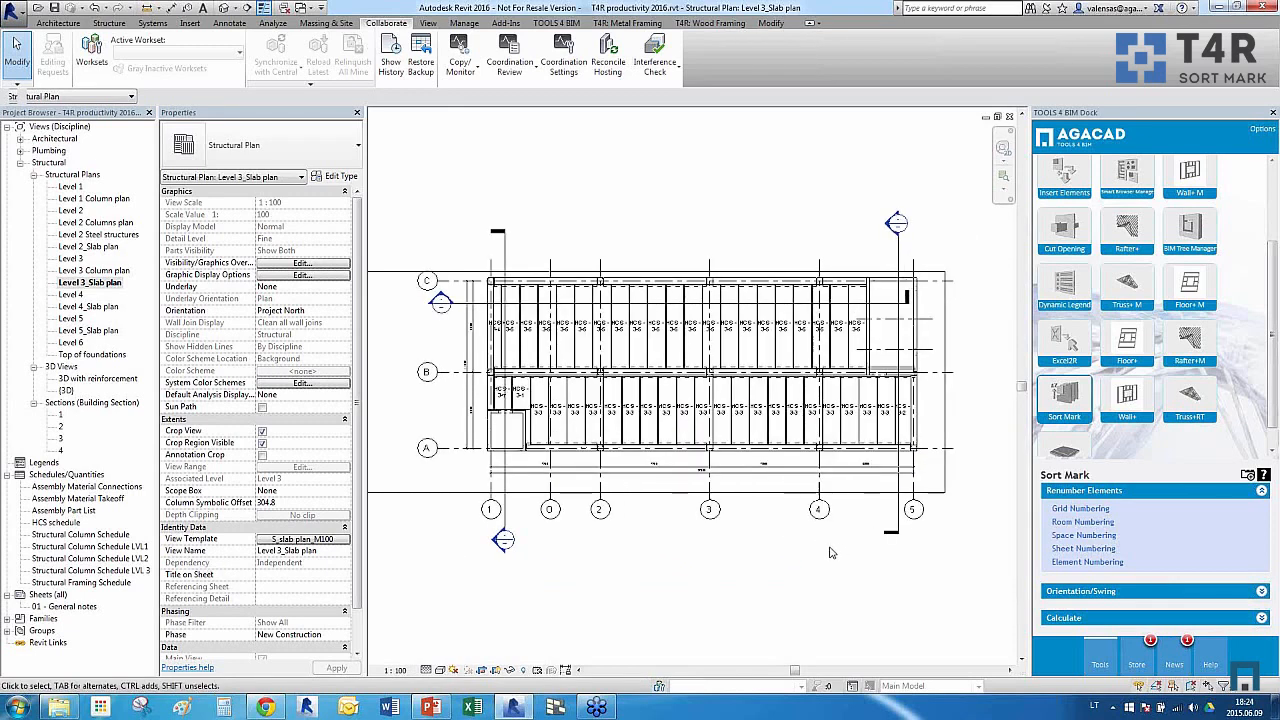
Renumber all vertical grids with Grid Numbering, using A1 as the starting mark symbol
click(1062, 510)
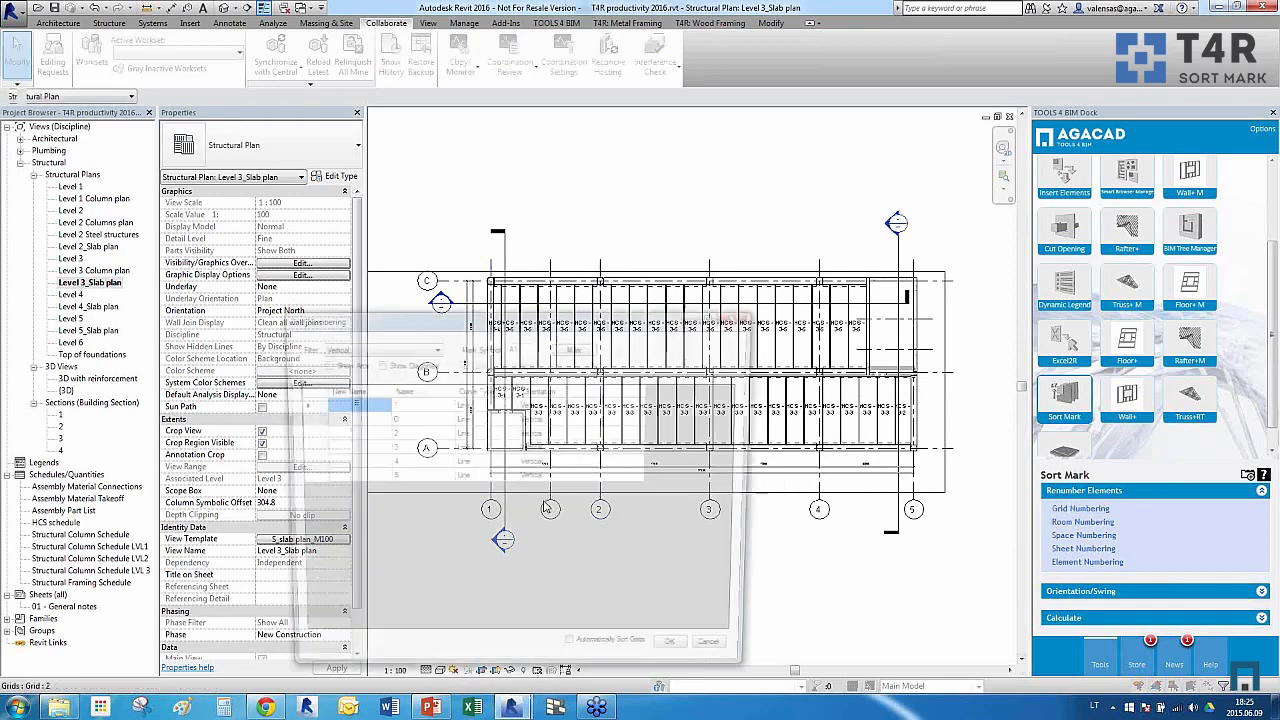
drag(519, 321, 585, 557)
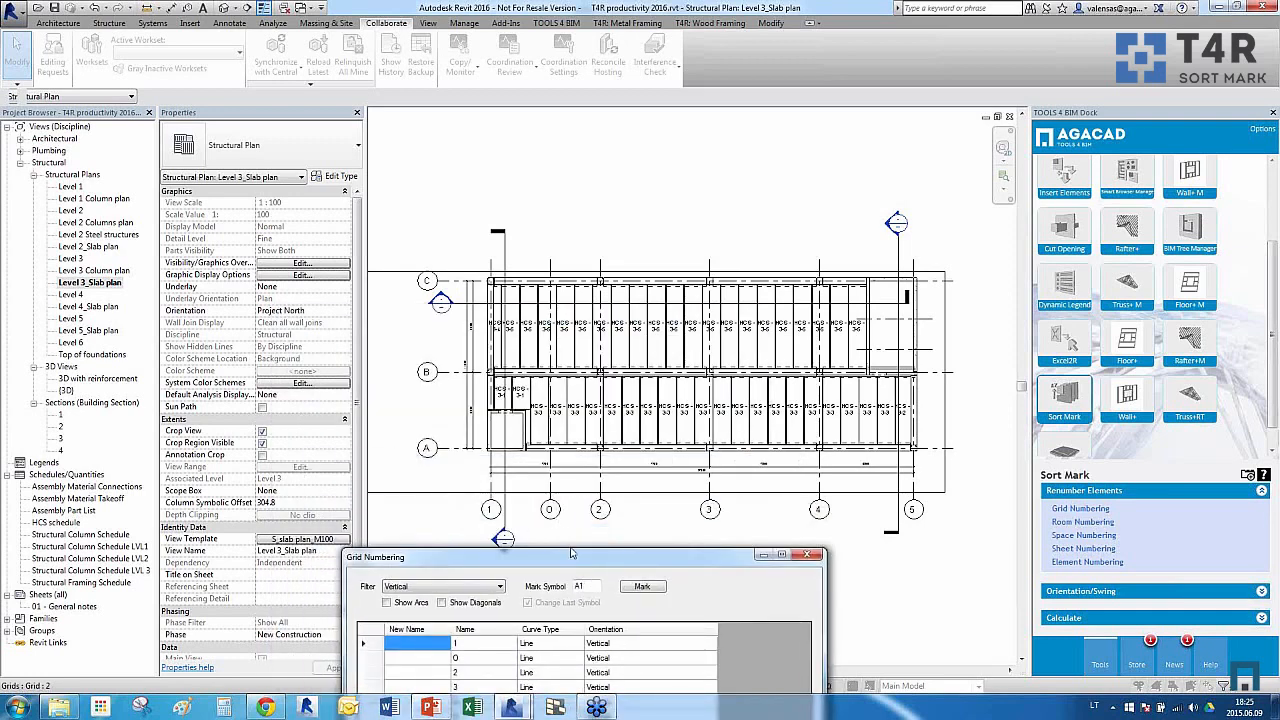
drag(575, 555, 649, 192)
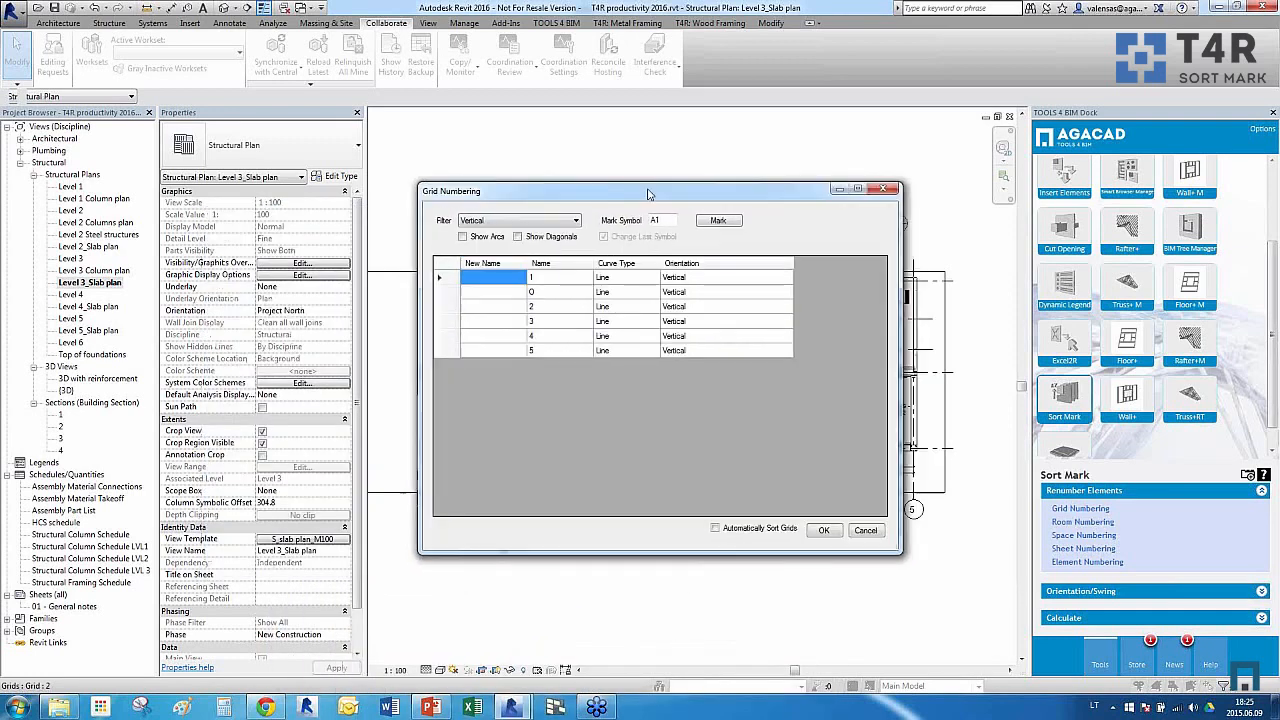
drag(450, 285, 445, 357)
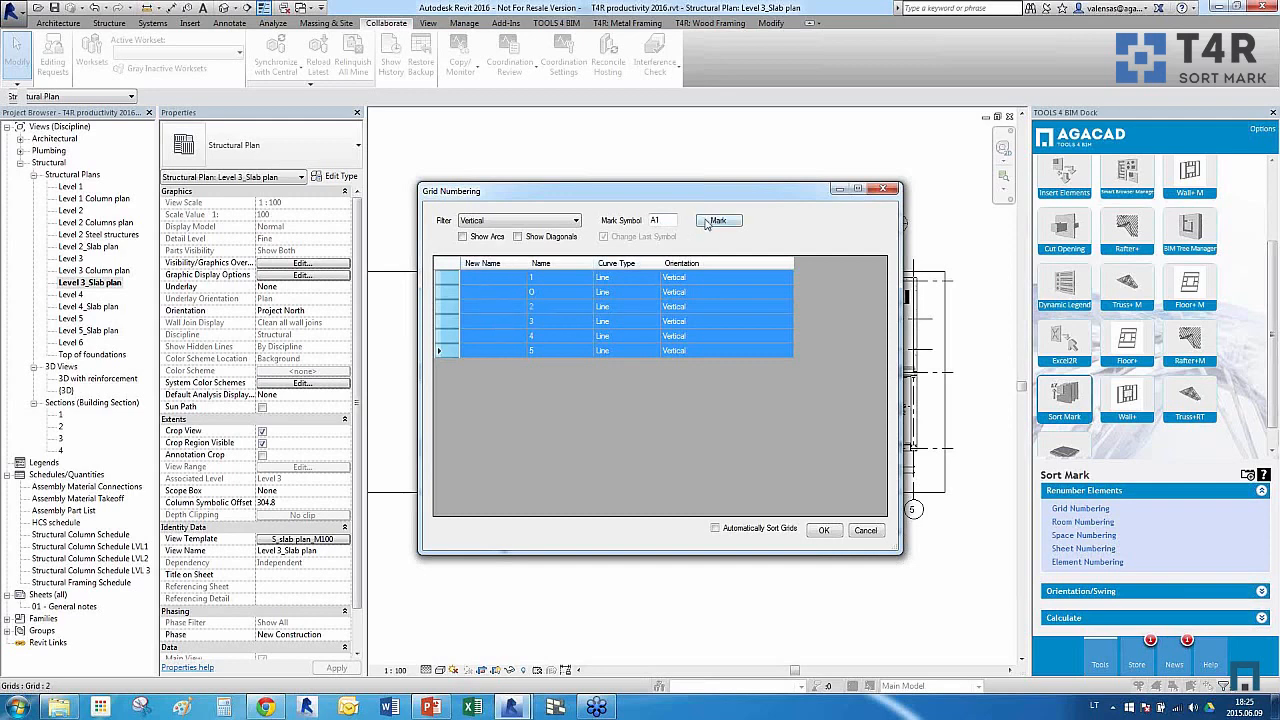
click(713, 221)
click(823, 530)
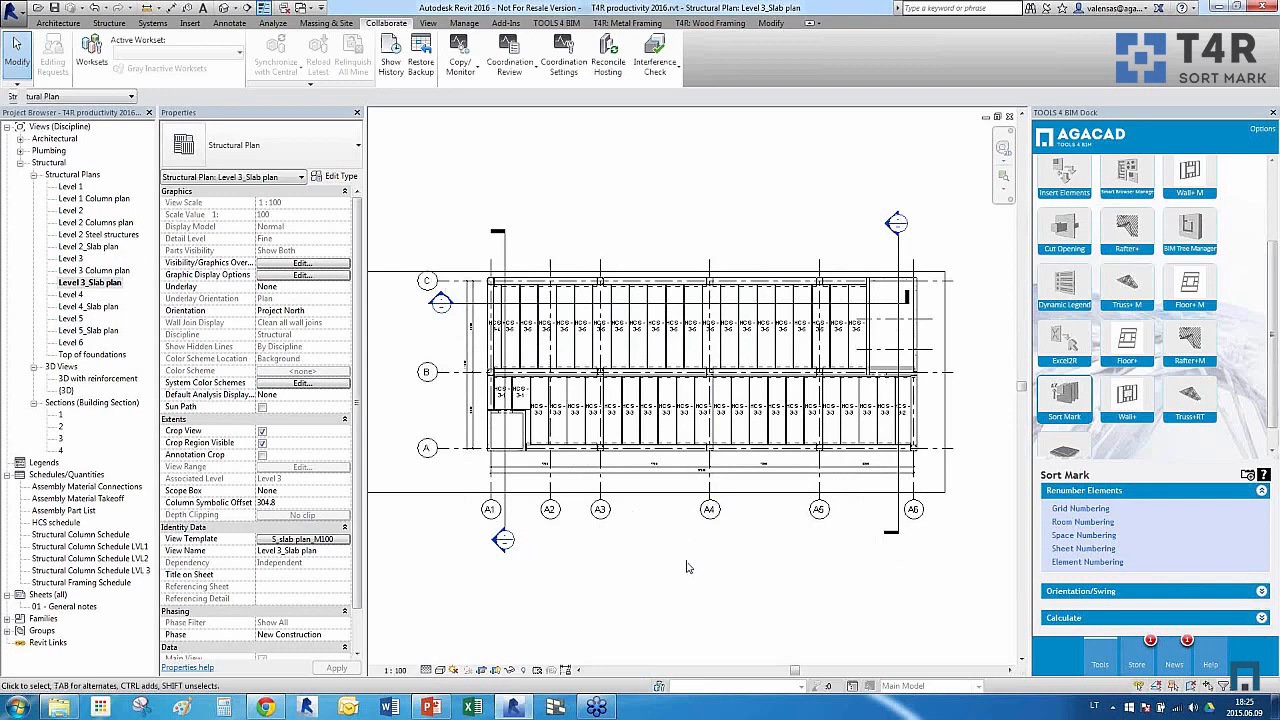
Check the vertical grid names on the Level 3_Slab plan and the Level 2 Columns plan
scroll(716, 540, down, 1)
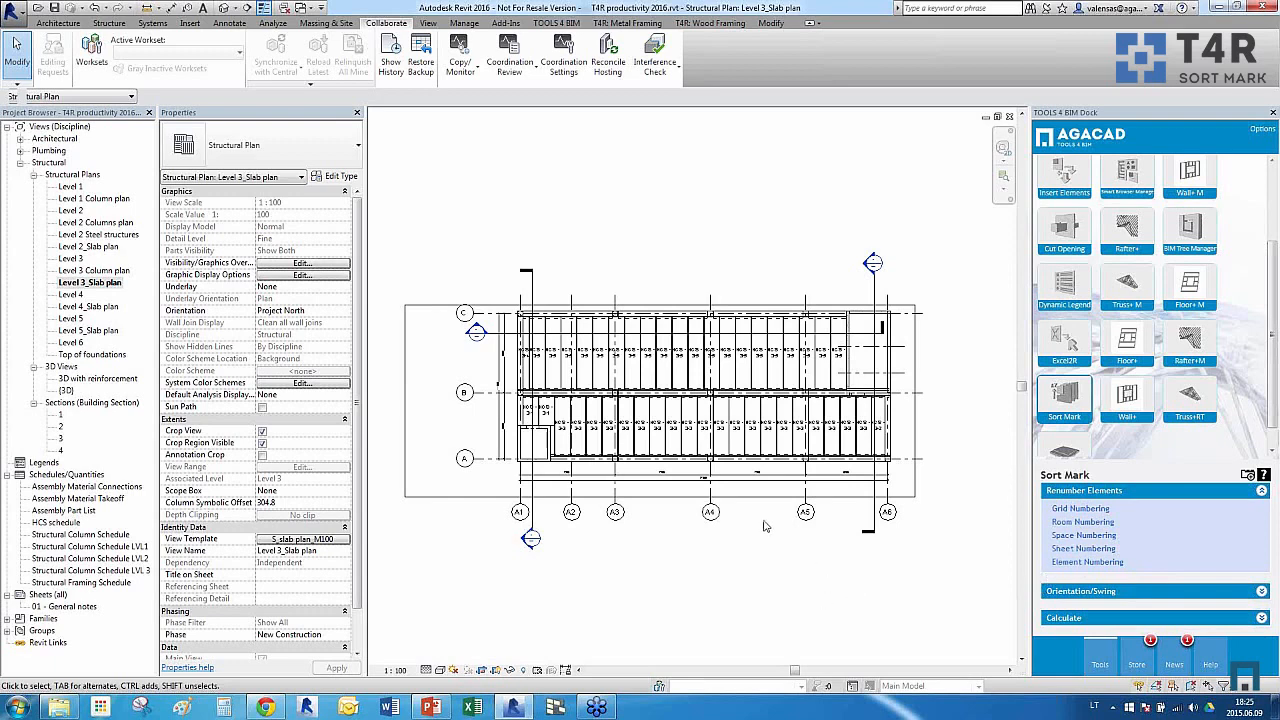
scroll(763, 526, up, 1)
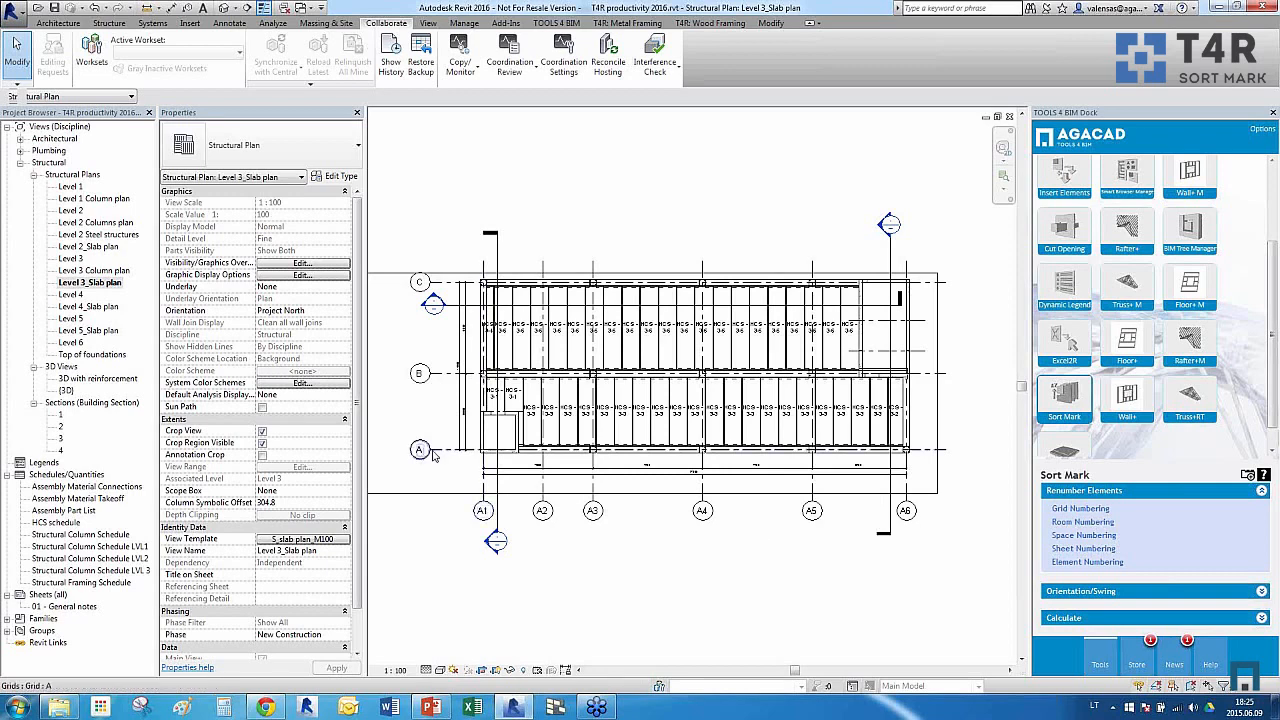
double_click(118, 224)
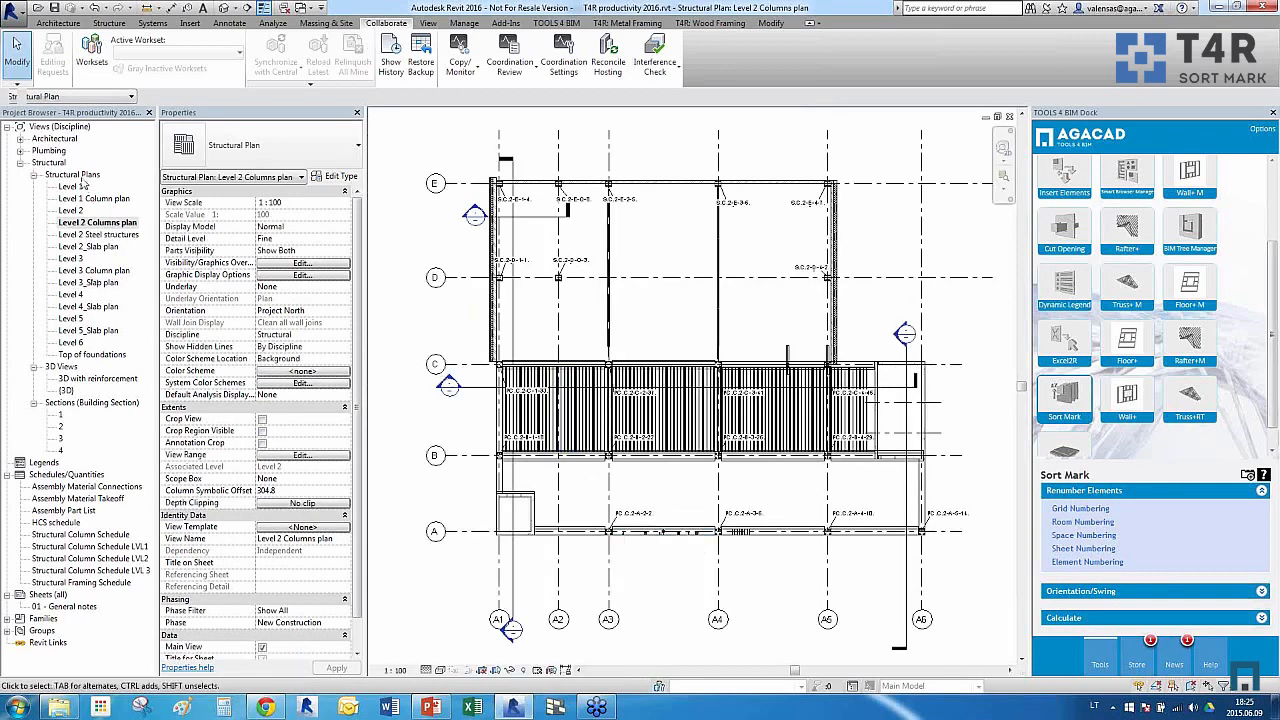
Open the Level 1 Column plan and choose the Columns_walls_grids configuration for element dimensioning in Quick Dimensions
double_click(93, 198)
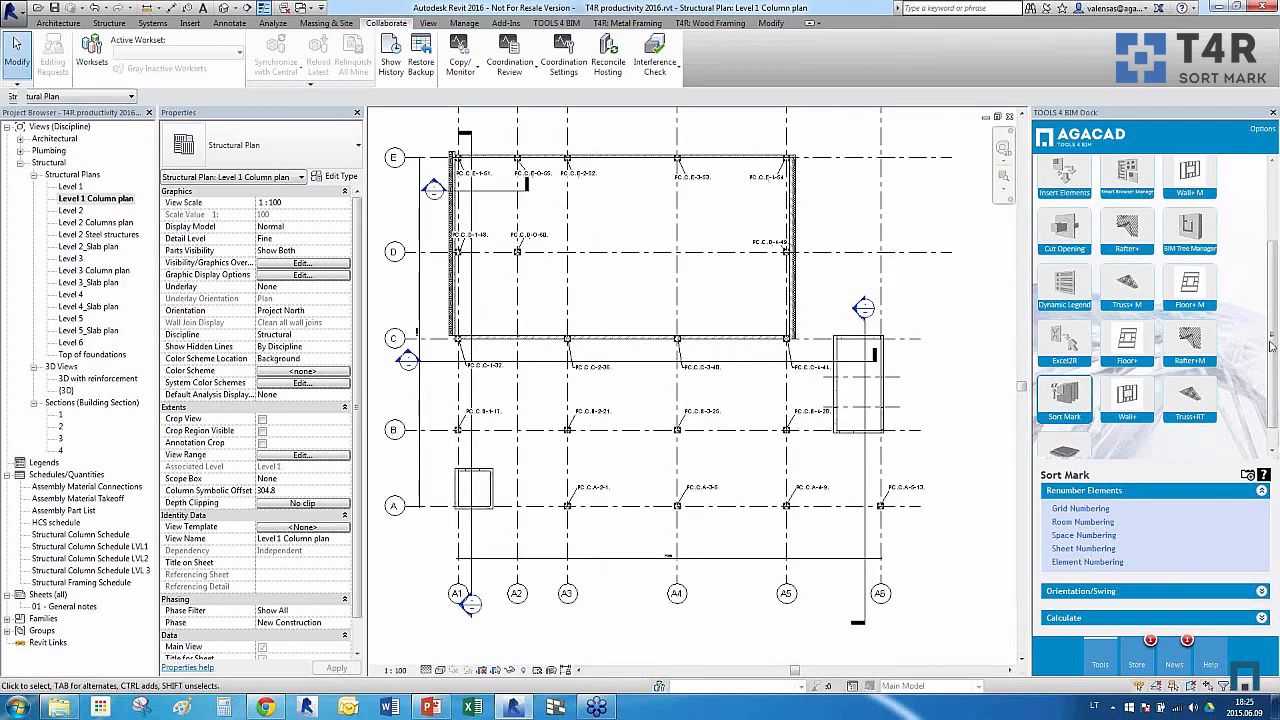
drag(1272, 345, 1243, 240)
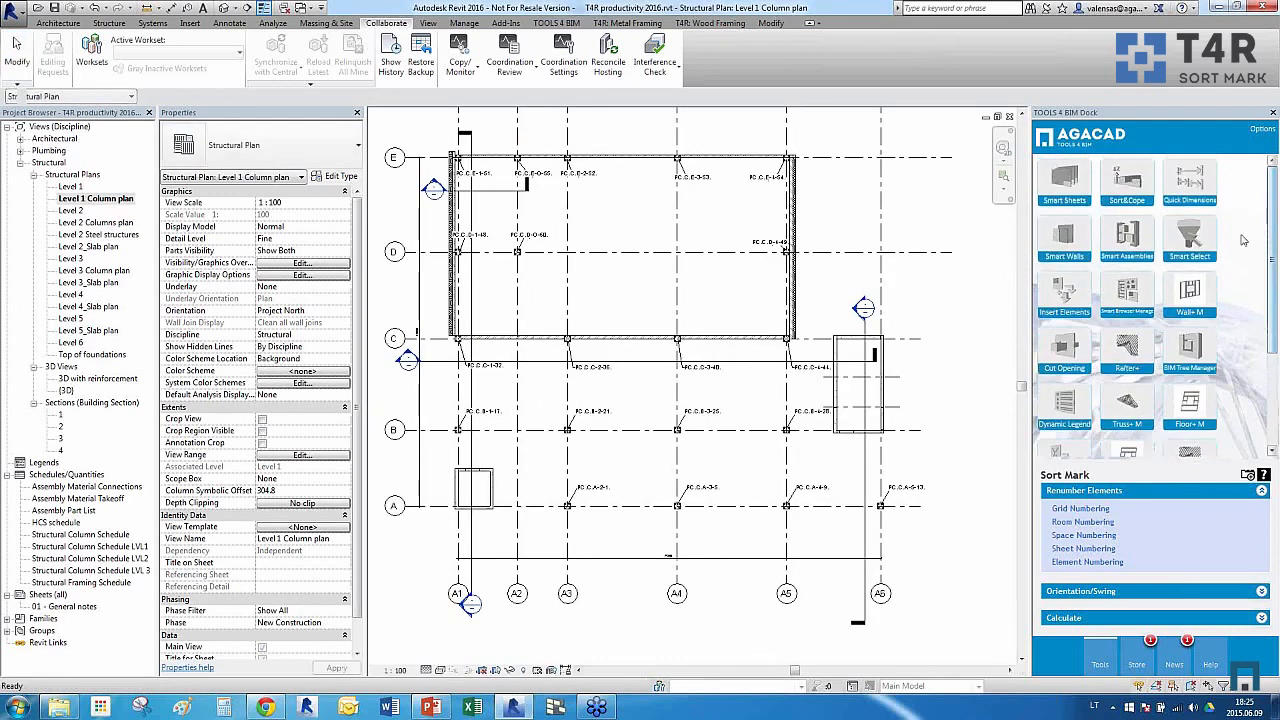
click(1192, 182)
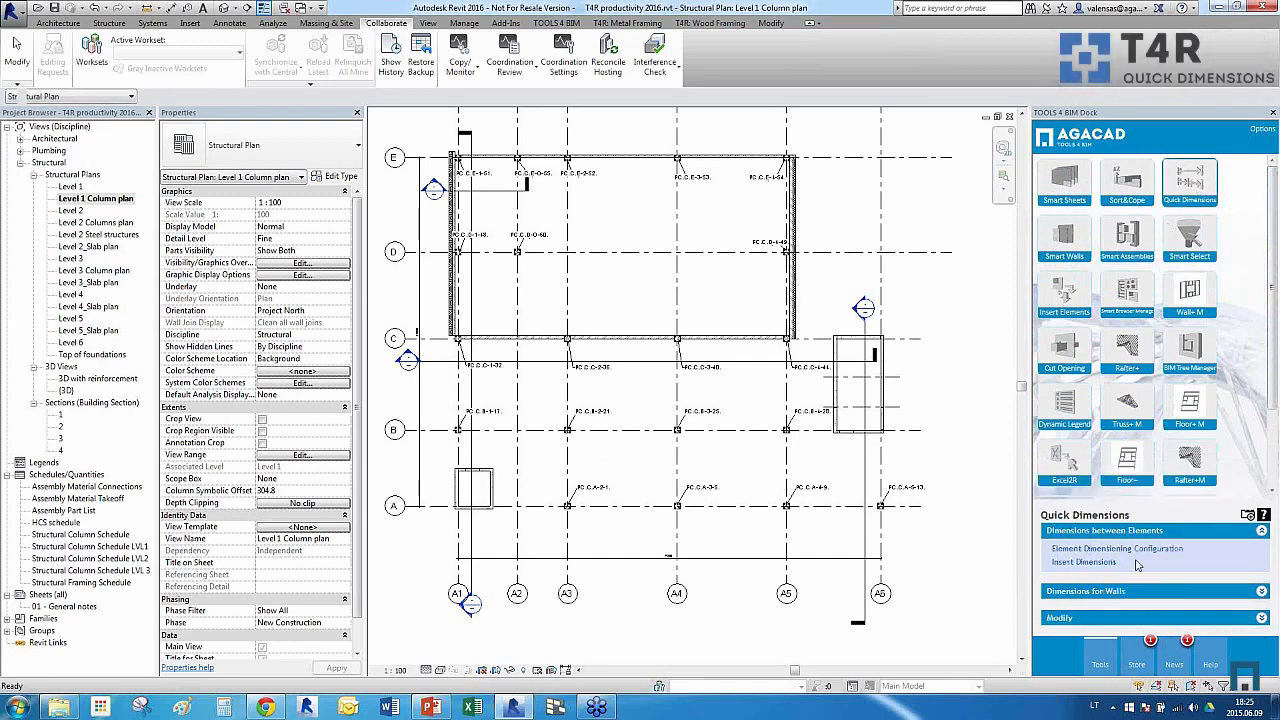
click(1062, 559)
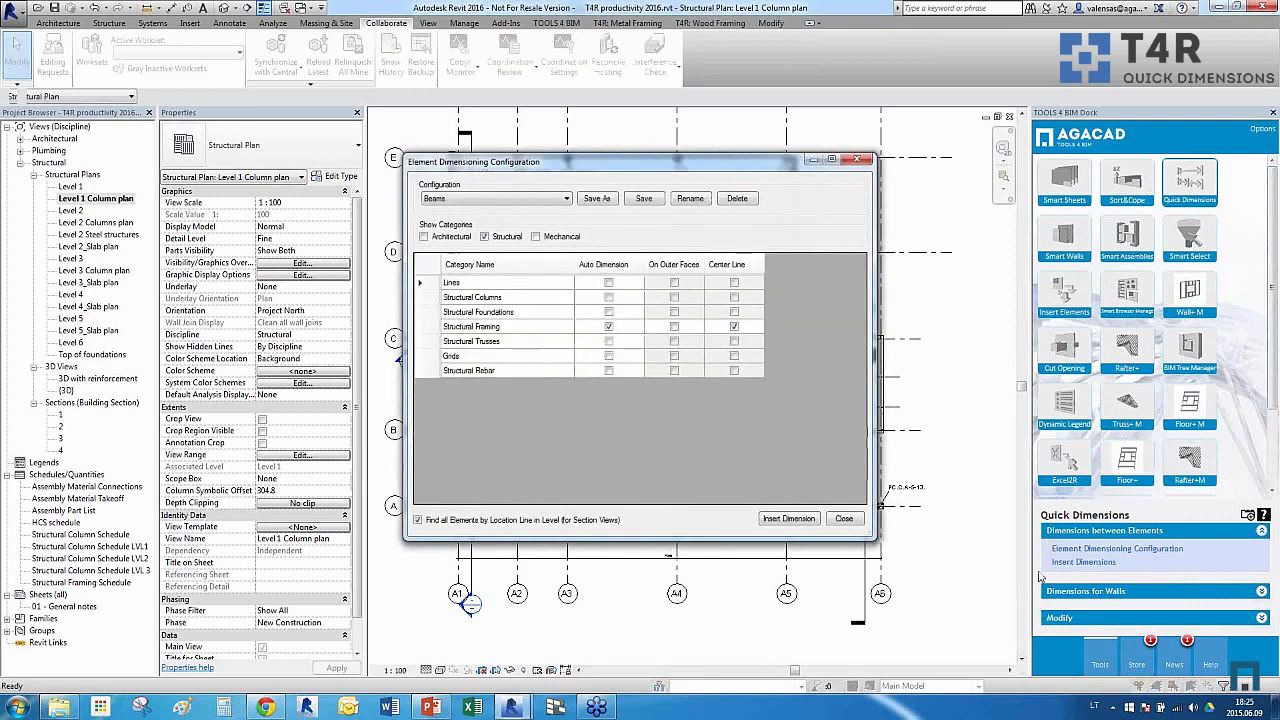
click(534, 200)
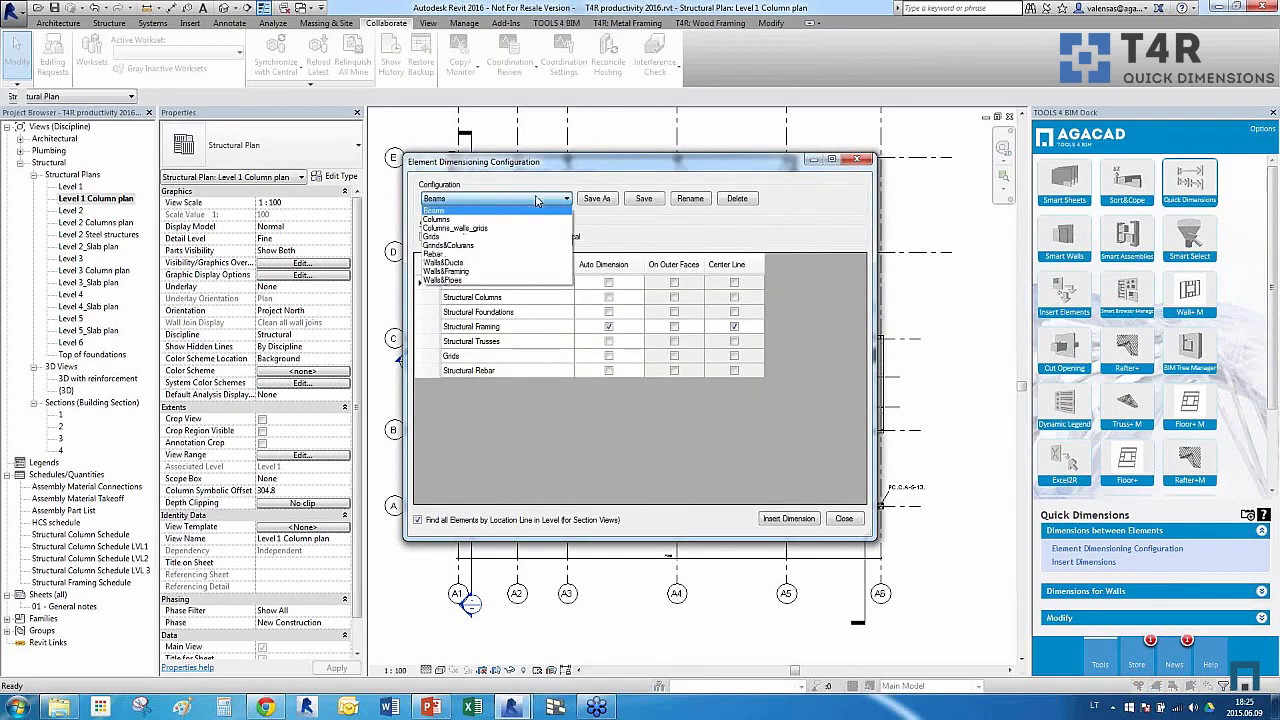
click(521, 211)
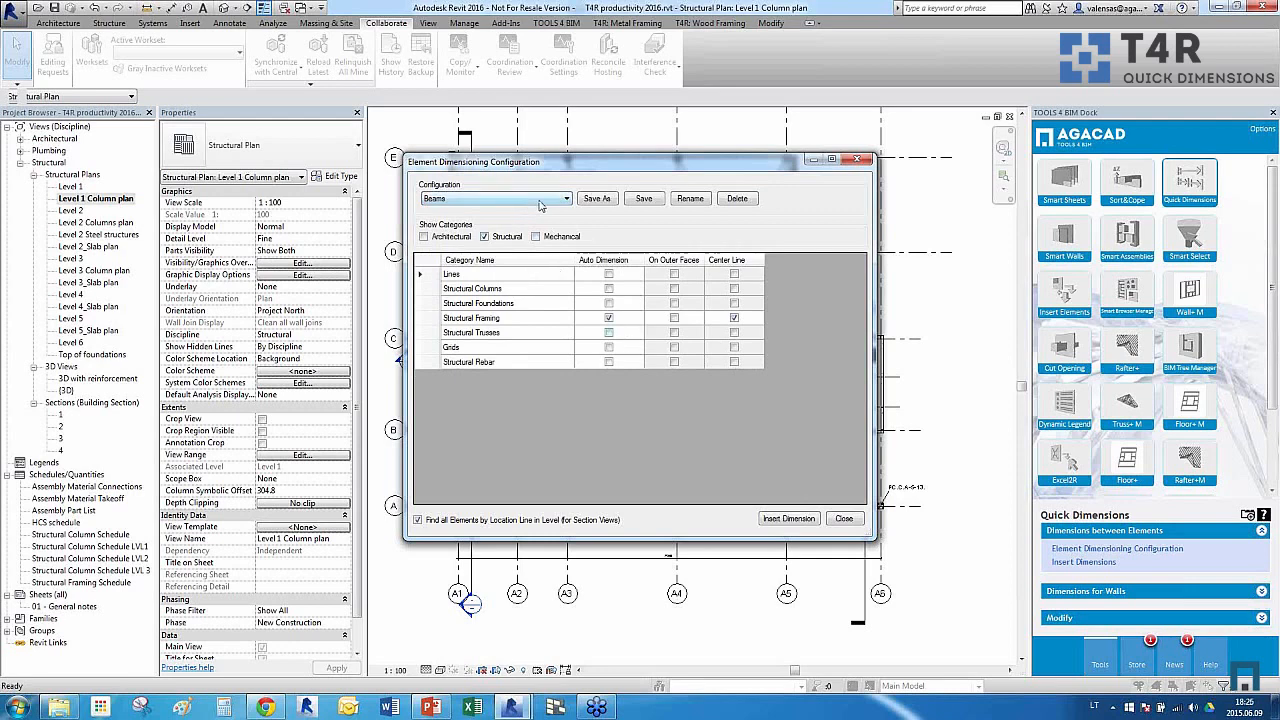
scroll(539, 205, down, 1)
scroll(539, 205, down, 1)
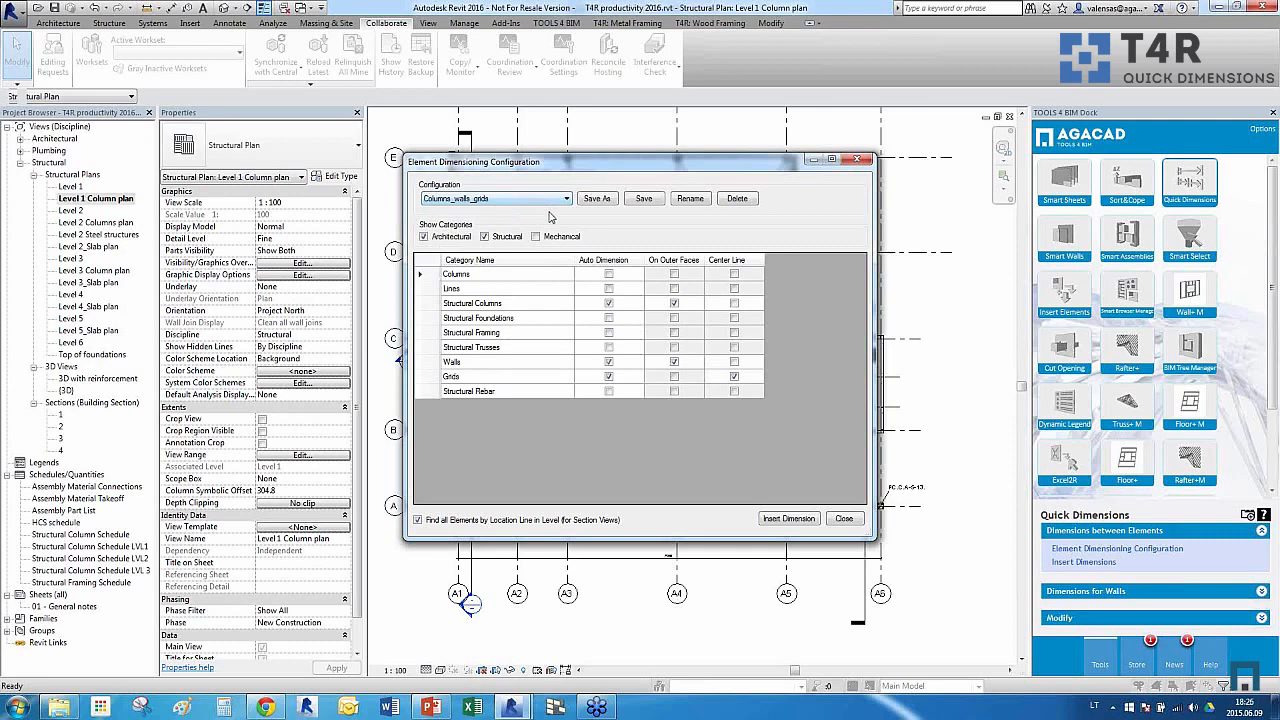
Insert an automatic dimension chain along grid line B, from the column at grid A1 to the shaft wall at grid A6
click(789, 518)
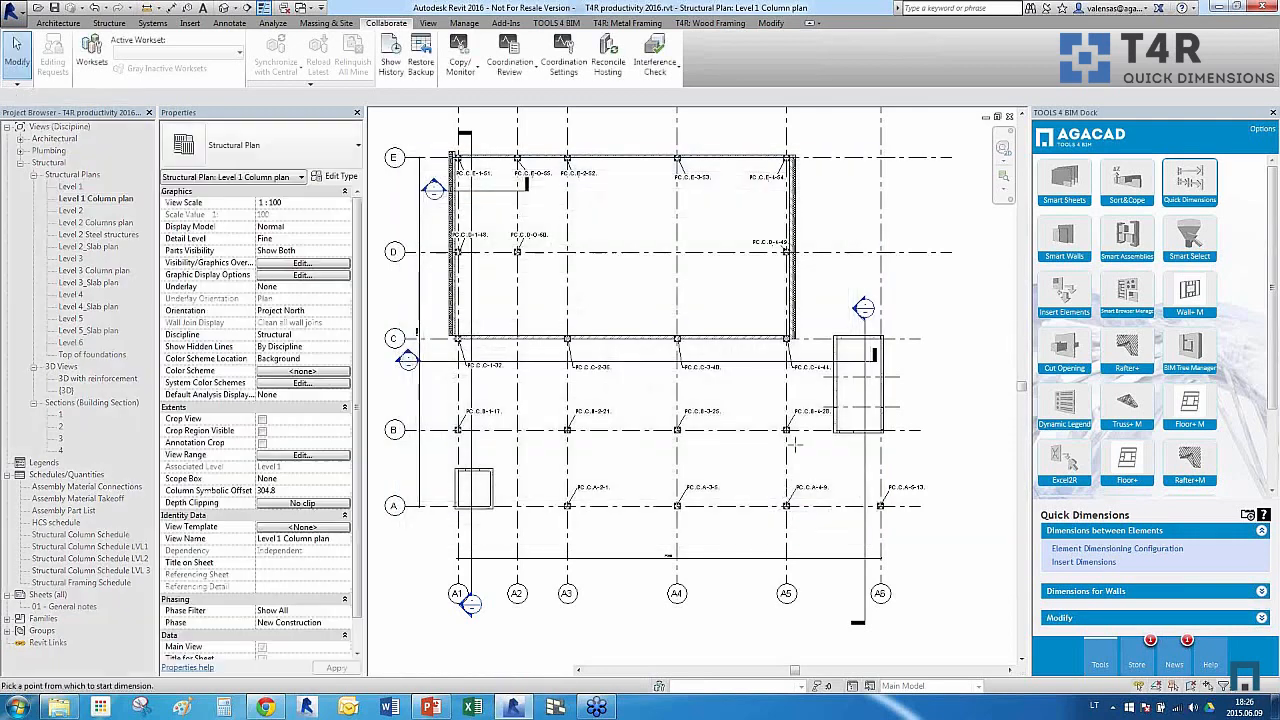
scroll(440, 440, up, 5)
scroll(455, 430, up, 2)
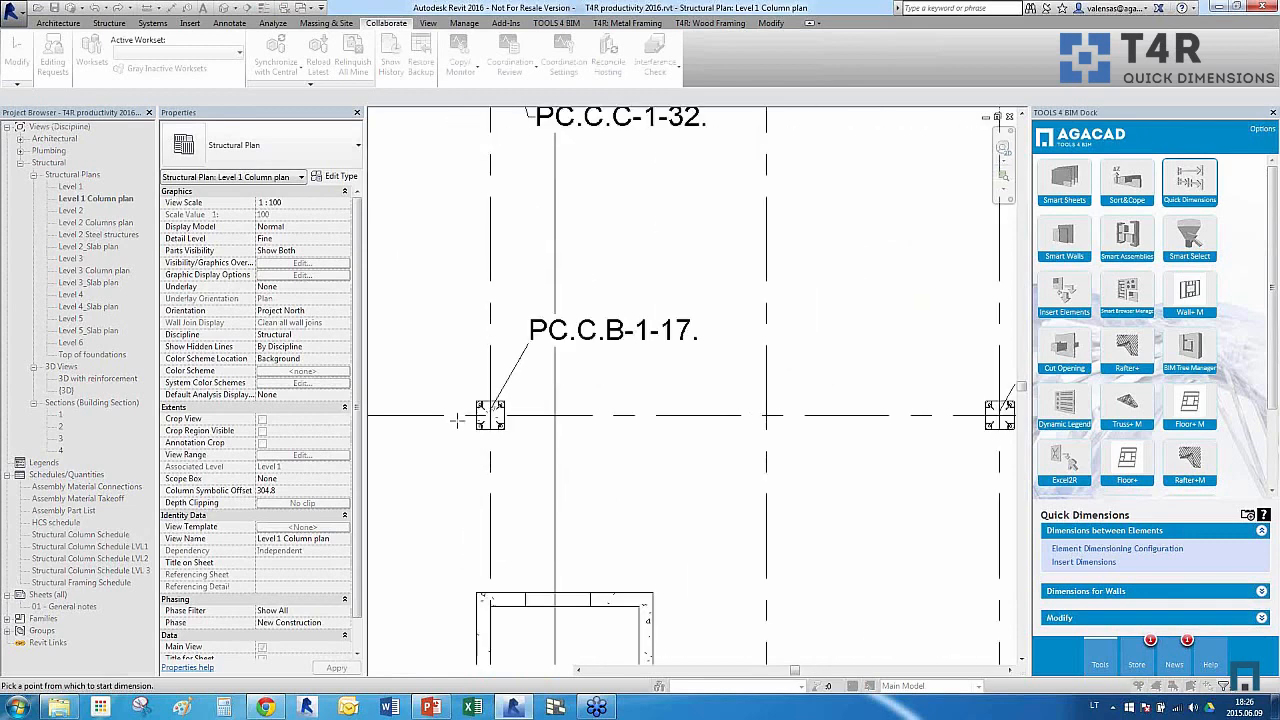
click(455, 430)
scroll(924, 467, down, 5)
scroll(900, 465, down, 3)
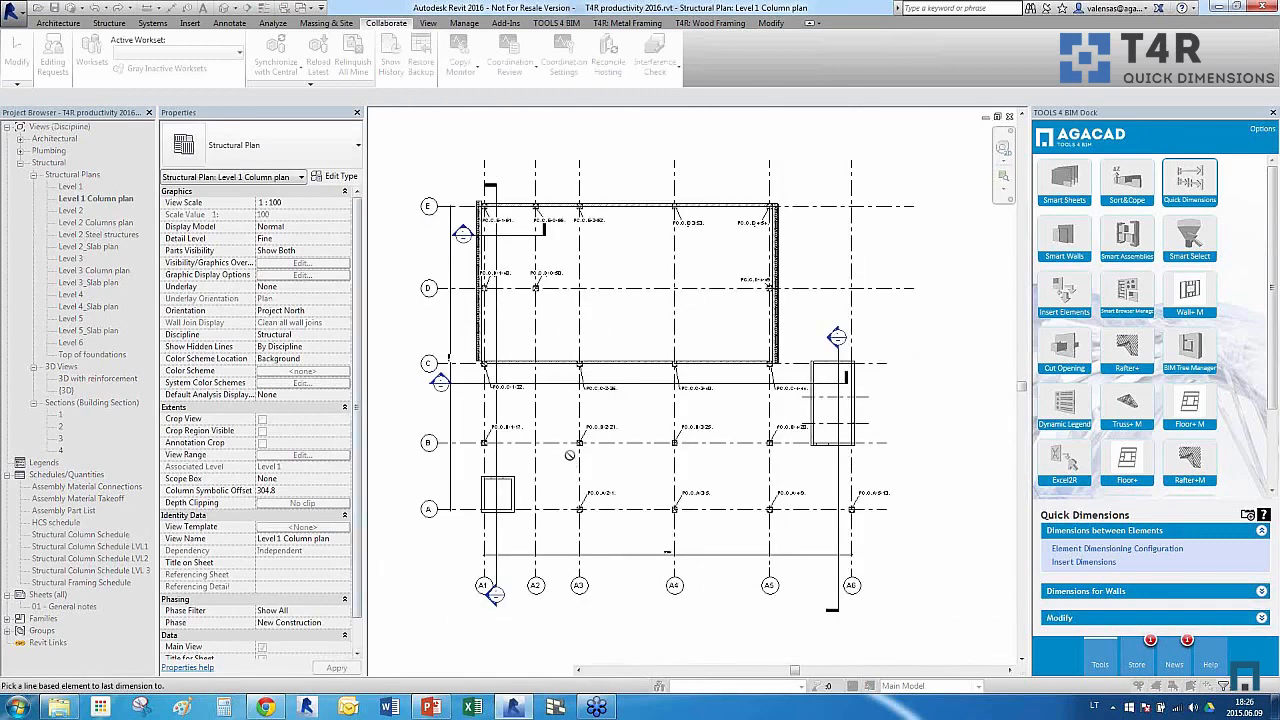
key(Escape)
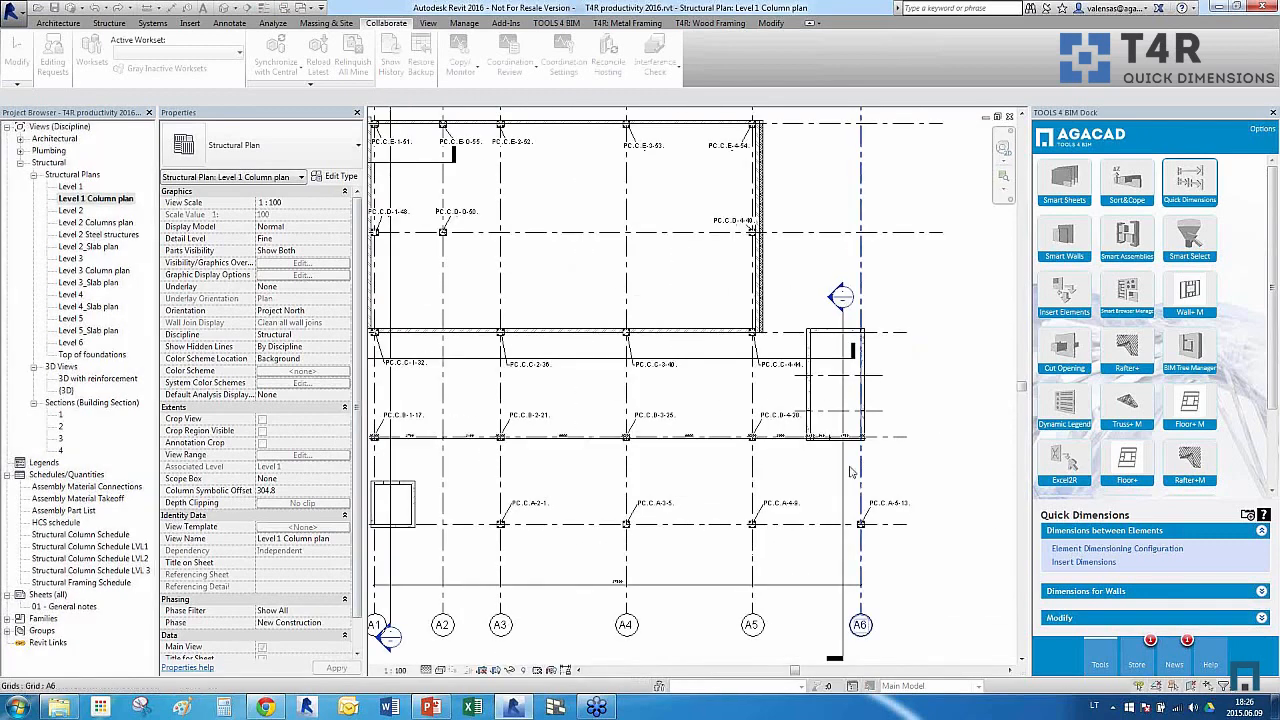
Move the dimension chain slightly above grid line B and examine the dimensions between columns, grids and shaft walls
scroll(795, 435, up, 4)
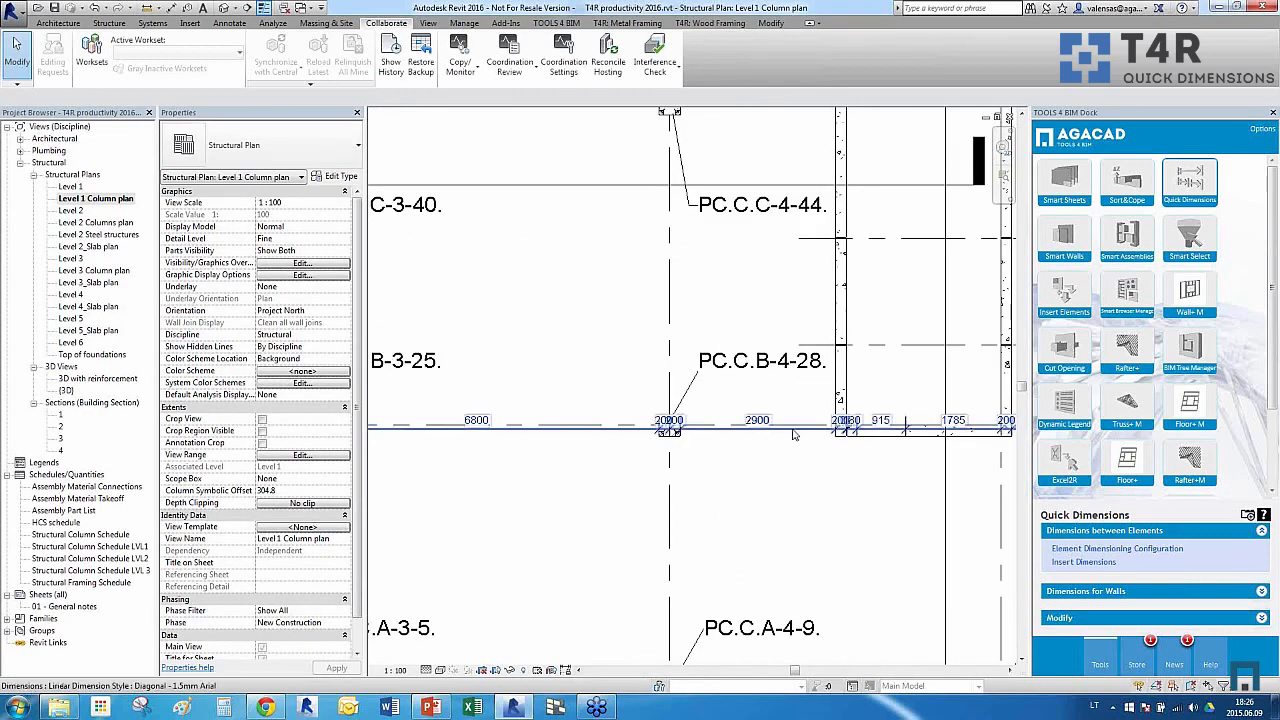
click(795, 435)
drag(795, 435, 797, 394)
click(678, 460)
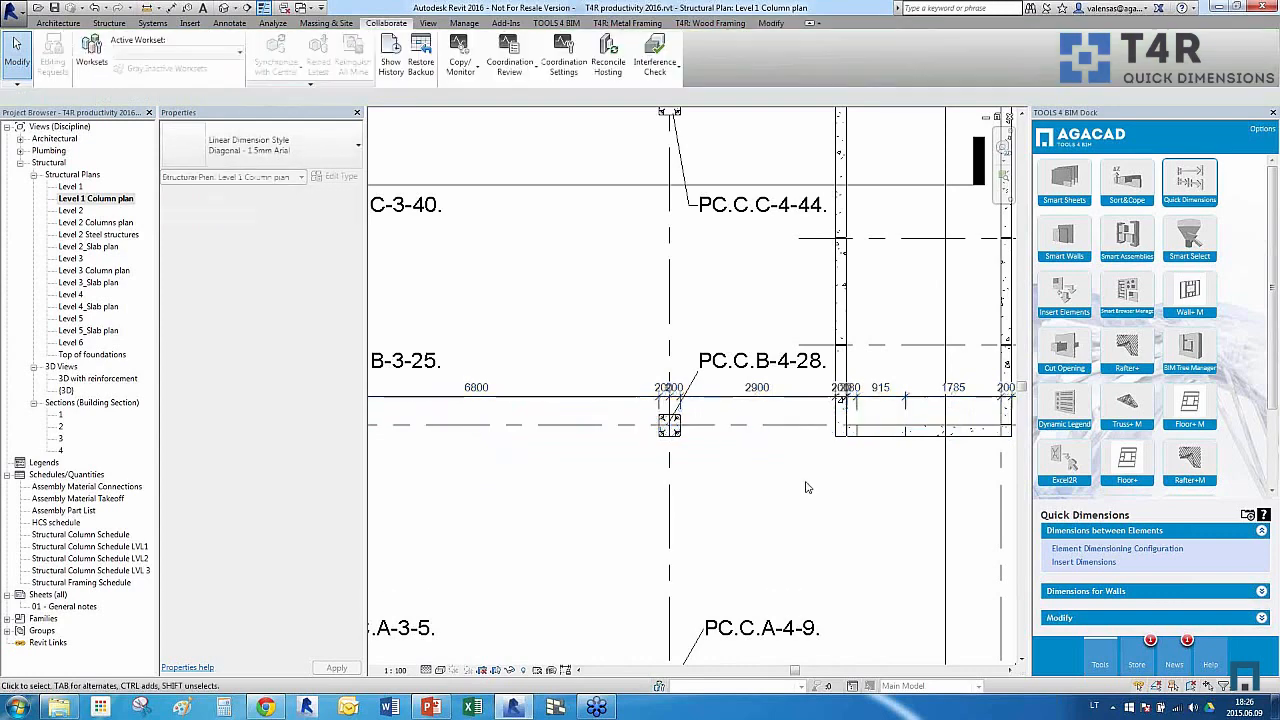
scroll(678, 460, down, 3)
scroll(683, 440, up, 4)
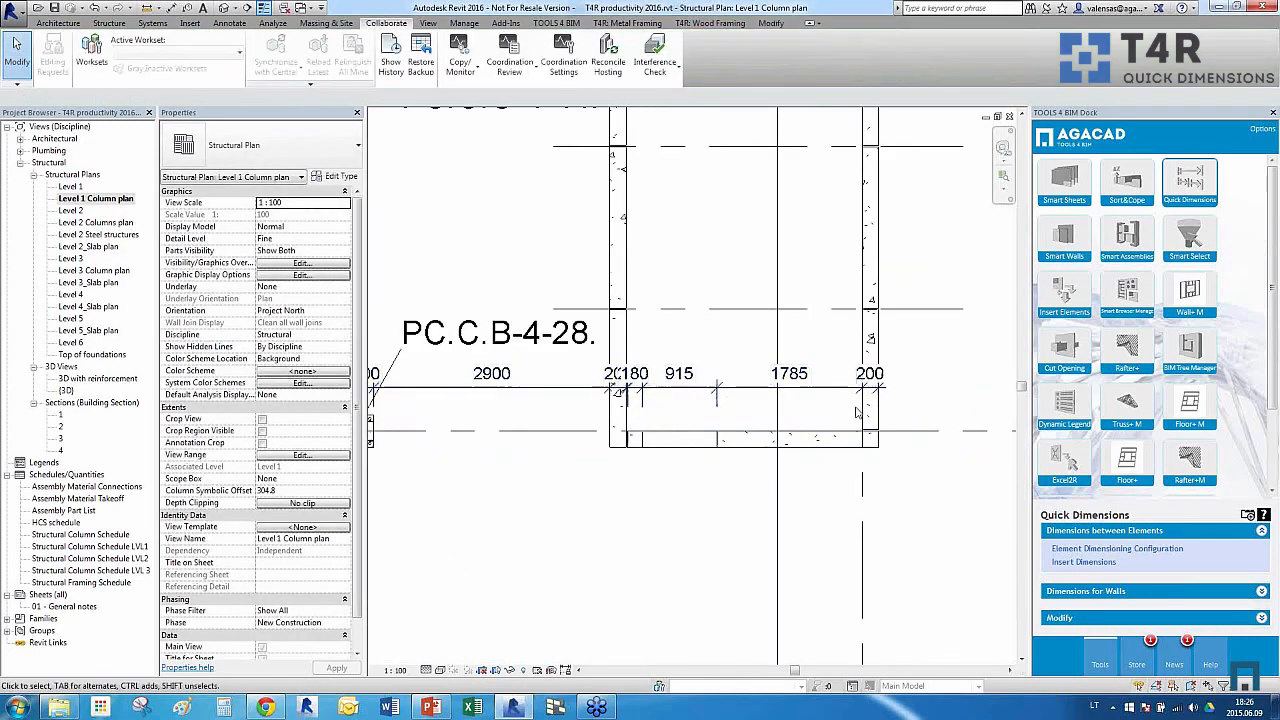
scroll(975, 438, down, 2)
scroll(975, 438, down, 4)
scroll(509, 430, up, 5)
scroll(870, 403, down, 6)
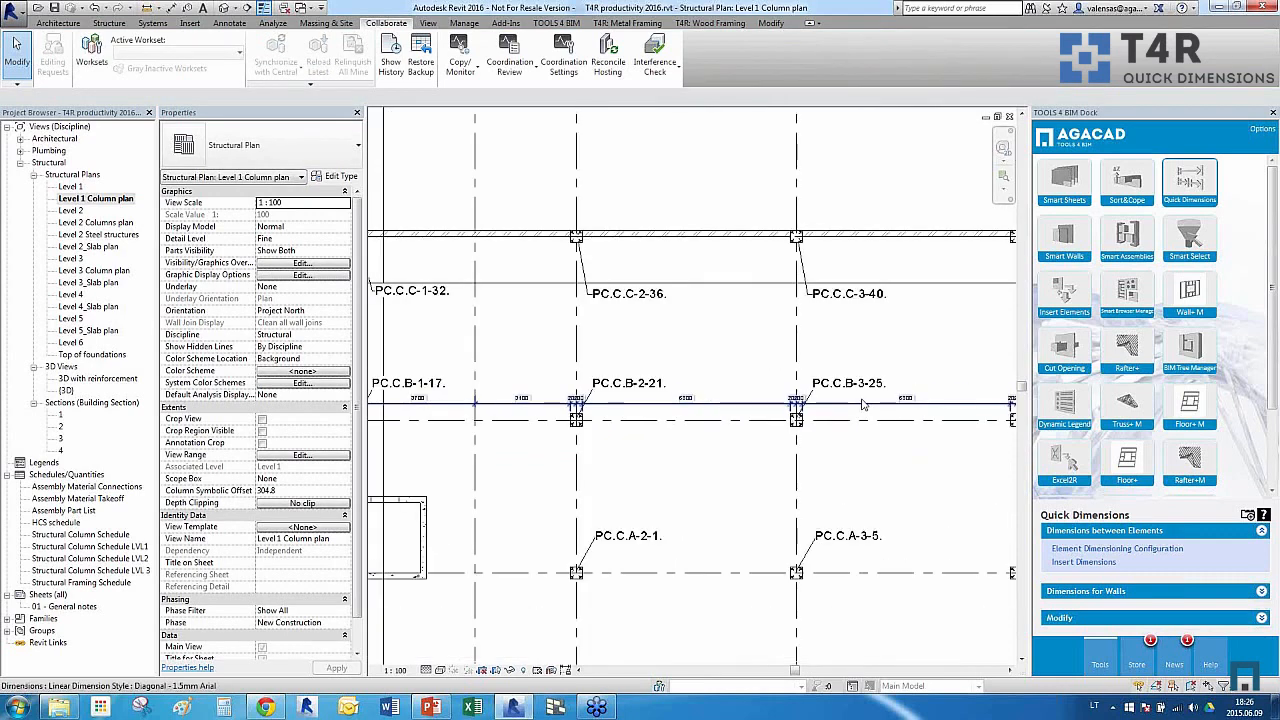
Insert an automatic dimension chain between vertical grids A1 and A6 using the Grids configuration, just above the overall dimension below the plan
scroll(511, 548, up, 2)
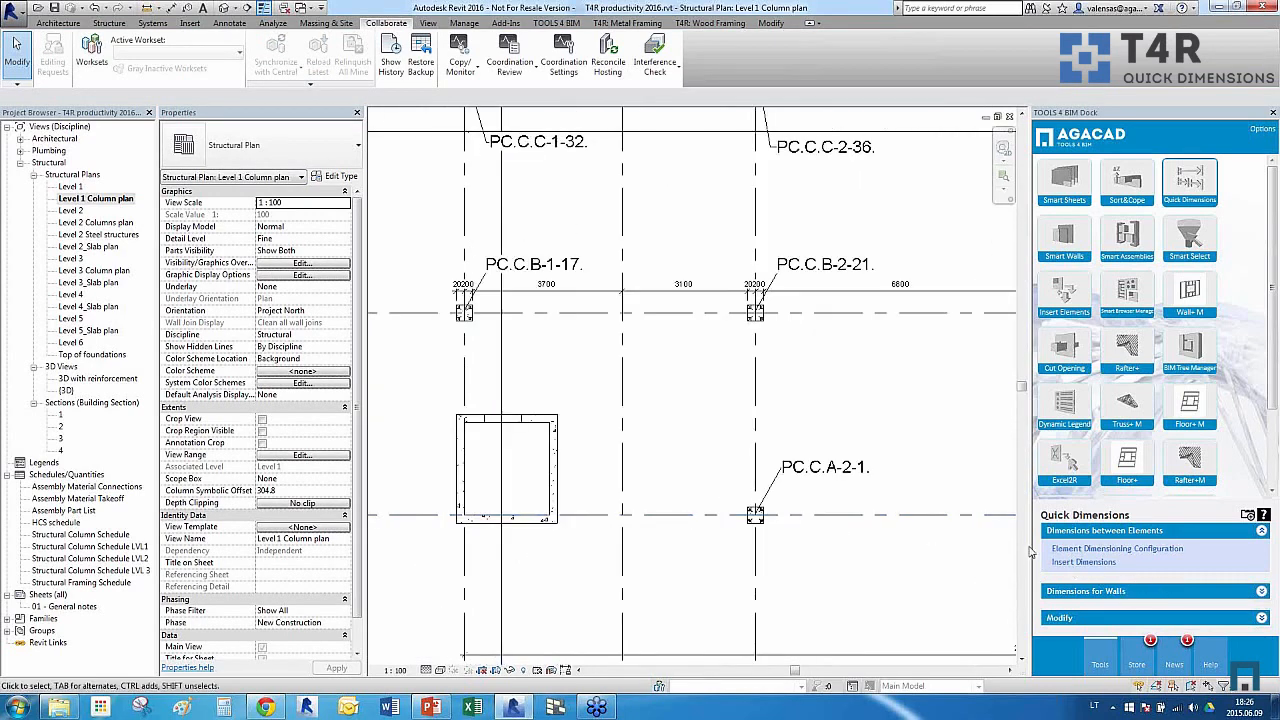
click(1066, 556)
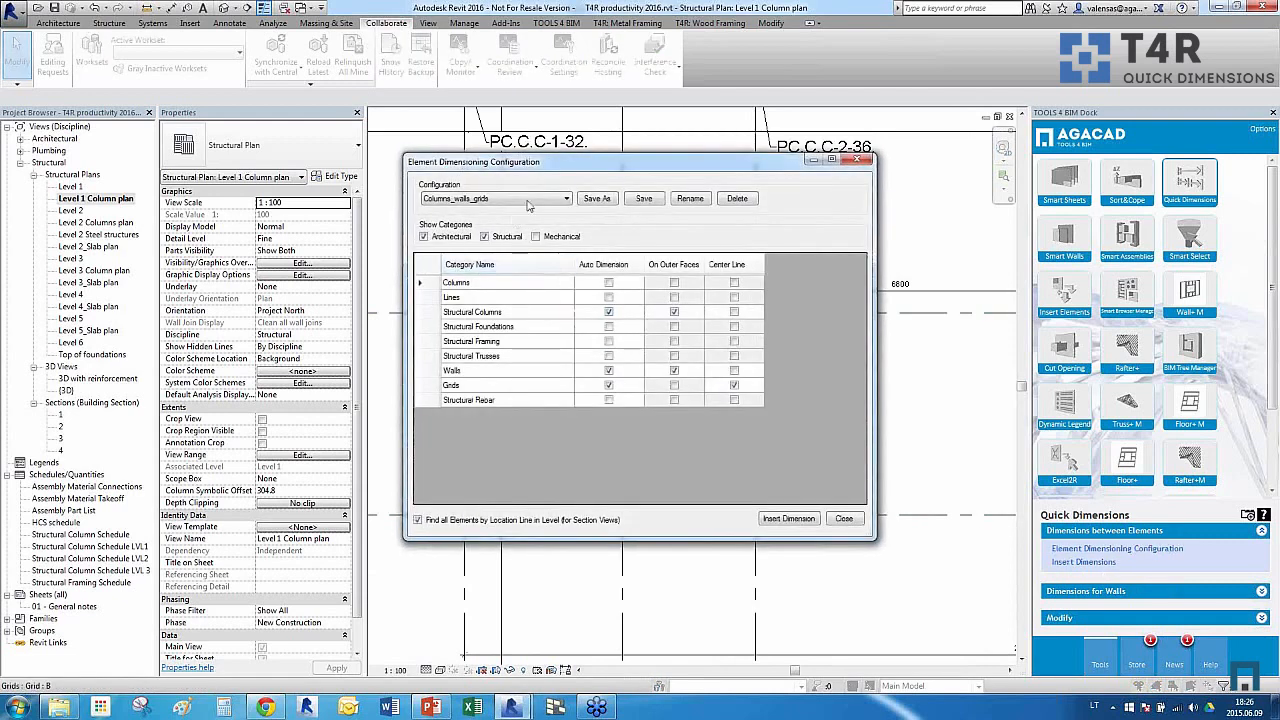
click(529, 200)
click(500, 245)
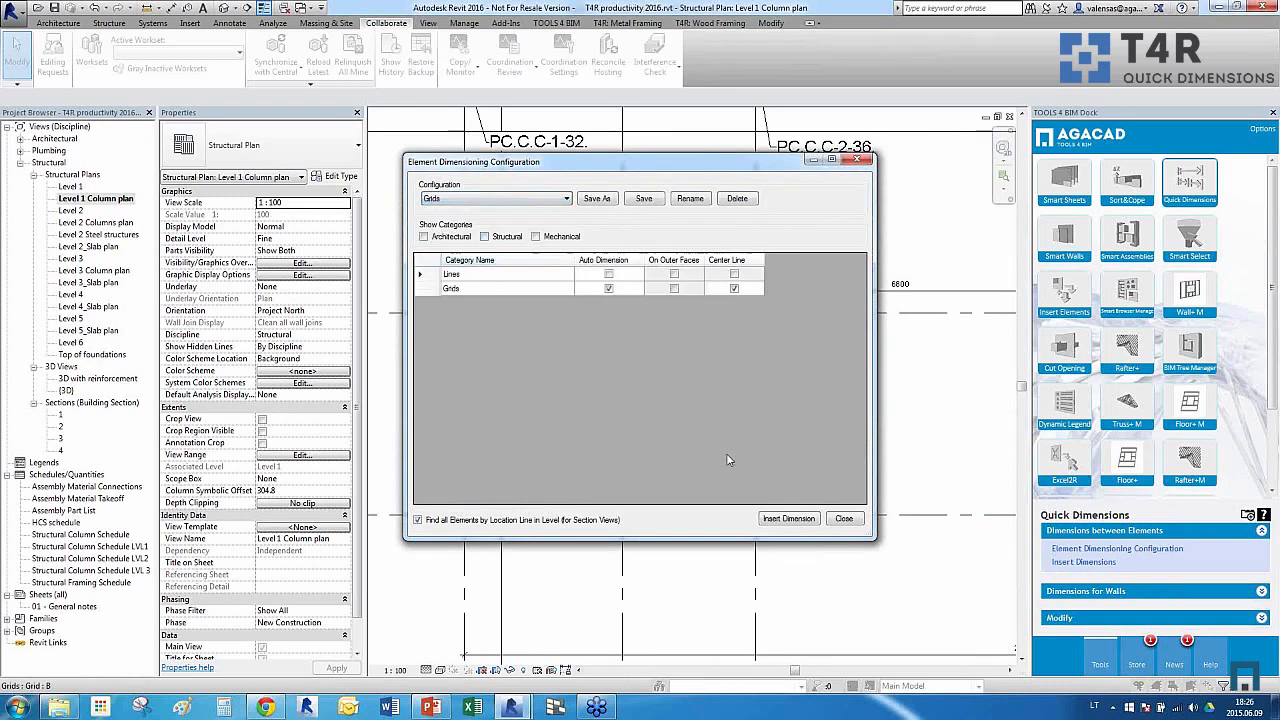
click(785, 518)
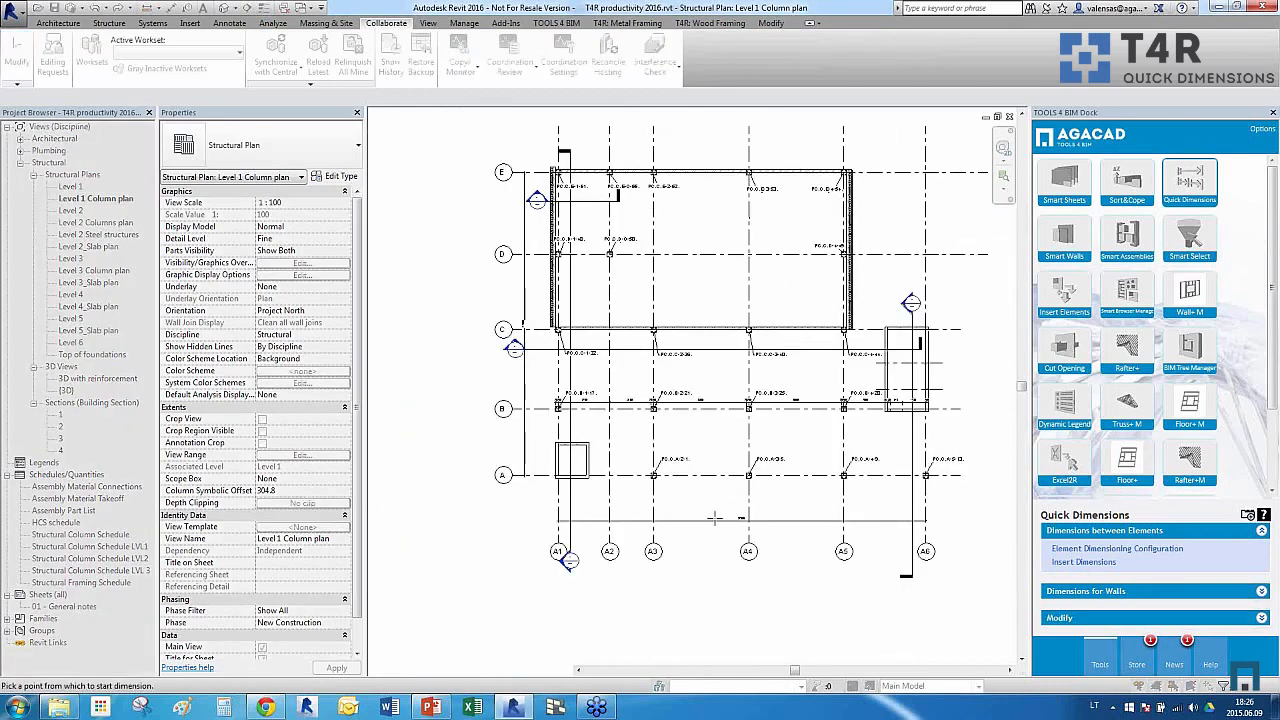
scroll(714, 517, up, 2)
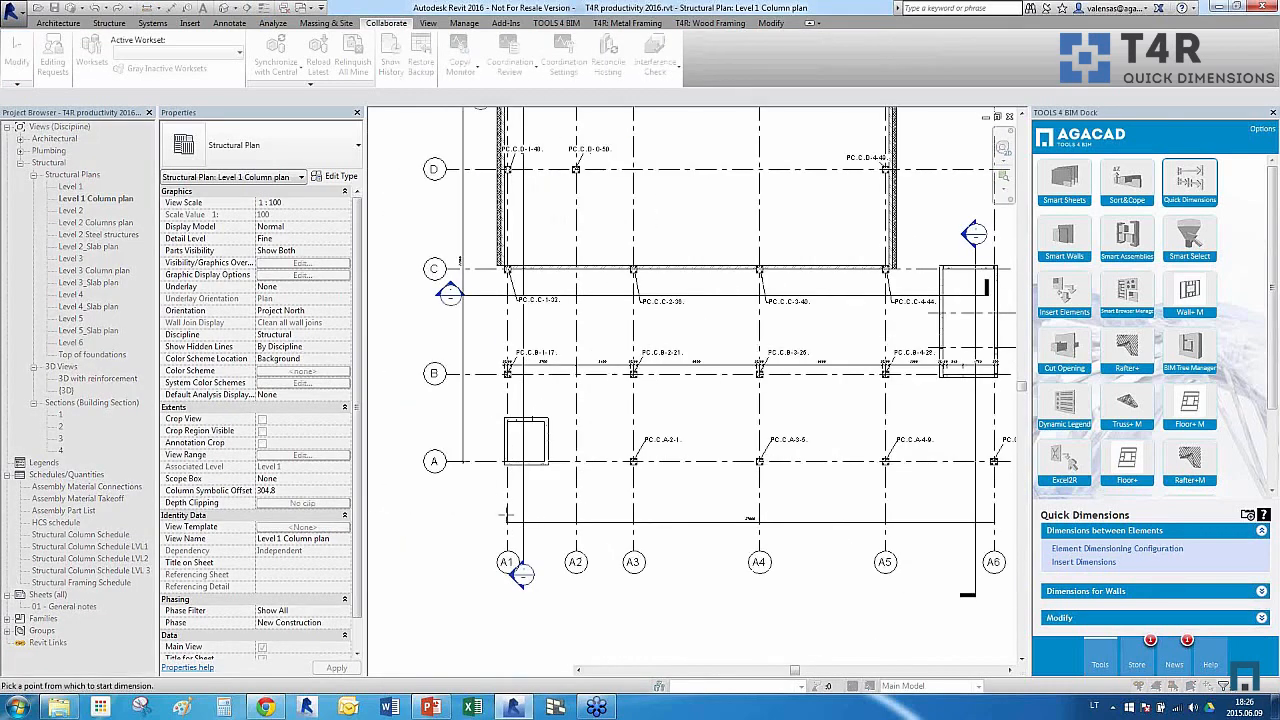
click(996, 512)
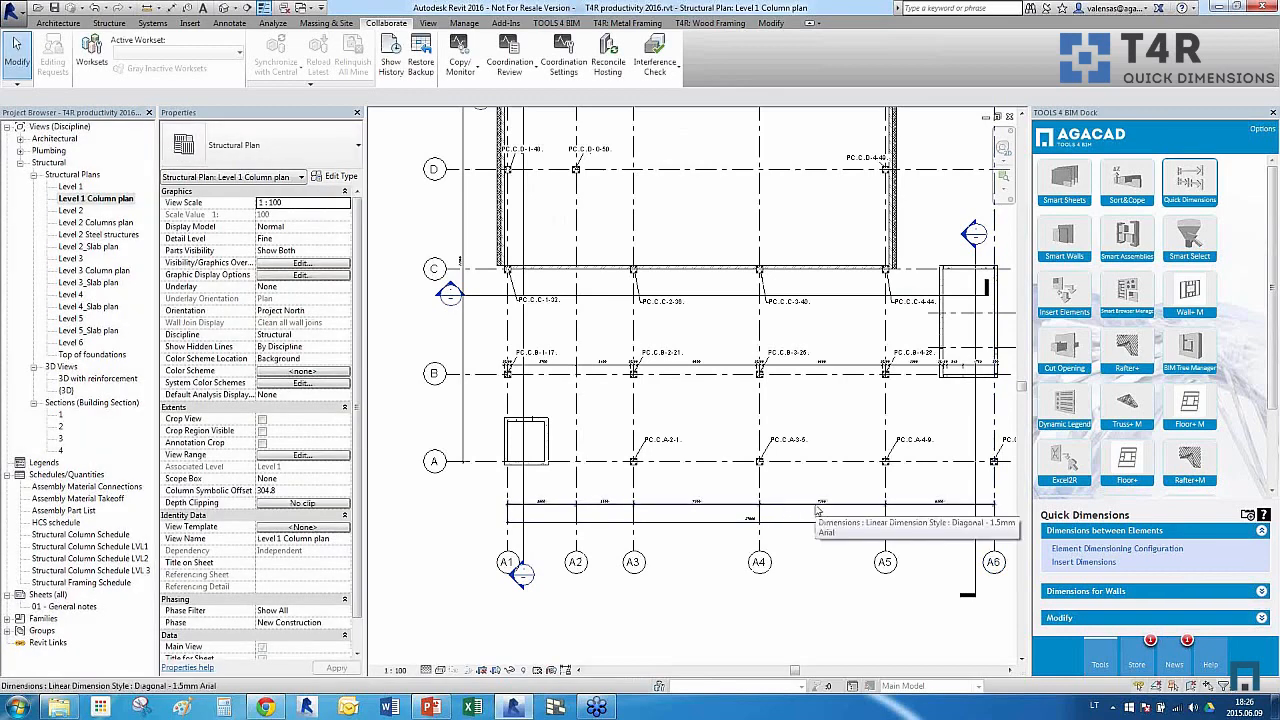
Dimension the upper wall of the shaft at grid A1 with the Walls (all) configuration of Dimensions for Walls
click(1080, 591)
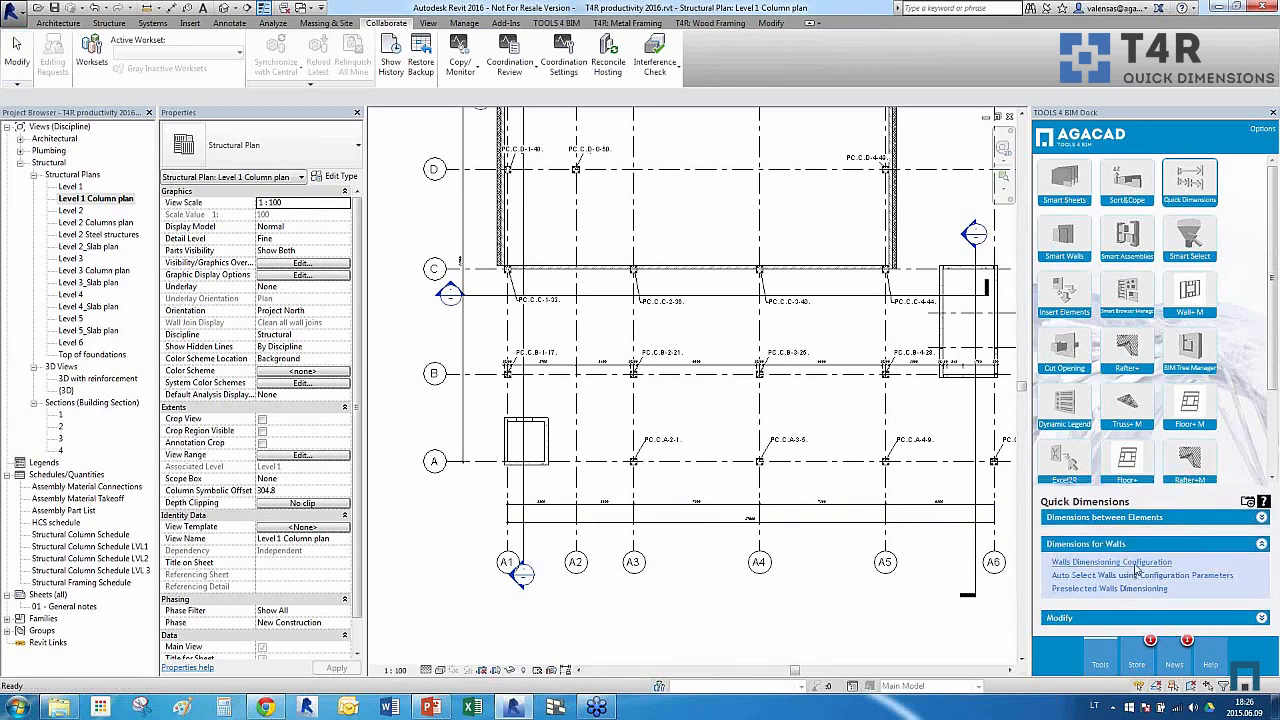
click(1131, 564)
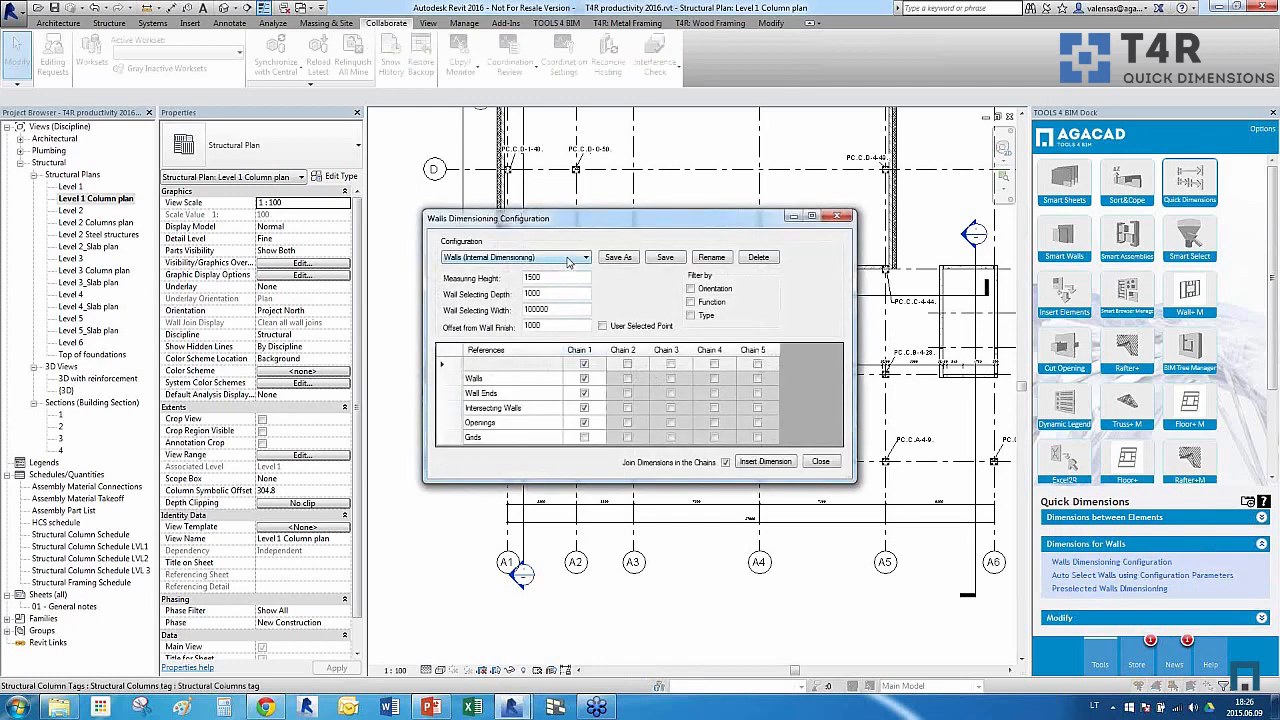
click(568, 258)
click(568, 258)
click(568, 258)
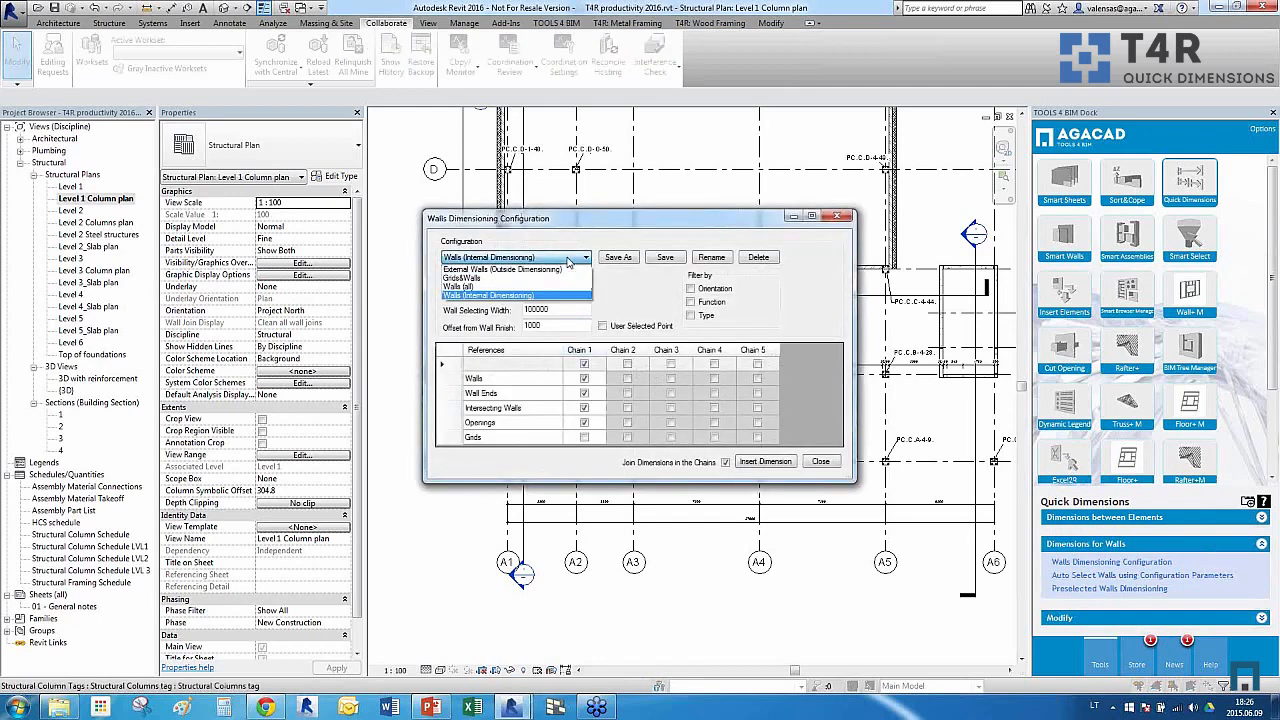
click(565, 288)
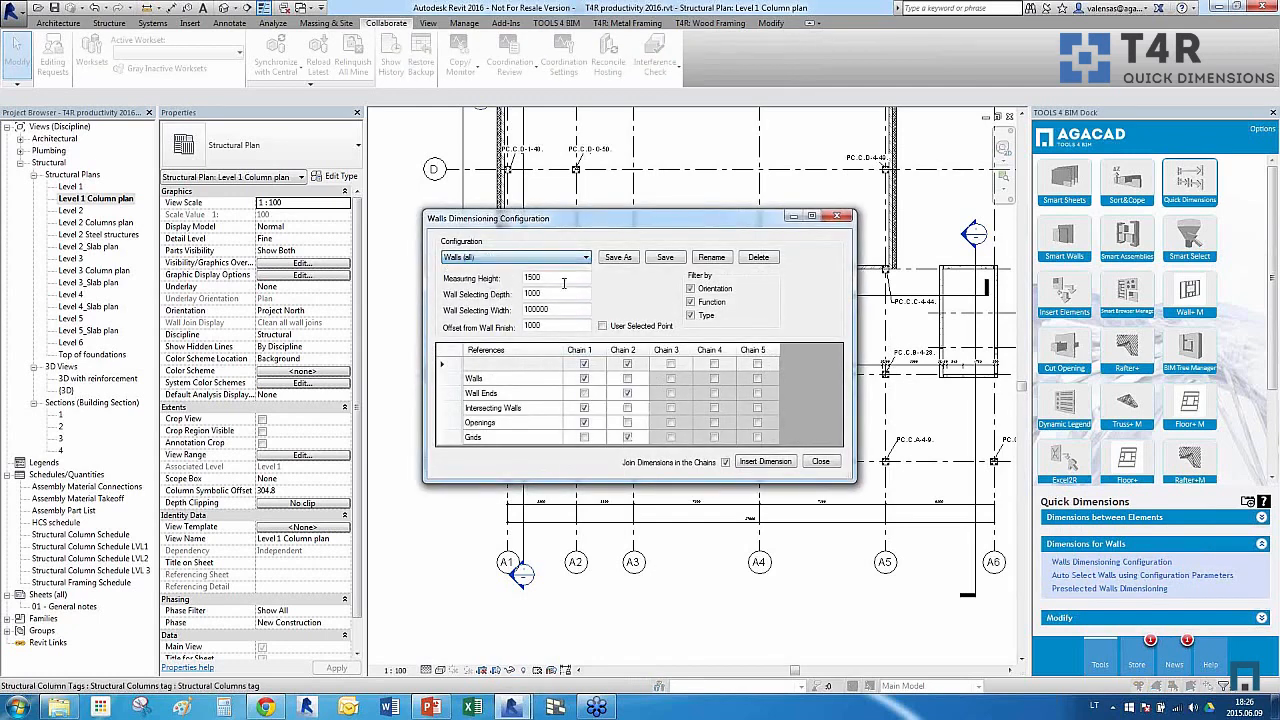
click(764, 461)
scroll(562, 369, up, 5)
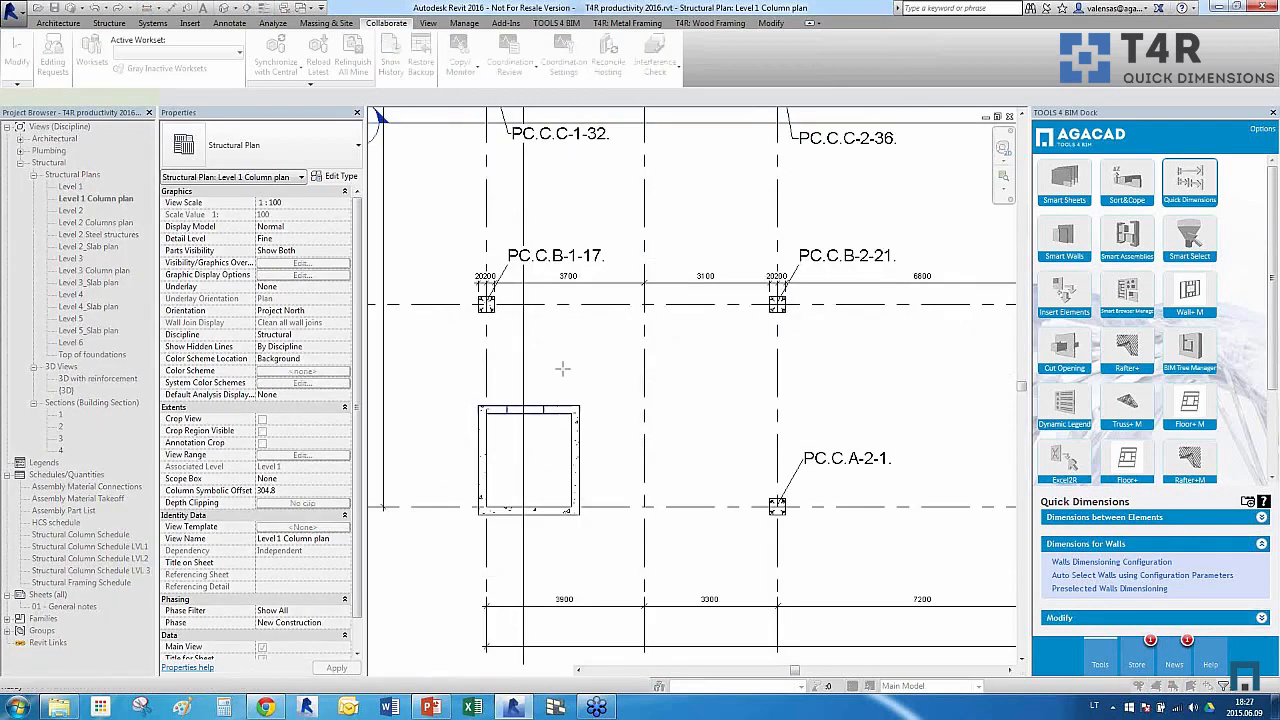
click(555, 407)
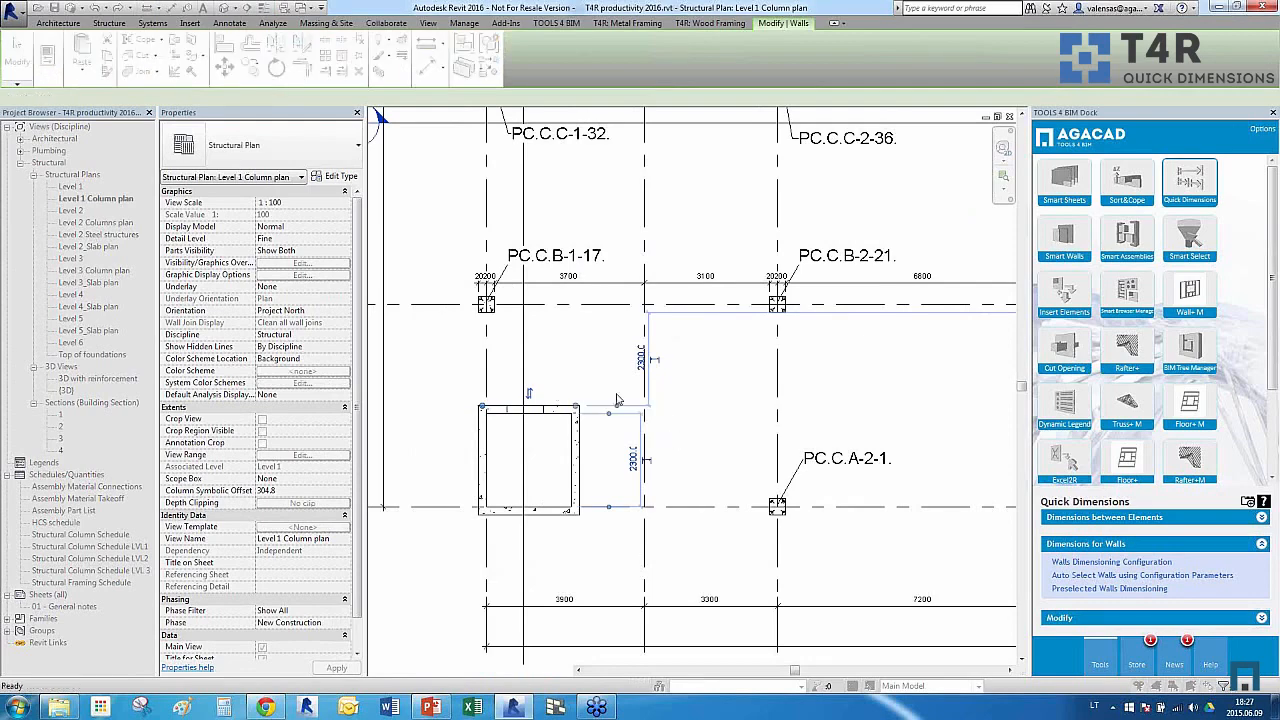
scroll(689, 446, up, 2)
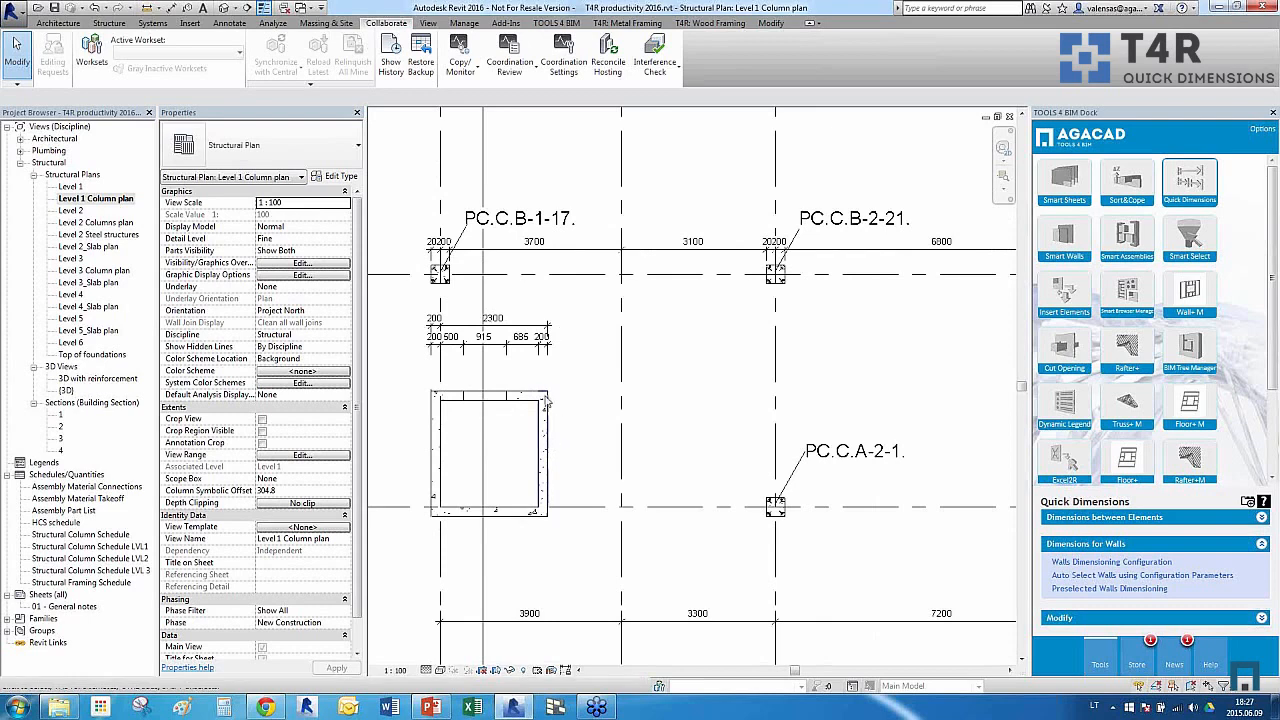
scroll(560, 435, down, 1)
Insert a vertical dimension chain beside the A1 shaft's right wall with the Grids&Walls configuration and review the dimensioned plan
click(1103, 563)
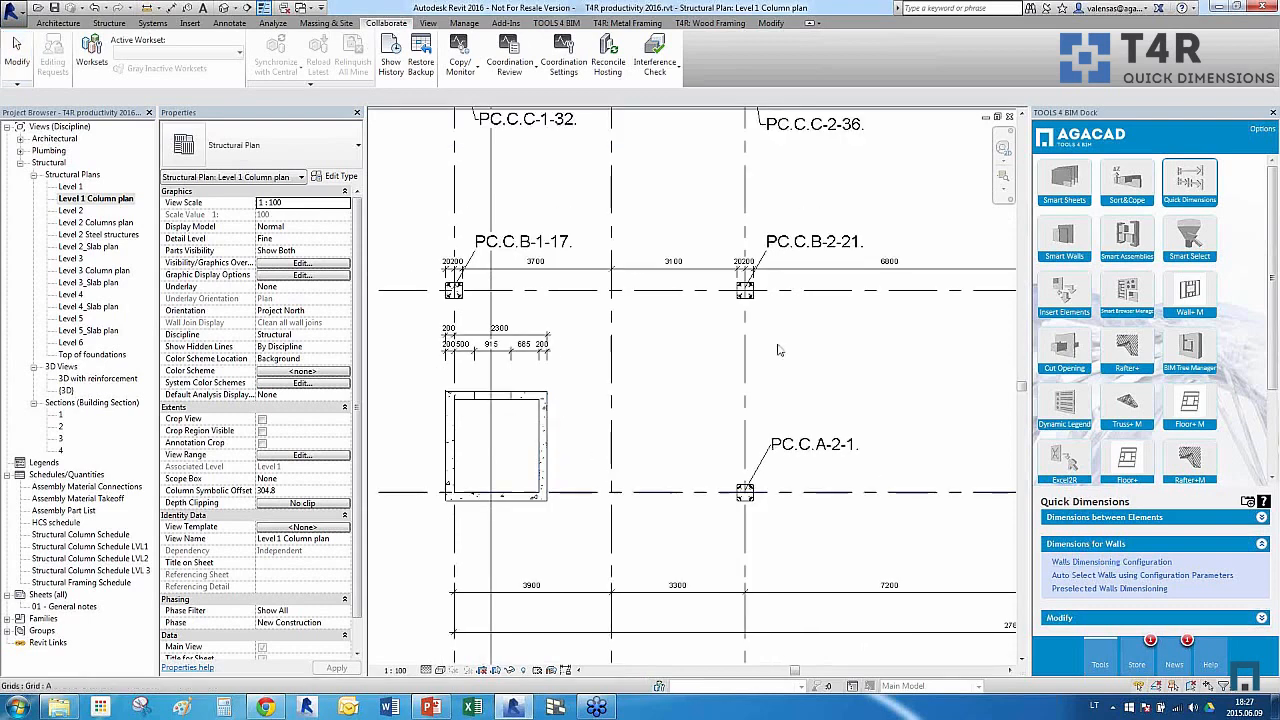
click(560, 256)
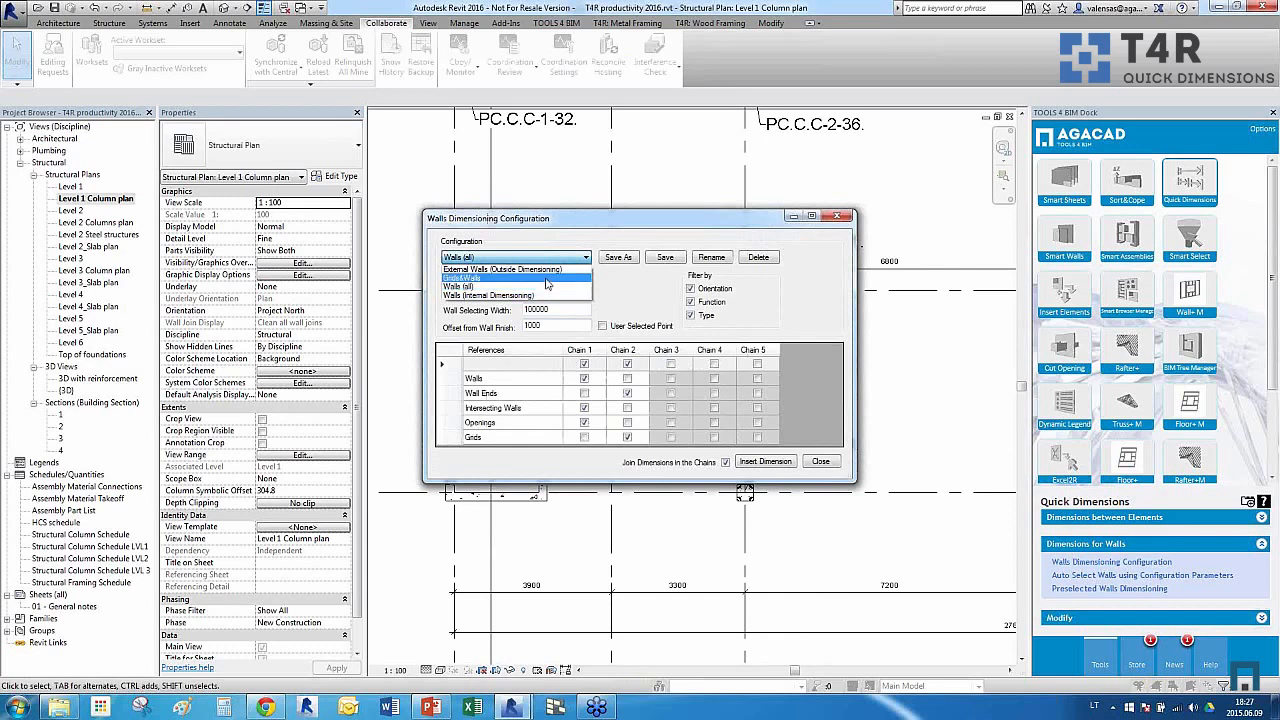
click(540, 277)
click(765, 461)
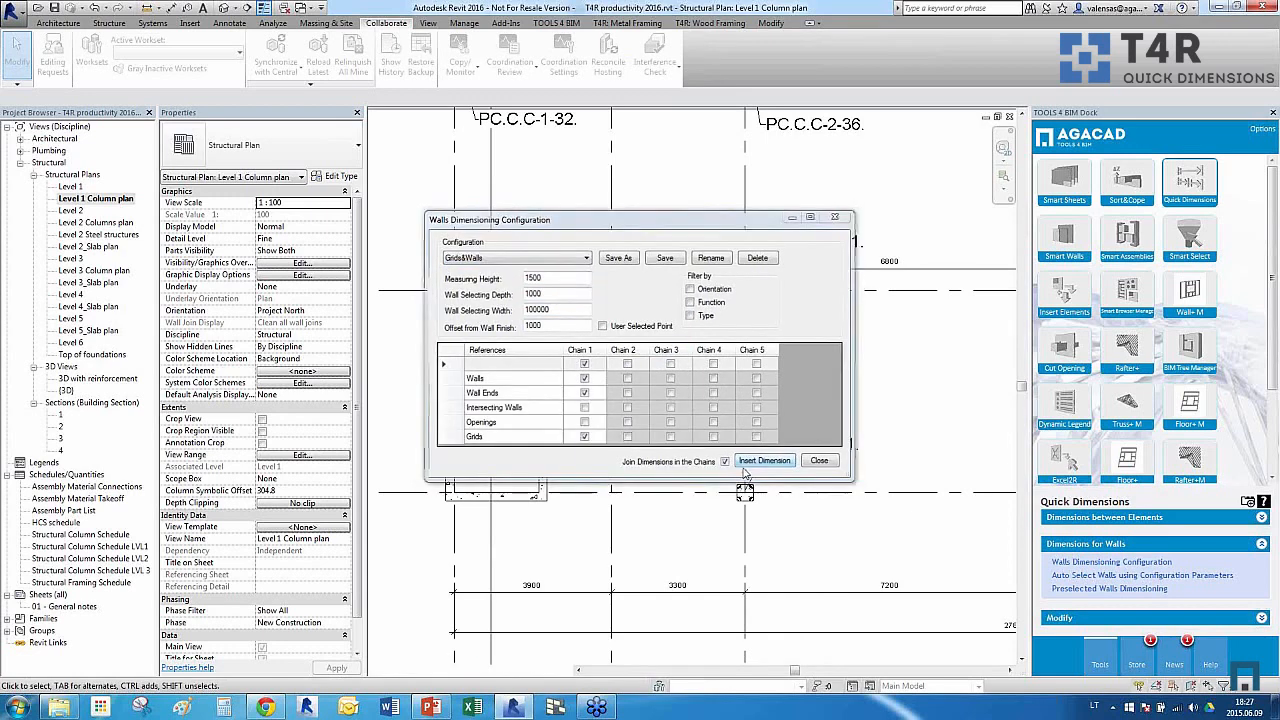
click(587, 490)
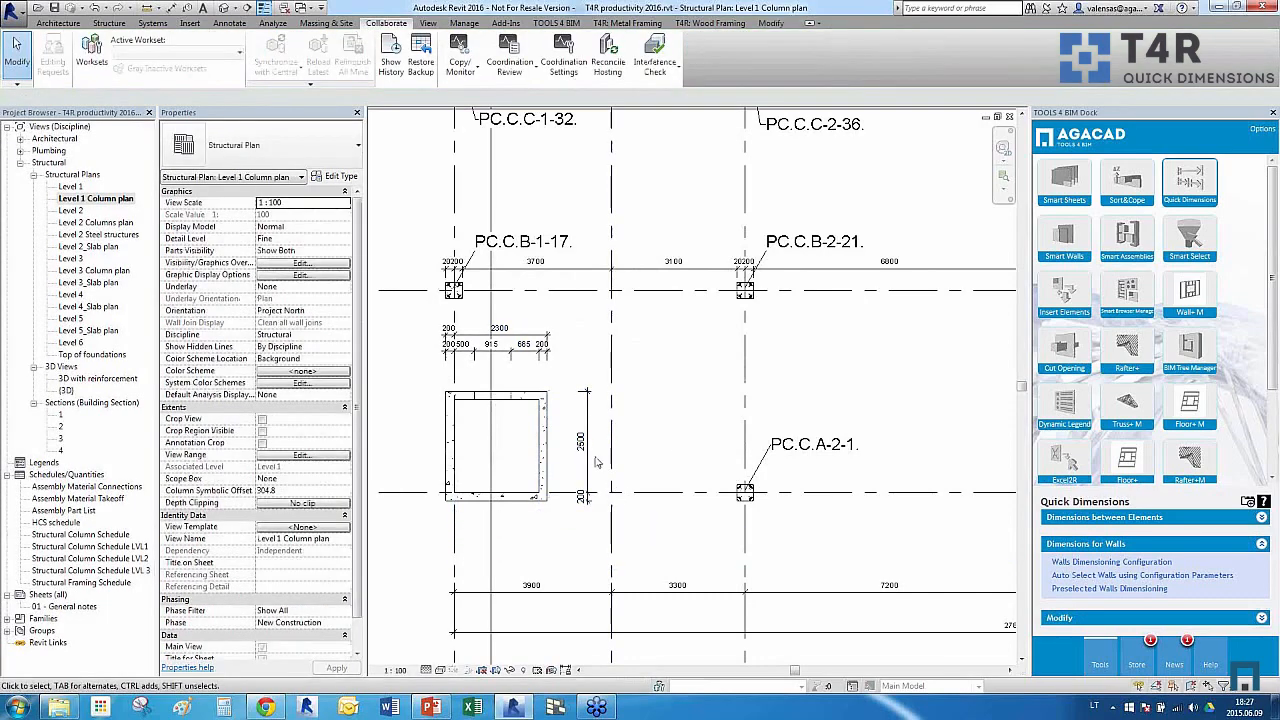
scroll(610, 495, down, 4)
scroll(562, 514, down, 2)
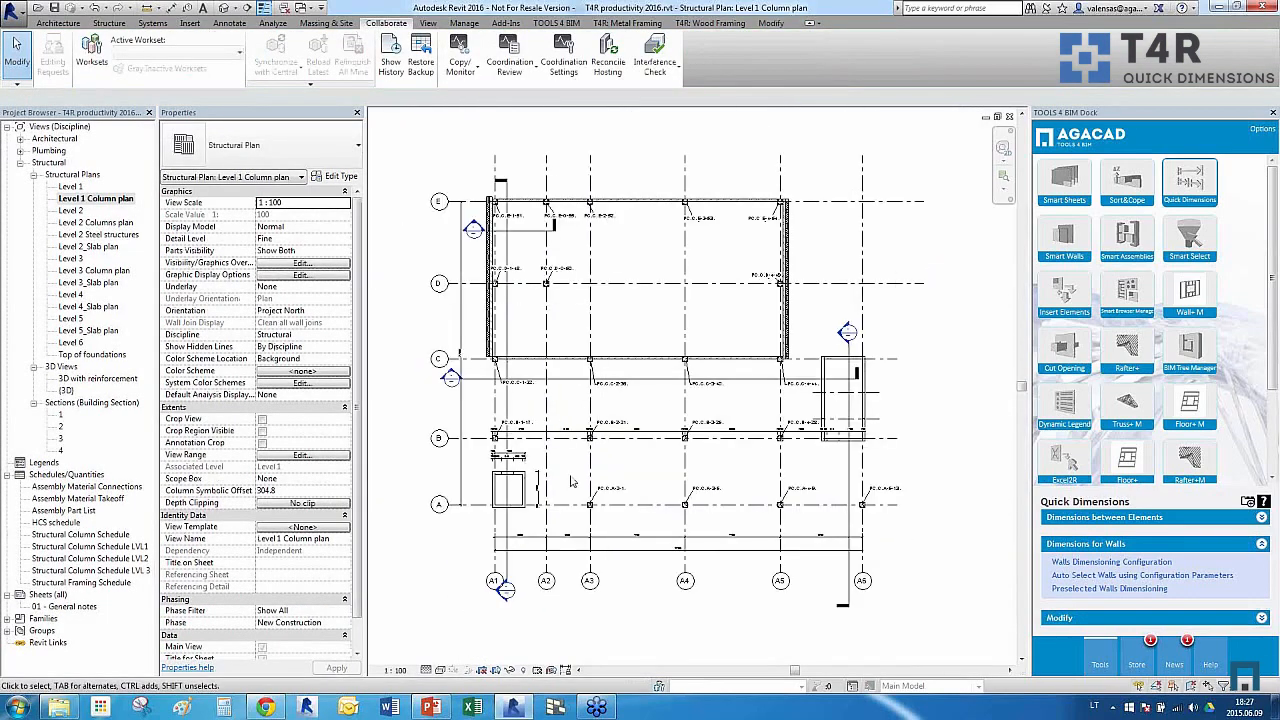
scroll(554, 484, up, 2)
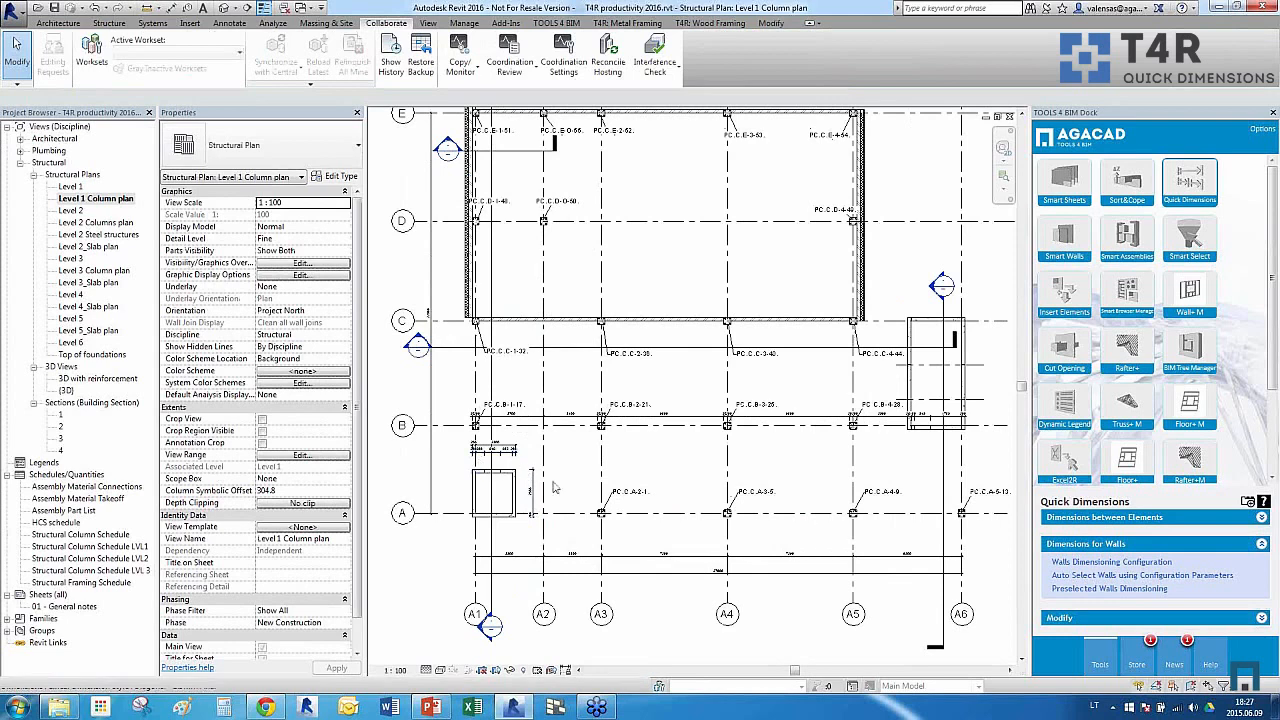
scroll(548, 510, down, 1)
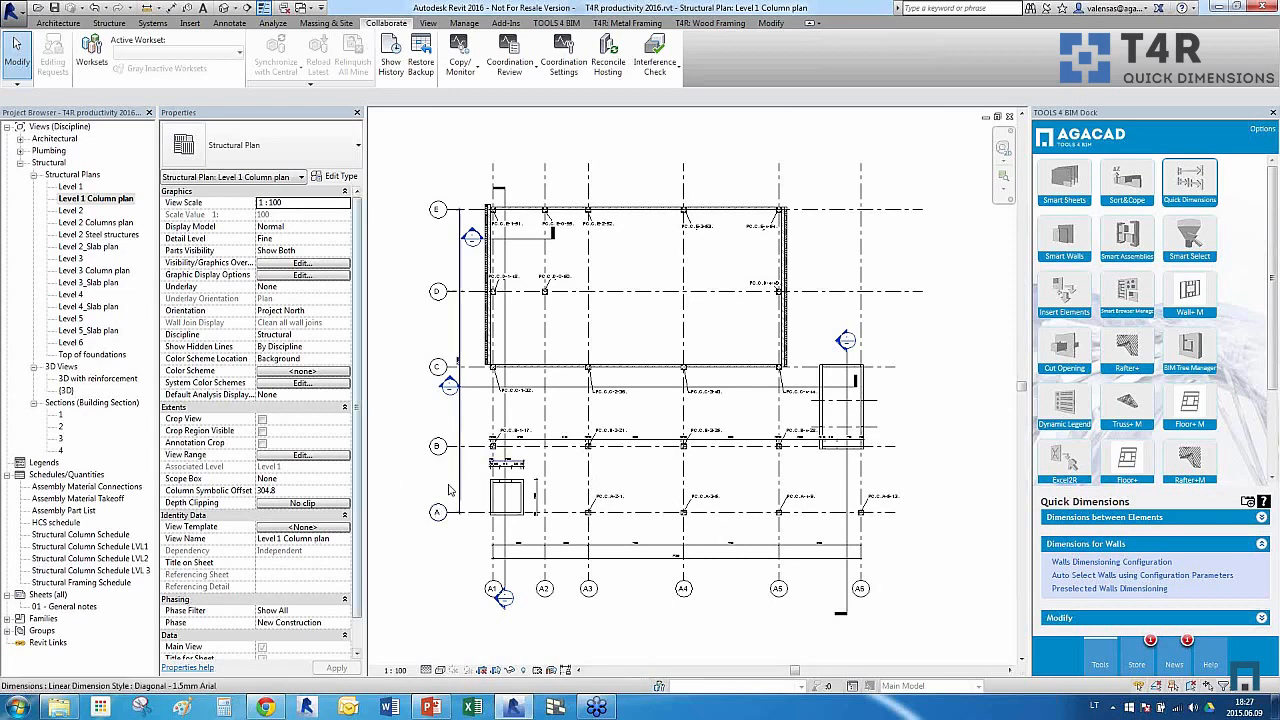
Create a new sheet with the AGA-CAD_A2 title block
right_click(60, 600)
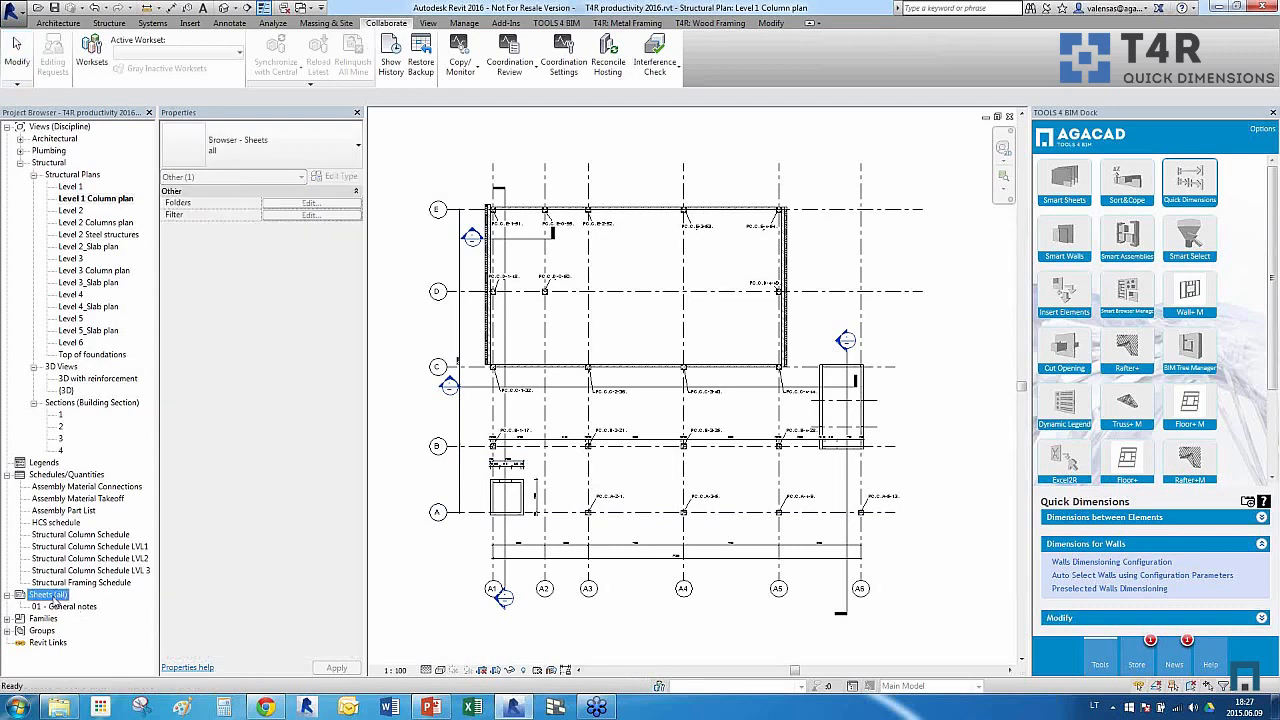
click(96, 605)
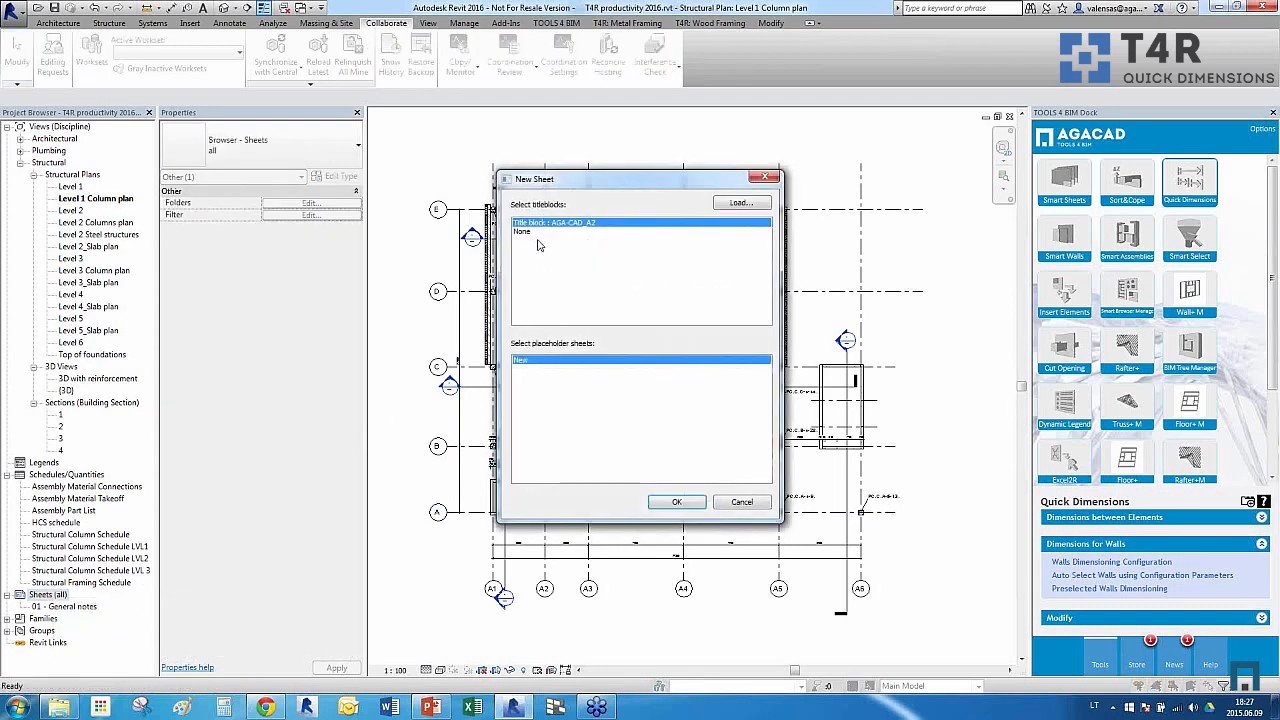
click(676, 502)
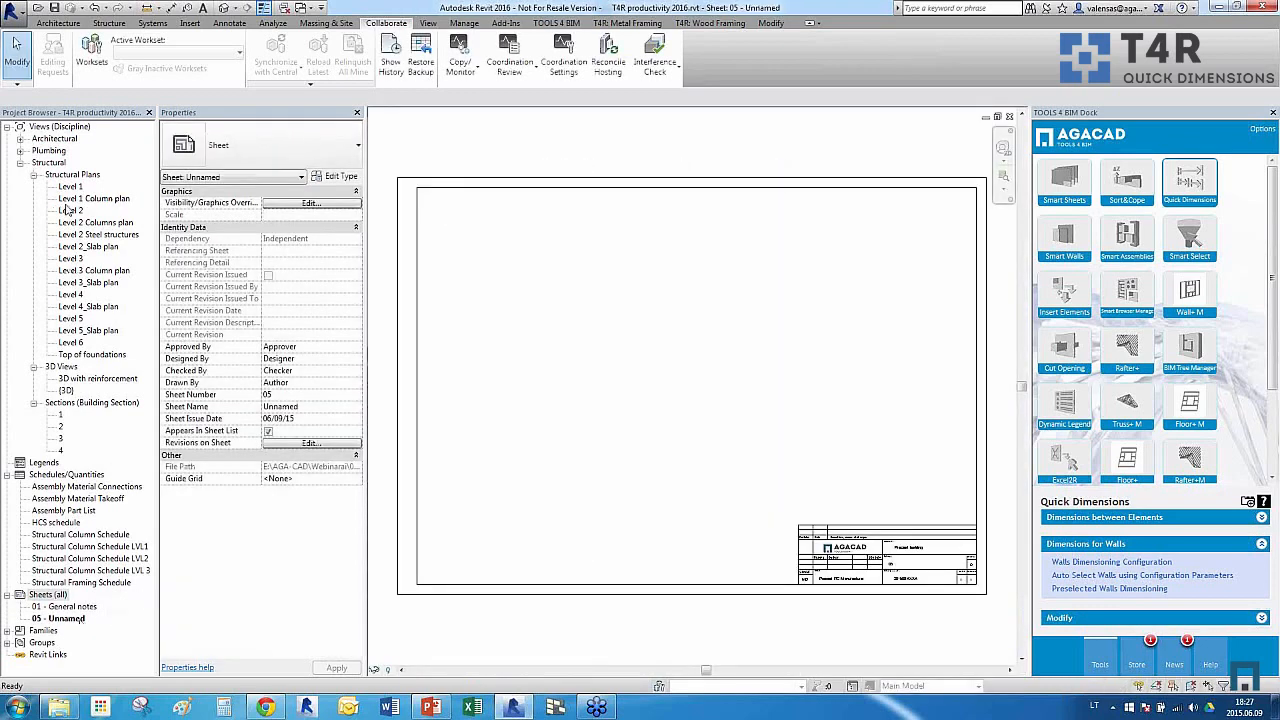
Place the Level 1 Column plan on the new sheet, with Structural Column Schedule LVL1 to its right above the title block
click(76, 199)
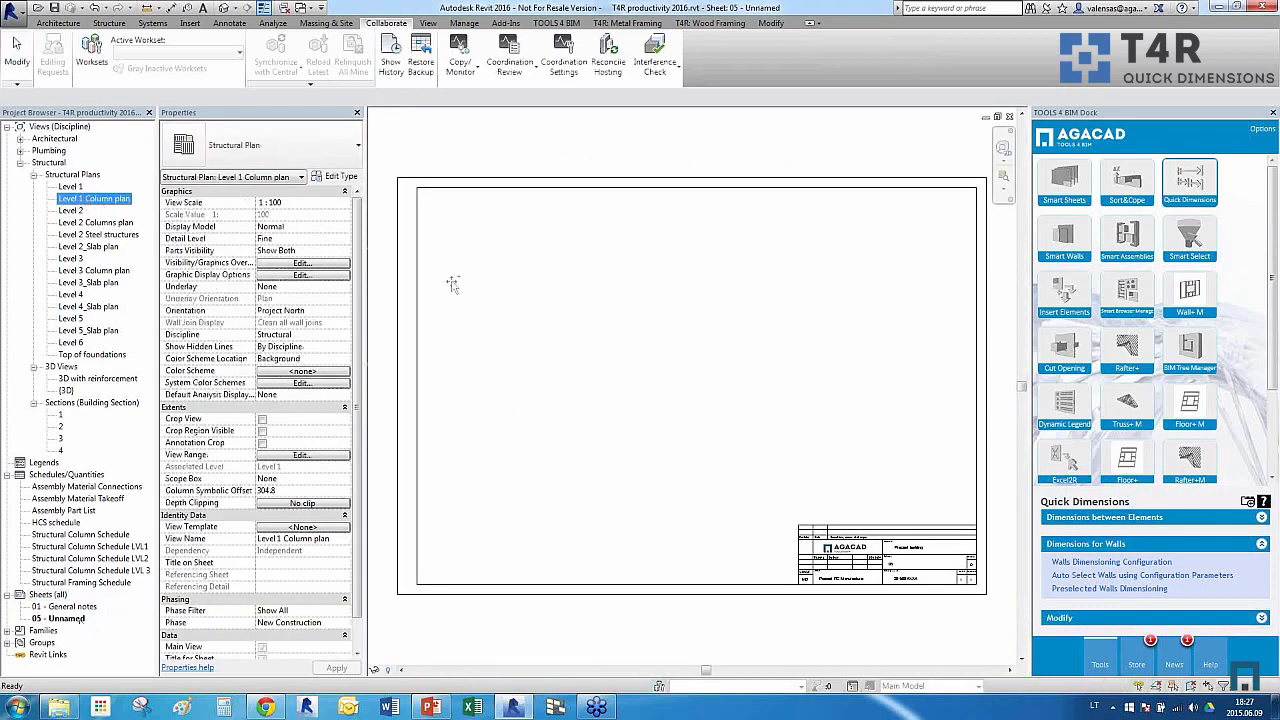
drag(76, 199, 540, 330)
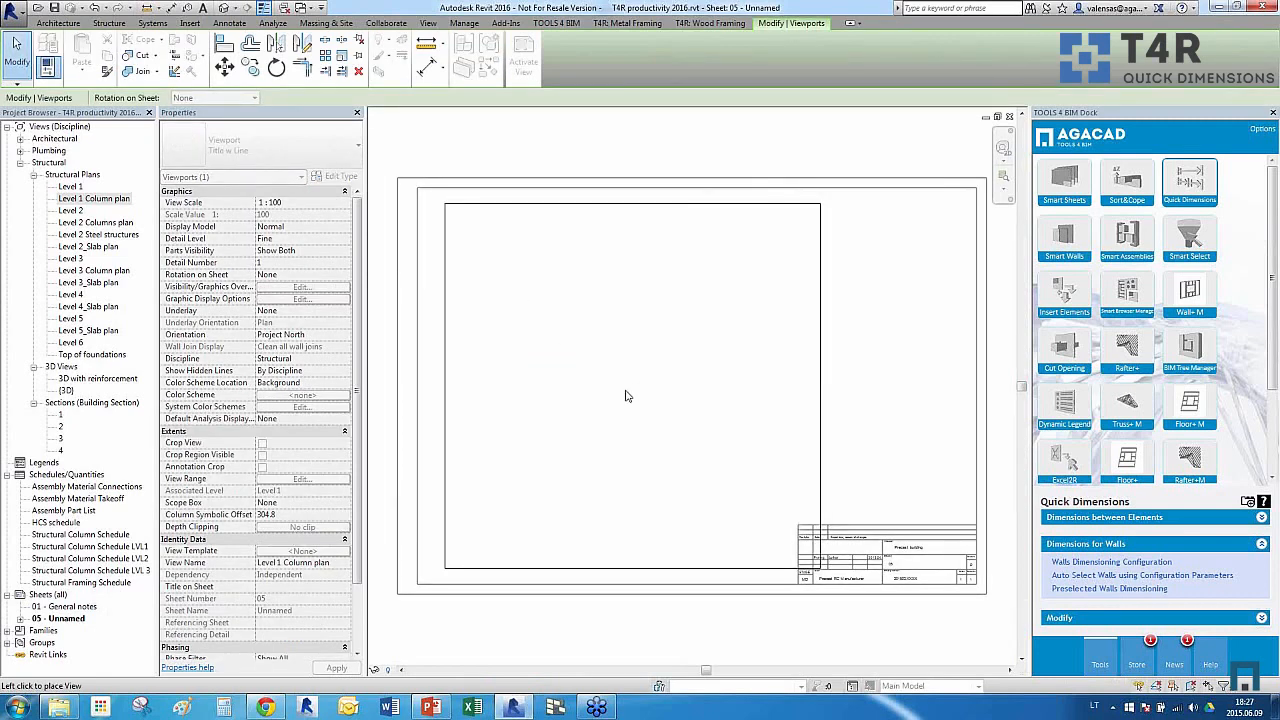
click(609, 380)
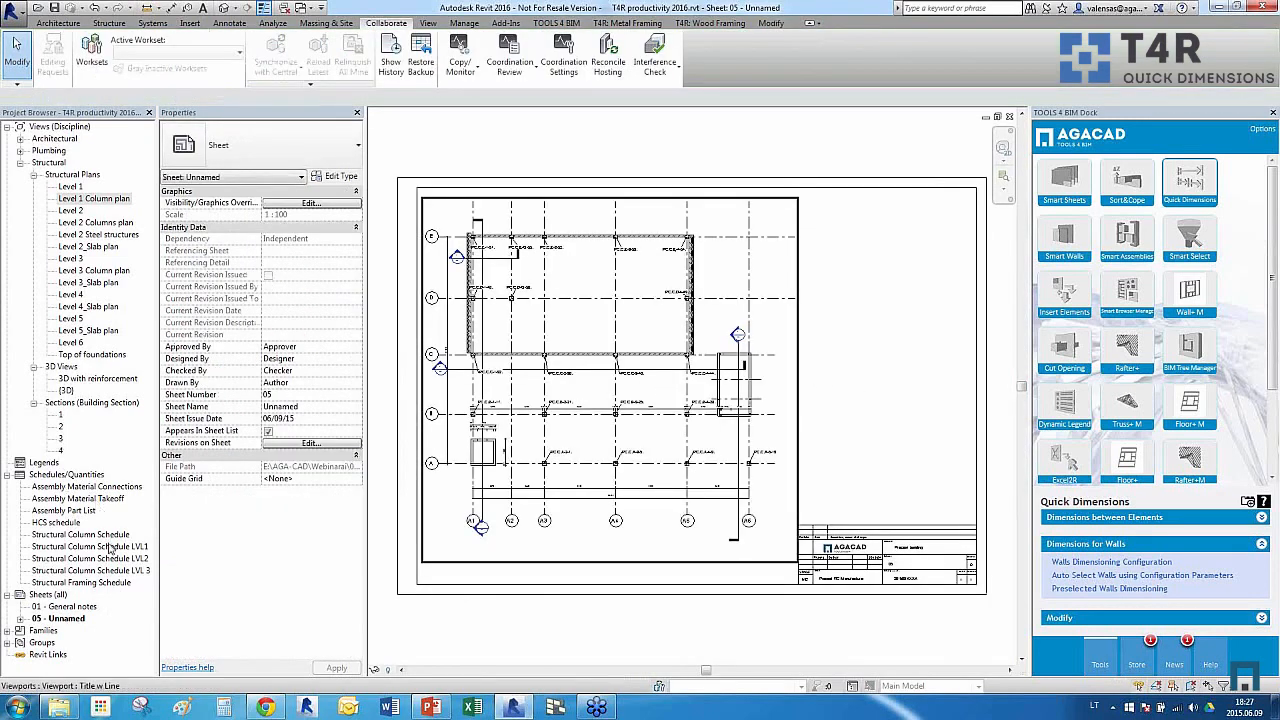
drag(110, 548, 866, 292)
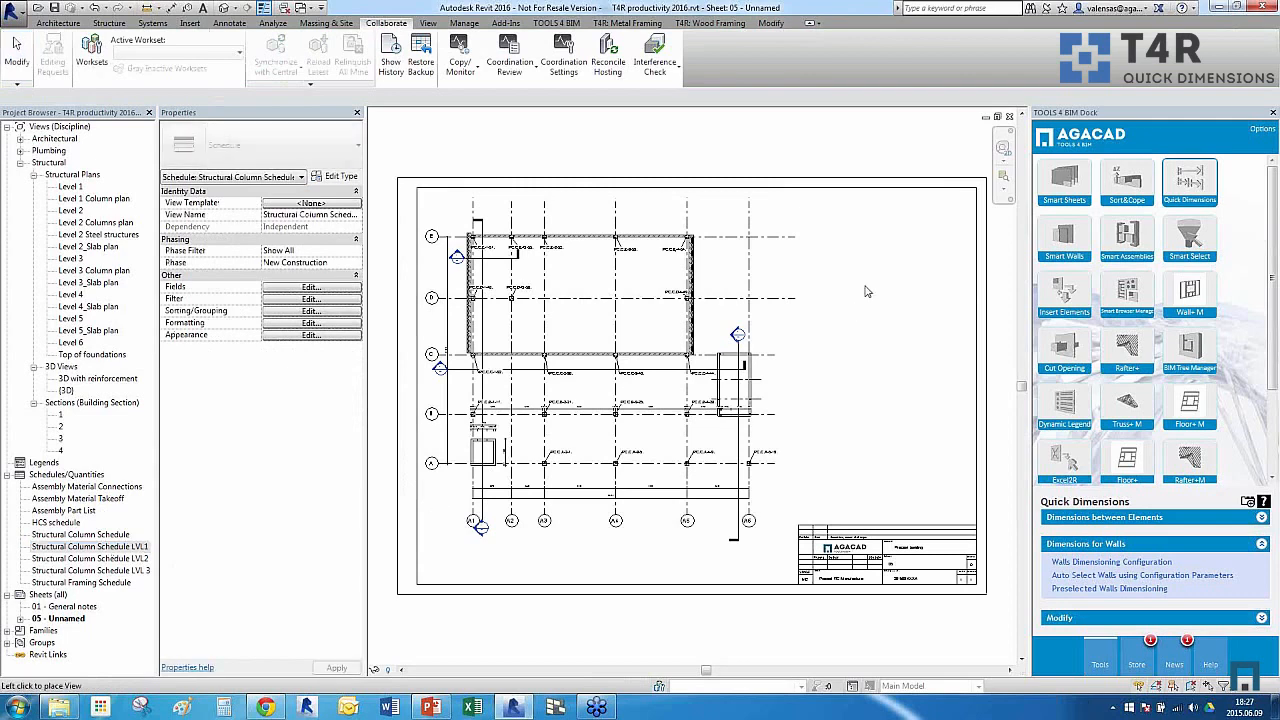
click(880, 292)
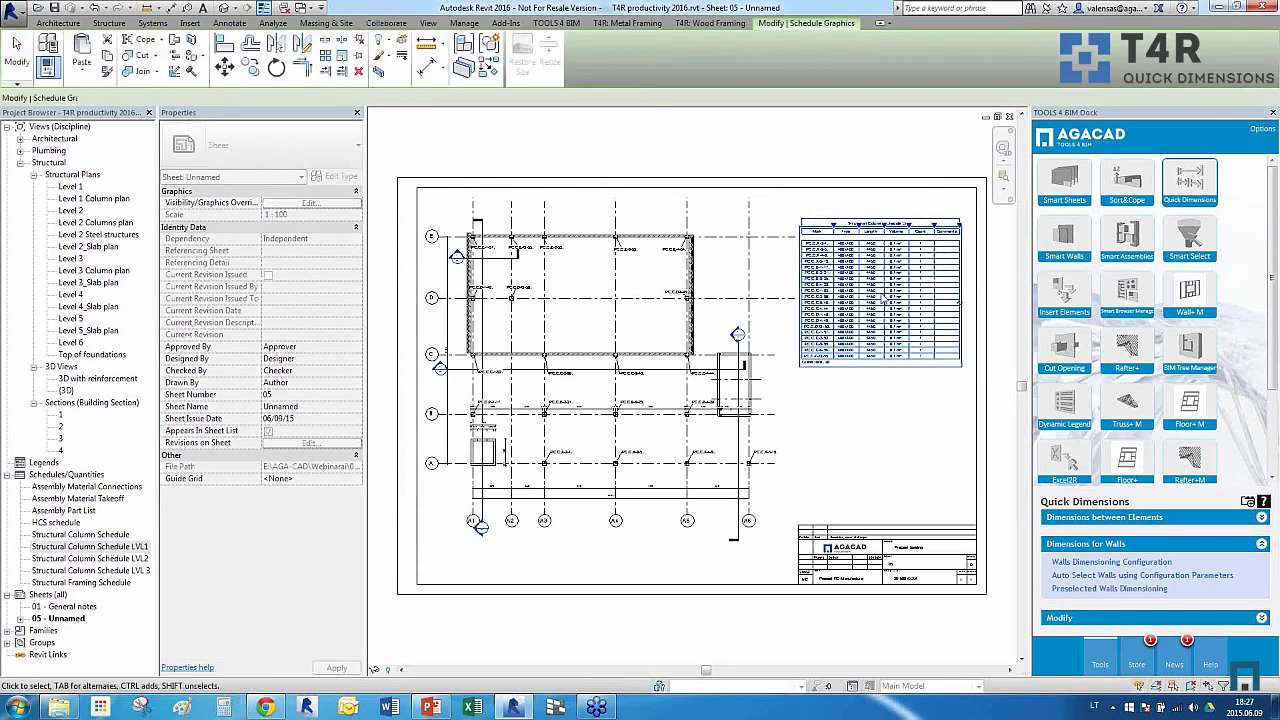
click(875, 416)
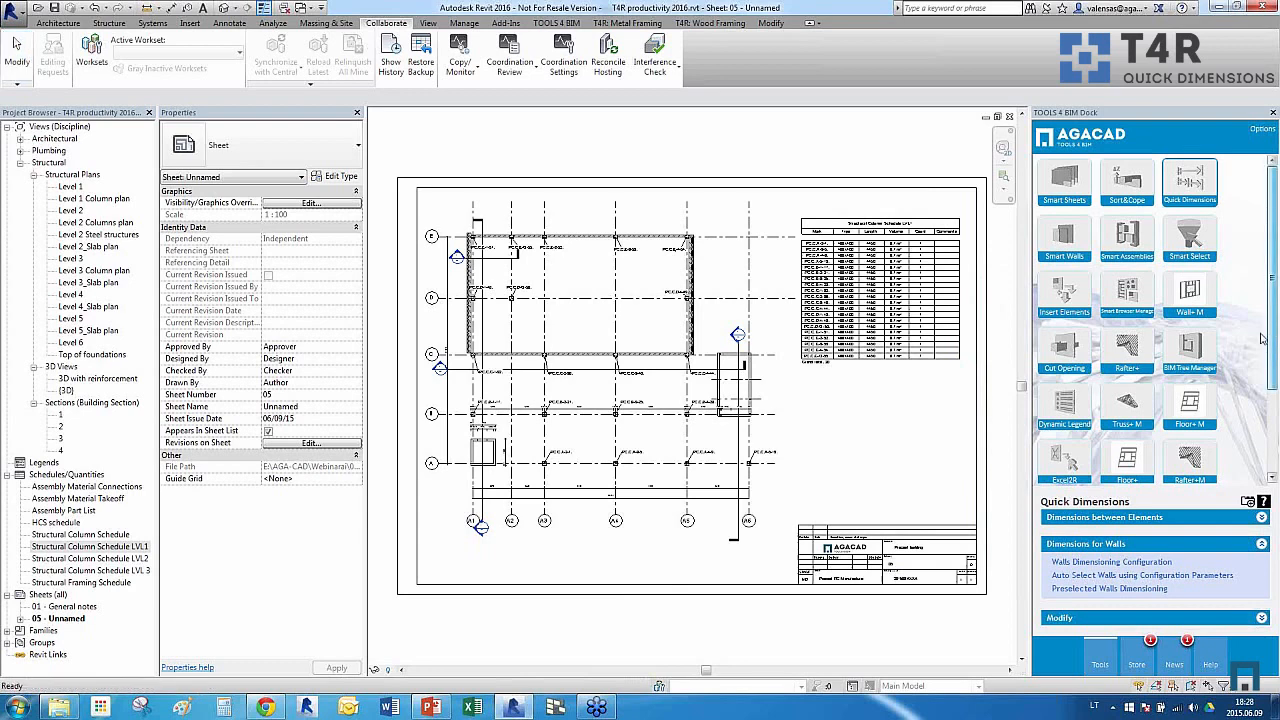
Start creating new sheets in the Manage Sheets dialog of Smart Sheets, using the Unnamed sheet 05 as the template
click(1064, 182)
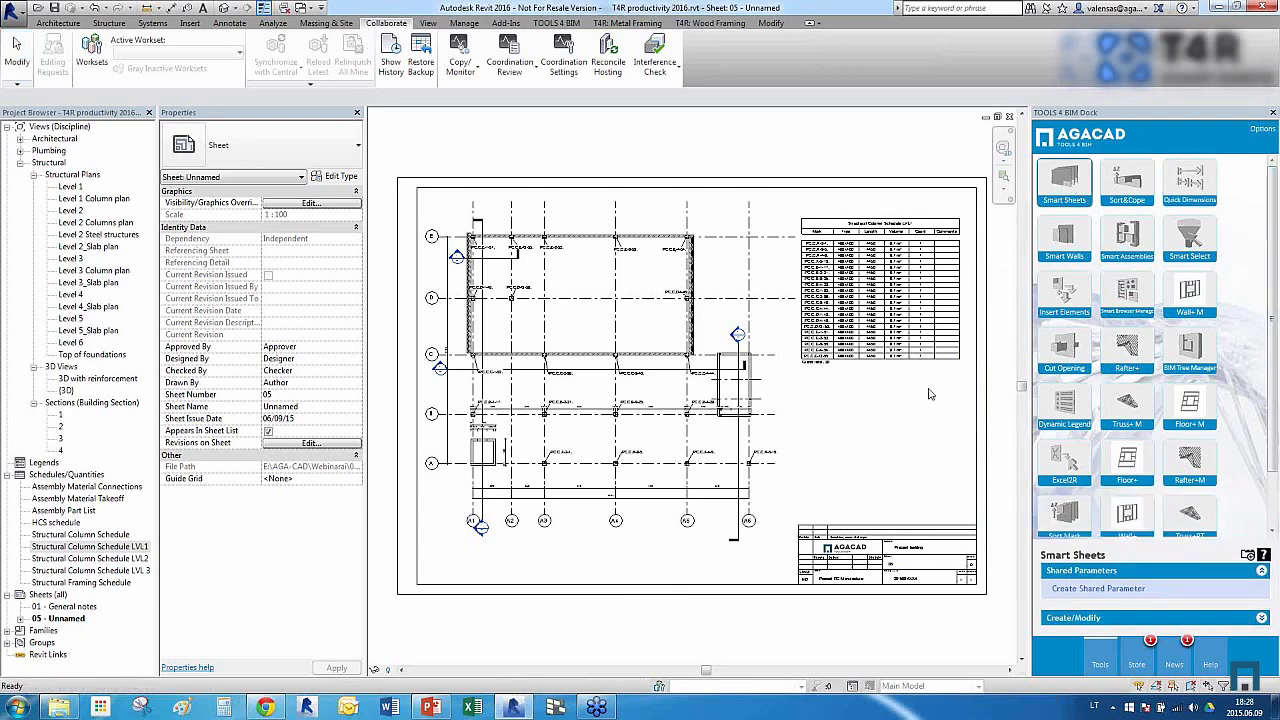
click(1261, 618)
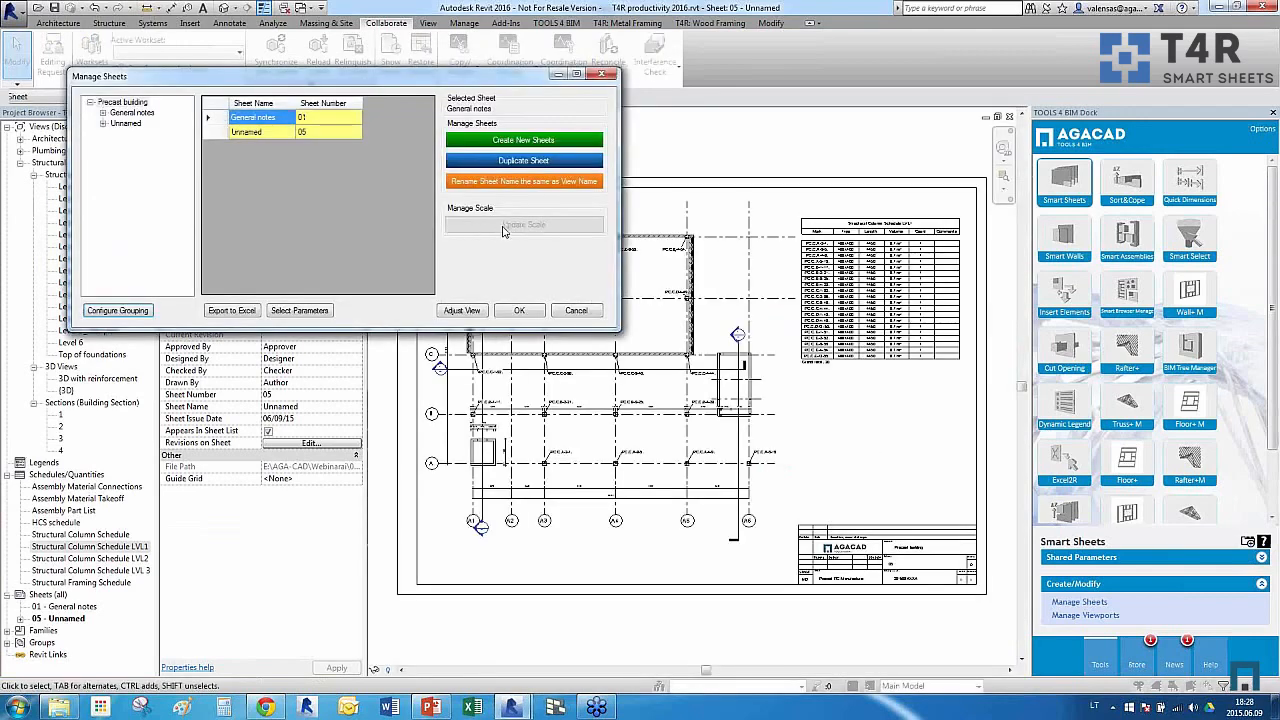
click(209, 132)
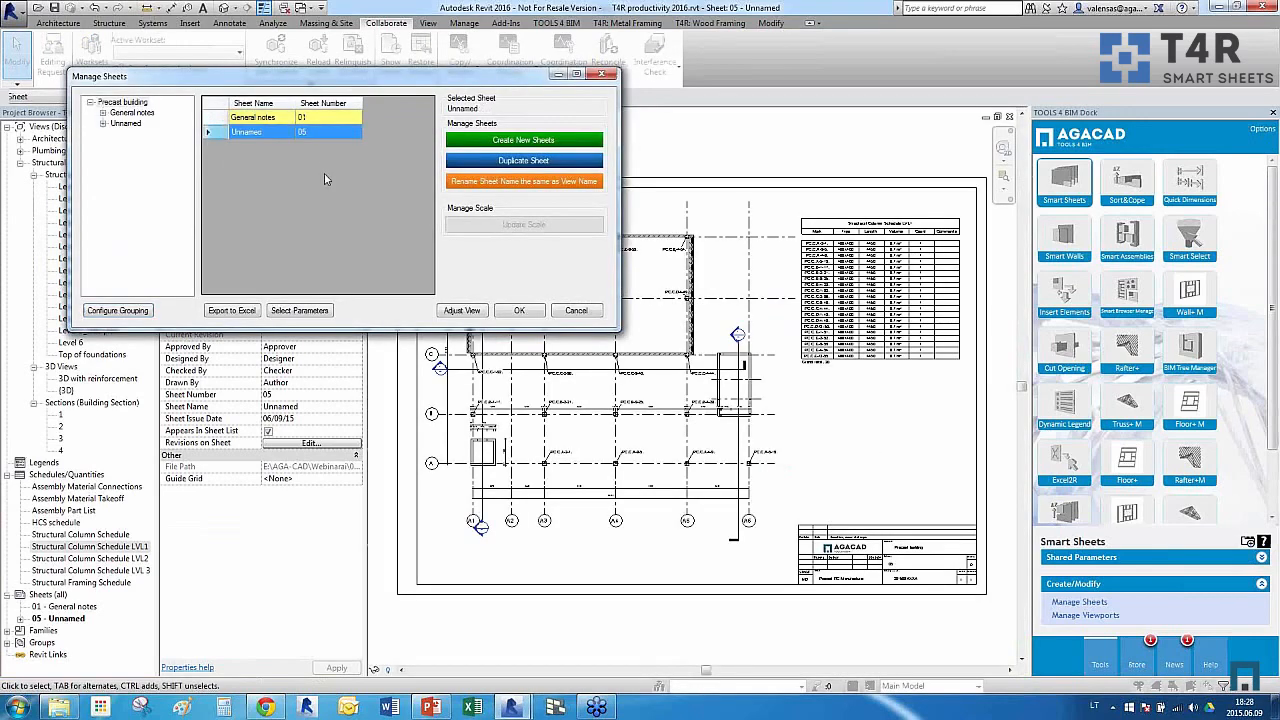
click(498, 144)
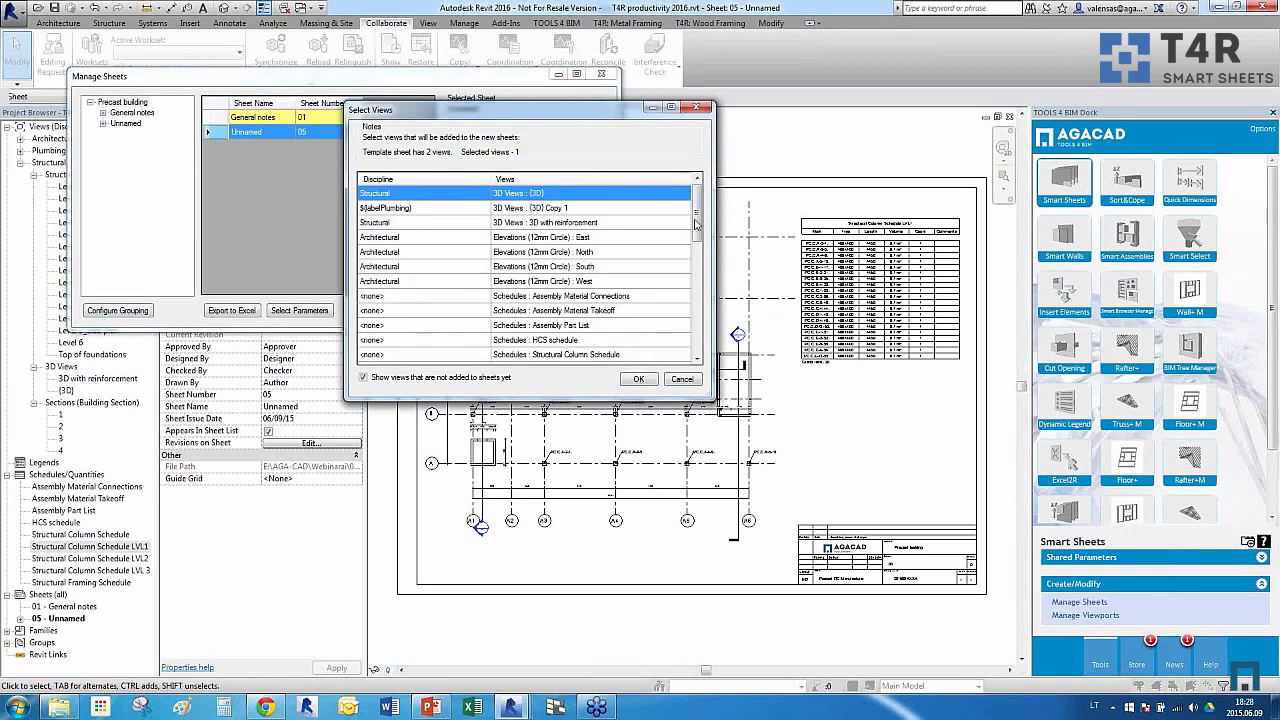
Select Structural Column Schedules LVL2 and LVL 3 plus the Level 2 and Level 3 column plans for the new sheets, accepting the template options
scroll(697, 222, down, 3)
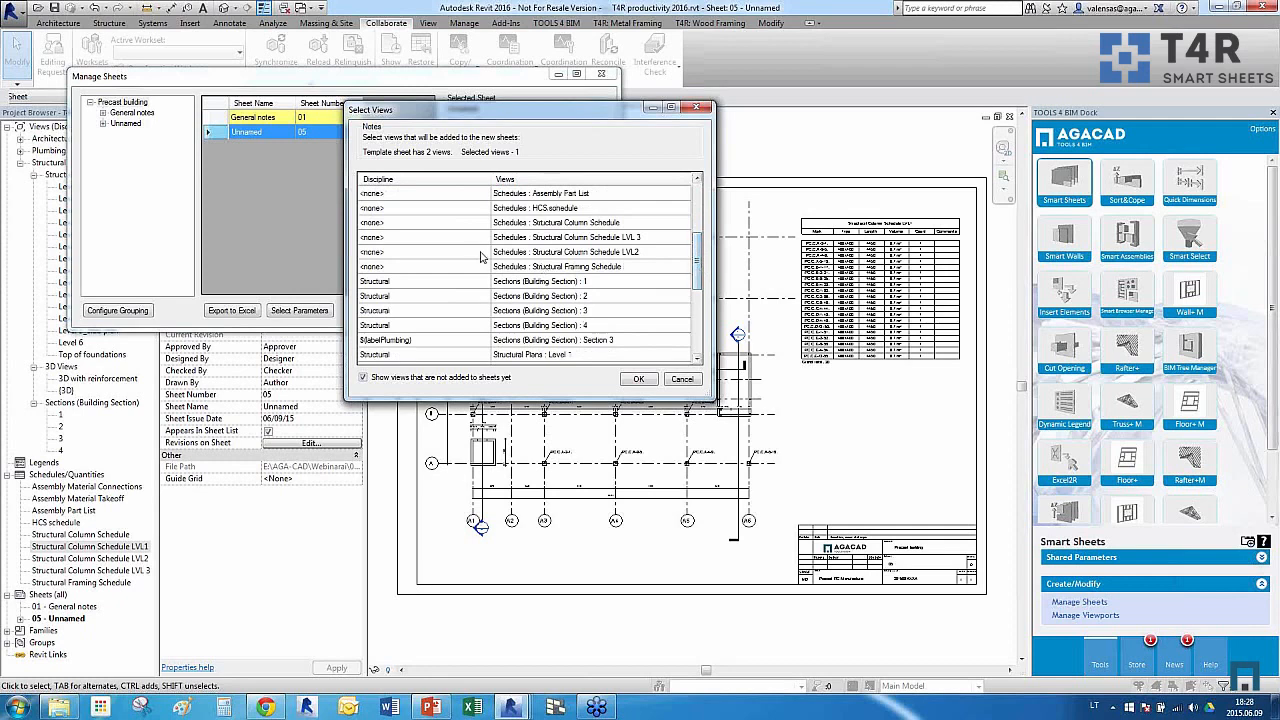
drag(446, 245, 446, 251)
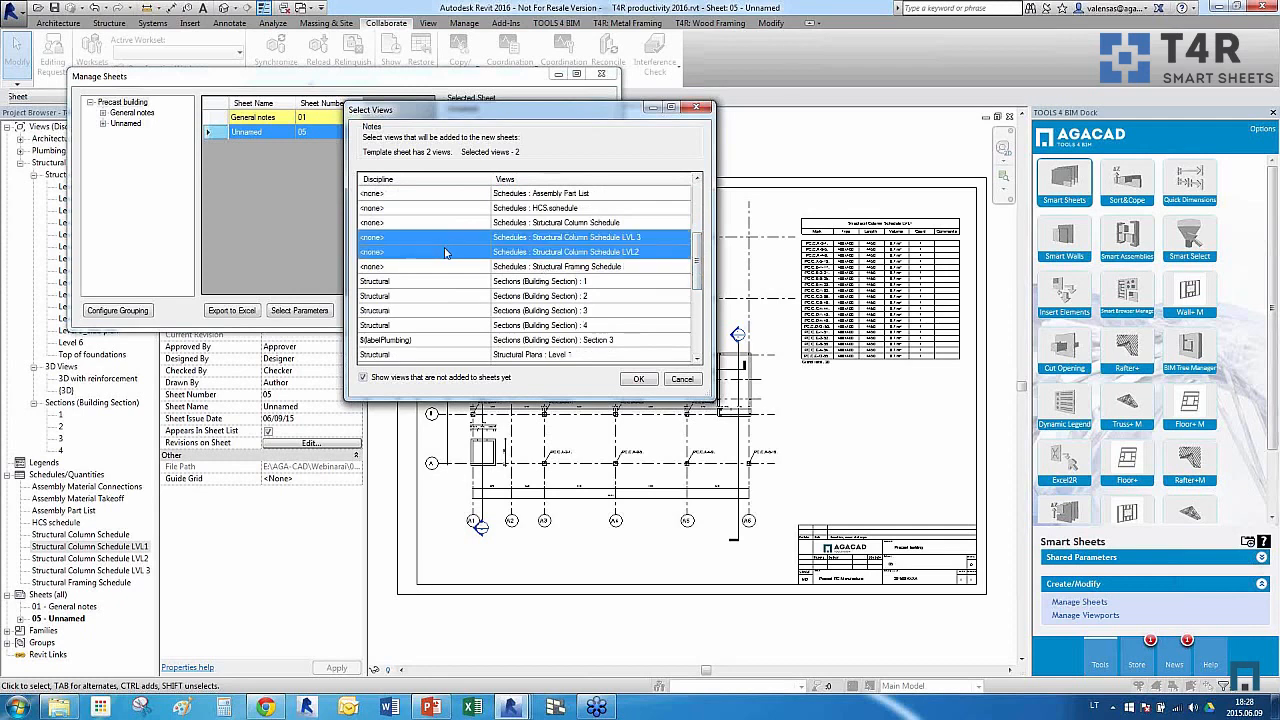
drag(700, 278, 702, 316)
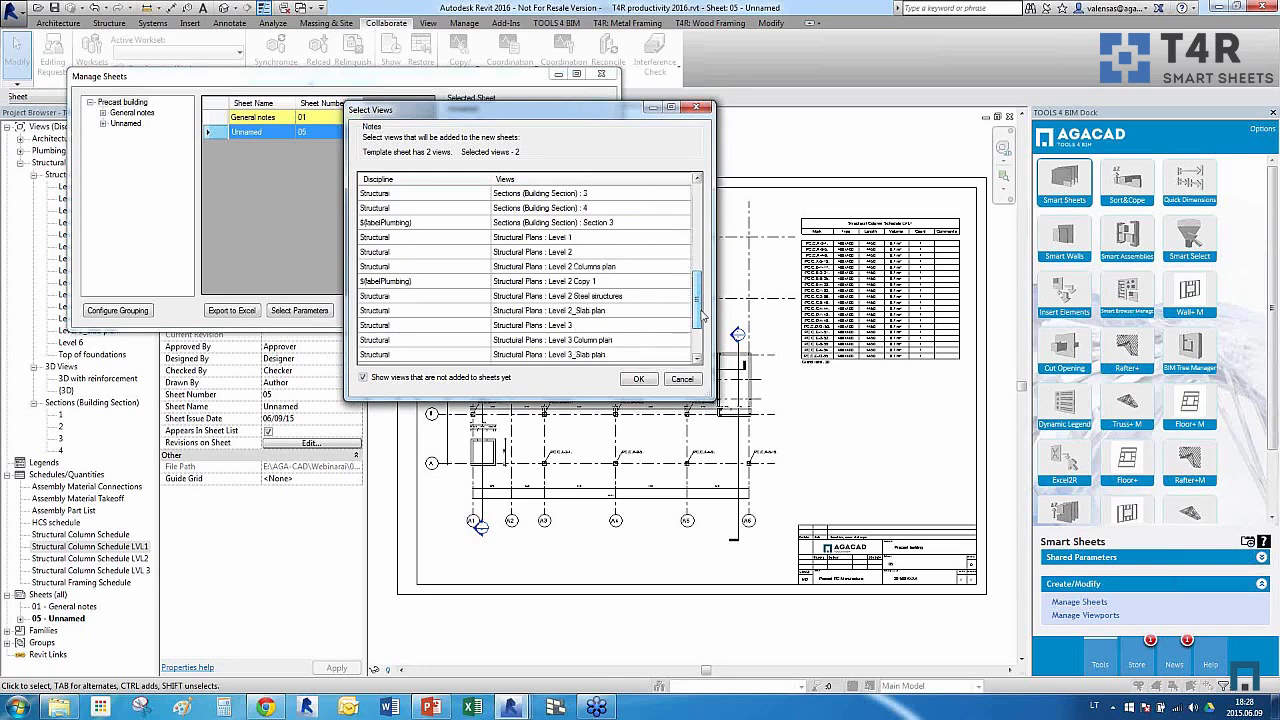
ctrl+click(459, 268)
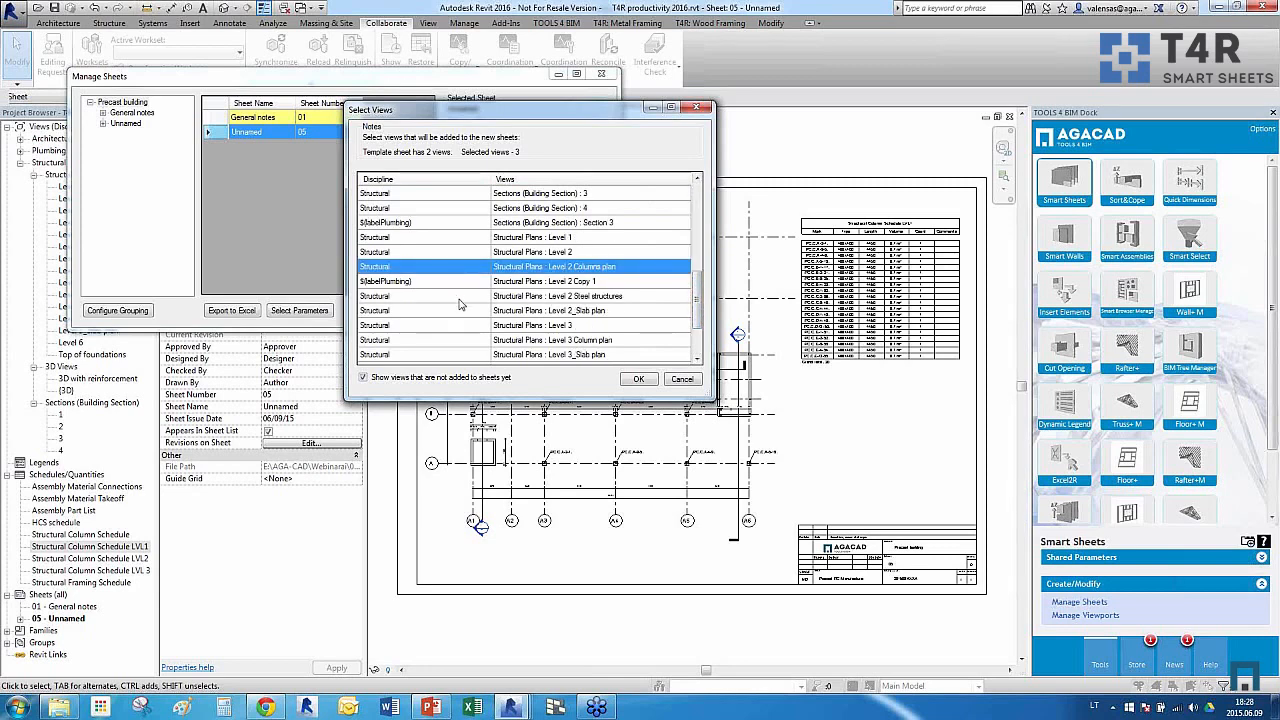
ctrl+click(470, 340)
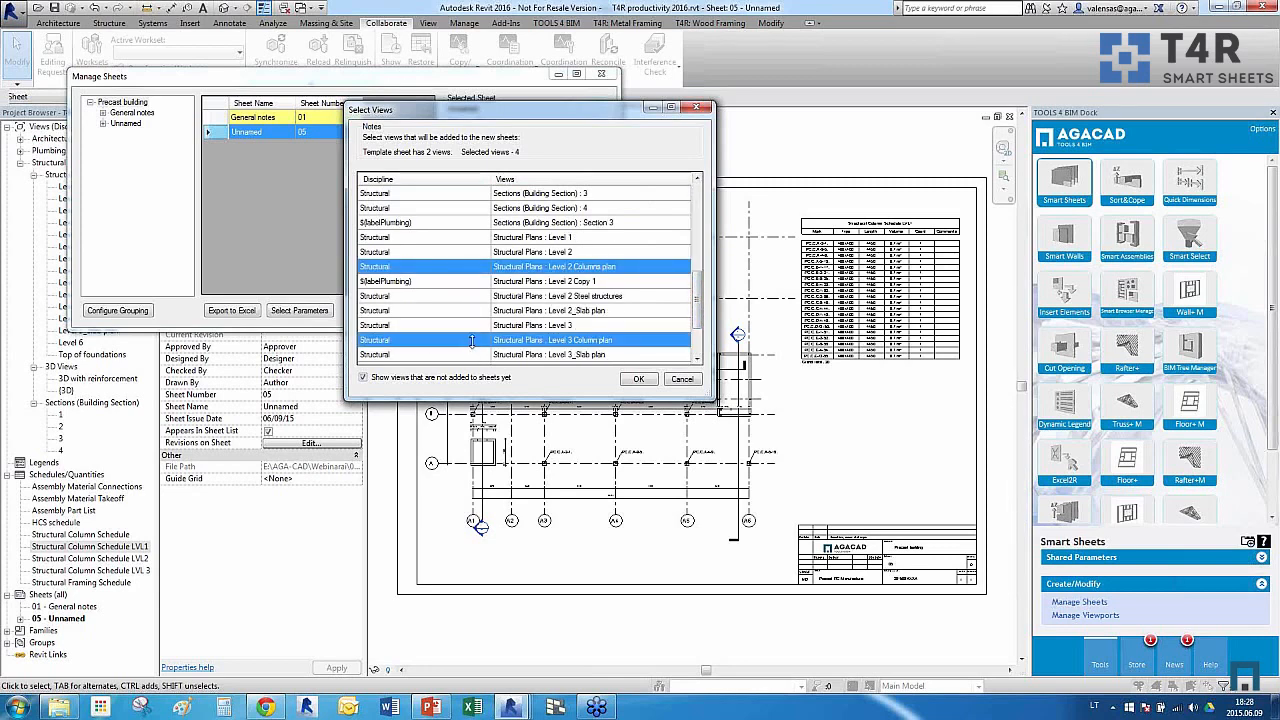
click(640, 380)
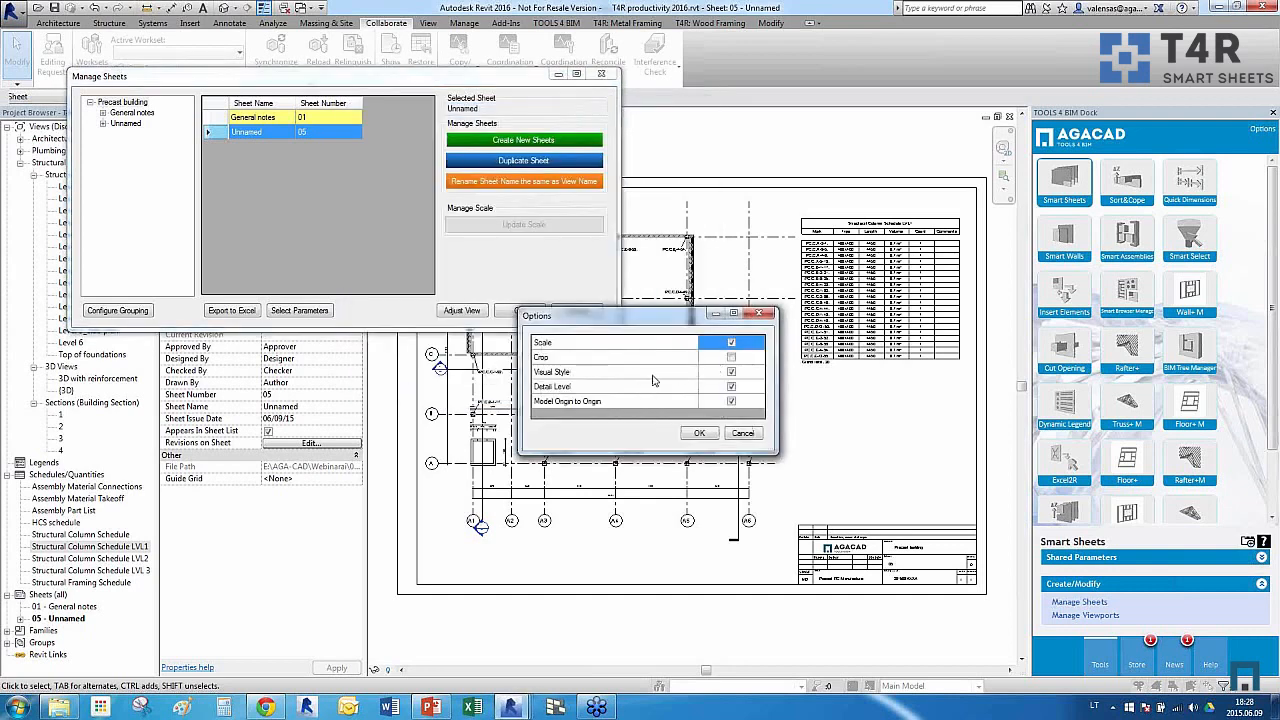
click(699, 434)
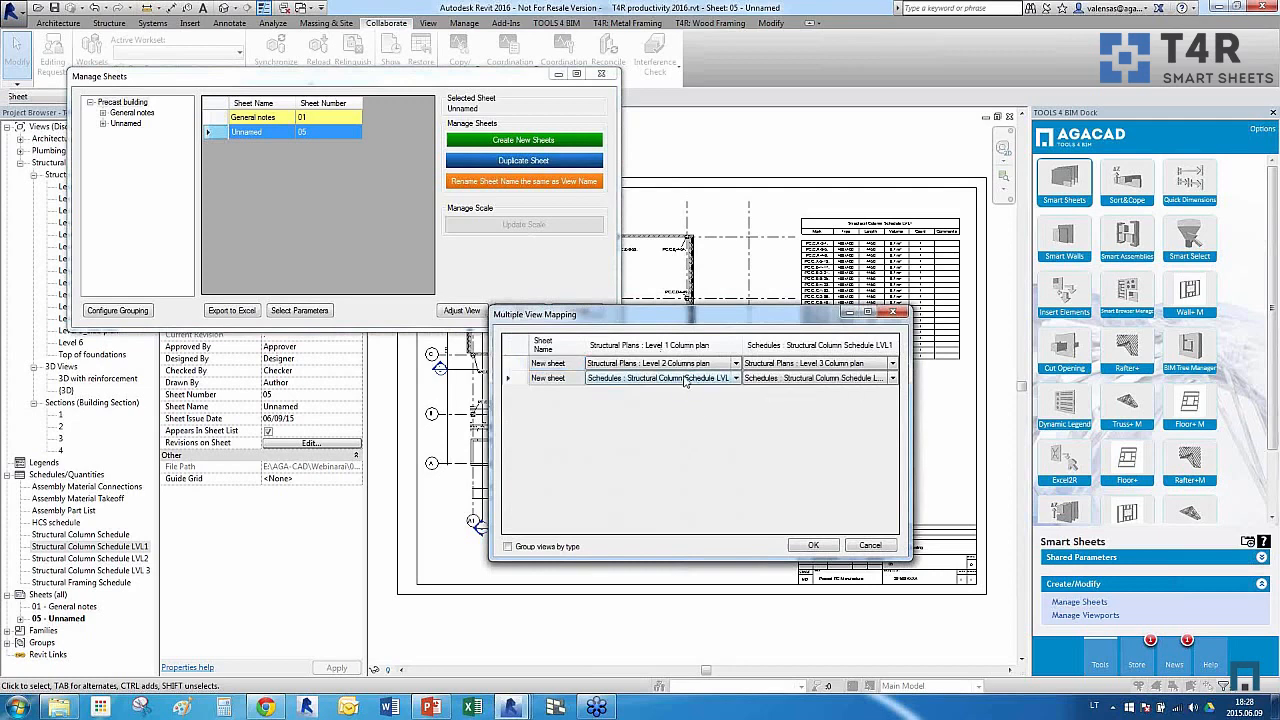
Map the Level 2 Columns plan with schedule LVL2 and the Level 3 Column plan with schedule LVL 3, and create sheets 06 and 07
click(686, 380)
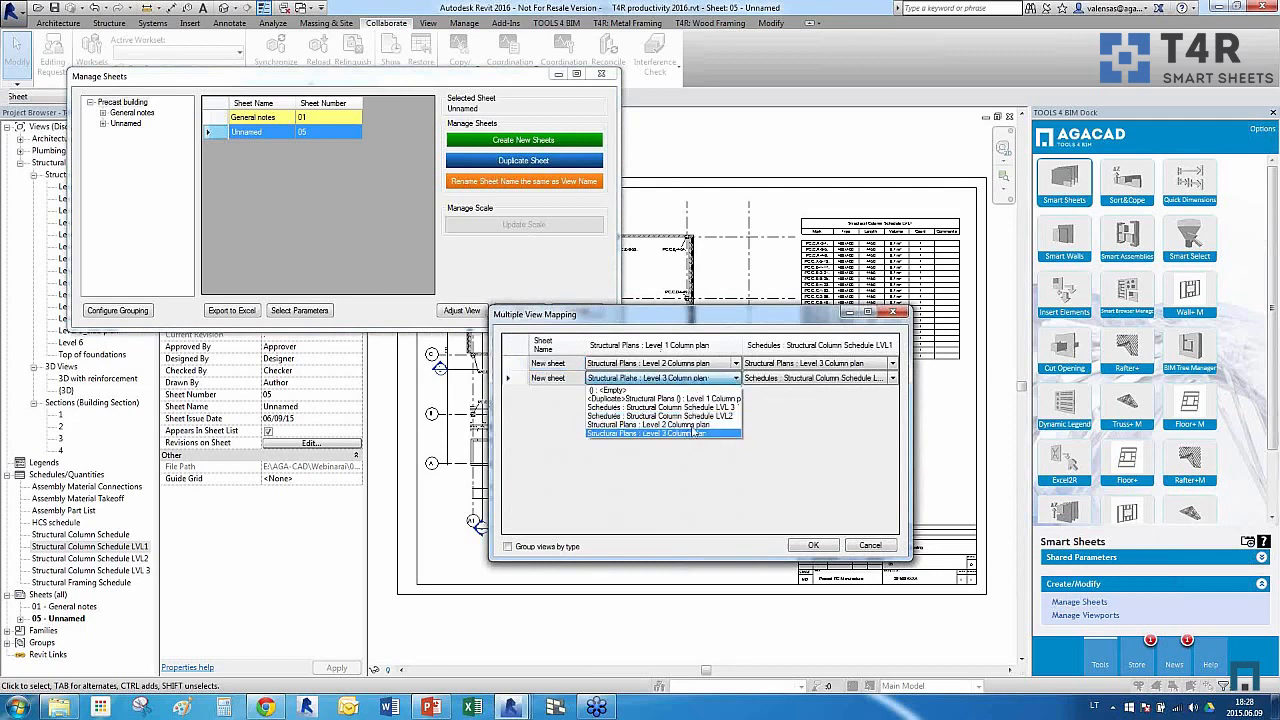
click(690, 433)
click(797, 366)
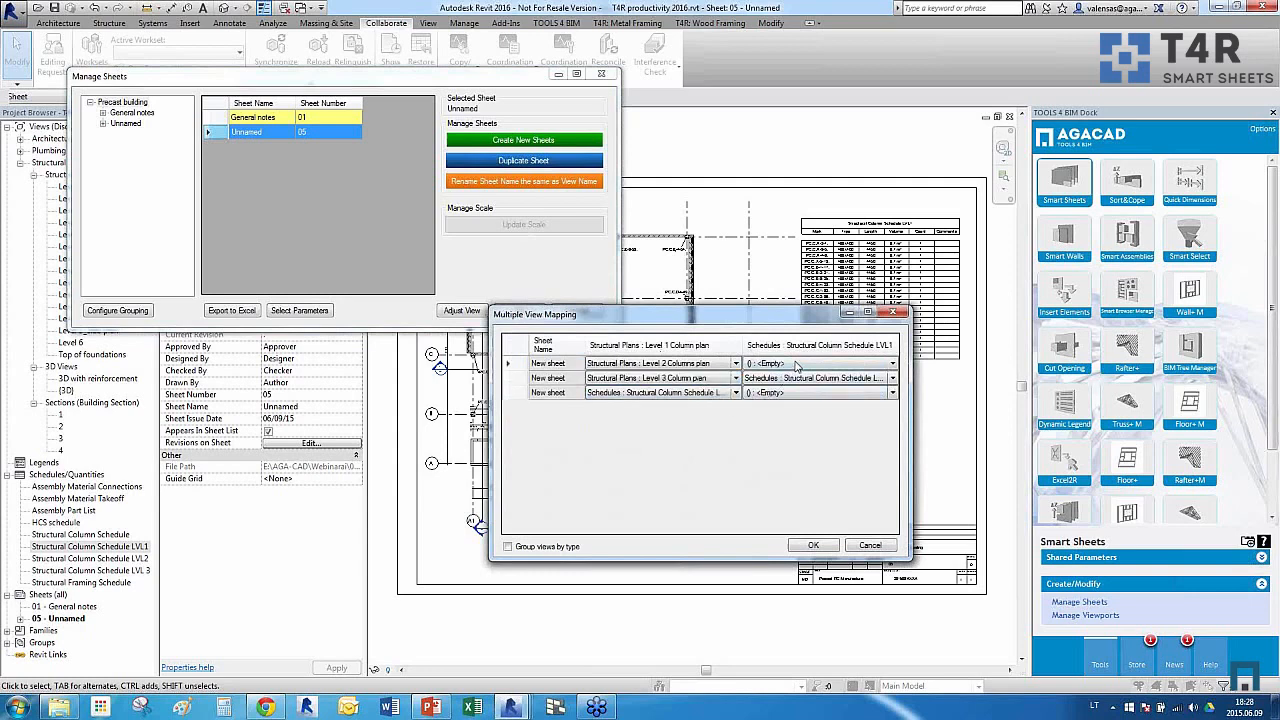
click(797, 366)
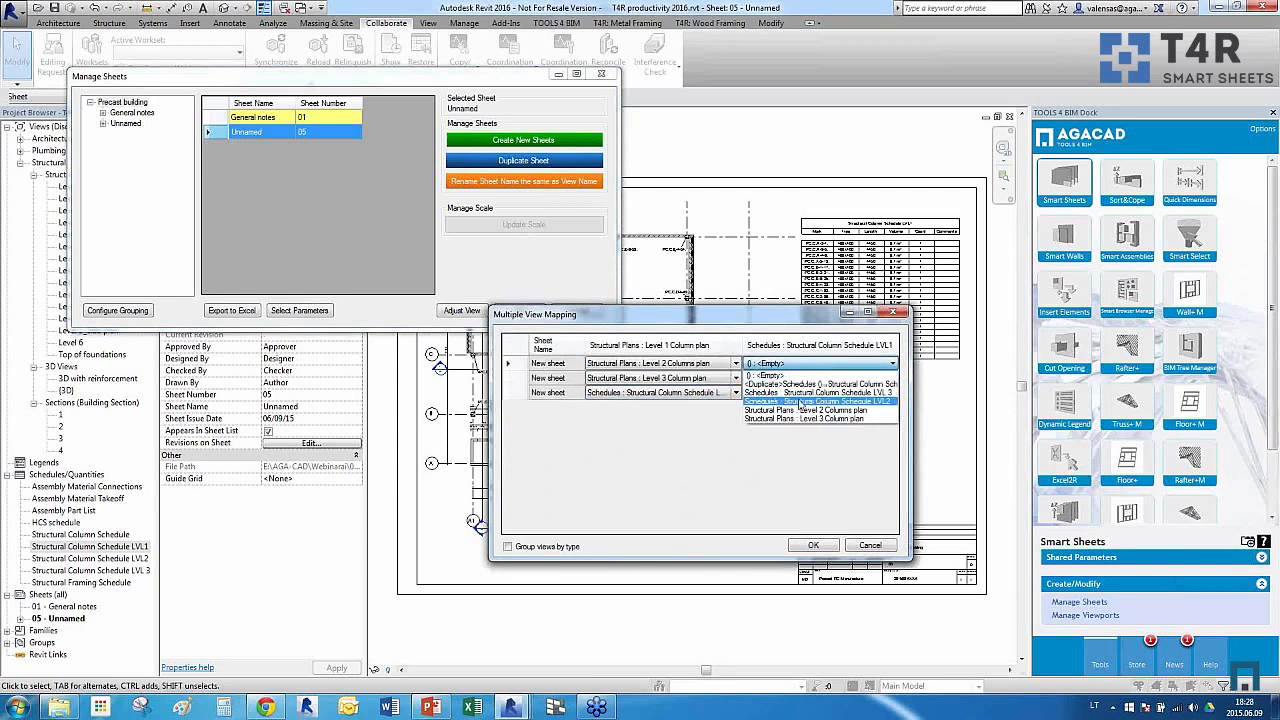
click(800, 393)
click(804, 381)
click(804, 381)
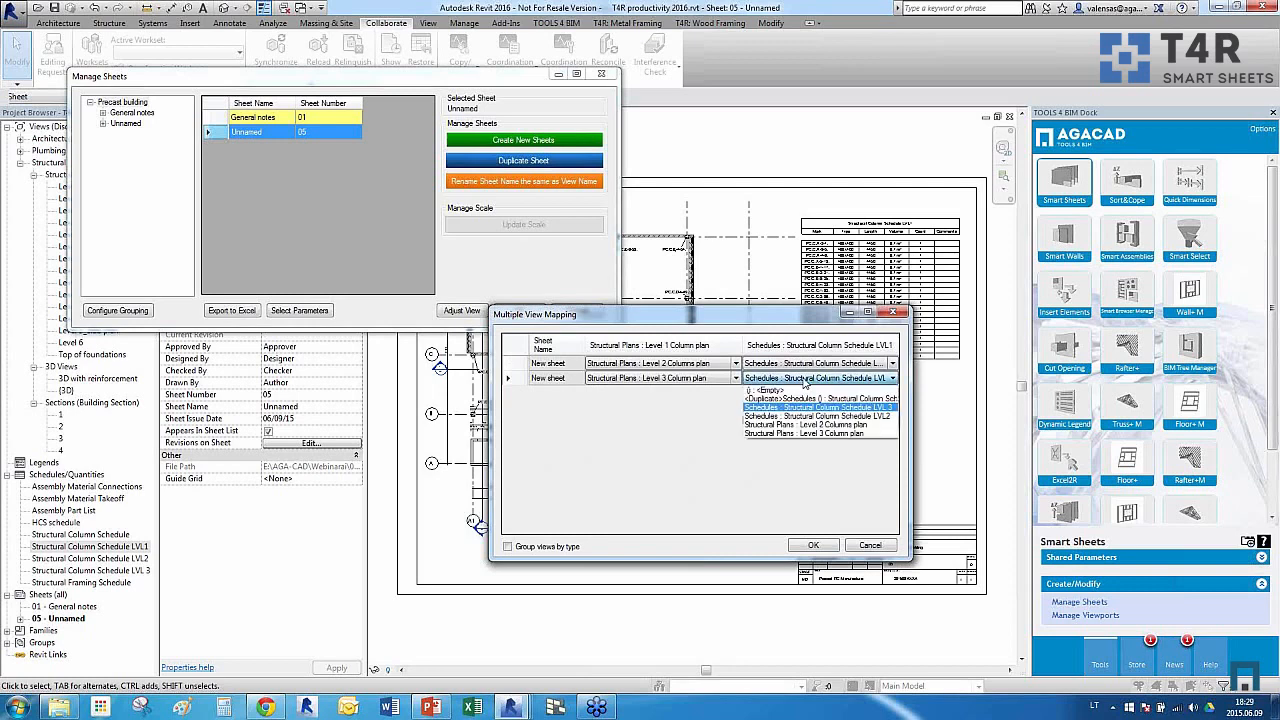
click(806, 408)
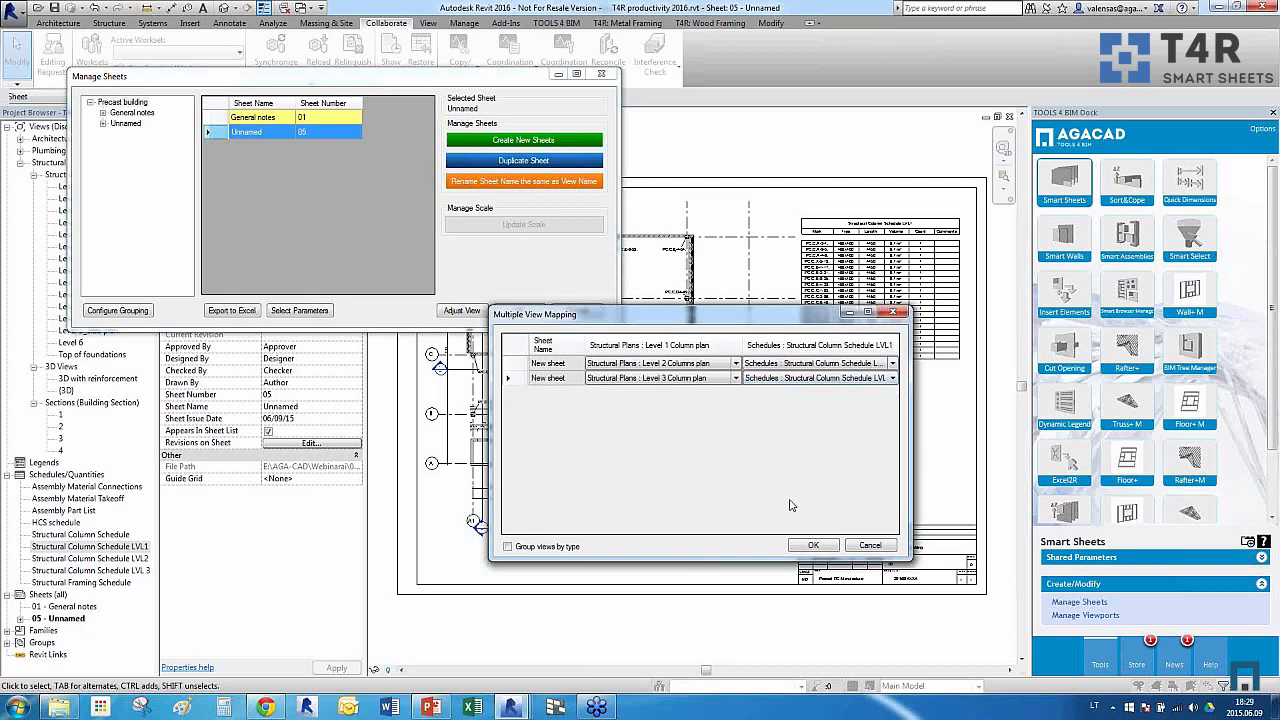
click(808, 546)
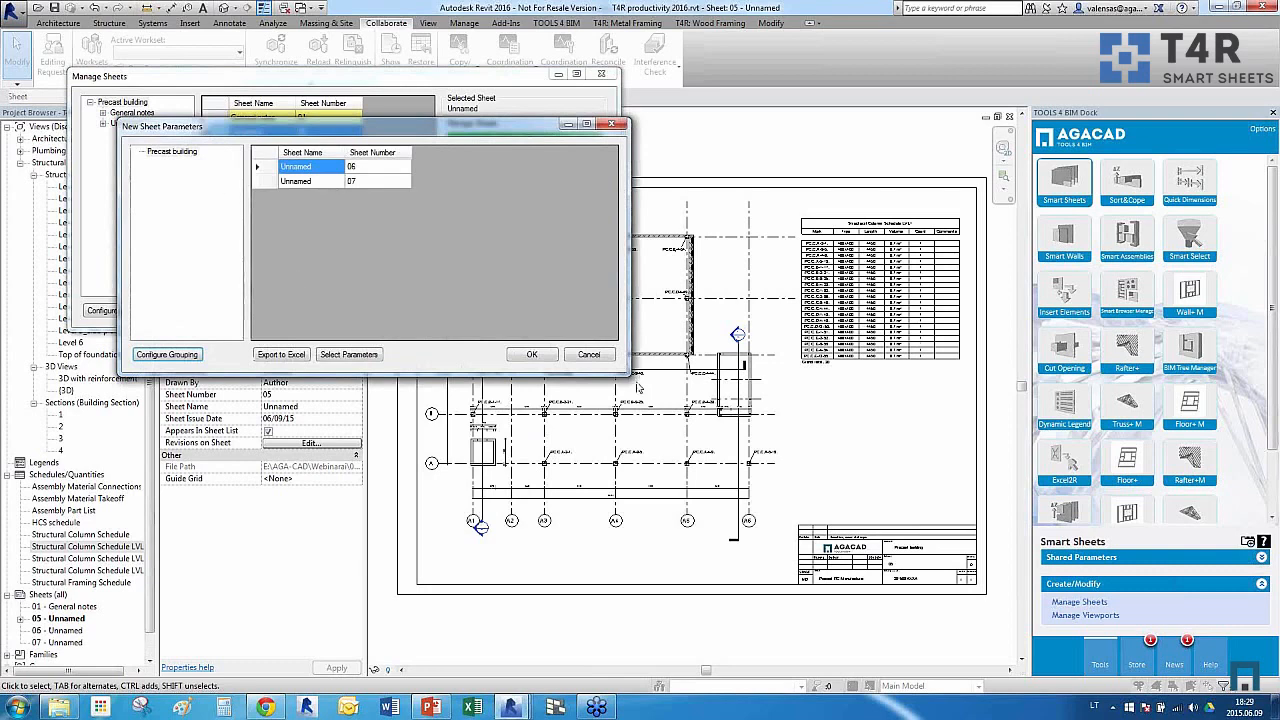
click(532, 355)
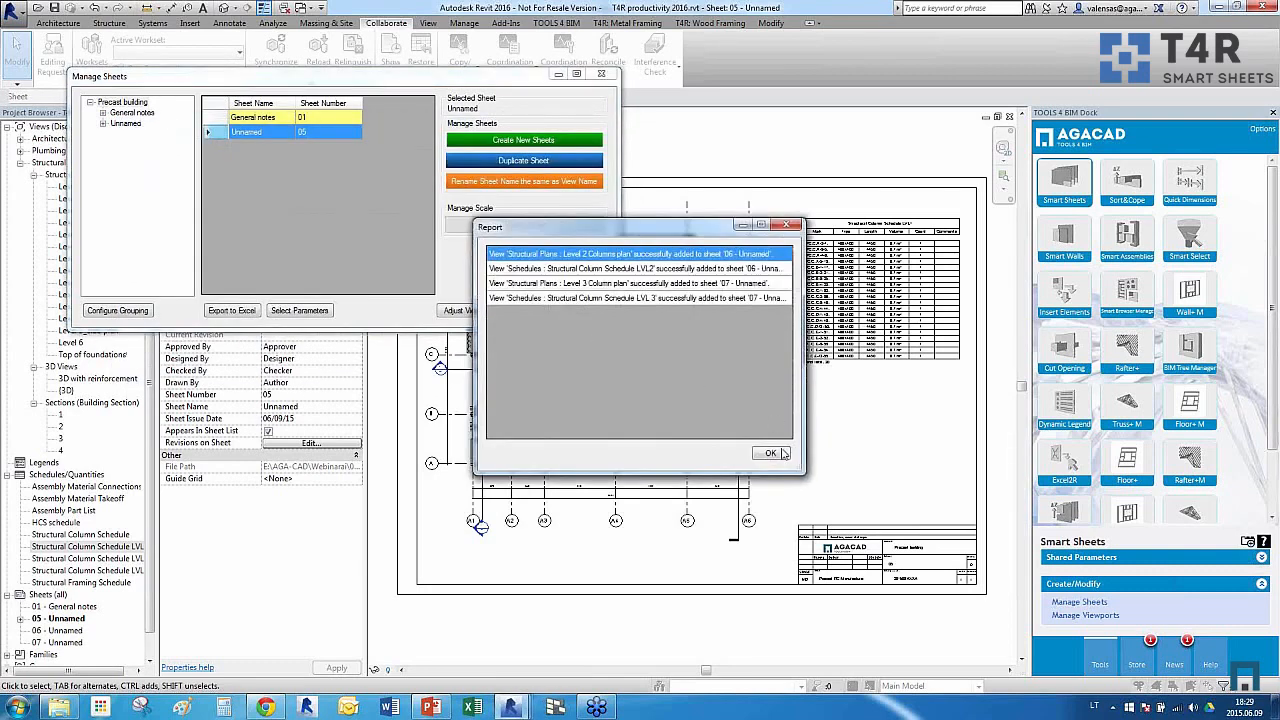
click(770, 453)
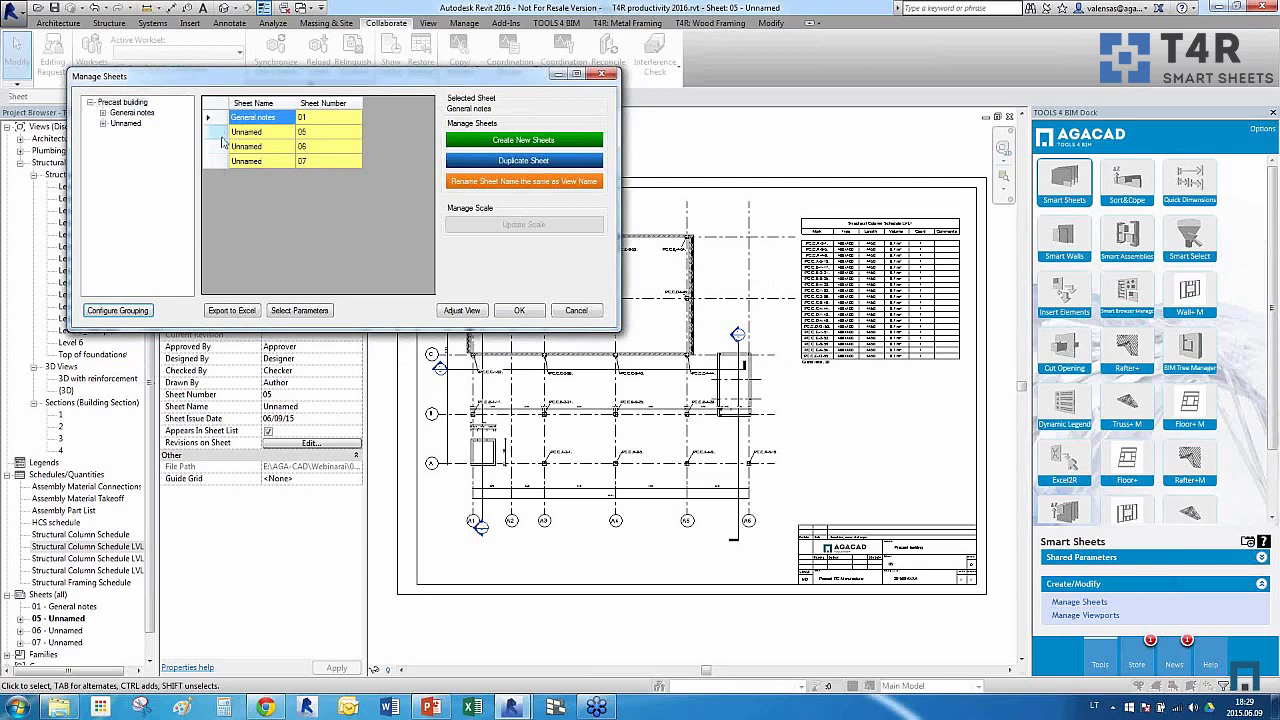
Rename sheets 05, 06 and 07 to match their view names and finish managing sheets
drag(215, 131, 215, 161)
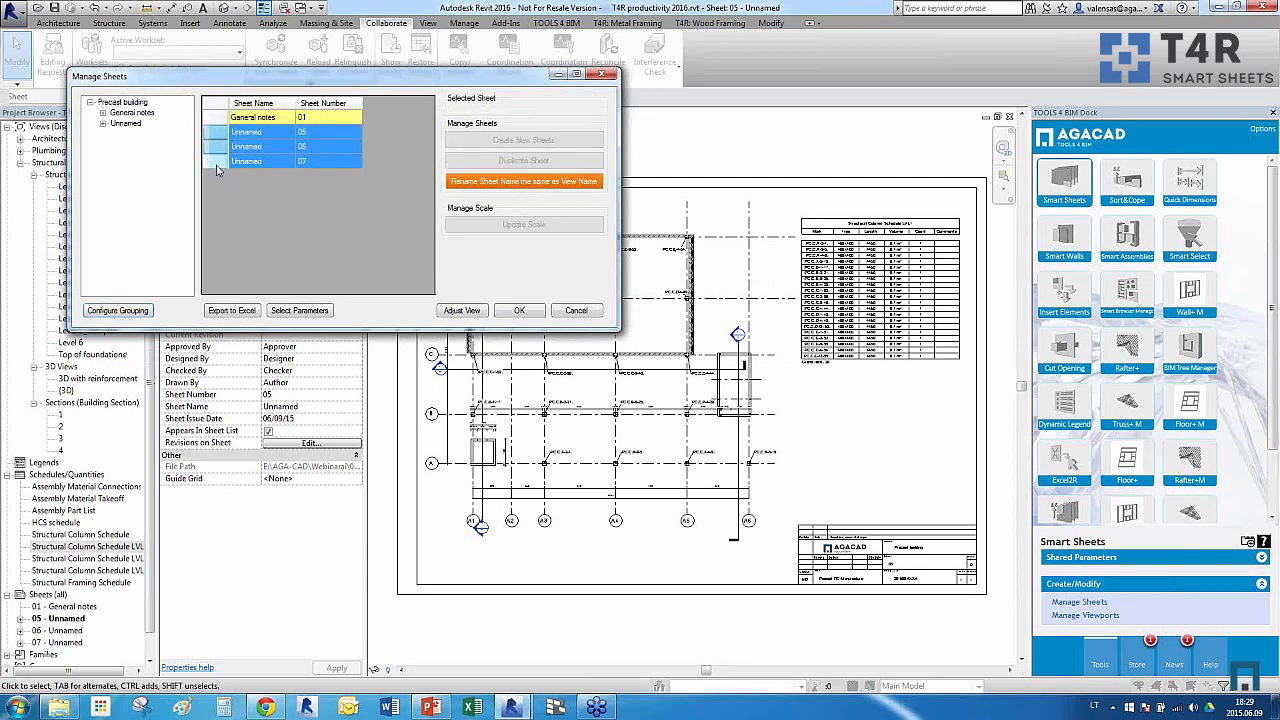
click(506, 184)
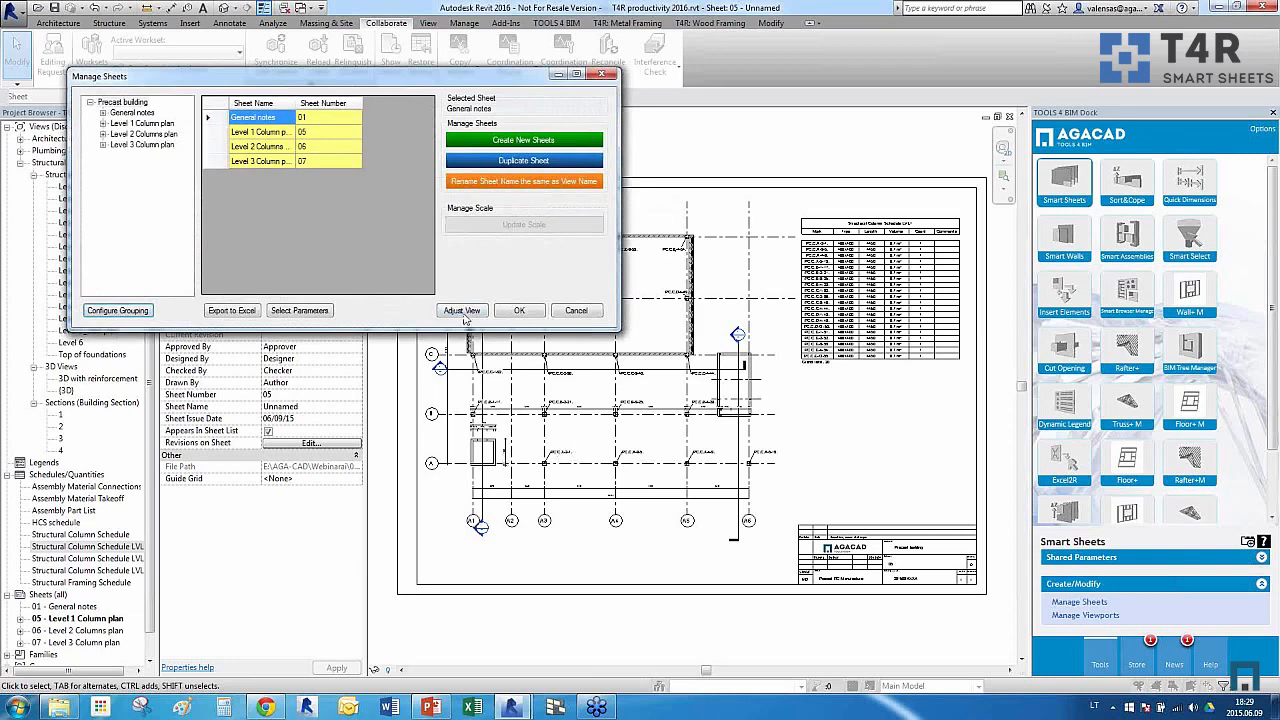
click(512, 311)
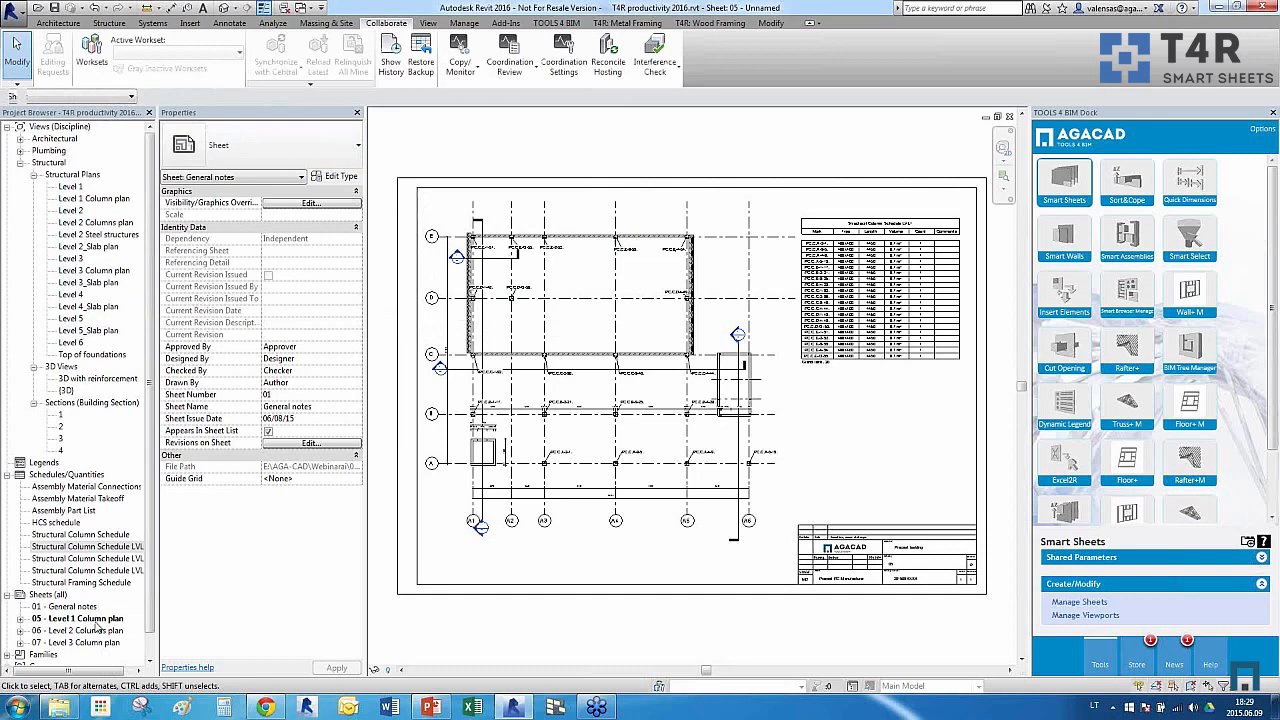
Review the Level 2 and Level 3 column plan sheets and inspect the building in the default 3D view
double_click(95, 630)
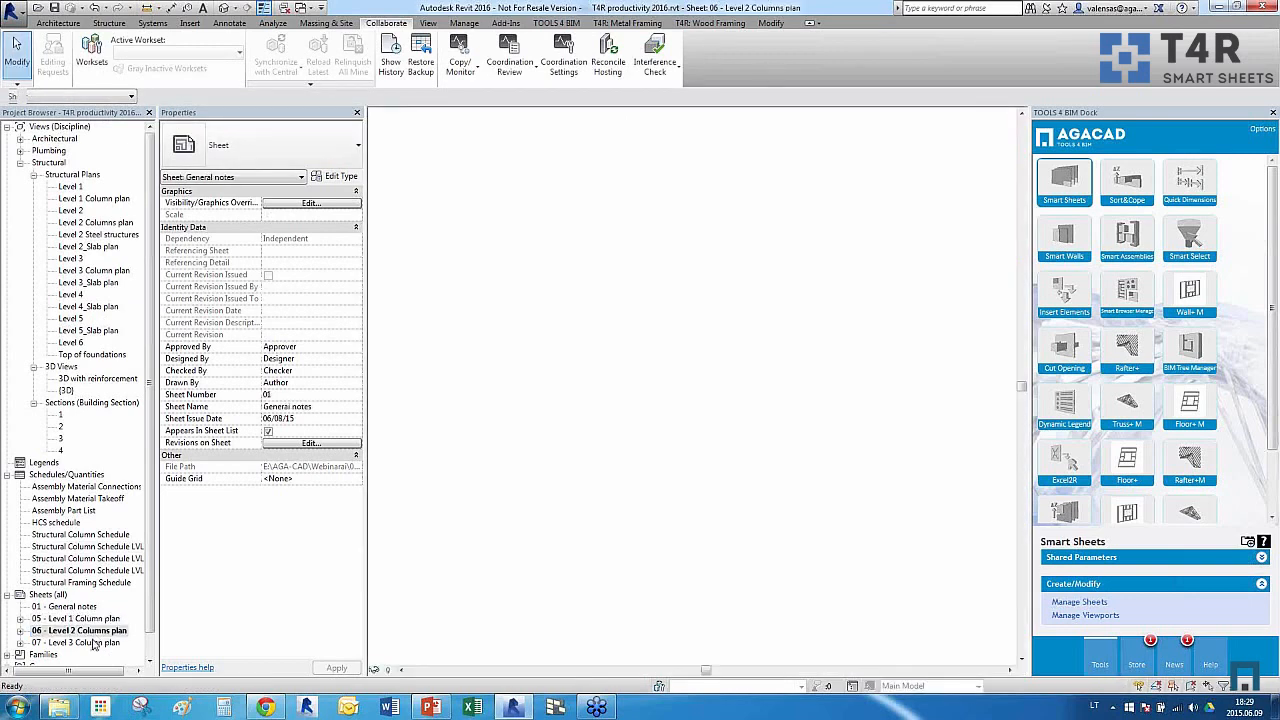
double_click(95, 643)
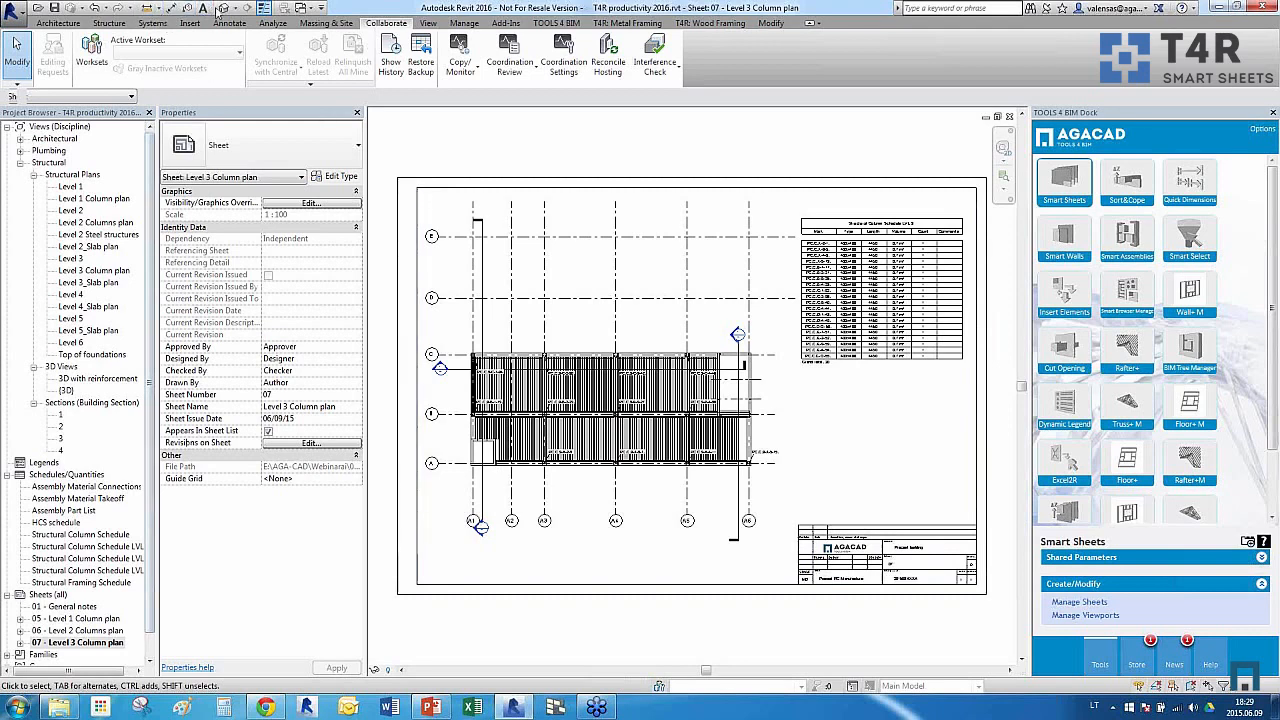
double_click(649, 307)
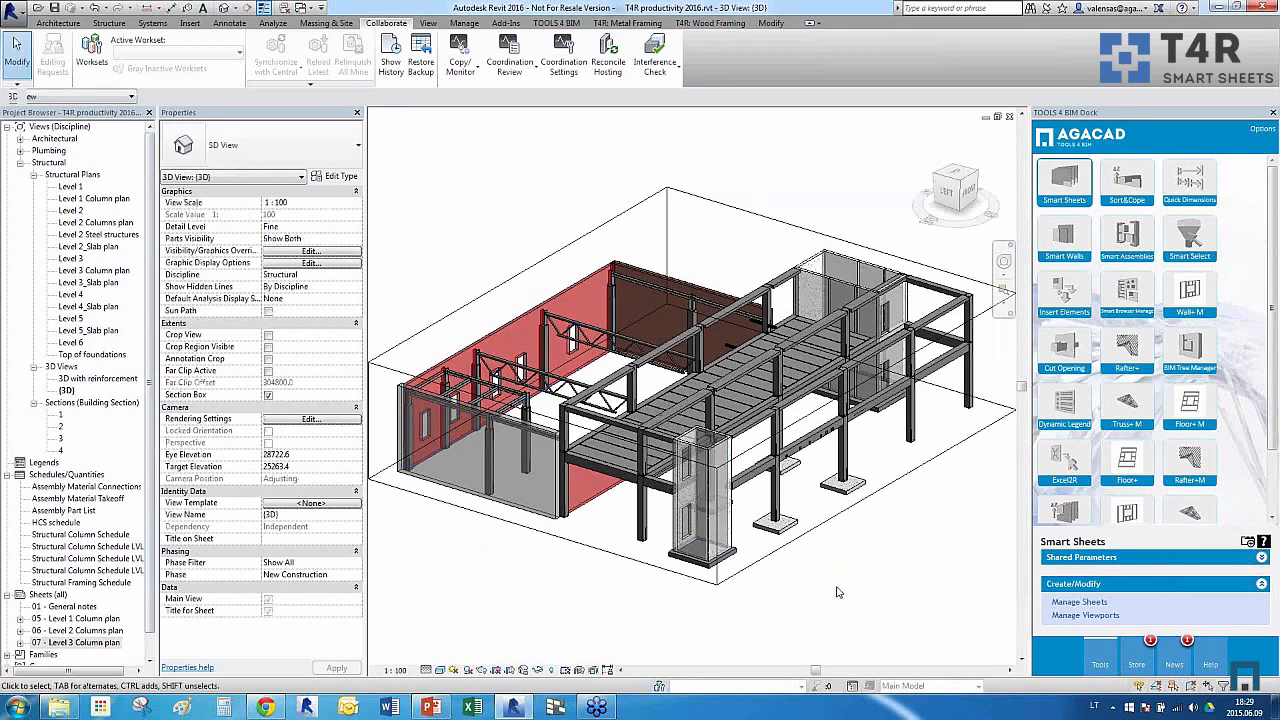
shift+middle_drag(837, 605, 831, 601)
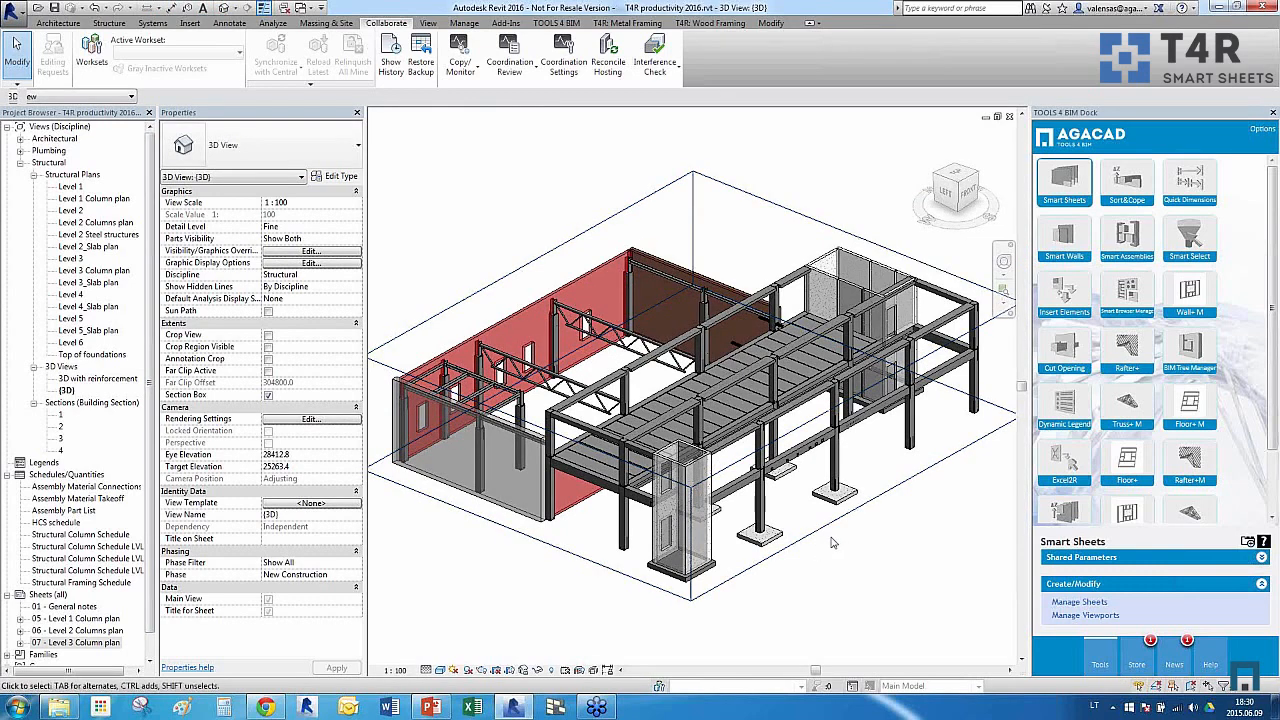
Start a new Excel2R table and load the Excel file Truss SN-3.xlsx from the 06 09 T4R for structural engineers folder
click(1076, 460)
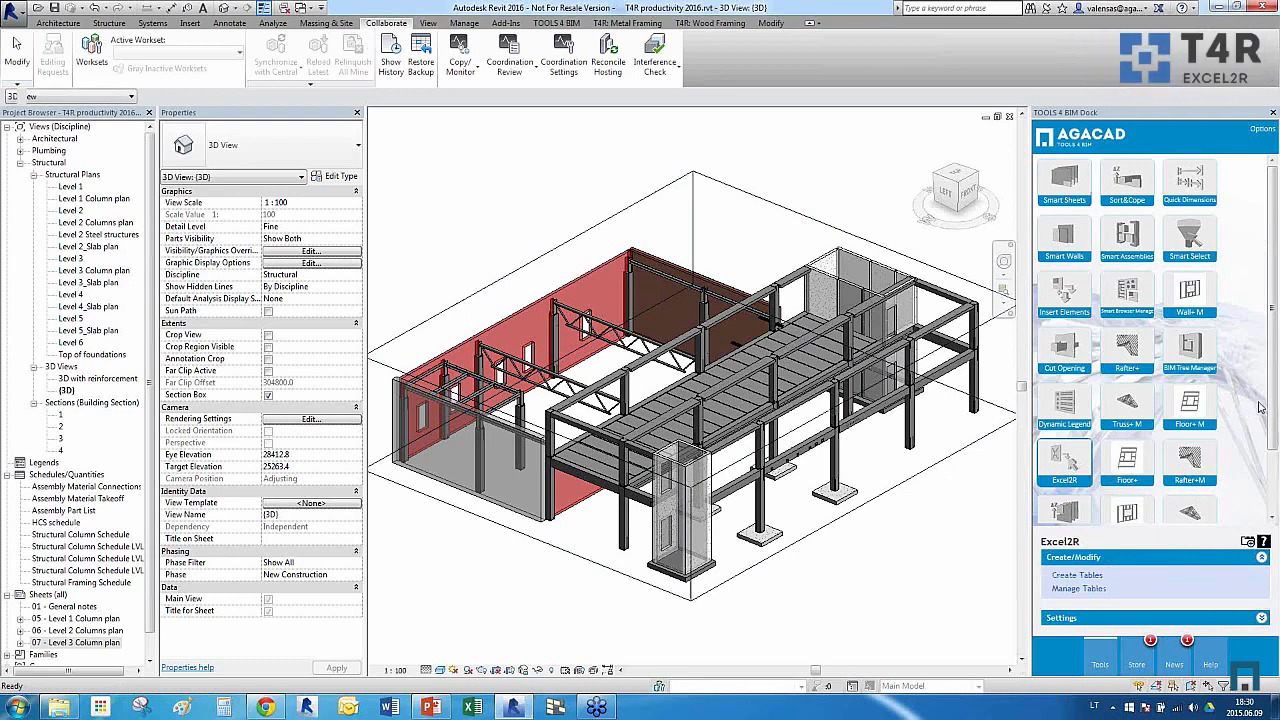
scroll(1274, 410, down, 3)
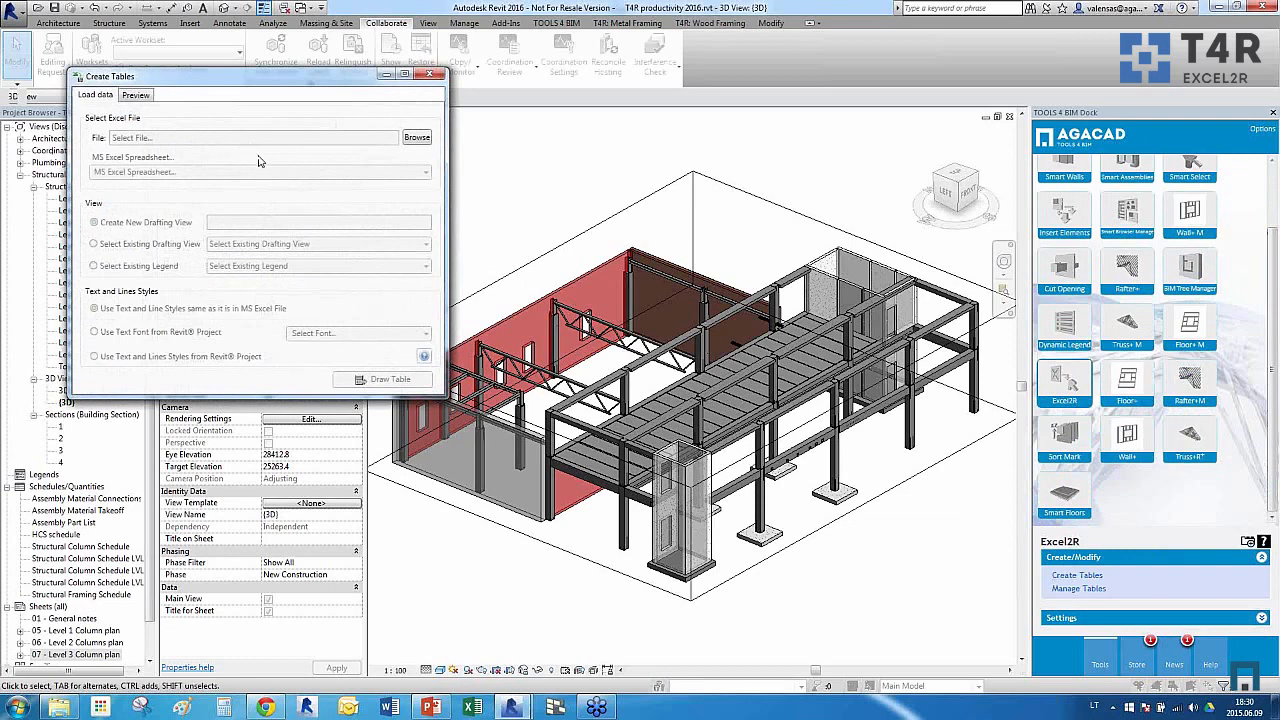
click(417, 139)
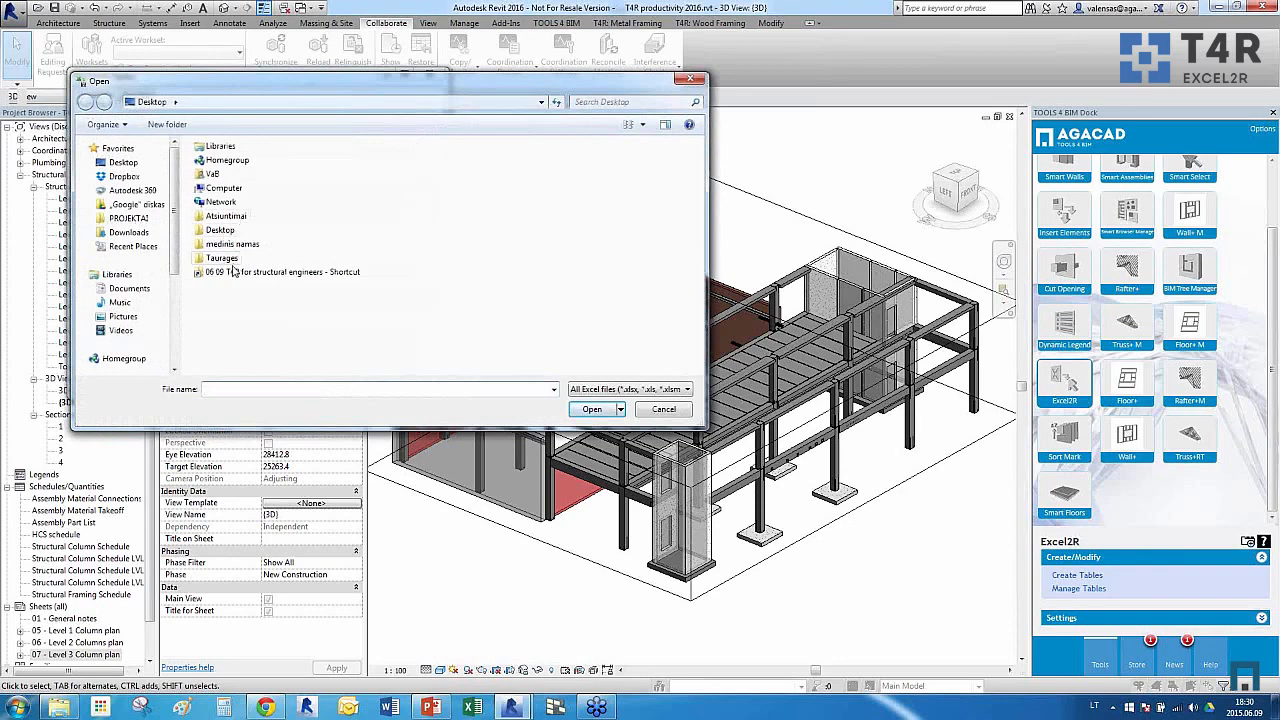
double_click(232, 273)
click(235, 164)
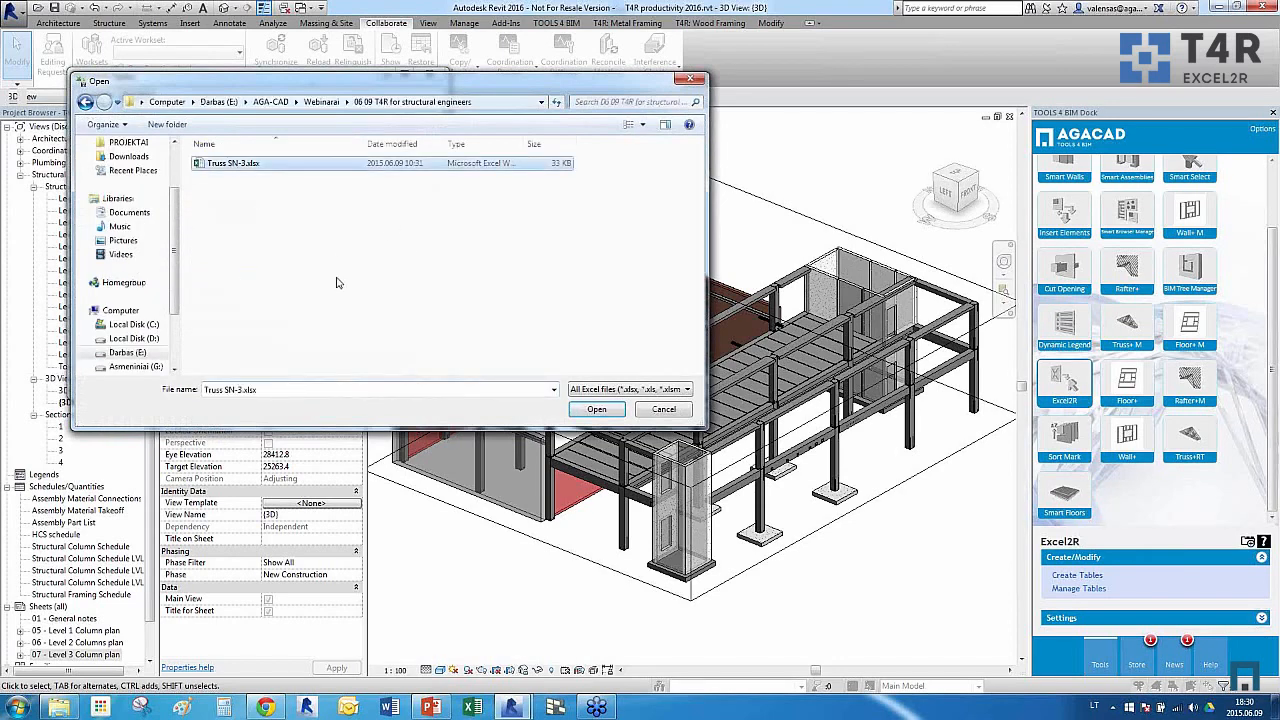
click(592, 409)
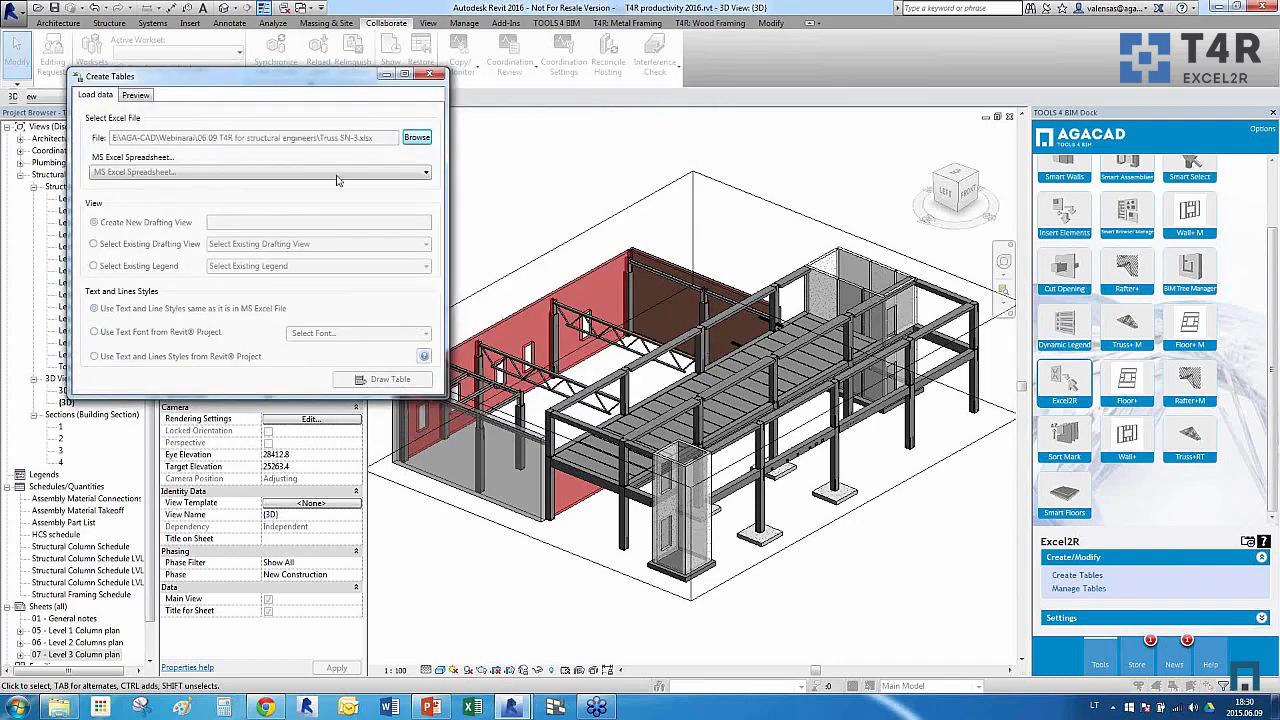
Draw the quantities spreadsheet in a new drafting view named Truss quantities, keeping the Excel text and line styles
click(340, 174)
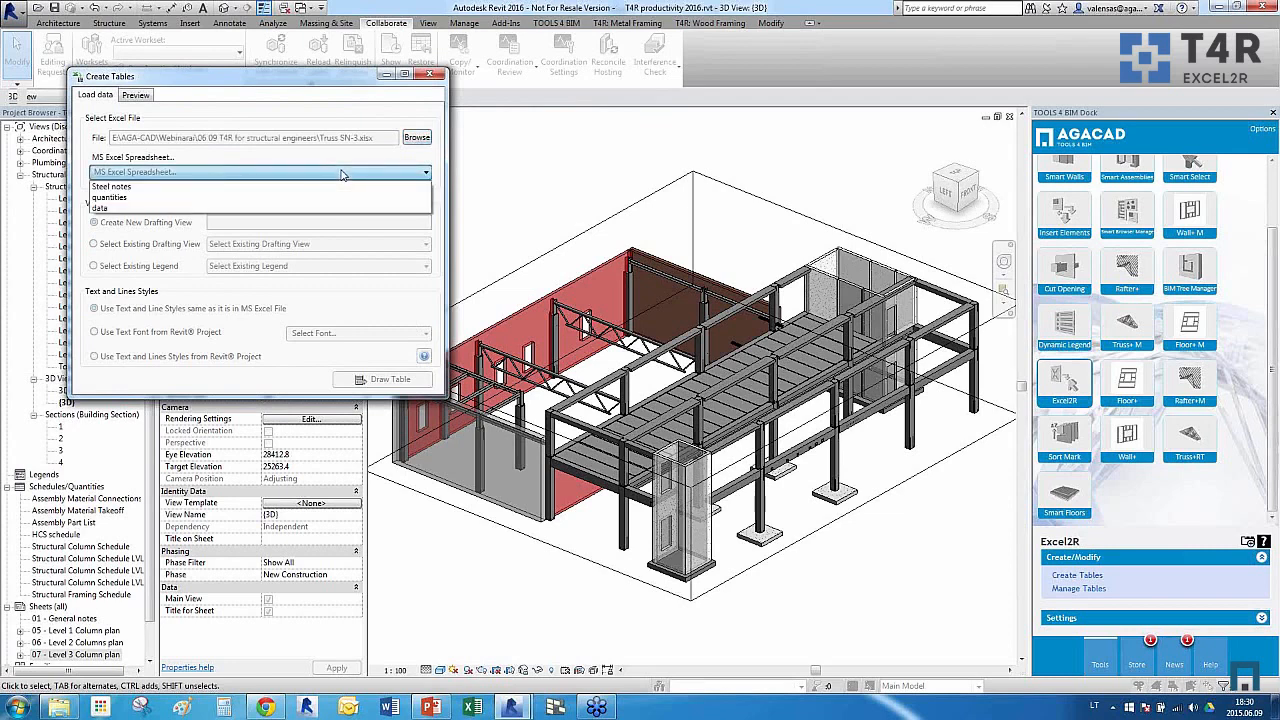
click(183, 197)
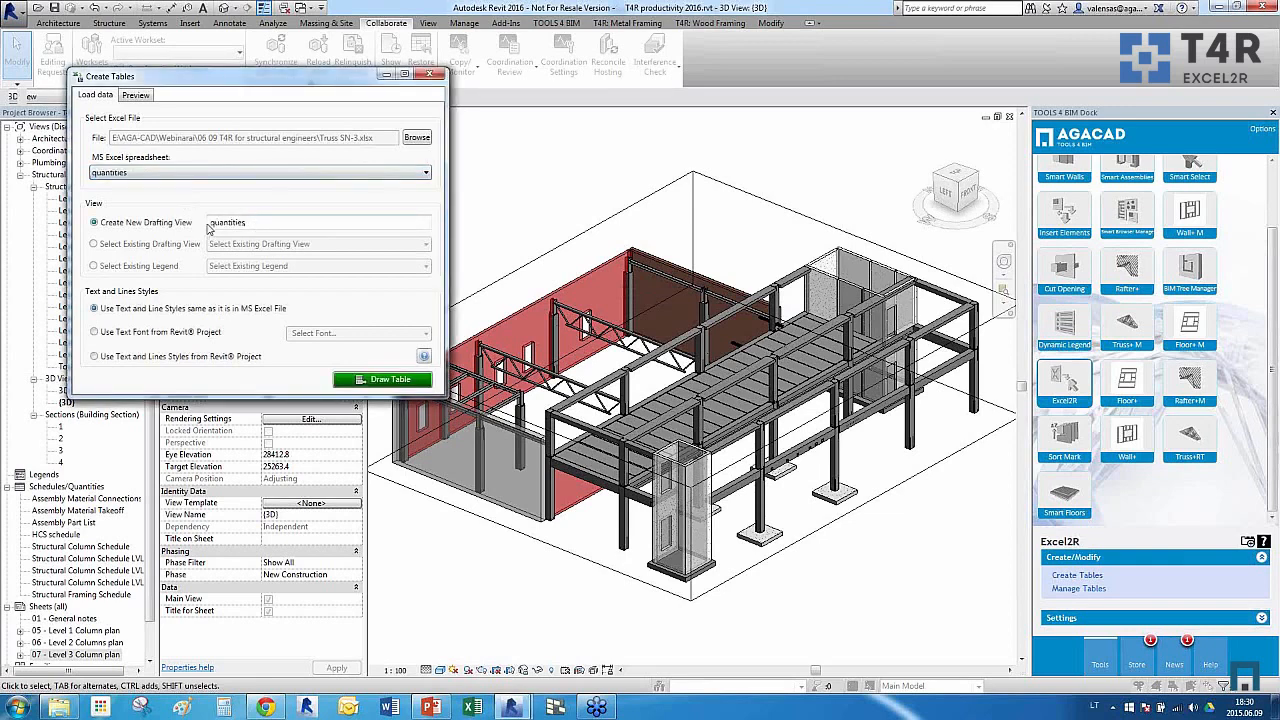
click(211, 223)
text(Truss)
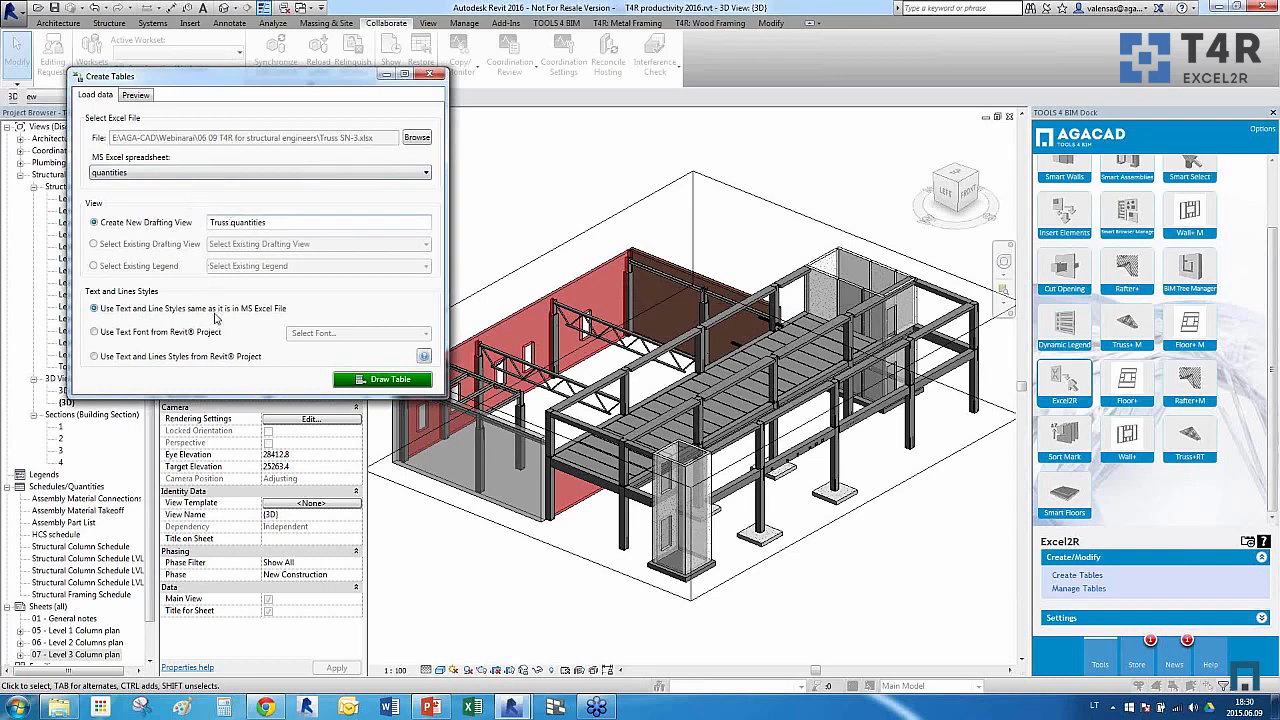
click(363, 383)
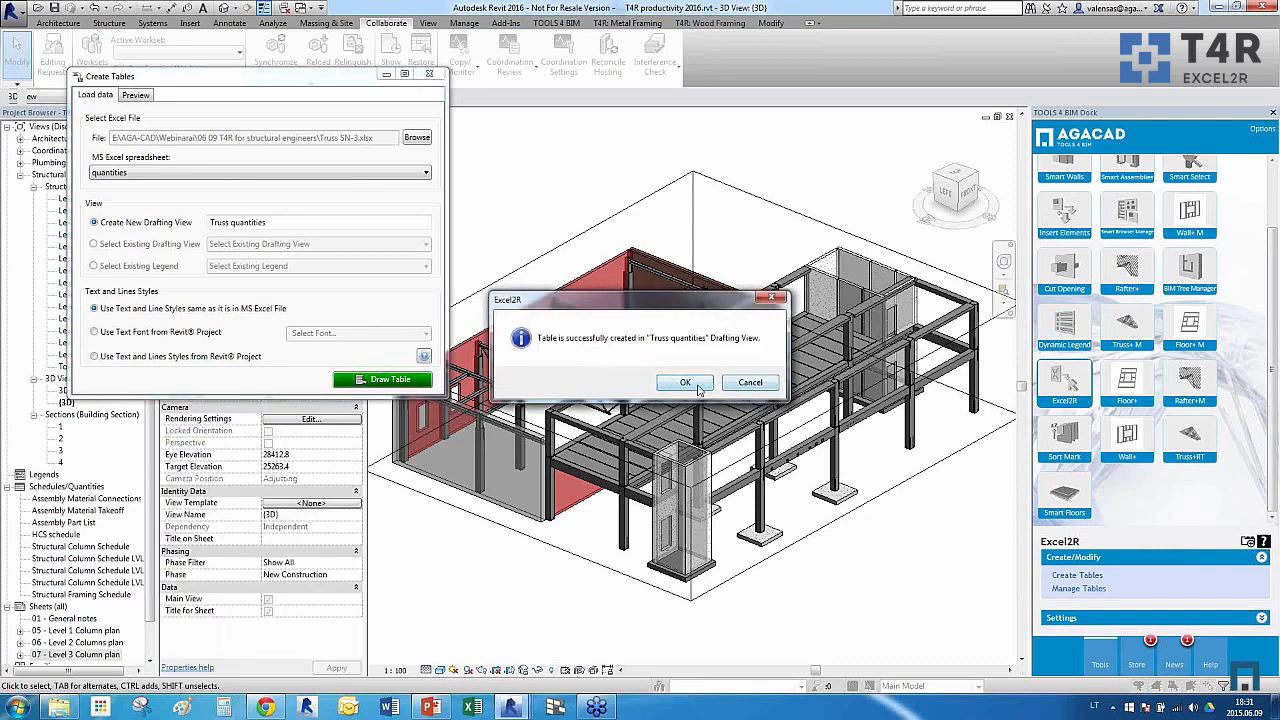
click(685, 382)
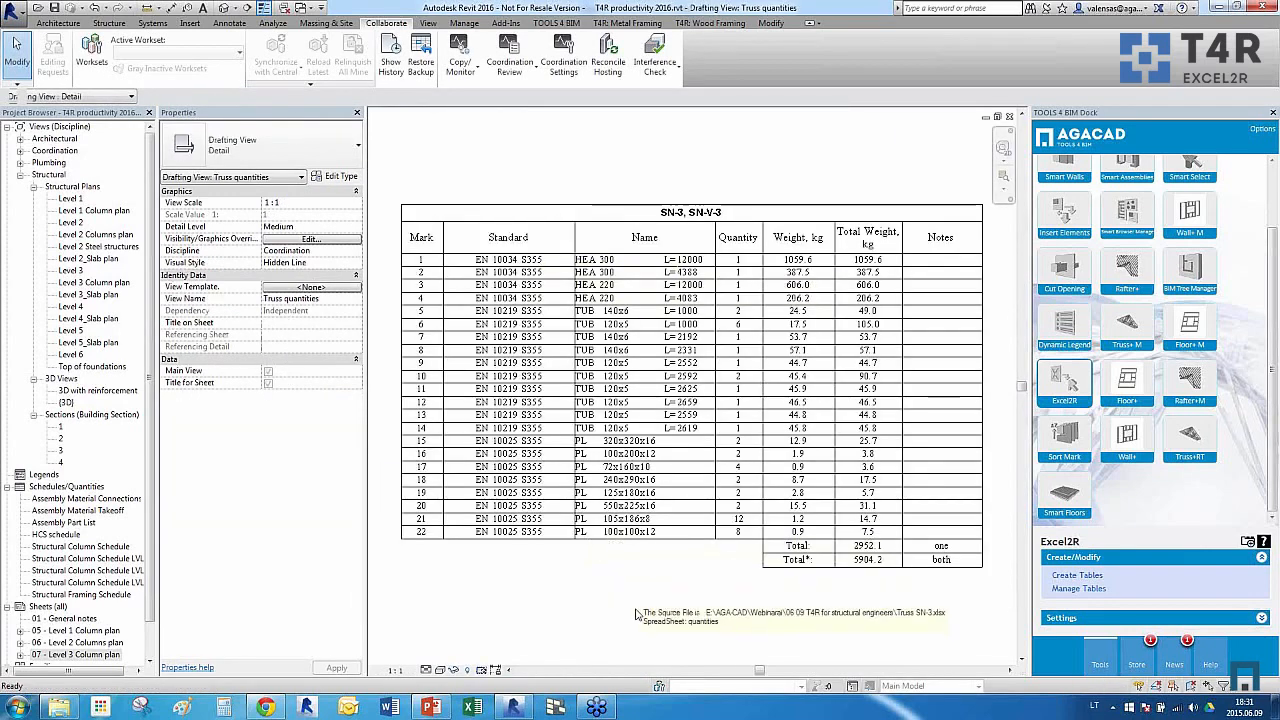
Locate the Truss quantities view among the Coordination discipline's drafting views in the project structure
click(64, 162)
double_click(54, 138)
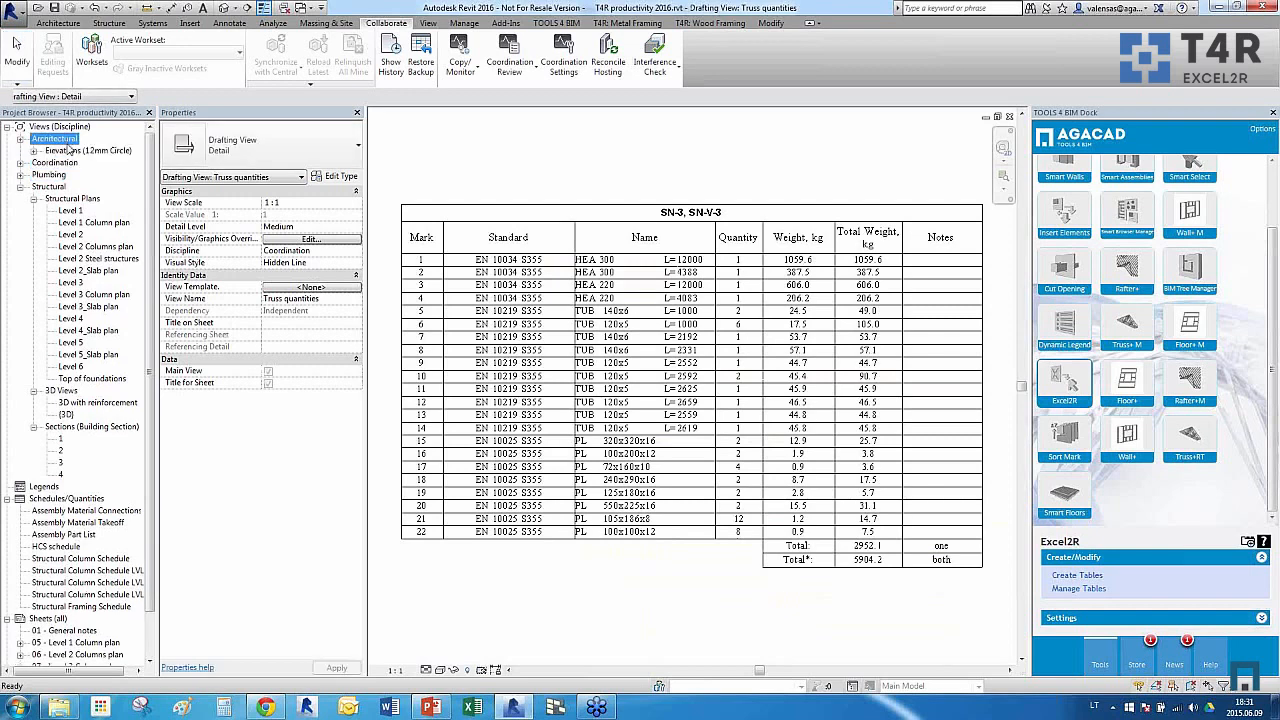
click(64, 162)
double_click(64, 162)
click(70, 175)
double_click(70, 176)
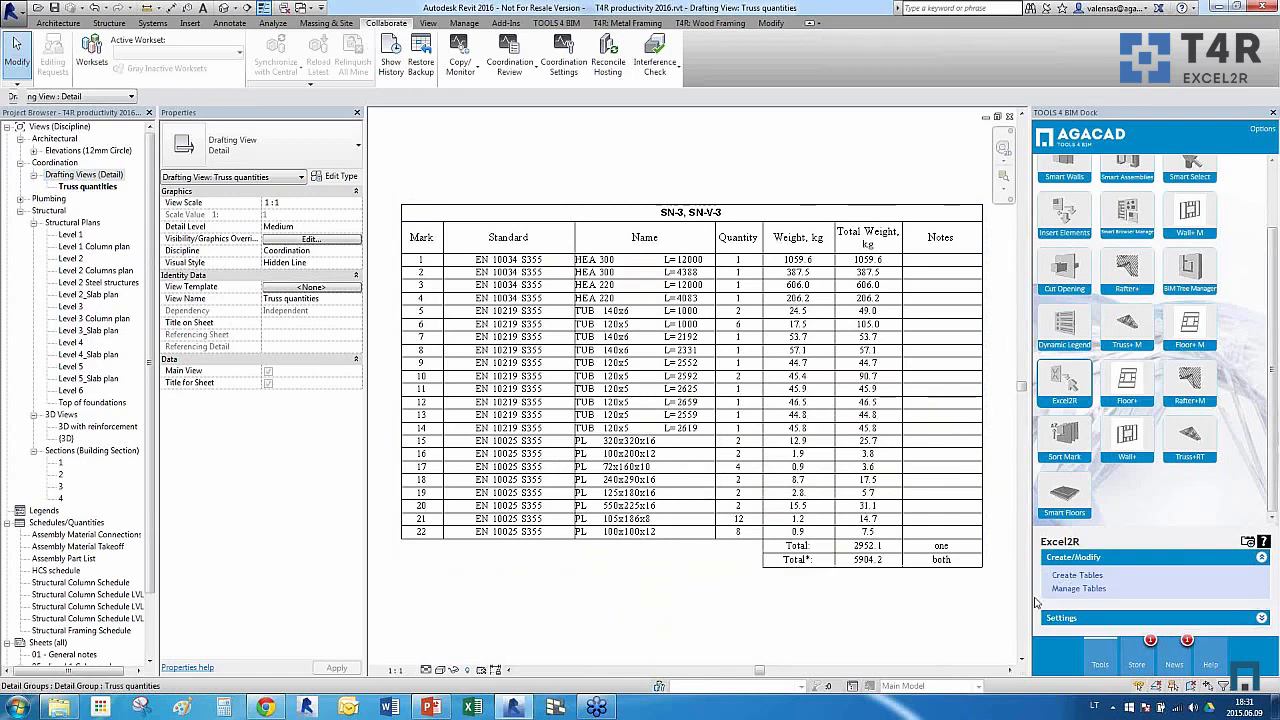
Draw the Steel notes spreadsheet from Truss SN-3.xlsx in a new drafting view named Steel notes, keeping the Excel text and line styles
click(1077, 575)
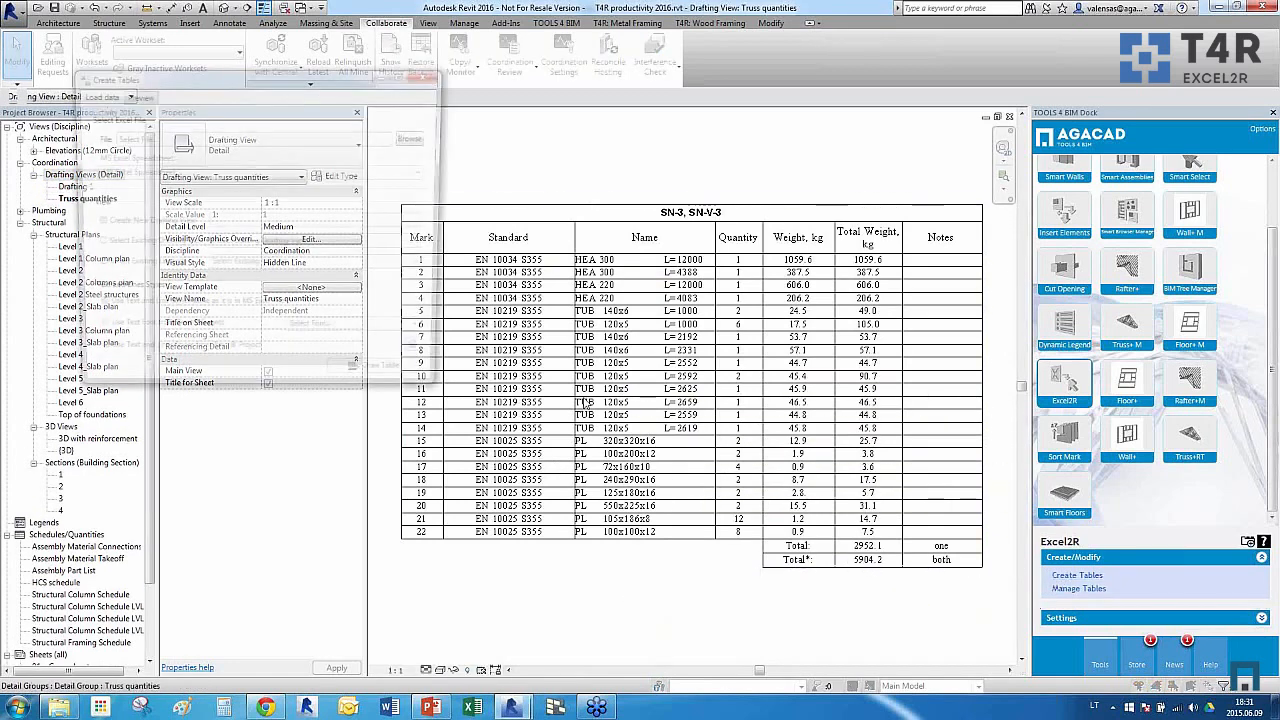
click(417, 137)
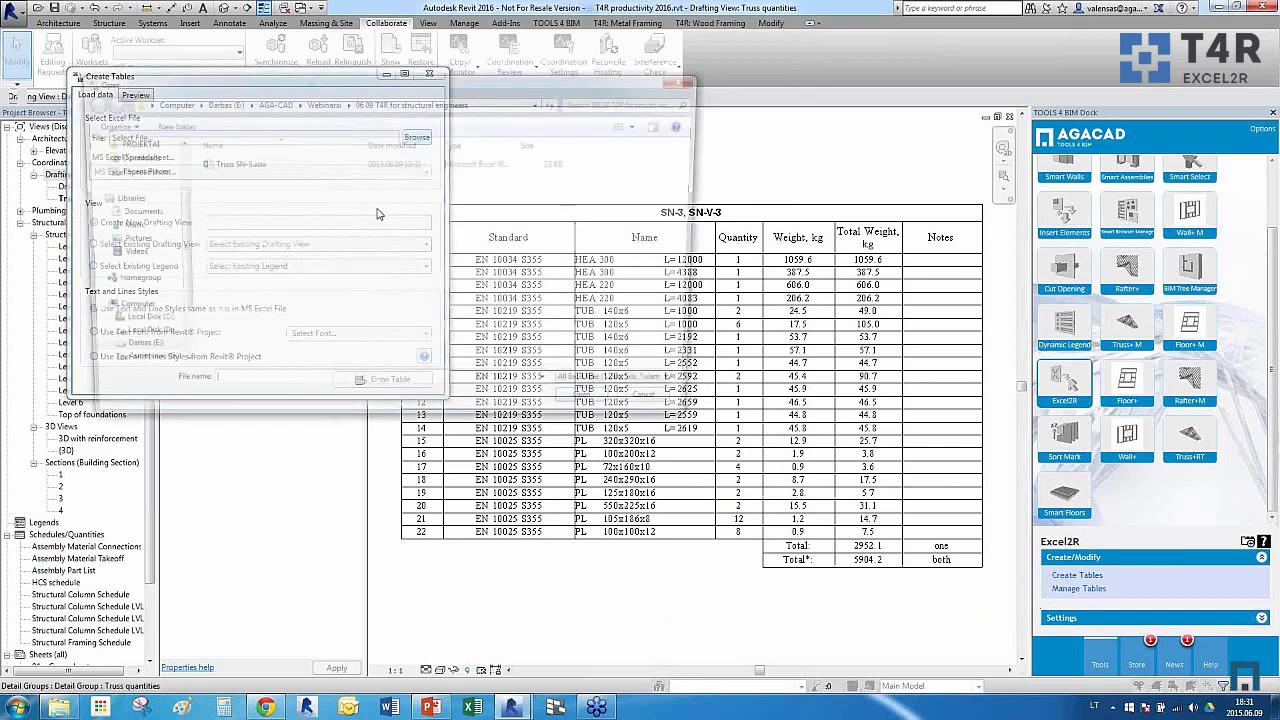
click(597, 409)
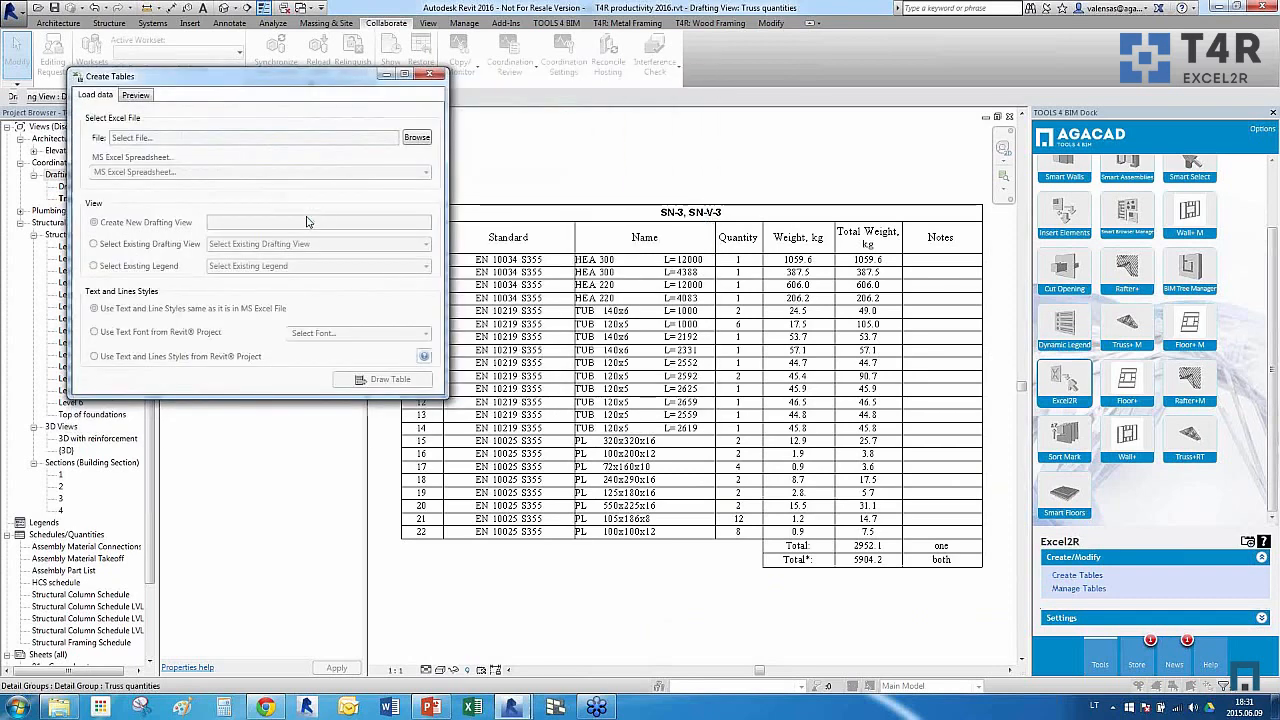
click(286, 174)
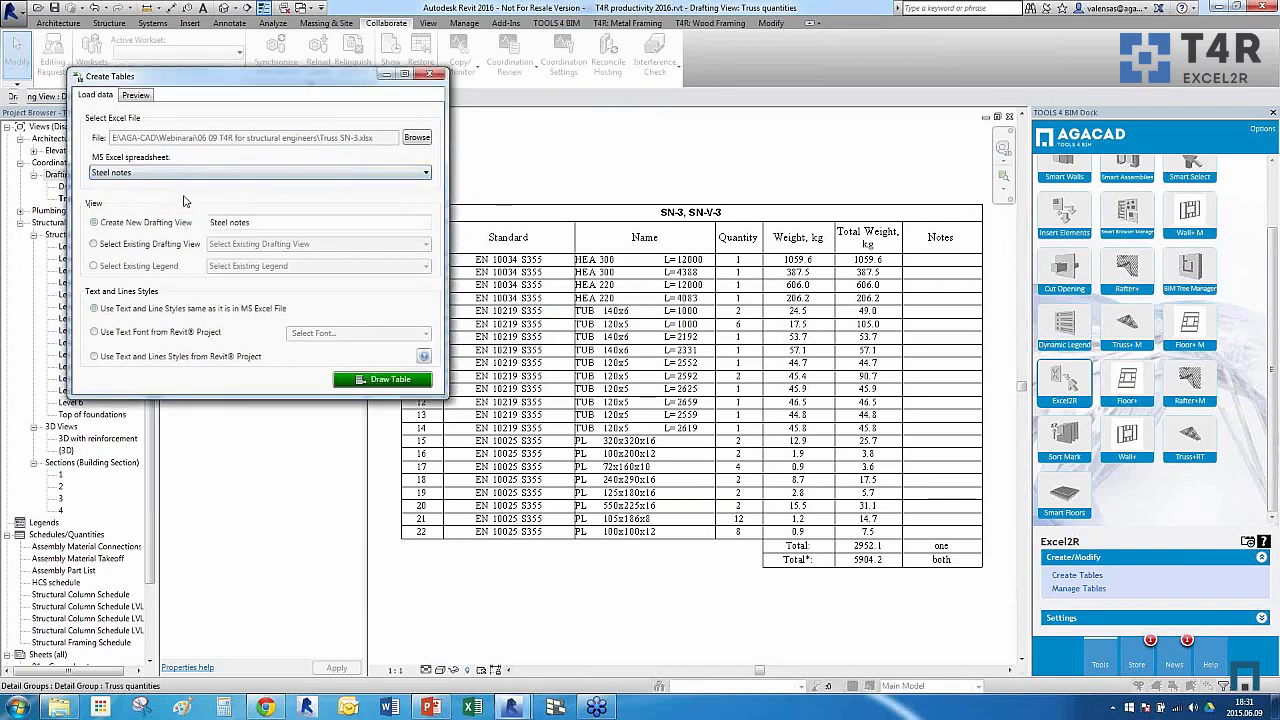
click(352, 379)
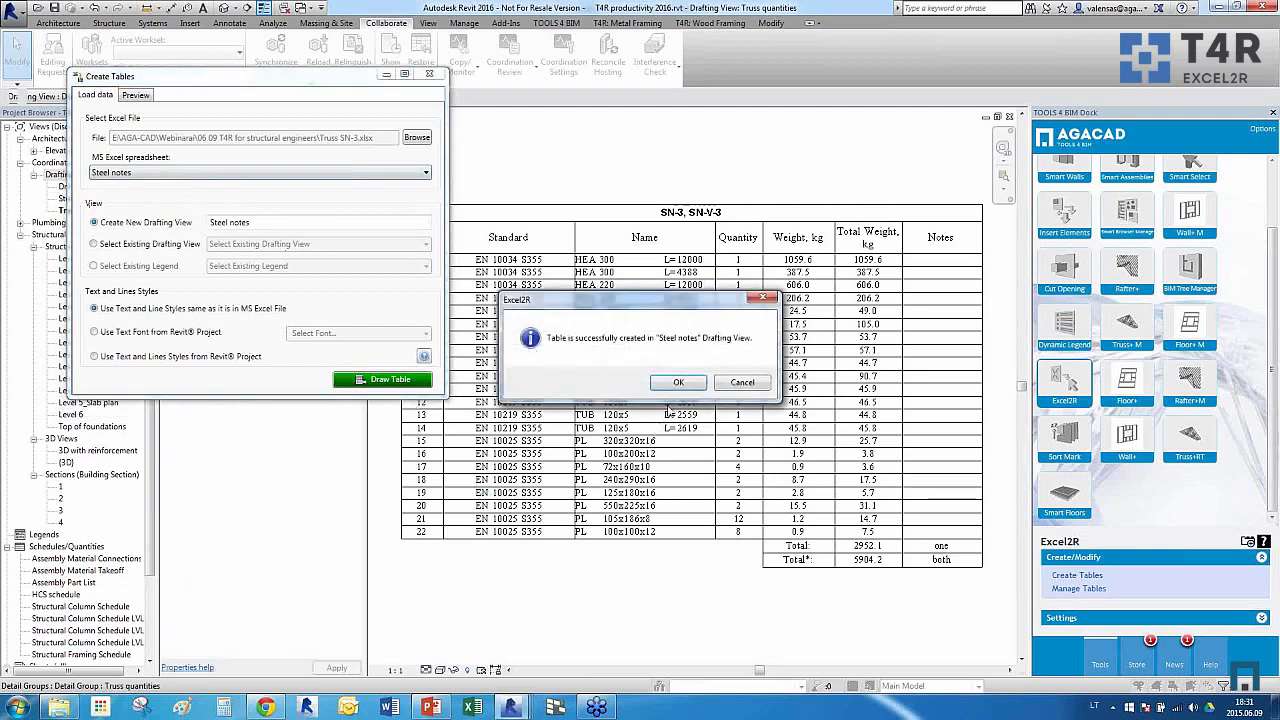
click(677, 382)
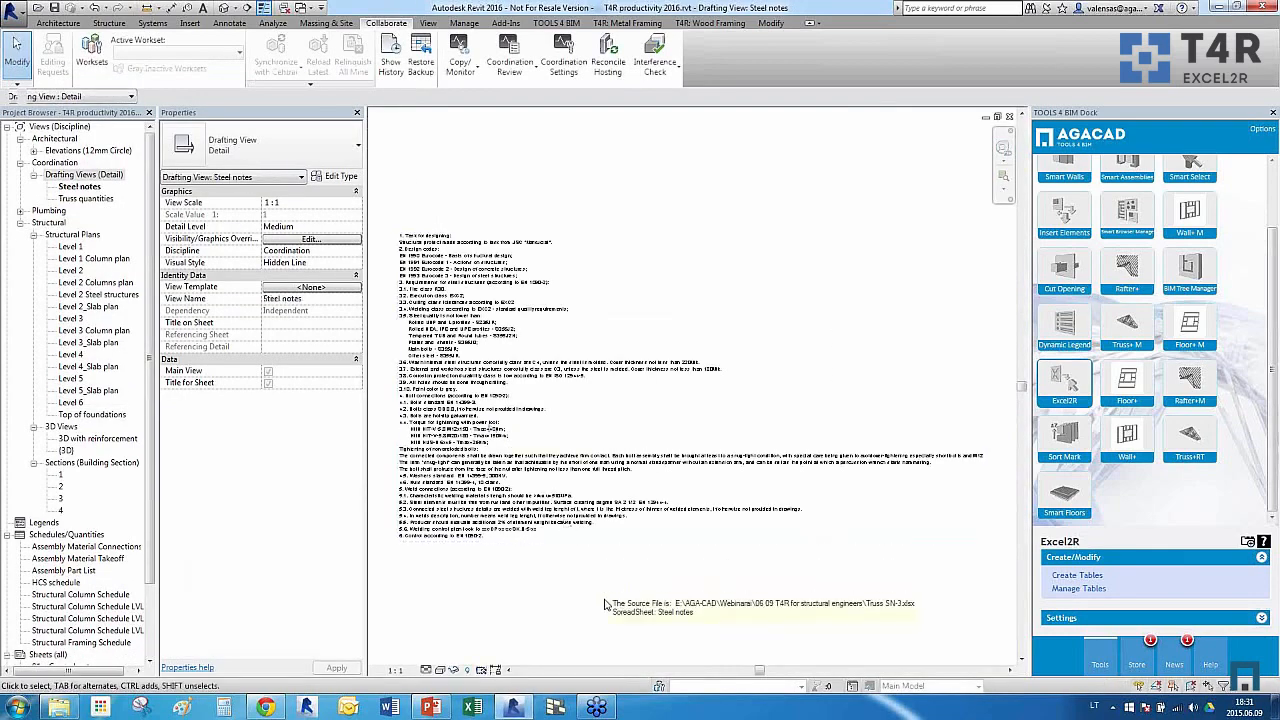
Examine the imported text in the Steel notes drafting view, from the design task to the weld requirements
scroll(546, 612, up, 5)
scroll(546, 612, down, 4)
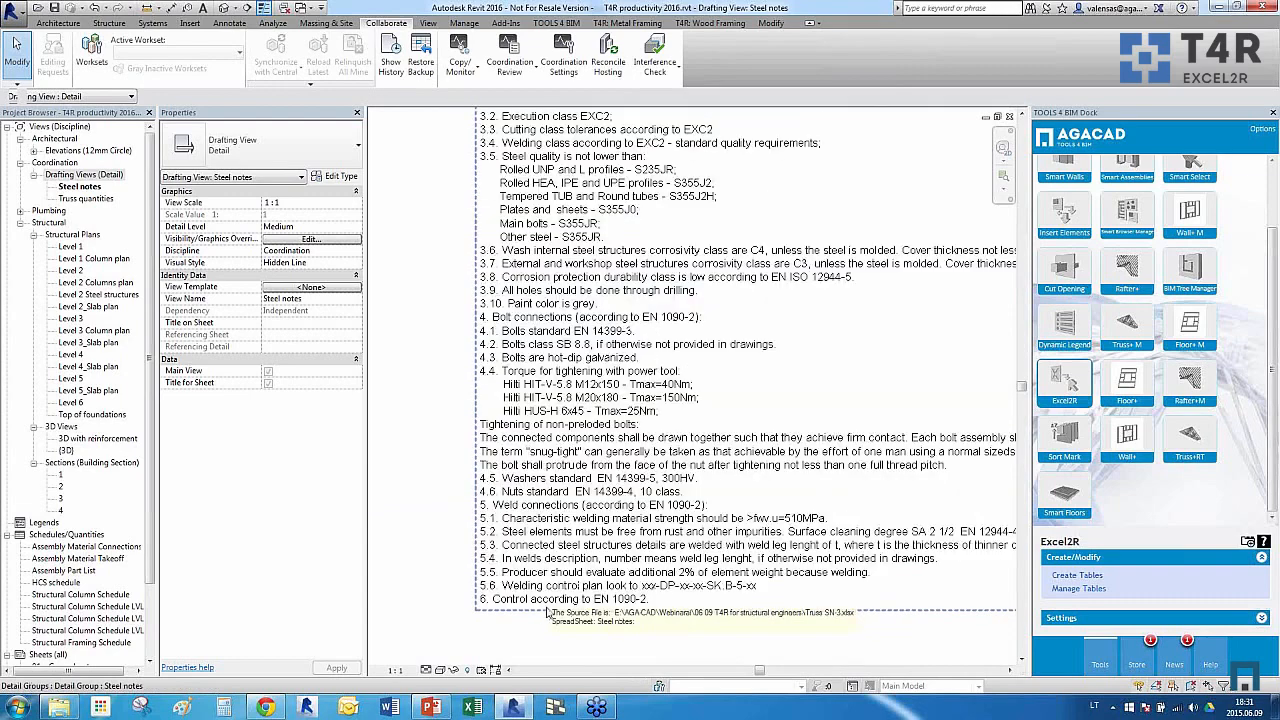
scroll(600, 214, up, 3)
scroll(592, 258, down, 3)
scroll(592, 258, up, 3)
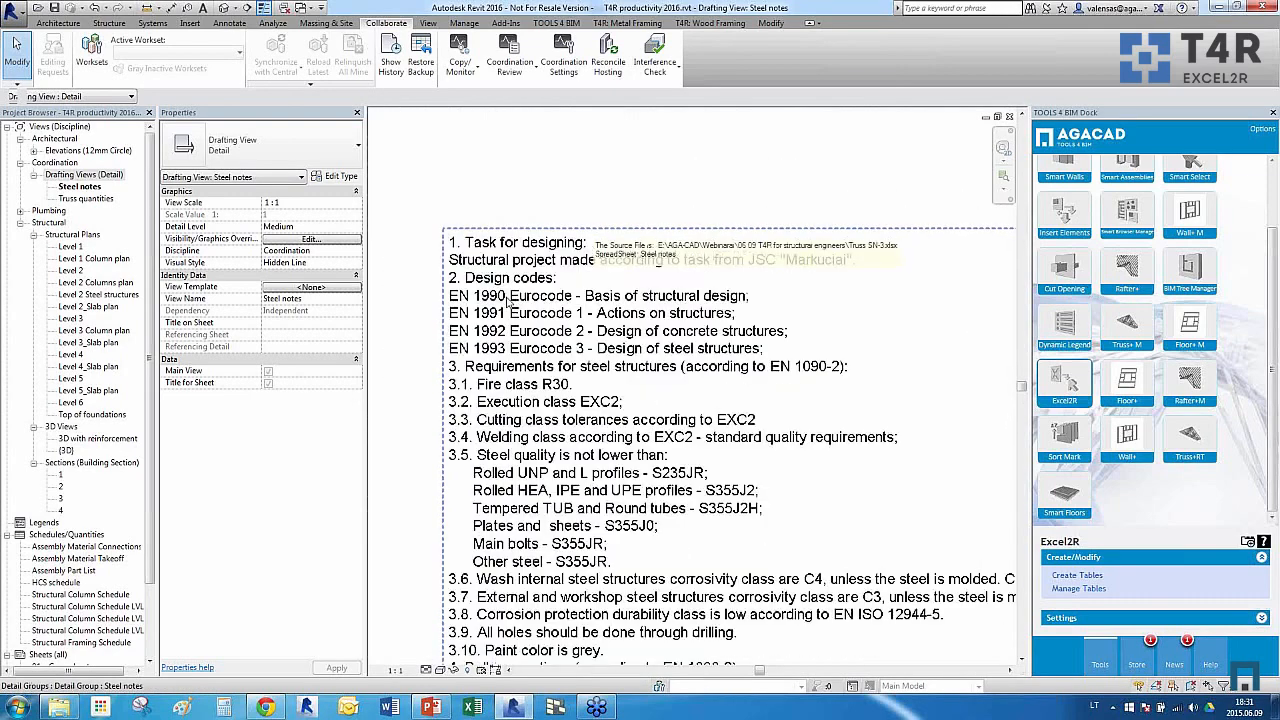
scroll(592, 258, down, 6)
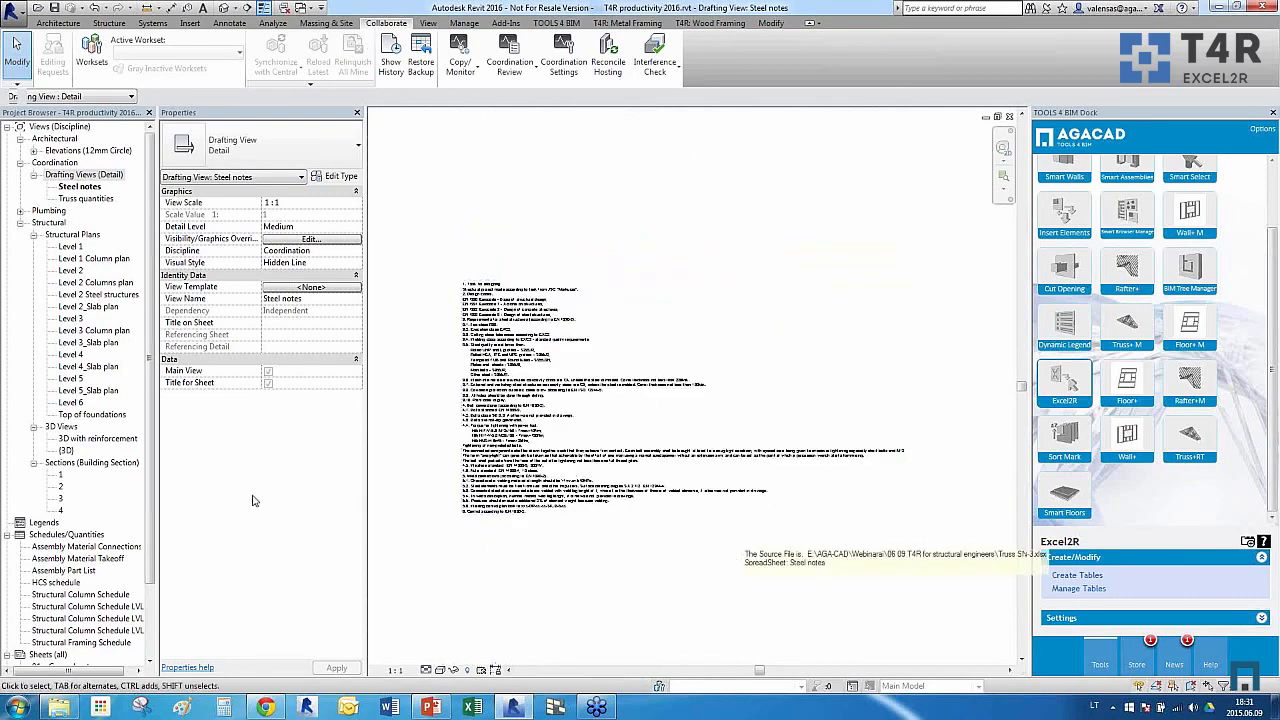
Open sheet 01 - General notes and place the Steel notes drafting view in the sheet's upper left area
drag(152, 488, 156, 570)
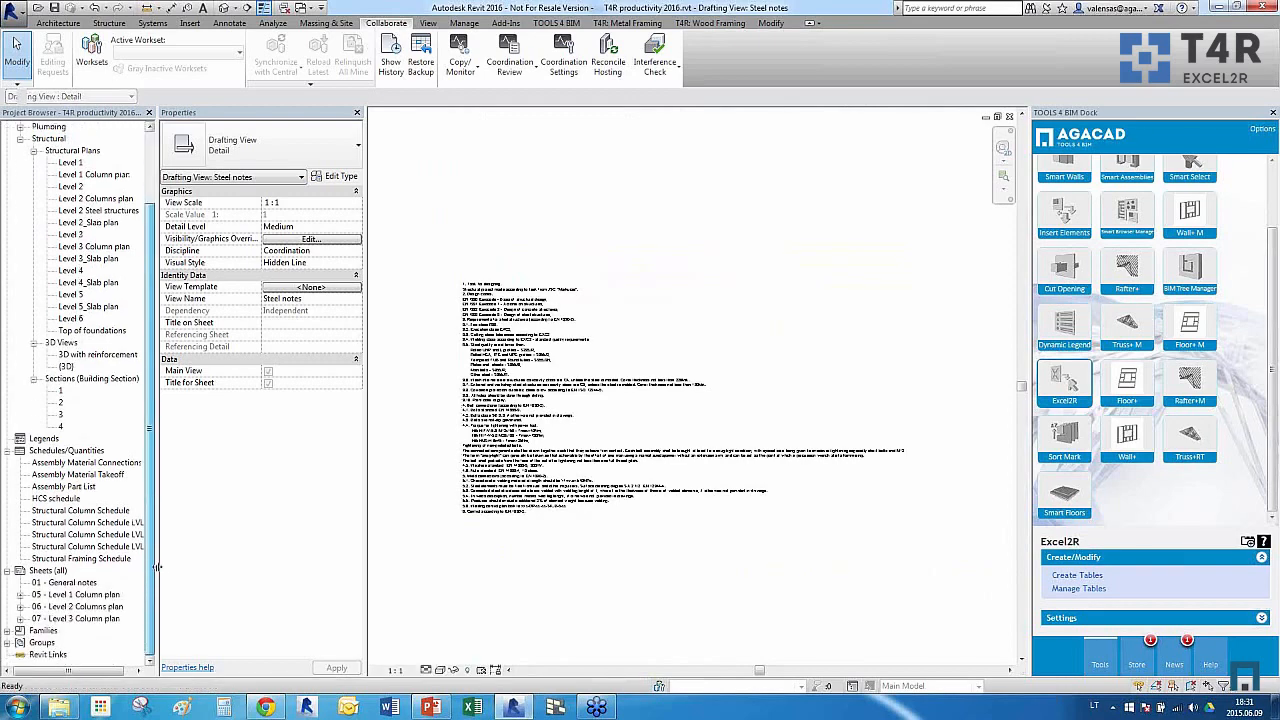
double_click(80, 583)
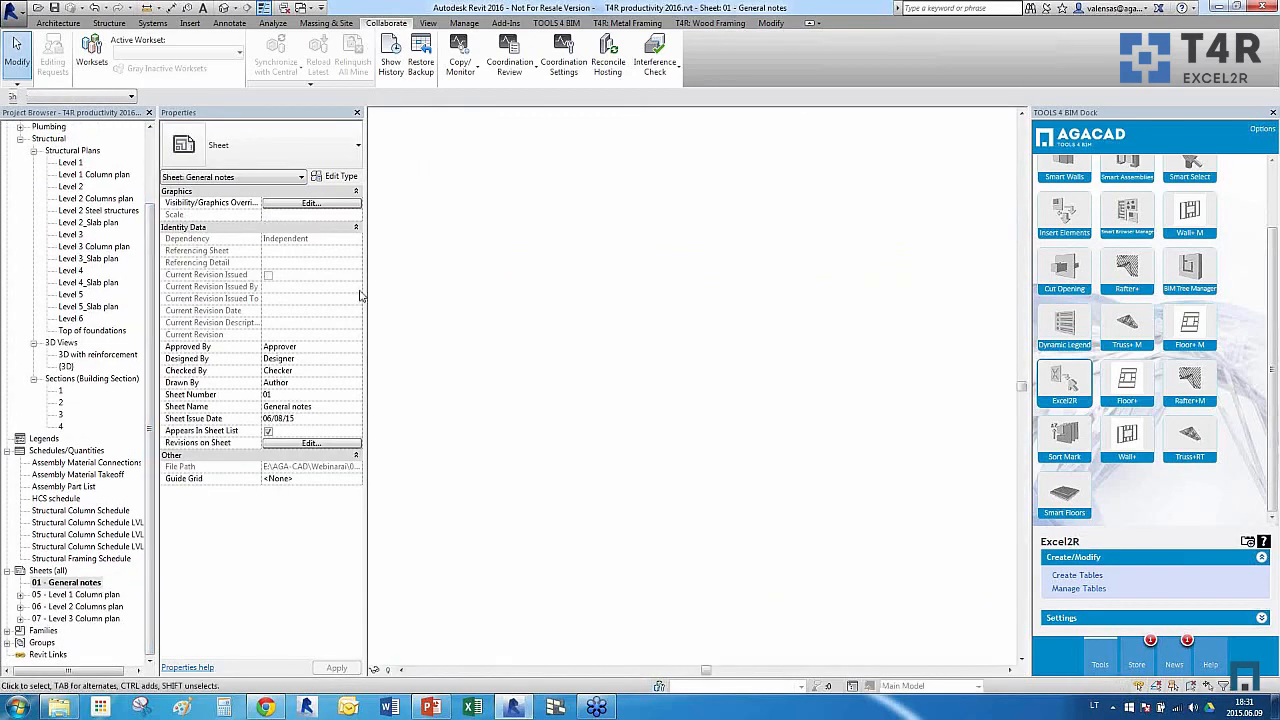
click(70, 163)
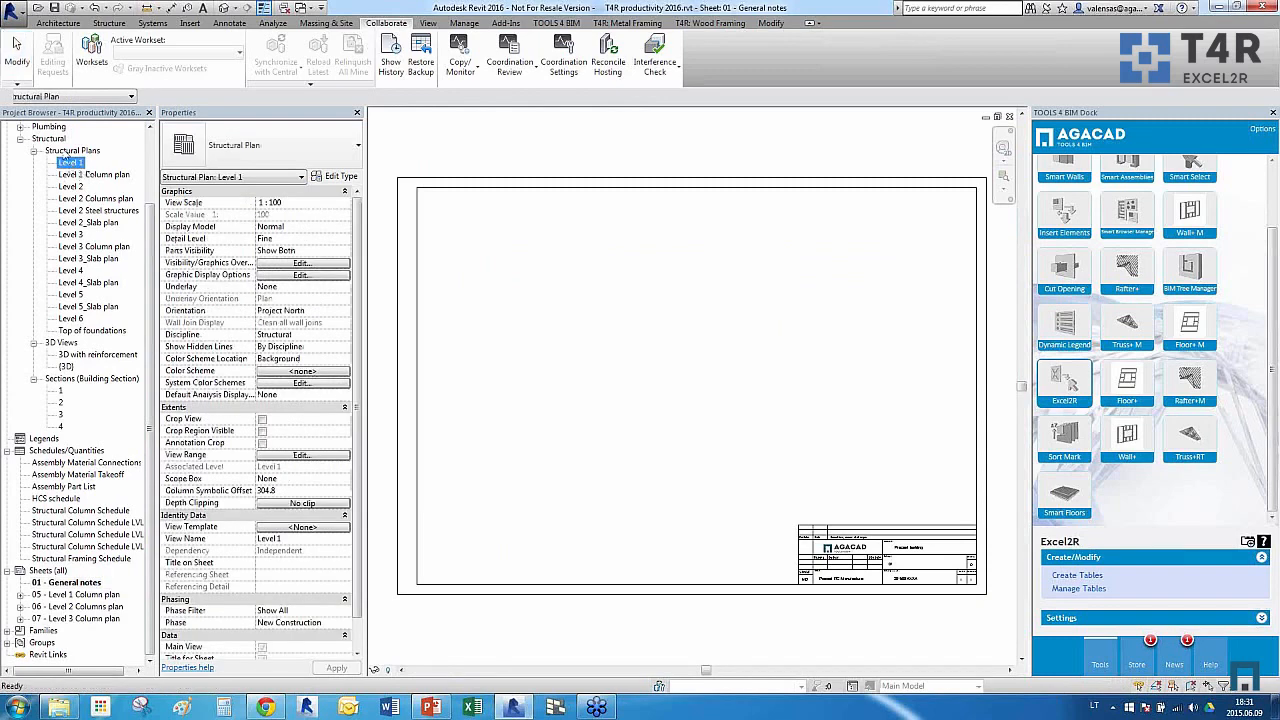
scroll(140, 250, up, 3)
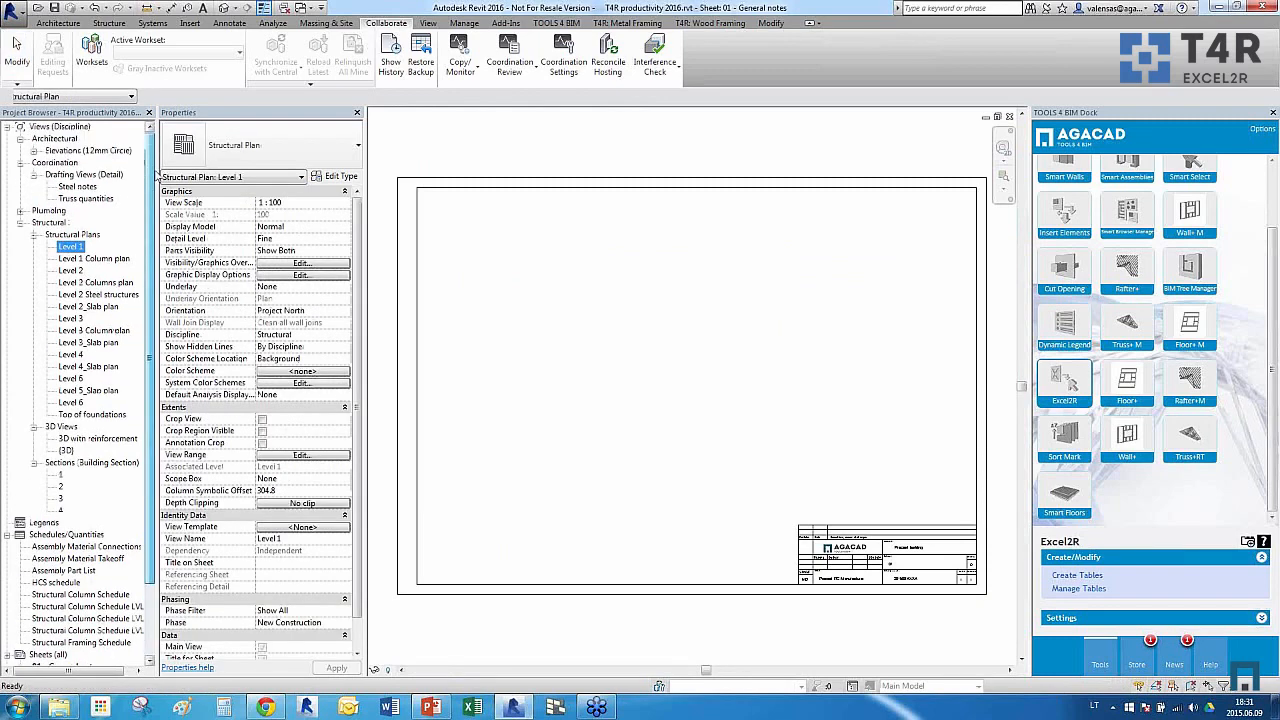
click(77, 186)
drag(77, 186, 529, 286)
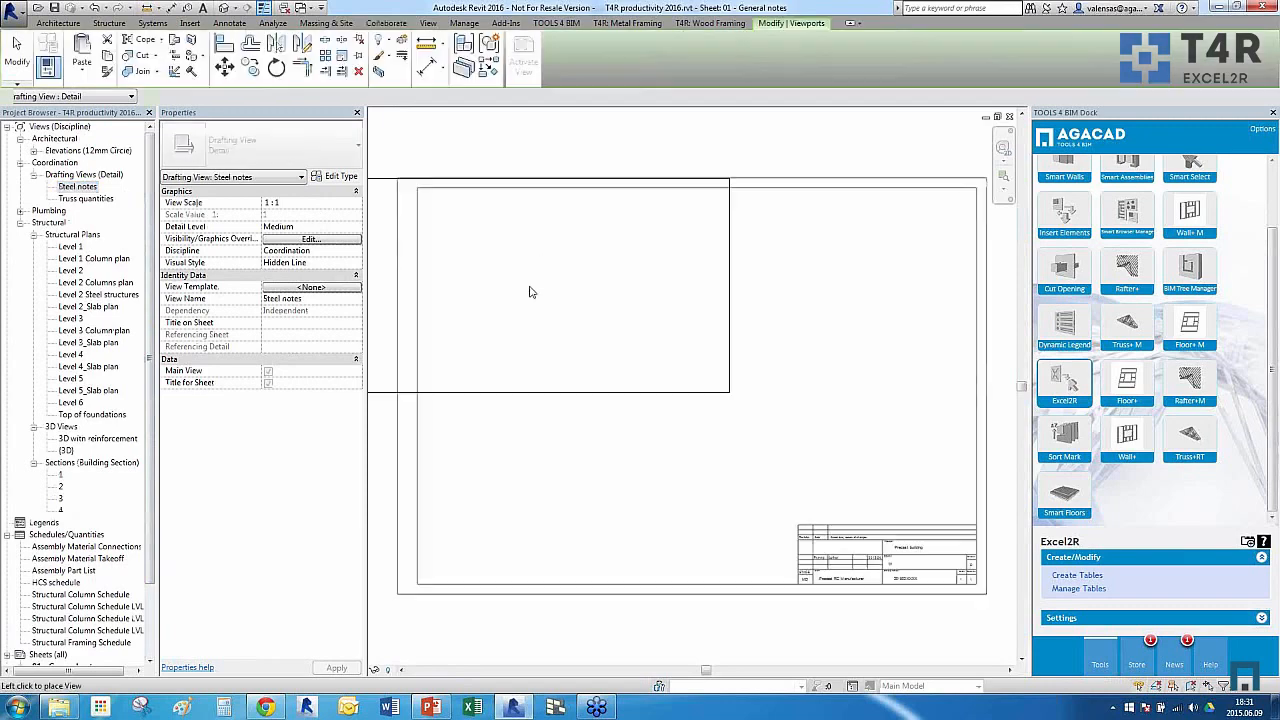
click(629, 306)
click(598, 484)
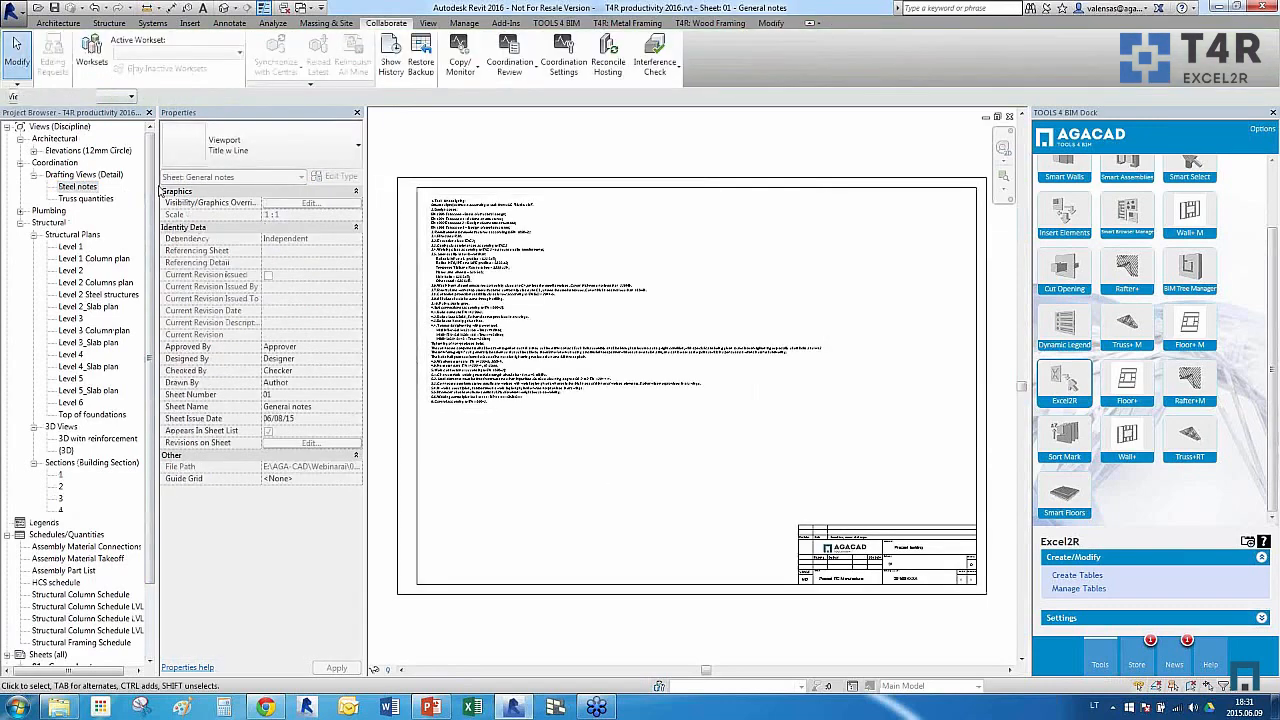
Place the Truss quantities drafting view in the upper right corner of the General notes sheet
click(86, 198)
drag(810, 292, 860, 280)
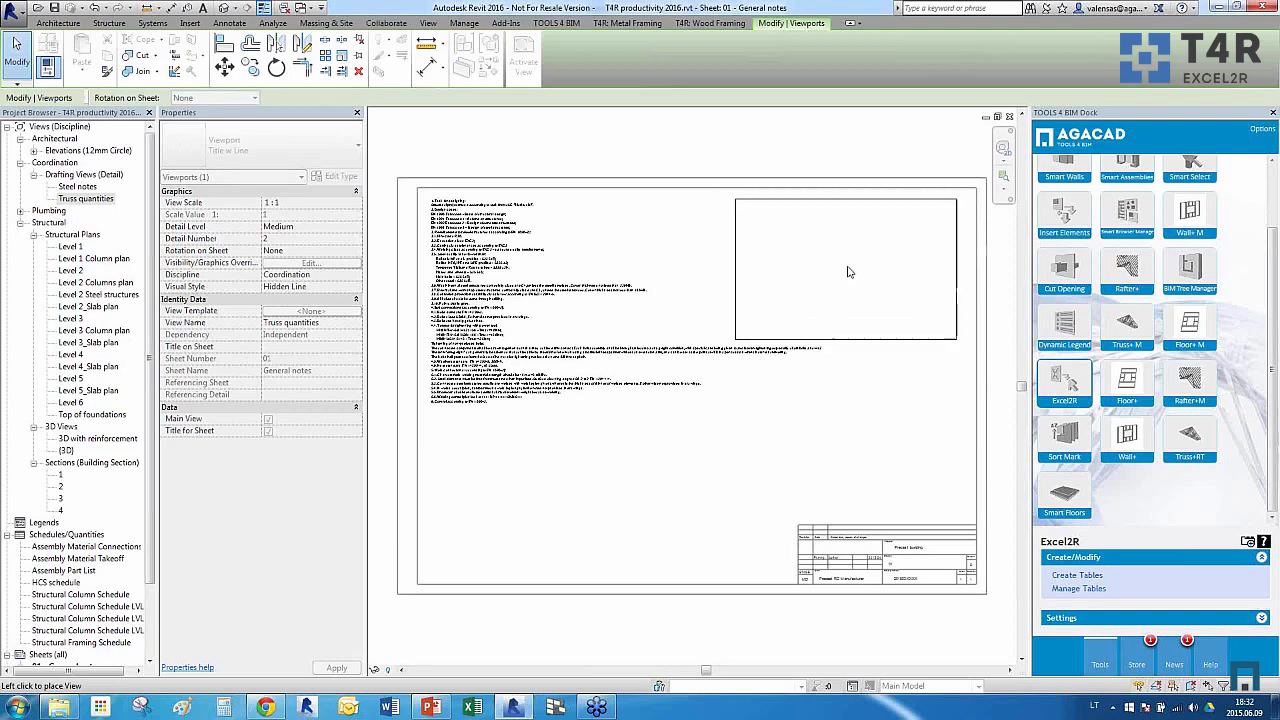
click(859, 281)
scroll(904, 268, up, 4)
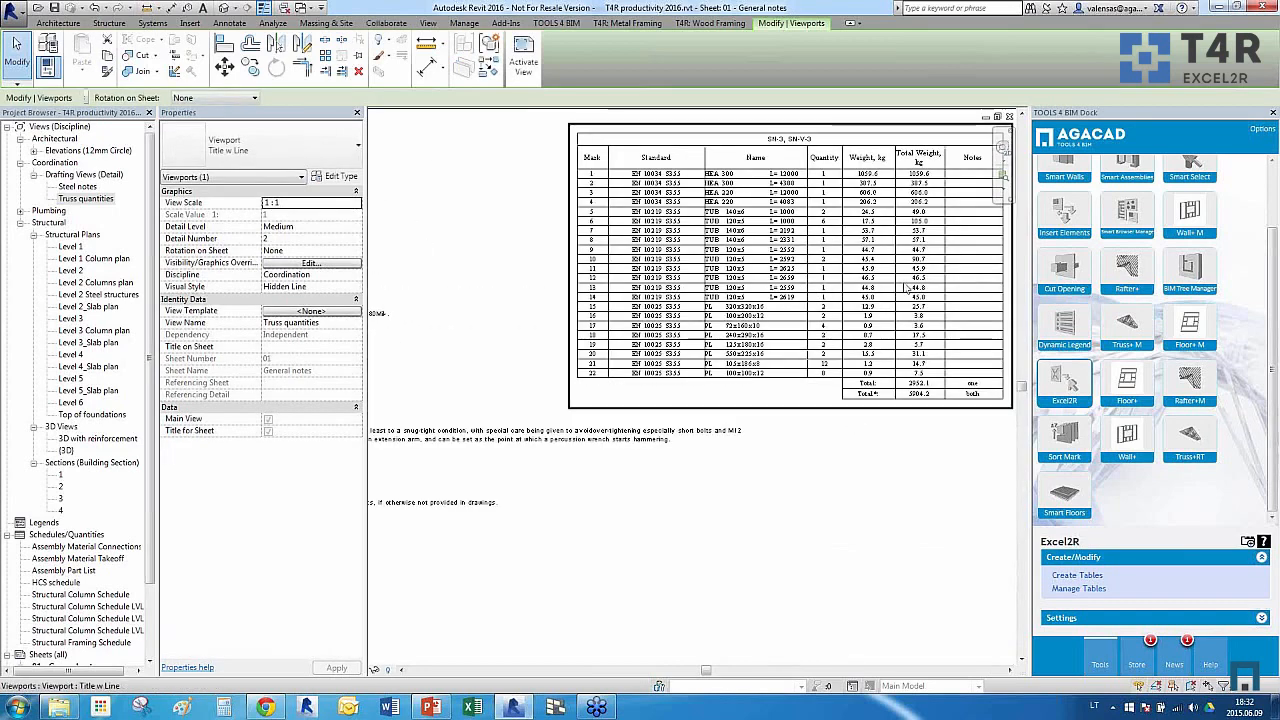
scroll(903, 390, down, 3)
scroll(908, 392, up, 2)
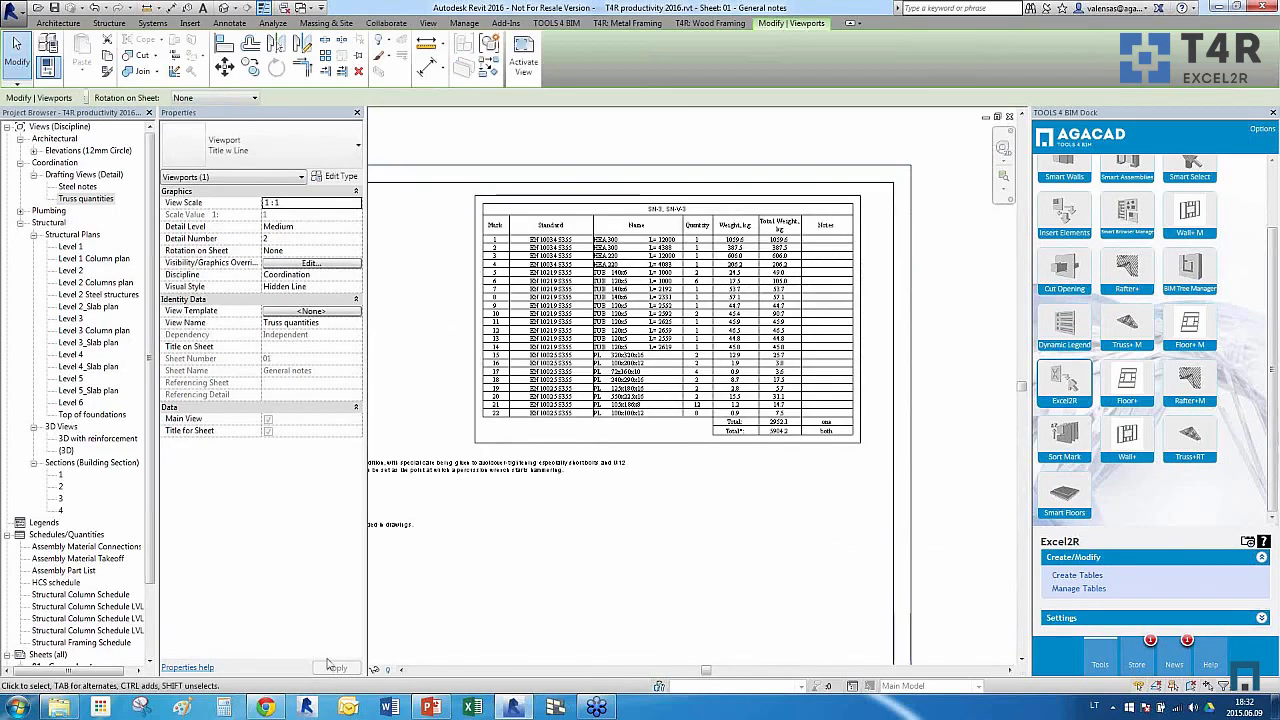
Open Truss SN-3.xlsx in Excel and set the lengths of tube marks 5 and 6 to 2000 on the quantities worksheet
click(59, 707)
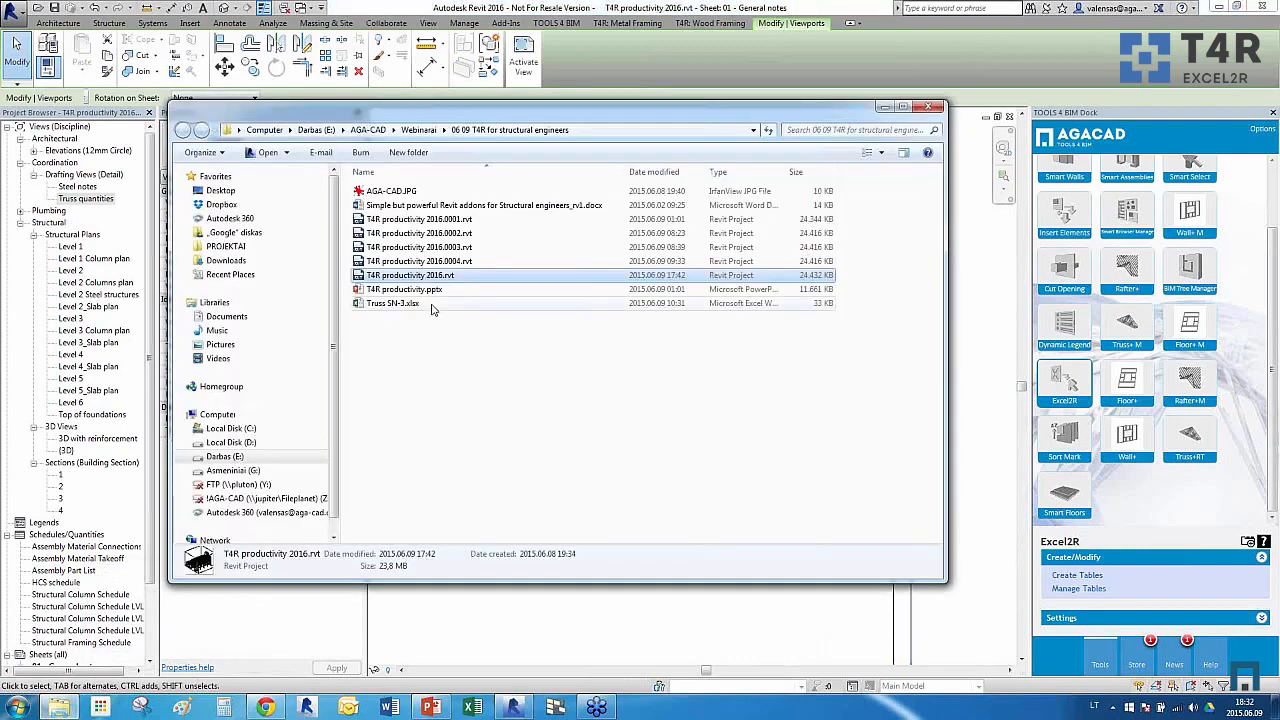
double_click(432, 303)
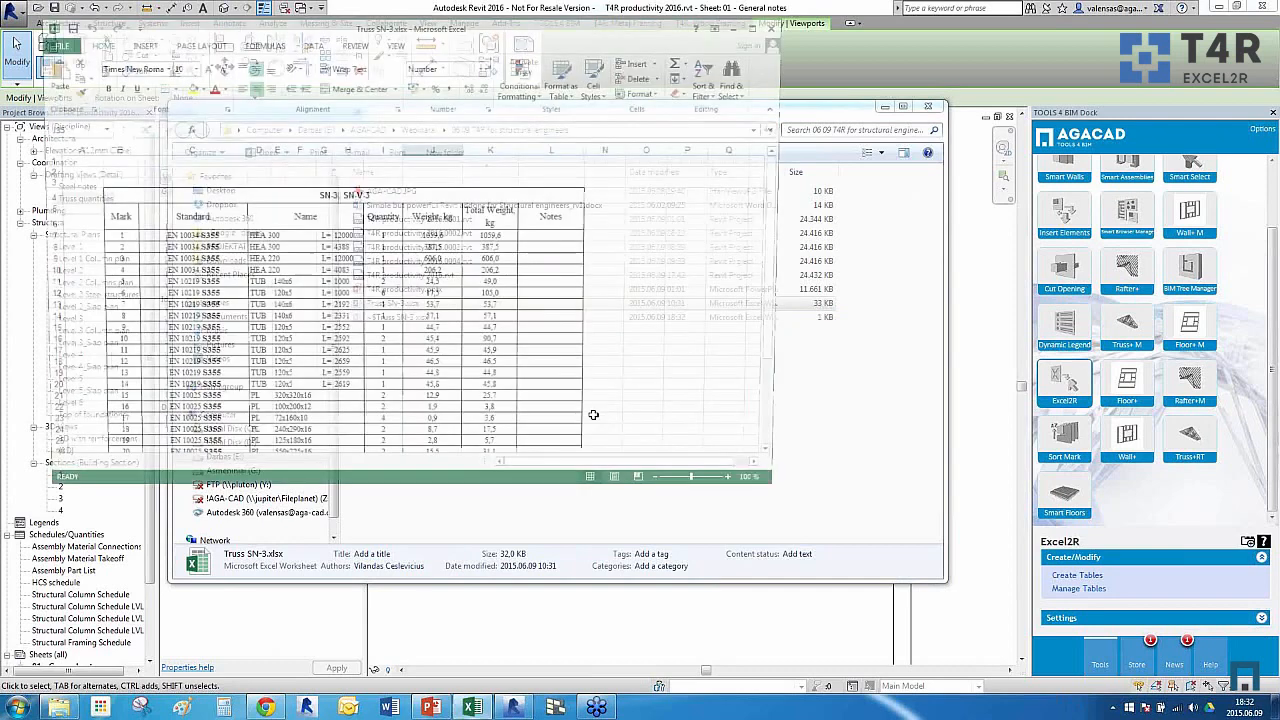
click(344, 285)
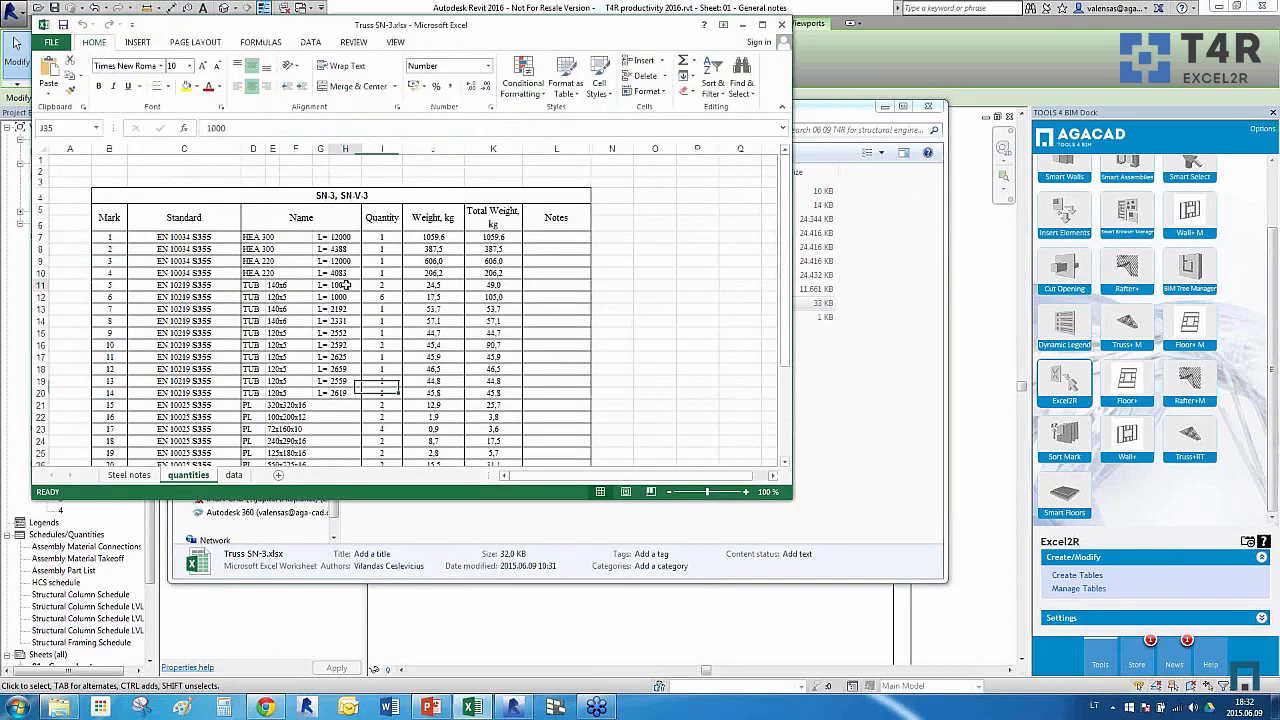
text(2000)
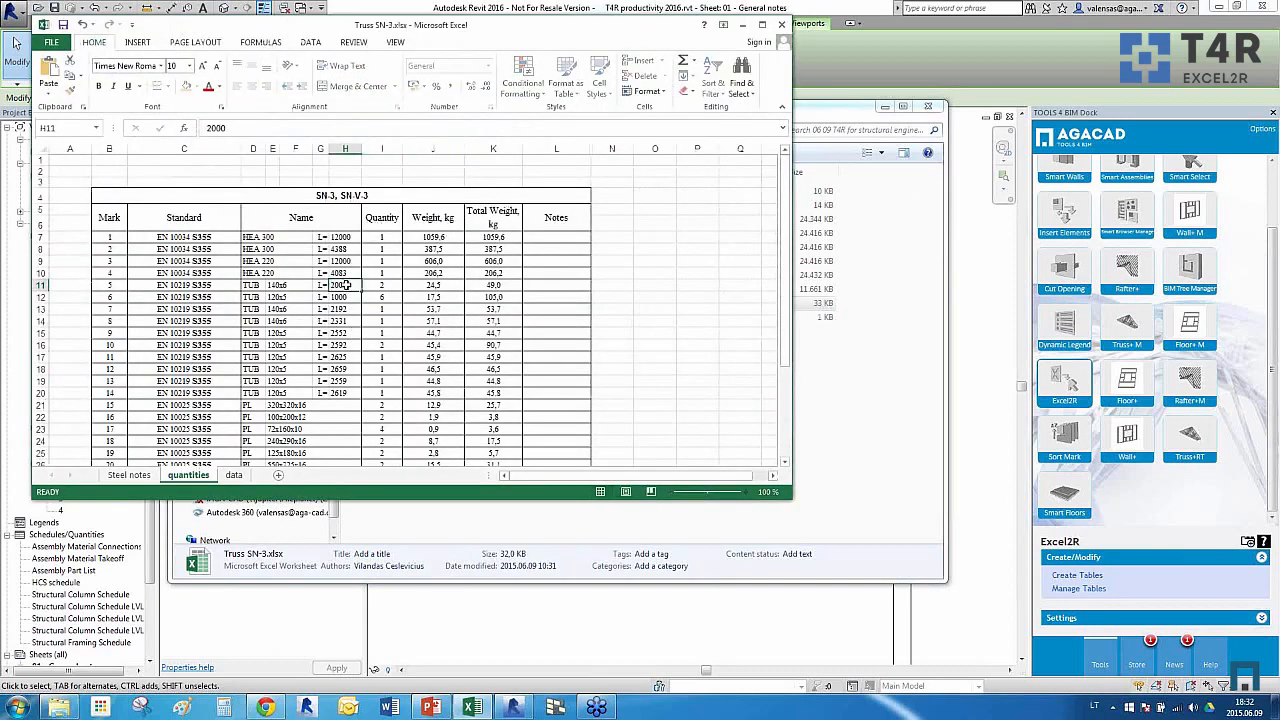
key(Return)
text(2000)
key(Return)
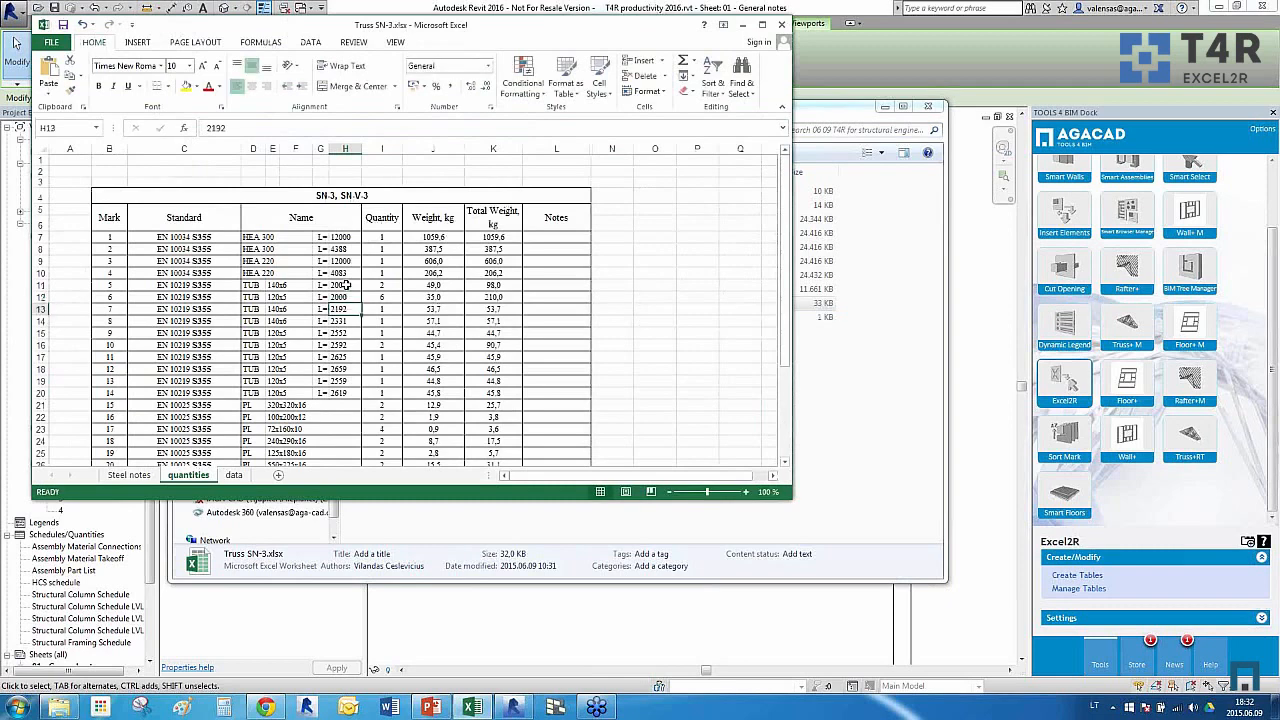
Change the plate size of mark 22 to 150x100x12 and save the workbook
scroll(360, 300, down, 2)
click(328, 408)
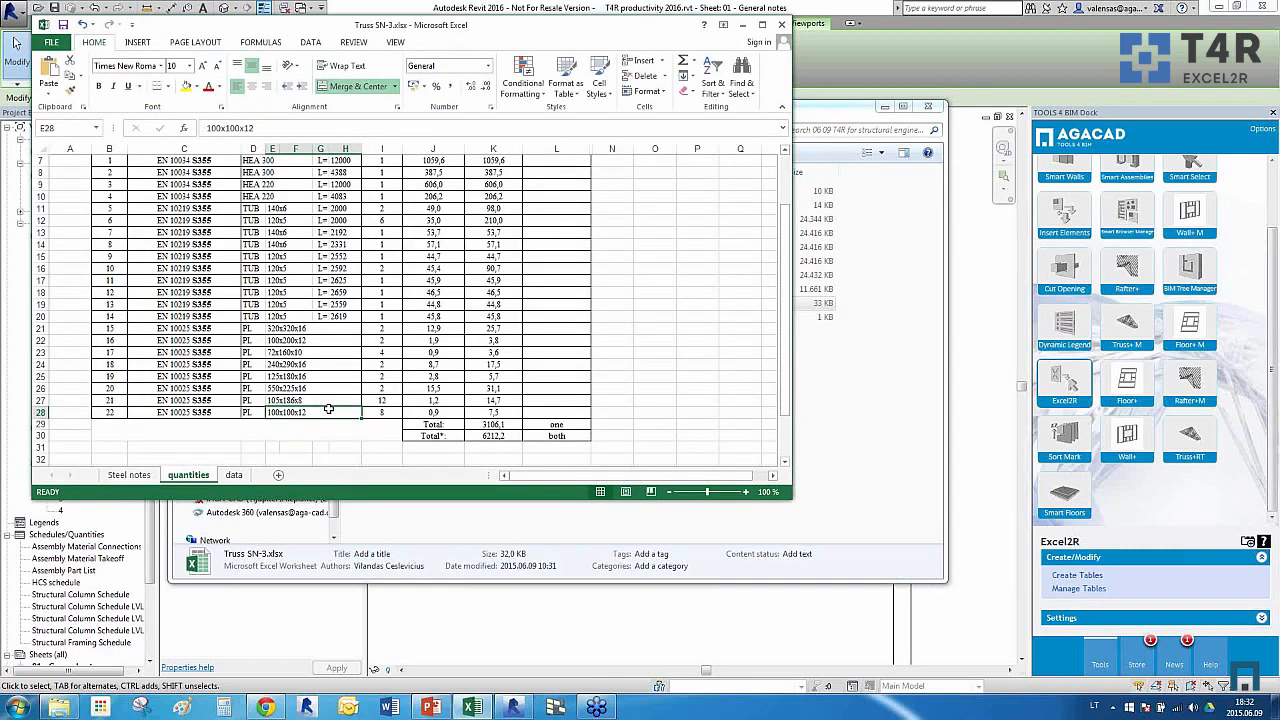
double_click(328, 408)
double_click(288, 418)
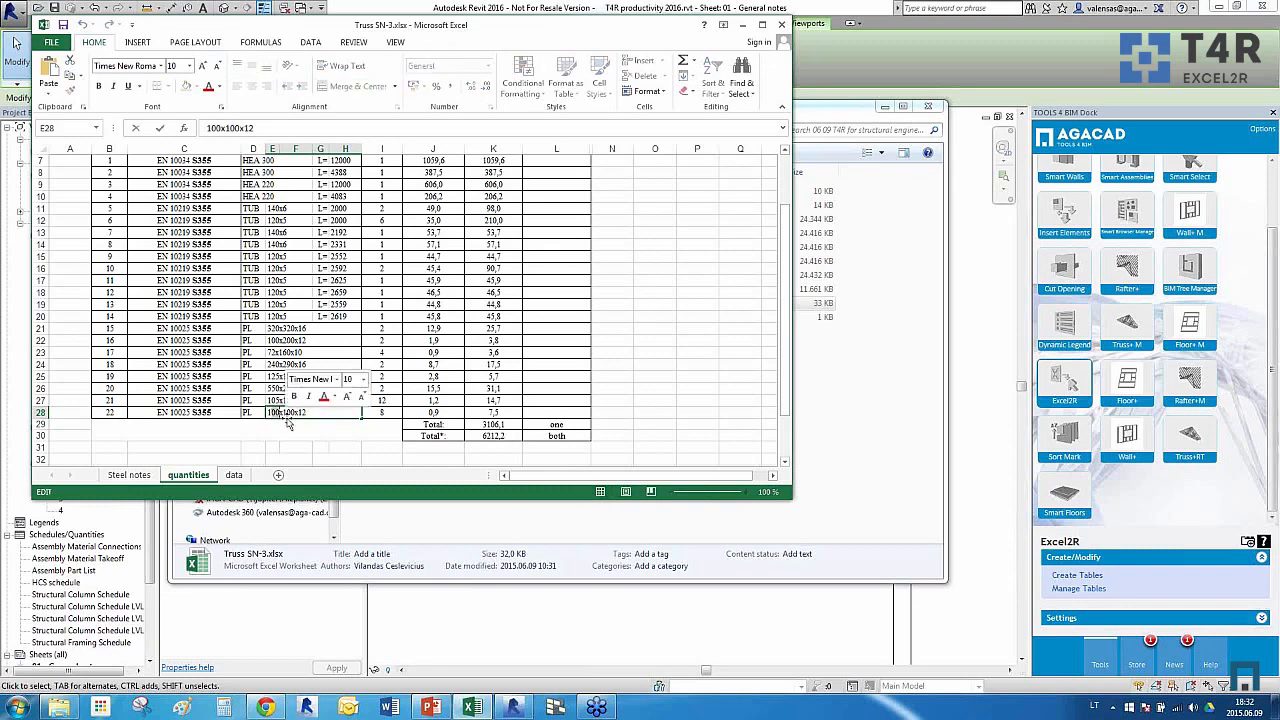
text(150x100x12)
key(Return)
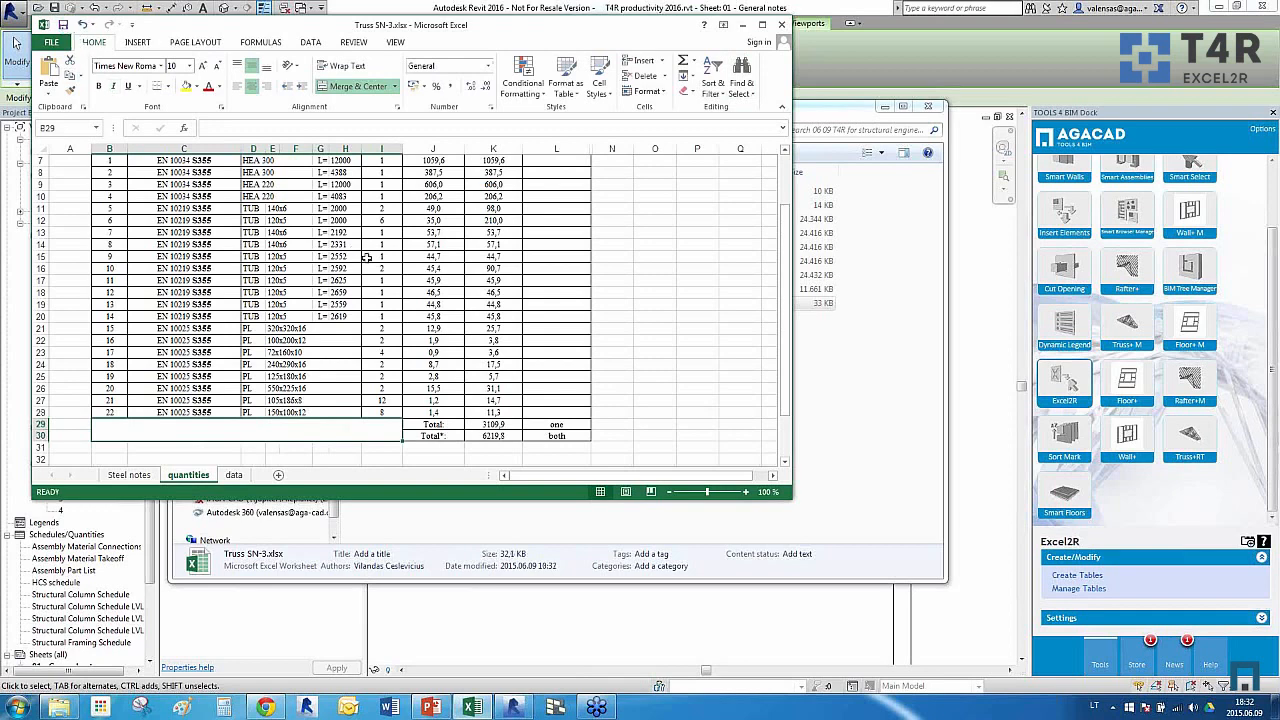
Switch back to Revit and update the Truss quantities table from the modified Excel file with Excel2R's table manager
click(960, 614)
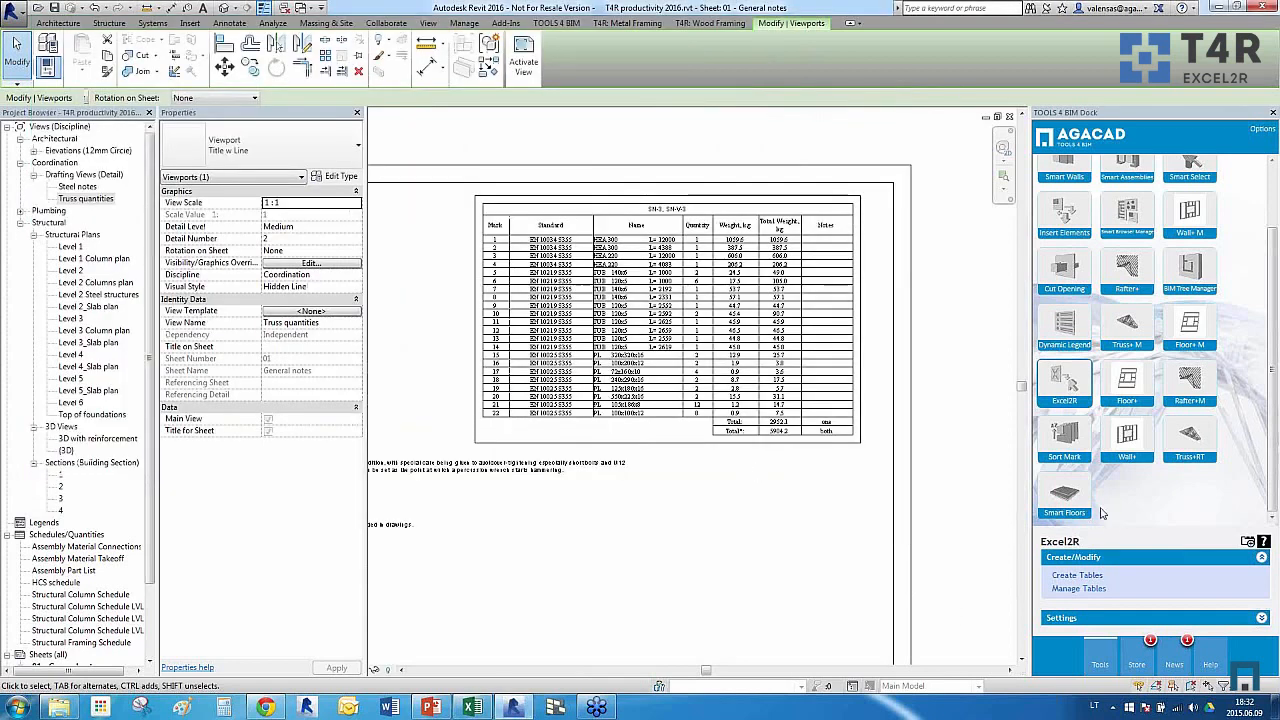
click(1100, 591)
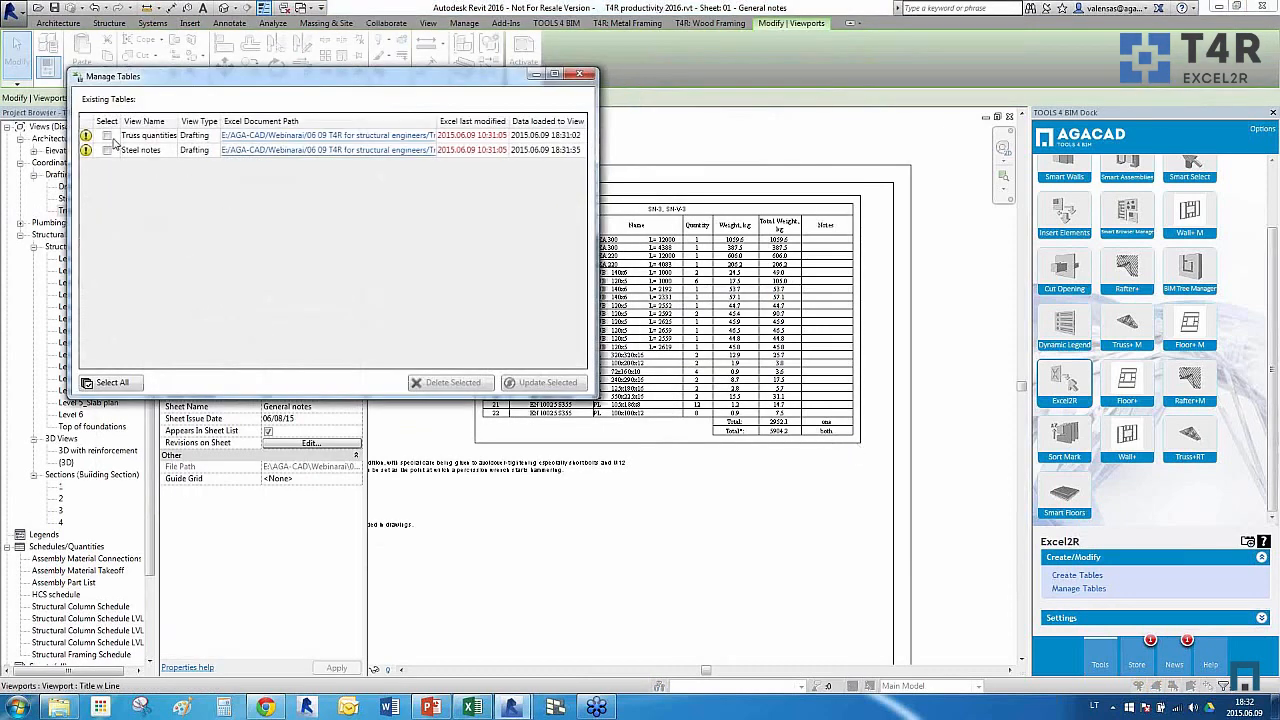
click(107, 136)
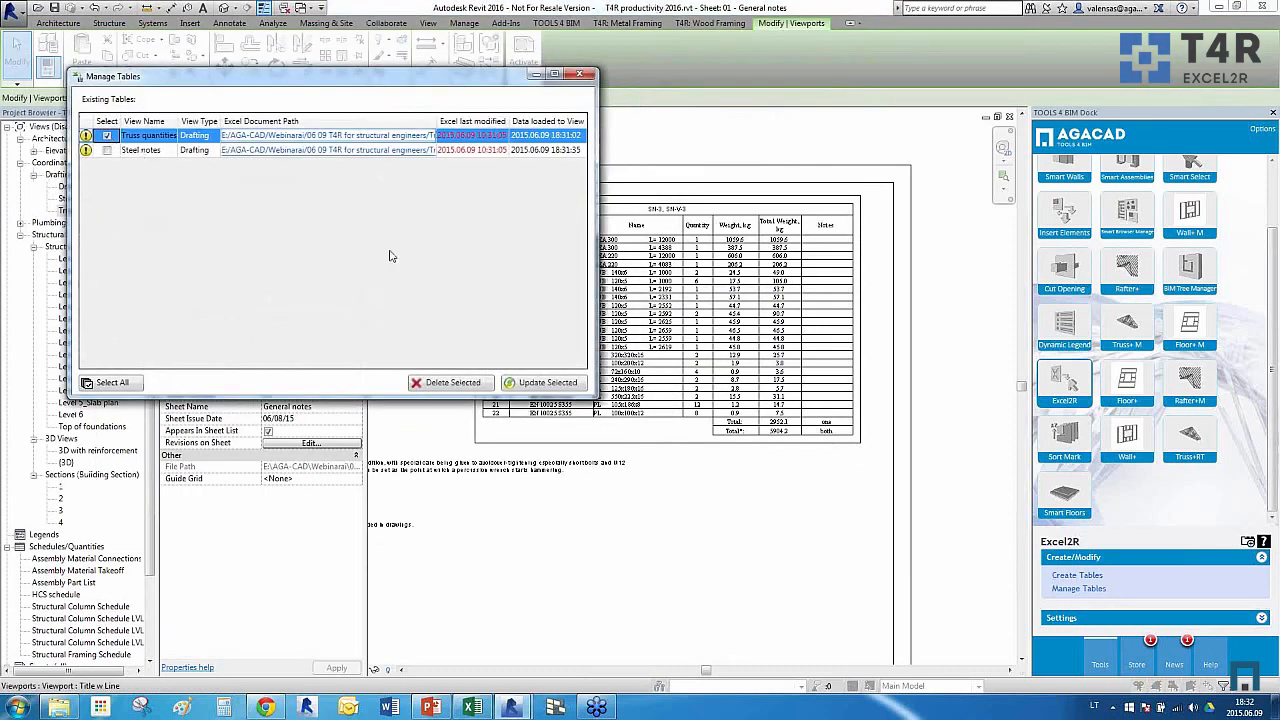
click(543, 384)
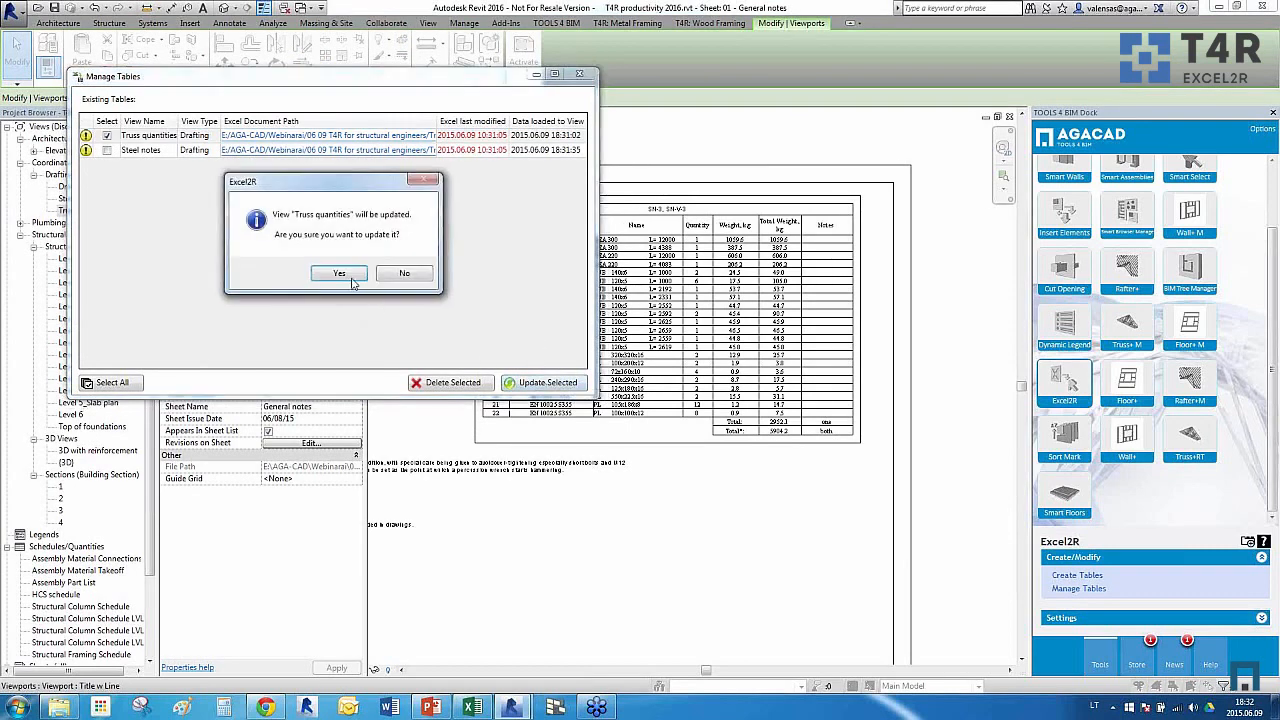
click(350, 282)
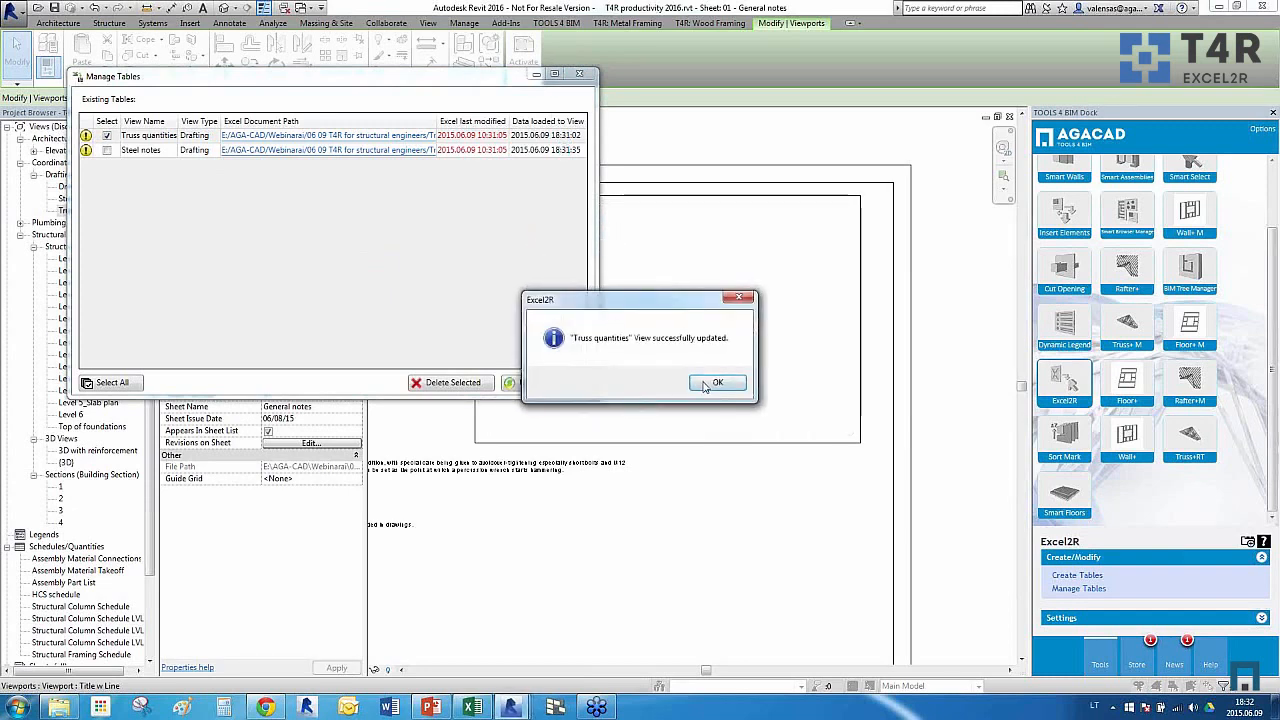
click(722, 385)
click(691, 574)
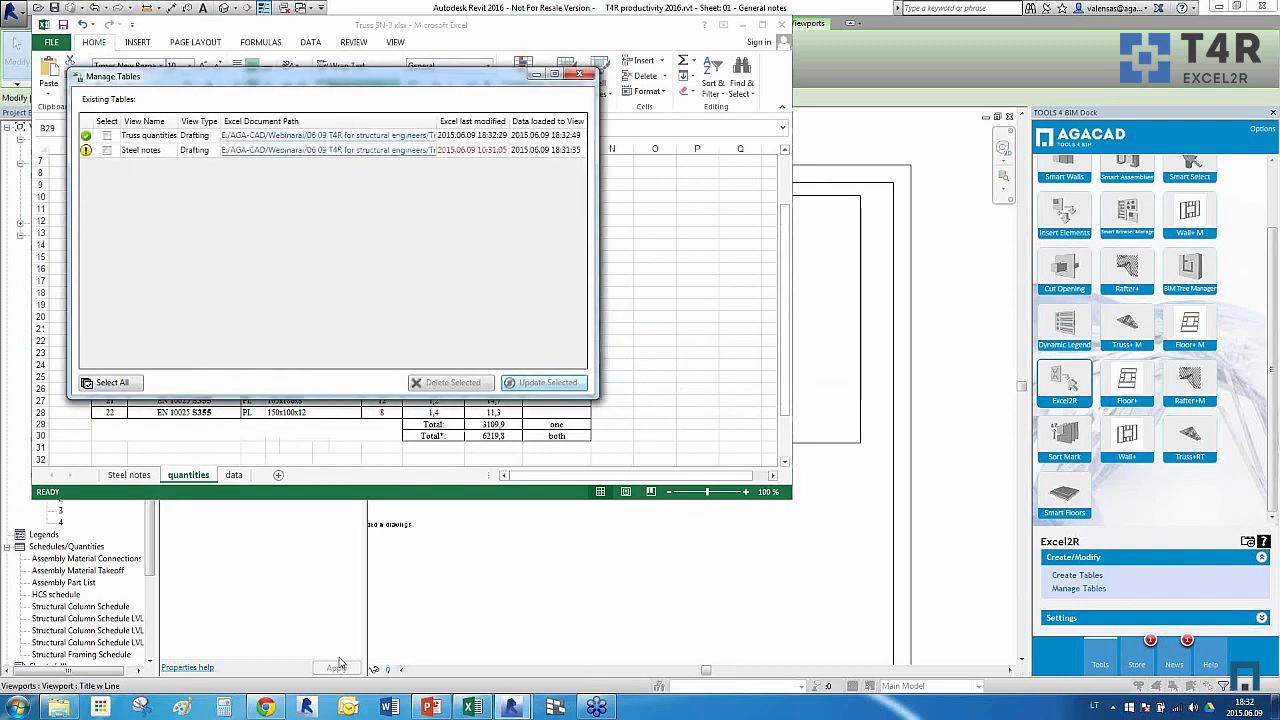
click(579, 75)
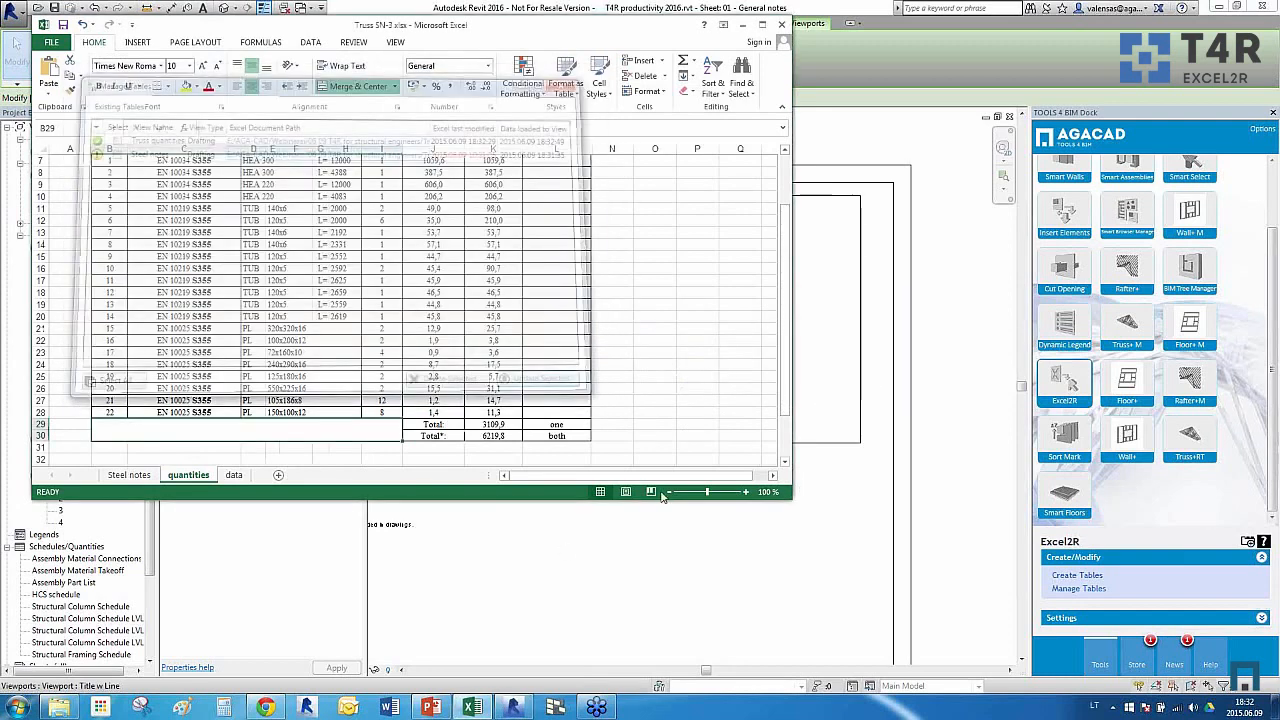
click(514, 706)
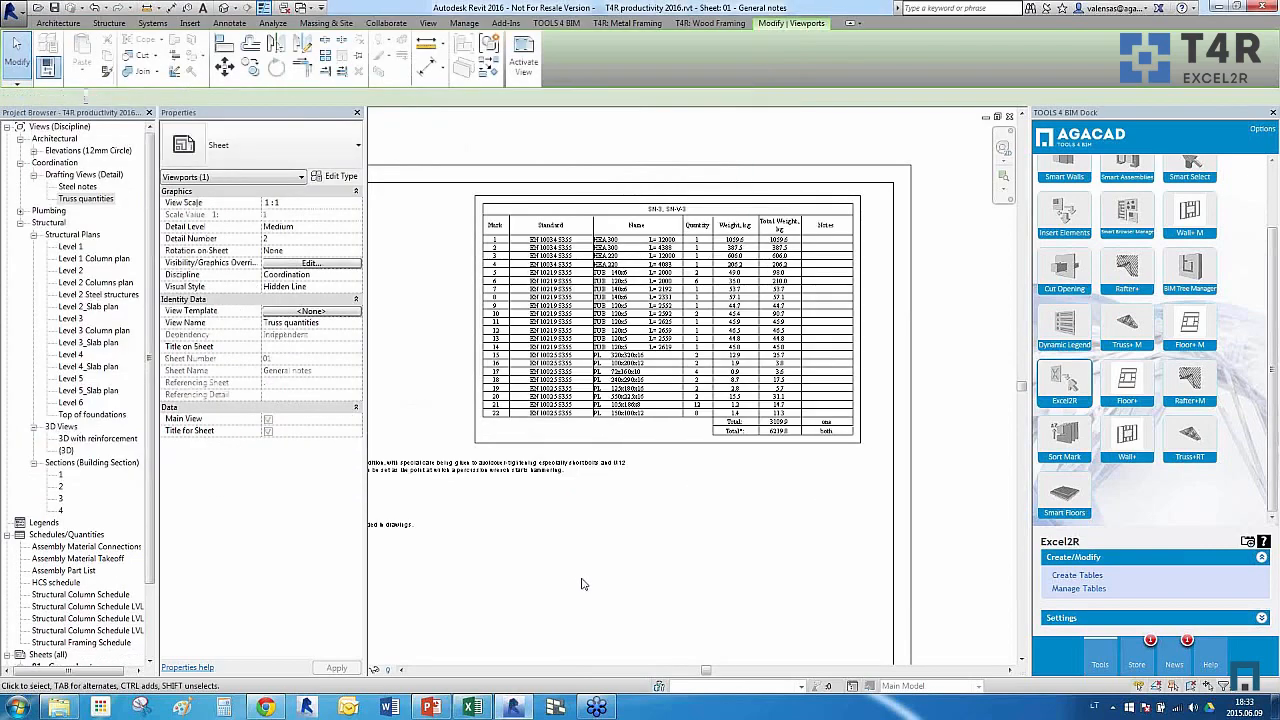
Check the updated tube lengths, plate size and weights in the Truss quantities table on the General notes sheet
click(583, 583)
scroll(715, 350, up, 3)
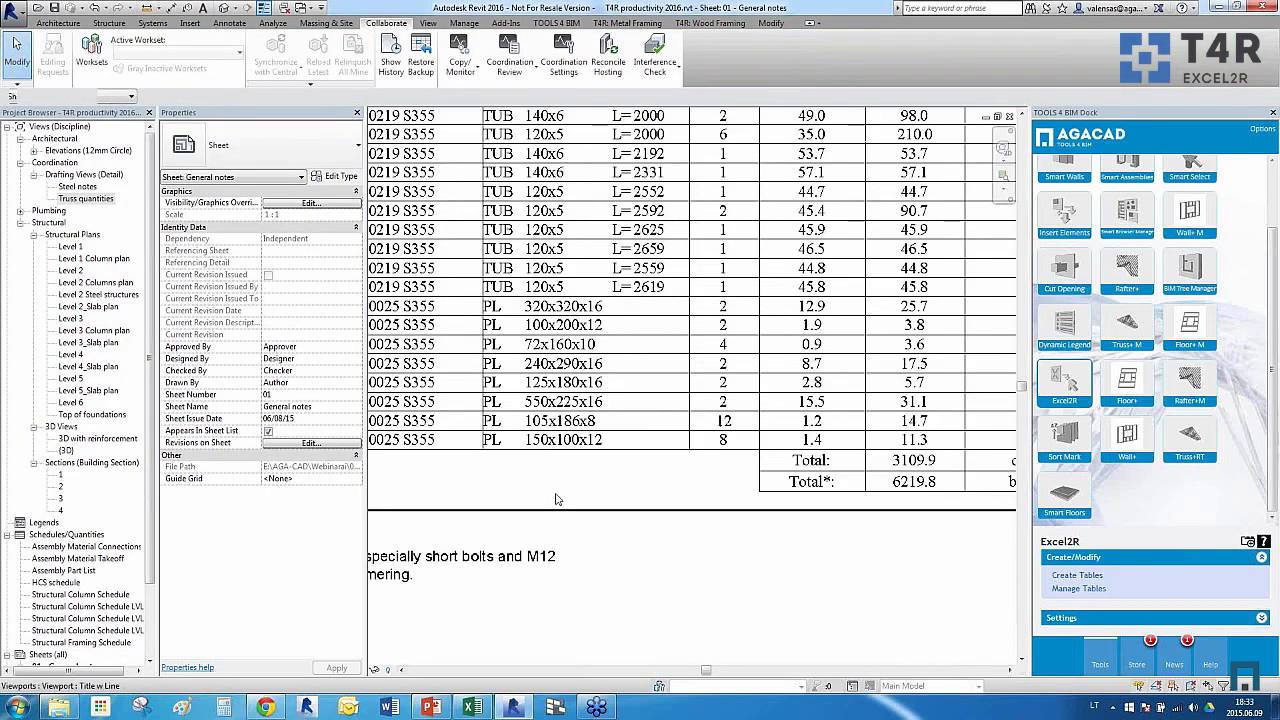
scroll(627, 270, up, 1)
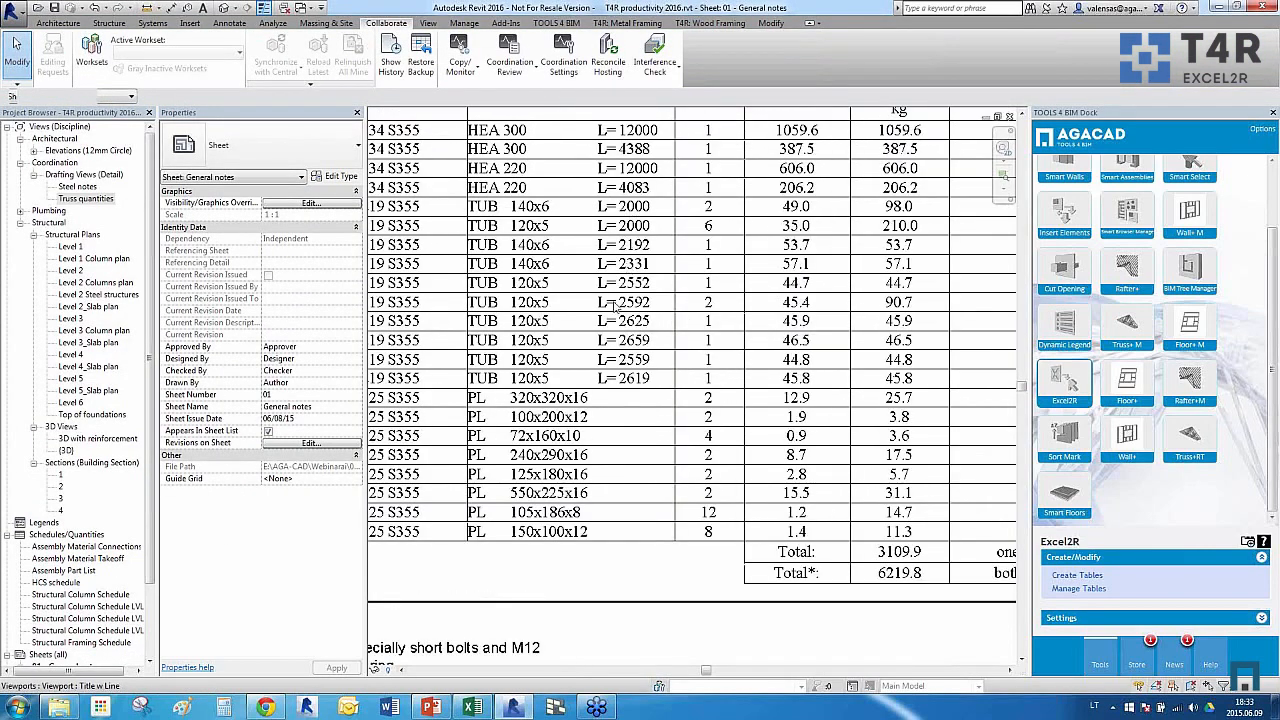
scroll(727, 275, down, 3)
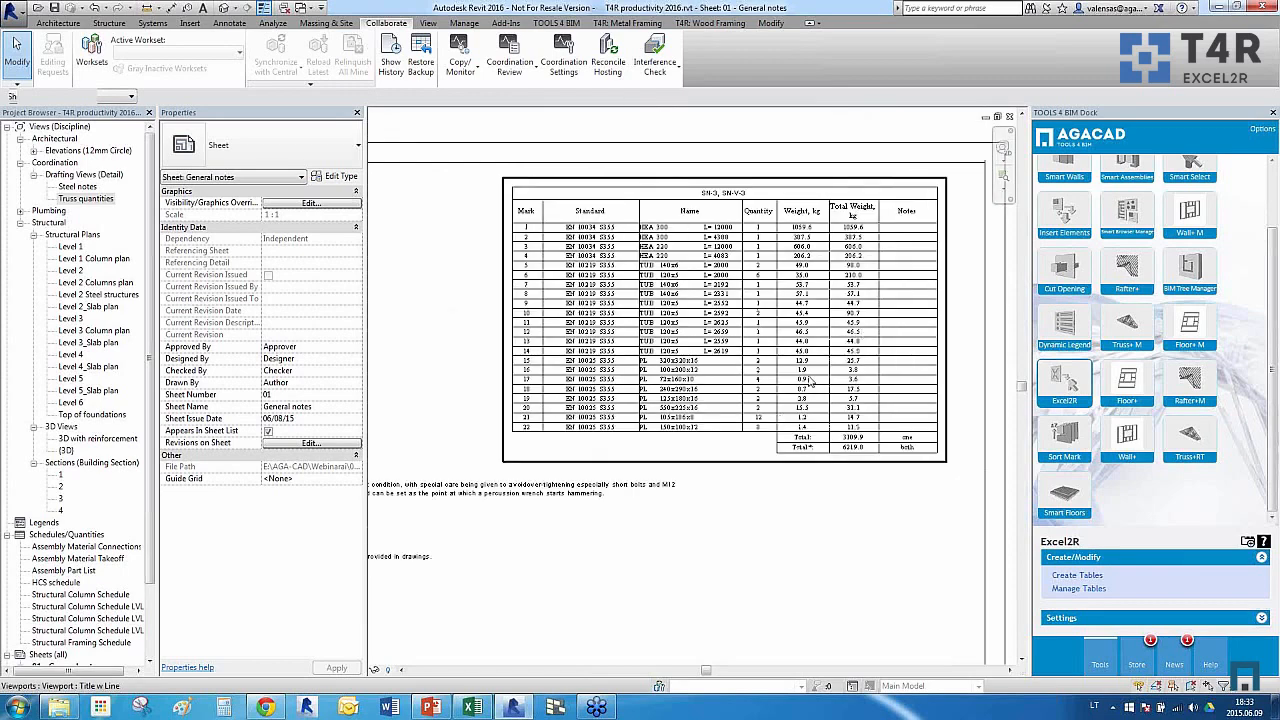
scroll(812, 382, down, 4)
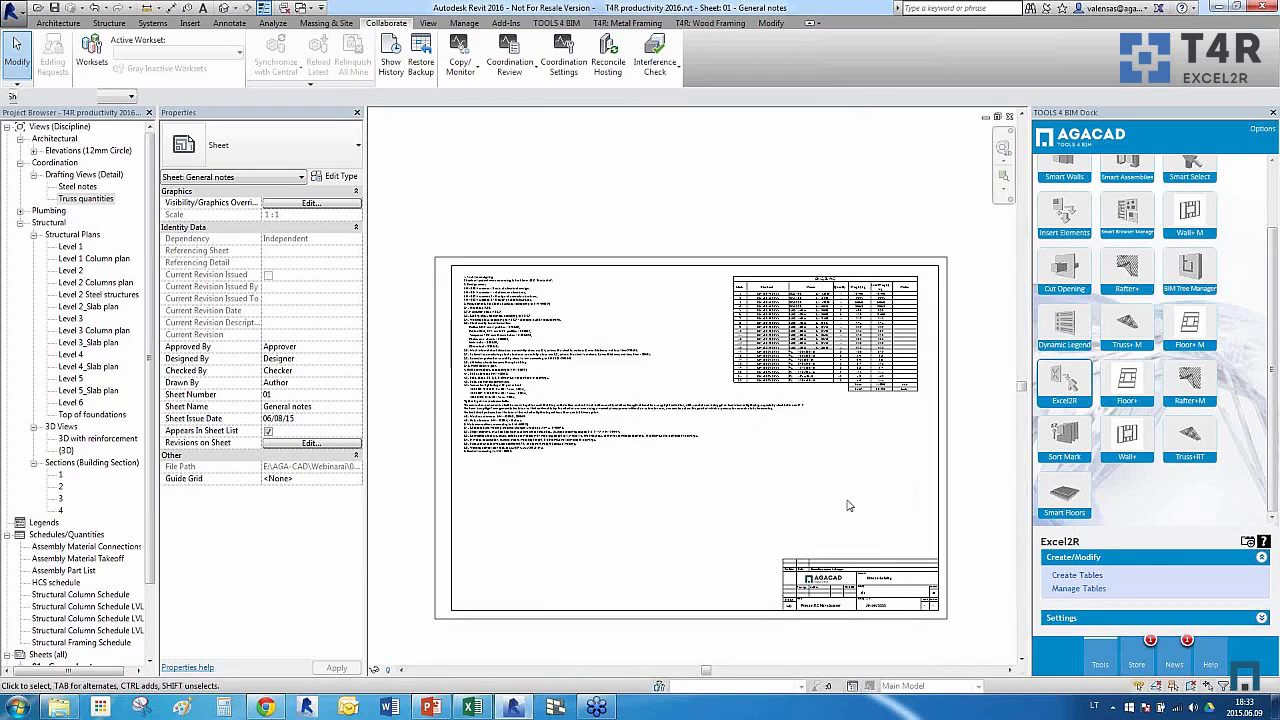